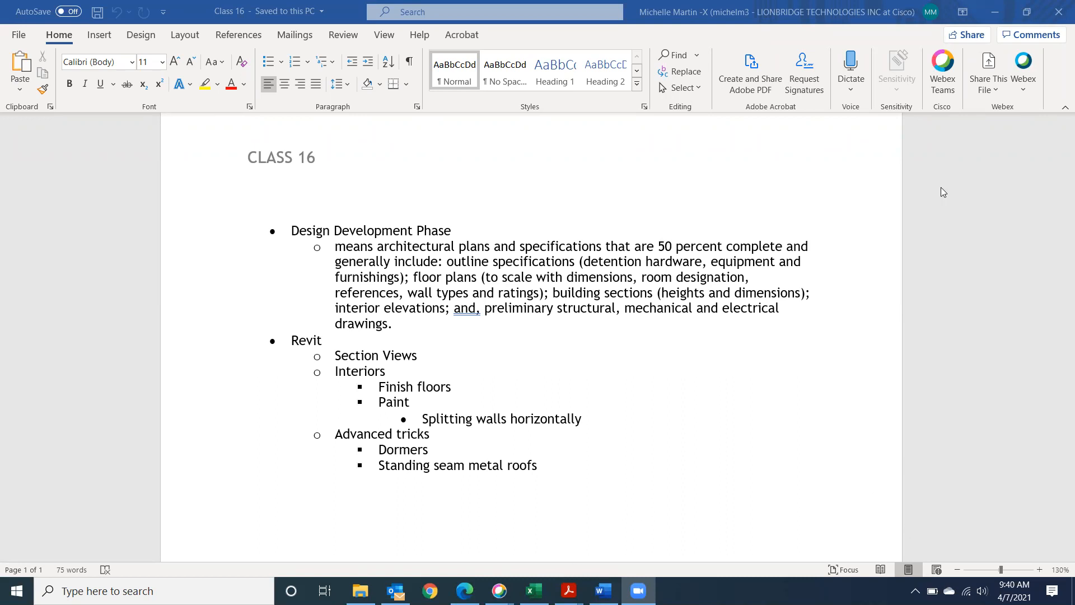
# Minimize the Class 16 notes in Word and the File Explorer window
pyautogui.click(995, 11)
pyautogui.click(847, 29)
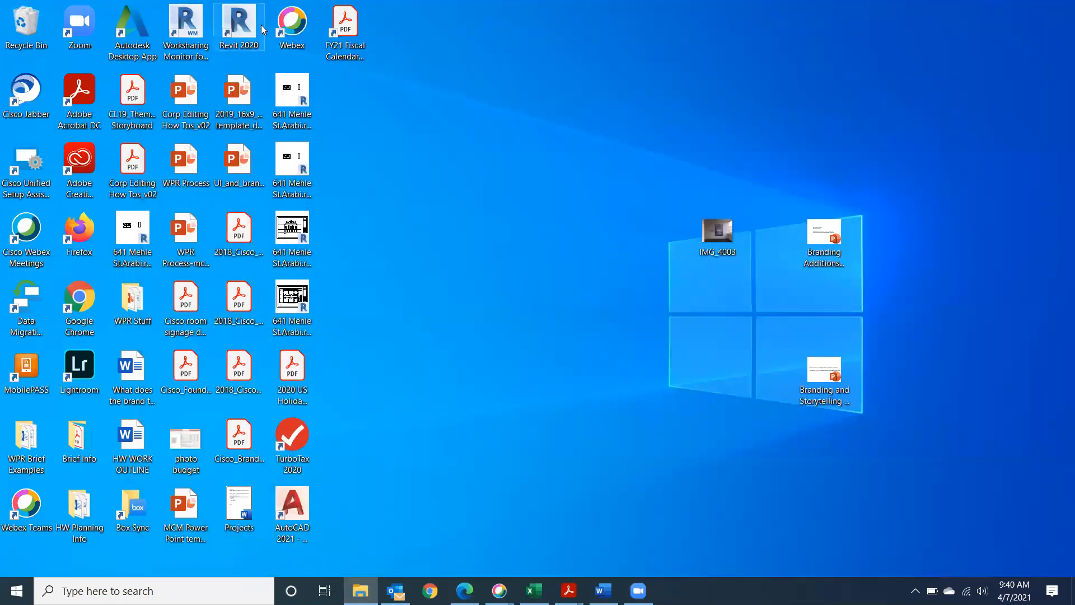
# Launch Autodesk Revit 2020 from its desktop shortcut
pyautogui.doubleClick(261, 25)
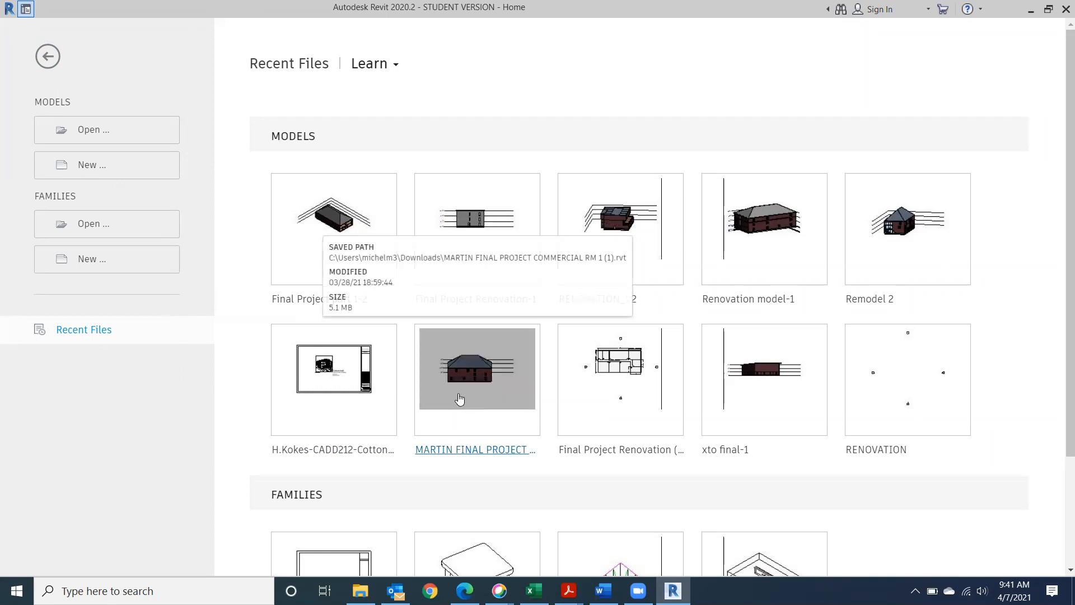
# Open the commercial final project model from the Home page's recent models
pyautogui.click(459, 398)
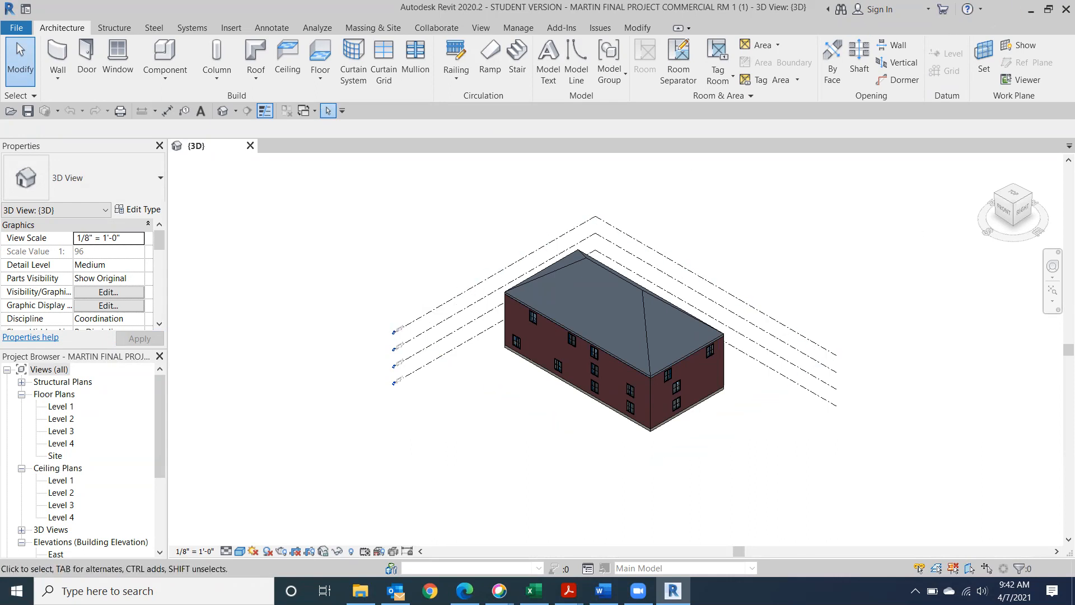
# Open the Level 1 floor plan beside the 3D view and start a building section
pyautogui.doubleClick(58, 408)
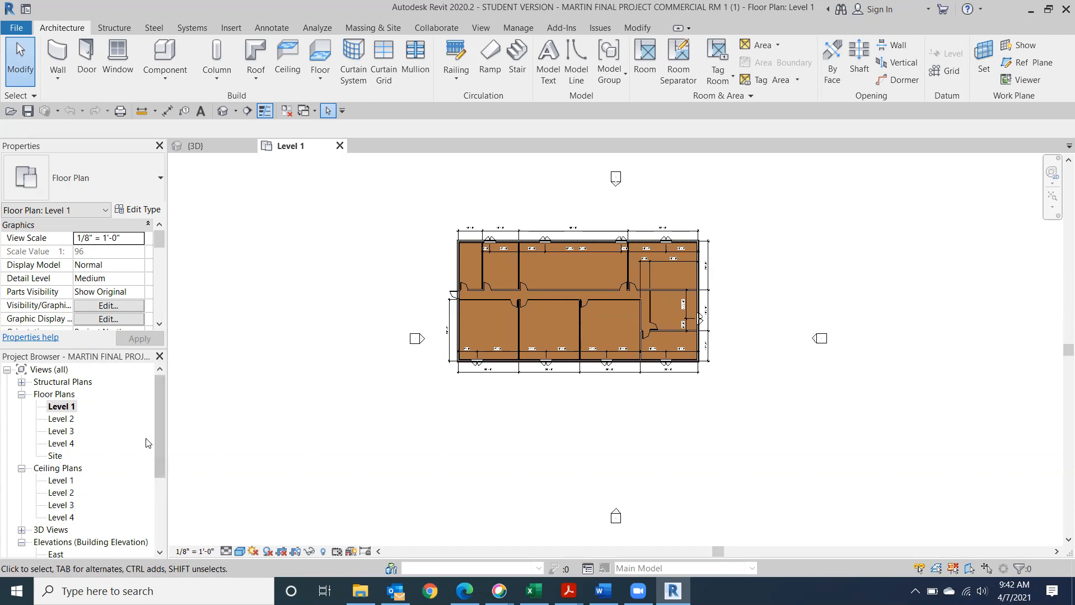
pyautogui.moveTo(160, 403); pyautogui.dragTo(163, 472)
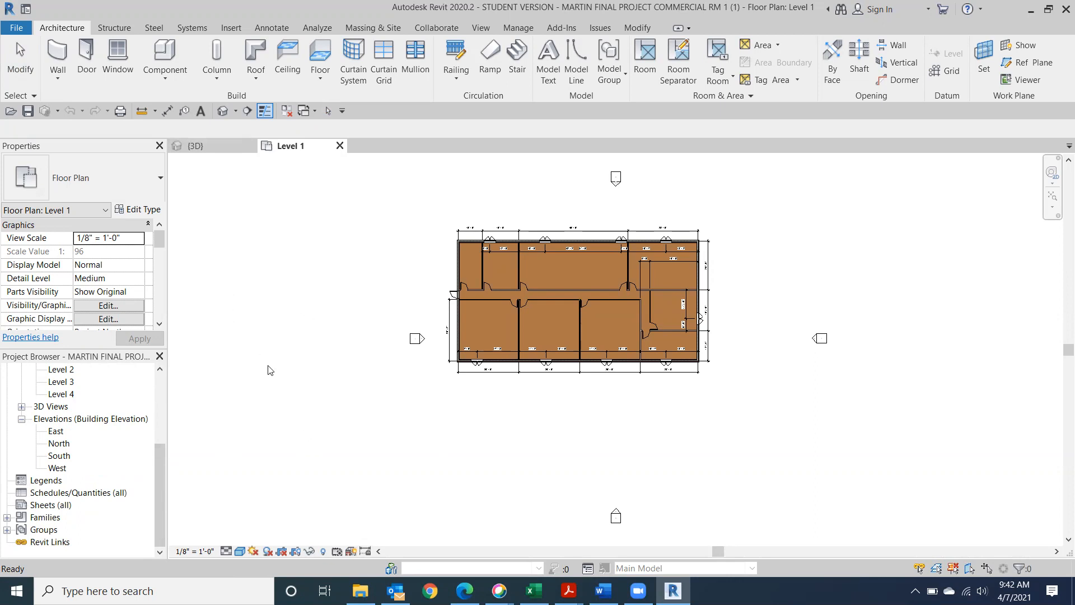
pyautogui.click(247, 111)
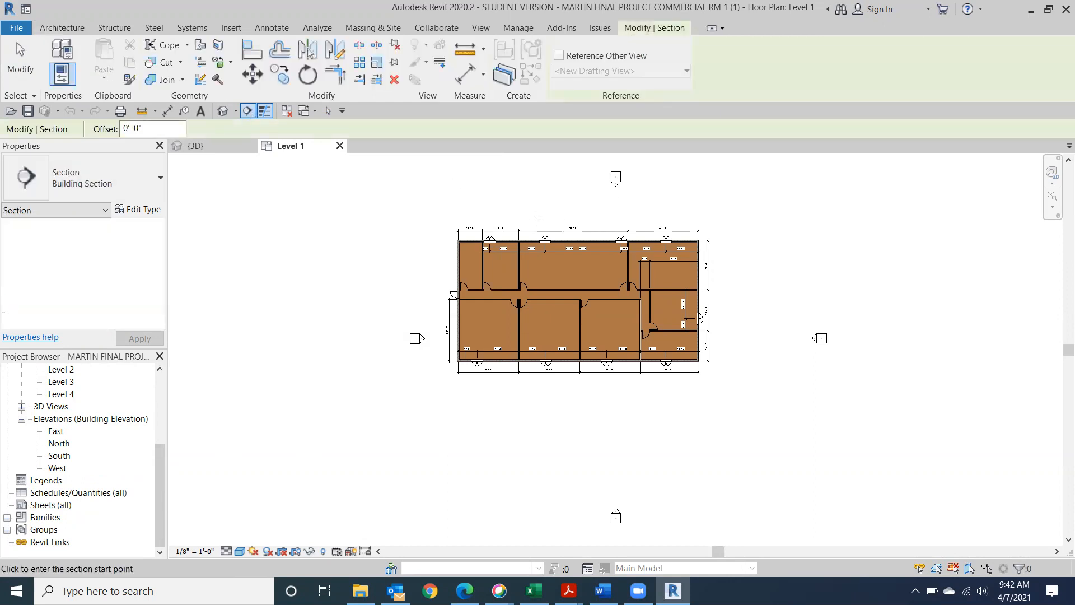
# Draw a vertical section line north–south through the east rooms of the Level 1 plan
pyautogui.scroll(3, 542, 218)
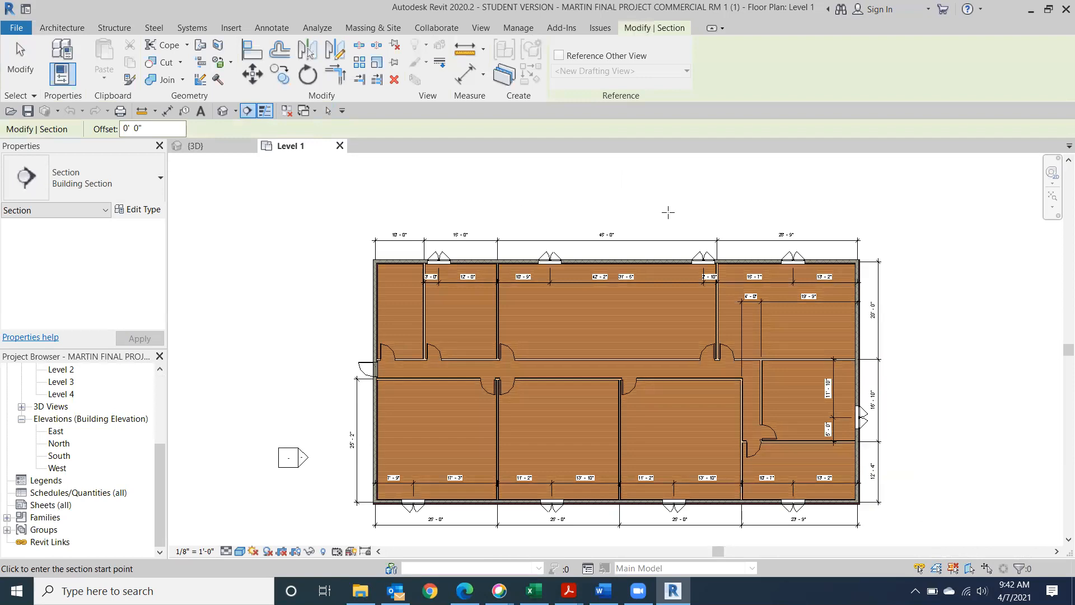
pyautogui.click(815, 216)
pyautogui.moveTo(735, 433); pyautogui.dragTo(510, 348, button='middle')
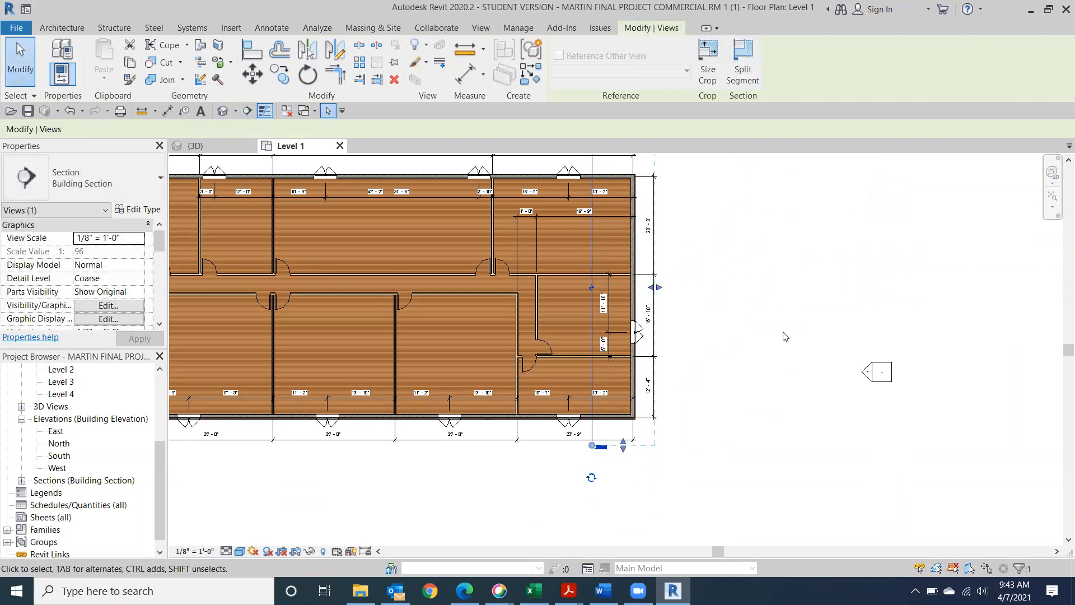
pyautogui.scroll(-2, 783, 332)
pyautogui.moveTo(780, 312); pyautogui.dragTo(792, 357, button='middle')
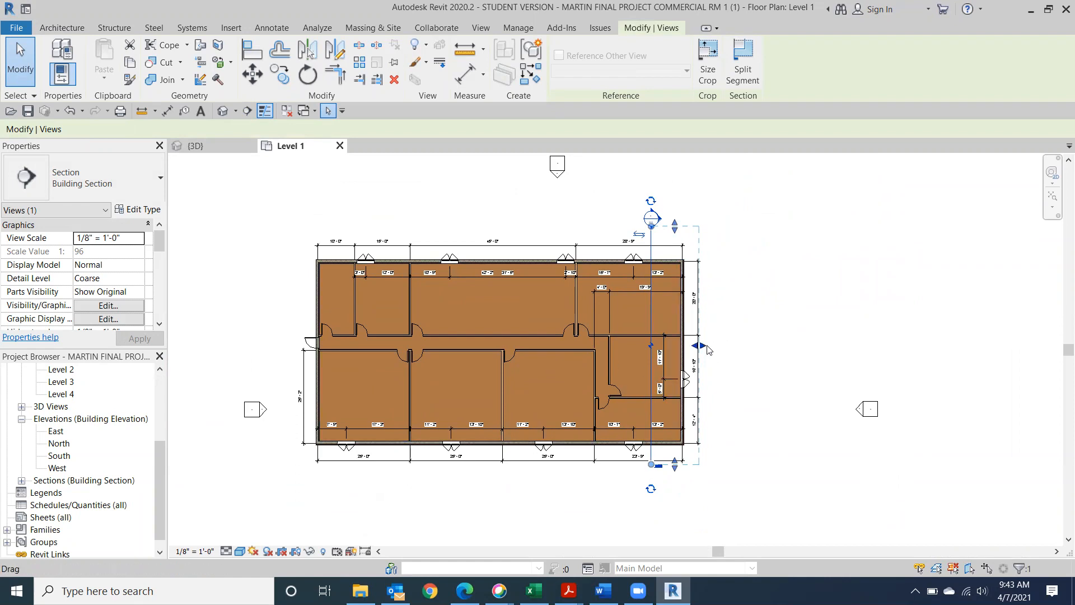
pyautogui.scroll(2, 642, 506)
pyautogui.scroll(-1, 642, 504)
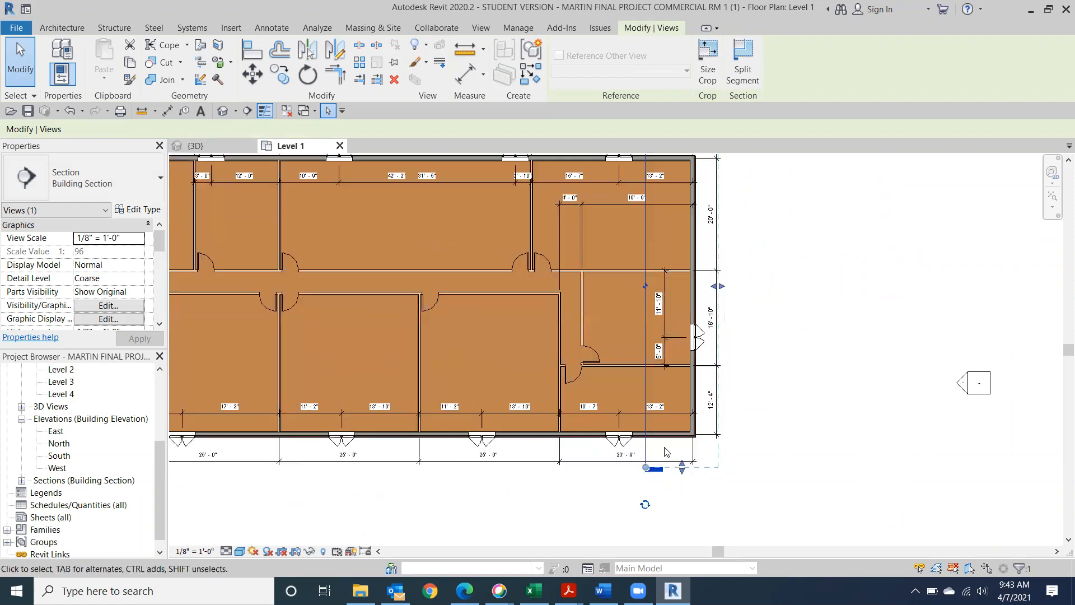
pyautogui.scroll(1, 643, 504)
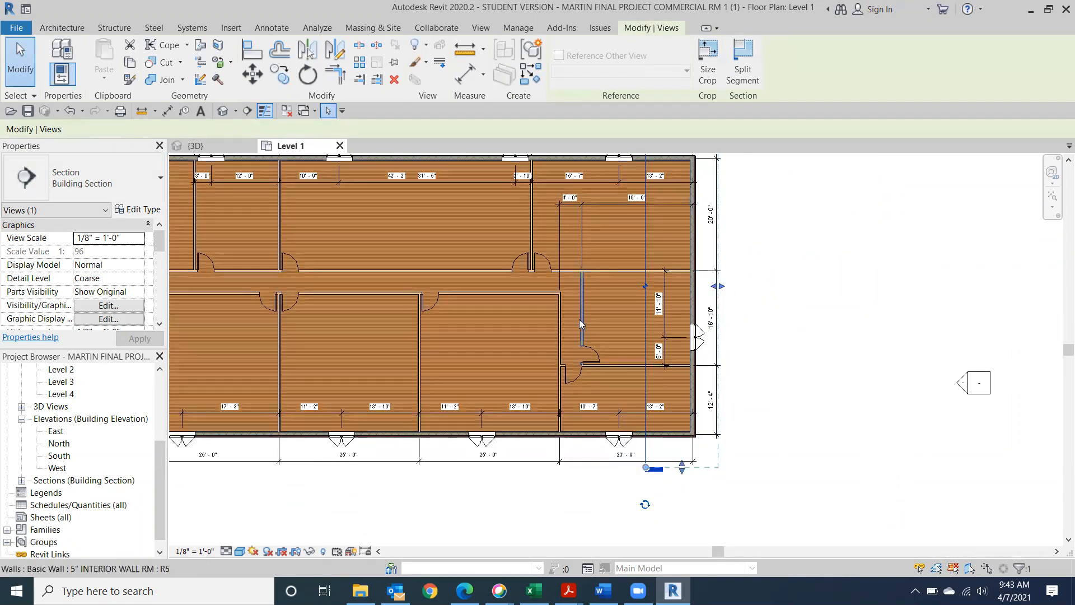
pyautogui.scroll(-3, 645, 302)
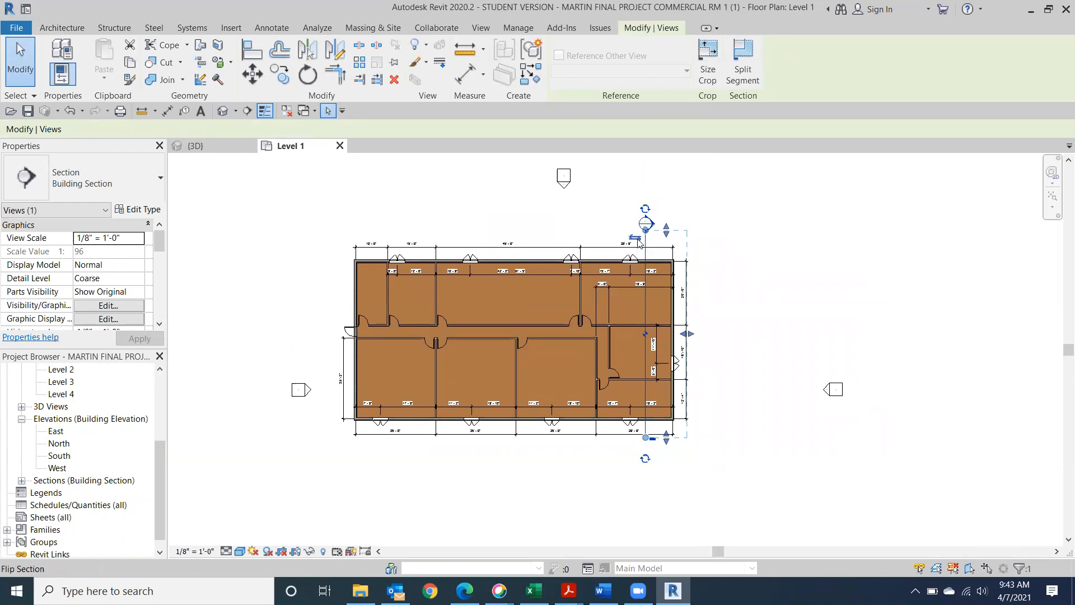
# Keep the section looking right and move its head from the top end to the bottom end
pyautogui.click(636, 239)
pyautogui.click(656, 241)
pyautogui.click(646, 210)
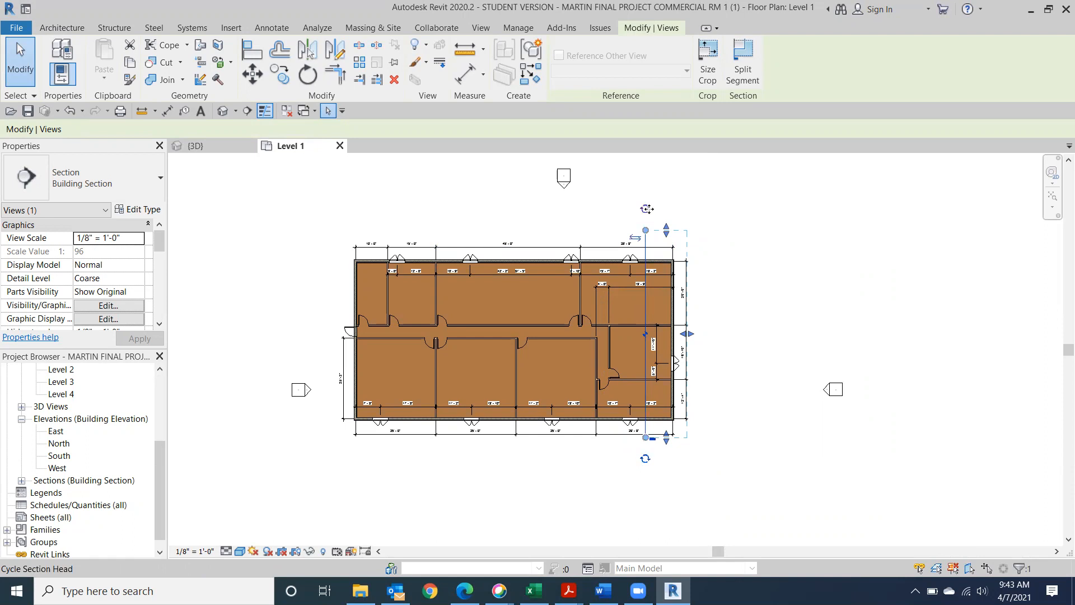
pyautogui.click(646, 210)
pyautogui.click(645, 459)
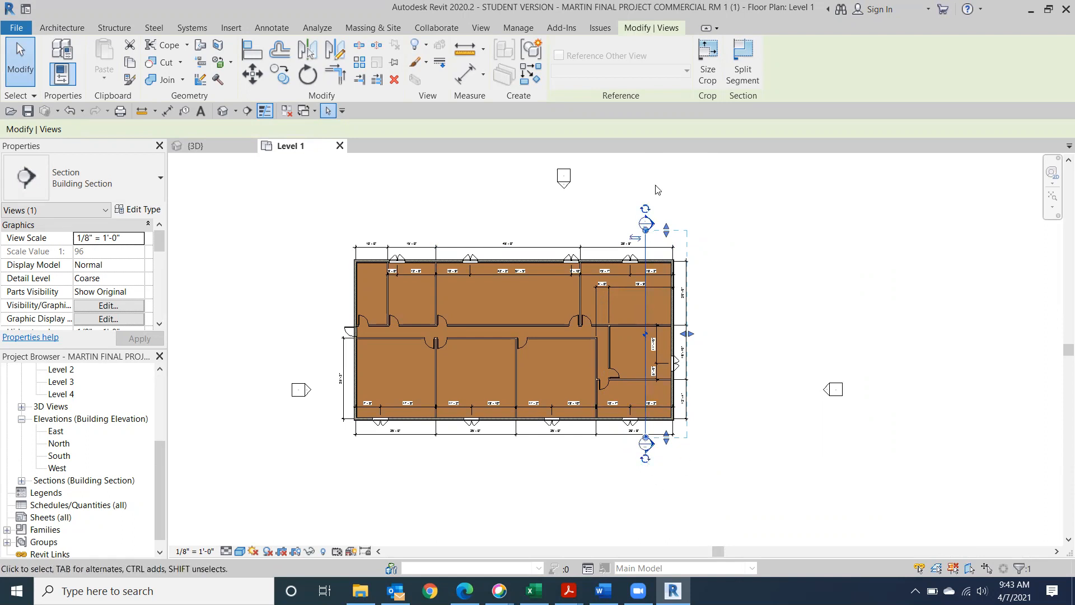
pyautogui.click(645, 209)
# Extend the section's far clip depth past the east wall and list Section 1 under Building Sections
pyautogui.scroll(4, 714, 359)
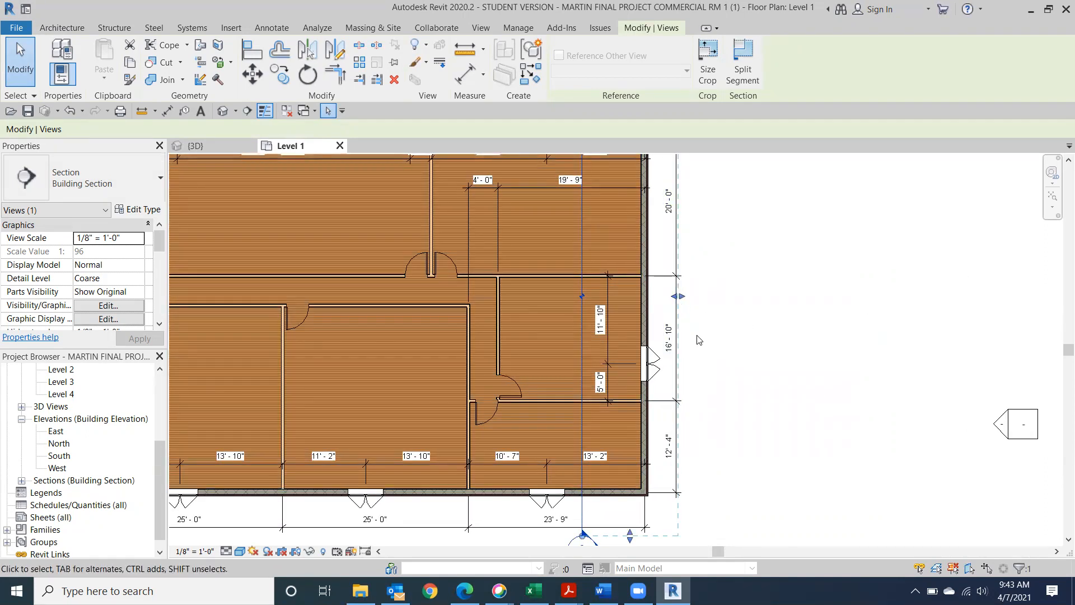
pyautogui.click(673, 296)
pyautogui.moveTo(677, 298); pyautogui.dragTo(607, 321)
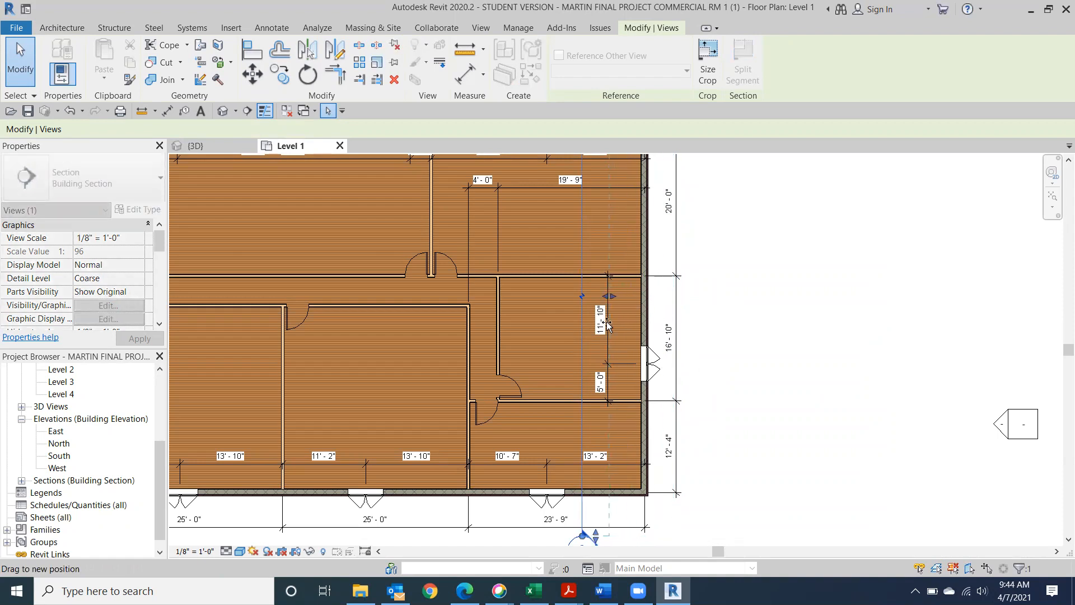
pyautogui.moveTo(606, 321); pyautogui.dragTo(606, 321)
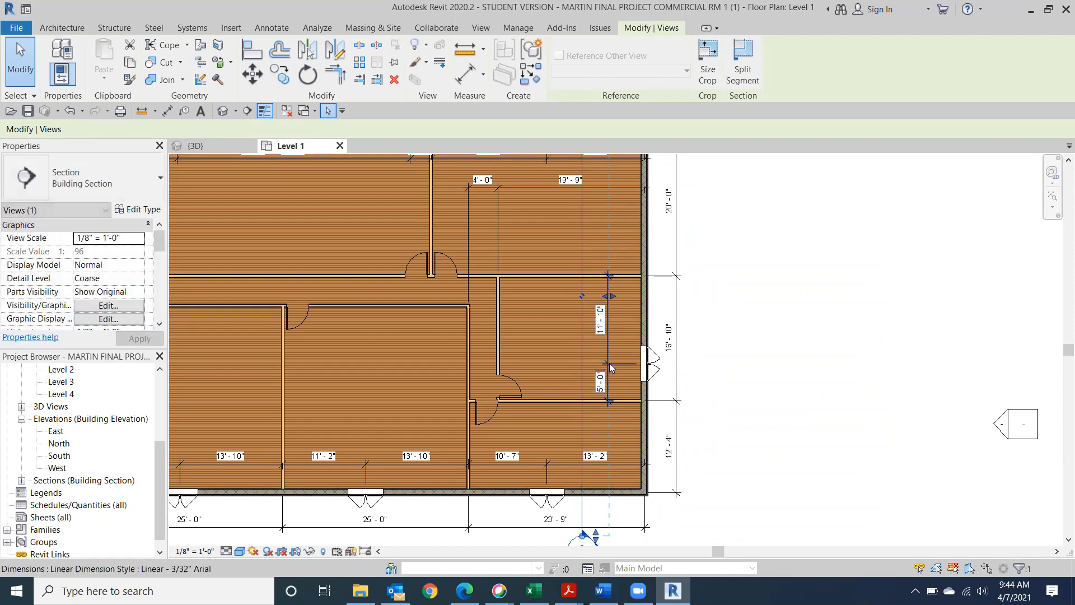
pyautogui.moveTo(611, 296); pyautogui.dragTo(700, 292)
pyautogui.scroll(-1, 718, 288)
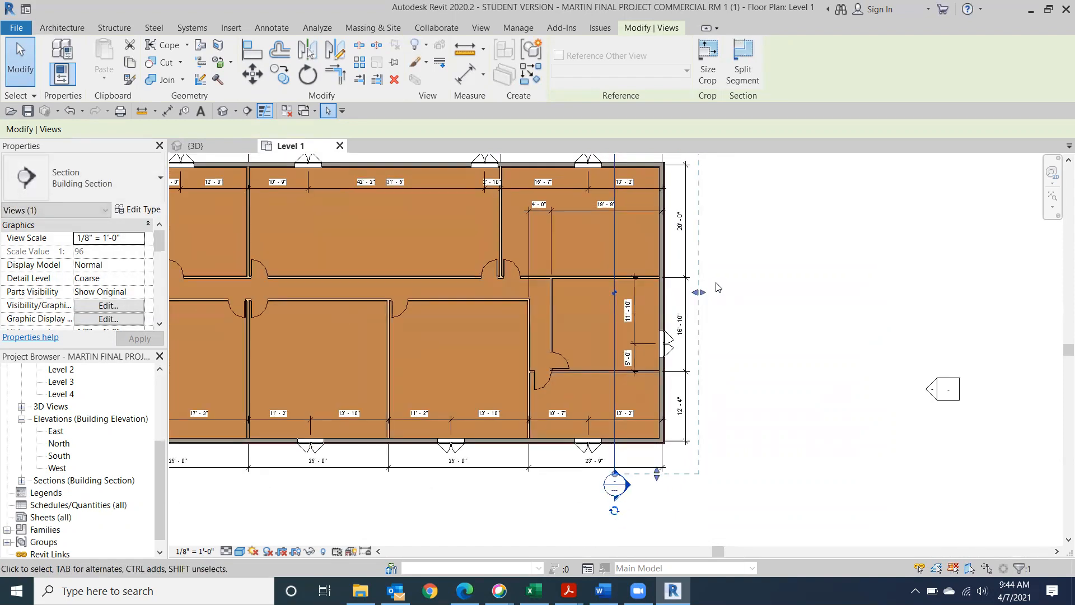
pyautogui.scroll(-2, 717, 286)
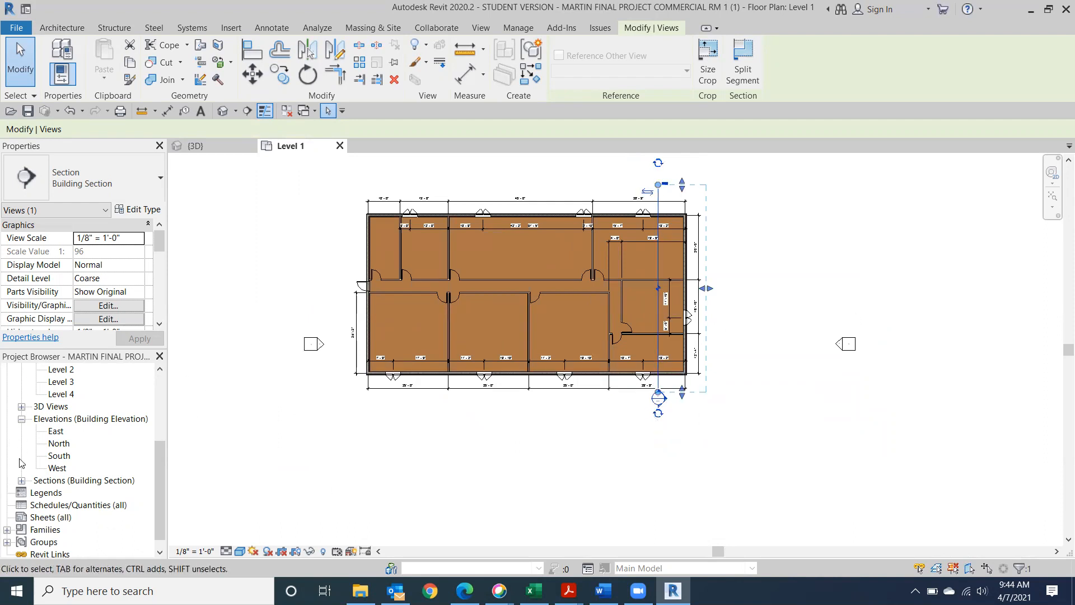
pyautogui.click(22, 481)
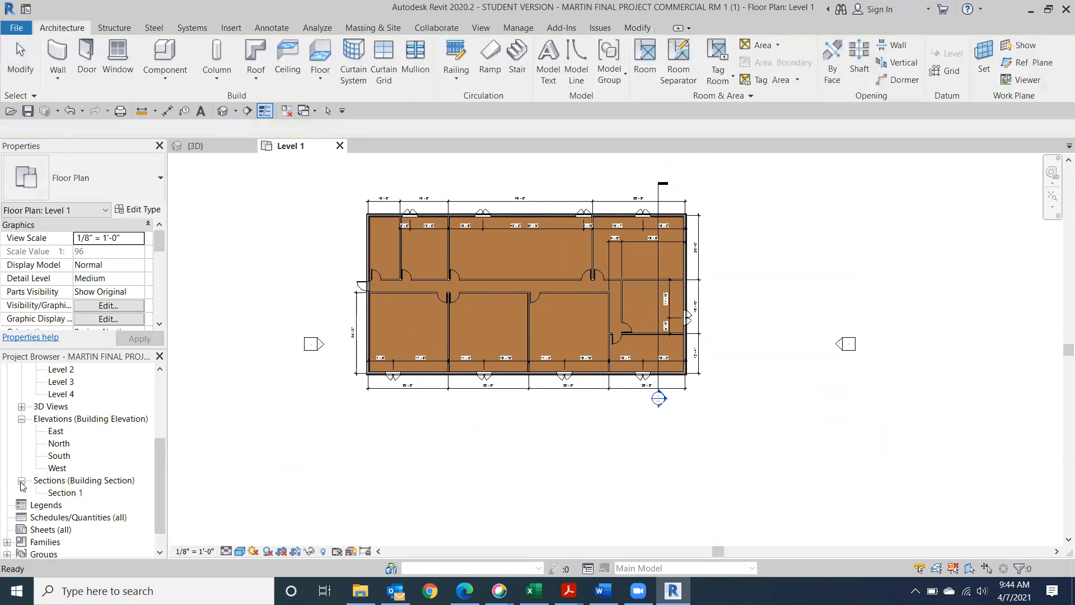
# Open Section 1 and lower the crop region's top edge to just above the roof
pyautogui.doubleClick(68, 495)
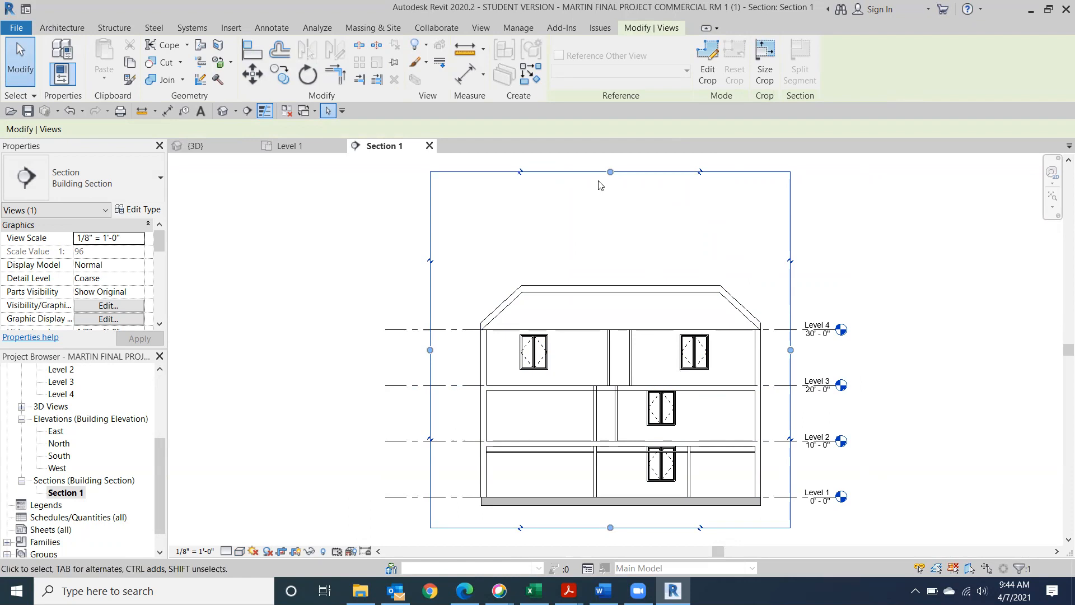
pyautogui.moveTo(610, 173); pyautogui.dragTo(612, 262)
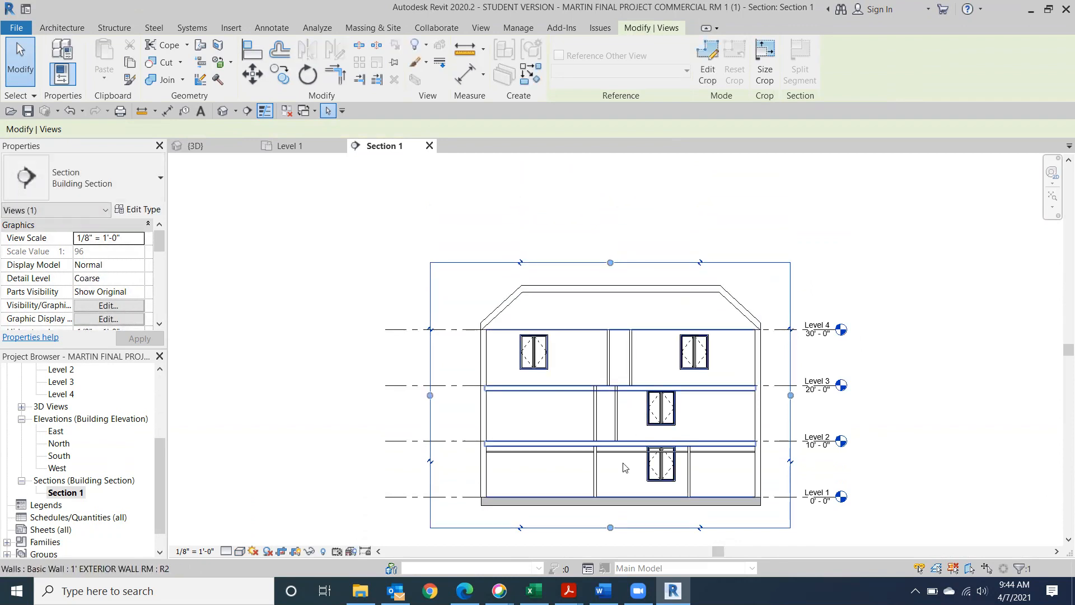
pyautogui.scroll(3, 624, 468)
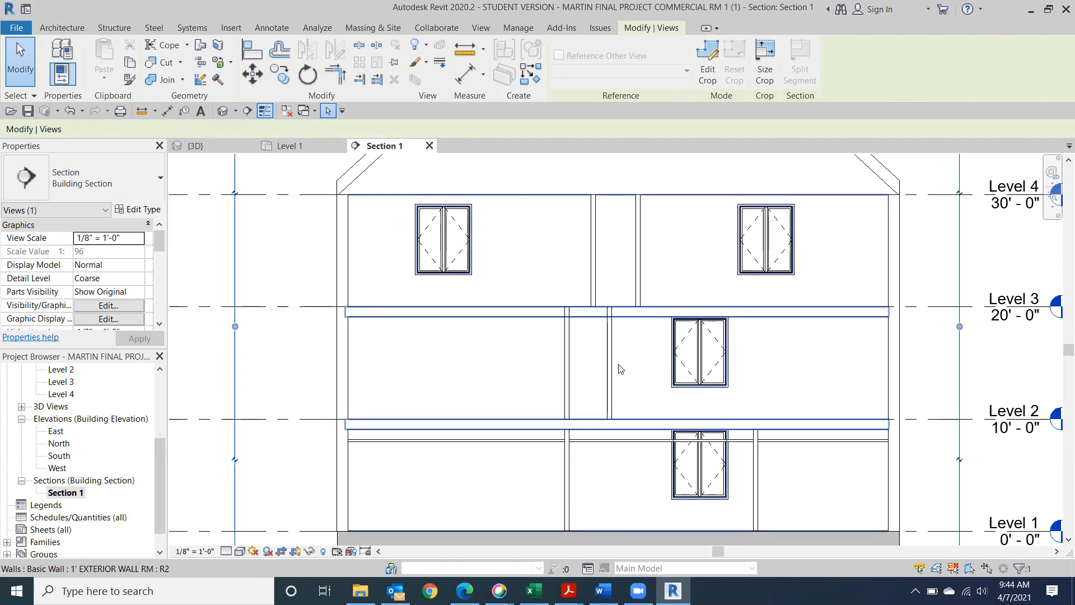
# Set the Level 2 interior wall's Top Constraint to Unconnected with a 9' 2" height
pyautogui.click(569, 341)
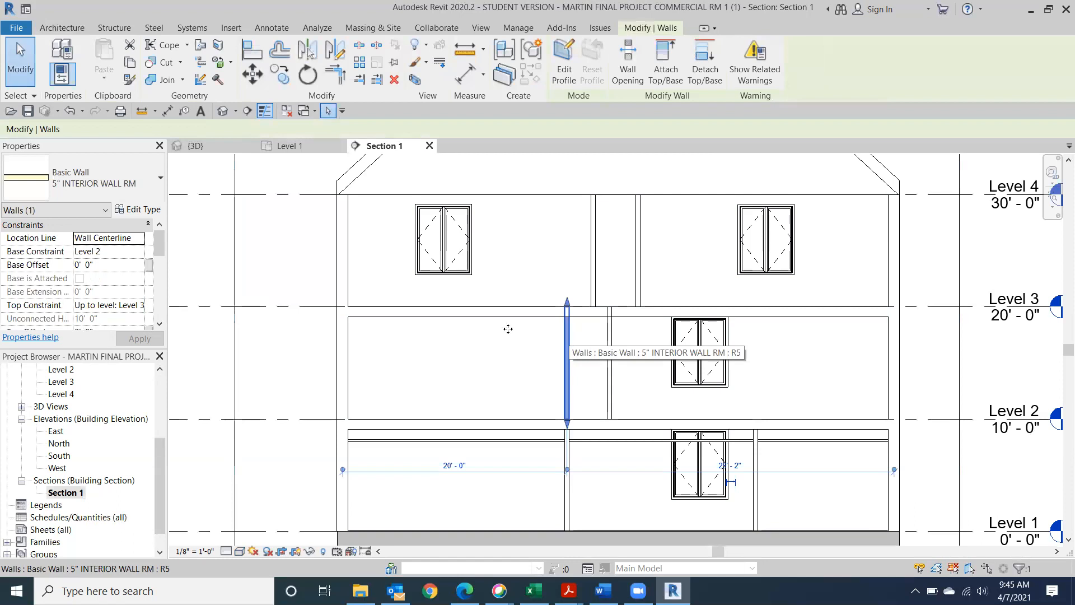
pyautogui.click(107, 264)
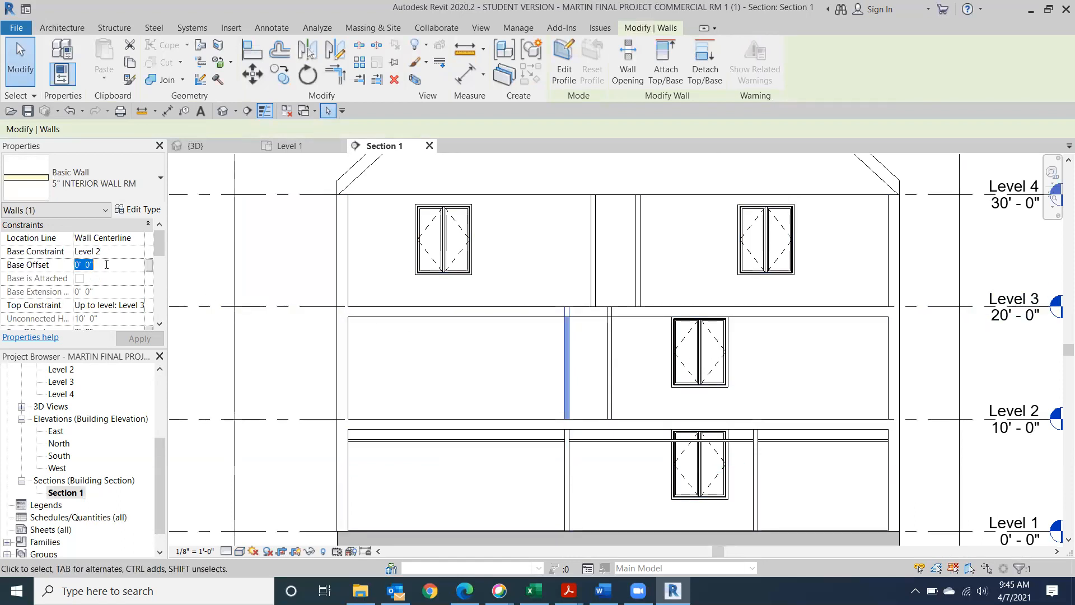
pyautogui.click(140, 308)
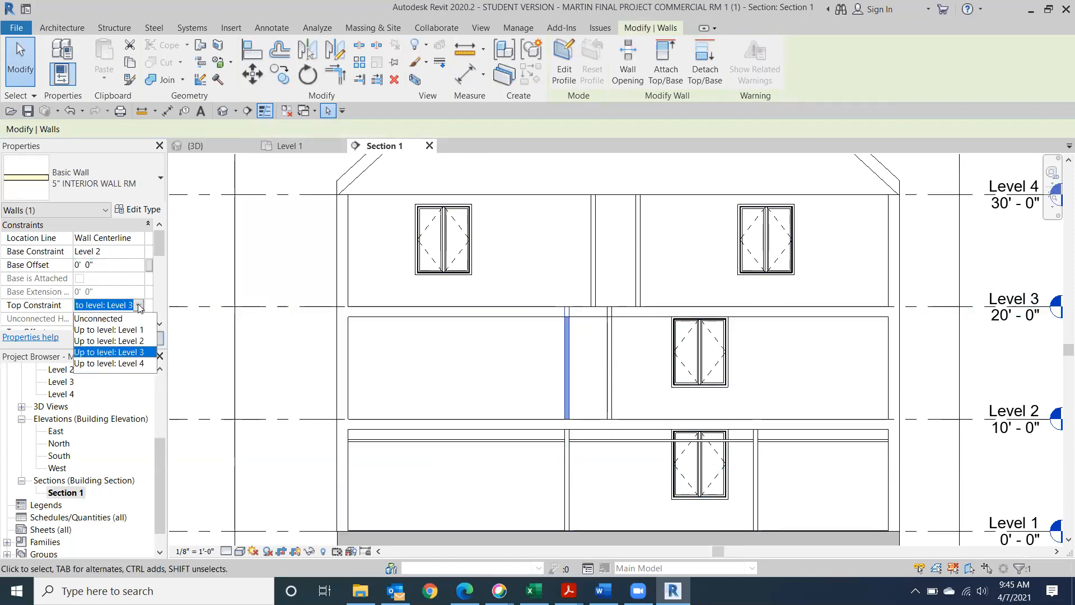
pyautogui.click(100, 319)
pyautogui.click(68, 317)
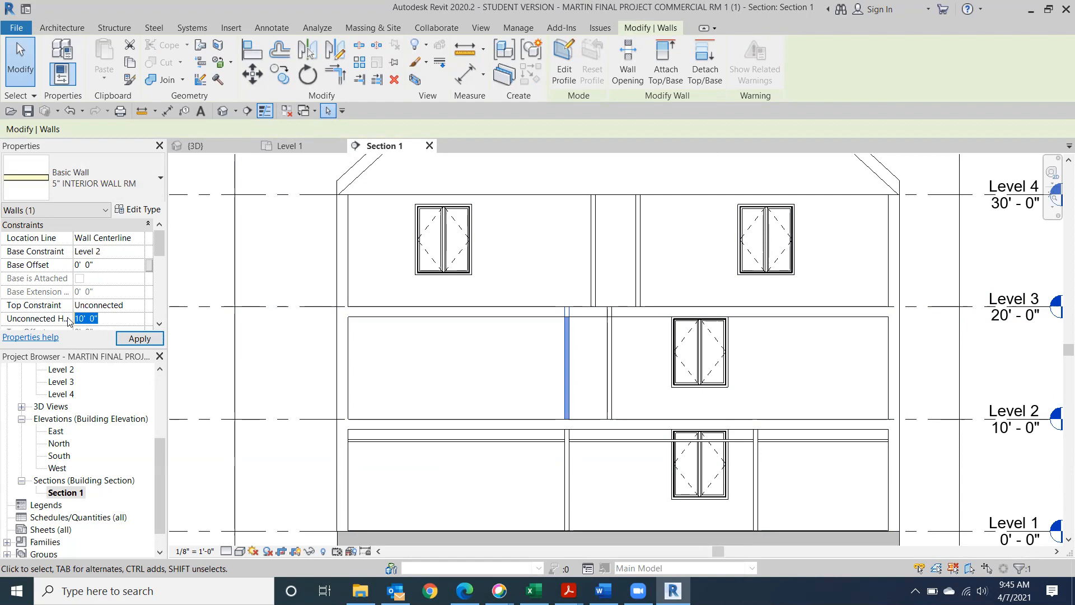
pyautogui.write('9 2')
pyautogui.press('Return')
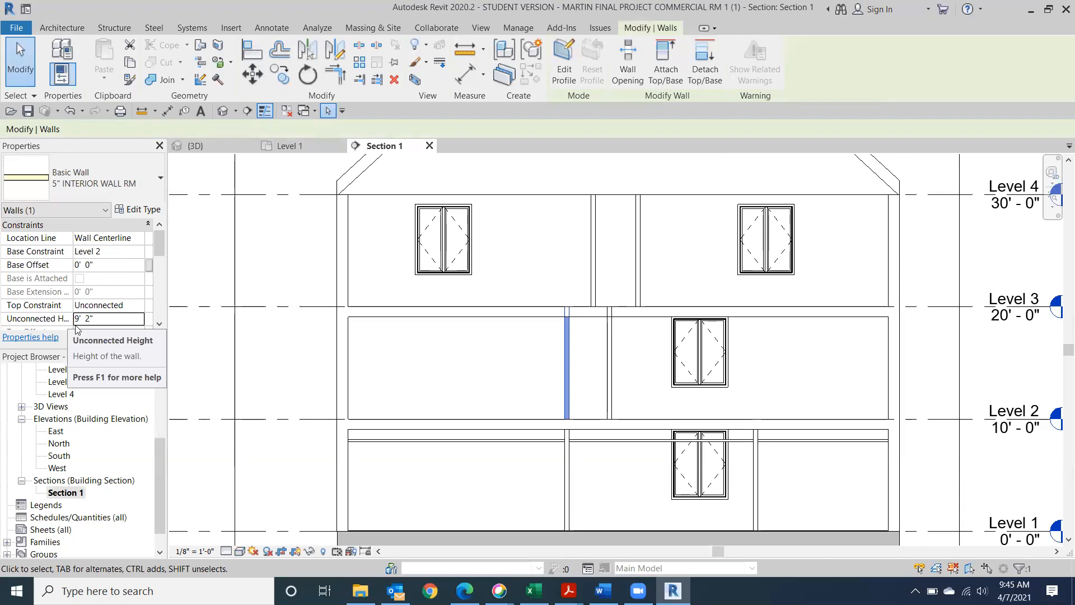
pyautogui.click(305, 384)
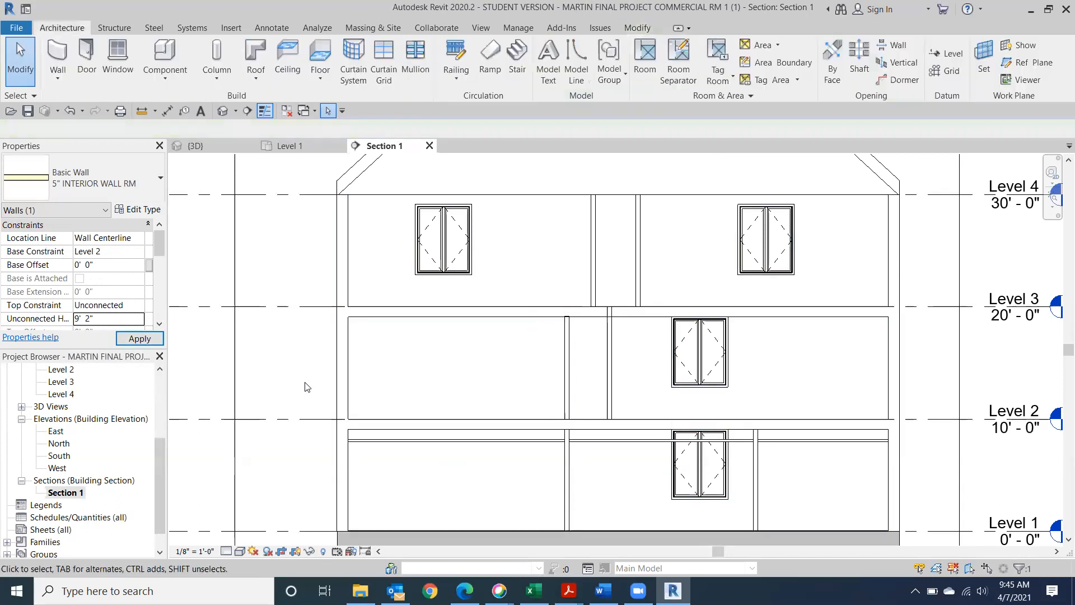
# Zoom out and pan Section 1 to center the full four-level building and roof
pyautogui.scroll(3, 567, 332)
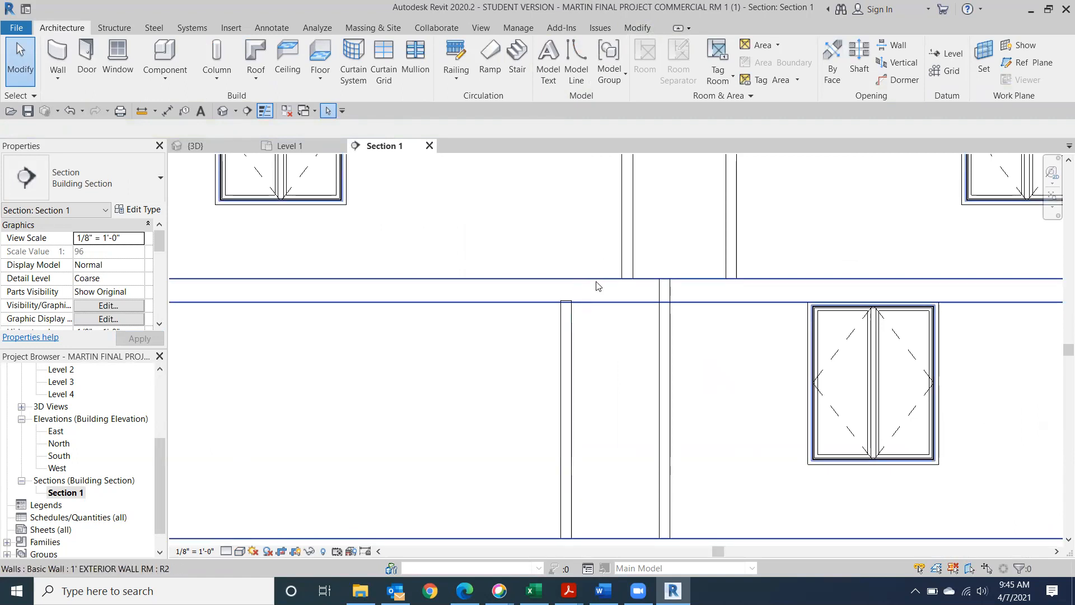
pyautogui.scroll(2, 597, 286)
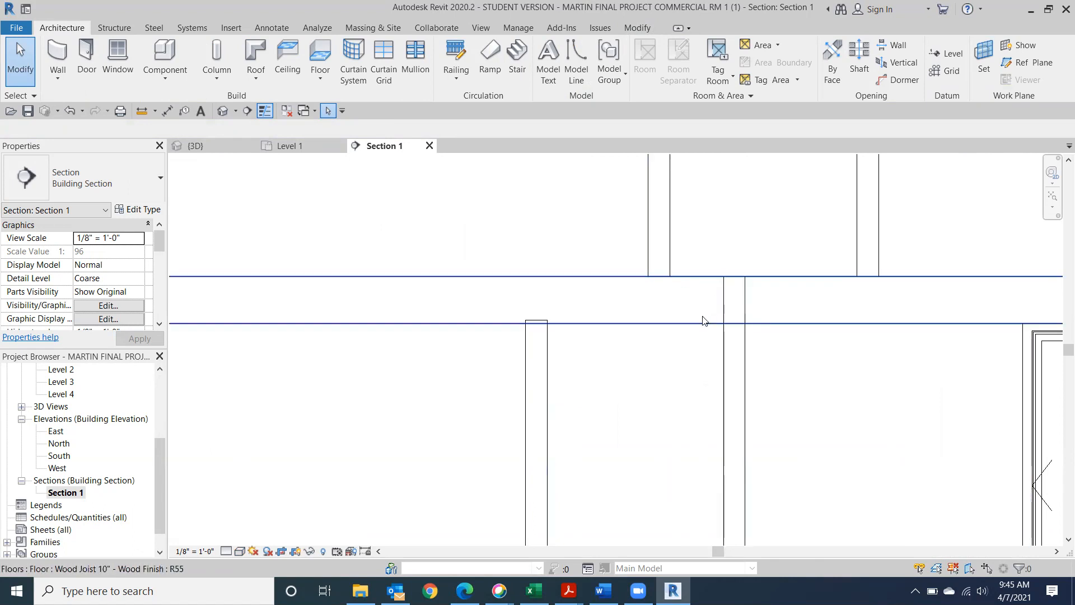
pyautogui.scroll(-5, 699, 359)
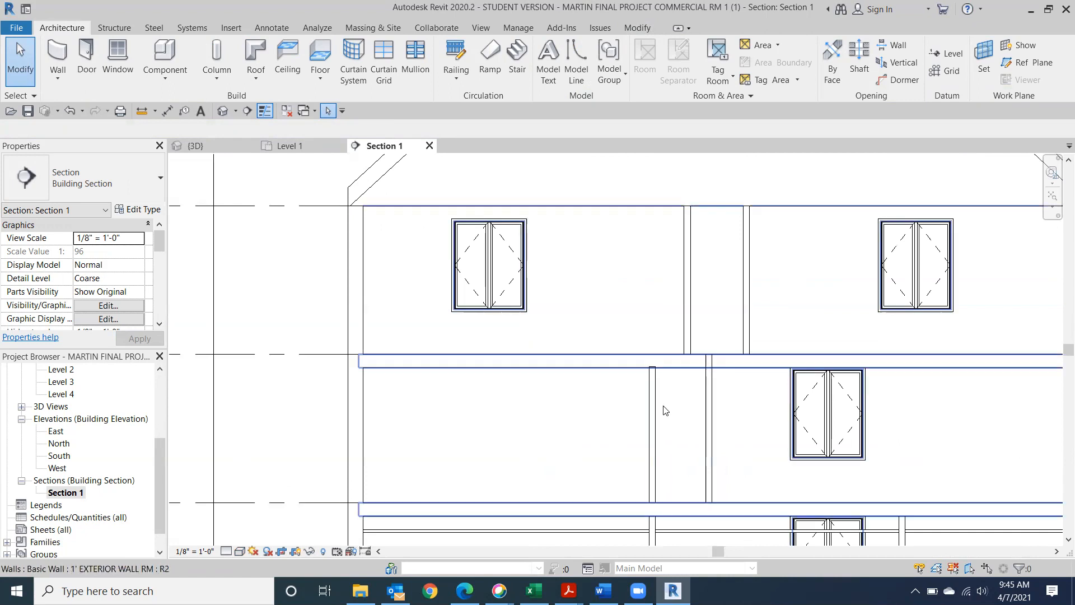
pyautogui.scroll(-3, 665, 410)
pyautogui.scroll(-3, 638, 419)
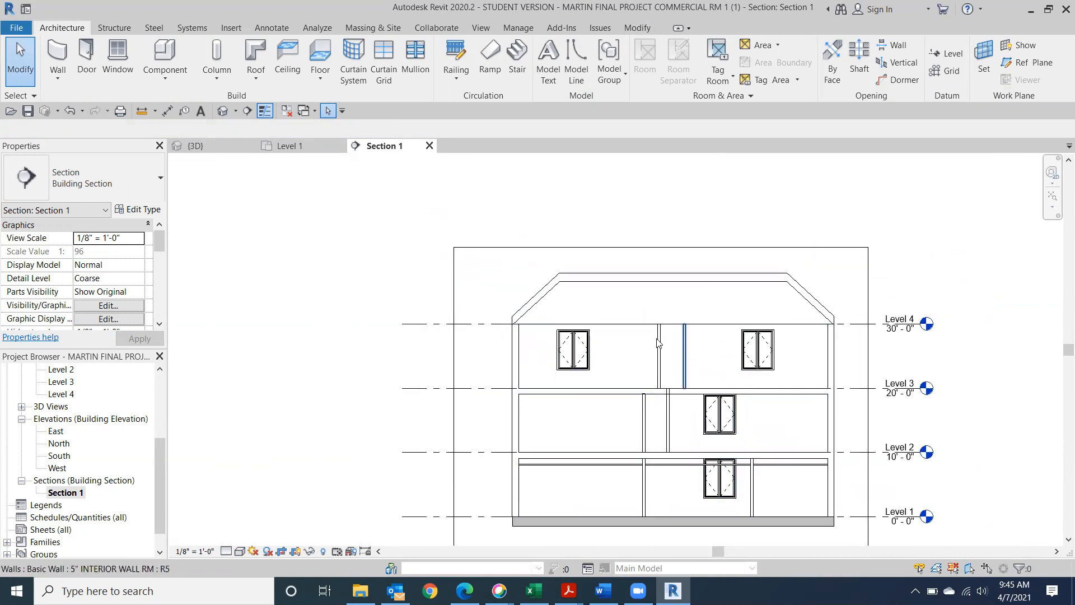
pyautogui.moveTo(658, 343); pyautogui.dragTo(584, 257, button='middle')
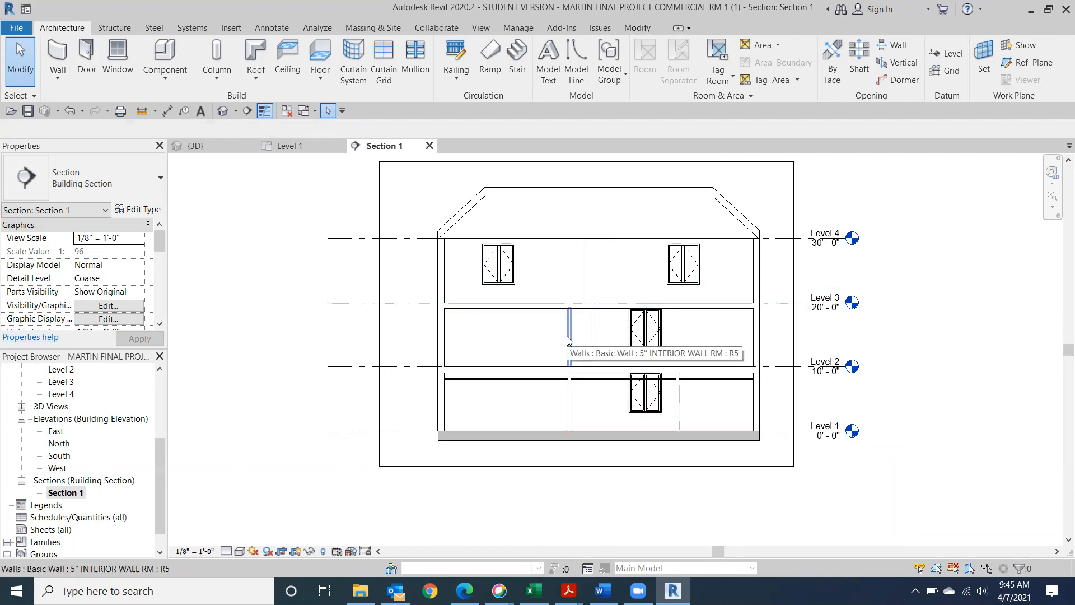
pyautogui.moveTo(163, 480); pyautogui.dragTo(152, 387)
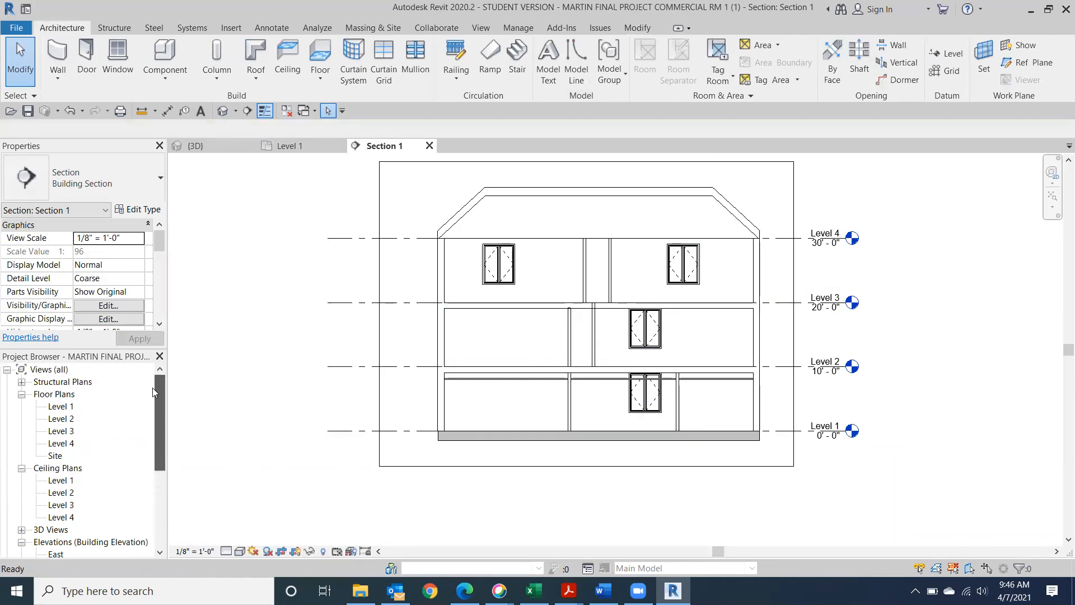
# Check the Section 1 cut line on the Level 1 plan, then reopen the Section 1 view
pyautogui.doubleClick(61, 407)
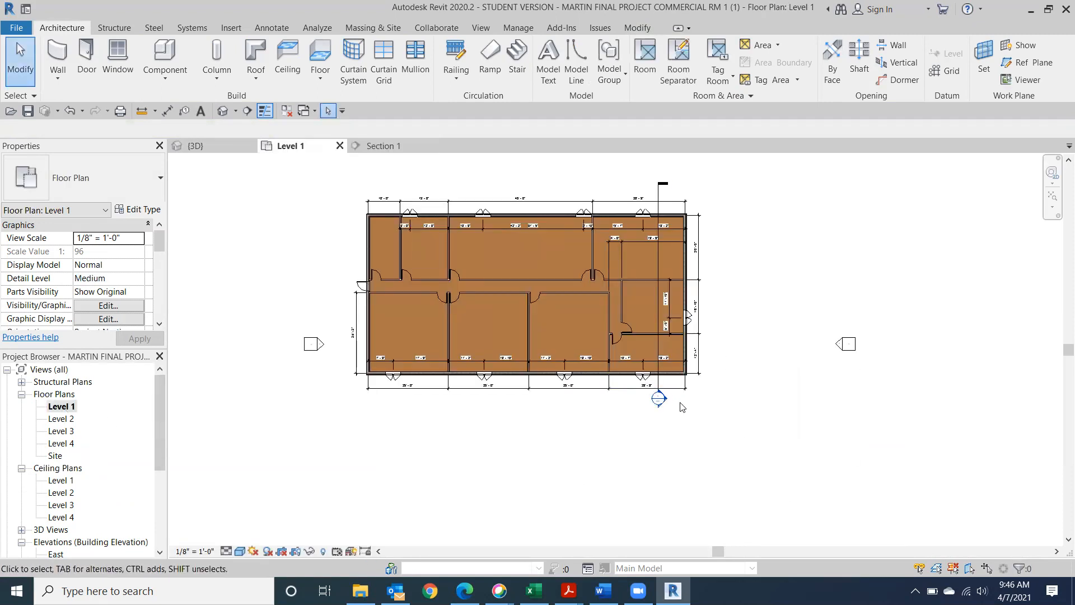
pyautogui.click(662, 195)
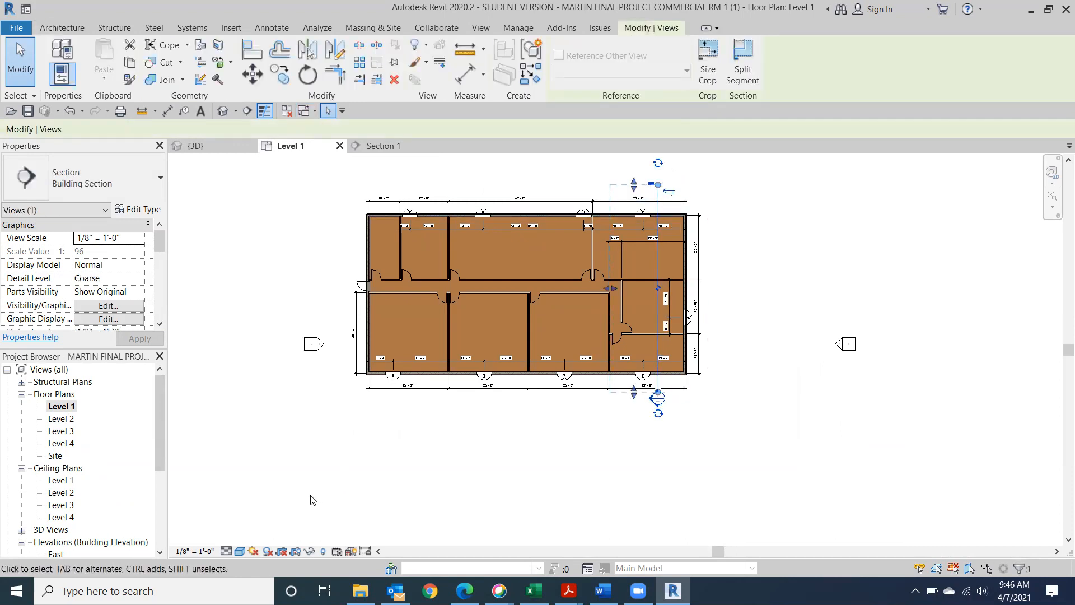
pyautogui.press('Escape')
pyautogui.scroll(-3, 56, 510)
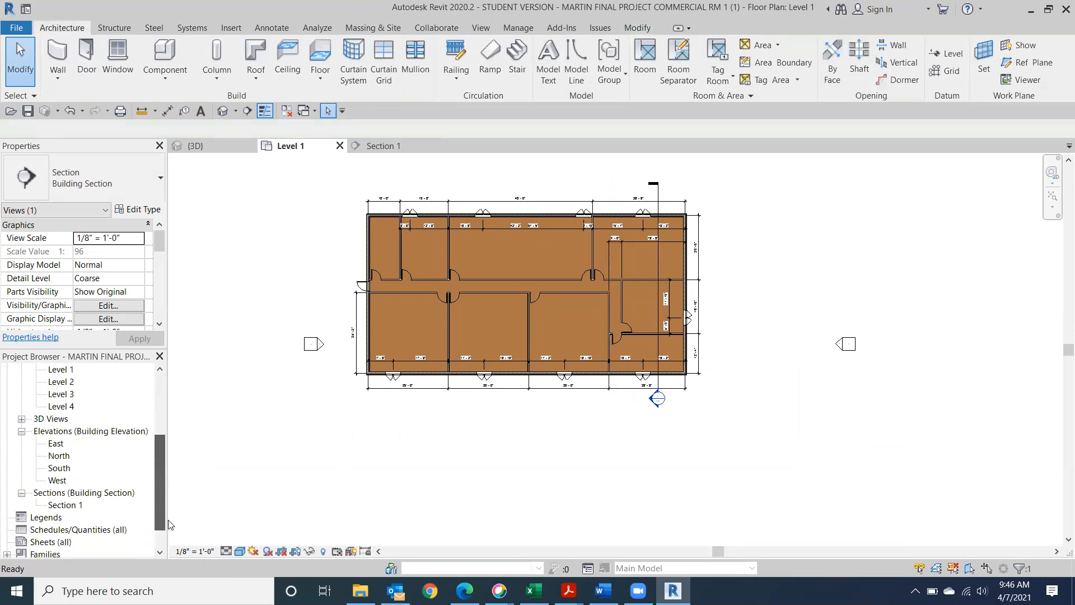
pyautogui.doubleClick(63, 506)
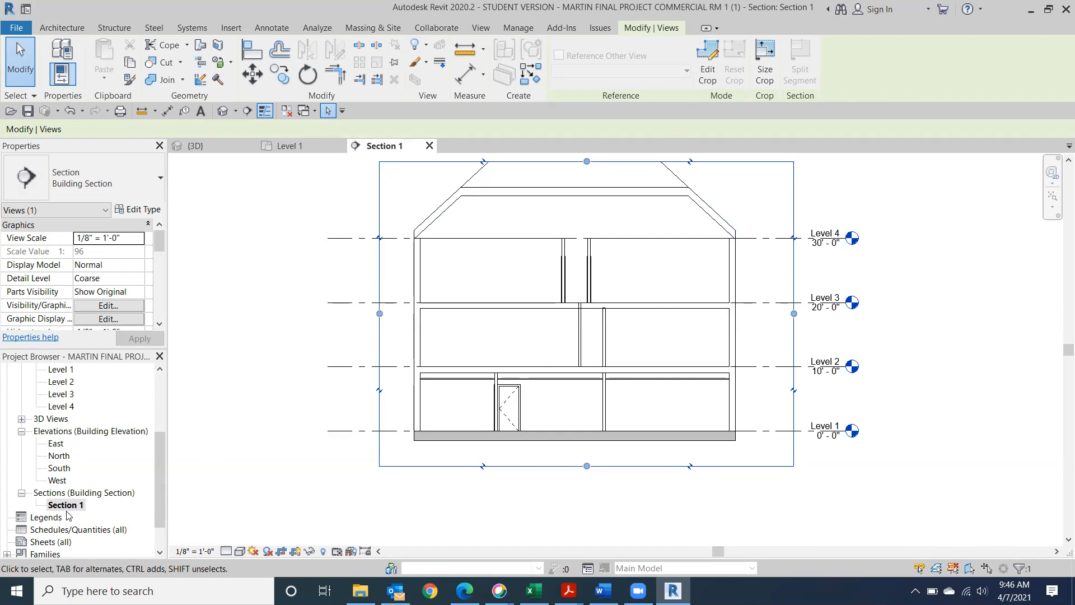
# Open Floor Plans > Level 1 from the top of the Project Browser
pyautogui.scroll(3, 125, 449)
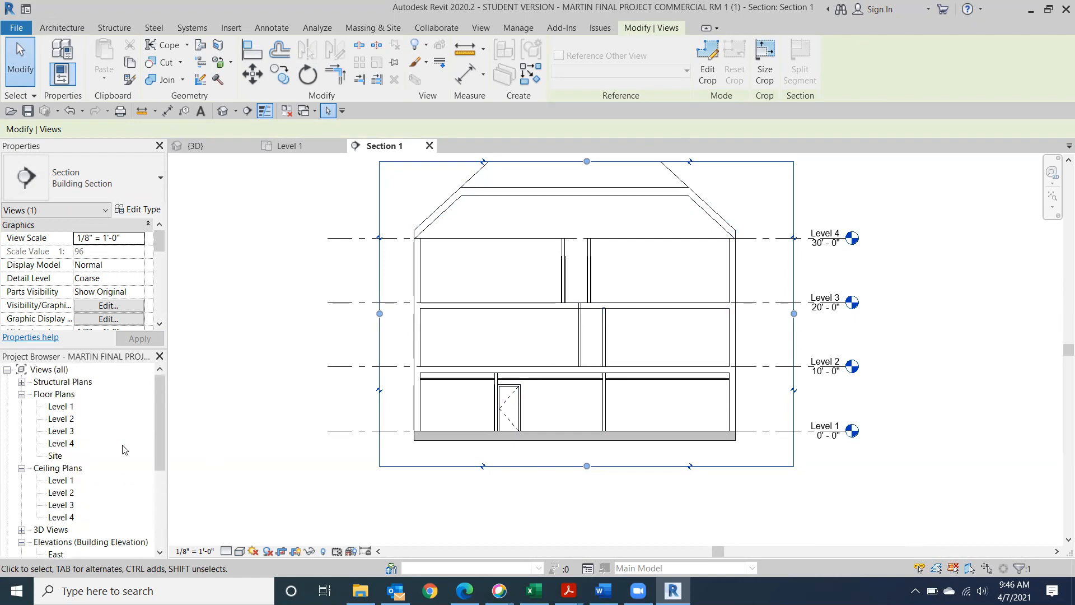
pyautogui.click(58, 408)
pyautogui.doubleClick(58, 407)
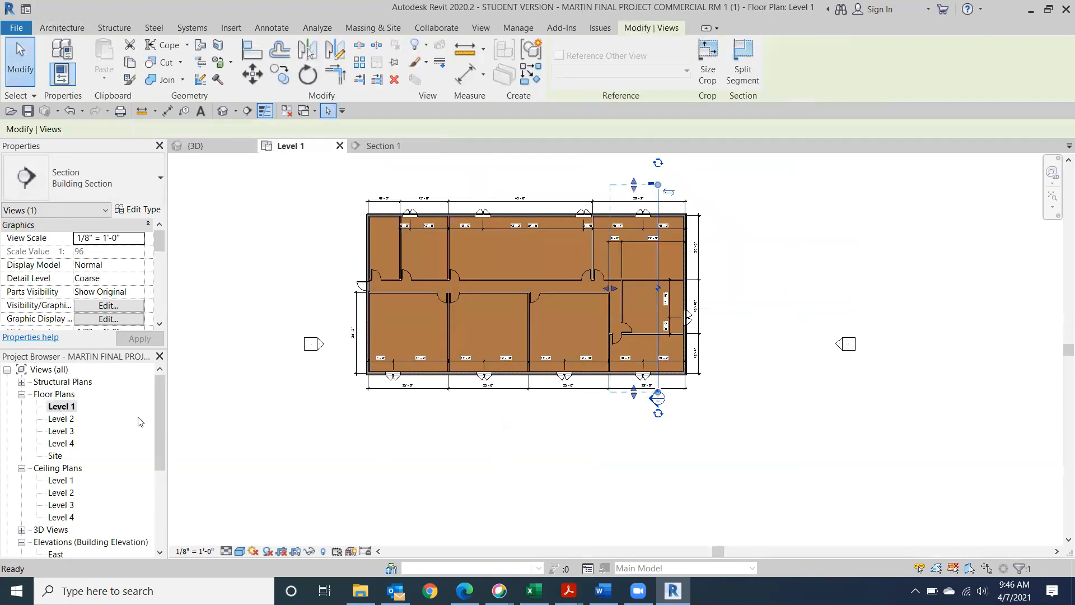
# Hide the Sections category in the Level 1 view so the Section 1 line disappears
pyautogui.click(858, 430)
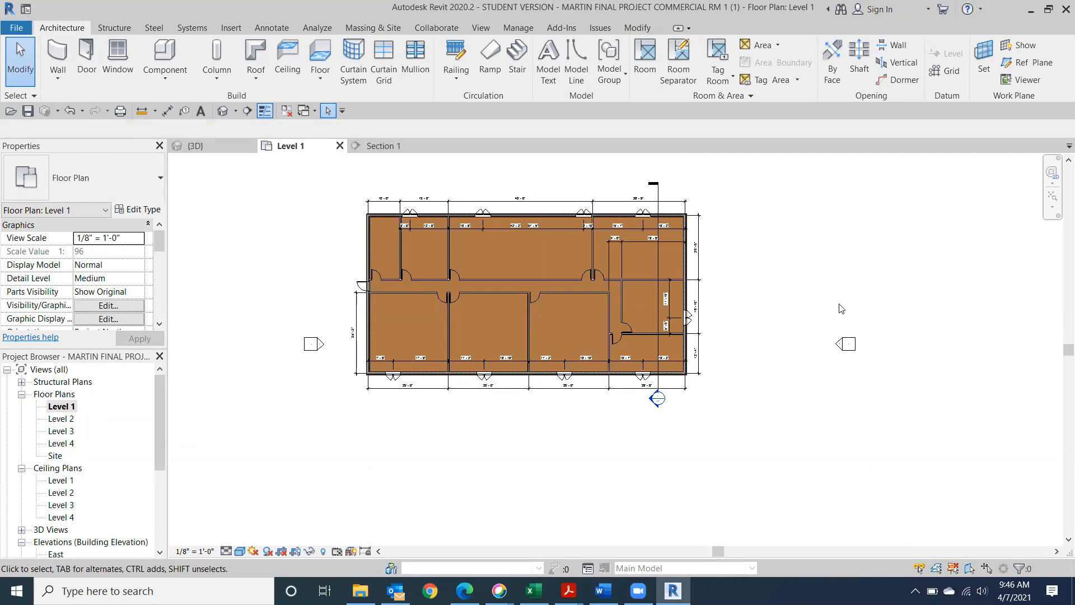
pyautogui.click(660, 194)
pyautogui.rightClick(660, 194)
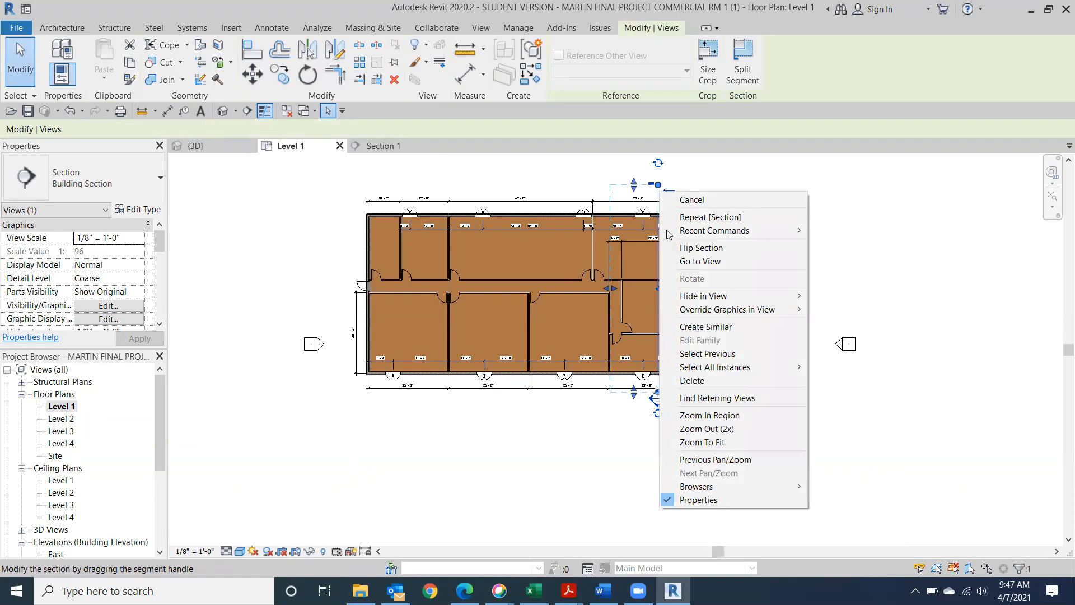
pyautogui.moveTo(694, 296)
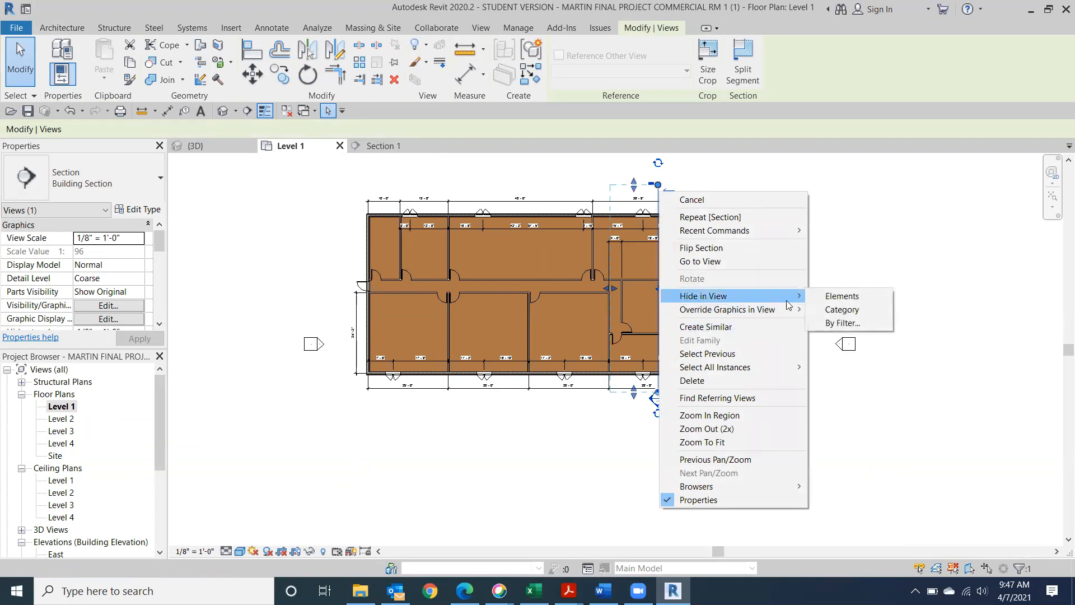
pyautogui.click(855, 309)
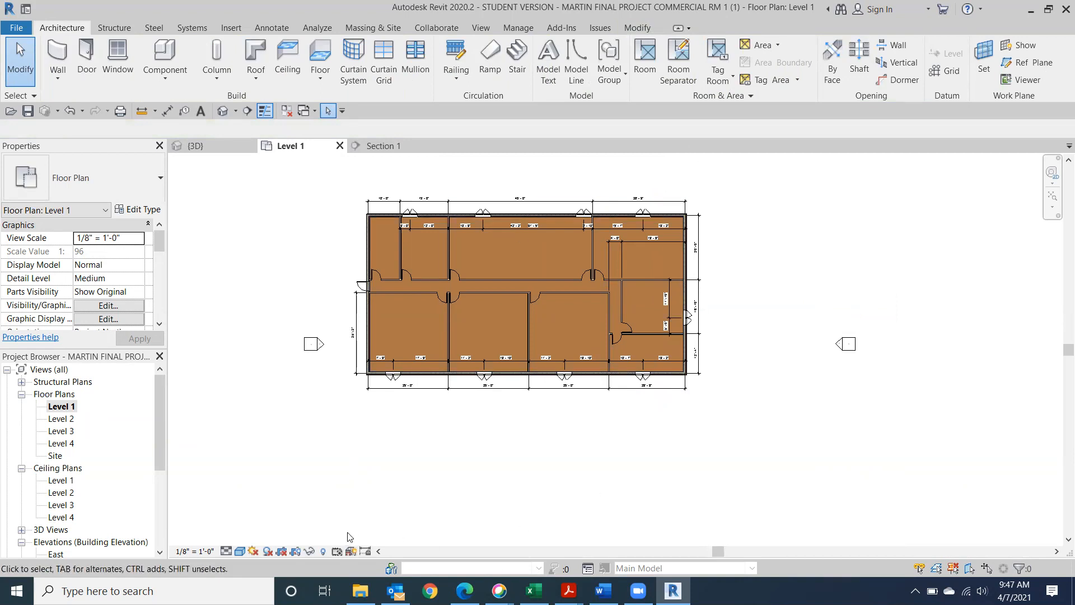
# With Reveal Hidden Elements on, unhide the section category in view, then turn reveal off
pyautogui.click(323, 552)
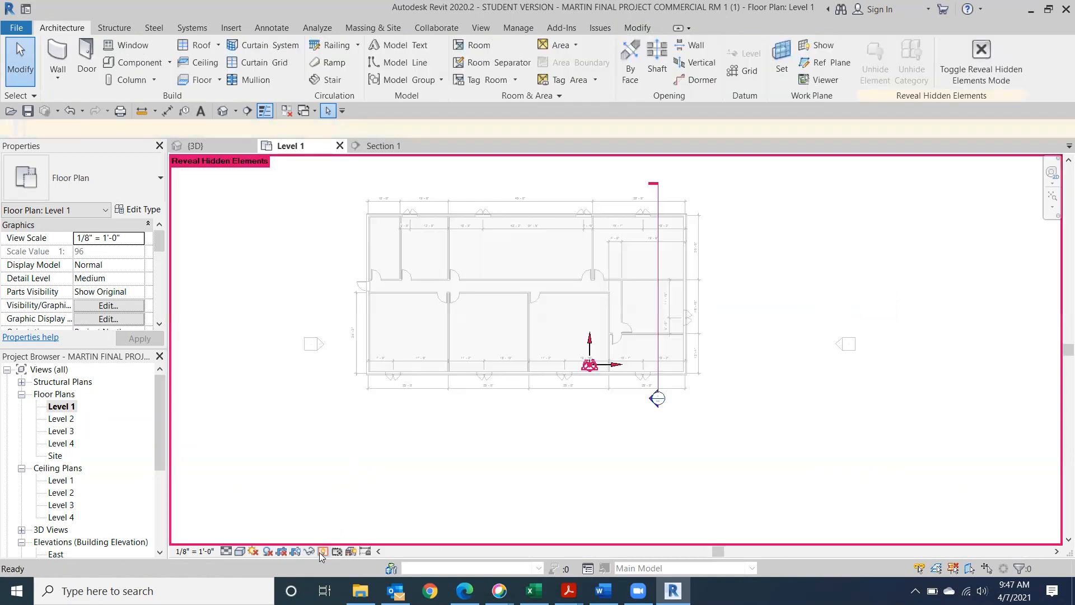
pyautogui.rightClick(658, 399)
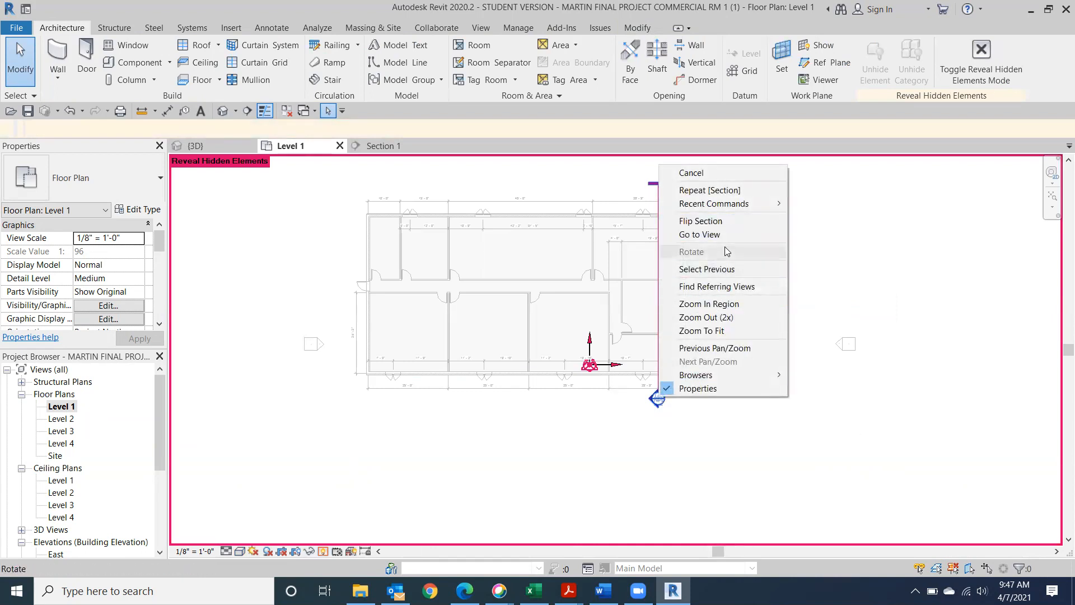
pyautogui.click(686, 450)
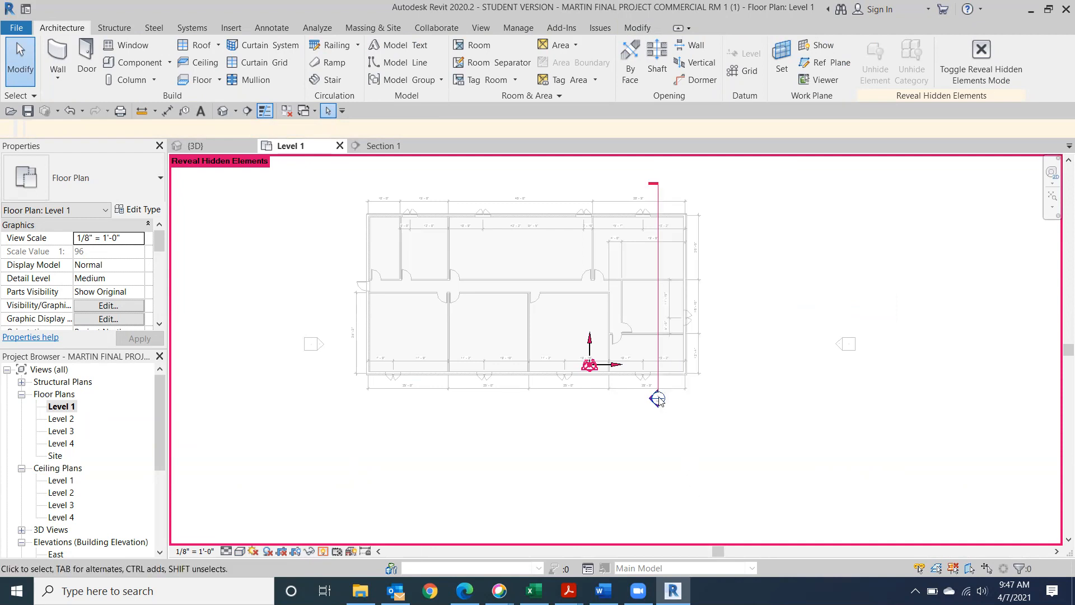
pyautogui.rightClick(658, 398)
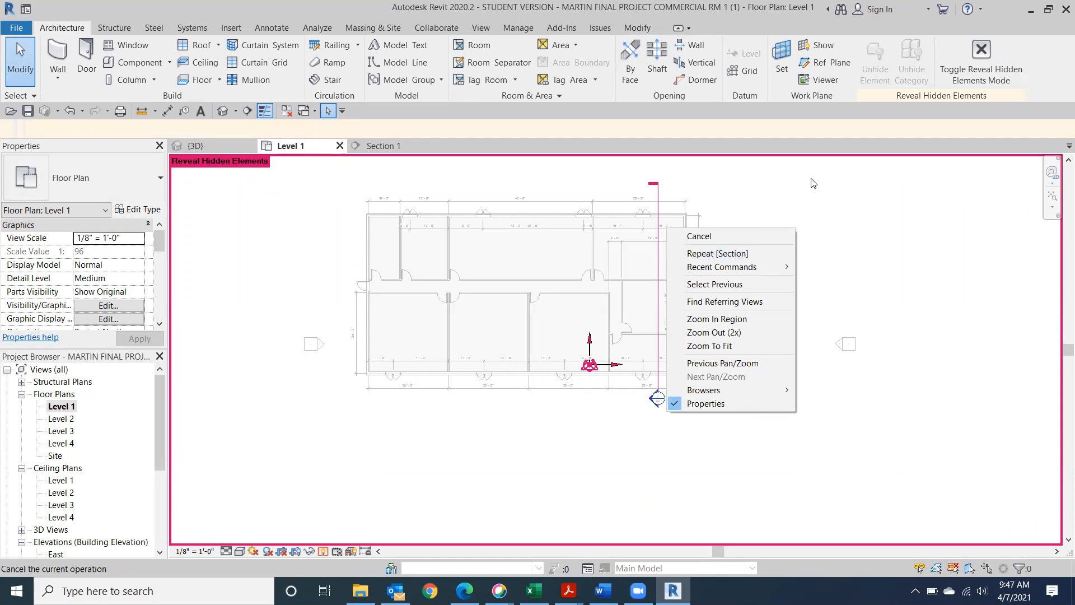
pyautogui.click(821, 231)
pyautogui.click(658, 192)
pyautogui.rightClick(658, 192)
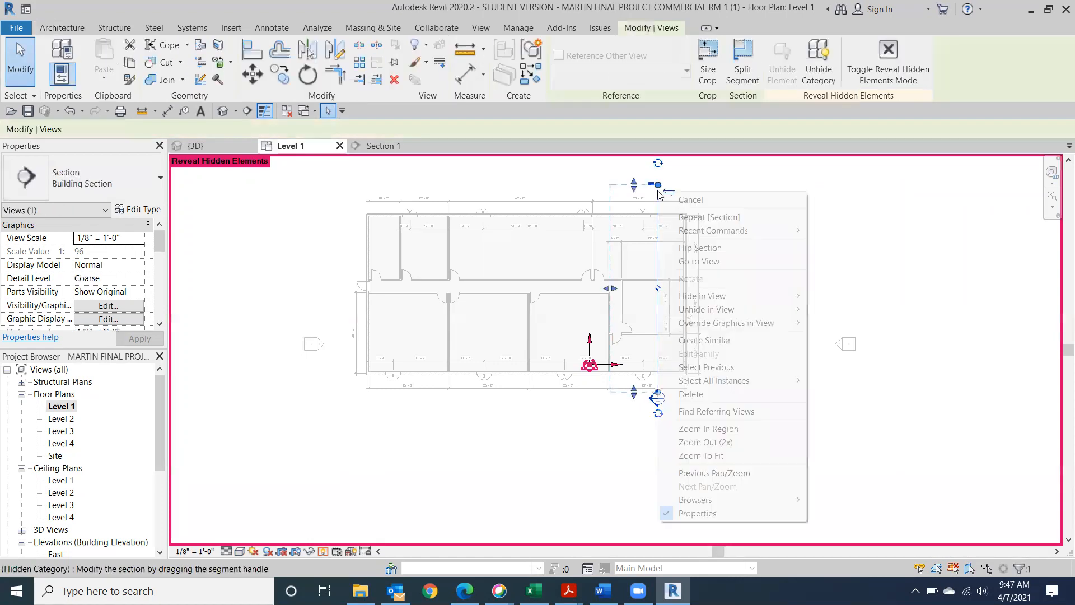
pyautogui.moveTo(778, 309)
pyautogui.click(838, 323)
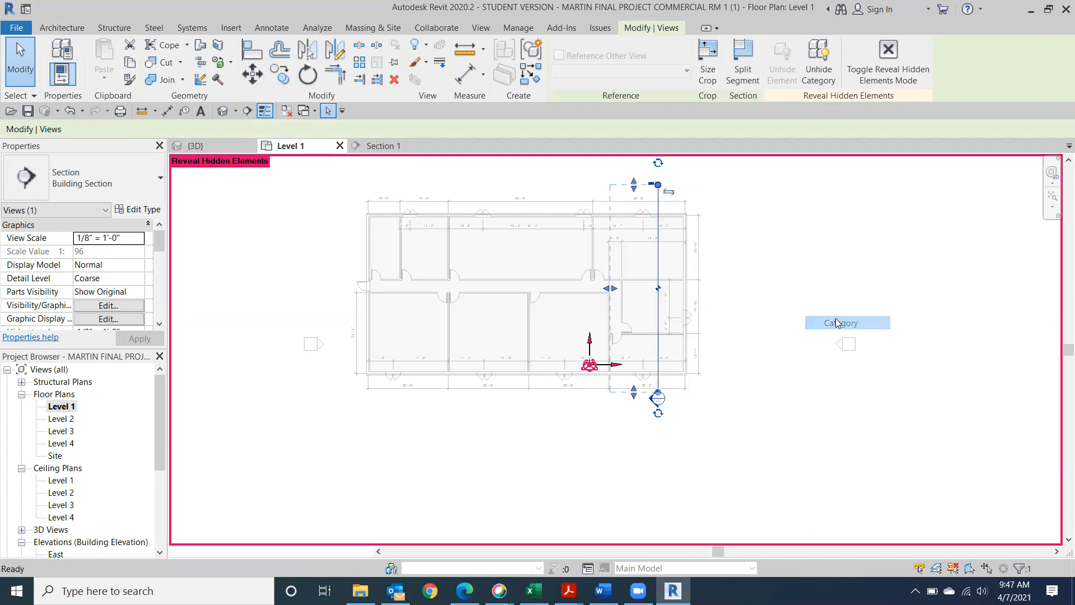
pyautogui.click(516, 445)
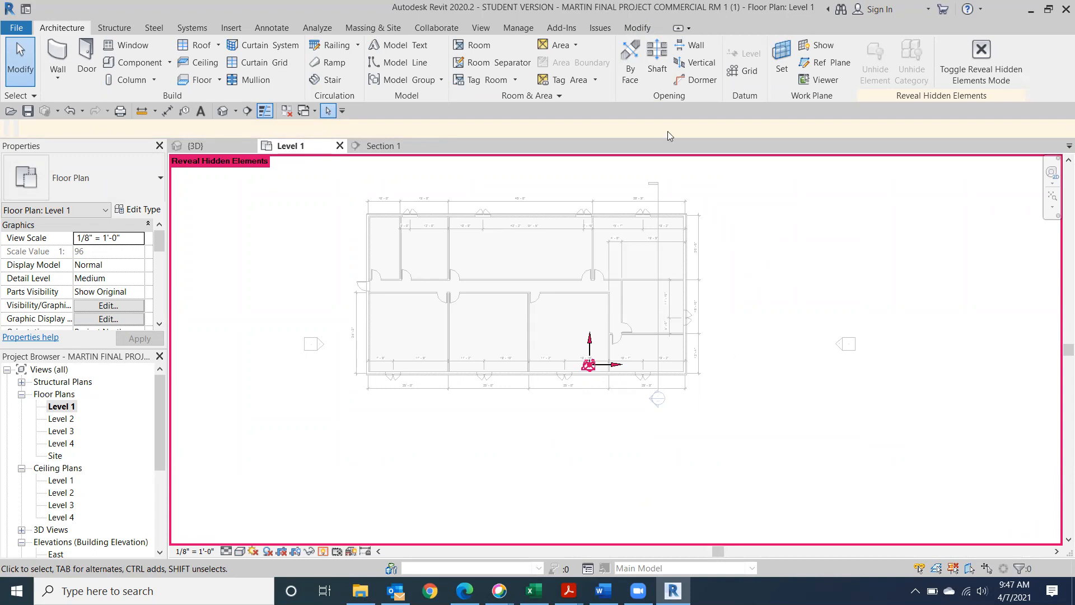
pyautogui.click(323, 550)
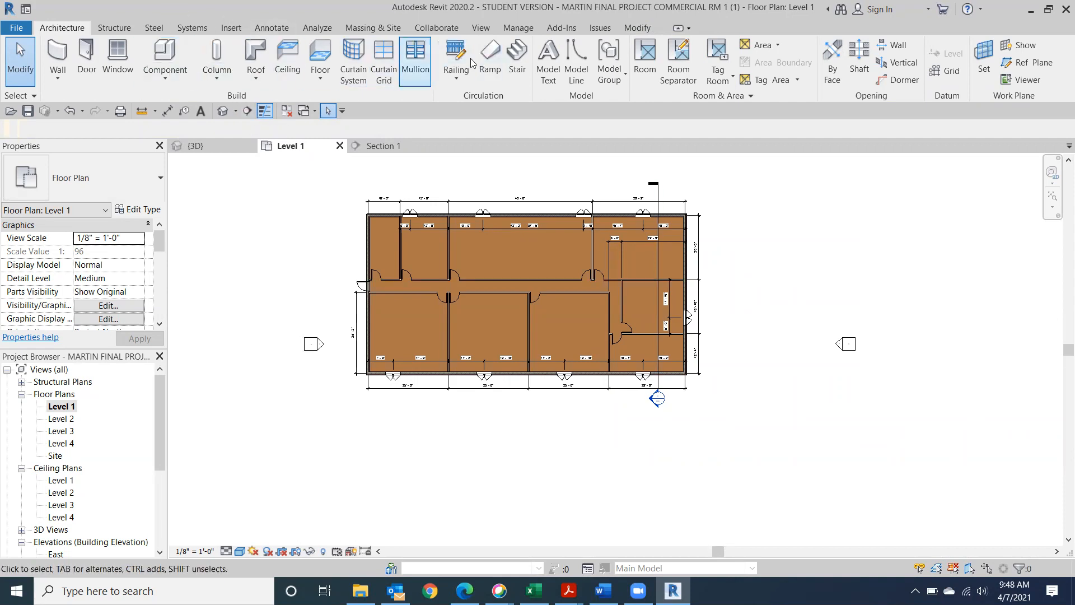
# Draw a new section from right of the building into the east rooms
pyautogui.click(481, 28)
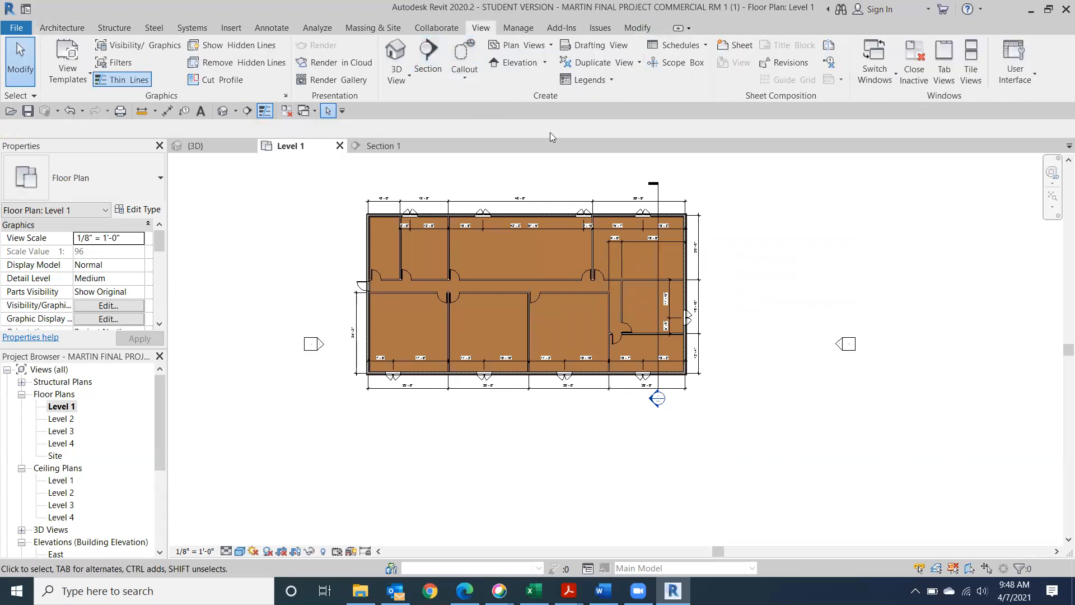
pyautogui.click(428, 56)
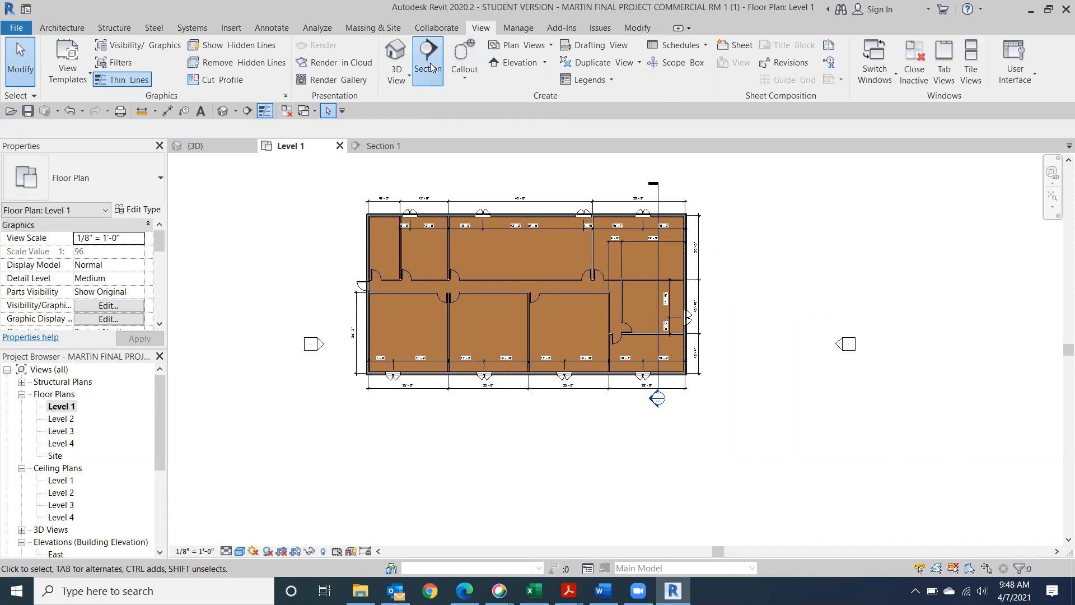
pyautogui.click(720, 341)
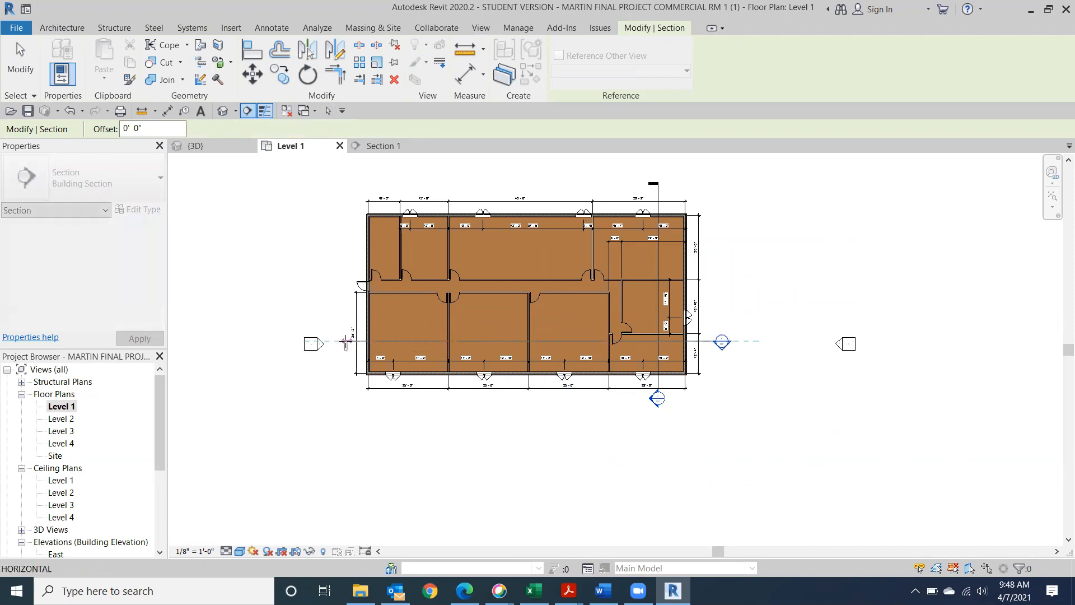
pyautogui.click(604, 334)
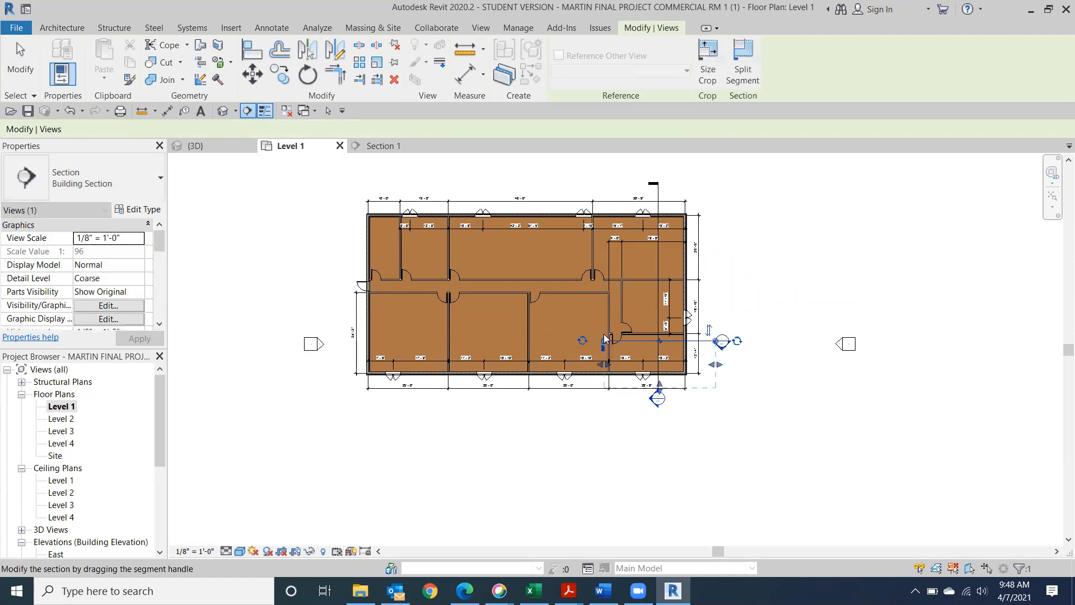
pyautogui.press('Escape')
# Pull the new section's far clip in to shorten its view depth
pyautogui.scroll(3, 670, 464)
pyautogui.scroll(1, 655, 404)
pyautogui.moveTo(643, 379); pyautogui.dragTo(580, 547, button='middle')
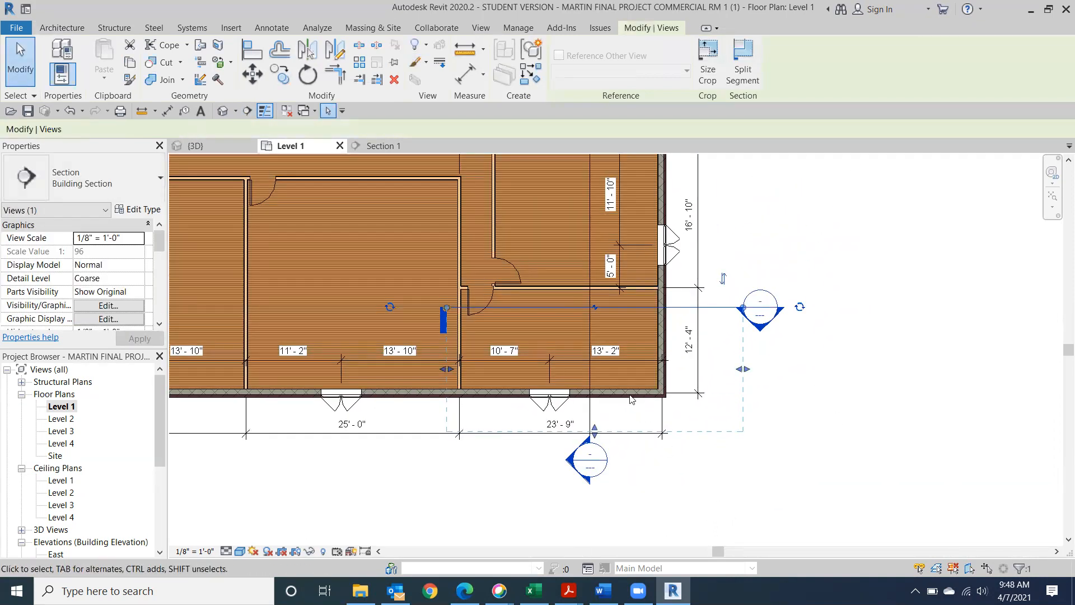
pyautogui.moveTo(595, 430); pyautogui.dragTo(602, 343)
pyautogui.click(711, 489)
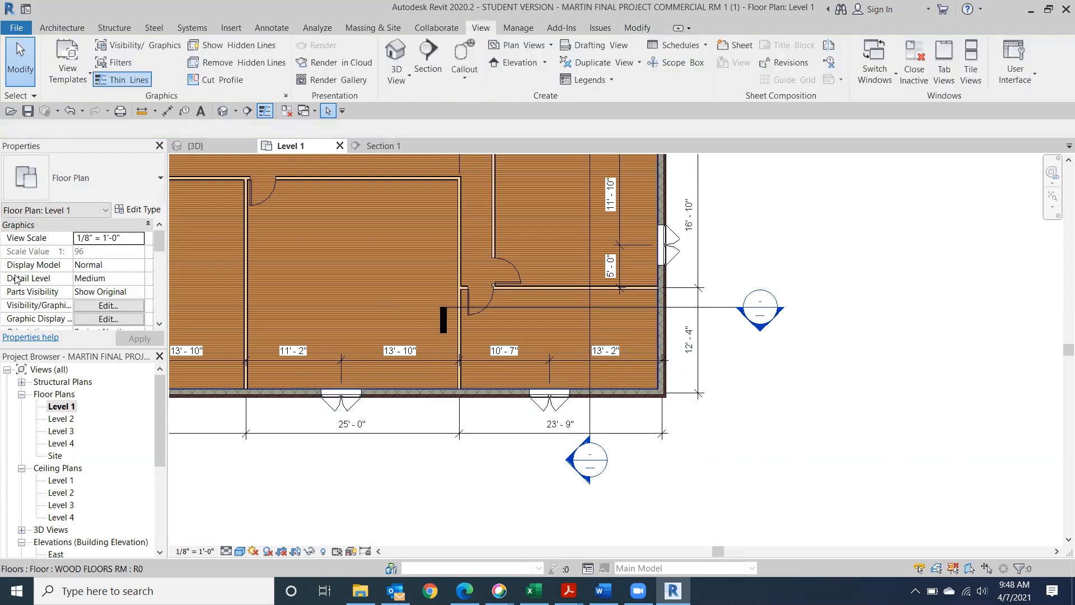
pyautogui.moveTo(159, 432); pyautogui.dragTo(152, 520)
# Open the Section 2 view and set its visual style to Shaded
pyautogui.doubleClick(61, 468)
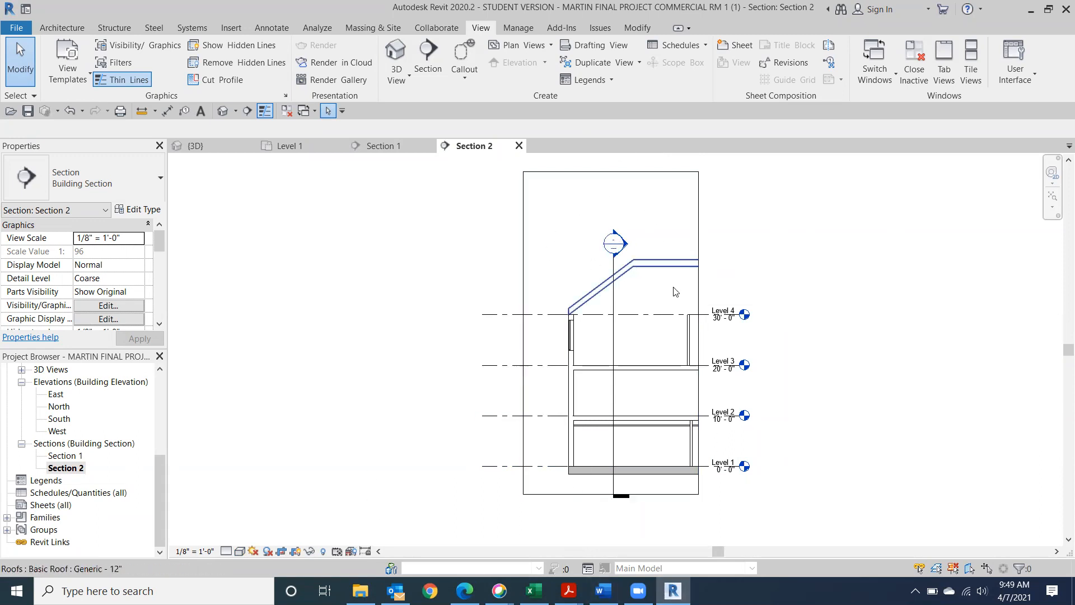
pyautogui.click(240, 551)
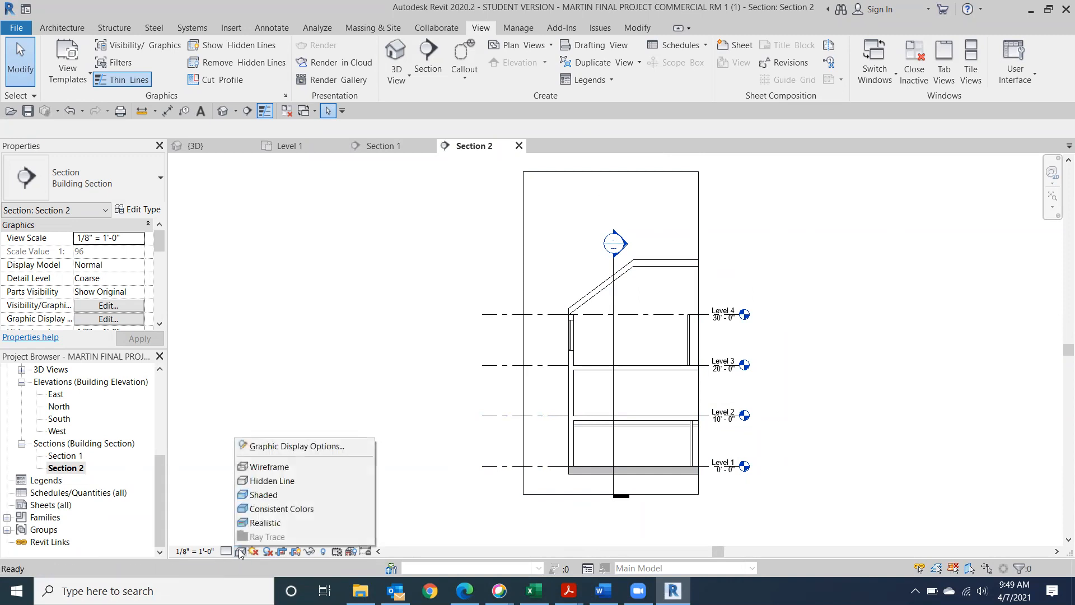
pyautogui.click(275, 495)
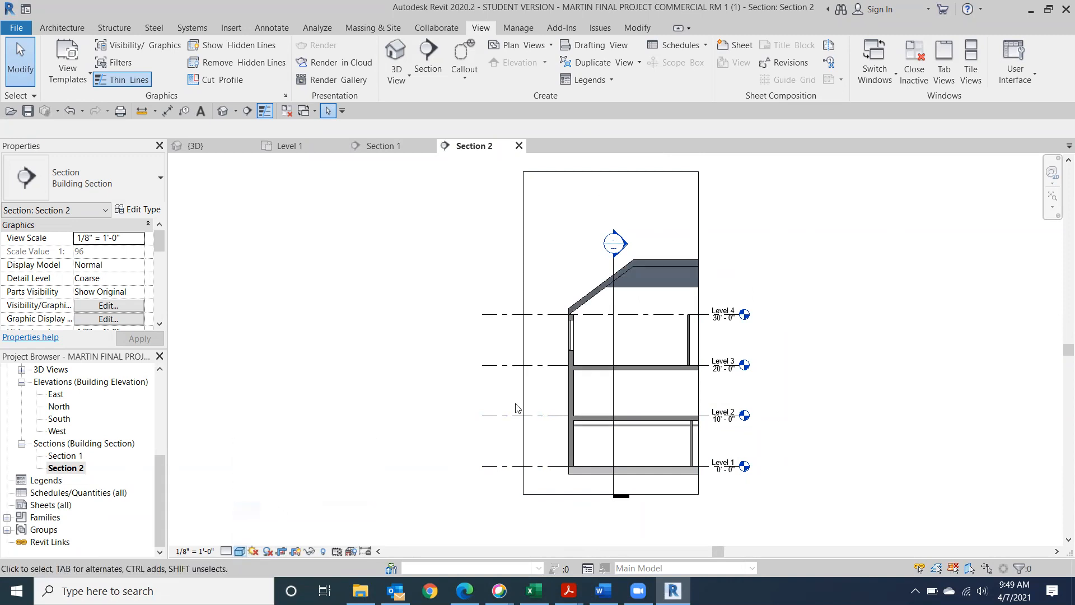
# Return to the Level 1 floor plan from the Project Browser
pyautogui.scroll(2, 761, 224)
pyautogui.scroll(-3, 727, 241)
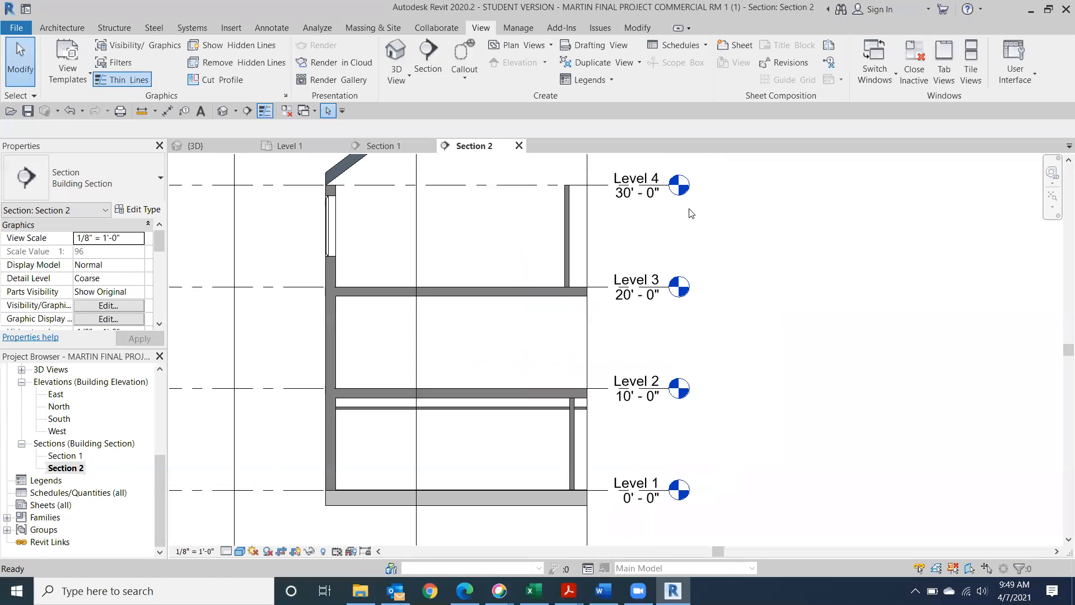
pyautogui.moveTo(160, 461); pyautogui.dragTo(161, 386)
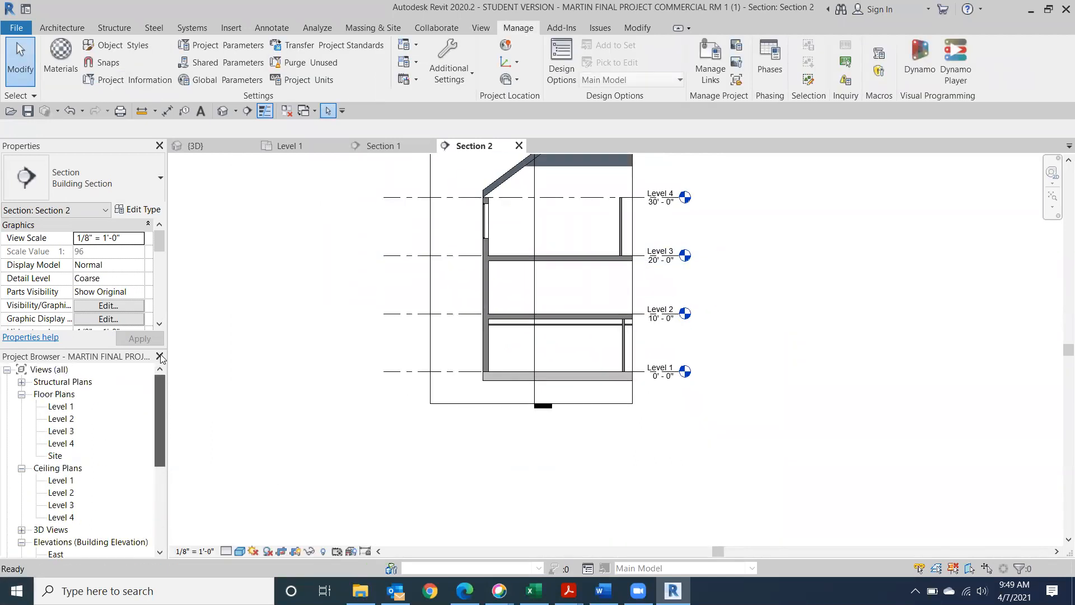
pyautogui.click(56, 407)
pyautogui.click(56, 406)
pyautogui.click(123, 407)
pyautogui.doubleClick(56, 411)
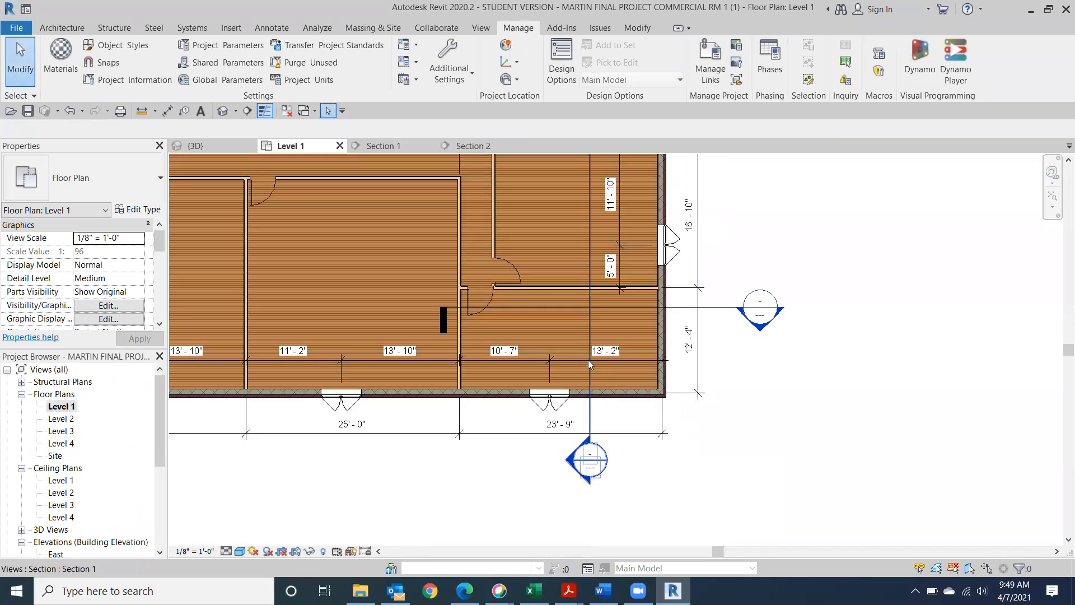
# Drag Section 2's far-clip grip past the south wall, then reopen the Section 2 view
pyautogui.click(717, 310)
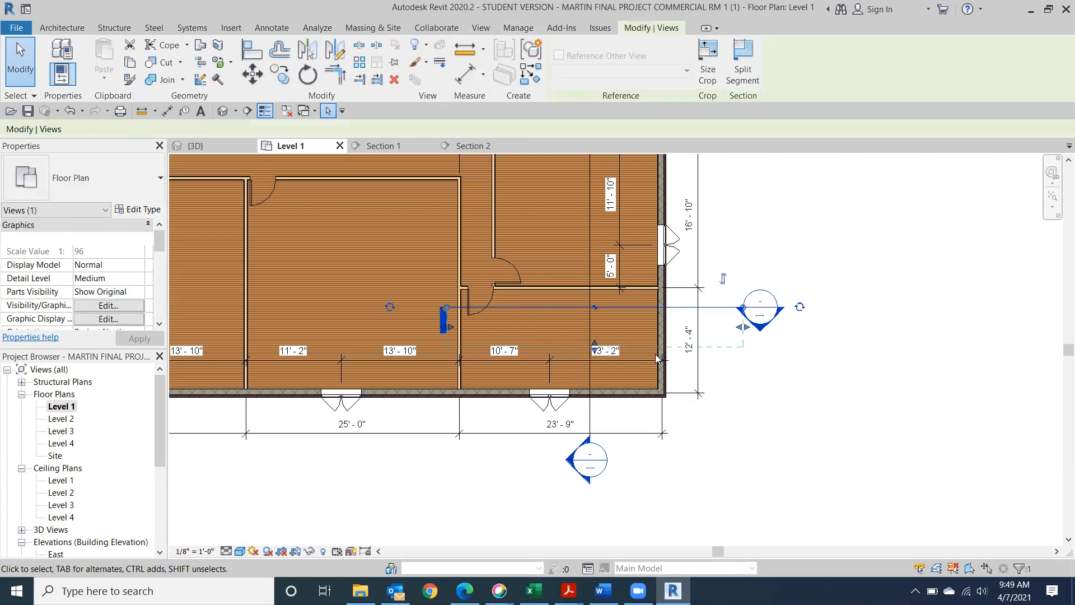
pyautogui.moveTo(594, 433)
pyautogui.mouseDown()
pyautogui.moveTo(592, 452)
pyautogui.moveTo(595, 418)
pyautogui.mouseUp()
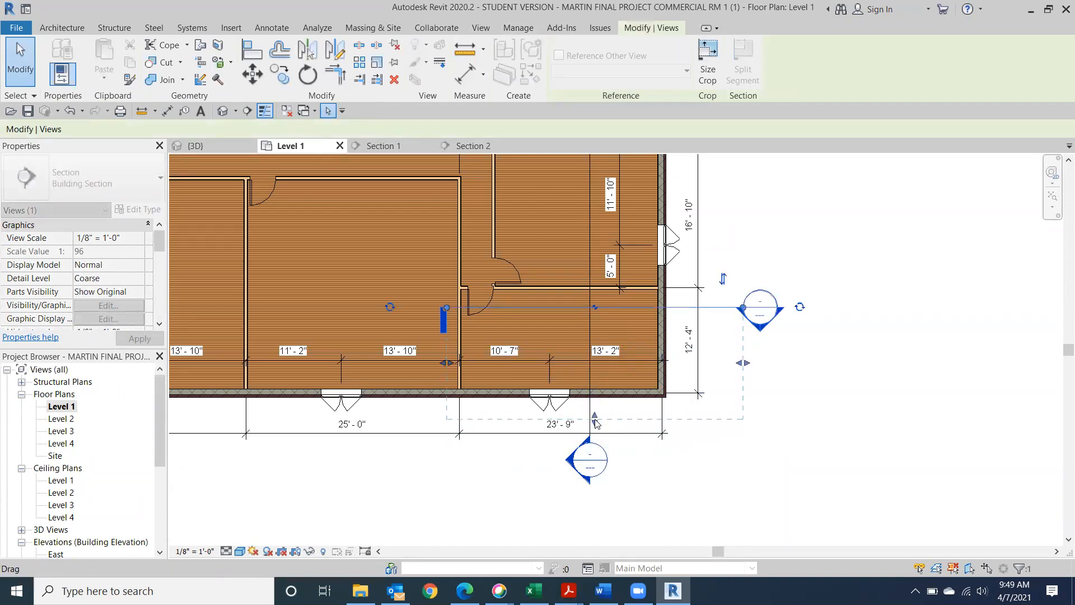
pyautogui.moveTo(162, 449); pyautogui.dragTo(161, 536)
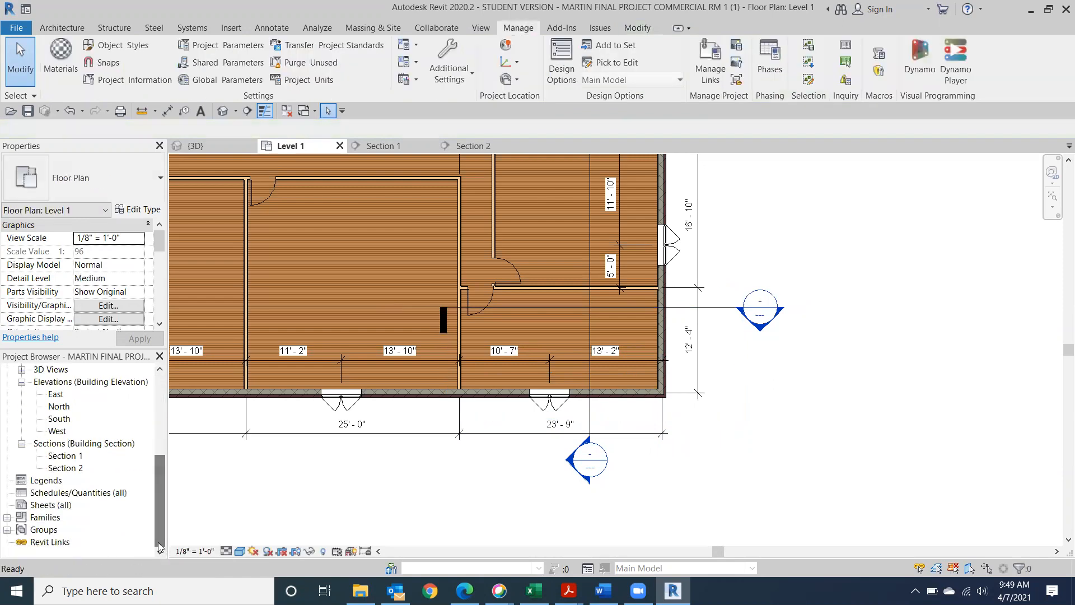
pyautogui.doubleClick(65, 468)
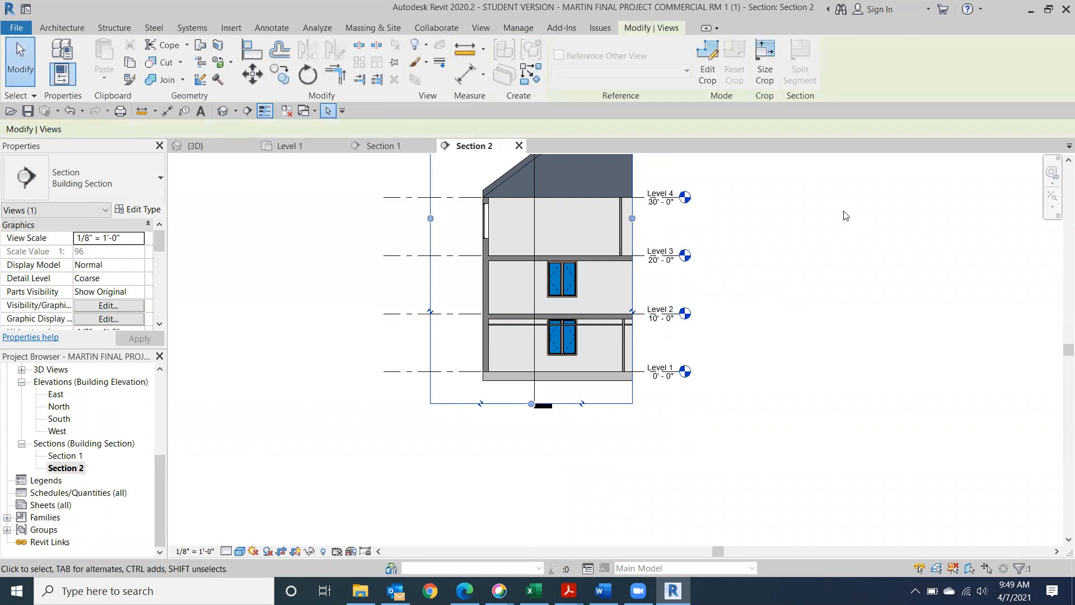
# Lower the top of Section 2's crop region down to the first floor
pyautogui.moveTo(816, 239); pyautogui.dragTo(819, 340, button='middle')
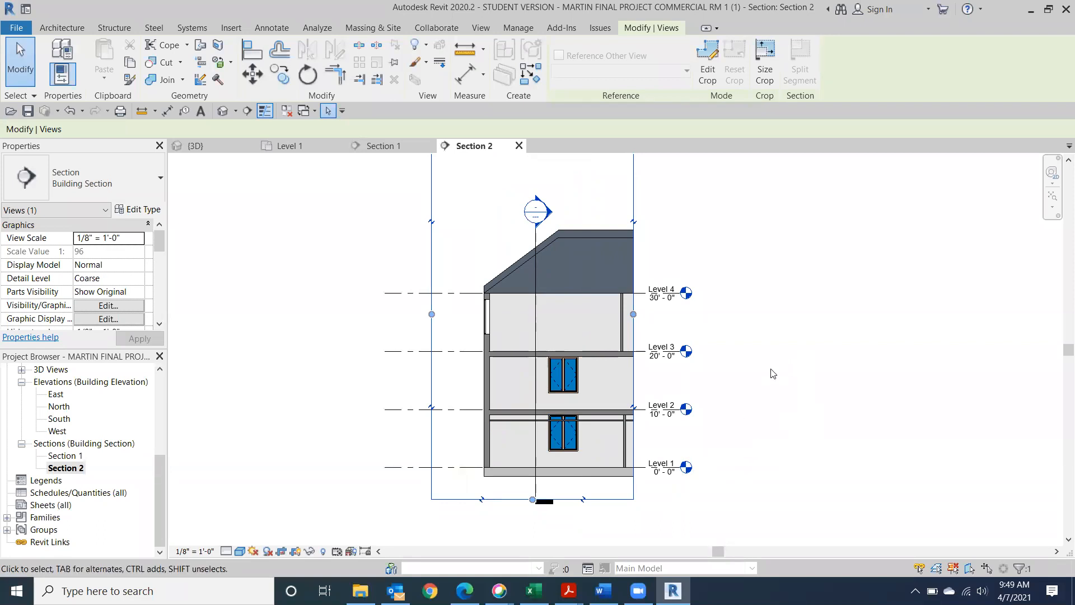
pyautogui.moveTo(789, 280); pyautogui.dragTo(790, 398, button='middle')
pyautogui.scroll(-1, 790, 398)
pyautogui.moveTo(568, 221); pyautogui.dragTo(607, 452)
# Move the crop region's left edge inward, then switch to the Class 16 notes in Word
pyautogui.scroll(5, 645, 481)
pyautogui.moveTo(658, 467); pyautogui.dragTo(809, 253, button='middle')
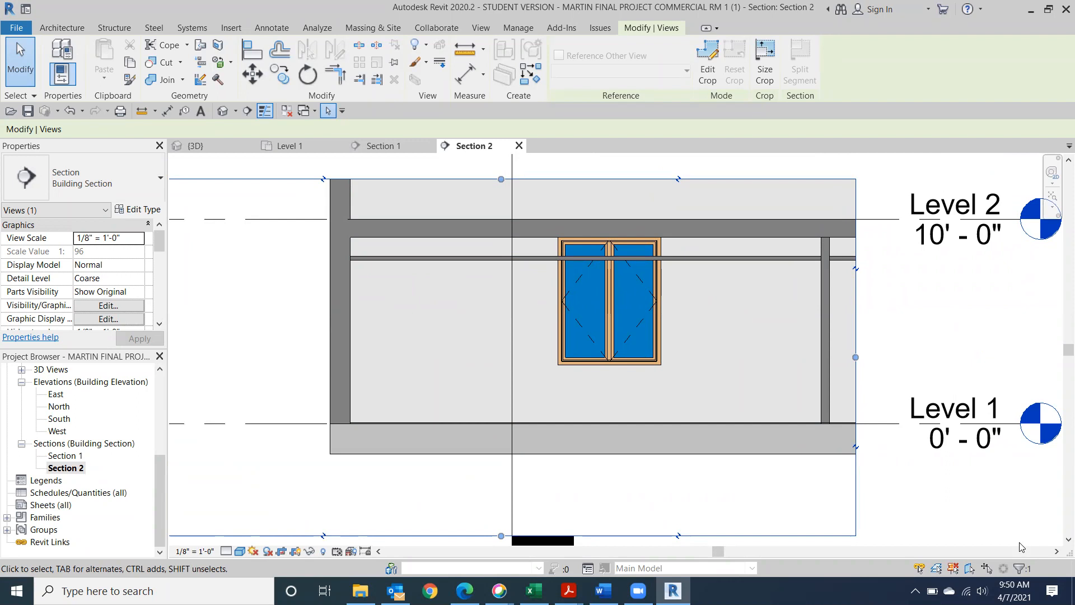
pyautogui.scroll(-1, 871, 538)
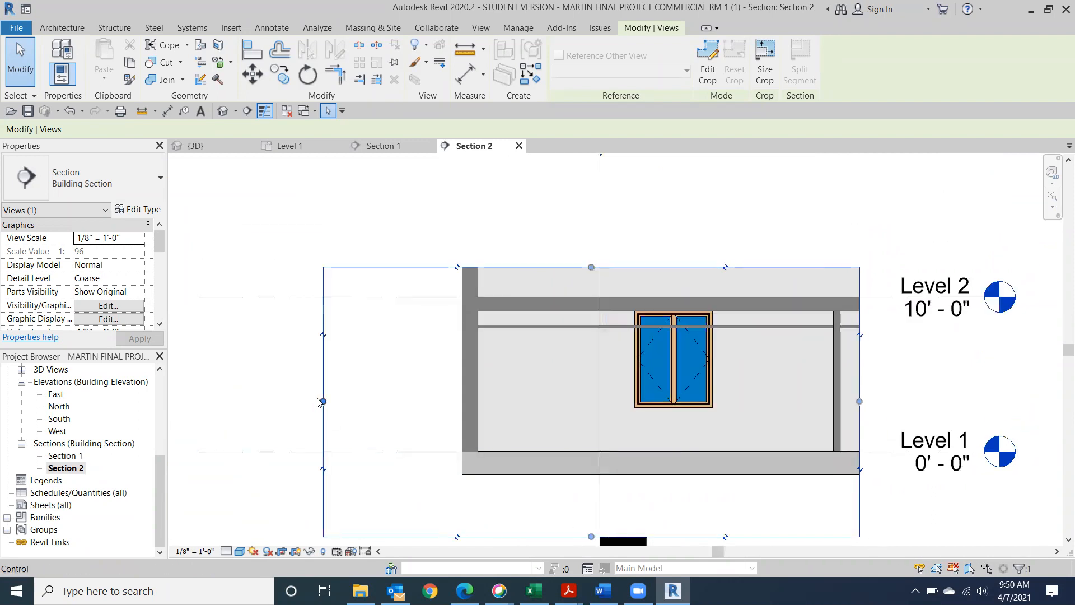
pyautogui.moveTo(322, 401); pyautogui.dragTo(426, 402)
pyautogui.click(988, 497)
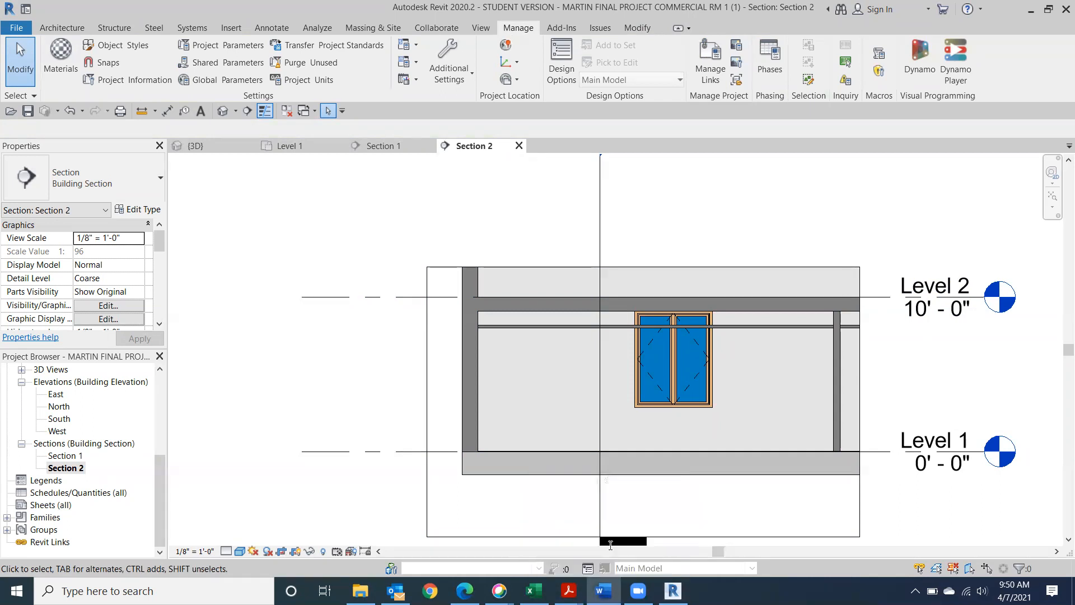
pyautogui.click(610, 544)
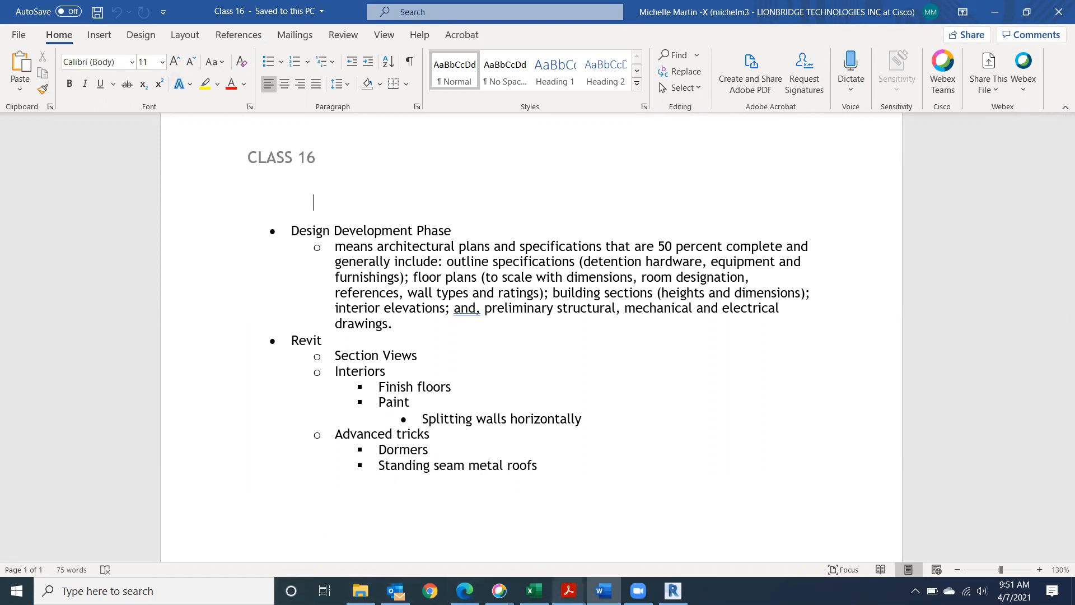
# Look over sheet G102 Vicinity Map in the Cottonwood Exchange PDF, then return to Revit
pyautogui.moveTo(569, 591)
pyautogui.click(741, 519)
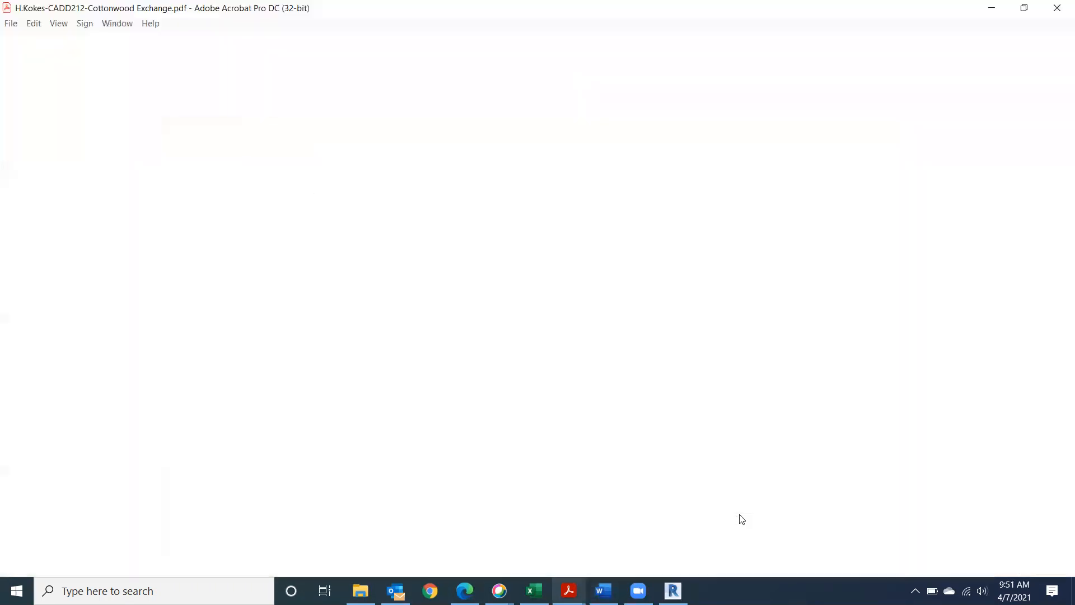
pyautogui.scroll(6, 683, 467)
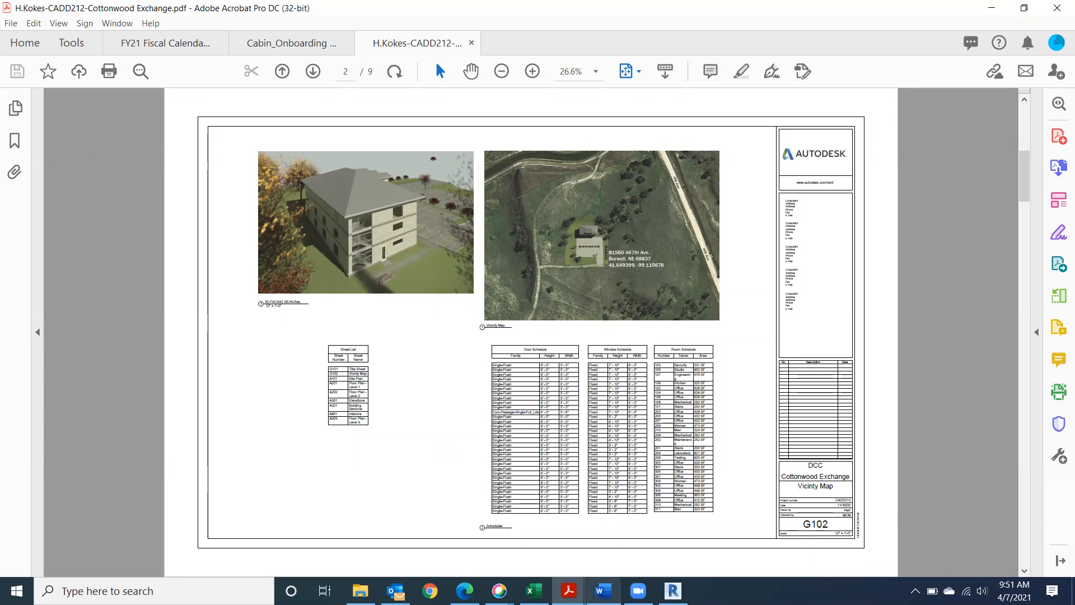
pyautogui.moveTo(464, 590)
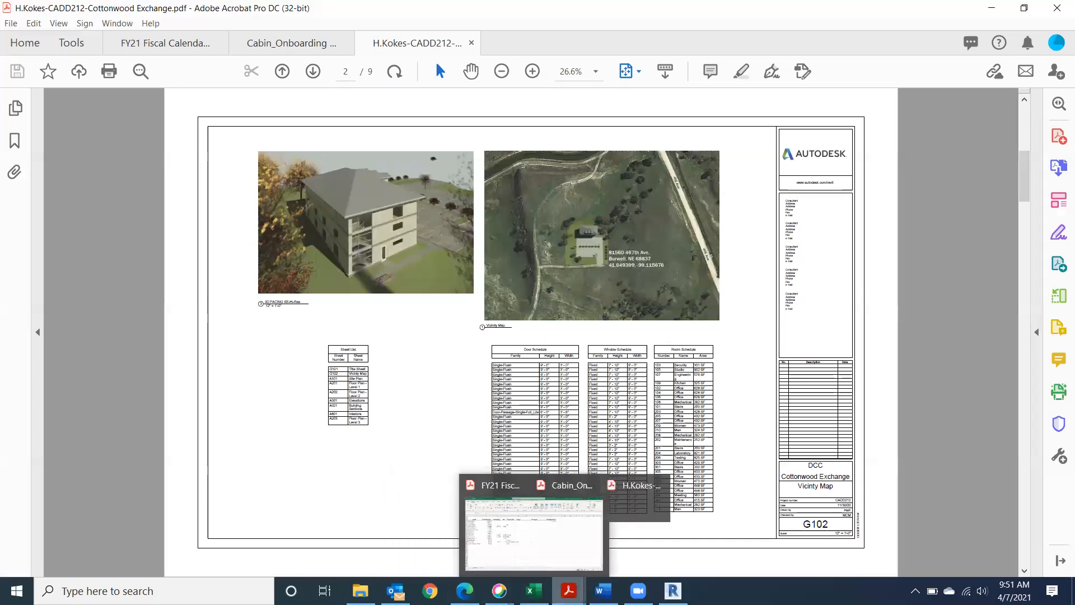
pyautogui.moveTo(603, 591)
pyautogui.click(673, 591)
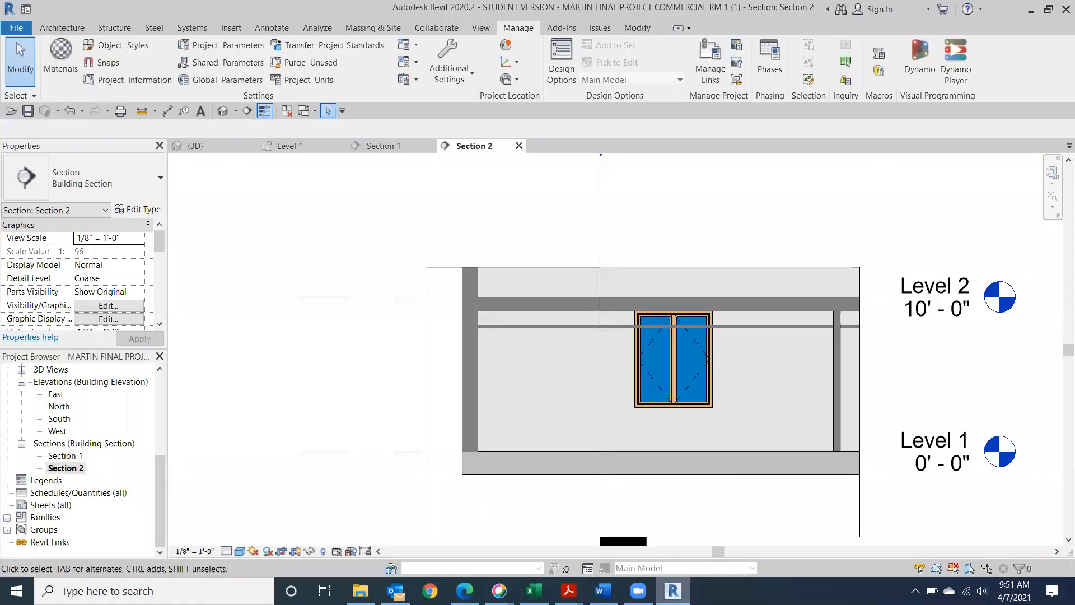
# Open the Default 3D view and temporarily hide the right-hand exterior wall
pyautogui.click(222, 111)
pyautogui.scroll(4, 653, 365)
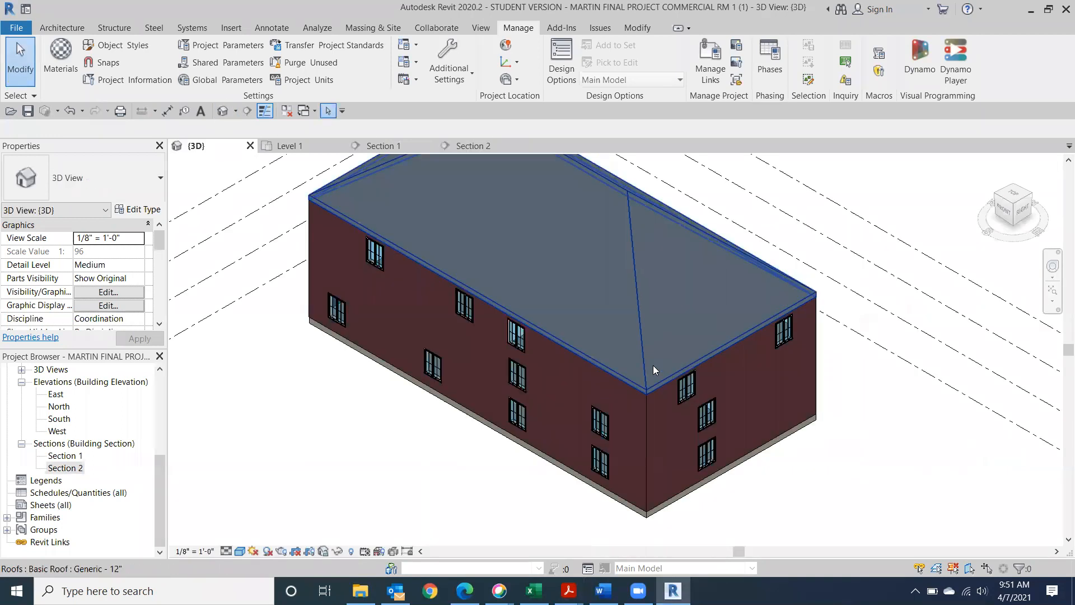
pyautogui.click(803, 378)
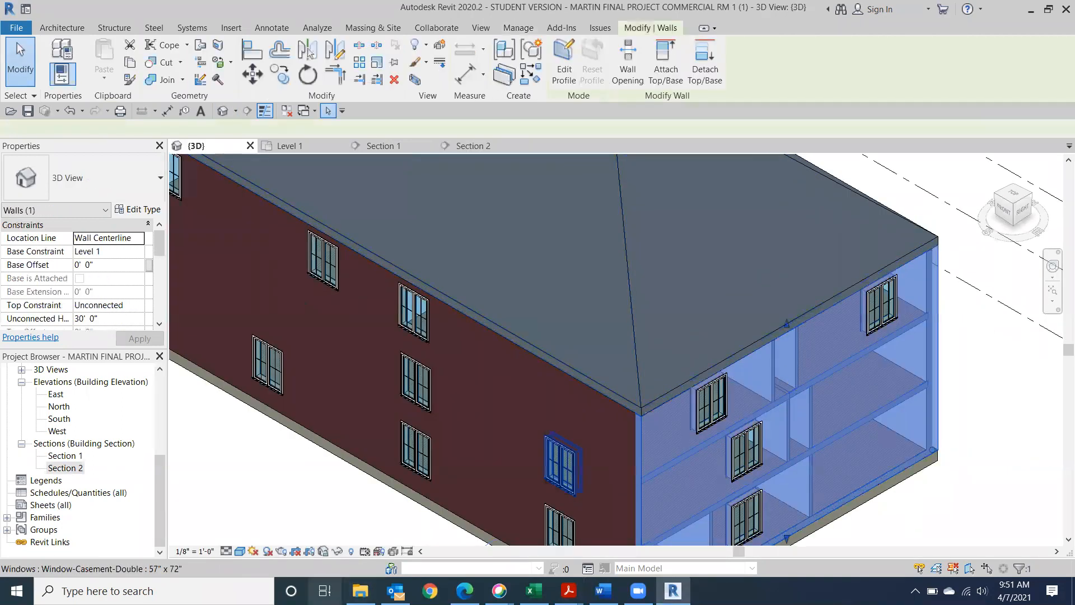
pyautogui.click(365, 550)
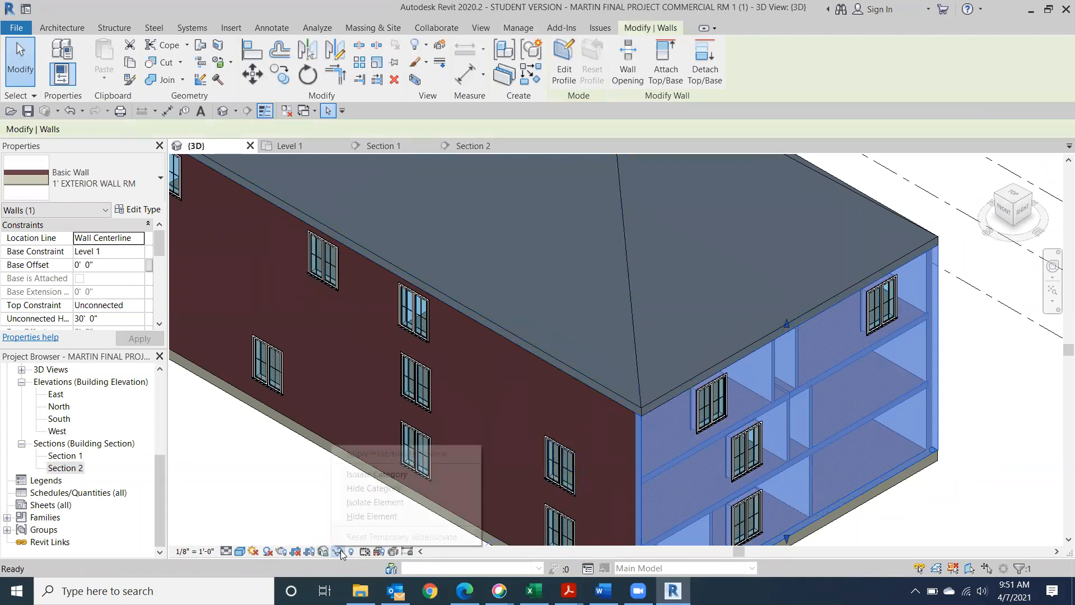
pyautogui.click(368, 516)
# Inspect the exposed wood floors, roof and upper windows inside the building
pyautogui.scroll(6, 749, 297)
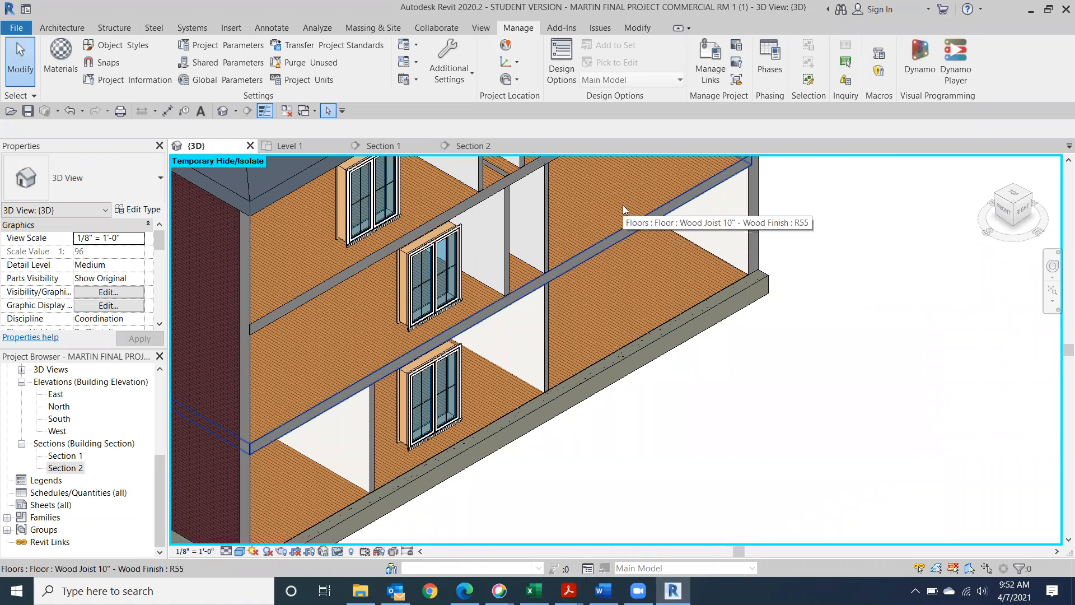
pyautogui.click(669, 216)
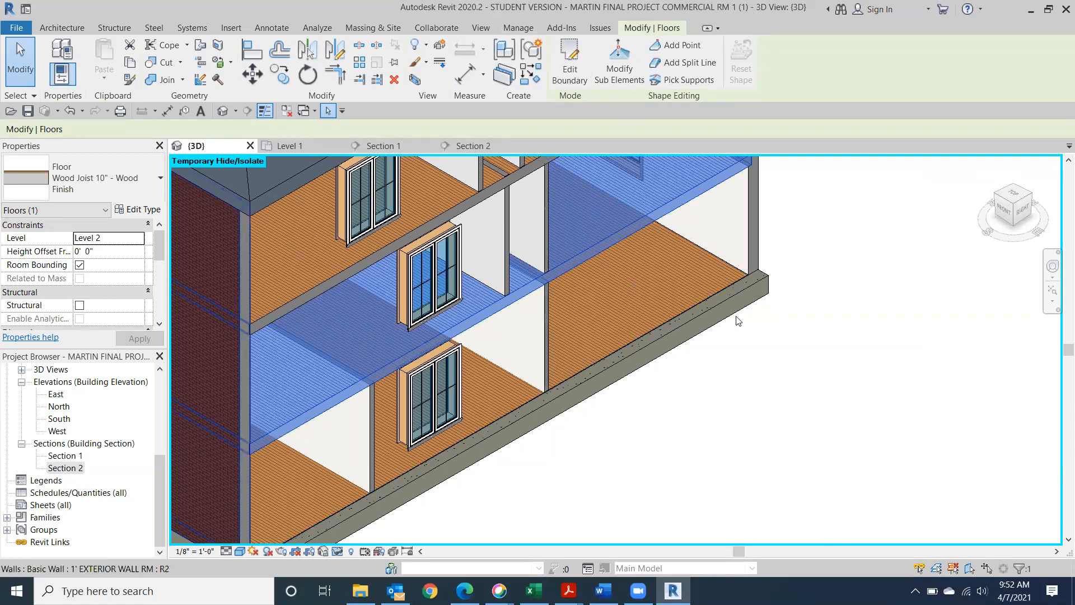
pyautogui.keyDown('shift'); pyautogui.moveTo(738, 320); pyautogui.dragTo(814, 446, button='middle'); pyautogui.keyUp('shift')
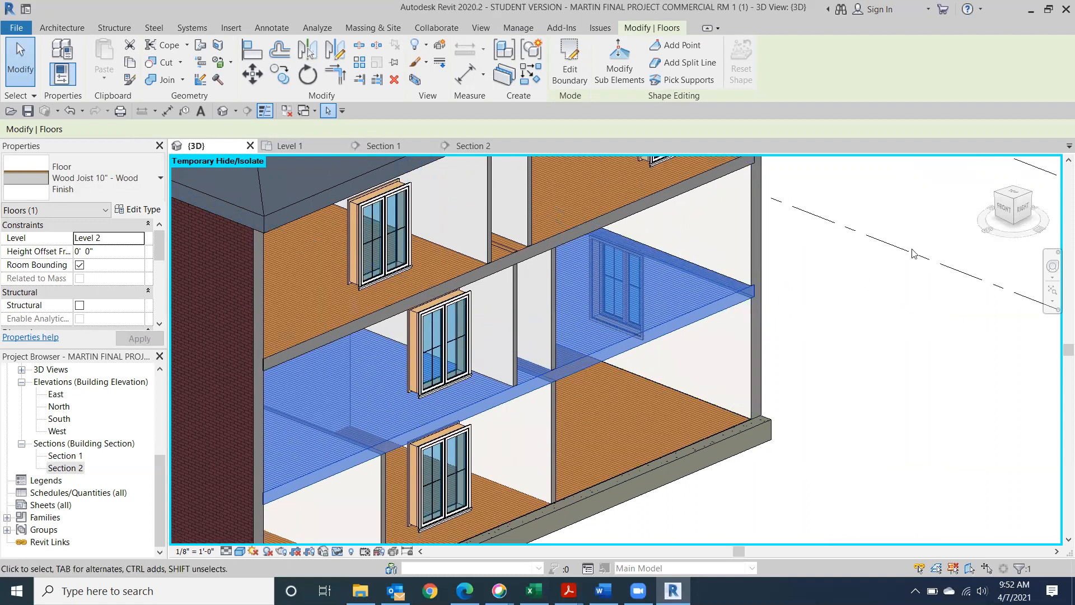
pyautogui.click(889, 418)
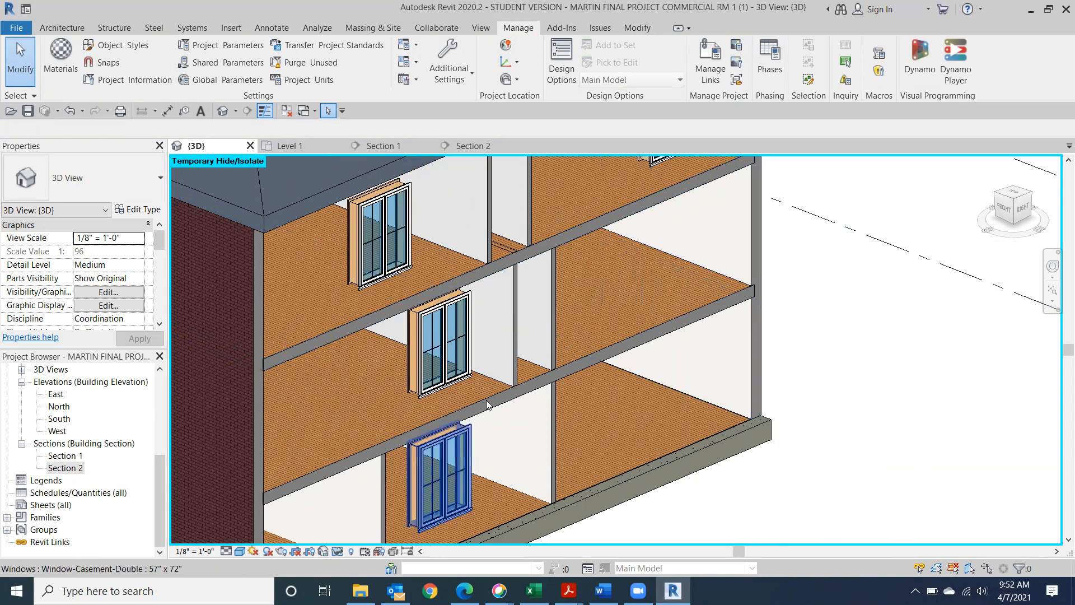
pyautogui.moveTo(834, 282); pyautogui.dragTo(870, 392, button='middle')
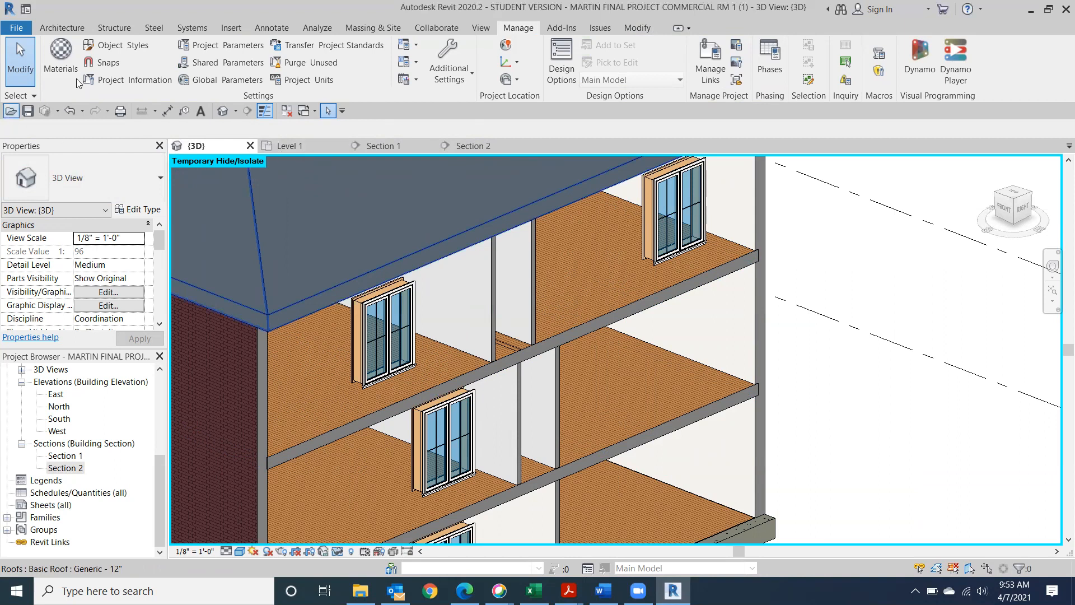
# Paint an interior wall face with Parking Stripe, then view the building from the RIGHT side
pyautogui.click(637, 28)
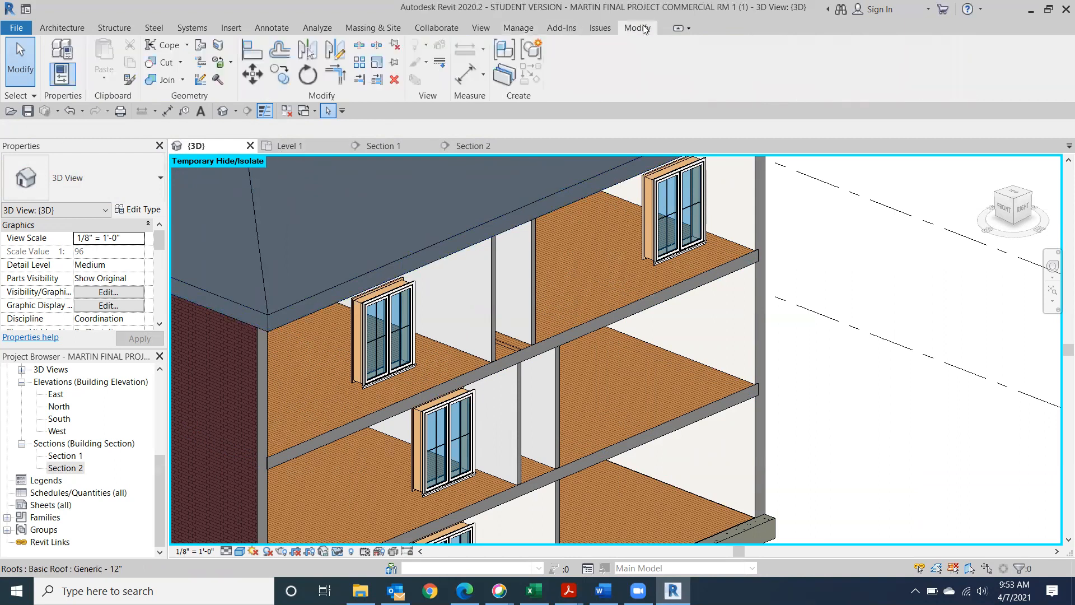
pyautogui.click(230, 63)
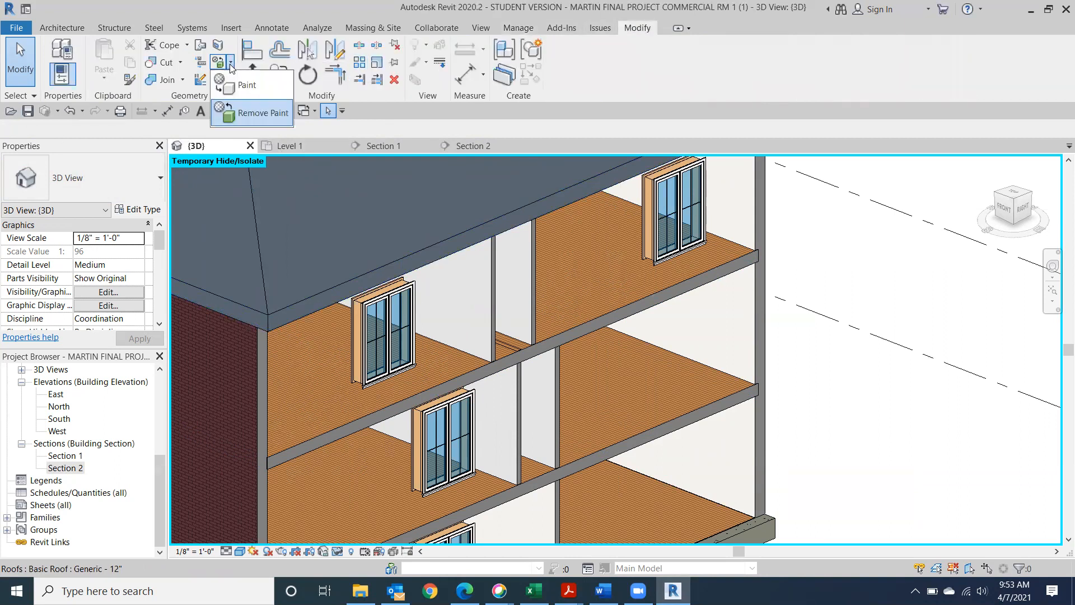
pyautogui.click(232, 83)
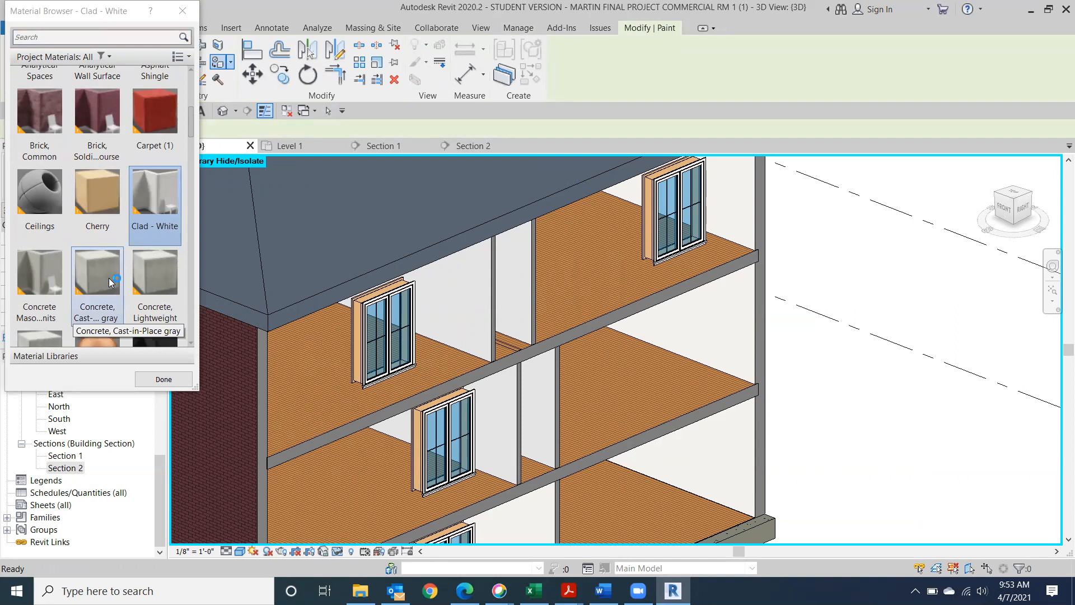
pyautogui.scroll(-15, 109, 278)
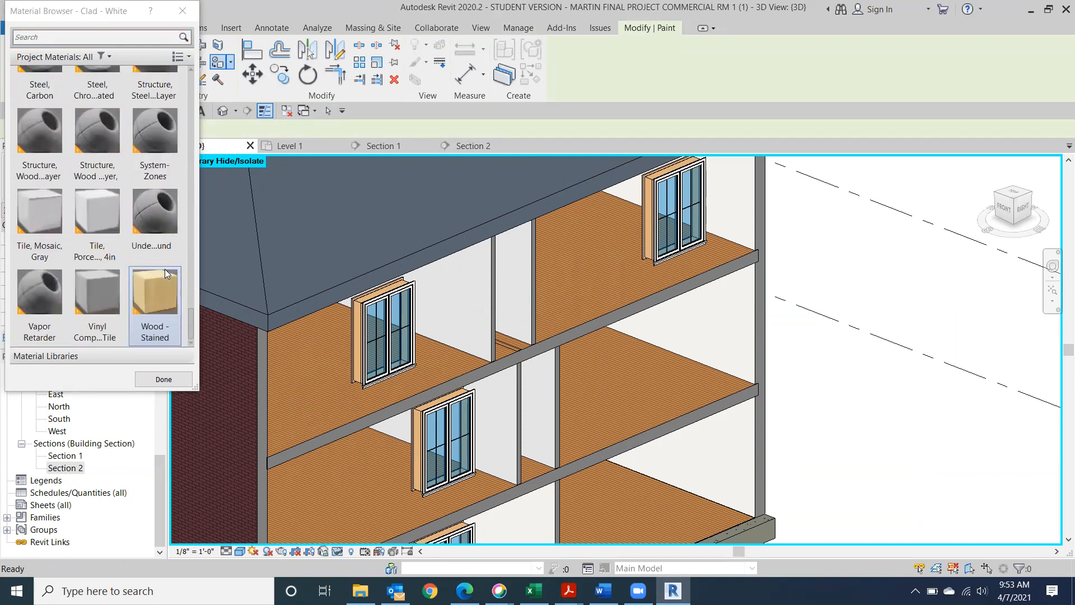
pyautogui.scroll(5, 164, 269)
pyautogui.click(31, 199)
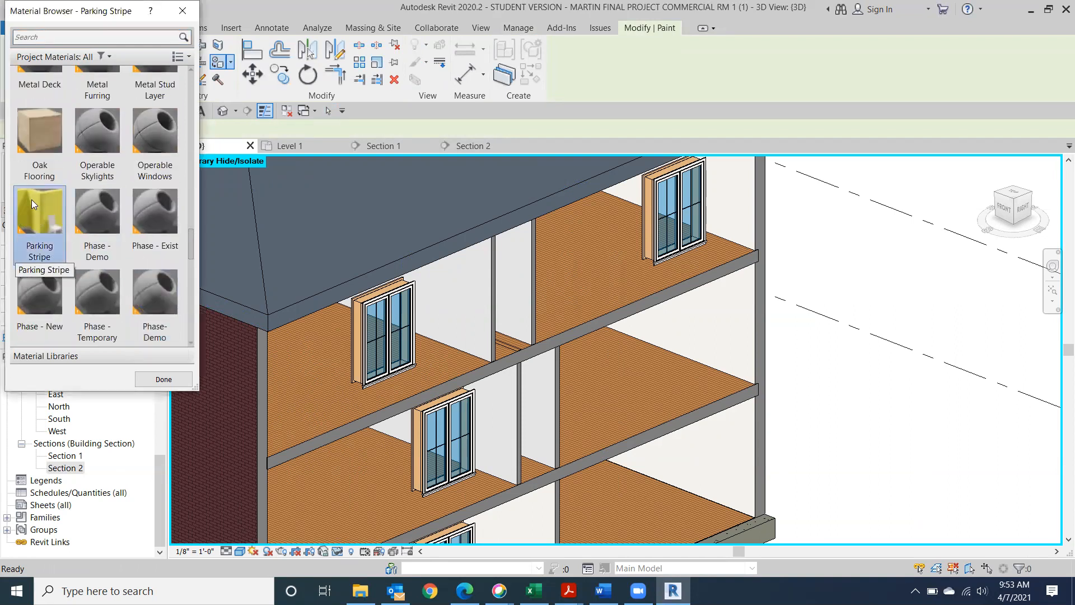
pyautogui.click(718, 323)
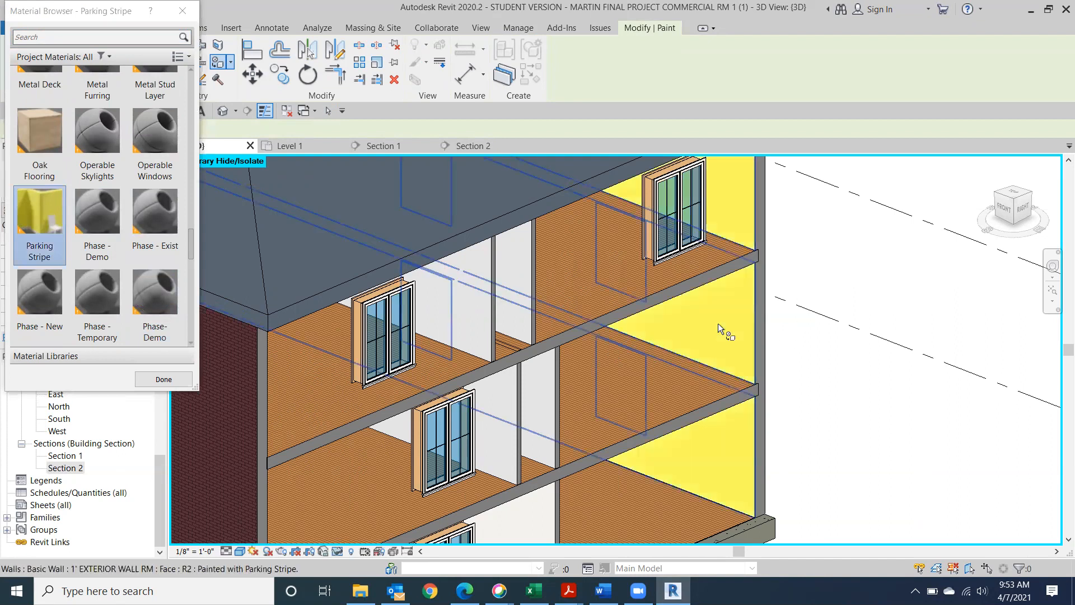
pyautogui.click(182, 12)
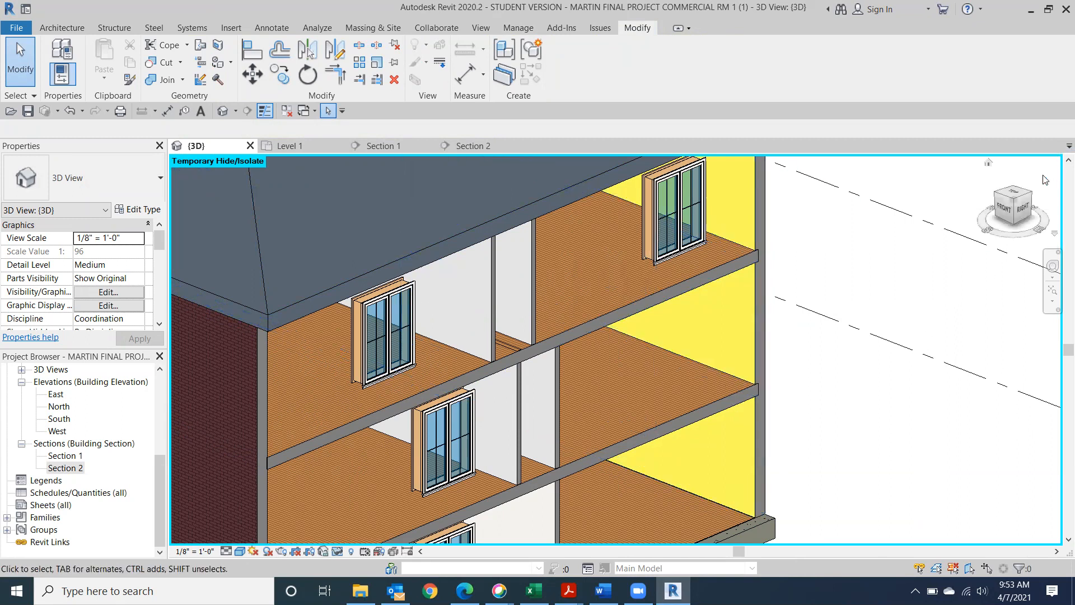
pyautogui.click(1018, 212)
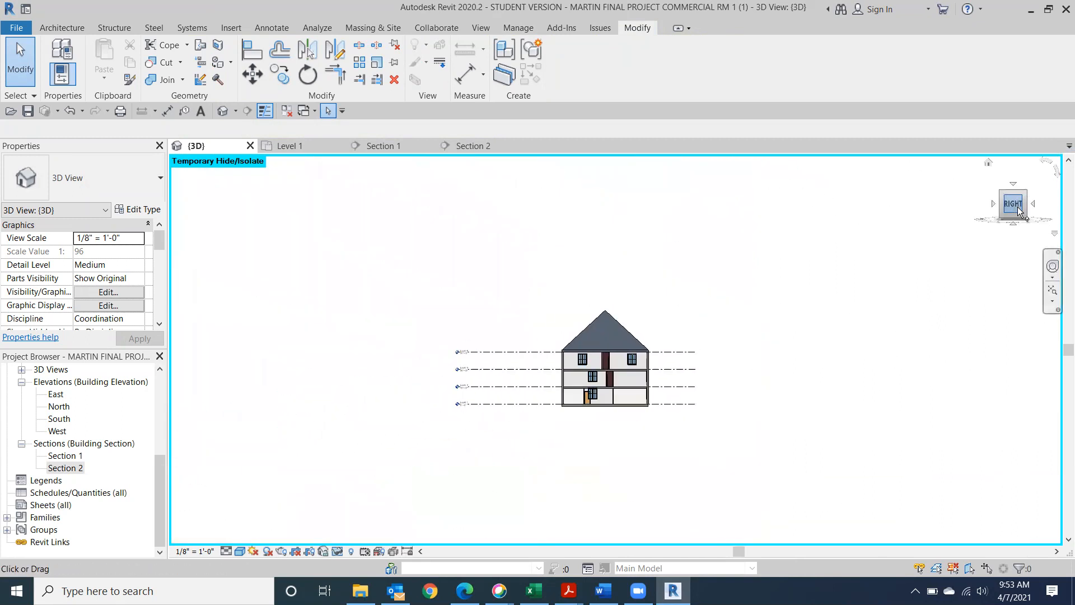
# Orbit to the ViewCube Right view, then zoom and pan onto the section's exterior wall and slabs
pyautogui.scroll(5, 648, 370)
pyautogui.moveTo(448, 261); pyautogui.dragTo(624, 325, button='middle')
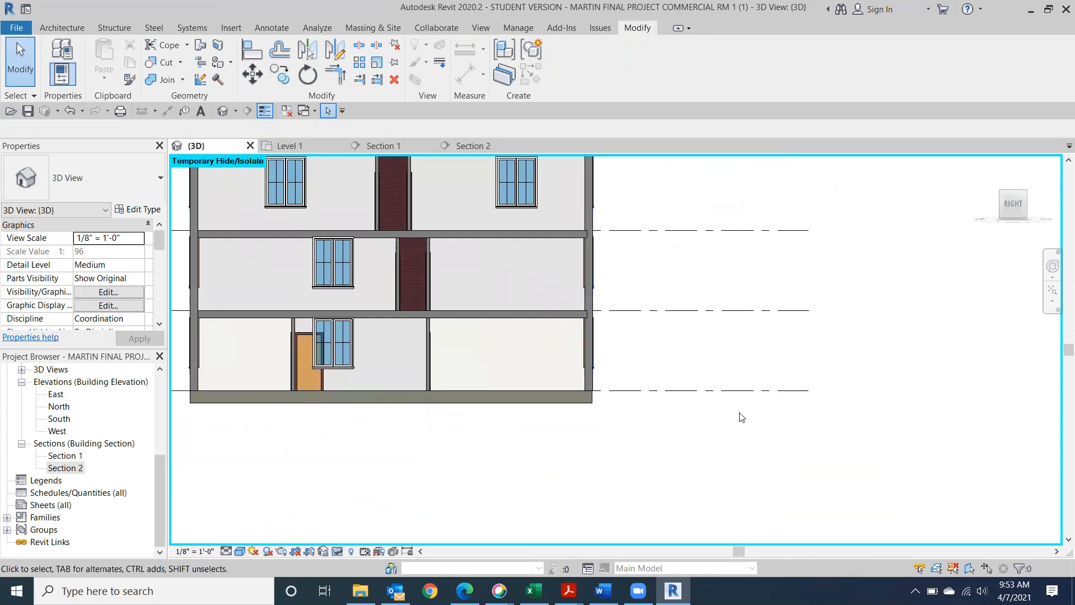
pyautogui.moveTo(680, 364); pyautogui.dragTo(697, 490, button='middle')
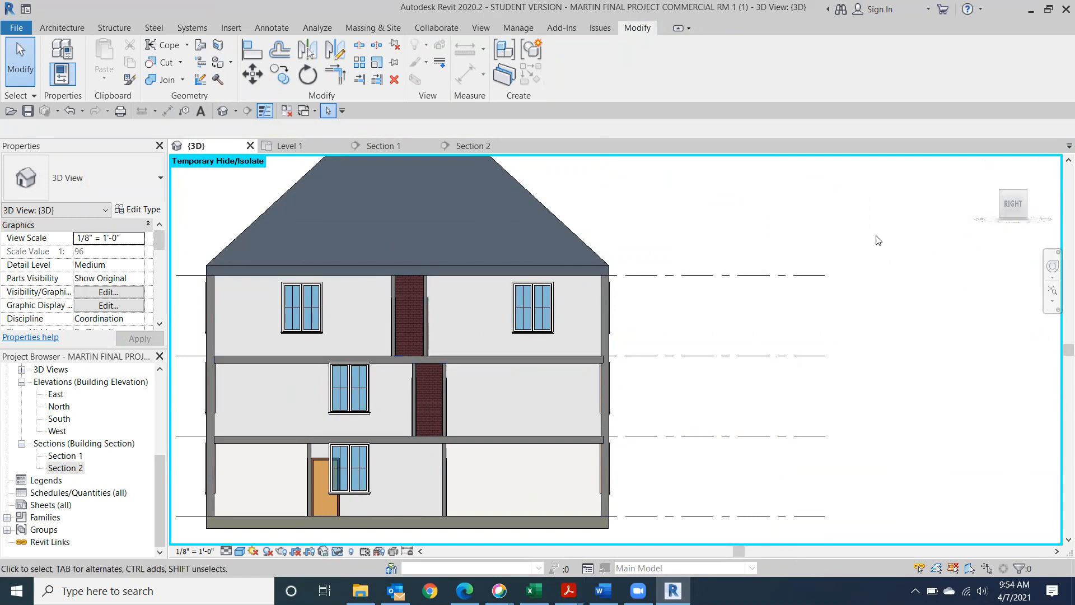
pyautogui.moveTo(1011, 212)
pyautogui.mouseDown()
pyautogui.moveTo(1021, 224)
pyautogui.moveTo(1013, 213)
pyautogui.mouseUp()
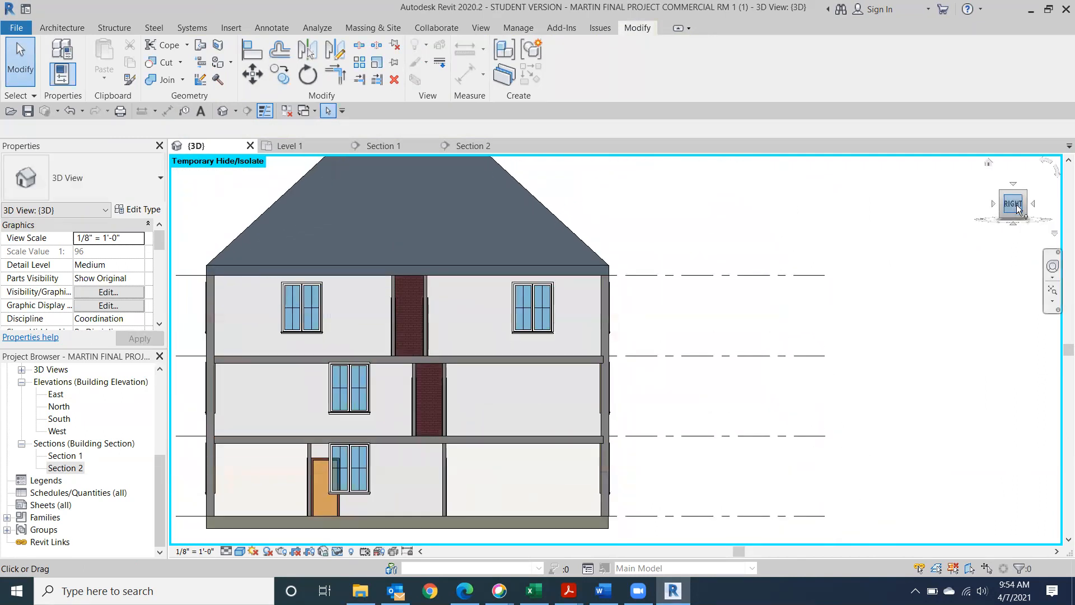
pyautogui.click(1013, 206)
pyautogui.scroll(8, 645, 378)
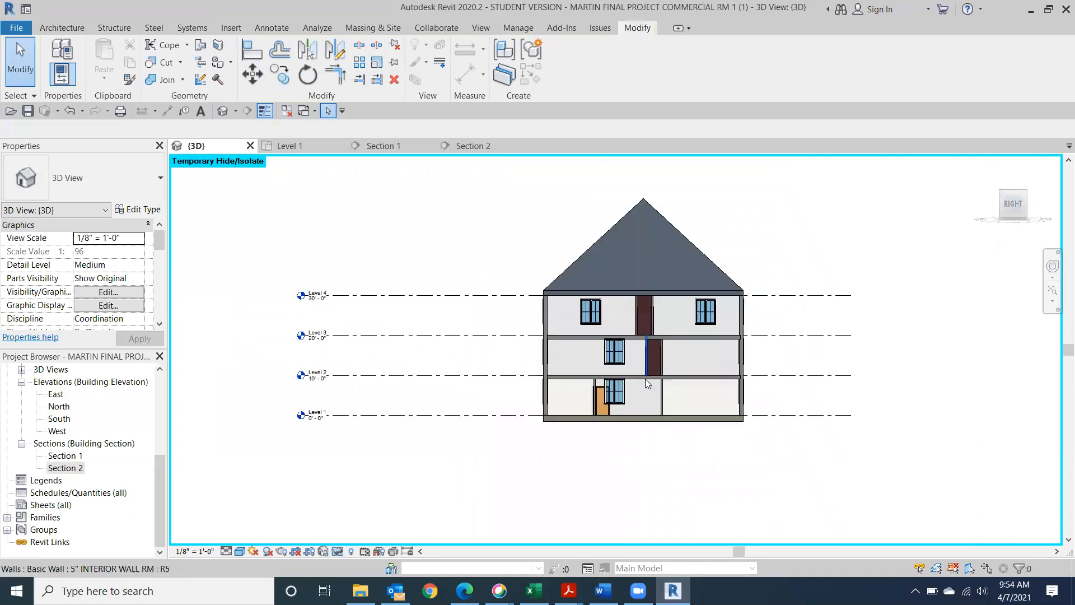
pyautogui.moveTo(723, 363); pyautogui.dragTo(670, 368, button='middle')
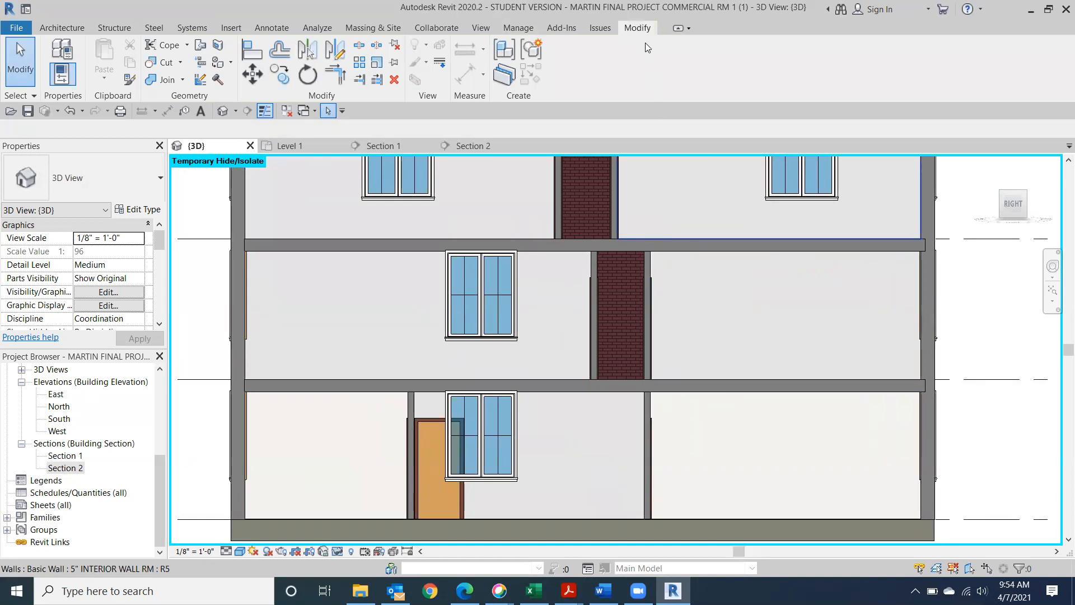
# With Split Element, cut the right exterior wall at the first floor-slab joint
pyautogui.click(359, 45)
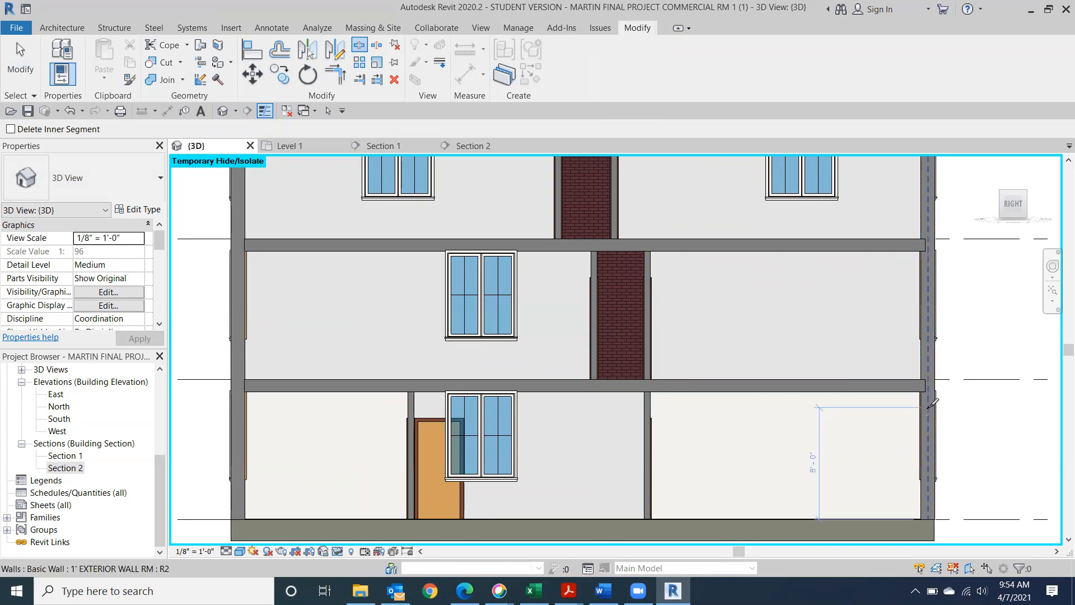
pyautogui.scroll(3, 943, 387)
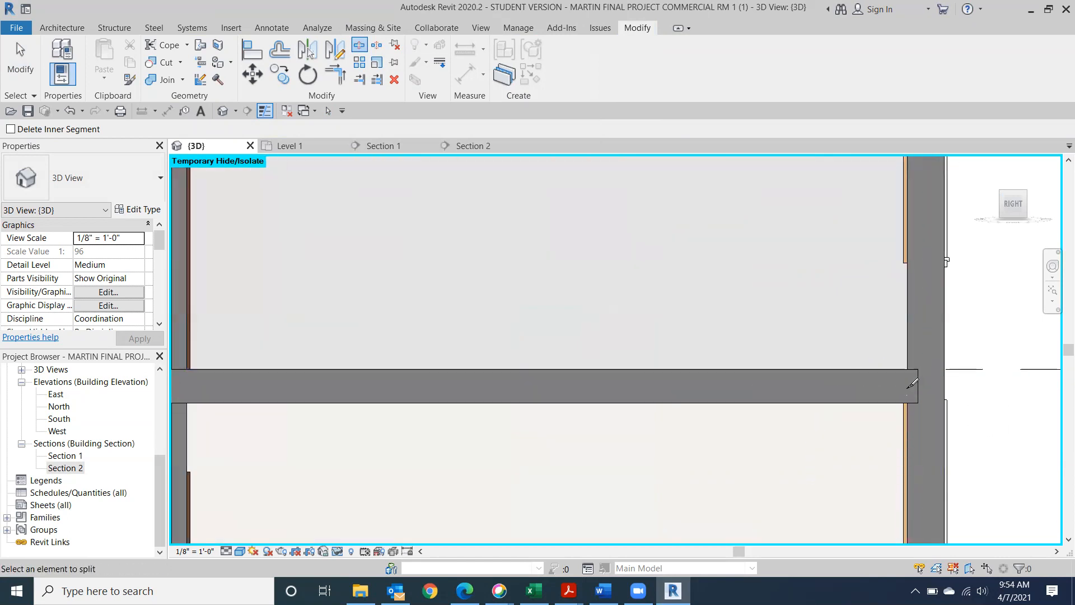
pyautogui.scroll(3, 919, 379)
pyautogui.moveTo(807, 330); pyautogui.dragTo(392, 60, button='middle')
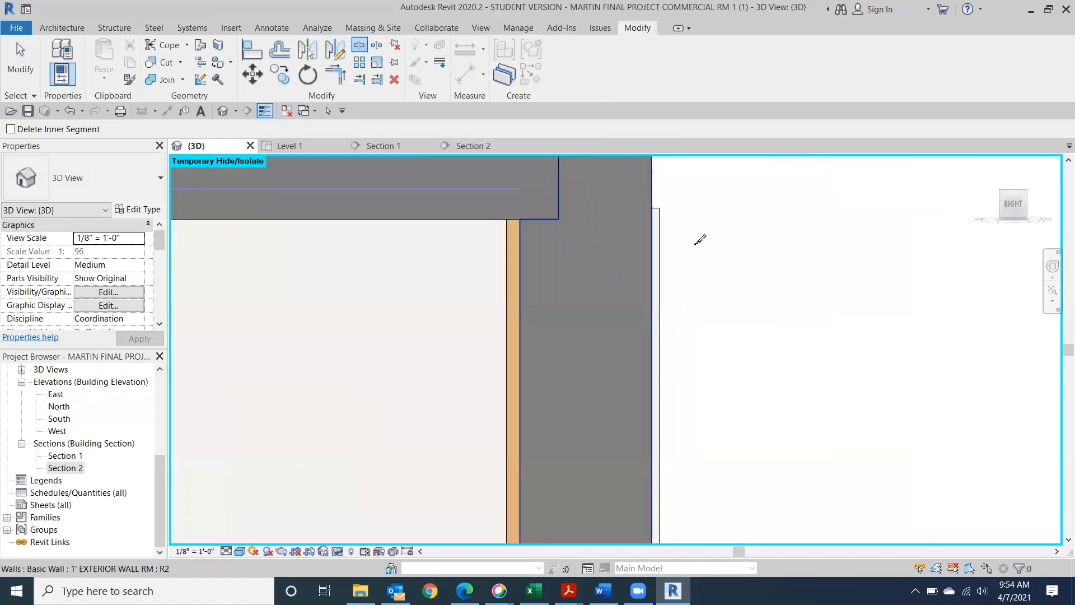
pyautogui.moveTo(682, 272); pyautogui.dragTo(627, 398, button='middle')
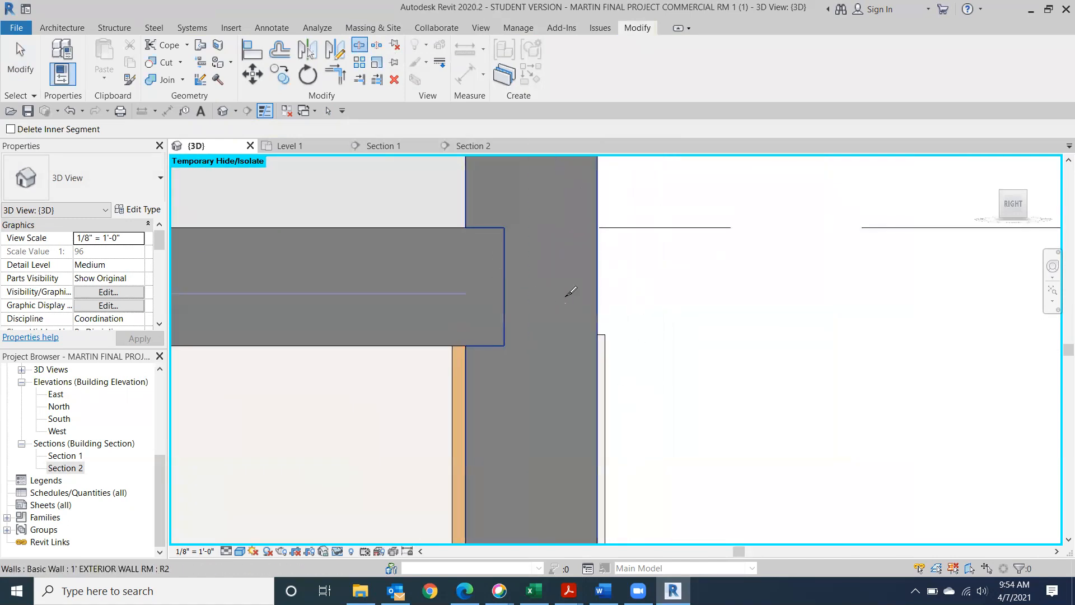
pyautogui.click(503, 290)
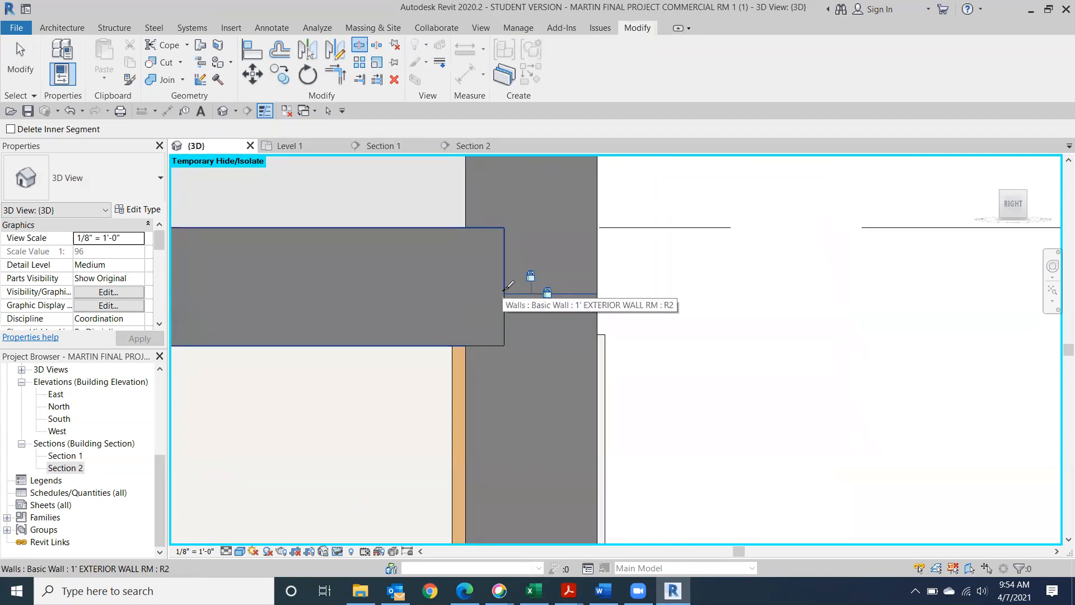
# Split the exterior wall again at the next floor slab and finish splitting
pyautogui.moveTo(515, 286); pyautogui.dragTo(532, 487, button='middle')
pyautogui.scroll(-2, 577, 337)
pyautogui.scroll(-2, 533, 484)
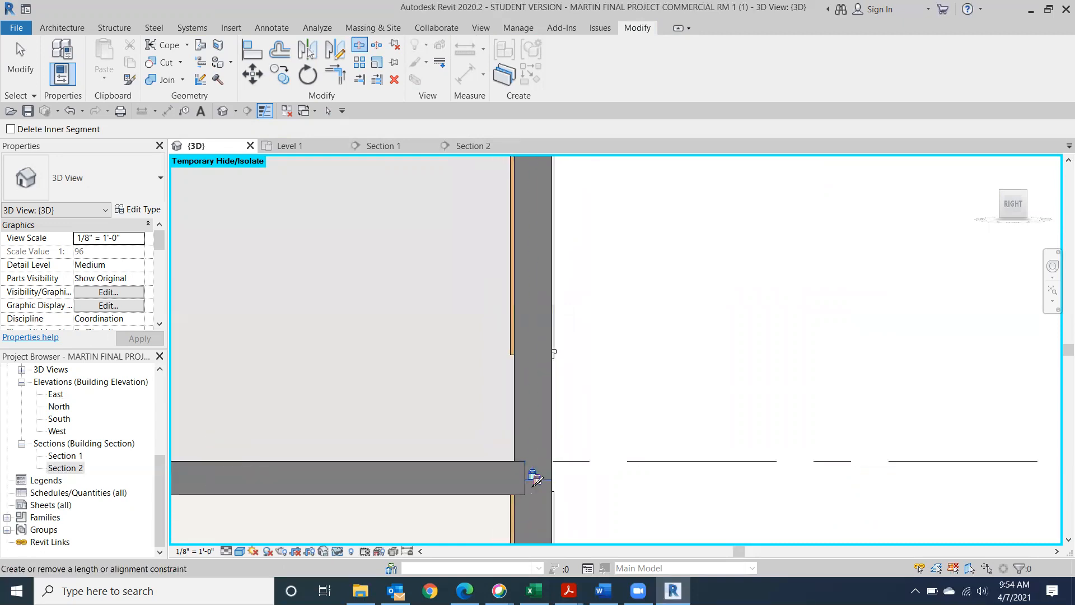
pyautogui.scroll(-3, 547, 358)
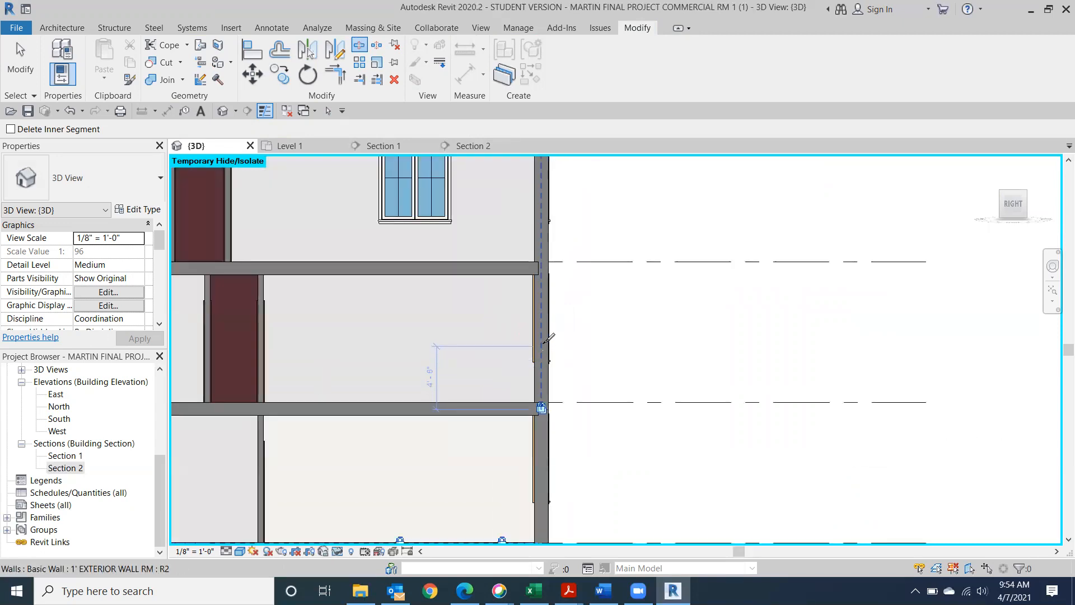
pyautogui.scroll(3, 547, 339)
pyautogui.moveTo(526, 350); pyautogui.dragTo(515, 448, button='middle')
pyautogui.scroll(4, 503, 353)
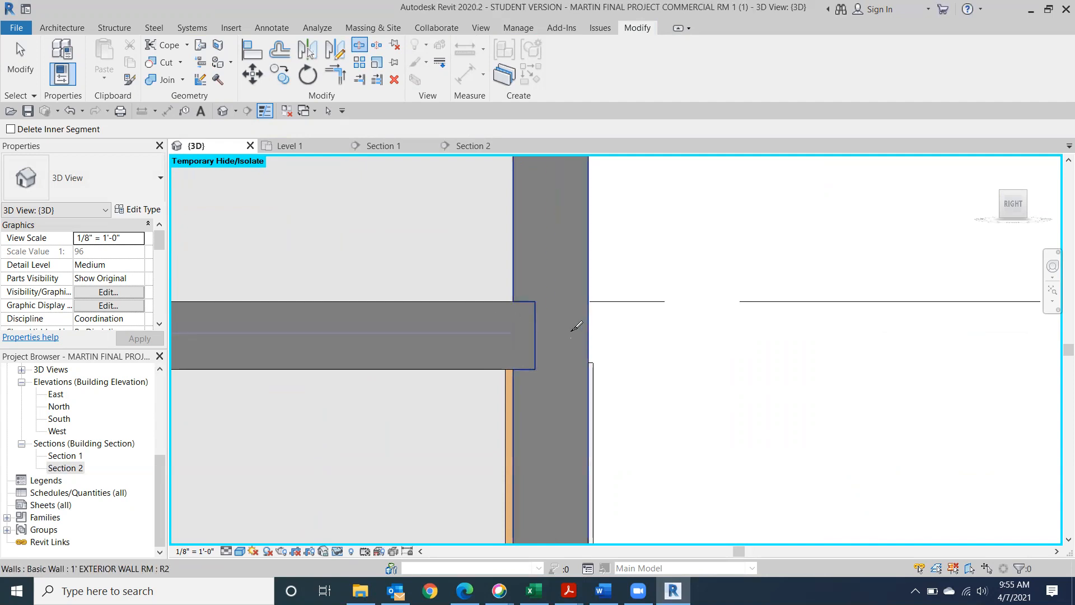
pyautogui.click(571, 332)
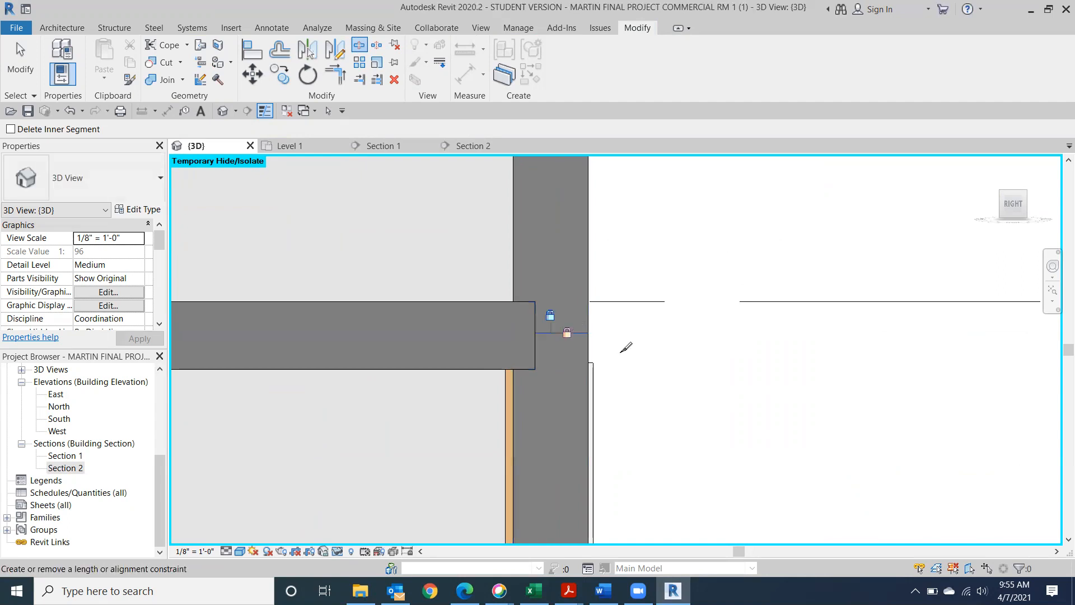
pyautogui.press('Escape')
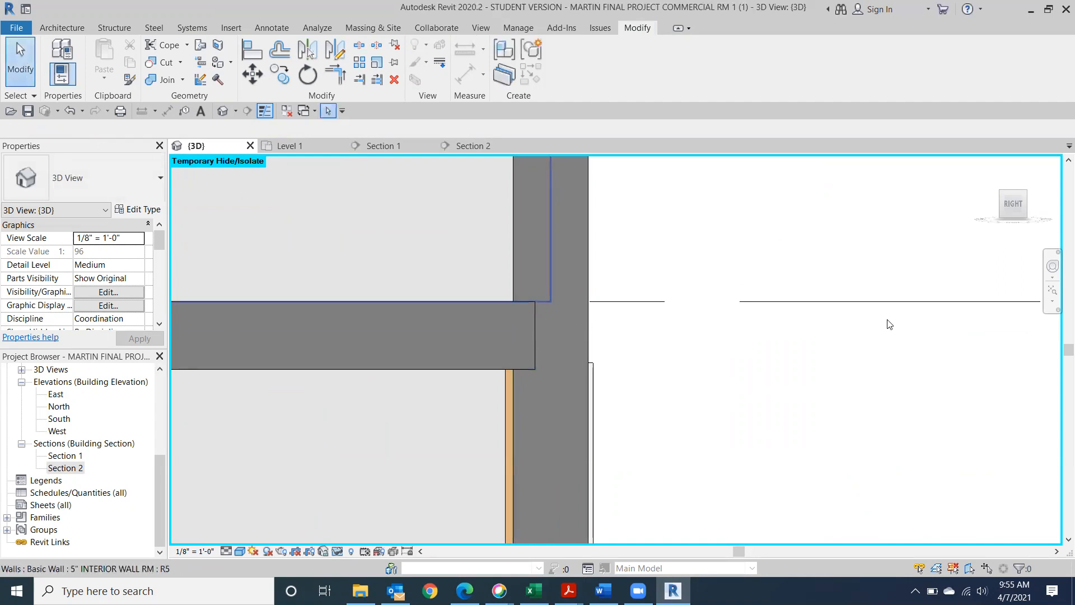
# Select the upper and lower wall pieces to confirm the split at 9' 6"
pyautogui.scroll(-3, 780, 326)
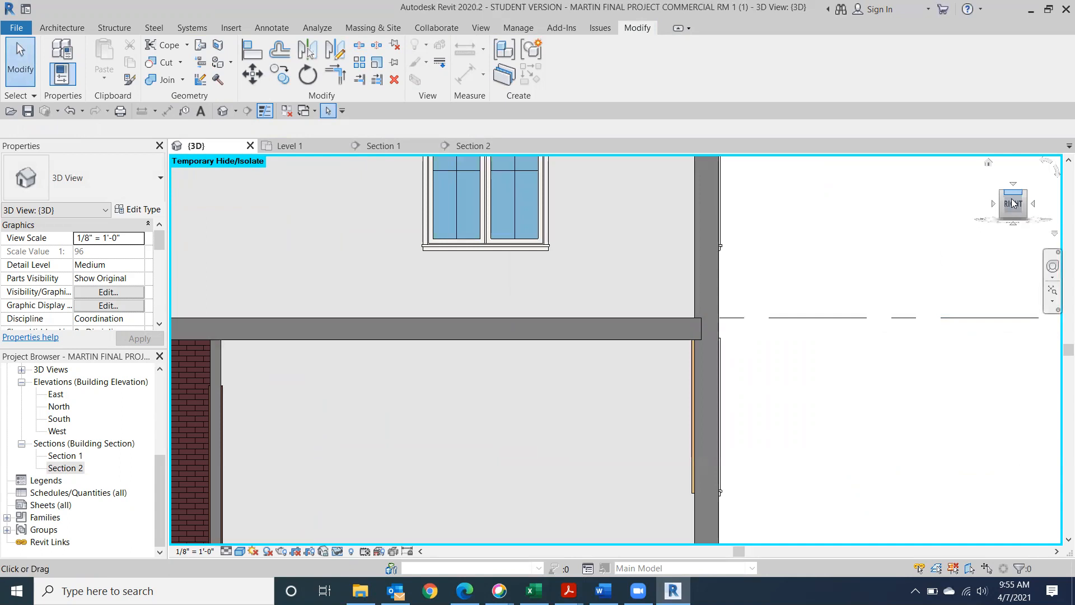
pyautogui.click(1012, 203)
pyautogui.click(655, 341)
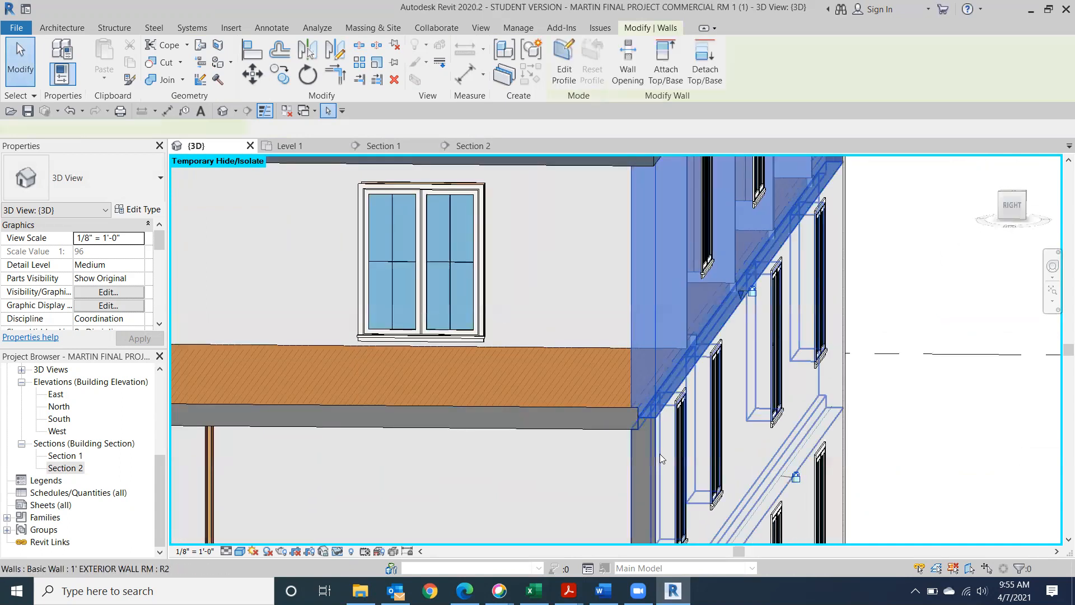
pyautogui.keyDown('shift'); pyautogui.moveTo(660, 461); pyautogui.dragTo(729, 404, button='middle'); pyautogui.keyUp('shift')
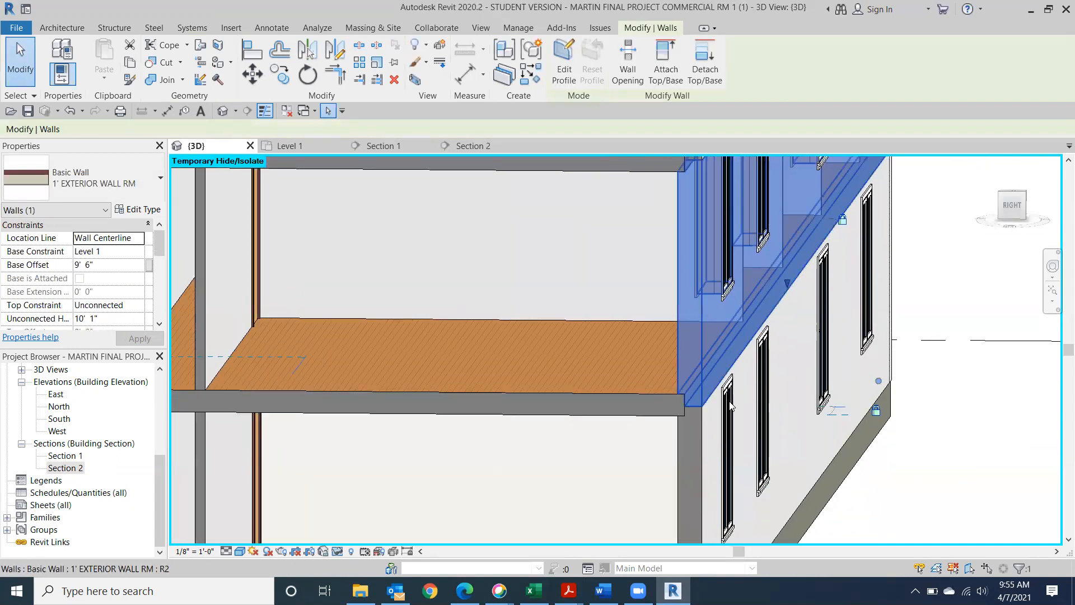
pyautogui.click(694, 440)
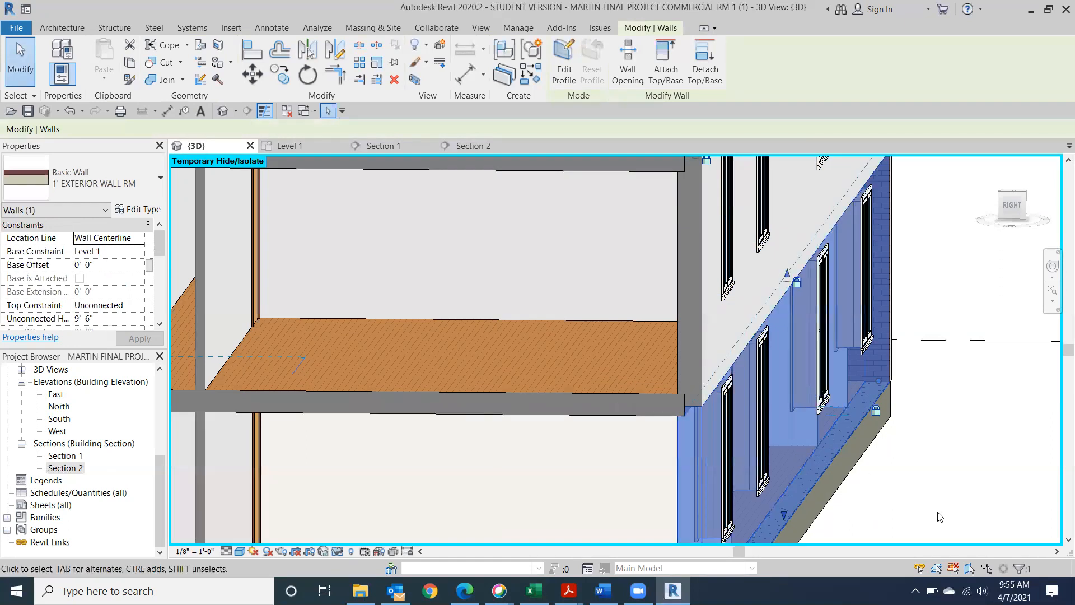
pyautogui.click(930, 479)
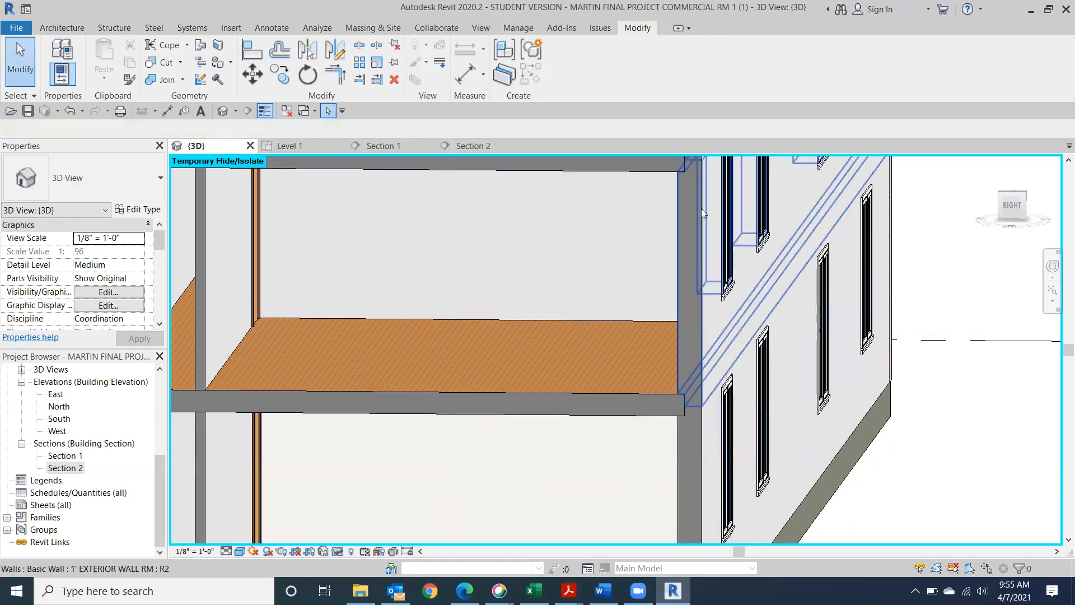
# Remove the yellow paint from the middle-floor and top-floor right wall faces
pyautogui.click(1001, 206)
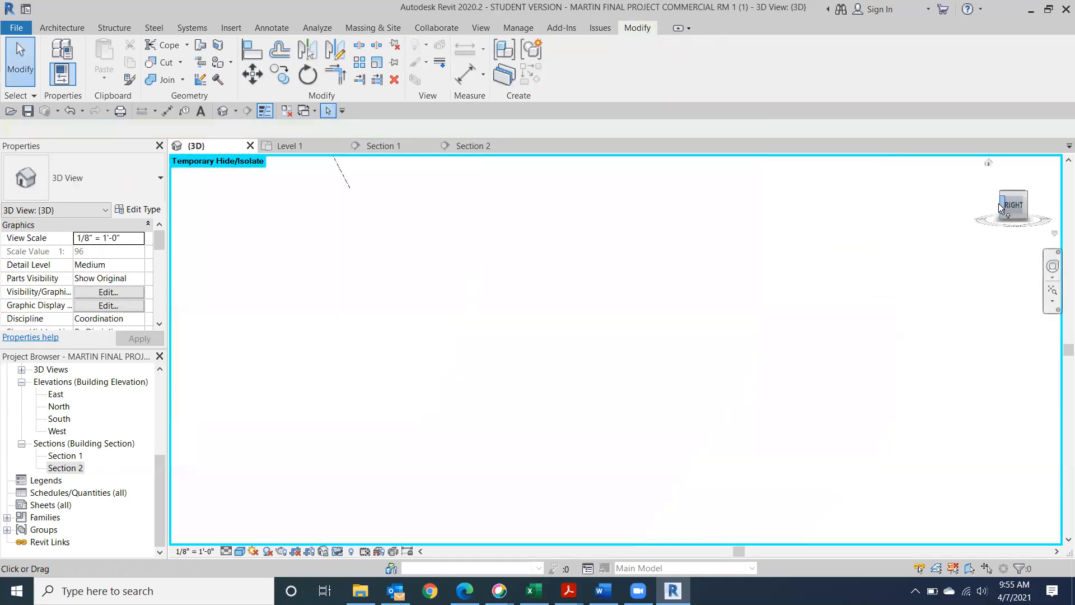
pyautogui.scroll(5, 705, 375)
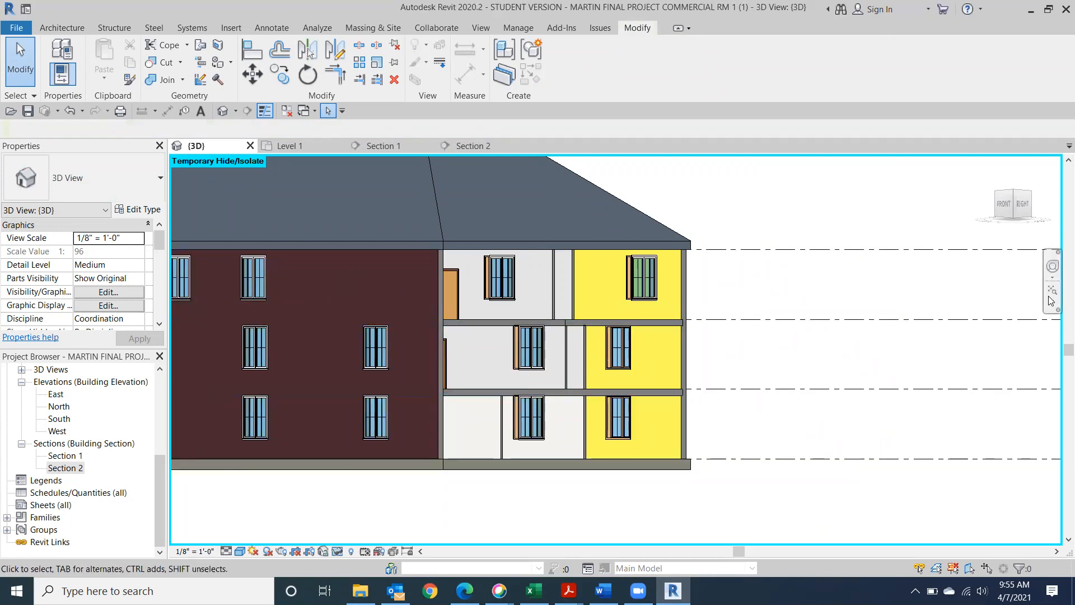
pyautogui.click(218, 63)
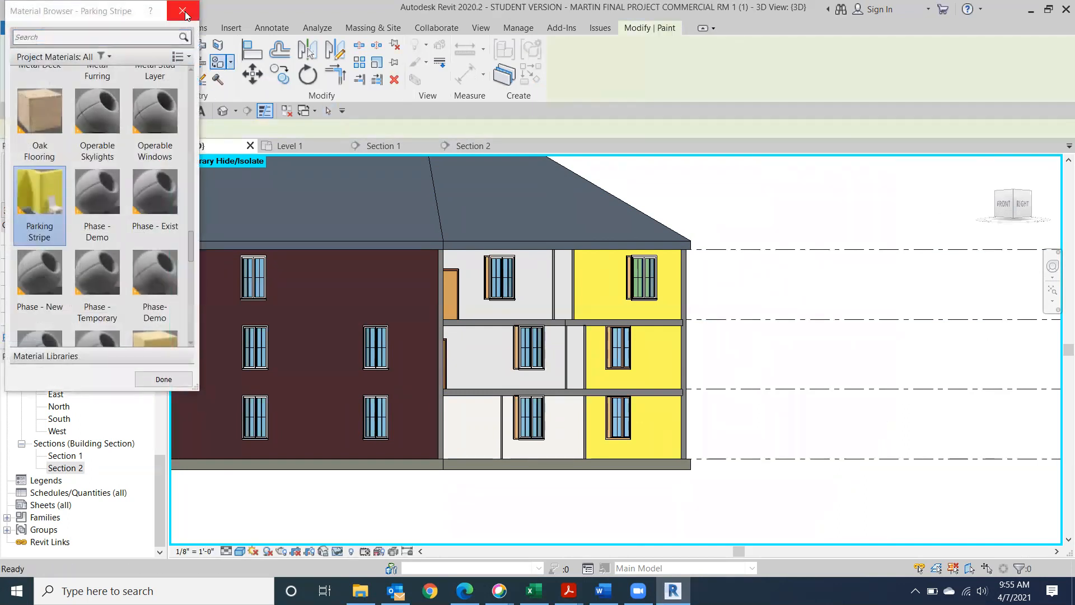
pyautogui.click(182, 11)
pyautogui.click(231, 62)
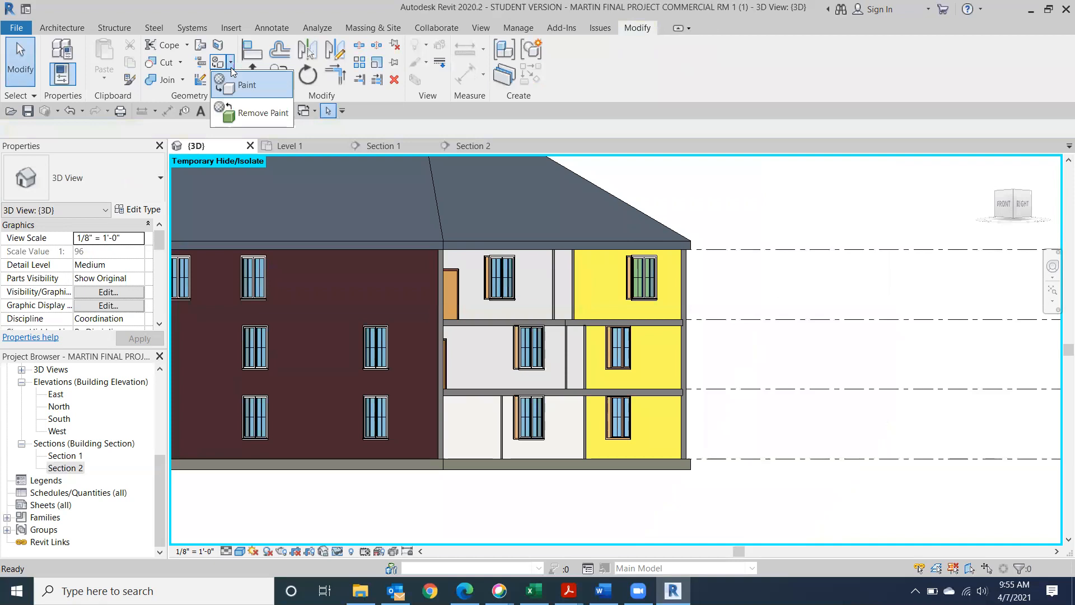
pyautogui.click(252, 112)
pyautogui.click(651, 358)
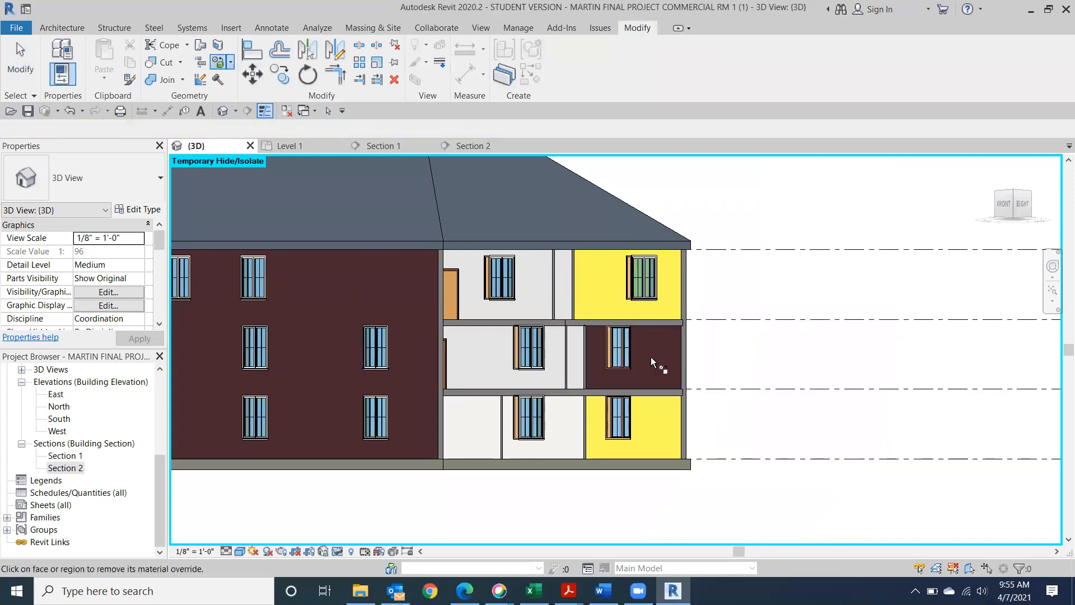
pyautogui.click(661, 308)
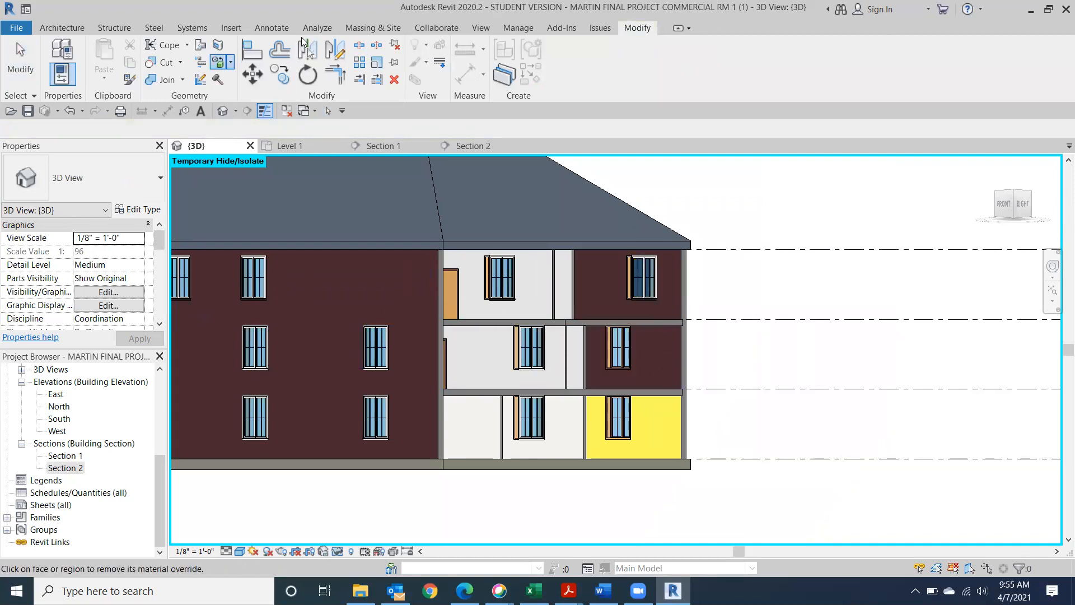
pyautogui.click(25, 74)
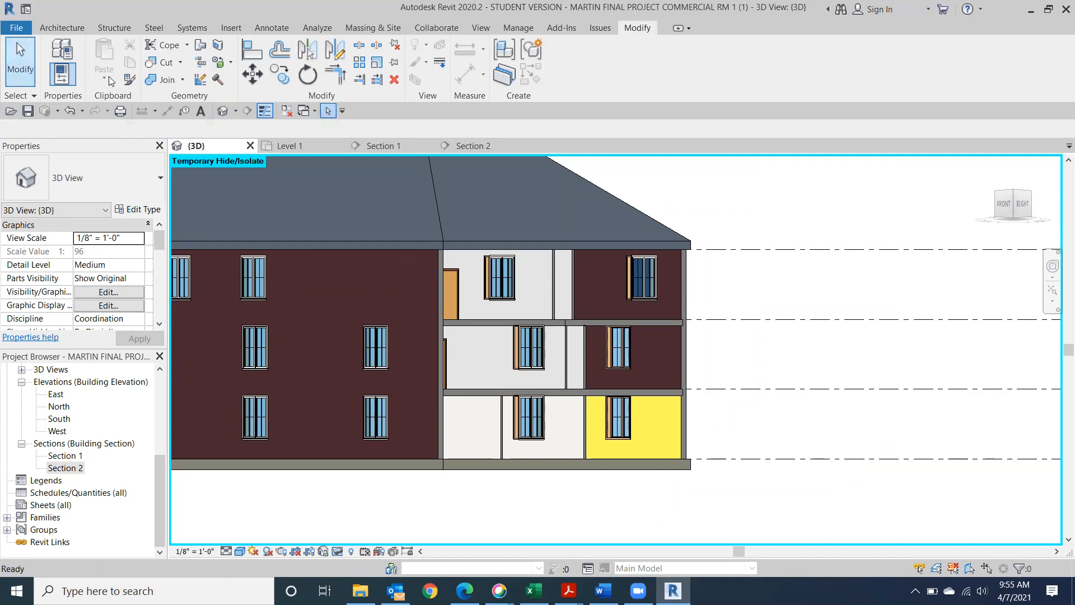
# Paint the middle-floor right wall panel with Oak Flooring
pyautogui.click(231, 65)
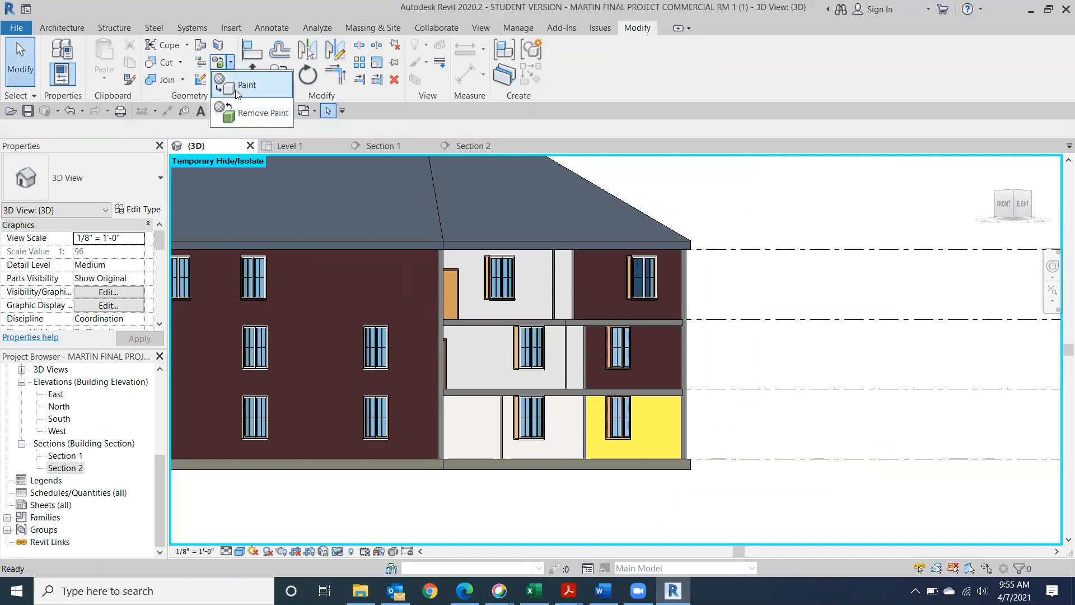
pyautogui.click(235, 88)
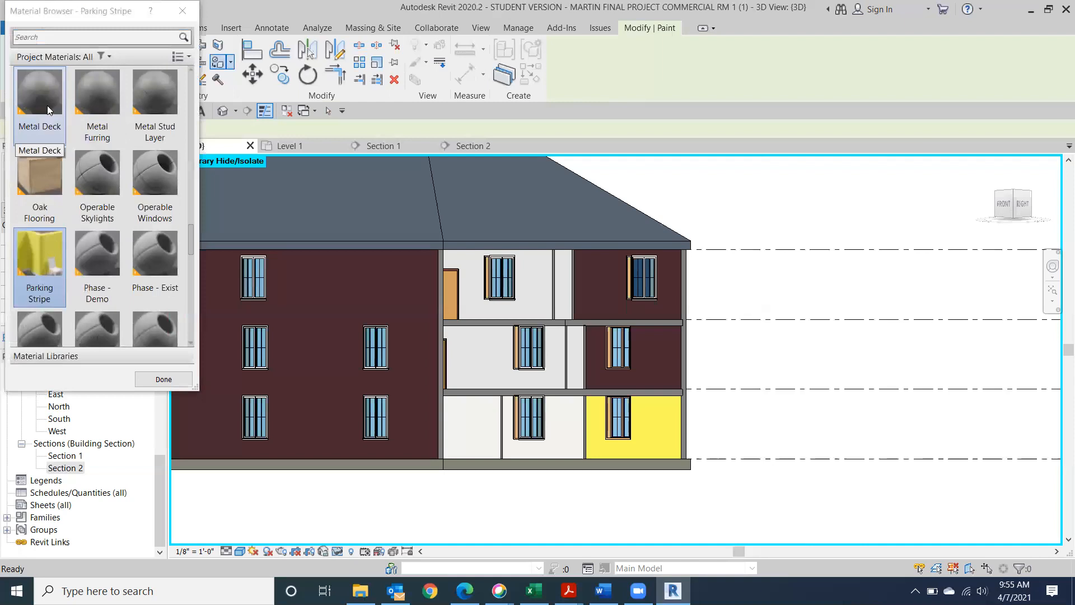
pyautogui.click(42, 187)
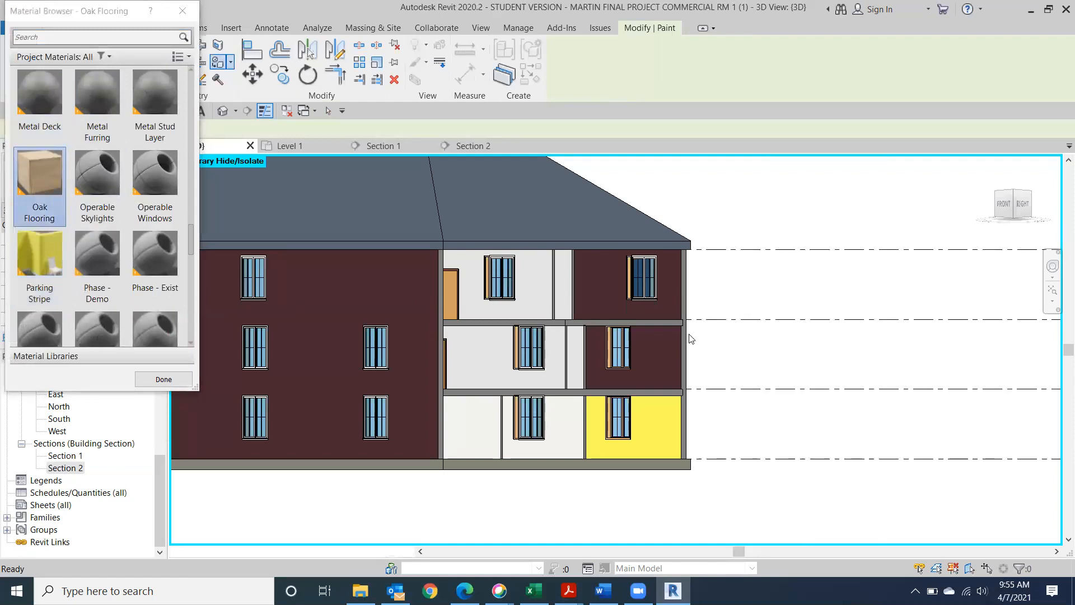
pyautogui.click(674, 365)
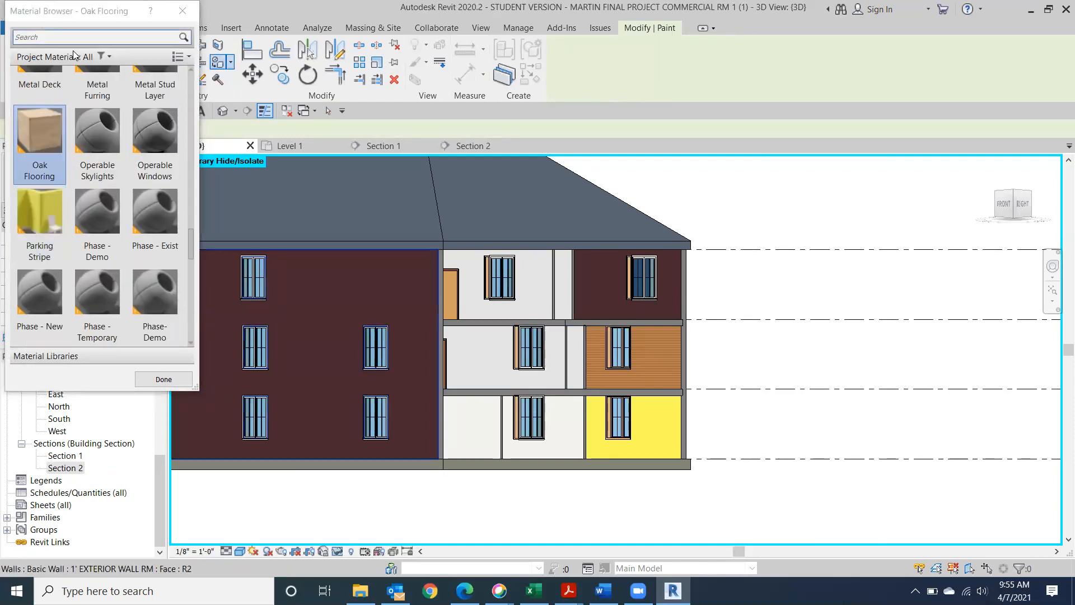
# Paint the top-floor right room's wall face with Default Mass Interior Wall
pyautogui.scroll(-5, 104, 189)
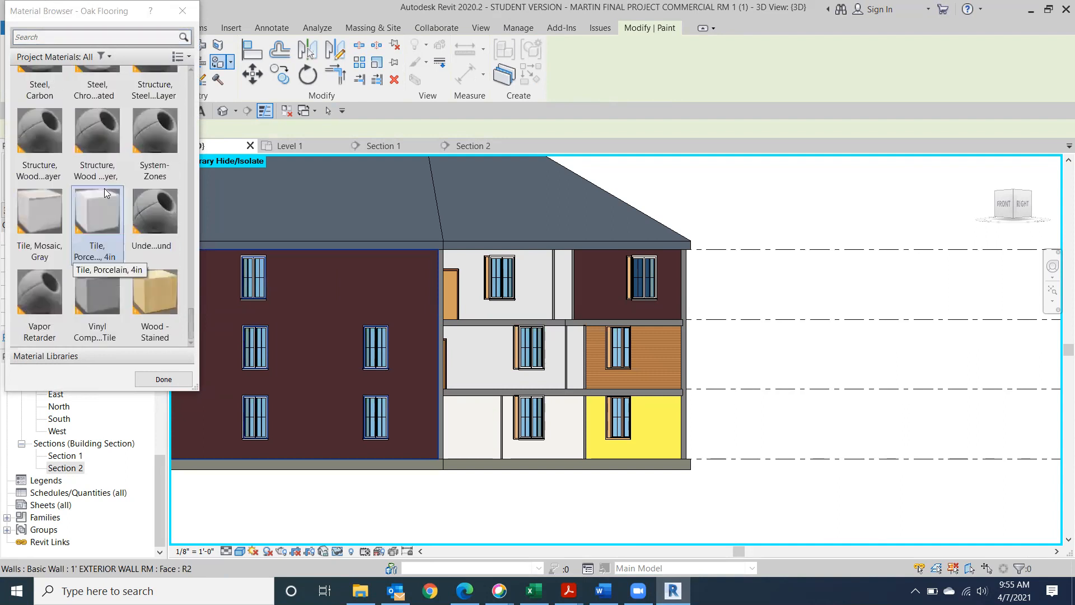
pyautogui.scroll(10, 104, 191)
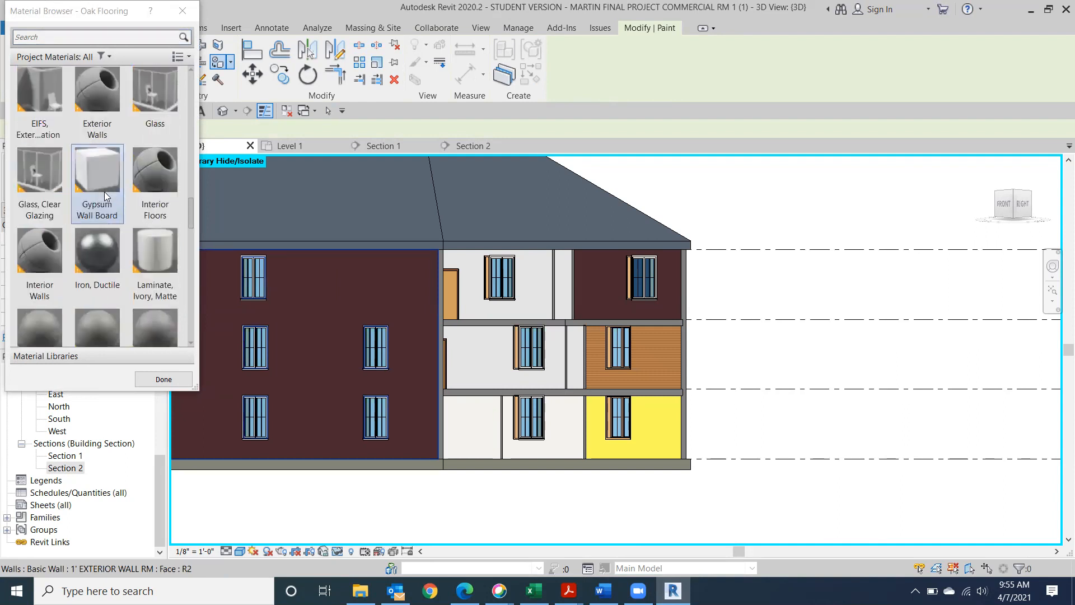
pyautogui.scroll(10, 106, 196)
pyautogui.scroll(-3, 106, 196)
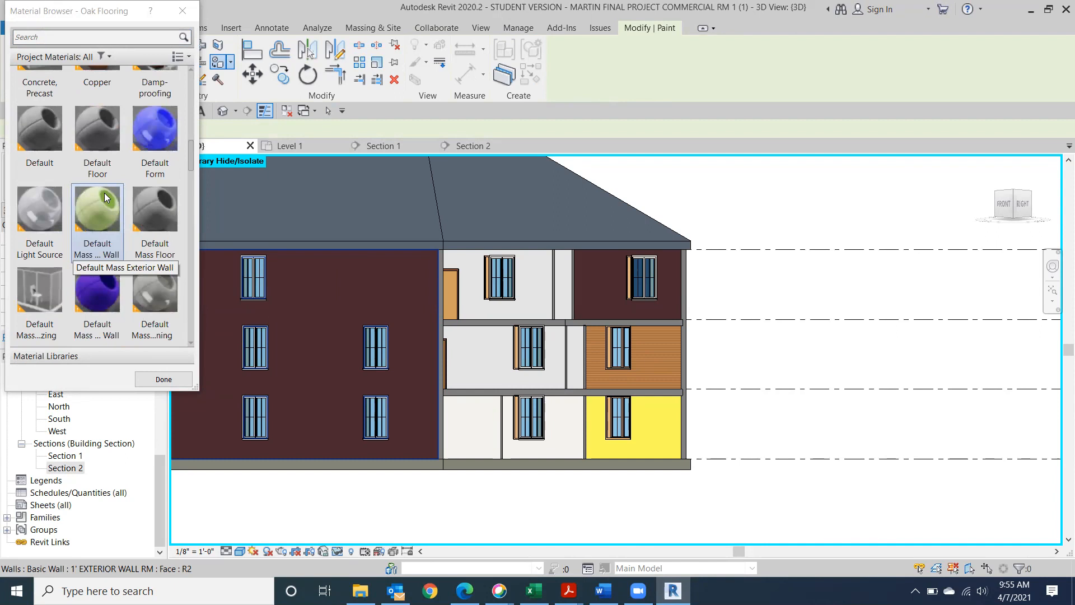
pyautogui.click(106, 302)
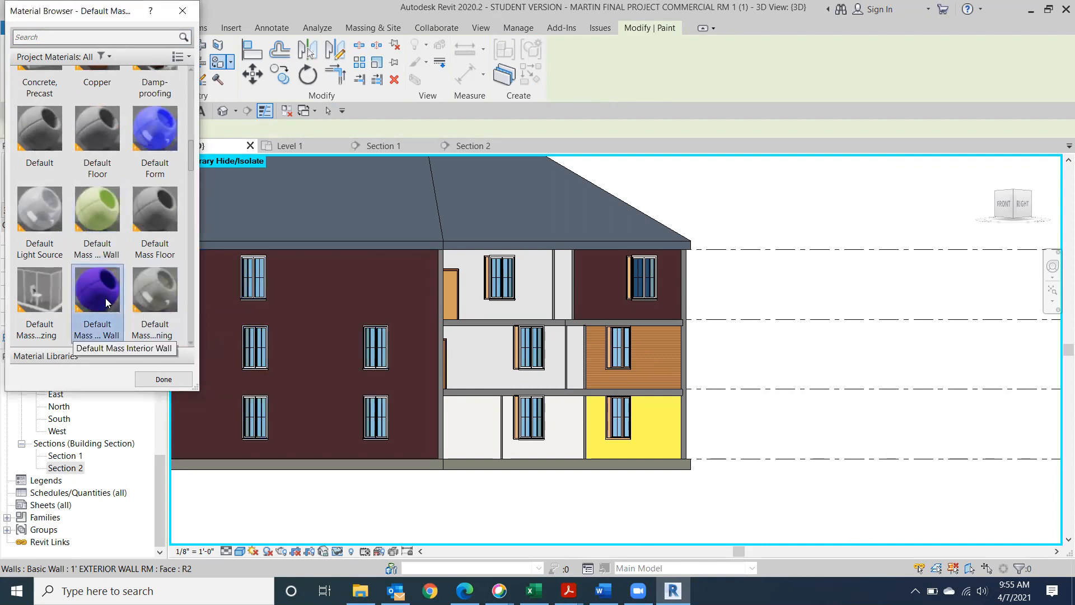
pyautogui.click(667, 297)
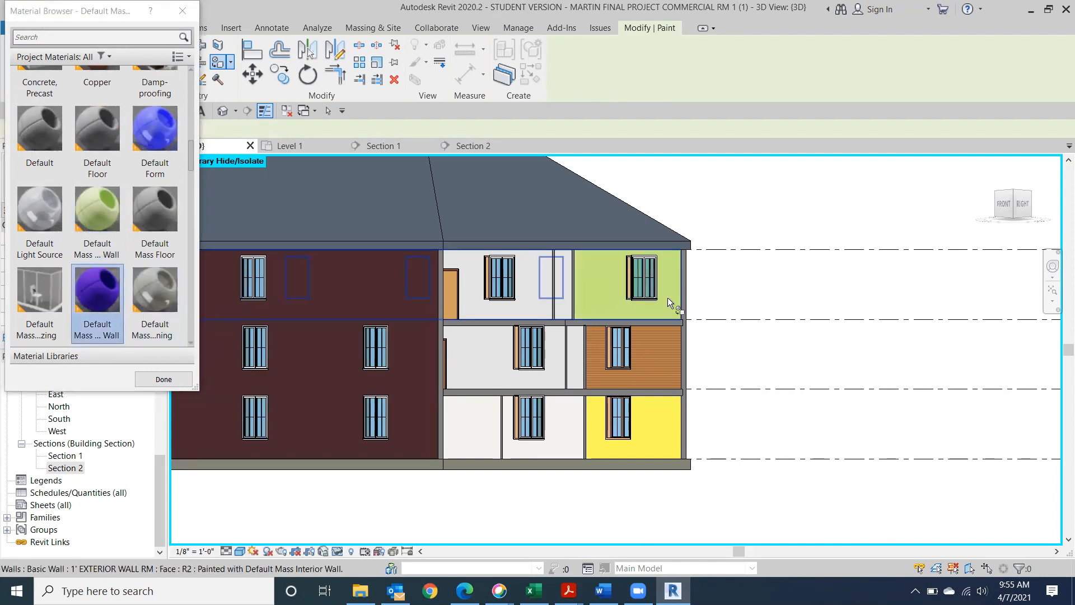
pyautogui.click(164, 379)
# Exit painting, orbit and zoom out over the cutaway model, then switch to the Word notes
pyautogui.press('Escape')
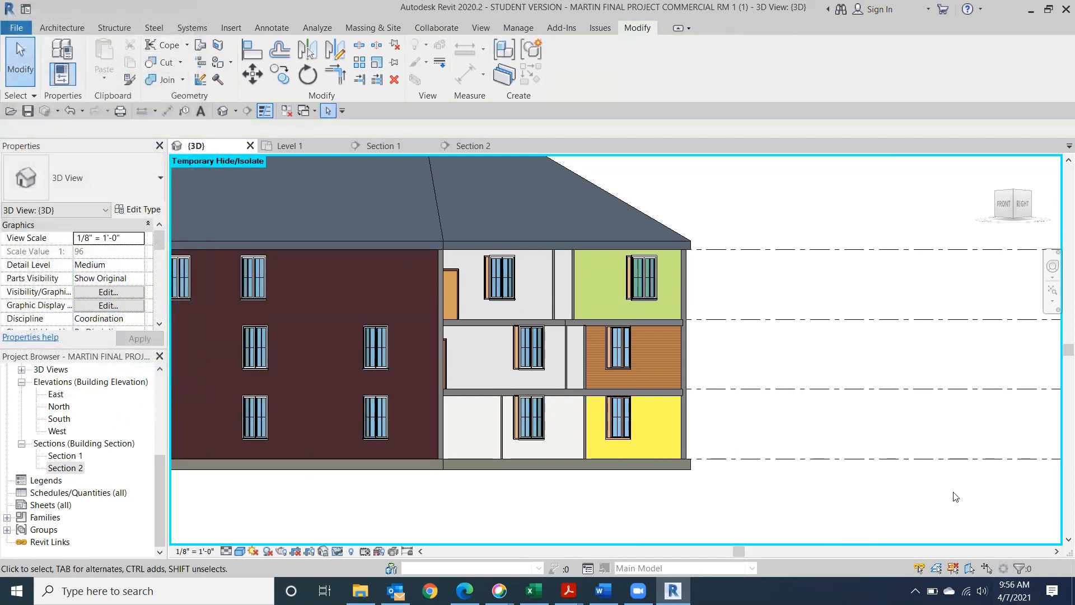
pyautogui.moveTo(1016, 212); pyautogui.dragTo(986, 243)
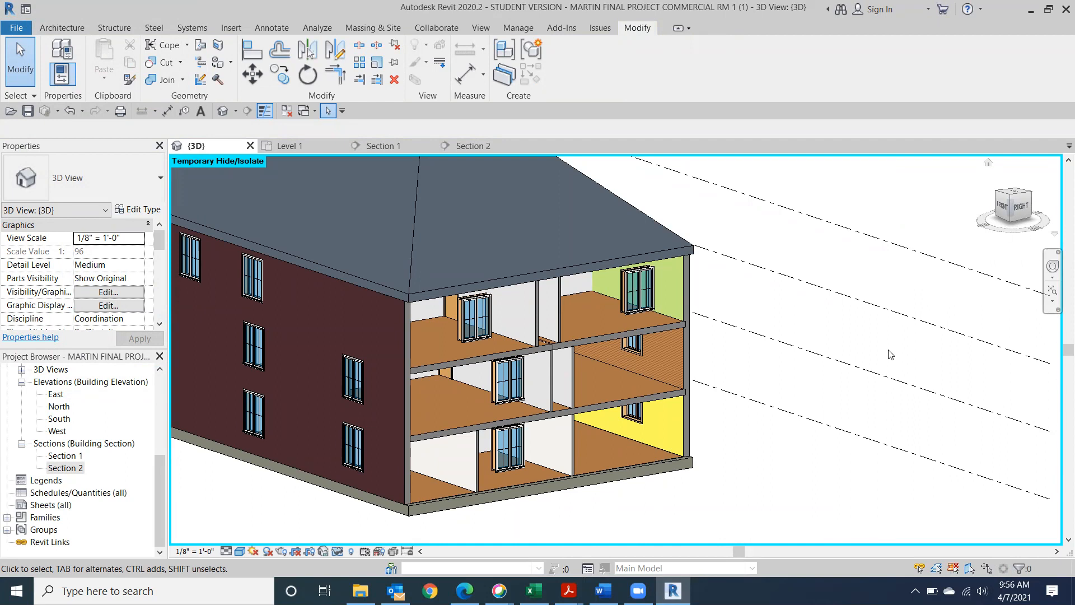
pyautogui.scroll(-3, 708, 421)
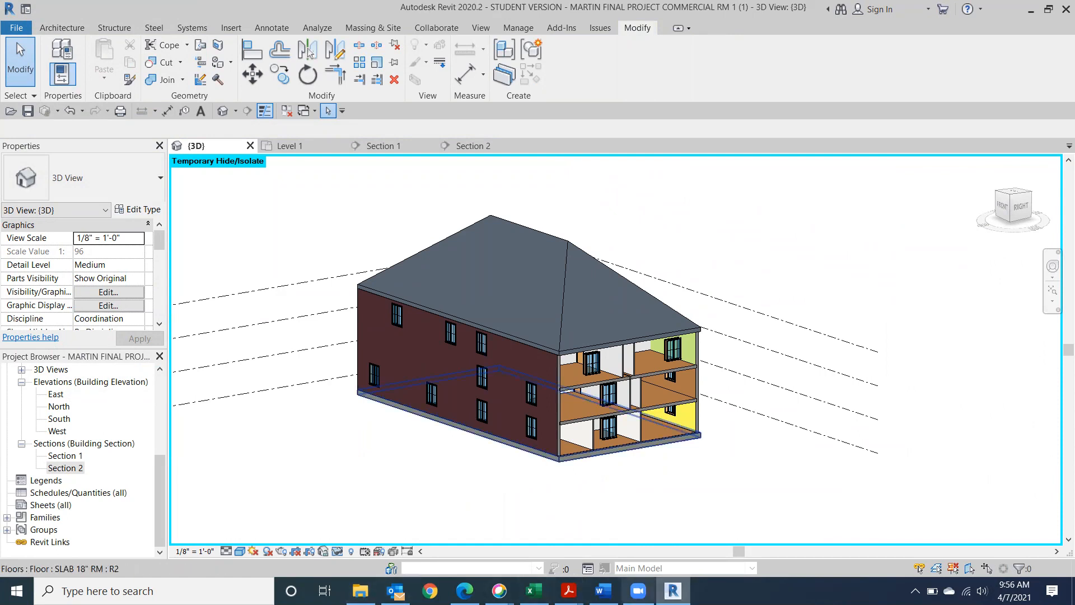
pyautogui.click(603, 591)
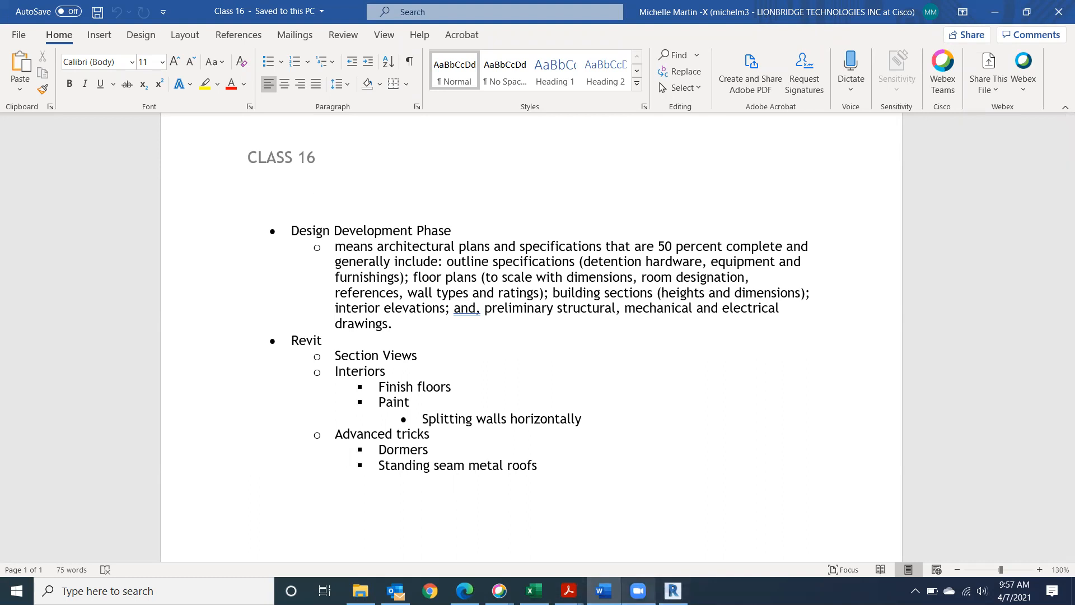
# Switch from the Class 16 Word notes back to the Revit 3D cutaway view
pyautogui.moveTo(673, 591)
pyautogui.click(672, 532)
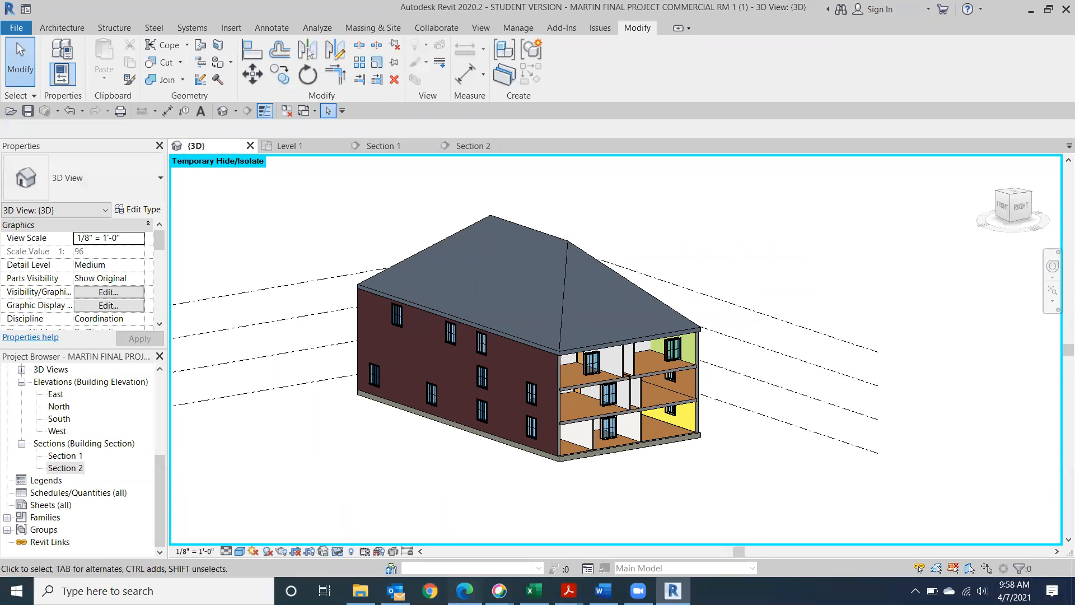
pyautogui.click(464, 591)
pyautogui.click(465, 591)
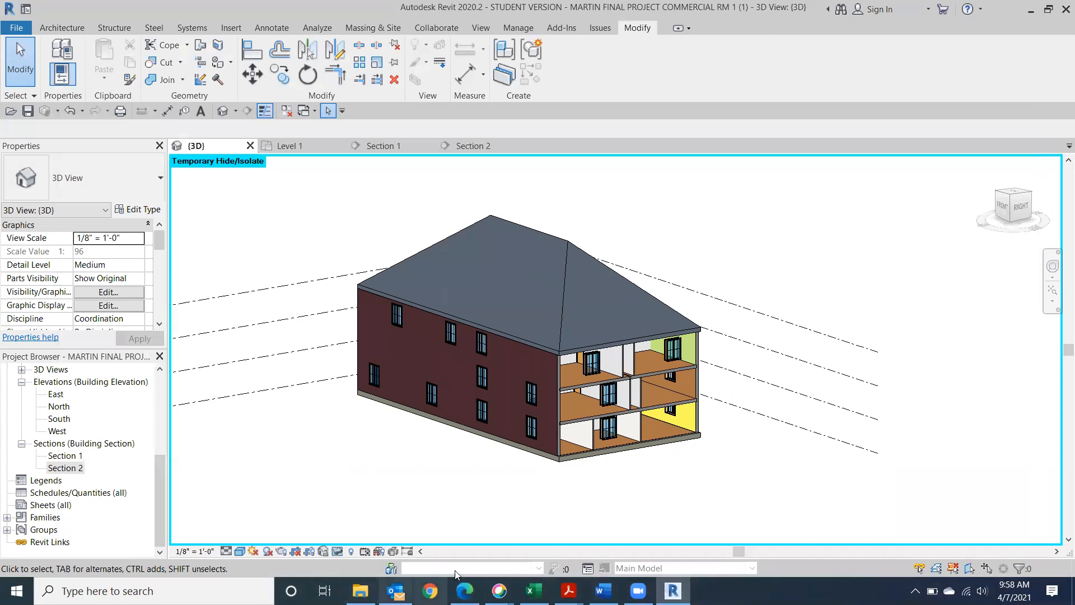
# Search Google for 'dormers' in Chrome, browse the image results, then minimize Chrome
pyautogui.click(426, 578)
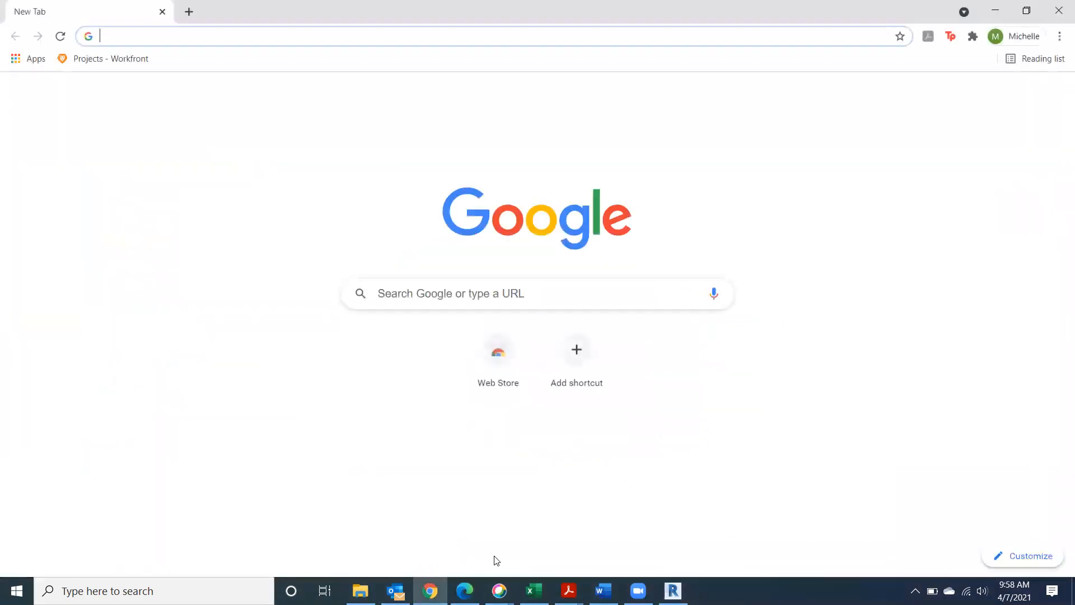
pyautogui.write('d')
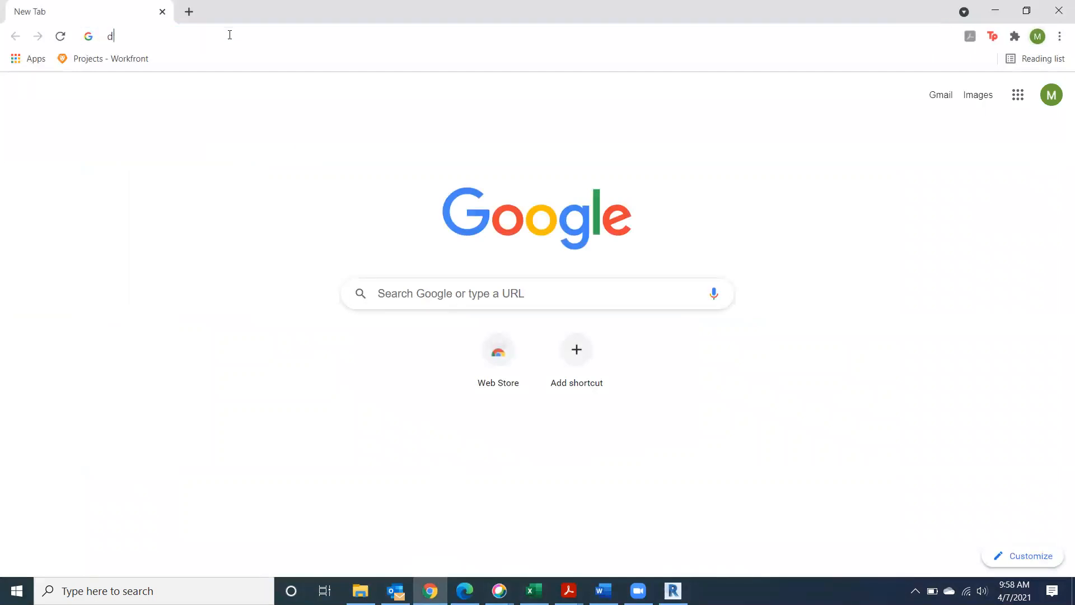
pyautogui.write('ormers')
pyautogui.press('Return')
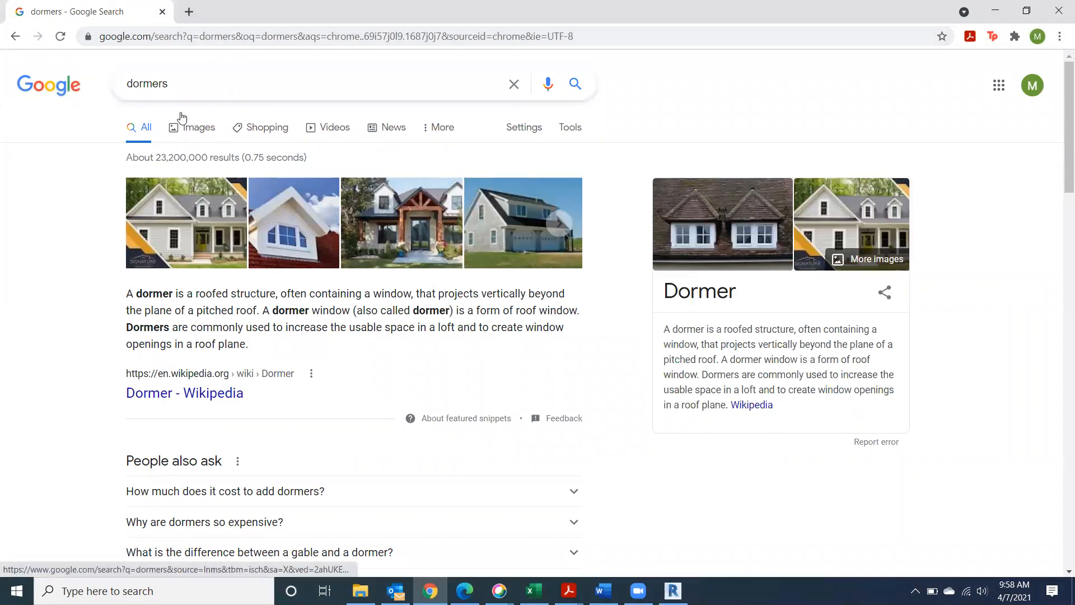
pyautogui.click(189, 132)
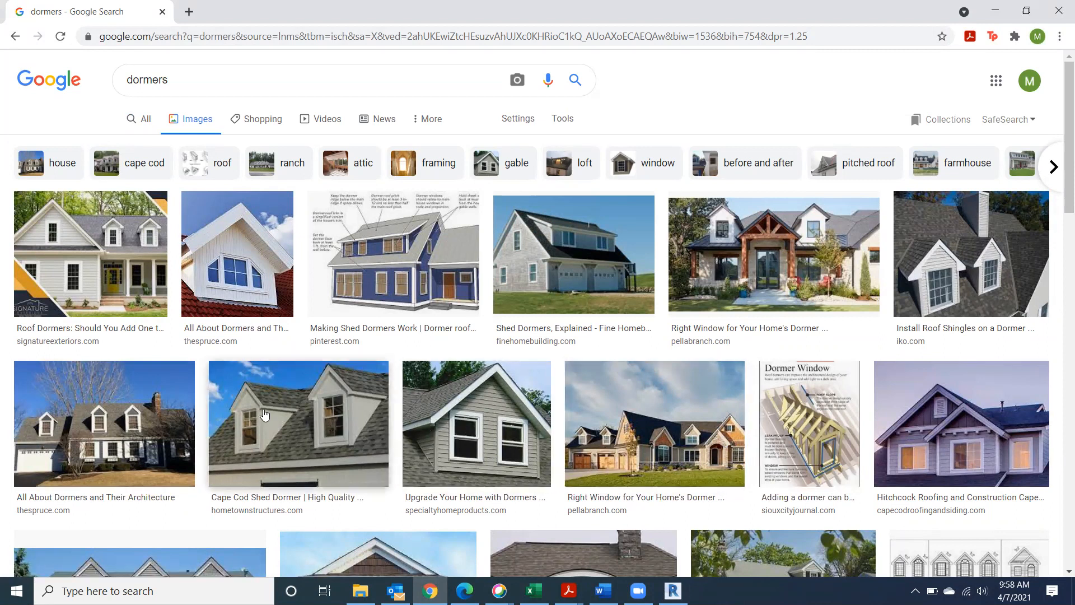
pyautogui.scroll(-3, 351, 407)
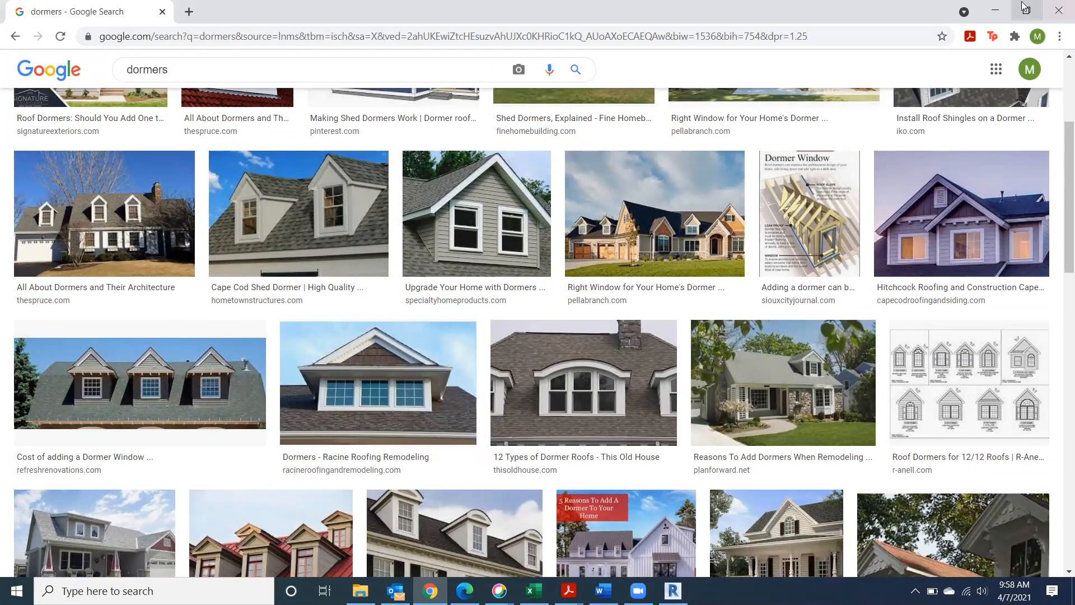
pyautogui.click(996, 11)
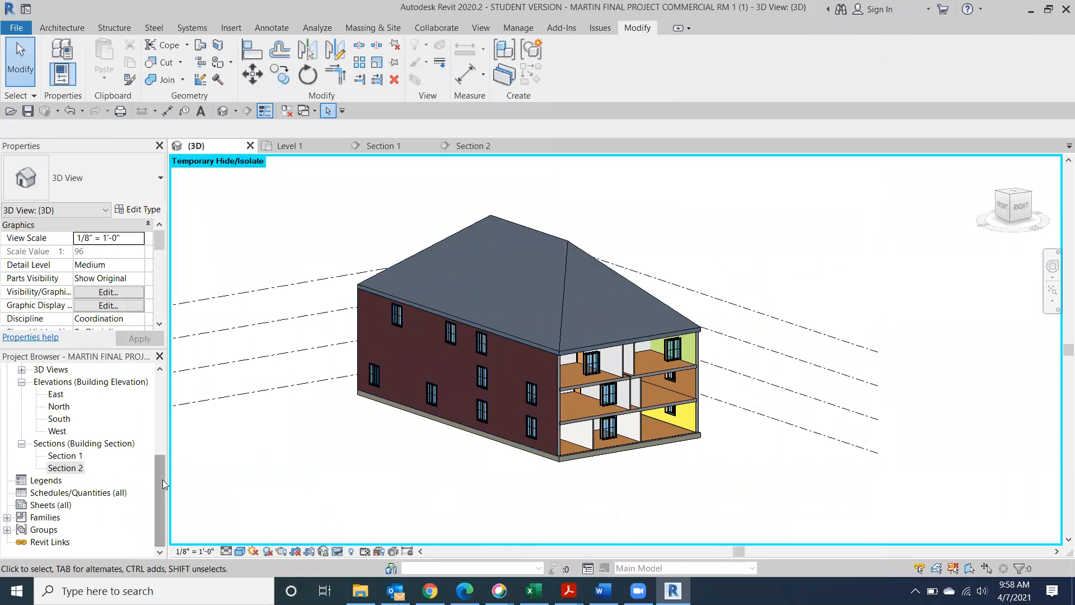
# Open the South elevation view from the Project Browser
pyautogui.click(59, 420)
pyautogui.doubleClick(58, 421)
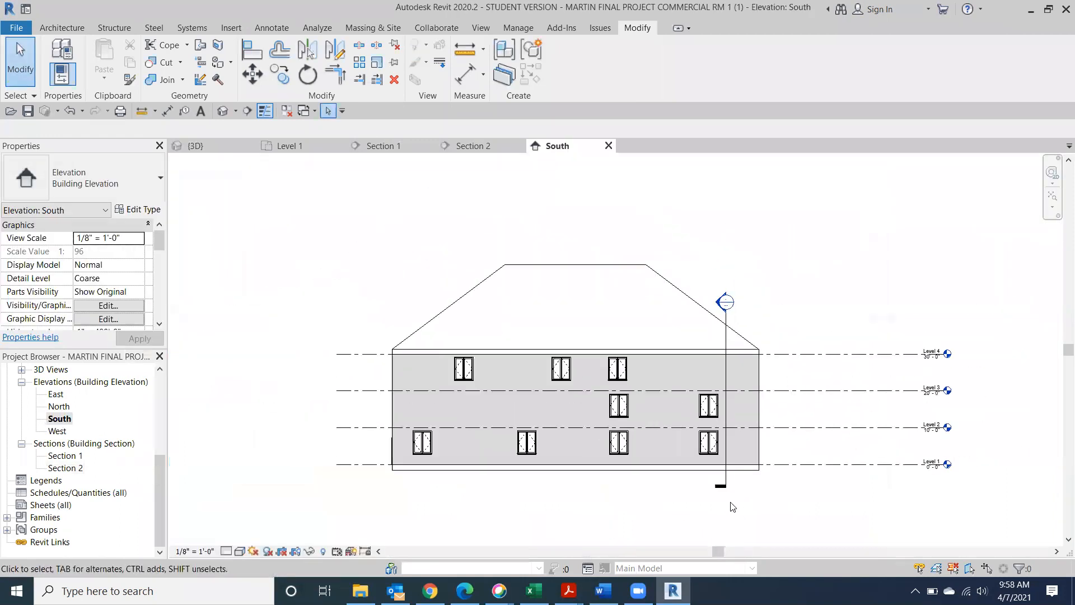
pyautogui.scroll(2, 801, 354)
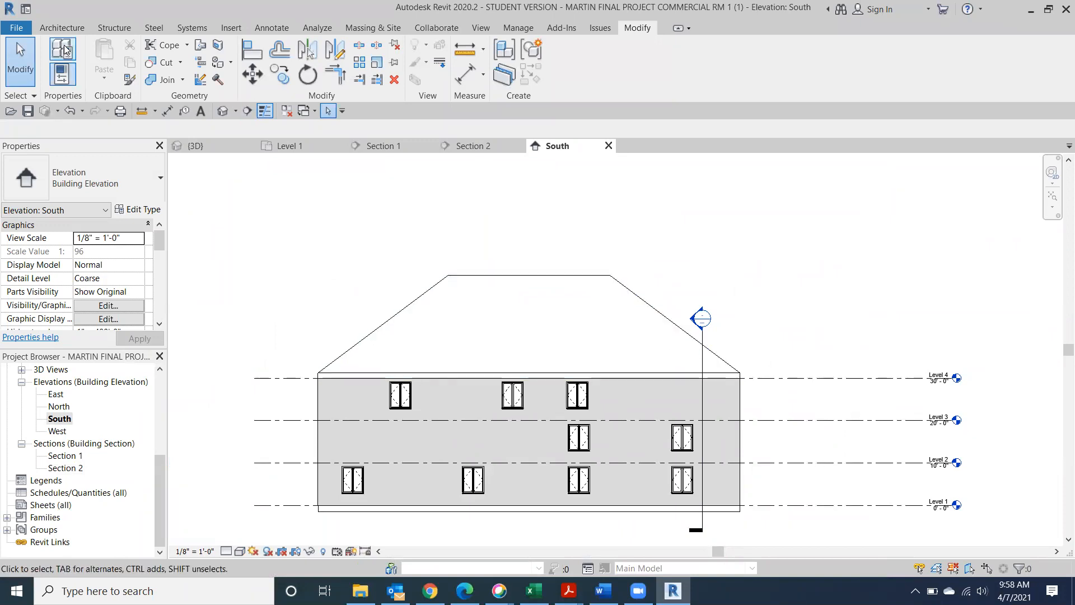
# Draw Level 5 and Level 6 lines above Level 4 across the hip roof
pyautogui.click(61, 28)
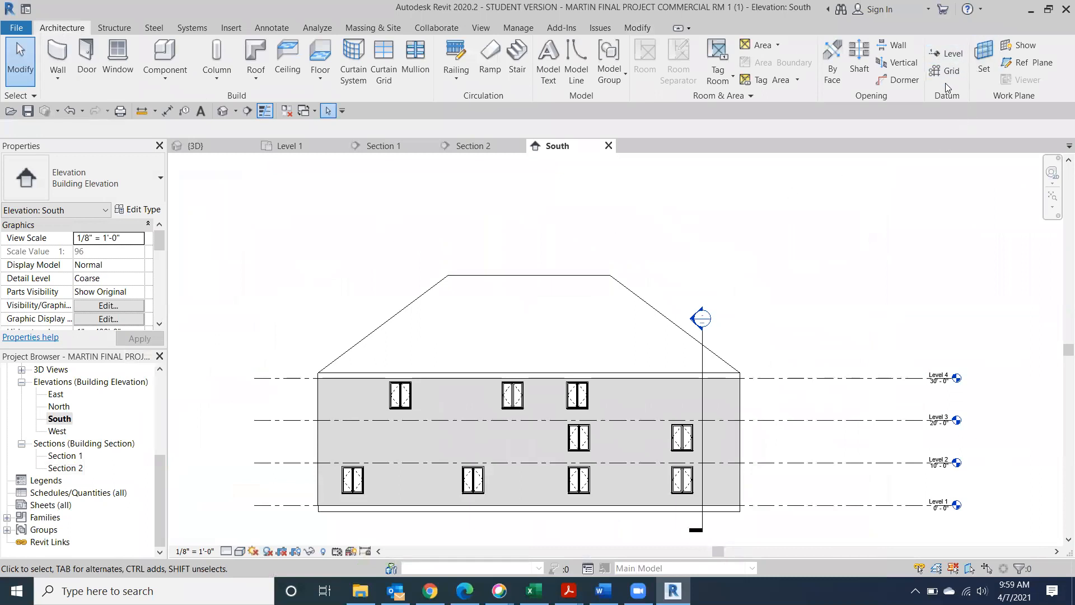
pyautogui.click(946, 49)
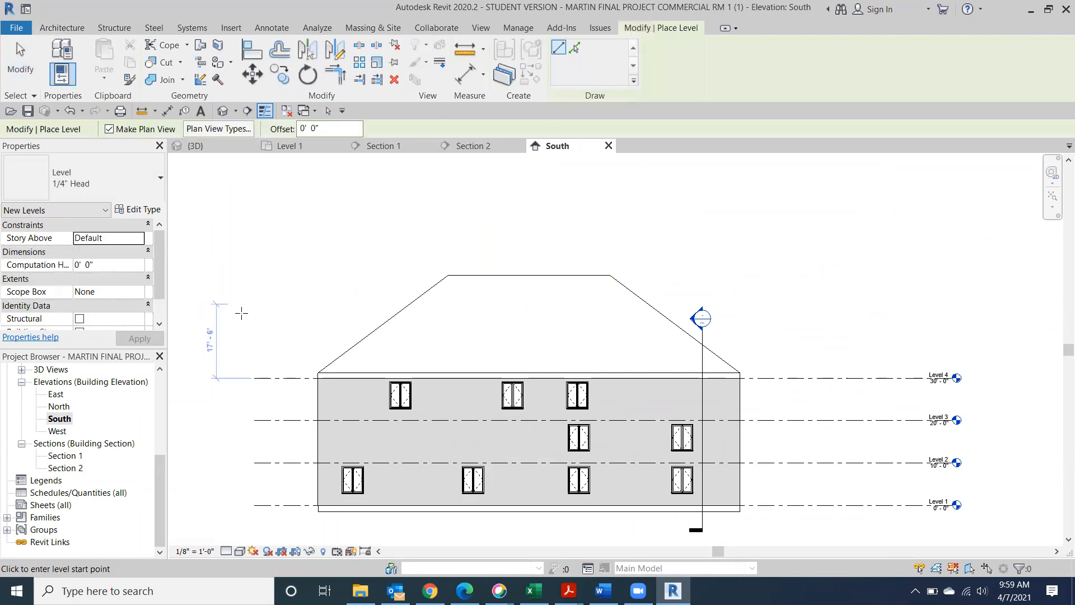
pyautogui.click(254, 346)
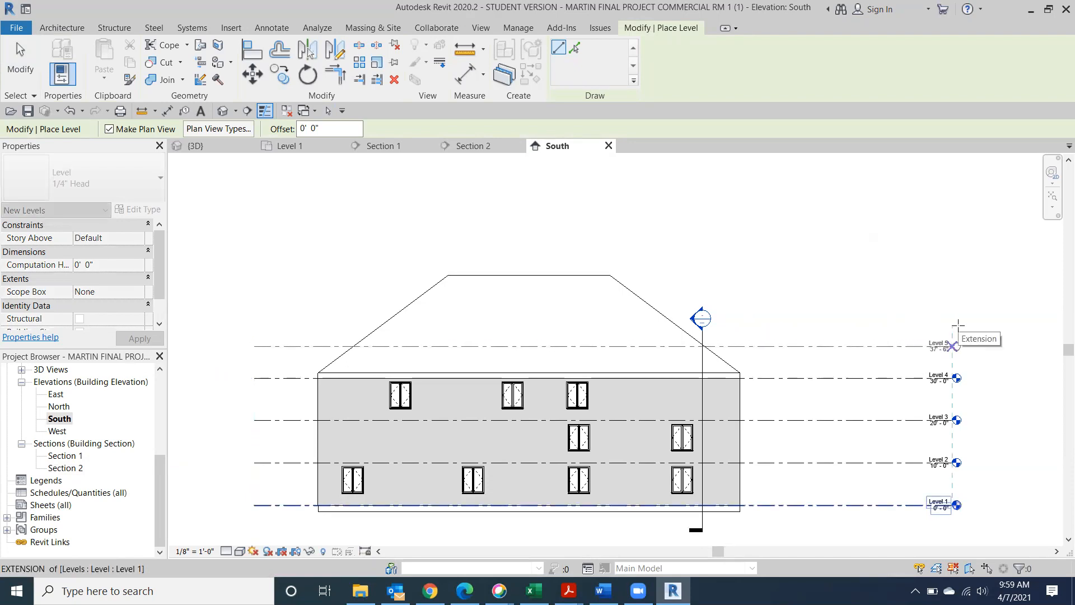
pyautogui.click(957, 324)
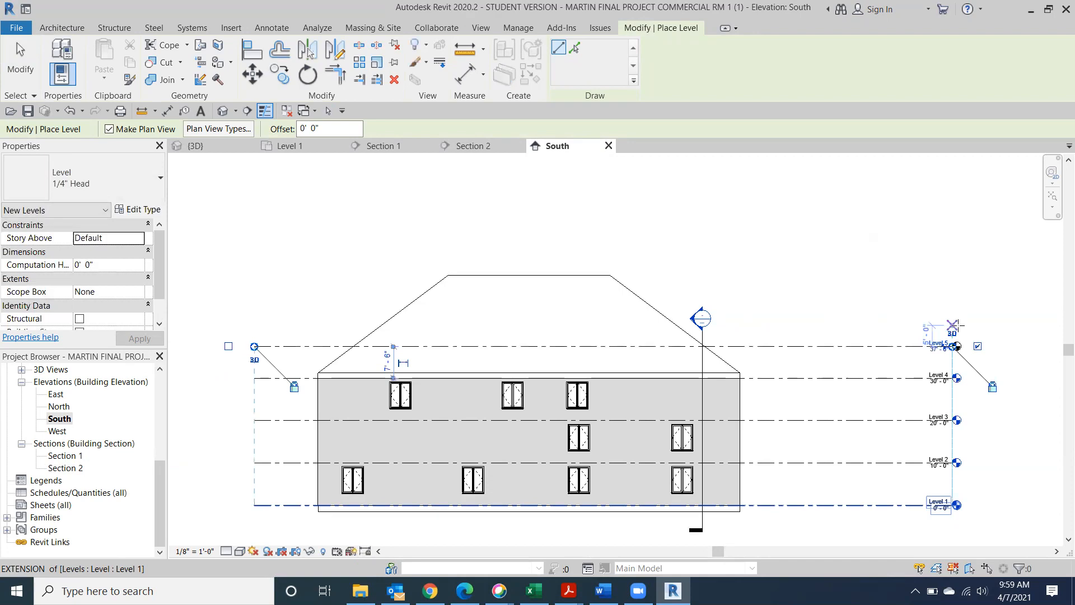
pyautogui.click(254, 307)
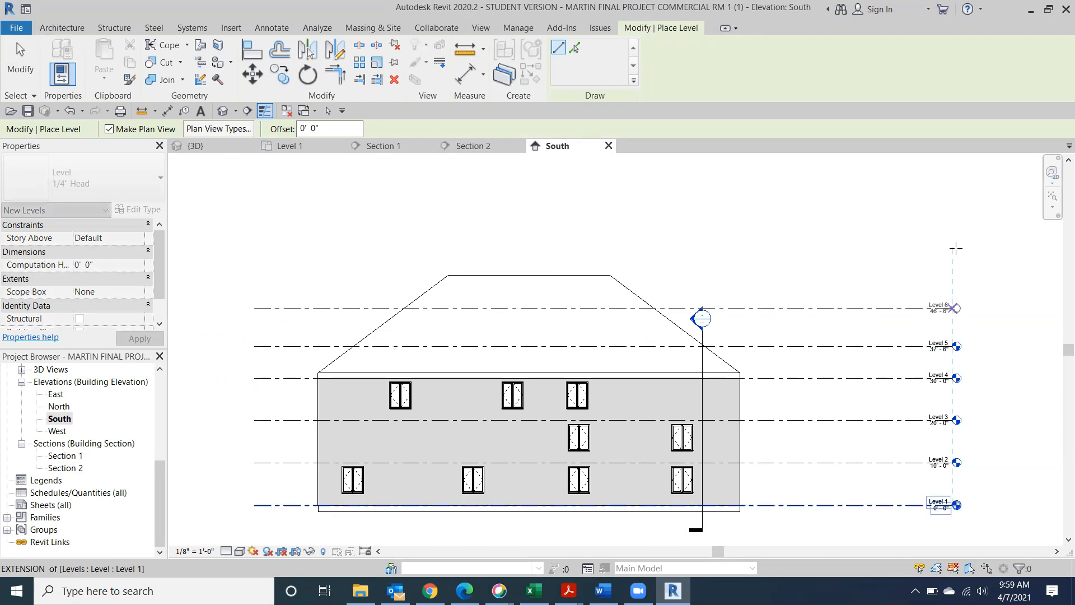
pyautogui.click(956, 248)
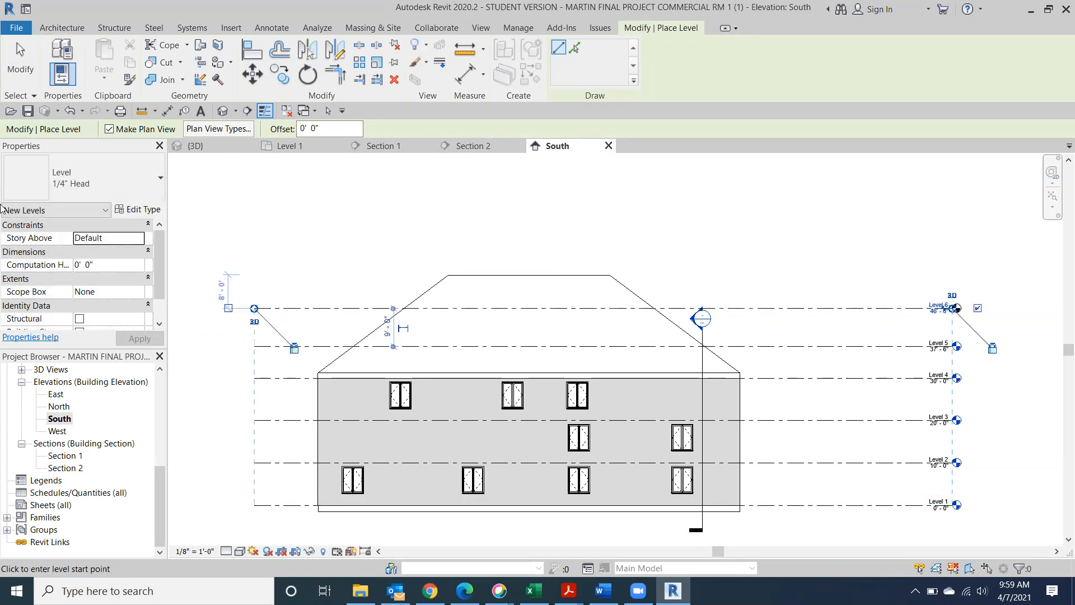
pyautogui.click(25, 83)
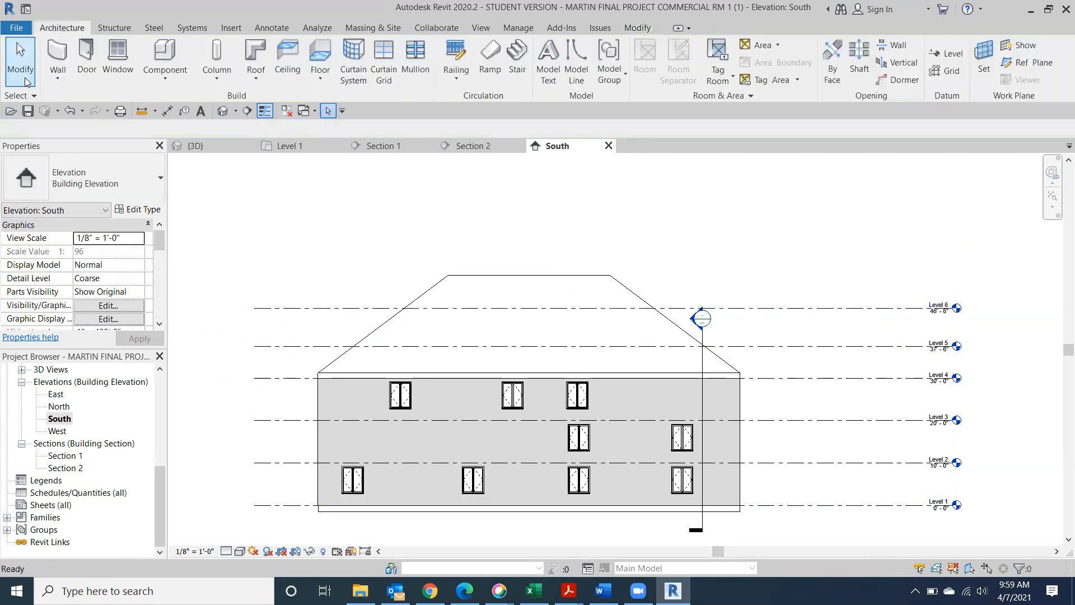
pyautogui.click(317, 309)
# Rename Level 5 to Dormer Base, also renaming its matching views
pyautogui.click(287, 271)
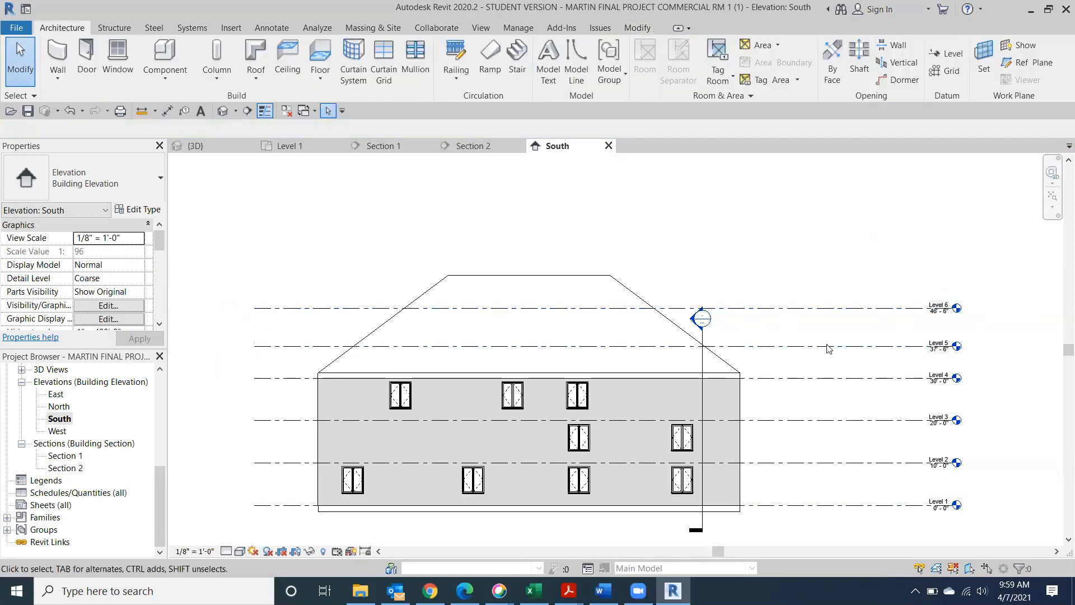
pyautogui.scroll(3, 967, 351)
pyautogui.scroll(5, 966, 352)
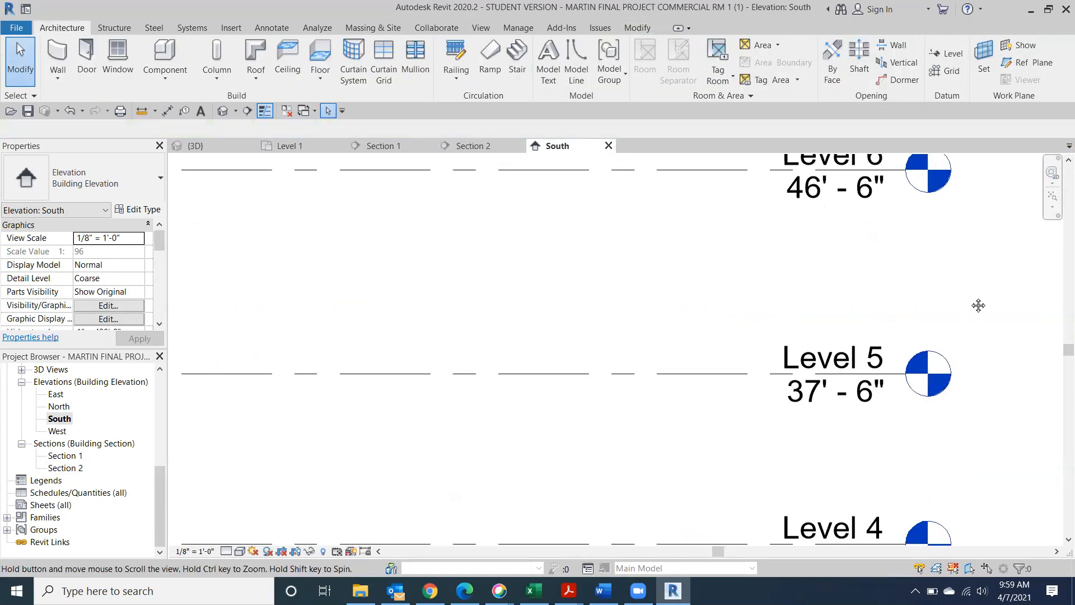
pyautogui.click(875, 356)
pyautogui.click(875, 356)
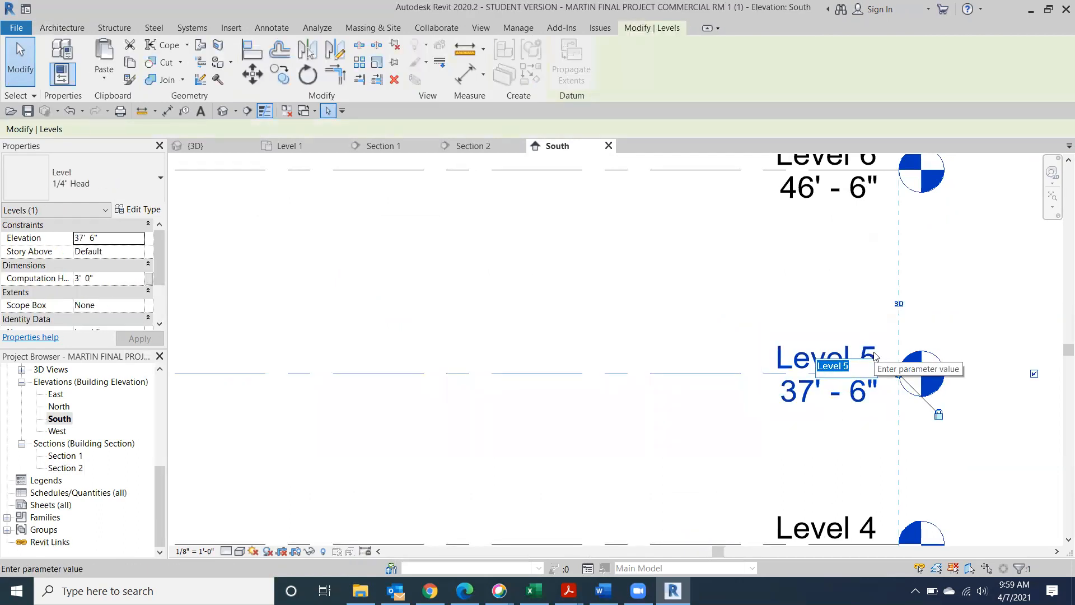
pyautogui.write('Dormer Base')
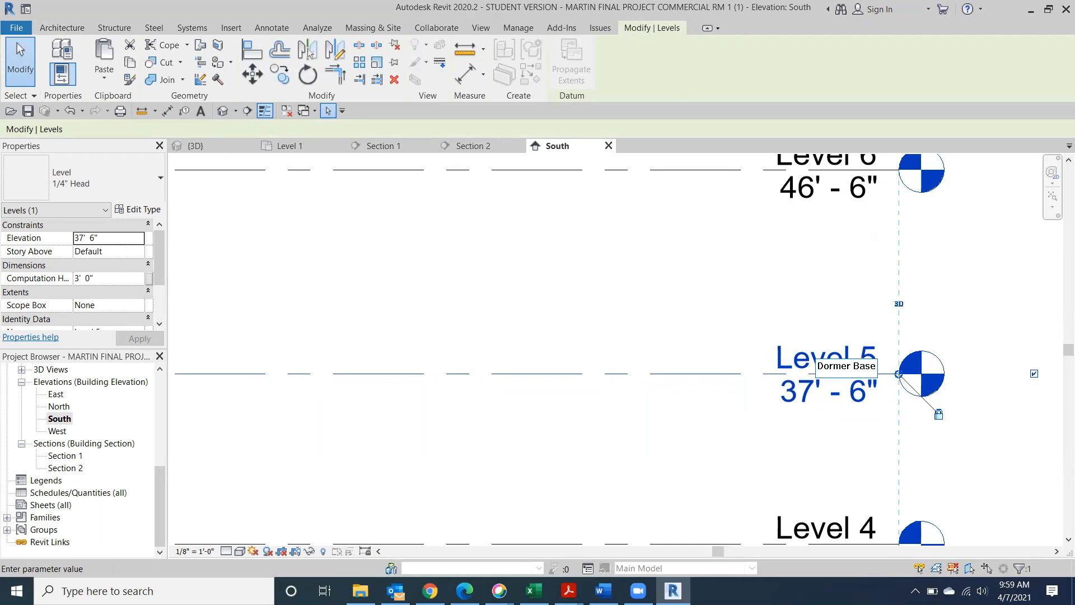
pyautogui.click(1016, 421)
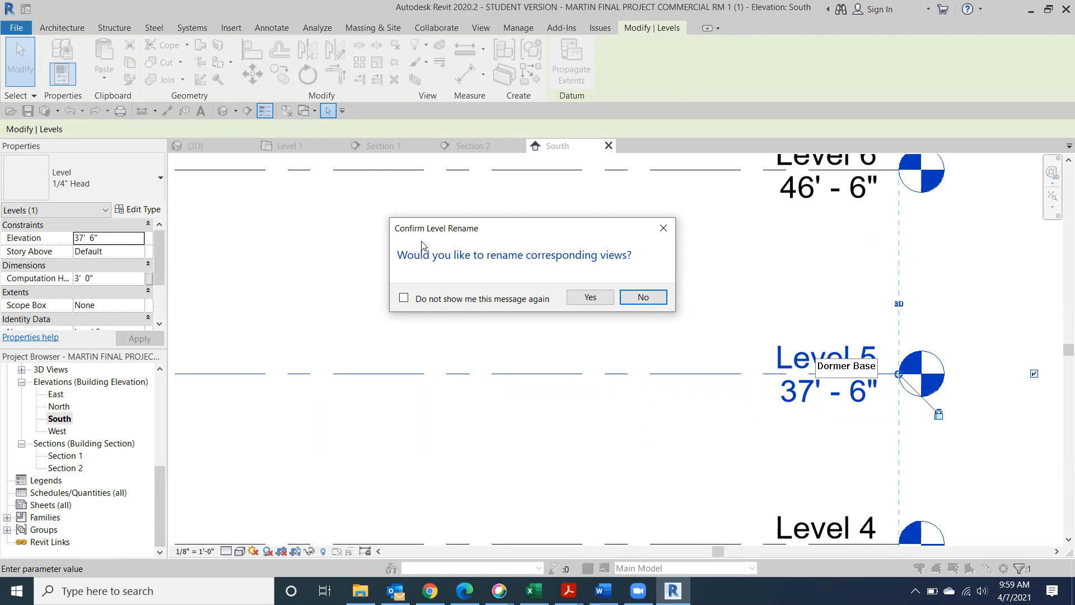
pyautogui.click(592, 298)
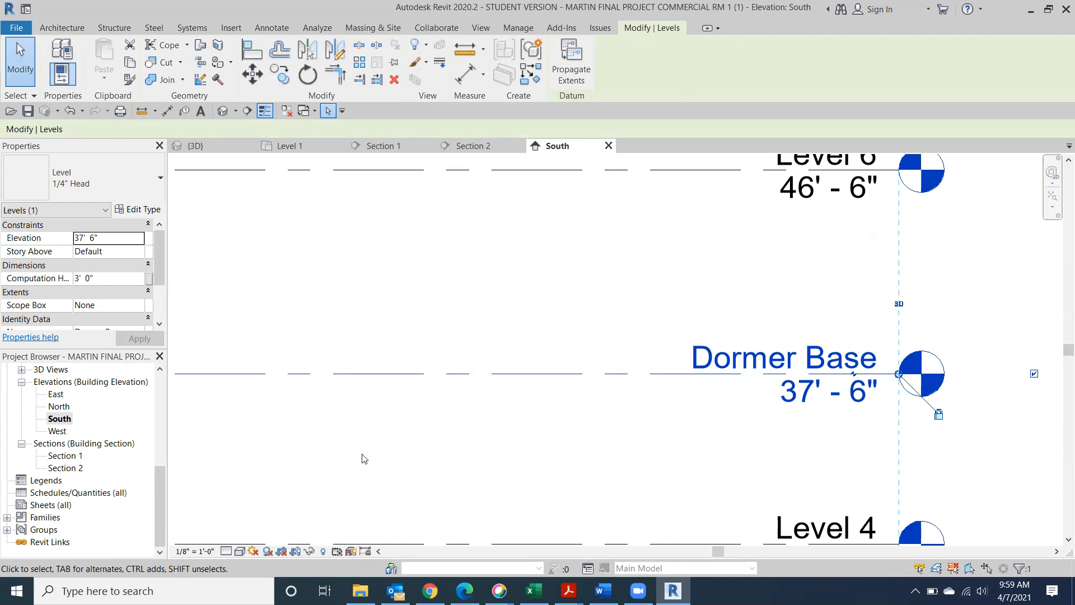
# Rename Level 6 at 46' 6" to Dormer Top, also renaming its matching views
pyautogui.scroll(1, 1034, 346)
pyautogui.scroll(-4, 972, 303)
pyautogui.moveTo(981, 308); pyautogui.dragTo(940, 420, button='middle')
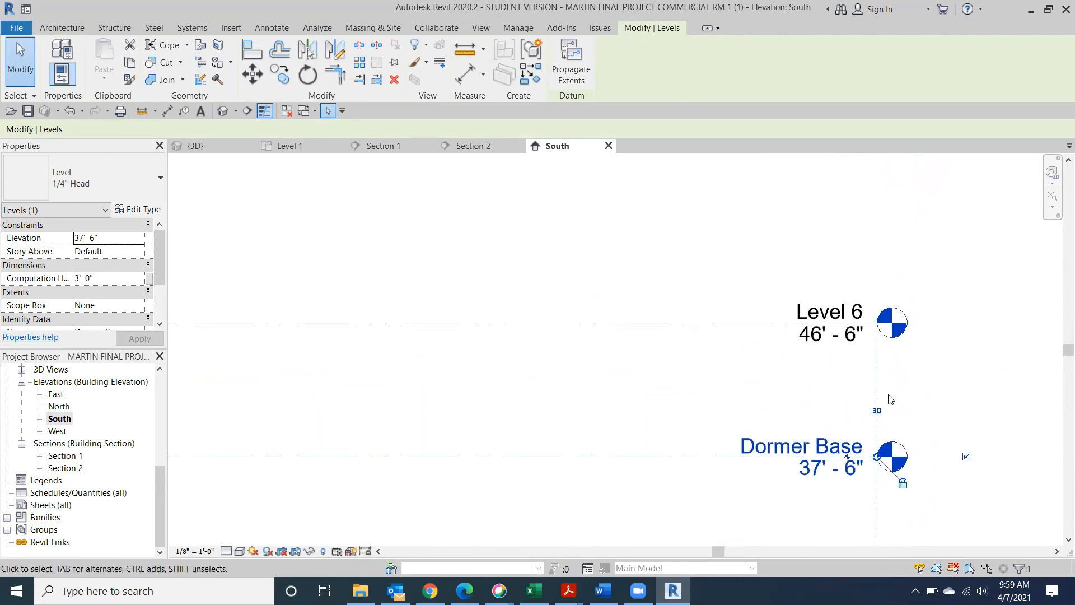
pyautogui.click(846, 308)
pyautogui.click(847, 308)
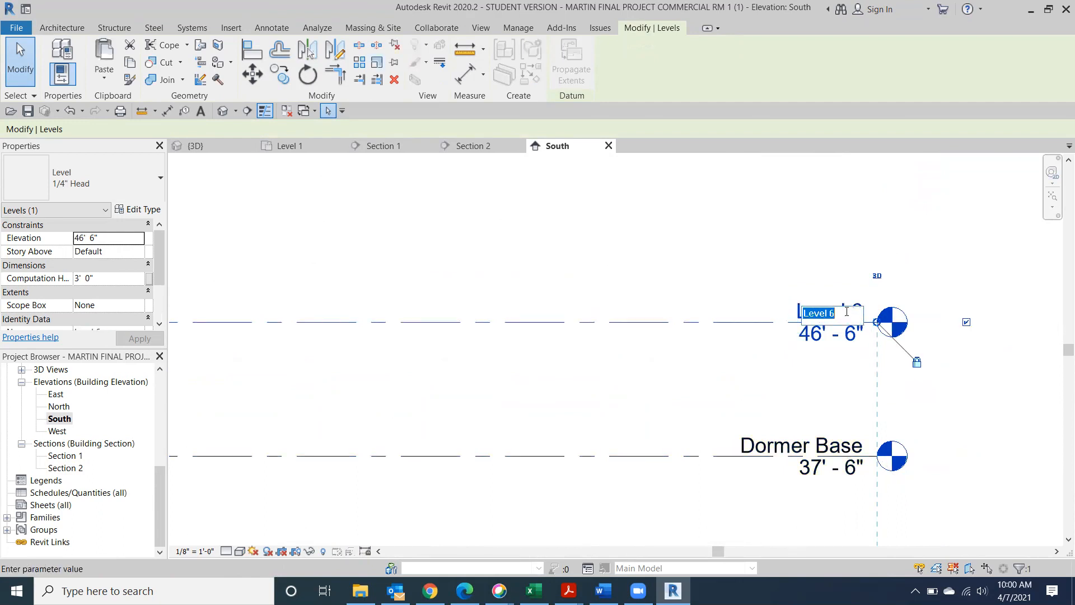
pyautogui.write('Do')
pyautogui.write('Top')
pyautogui.click(997, 460)
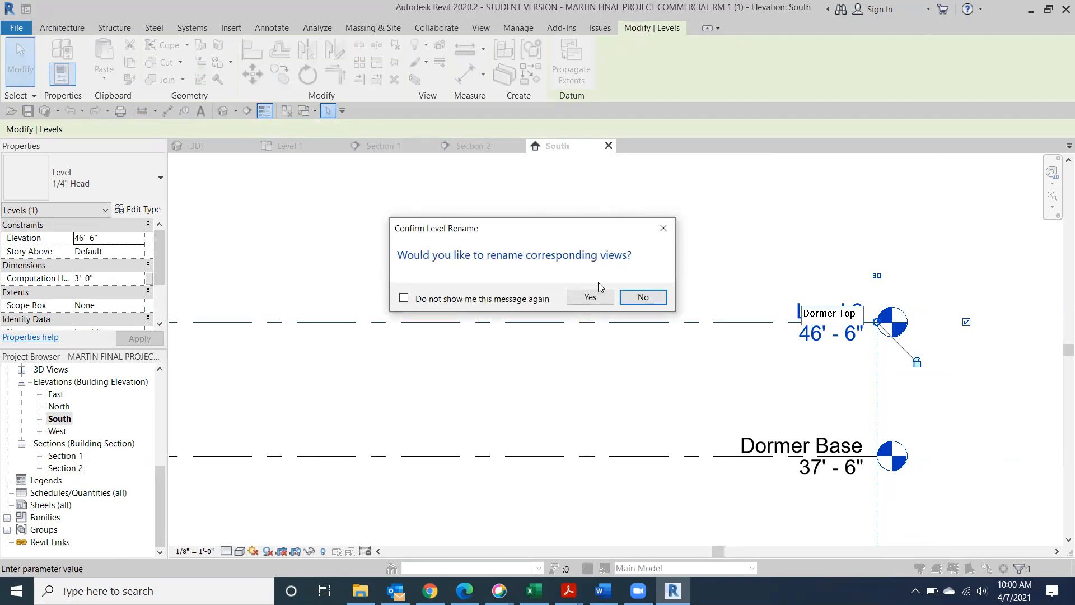
pyautogui.click(590, 297)
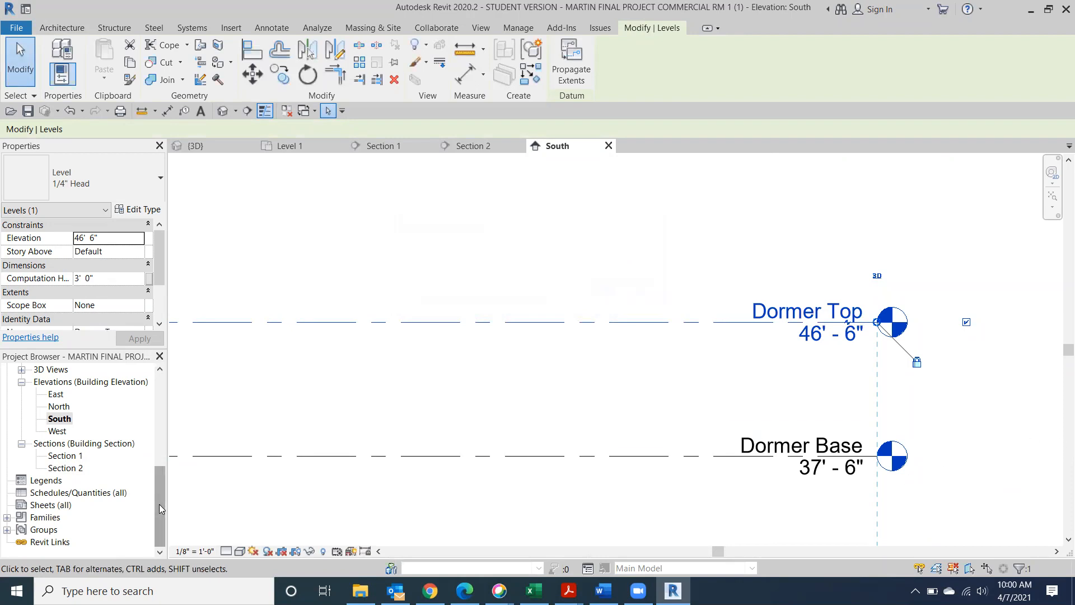
# Deselect the levels and open the West elevation view
pyautogui.click(990, 392)
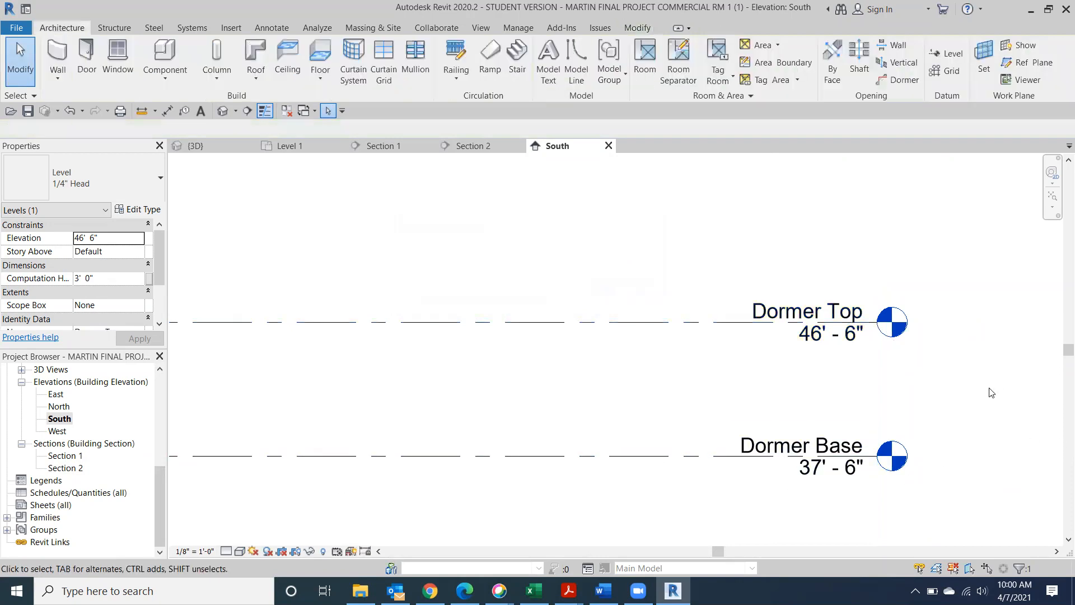
pyautogui.scroll(-1, 991, 392)
pyautogui.scroll(-1, 984, 403)
pyautogui.moveTo(619, 444); pyautogui.dragTo(758, 319, button='middle')
pyautogui.scroll(-3, 679, 372)
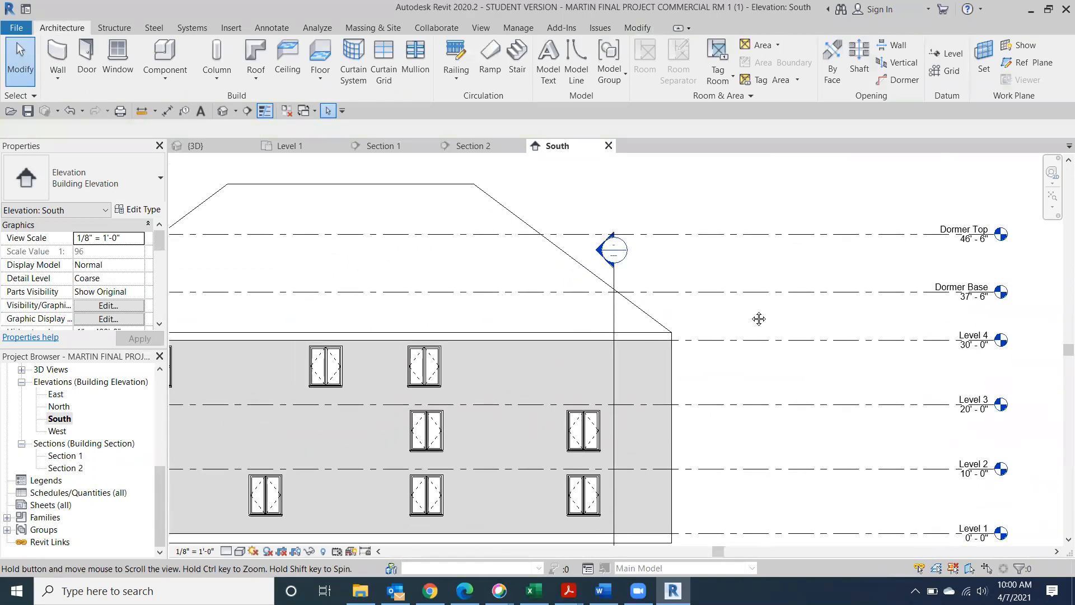
pyautogui.doubleClick(56, 431)
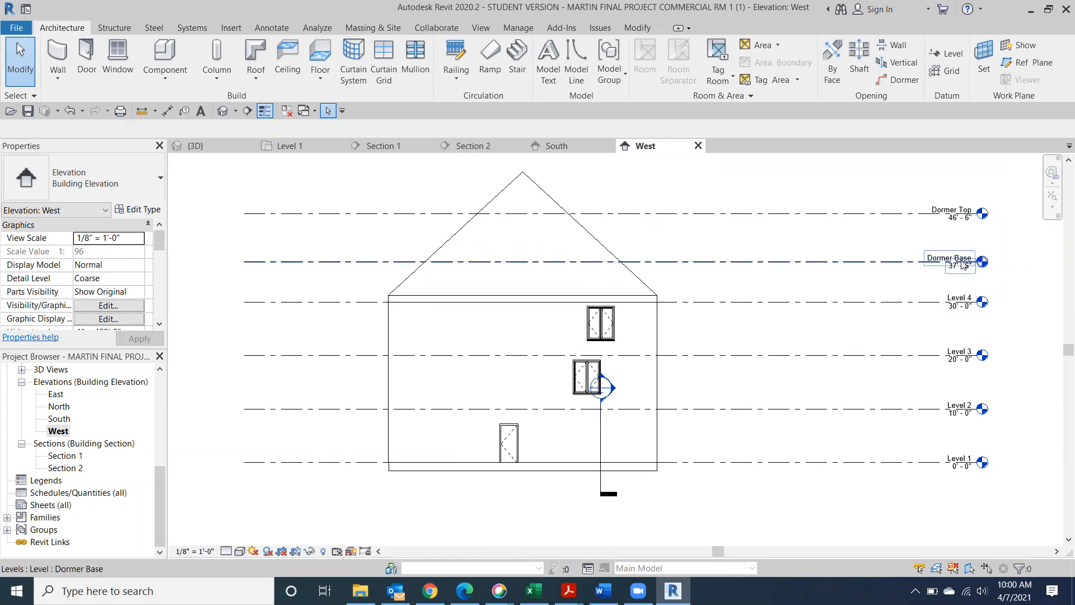
# Set the Dormer Base level elevation to 35' 0"
pyautogui.scroll(2, 964, 272)
pyautogui.click(954, 270)
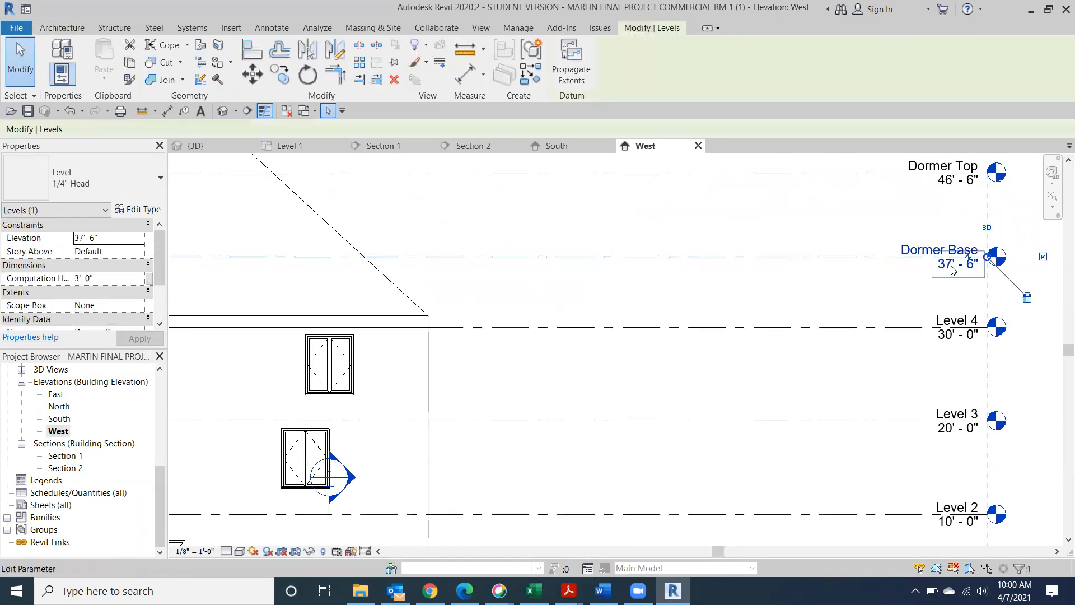
pyautogui.click(953, 270)
pyautogui.write('3')
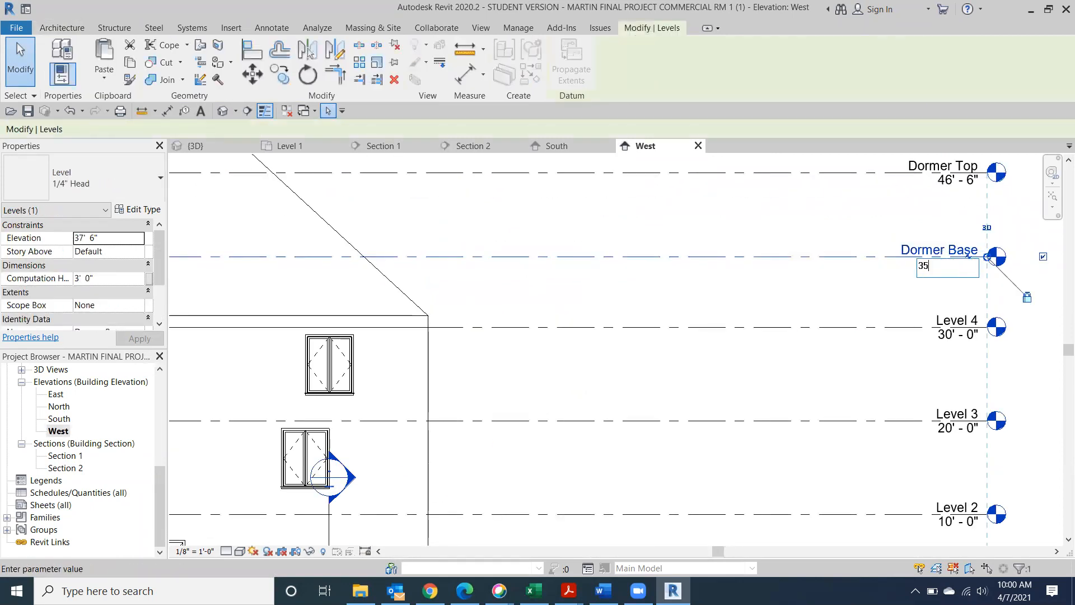
pyautogui.write('5')
pyautogui.press('Return')
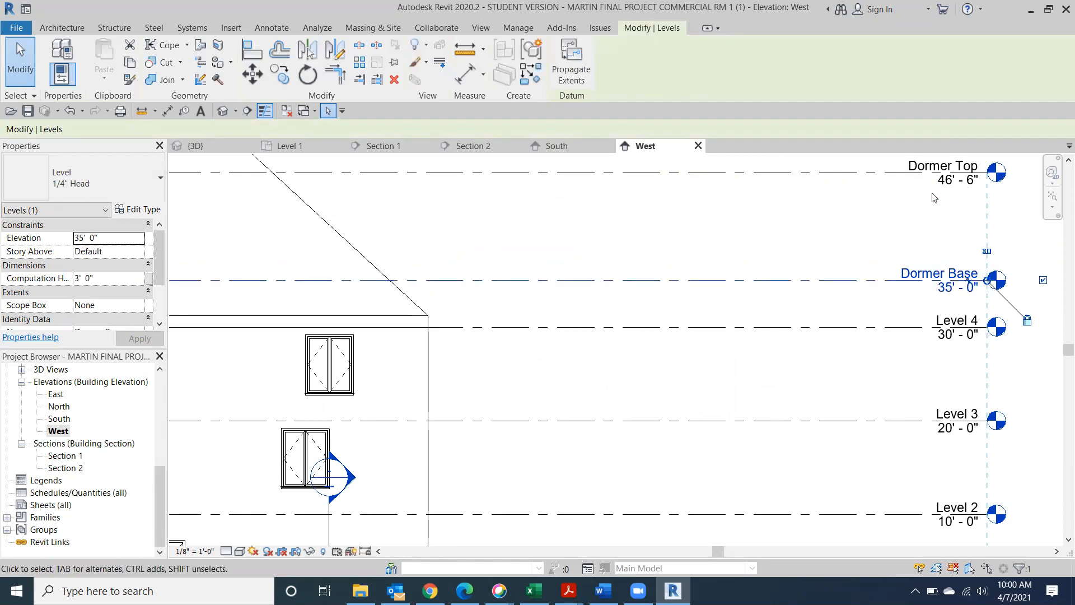
# Set the Dormer Top level to 42' 0" (after first trying 38'), then deselect
pyautogui.click(953, 181)
pyautogui.click(953, 181)
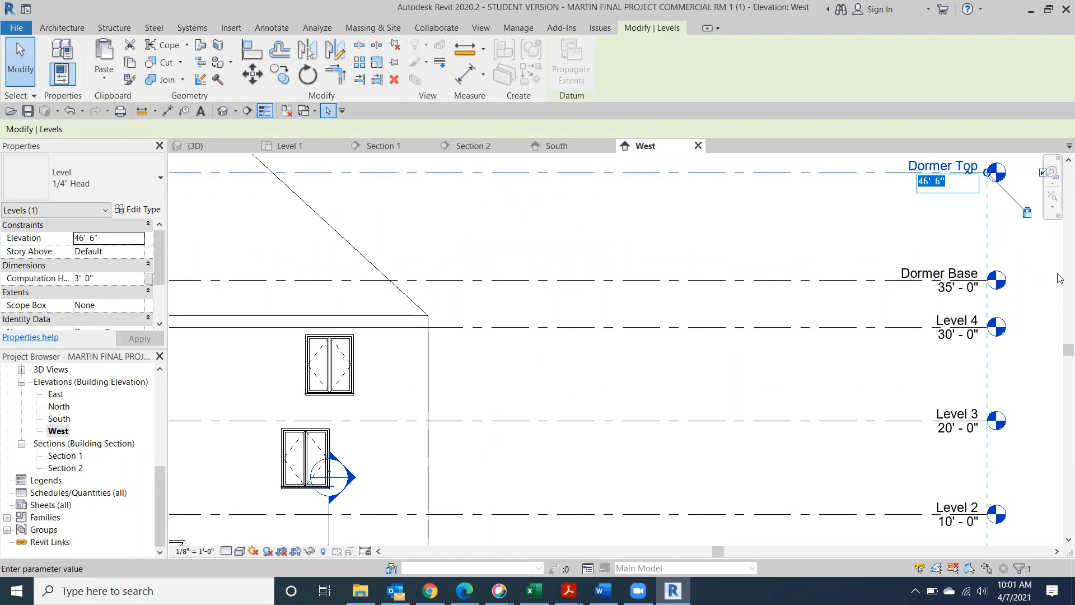
pyautogui.write('38')
pyautogui.press('Return')
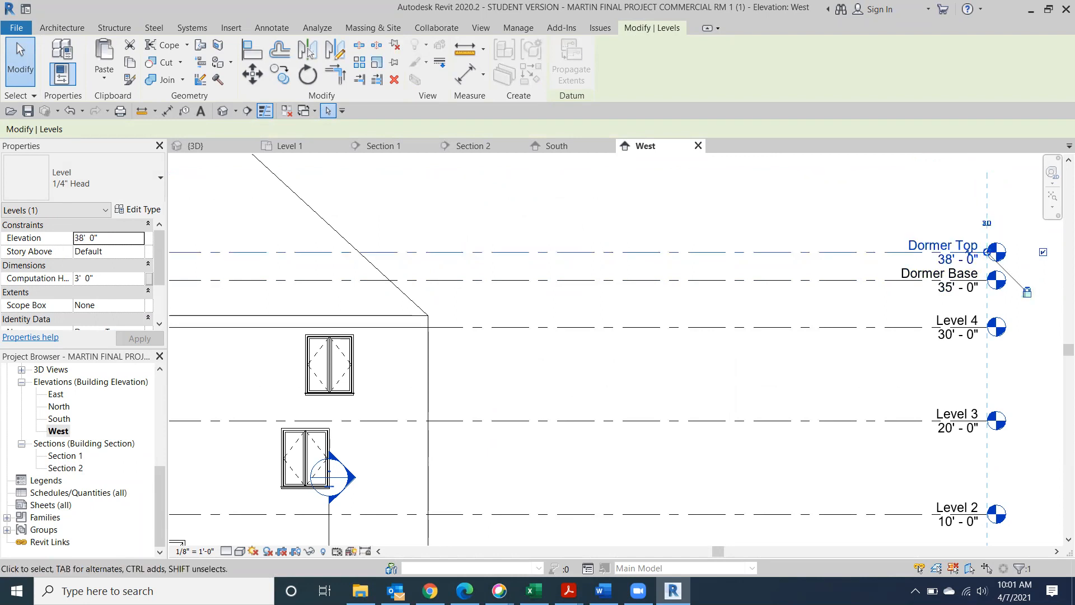
pyautogui.click(952, 261)
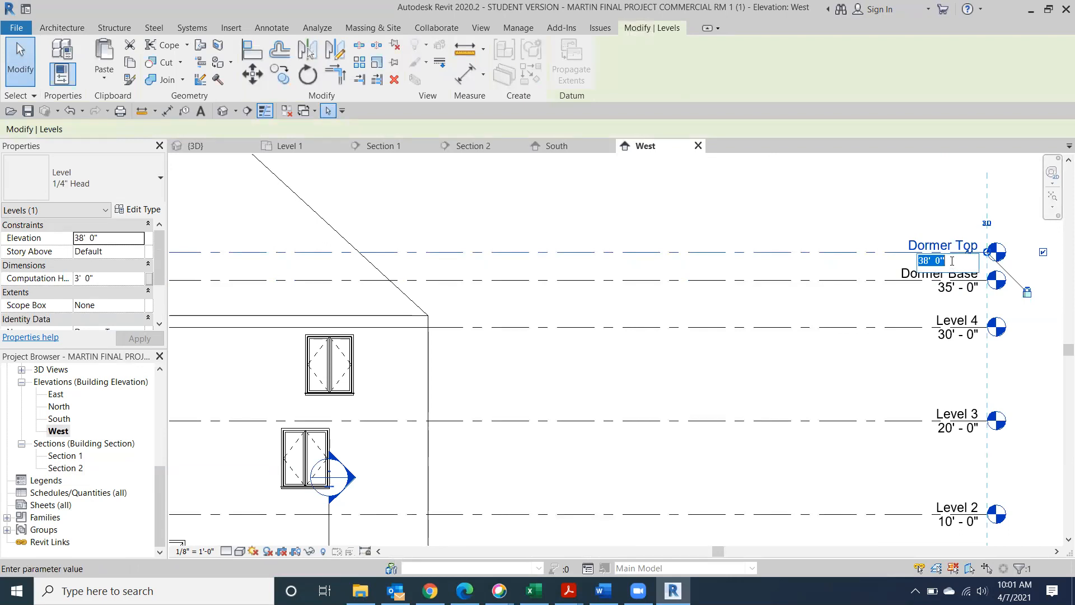
pyautogui.write('42')
pyautogui.press('Return')
pyautogui.scroll(-2, 662, 246)
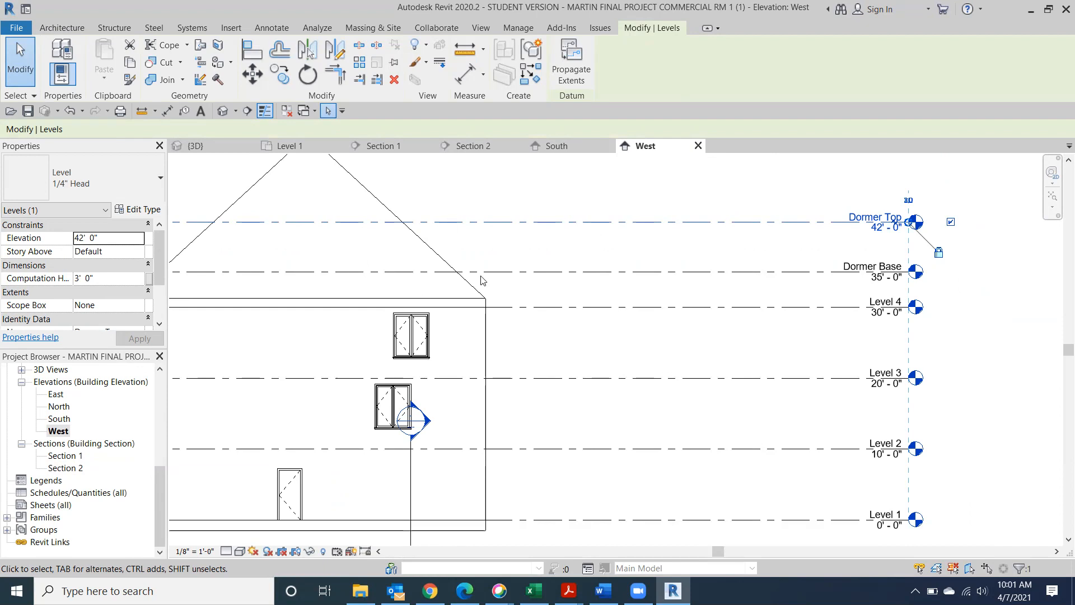
pyautogui.moveTo(555, 230); pyautogui.dragTo(627, 221, button='middle')
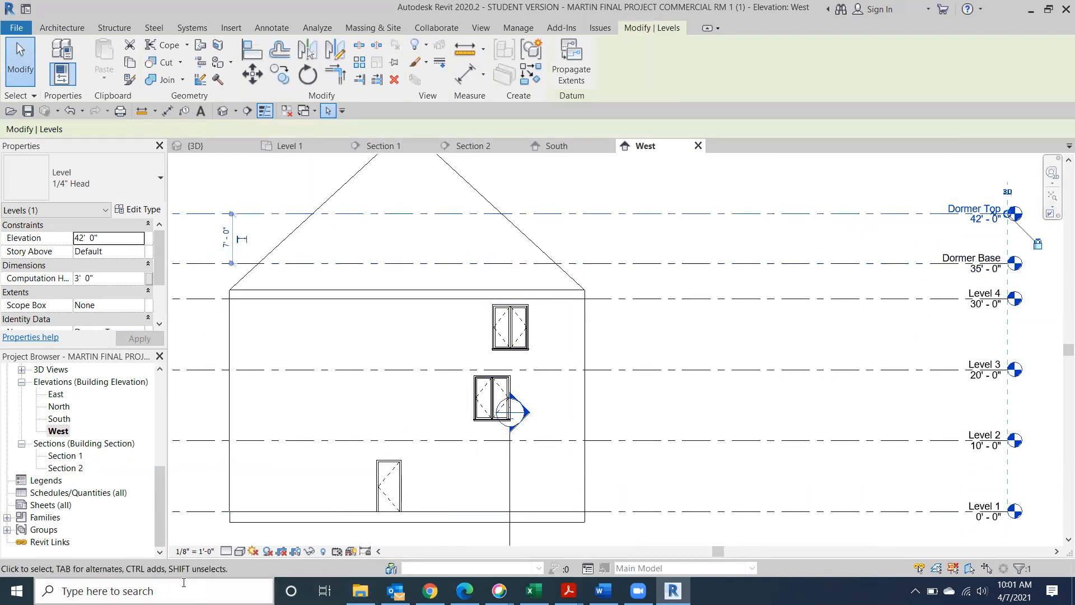
pyautogui.press('Escape')
pyautogui.moveTo(163, 529); pyautogui.dragTo(159, 398)
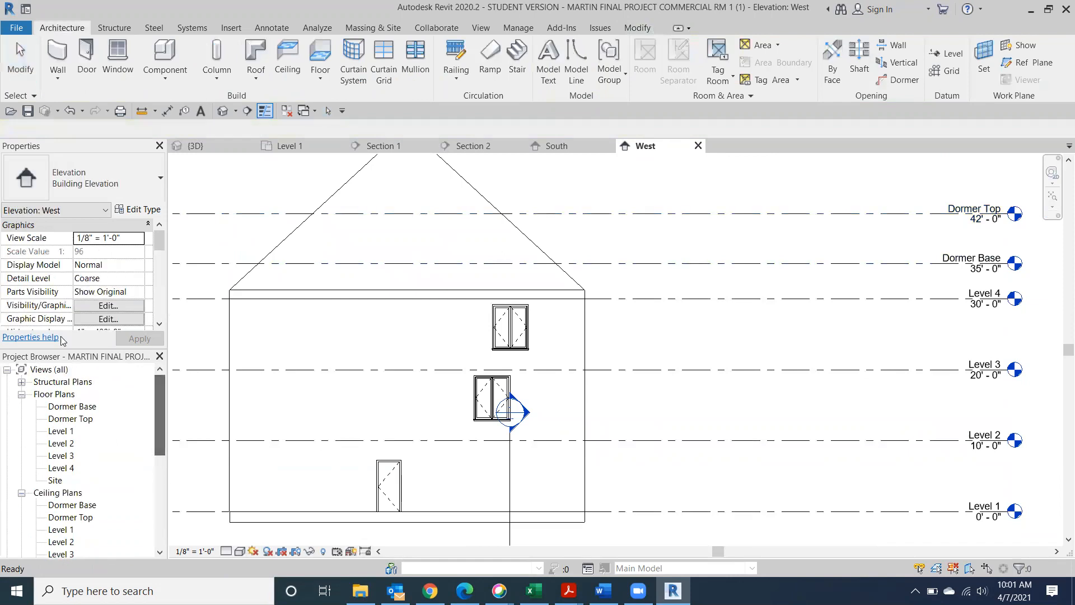
# Open the Dormer Base floor plan framed on the roof, then bring up Chrome's dormer images
pyautogui.doubleClick(78, 408)
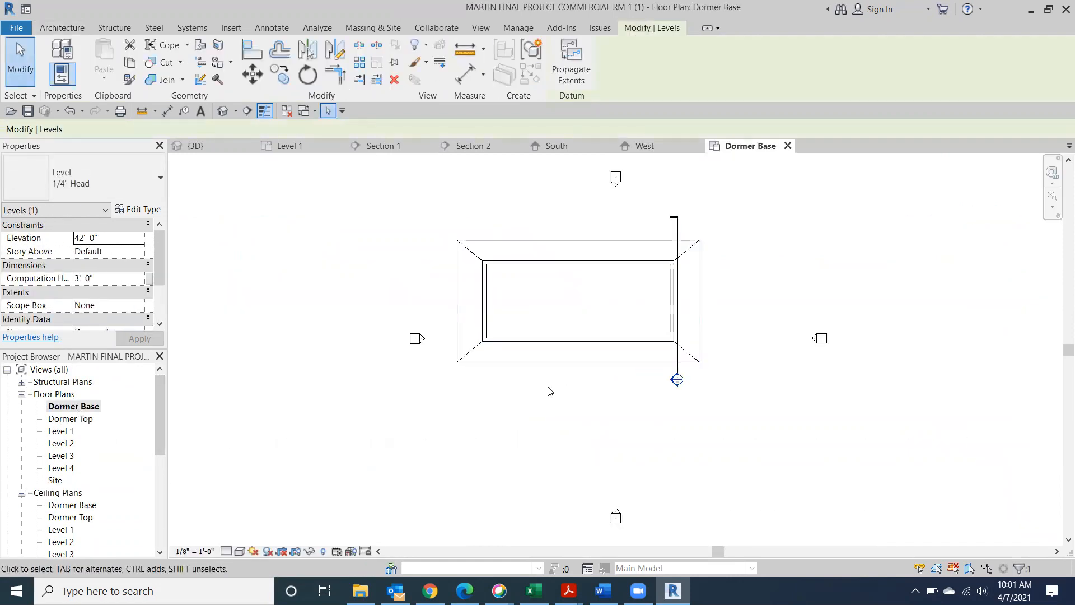
pyautogui.scroll(2, 543, 390)
pyautogui.moveTo(483, 331); pyautogui.dragTo(501, 435, button='middle')
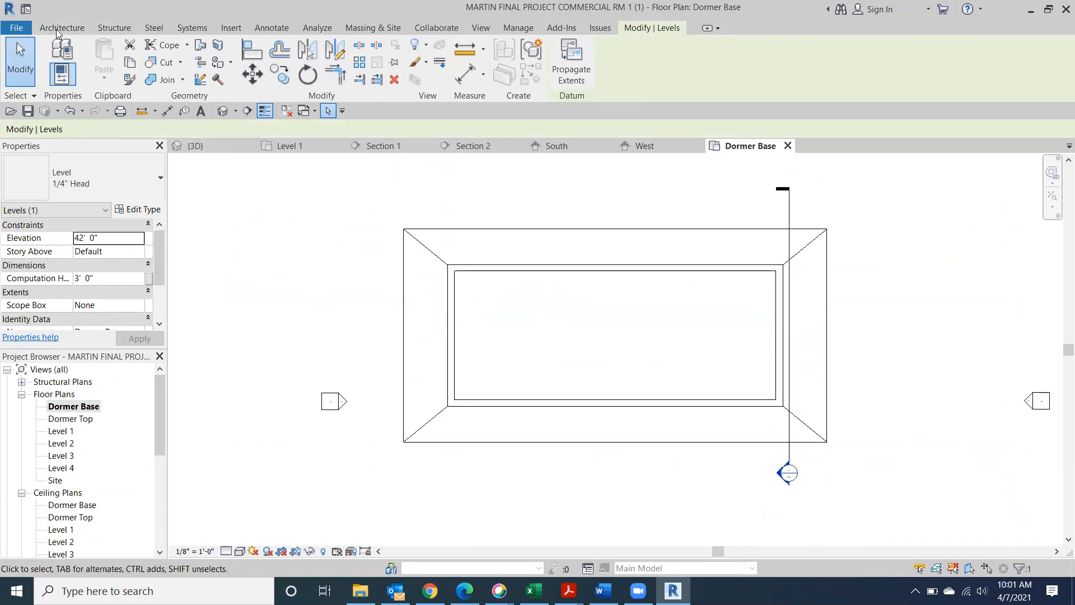
pyautogui.click(429, 591)
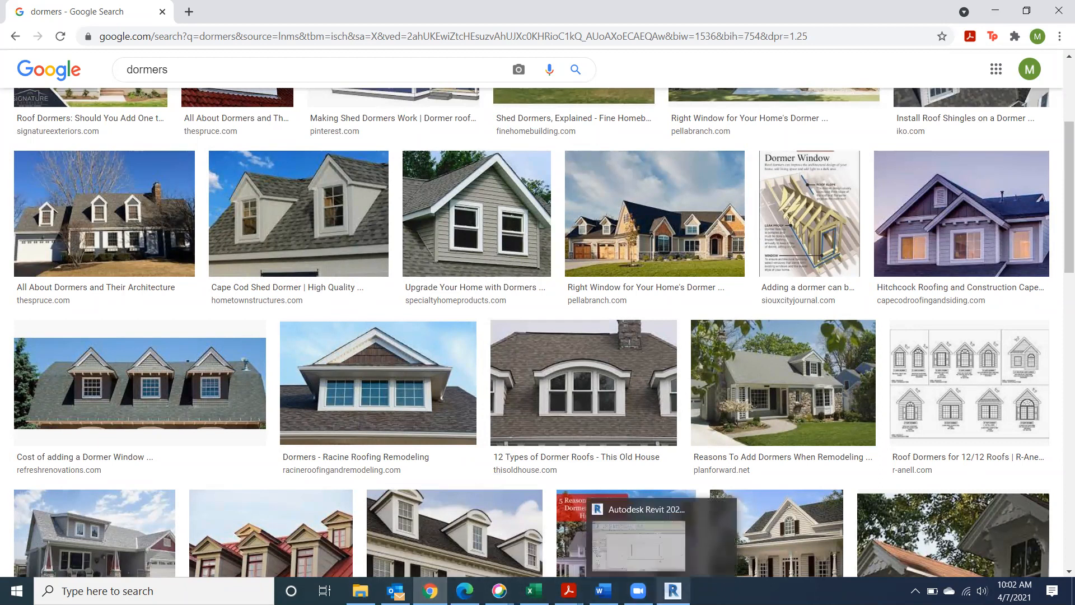
# Leave the Chrome dormer images and return to the Revit model's Dormer Base plan
pyautogui.click(673, 591)
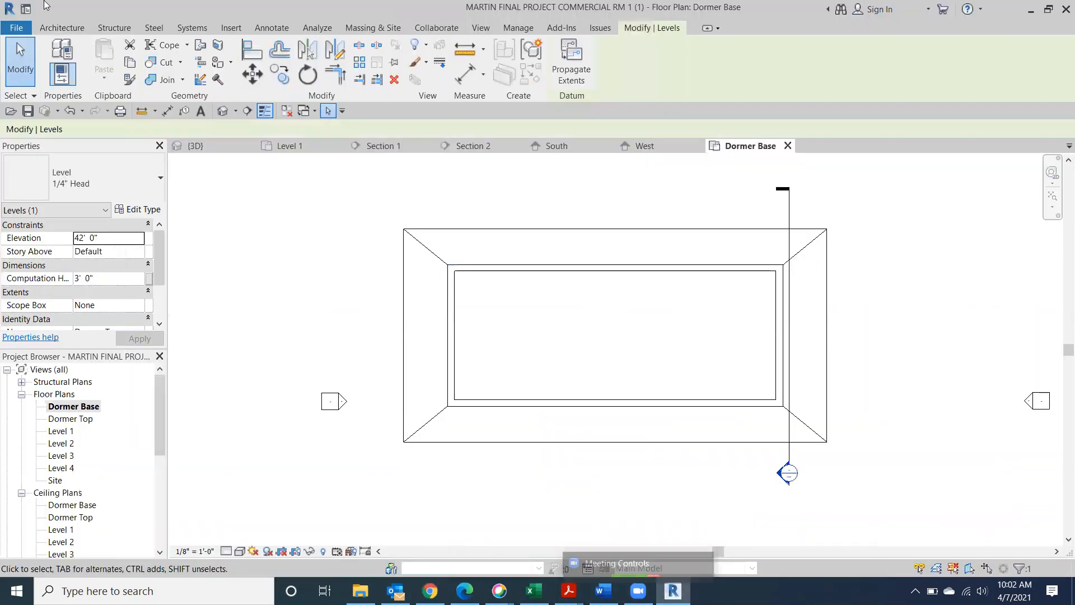
pyautogui.click(65, 28)
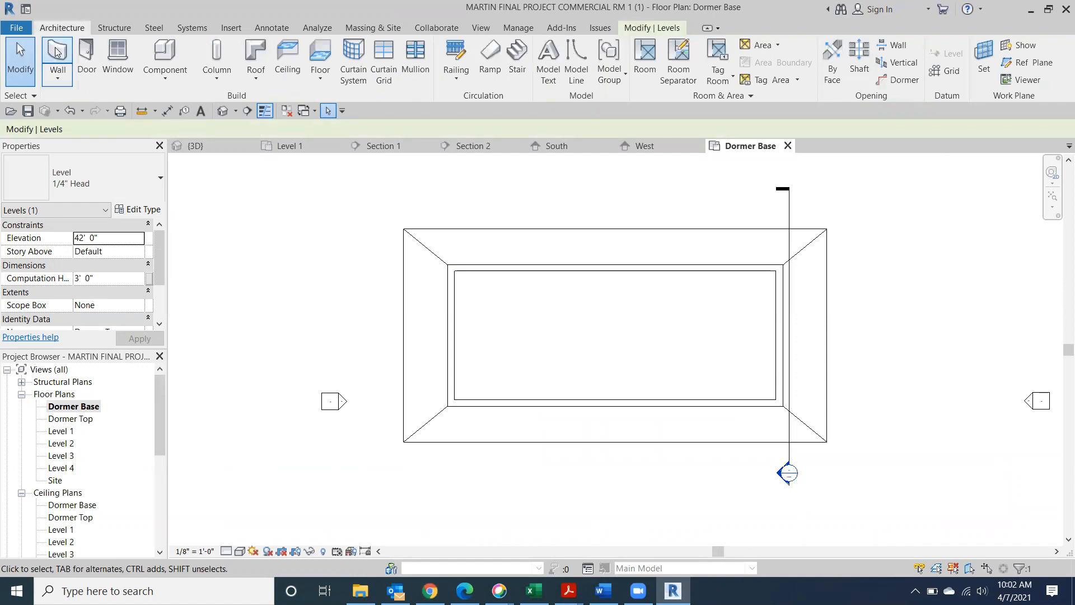
pyautogui.click(56, 52)
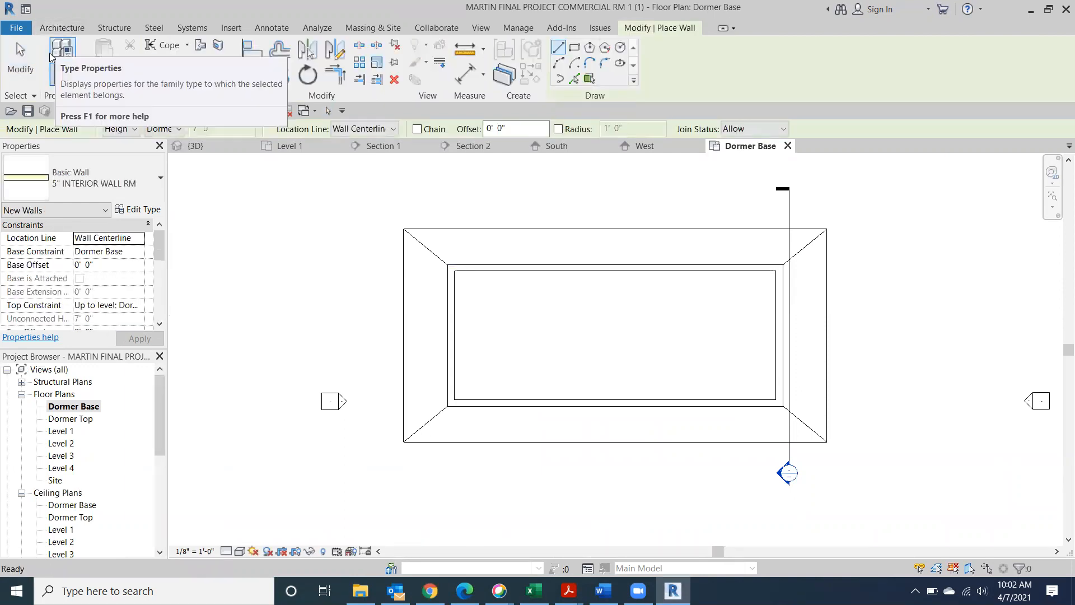
pyautogui.click(130, 171)
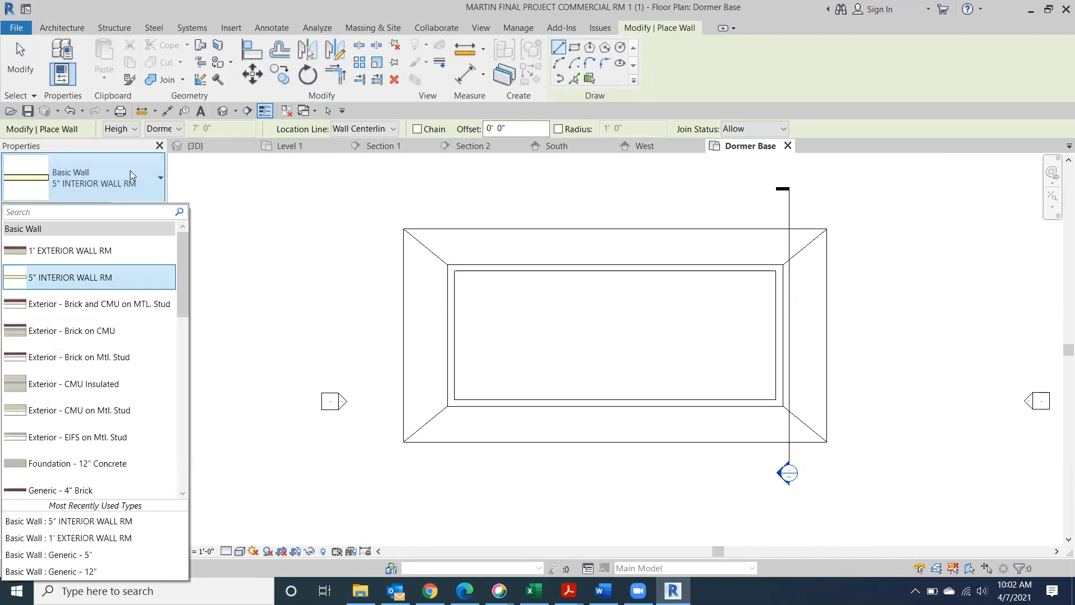
pyautogui.click(128, 271)
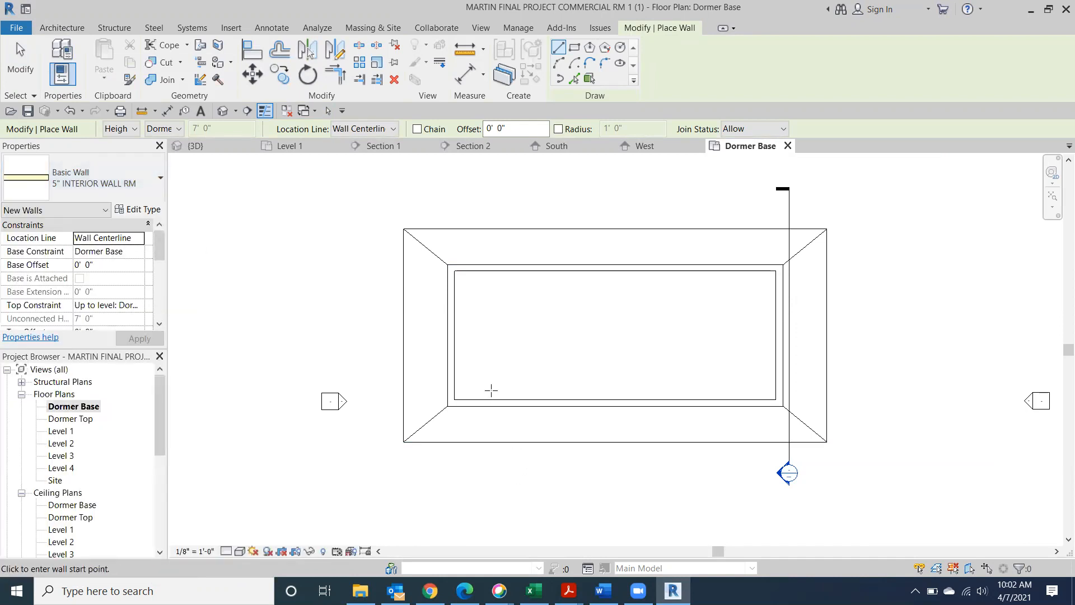
pyautogui.scroll(2, 485, 398)
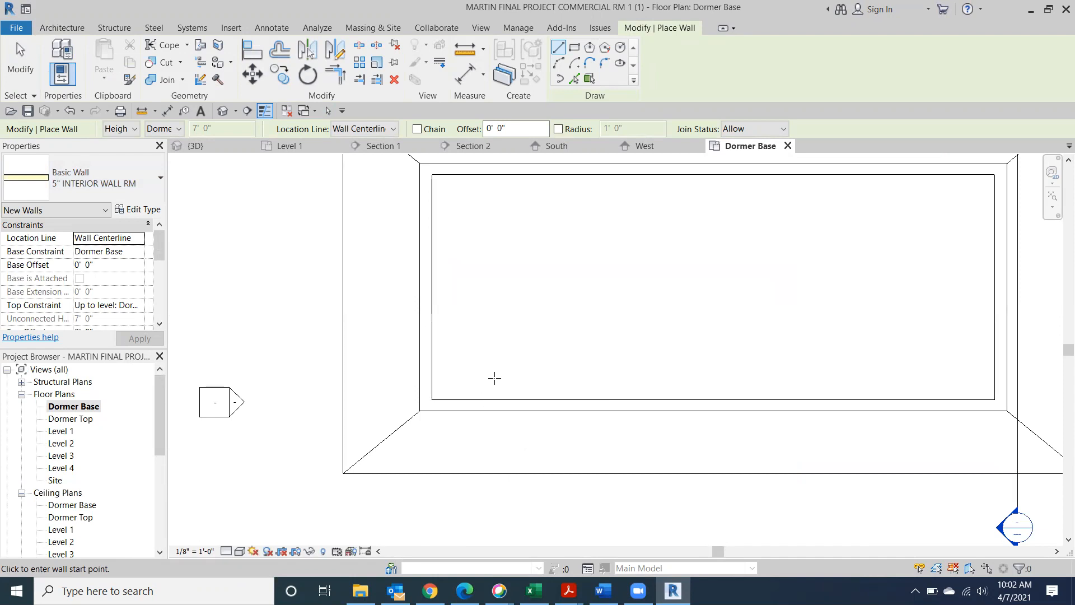
pyautogui.click(494, 377)
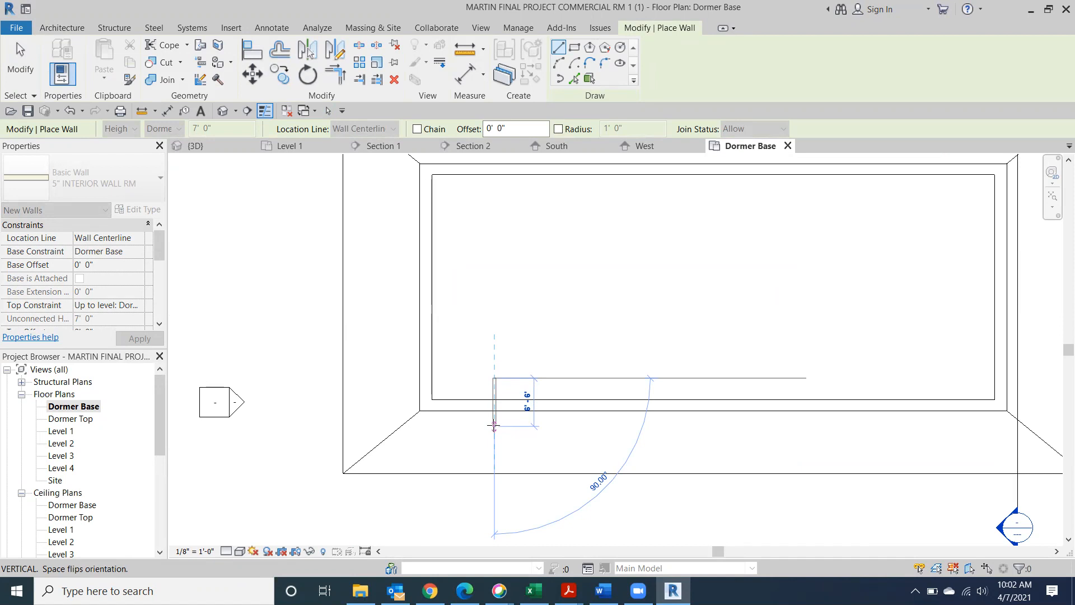
pyautogui.press('Escape')
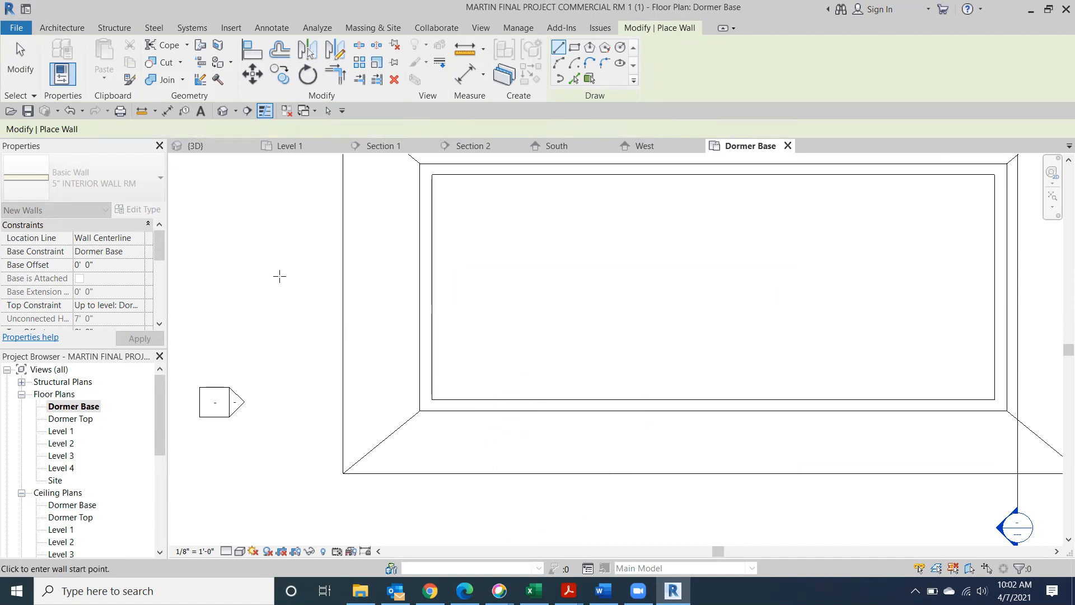
pyautogui.press('Escape')
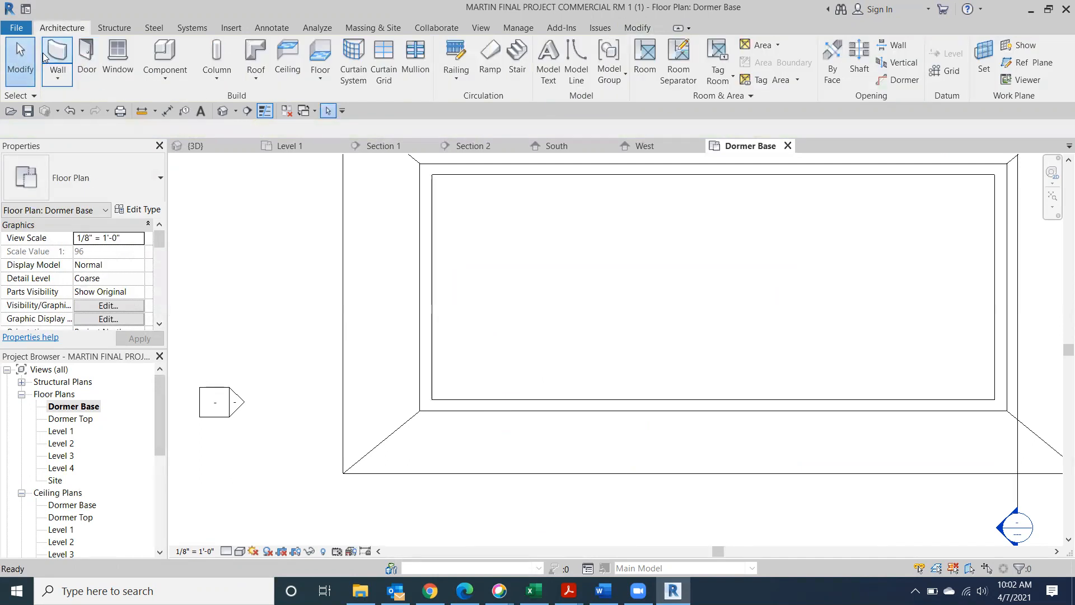
# Draw three 1' EXTERIOR WALL RM dormer walls forming a 9' 0" wide U-shape
pyautogui.click(46, 56)
pyautogui.click(160, 177)
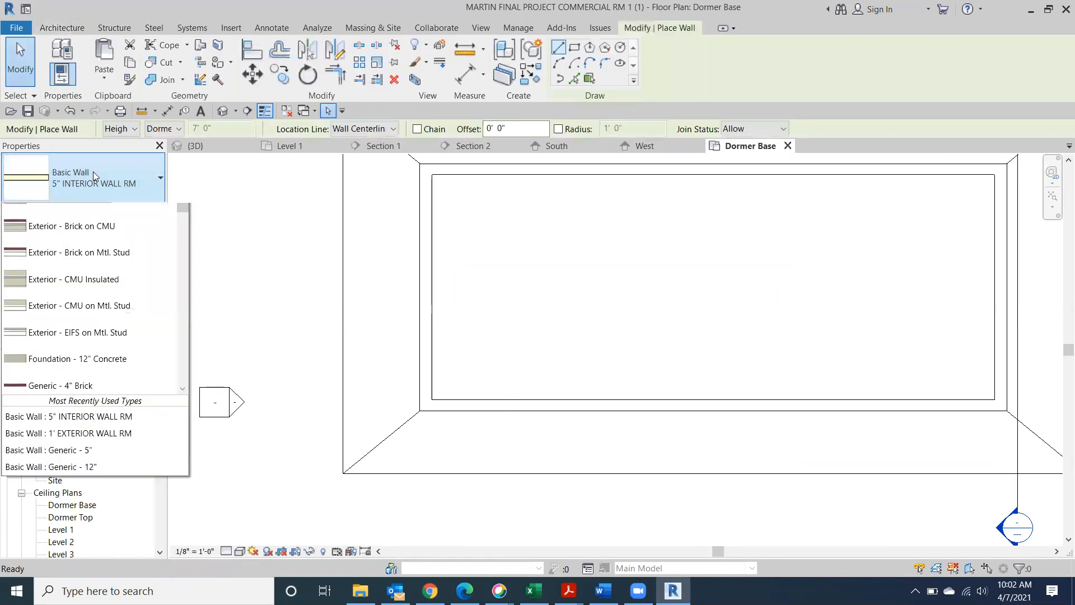
pyautogui.click(93, 250)
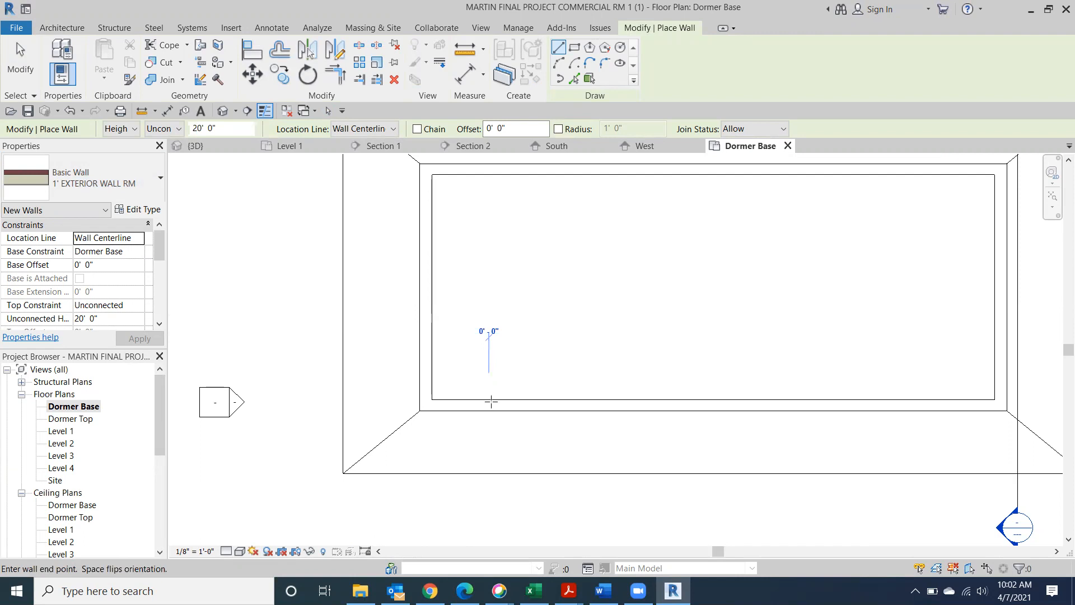
pyautogui.click(488, 377)
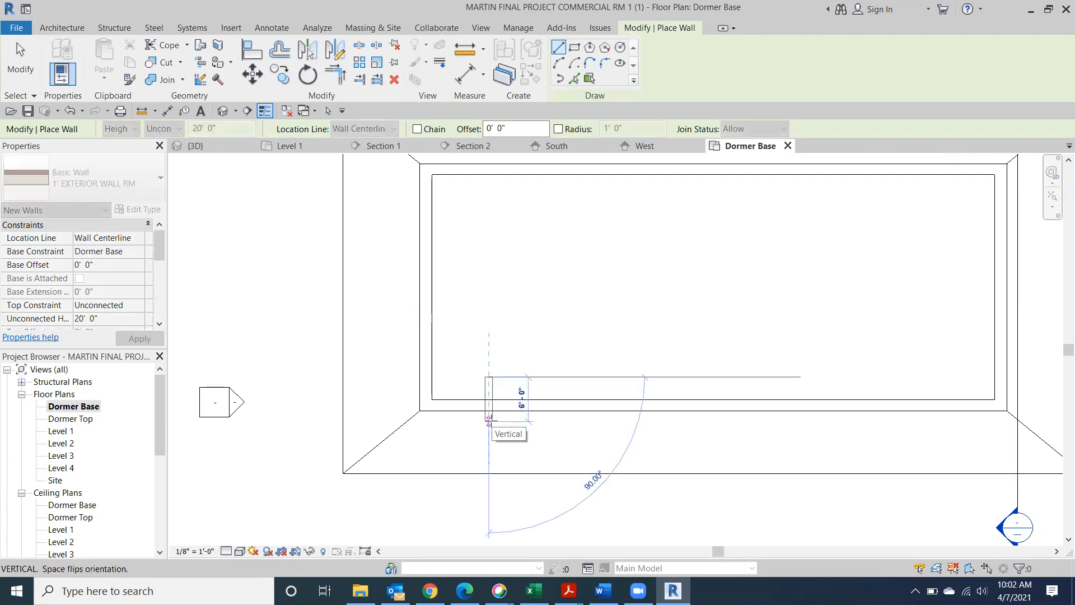
pyautogui.click(488, 421)
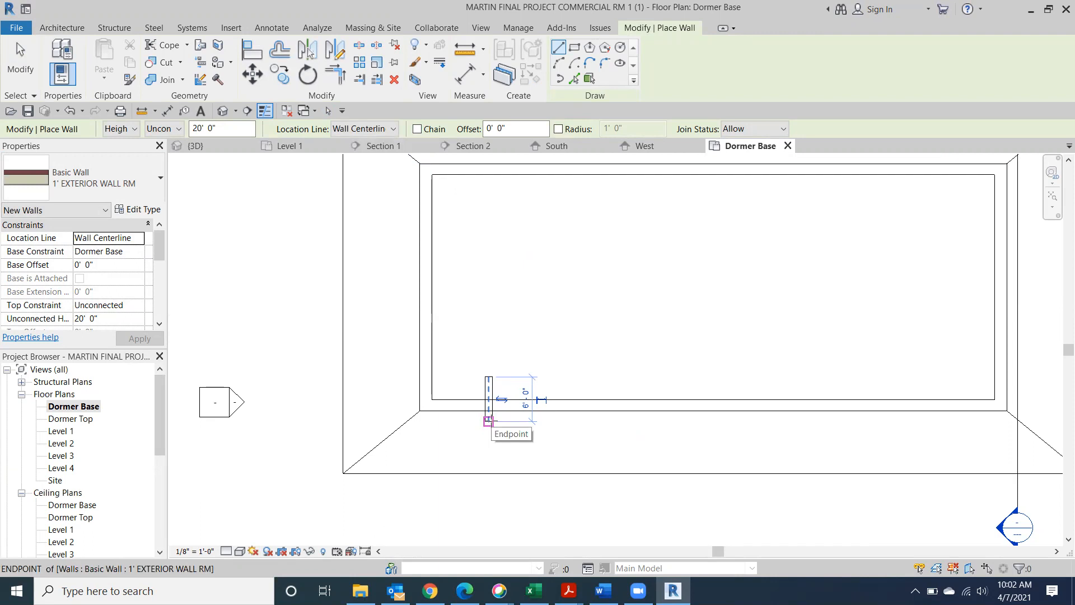
pyautogui.click(489, 421)
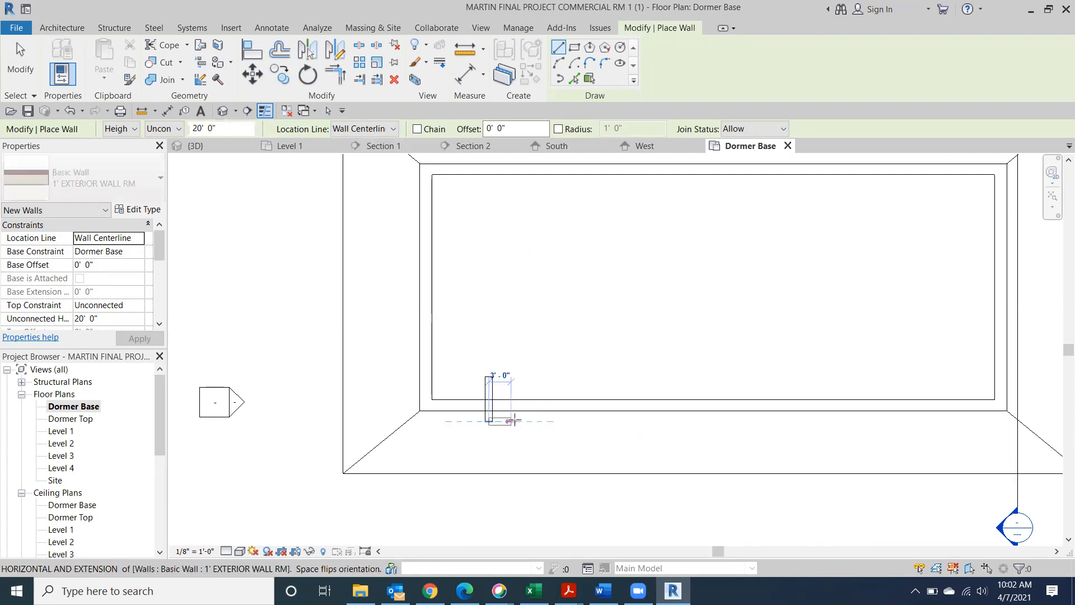
pyautogui.click(556, 421)
pyautogui.click(555, 421)
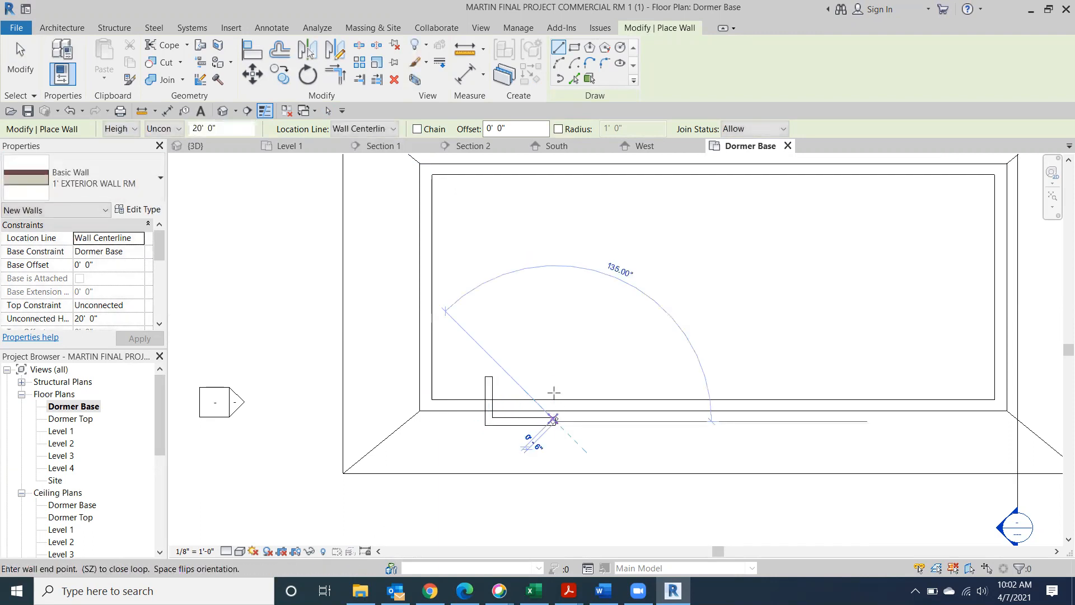
pyautogui.click(556, 377)
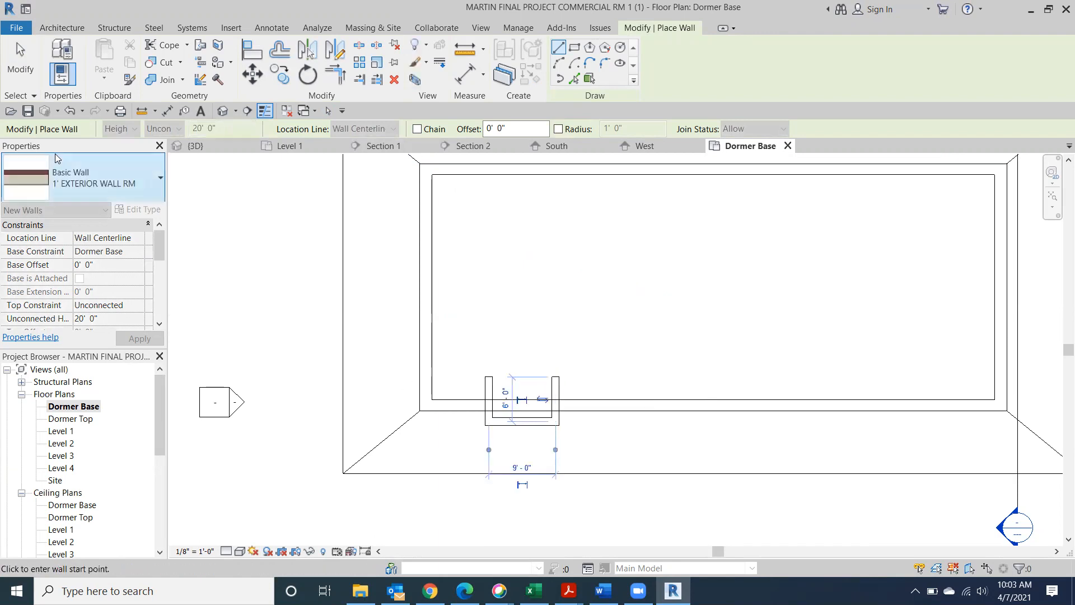
pyautogui.click(28, 77)
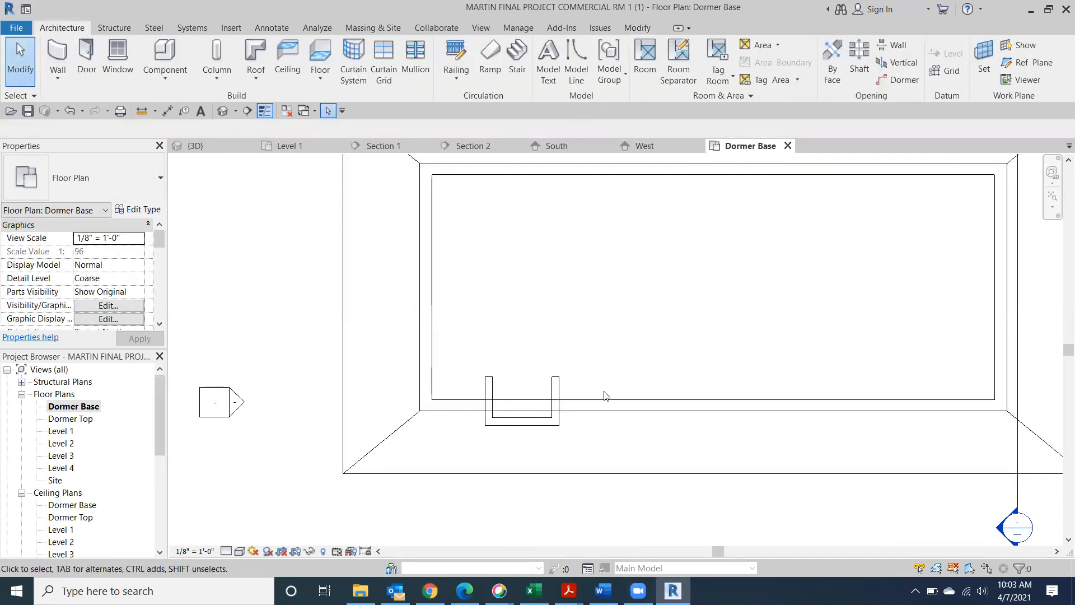
pyautogui.click(223, 111)
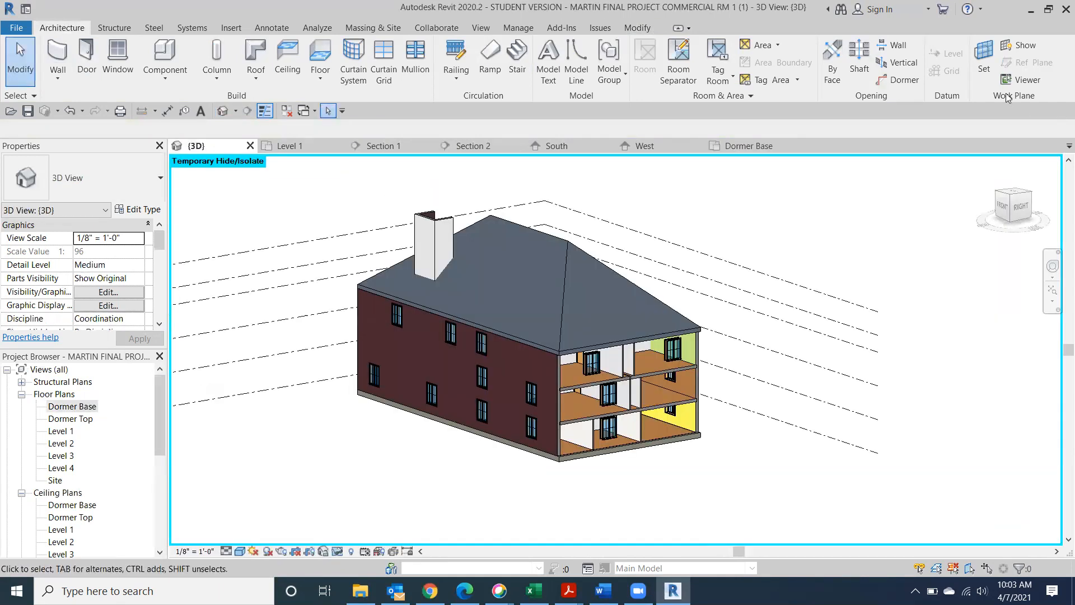
pyautogui.click(1021, 207)
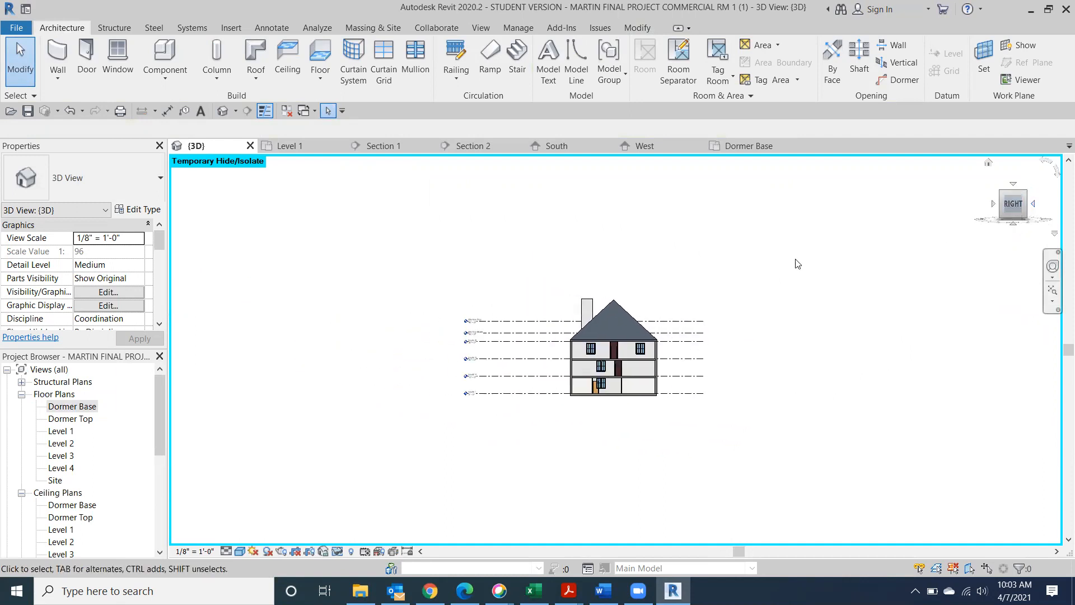
pyautogui.click(1002, 206)
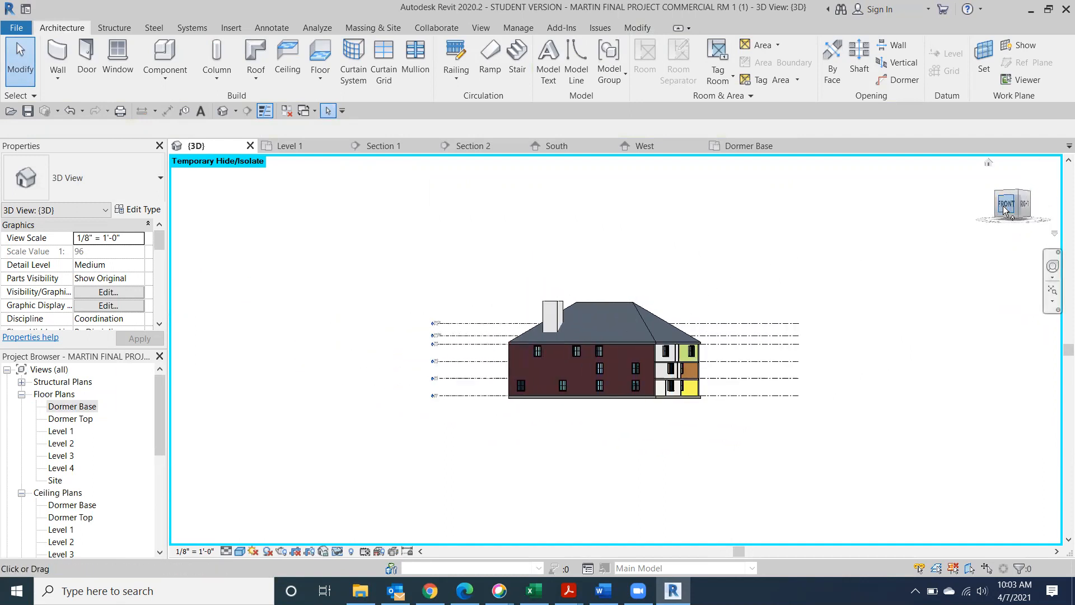
pyautogui.click(1003, 206)
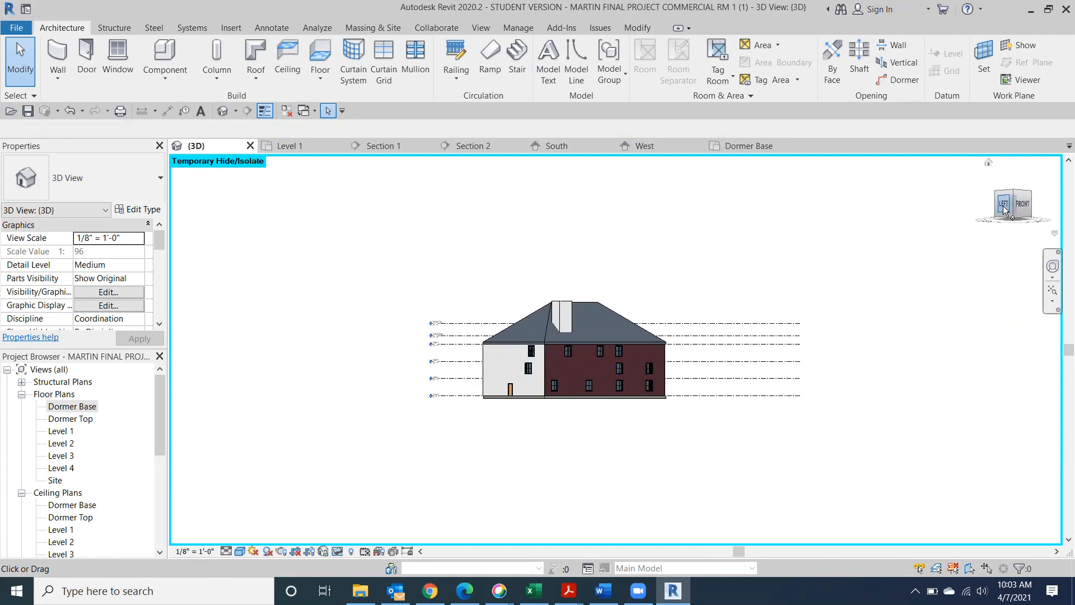
pyautogui.click(1003, 206)
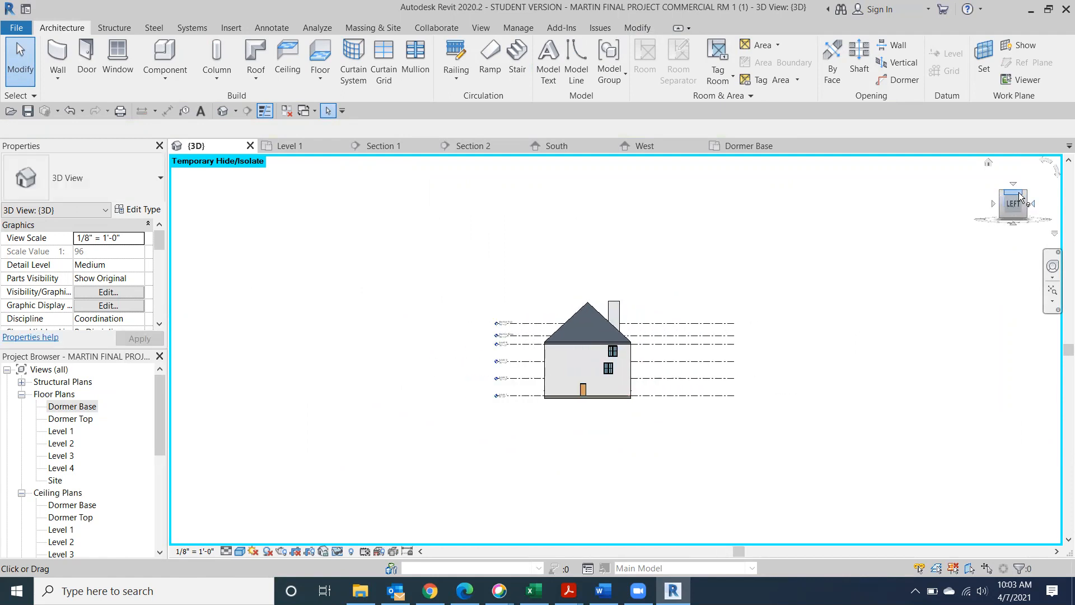
pyautogui.click(1019, 194)
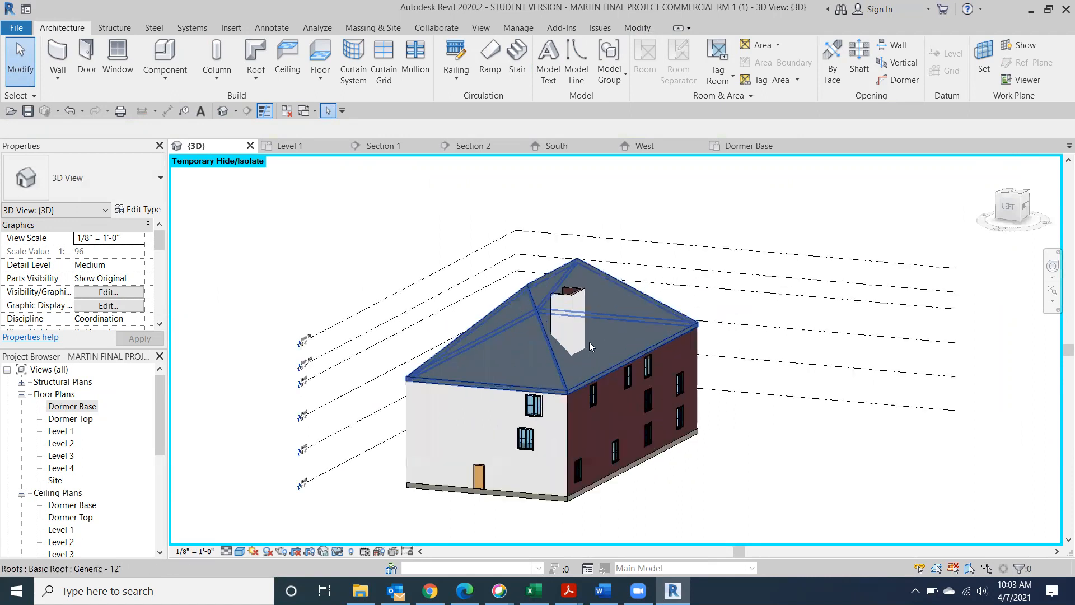
pyautogui.scroll(6, 577, 345)
pyautogui.click(563, 349)
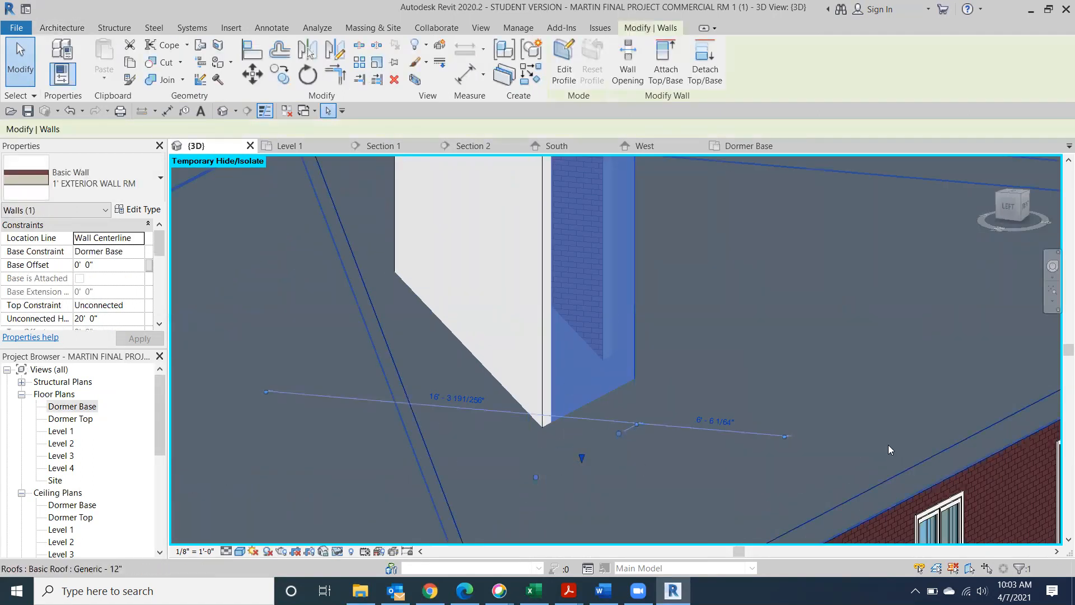
pyautogui.click(1017, 215)
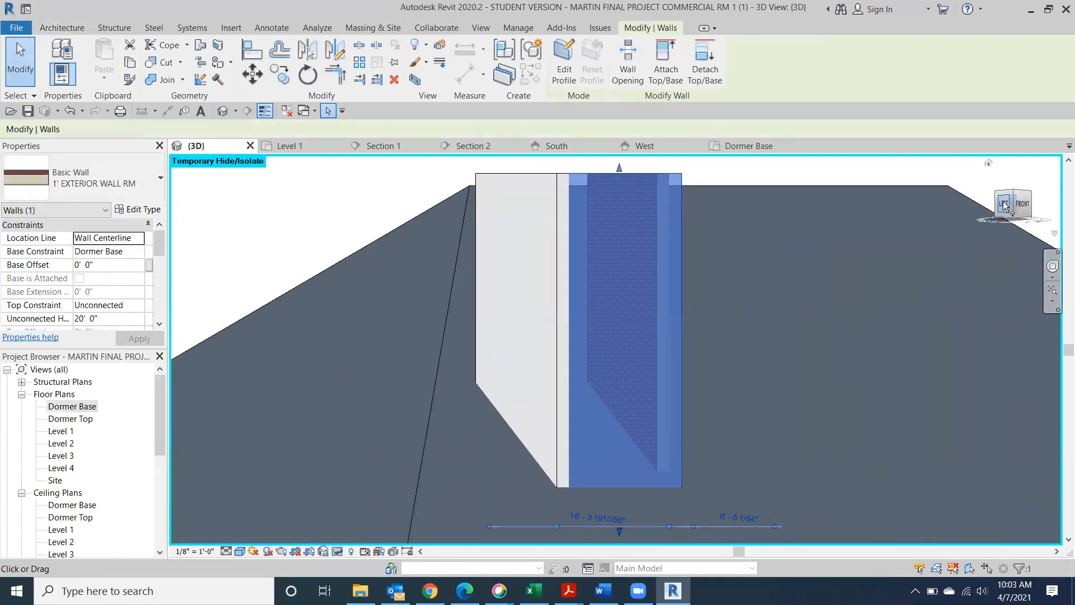
pyautogui.click(1004, 205)
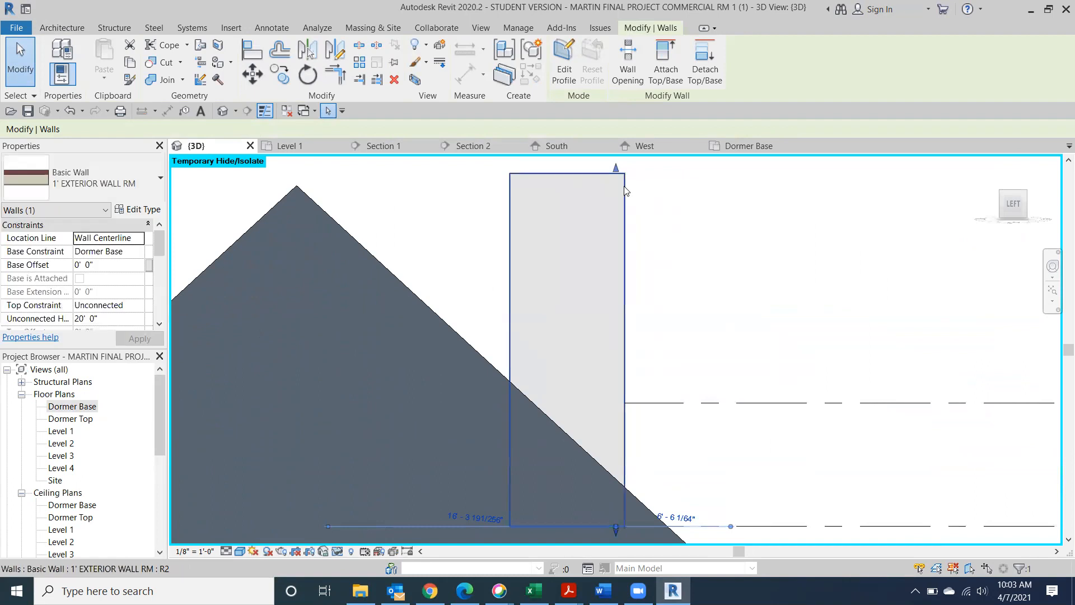
pyautogui.moveTo(1017, 199); pyautogui.dragTo(1016, 247)
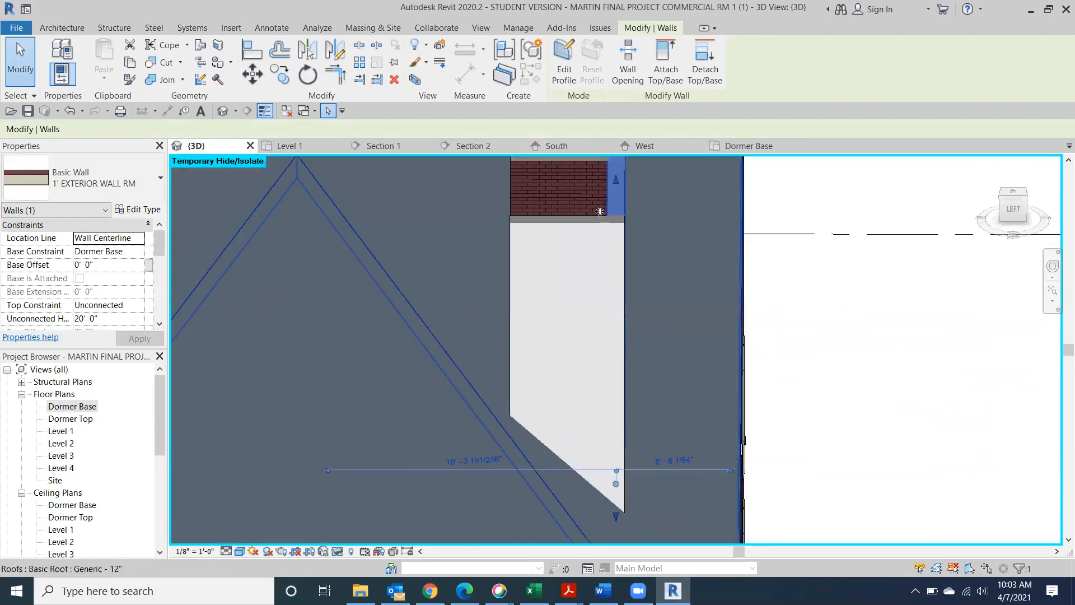
pyautogui.moveTo(626, 197); pyautogui.dragTo(684, 206)
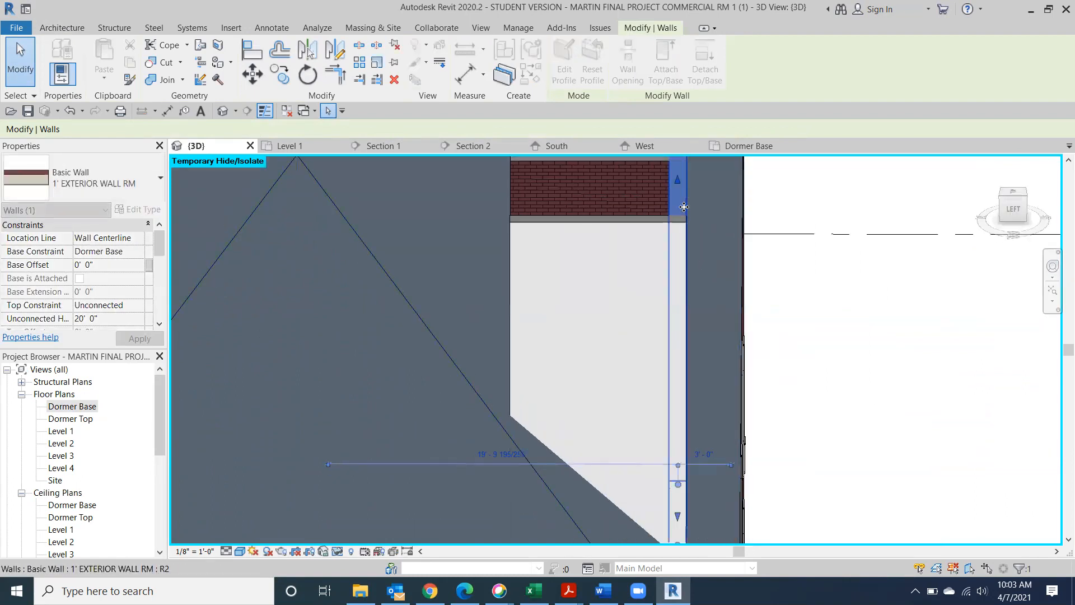
pyautogui.moveTo(680, 197); pyautogui.dragTo(718, 200)
pyautogui.moveTo(821, 369); pyautogui.dragTo(795, 121, button='middle')
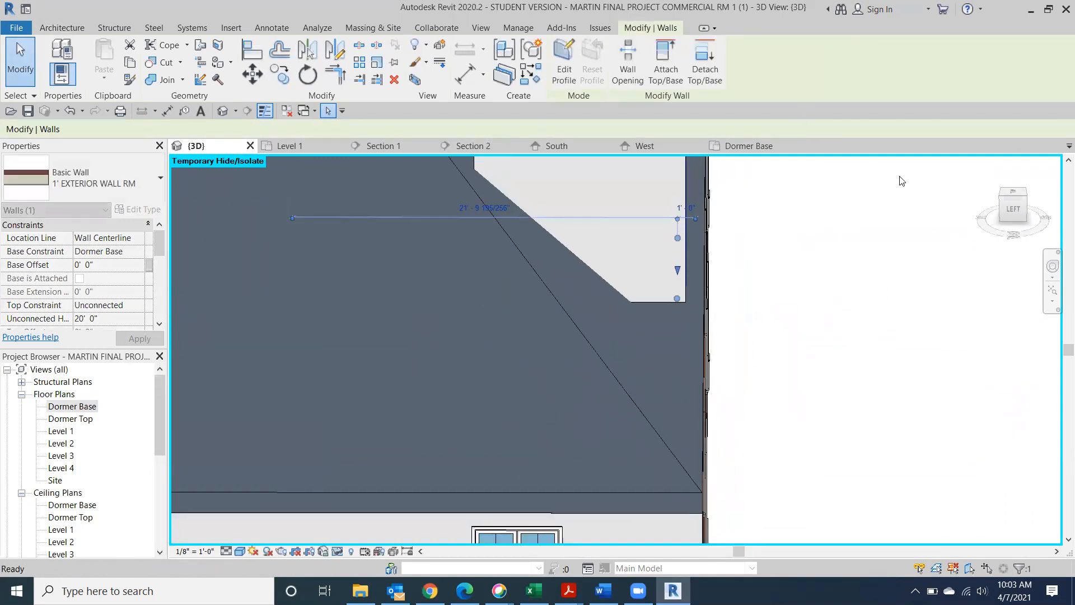
pyautogui.click(1013, 207)
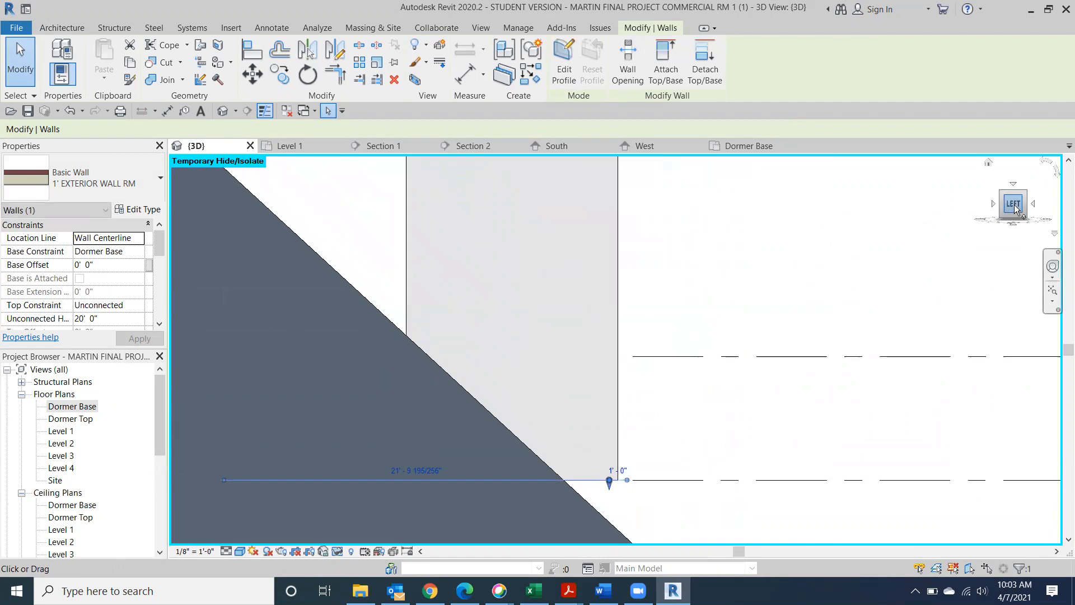
pyautogui.moveTo(749, 508); pyautogui.dragTo(737, 329, button='middle')
pyautogui.scroll(-2, 727, 334)
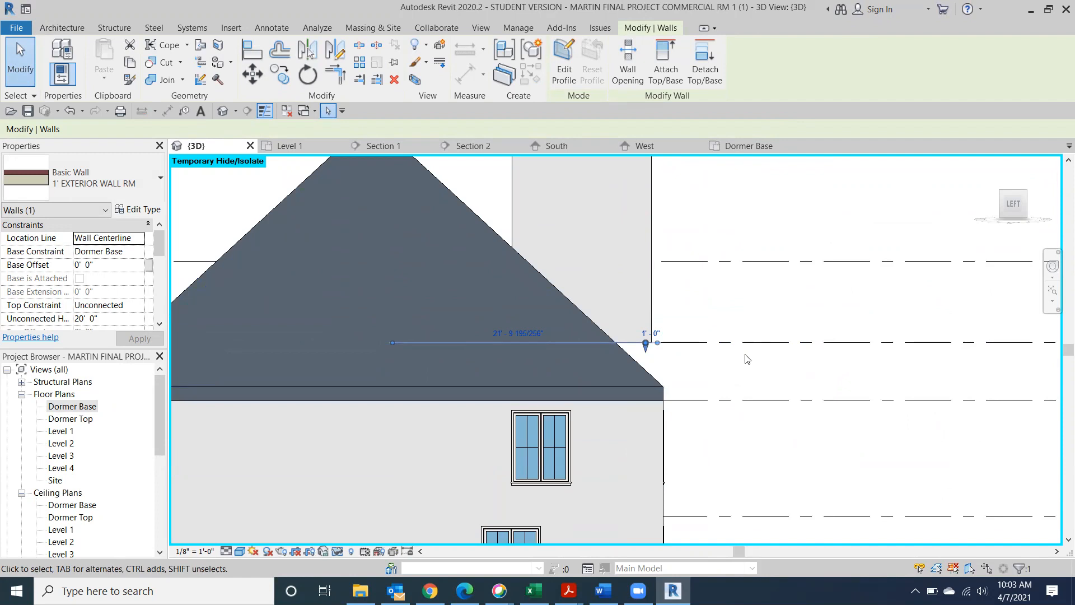
pyautogui.click(67, 110)
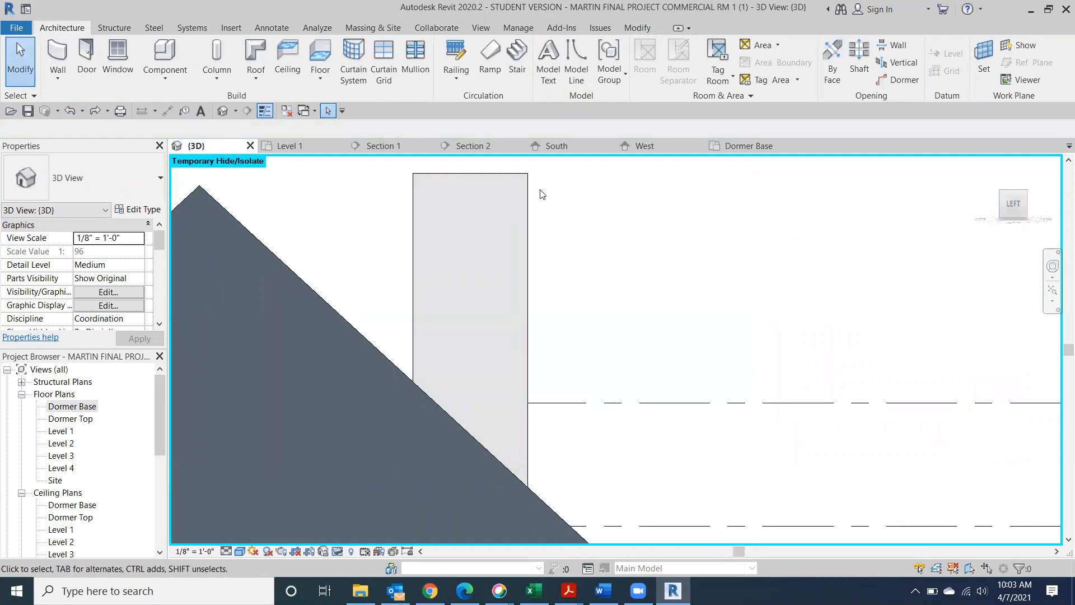
pyautogui.click(525, 191)
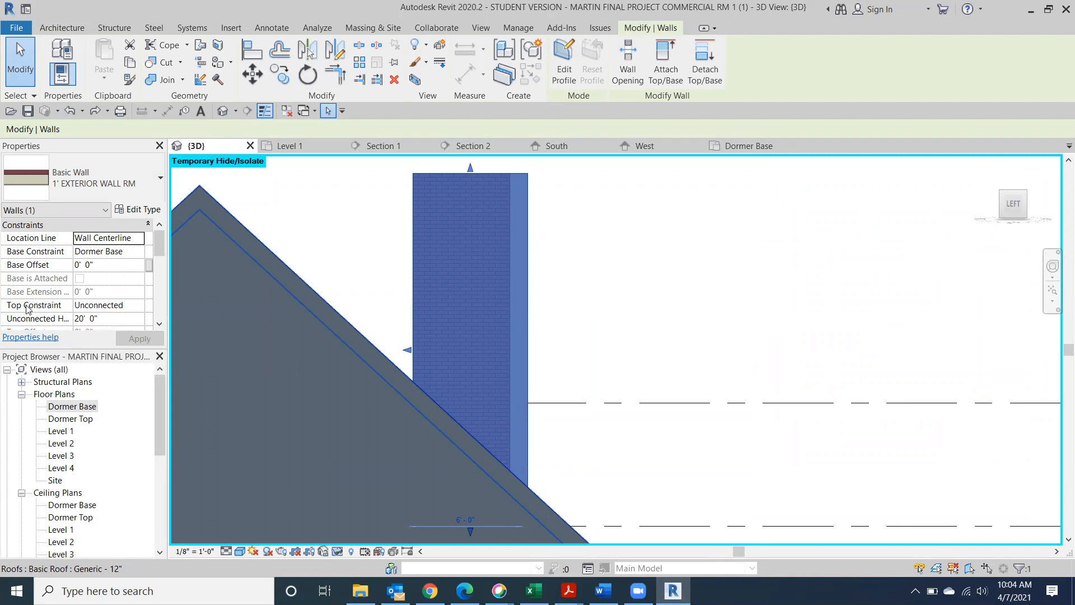
pyautogui.click(139, 307)
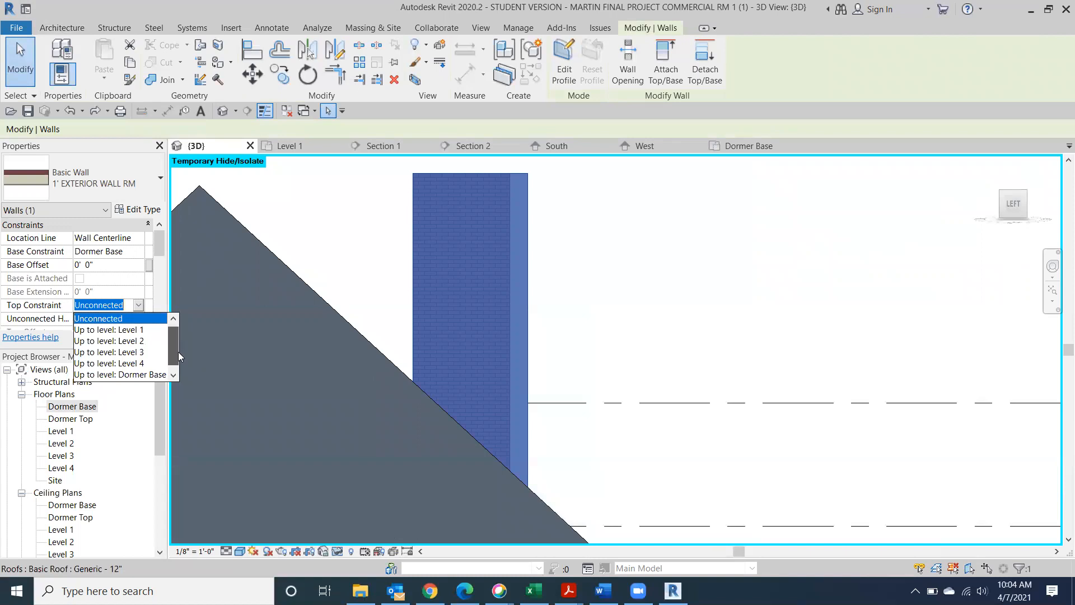
pyautogui.scroll(-1, 178, 352)
pyautogui.click(162, 374)
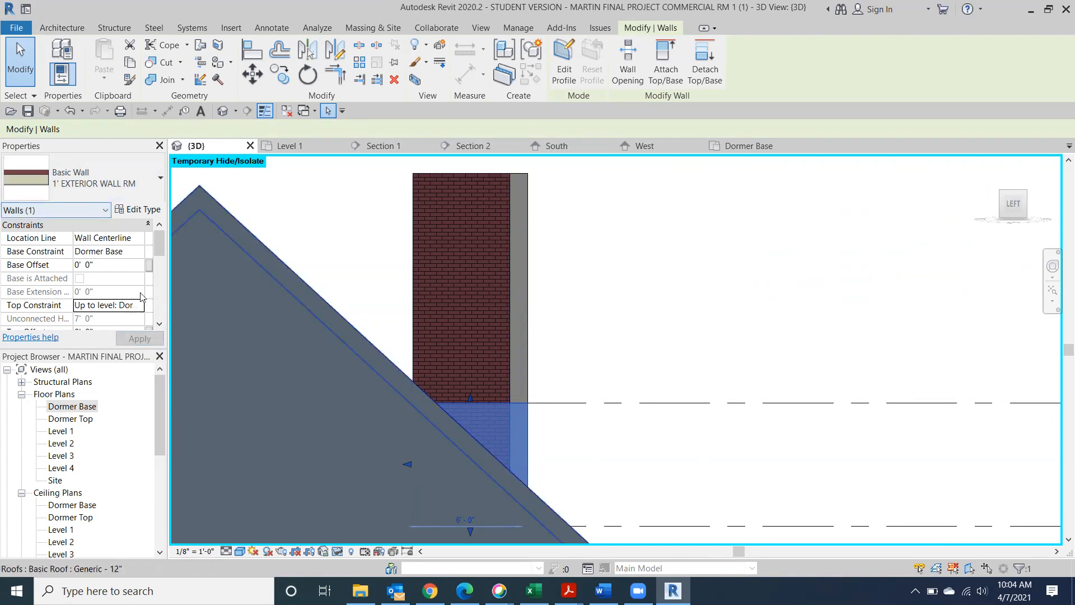
pyautogui.click(70, 111)
pyautogui.click(874, 403)
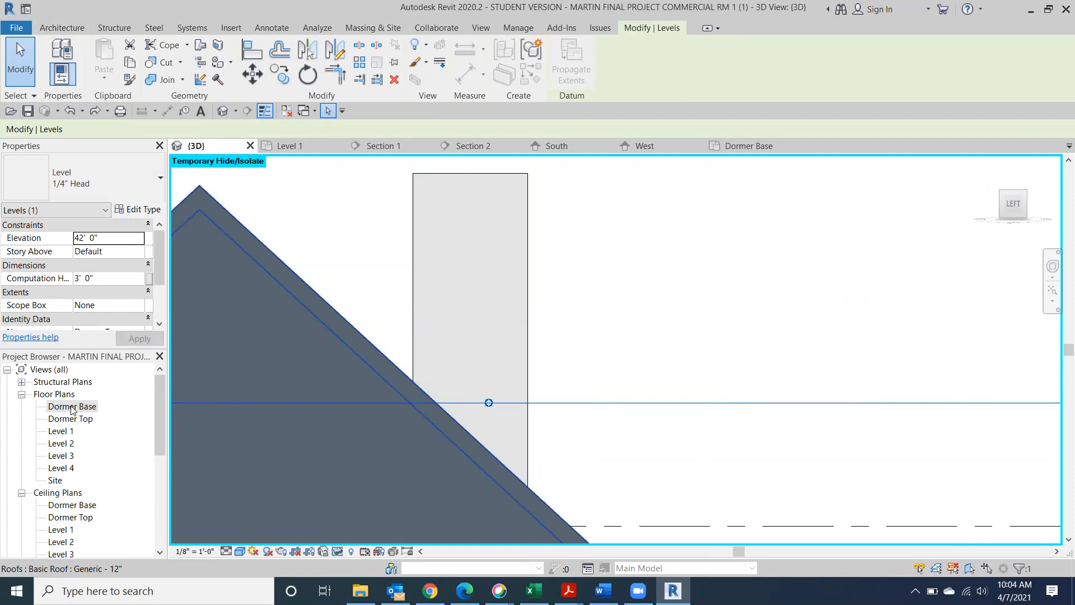
# On the Dormer Base plan, flip the left dormer wall's orientation and recentre the view
pyautogui.doubleClick(71, 407)
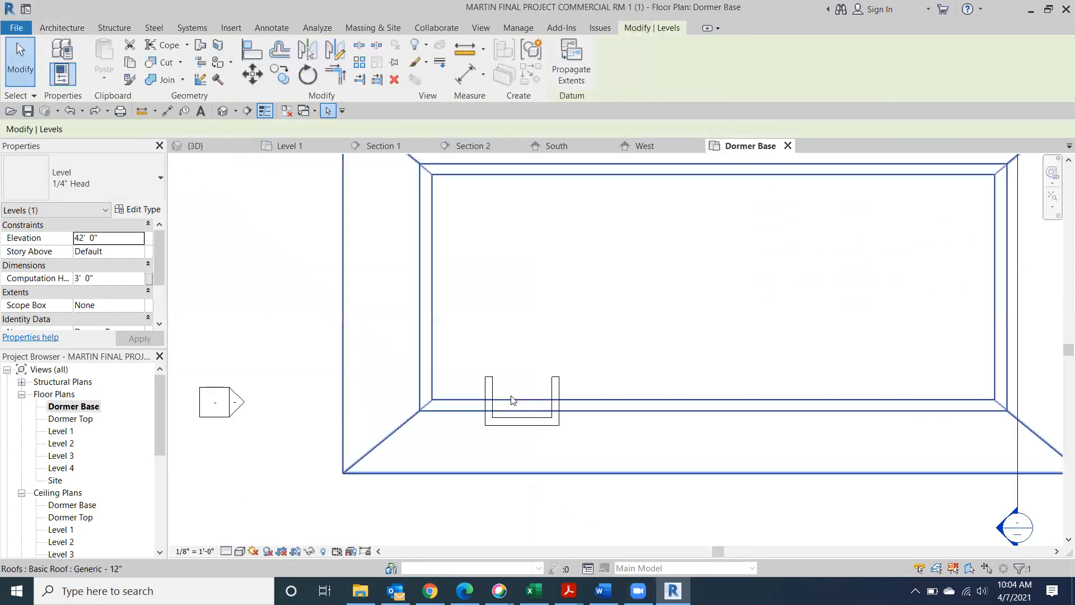
pyautogui.scroll(3, 492, 421)
pyautogui.click(489, 392)
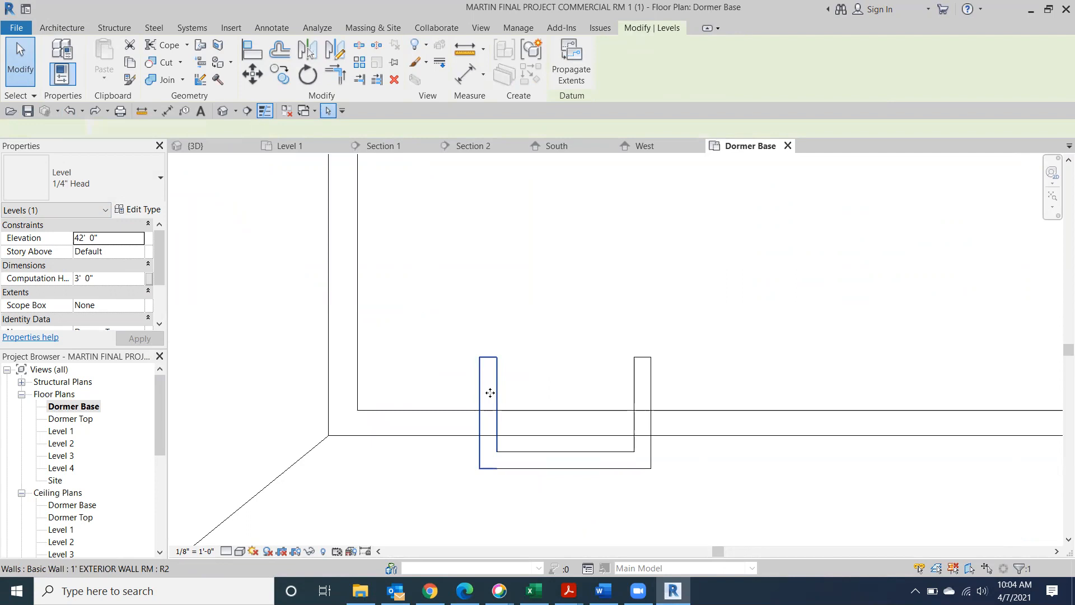
pyautogui.click(507, 430)
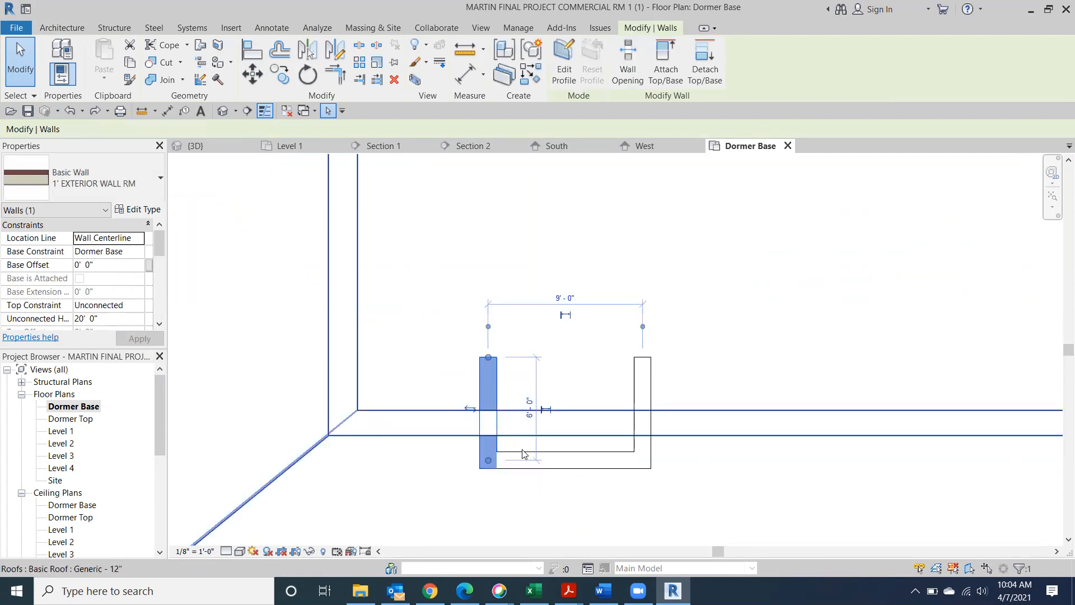
pyautogui.click(570, 472)
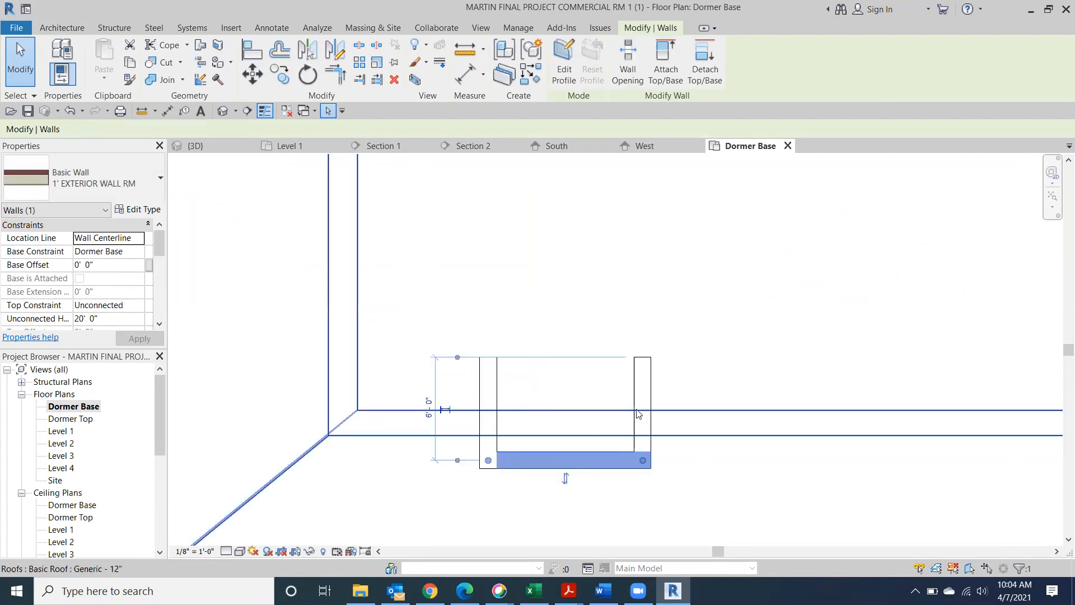
pyautogui.click(639, 390)
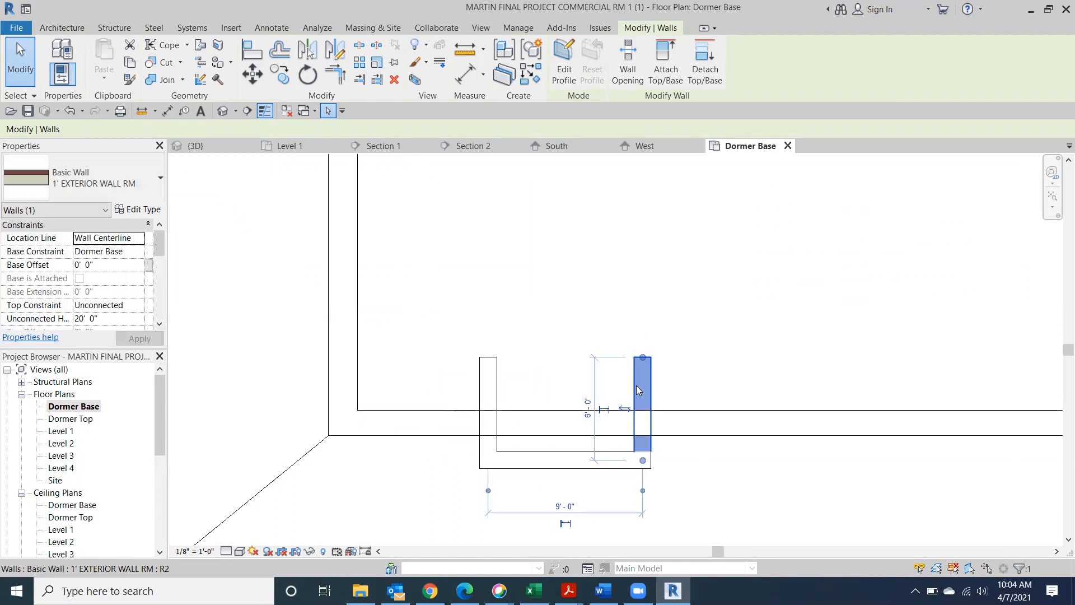
pyautogui.moveTo(395, 275); pyautogui.dragTo(628, 145, button='middle')
pyautogui.press('Escape')
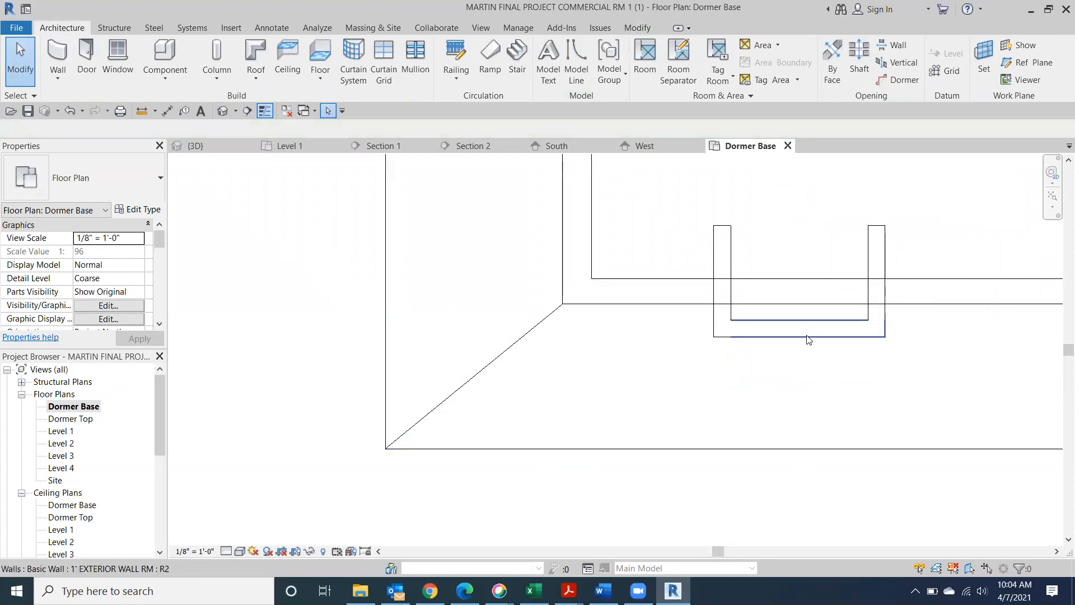
pyautogui.moveTo(807, 339); pyautogui.dragTo(621, 420, button='middle')
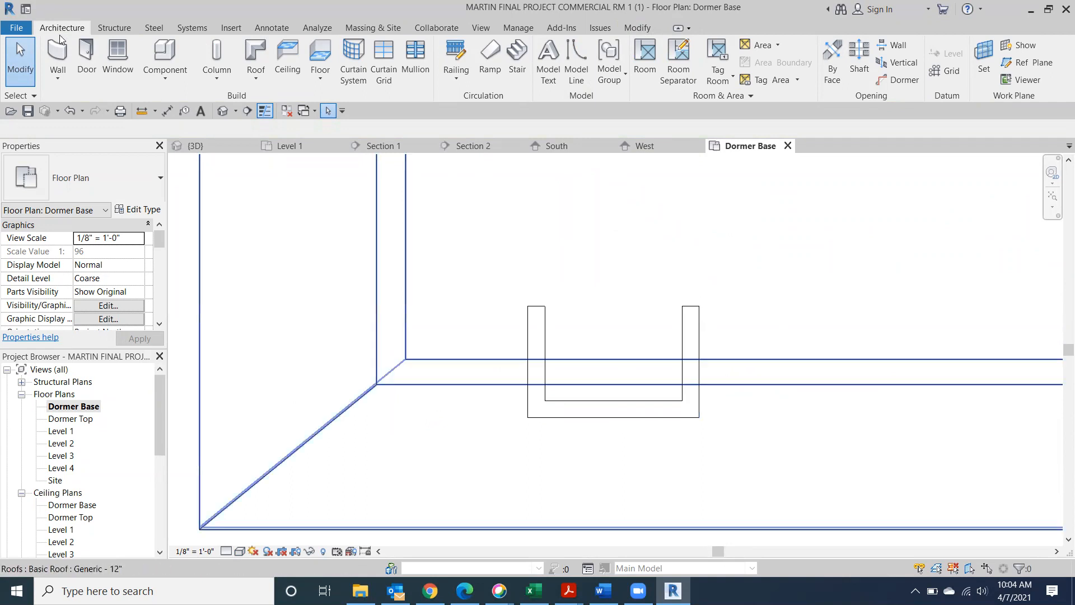
# Start a Generic - 9" roof footprint with 1' 0" overhang along the three dormer walls
pyautogui.click(262, 54)
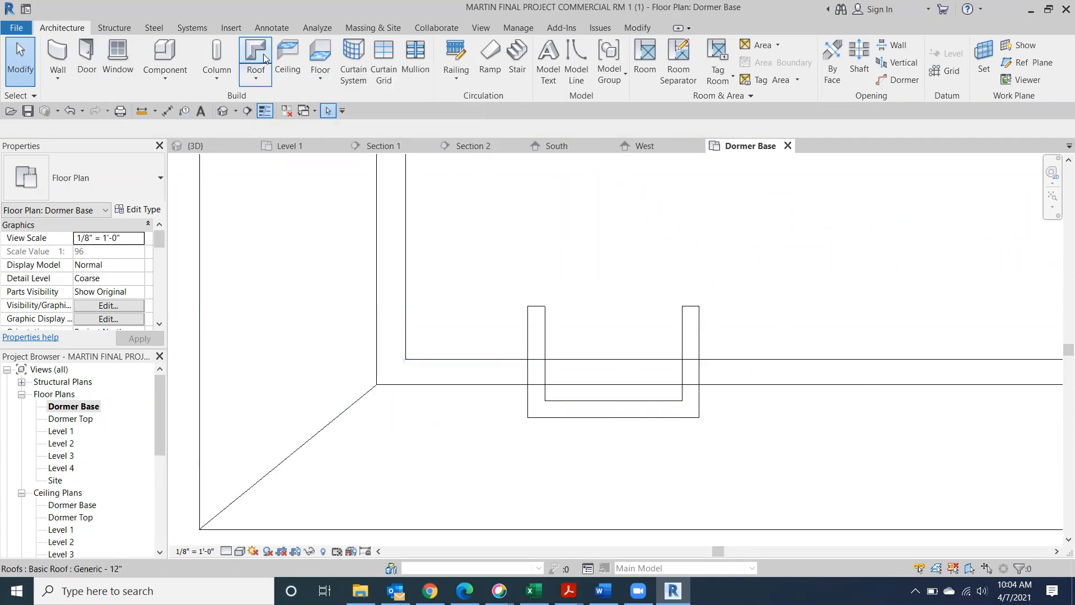
pyautogui.click(140, 183)
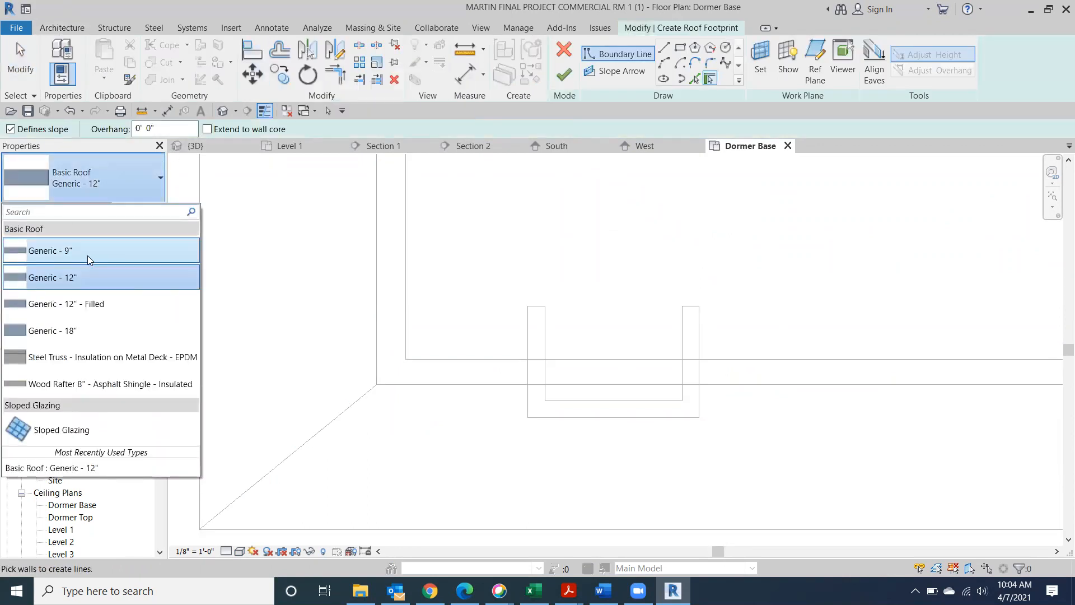
pyautogui.click(88, 258)
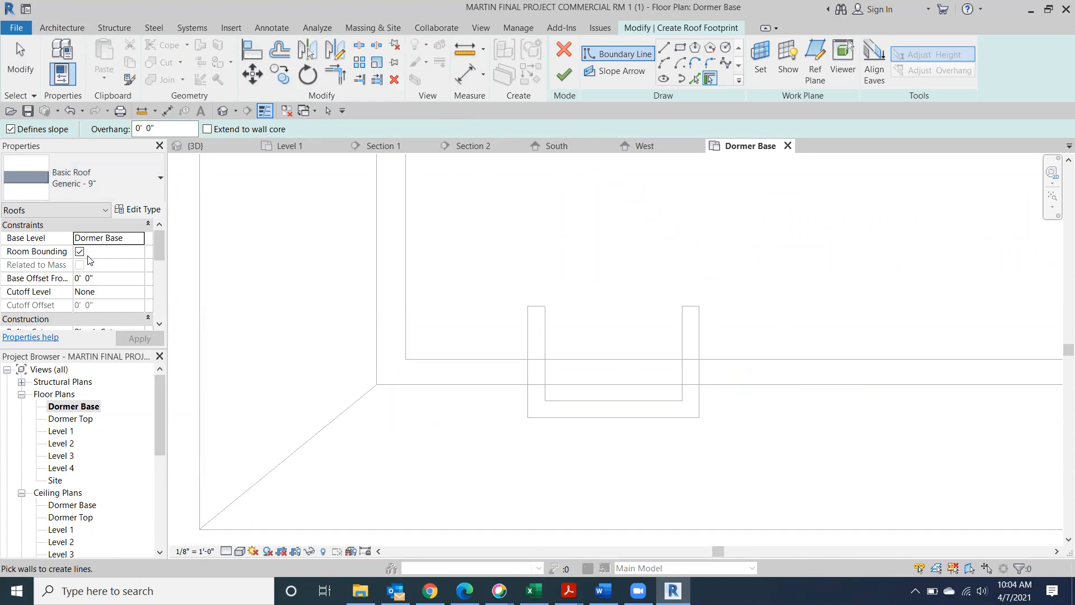
pyautogui.click(154, 128)
pyautogui.write('1')
pyautogui.press('Return')
pyautogui.click(525, 342)
pyautogui.click(703, 369)
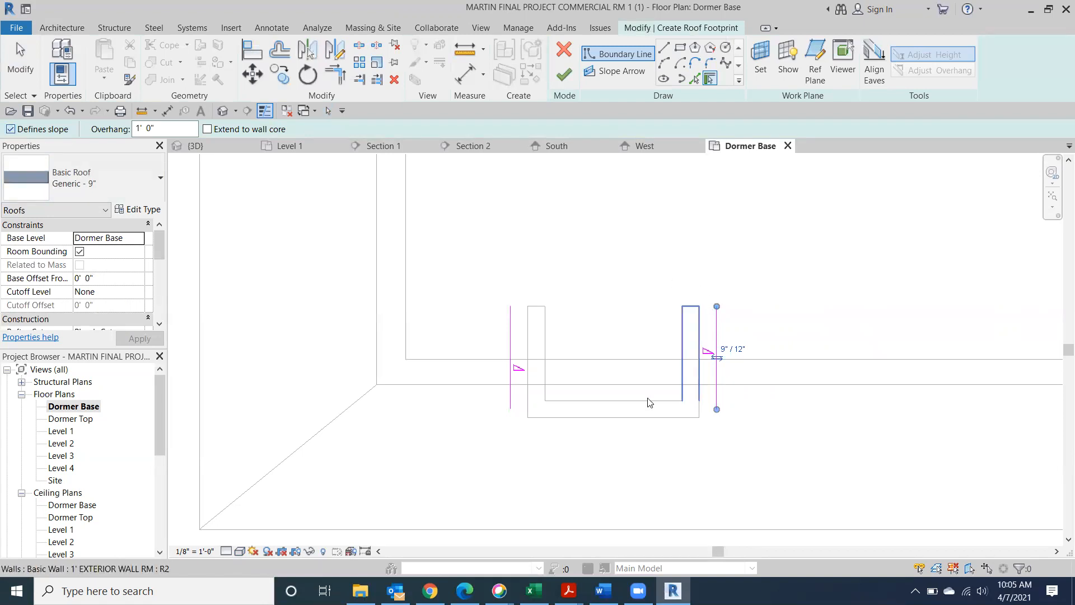
pyautogui.click(630, 424)
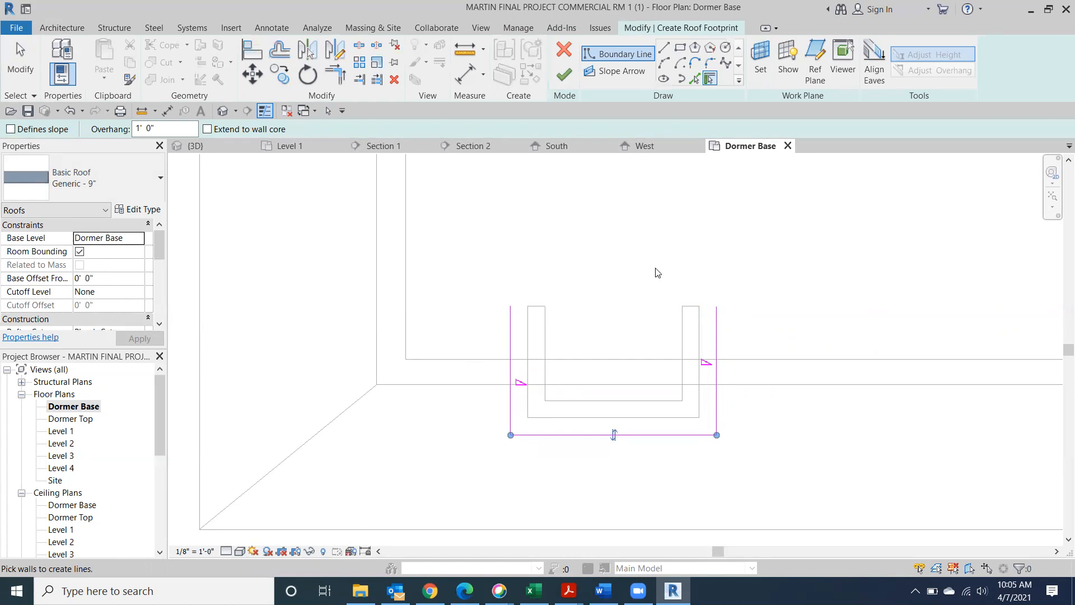
# Close the footprint with a cross line trimmed to the left line, then finish the sketch
pyautogui.click(664, 48)
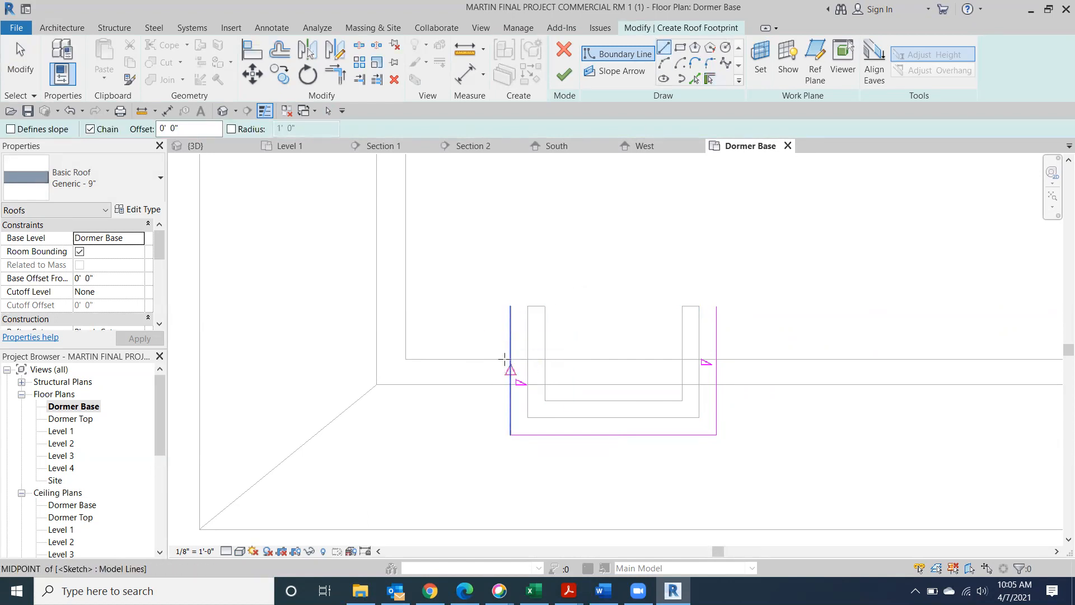
pyautogui.click(510, 348)
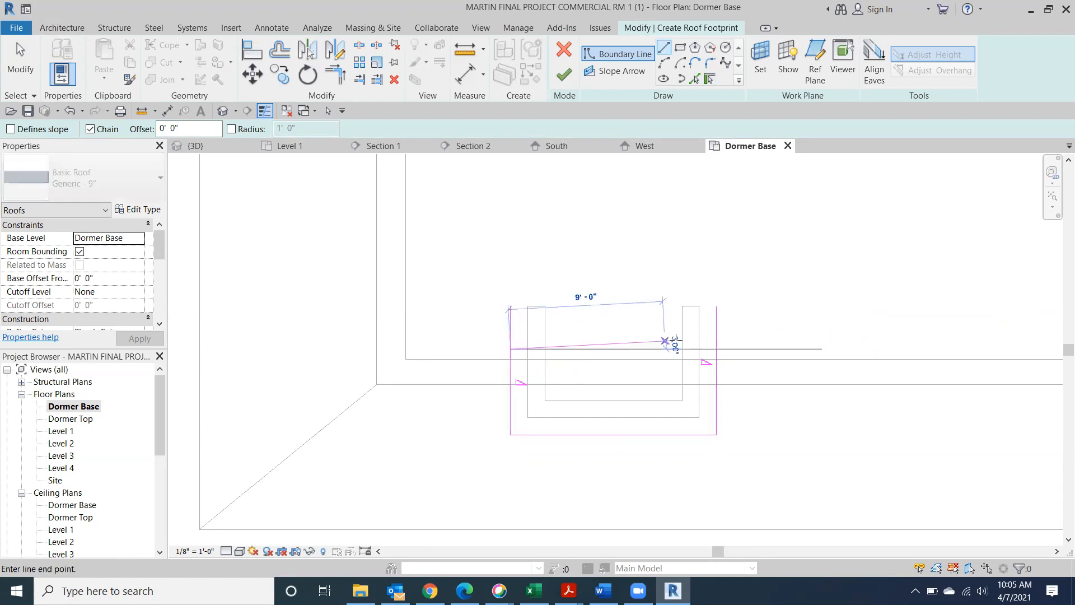
pyautogui.click(711, 349)
pyautogui.press('Escape')
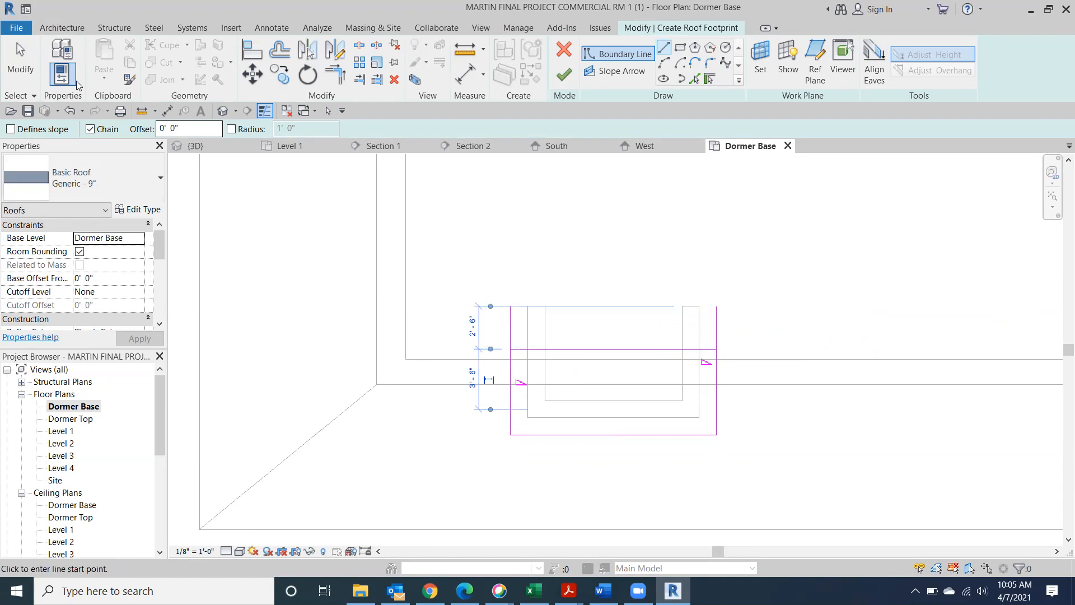
pyautogui.click(8, 71)
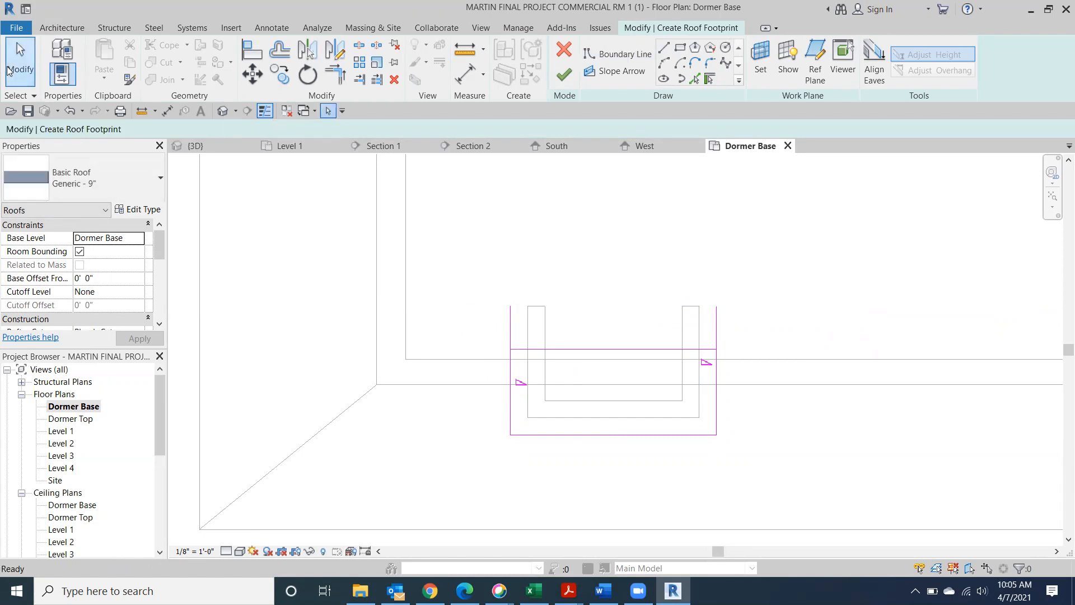
pyautogui.click(335, 74)
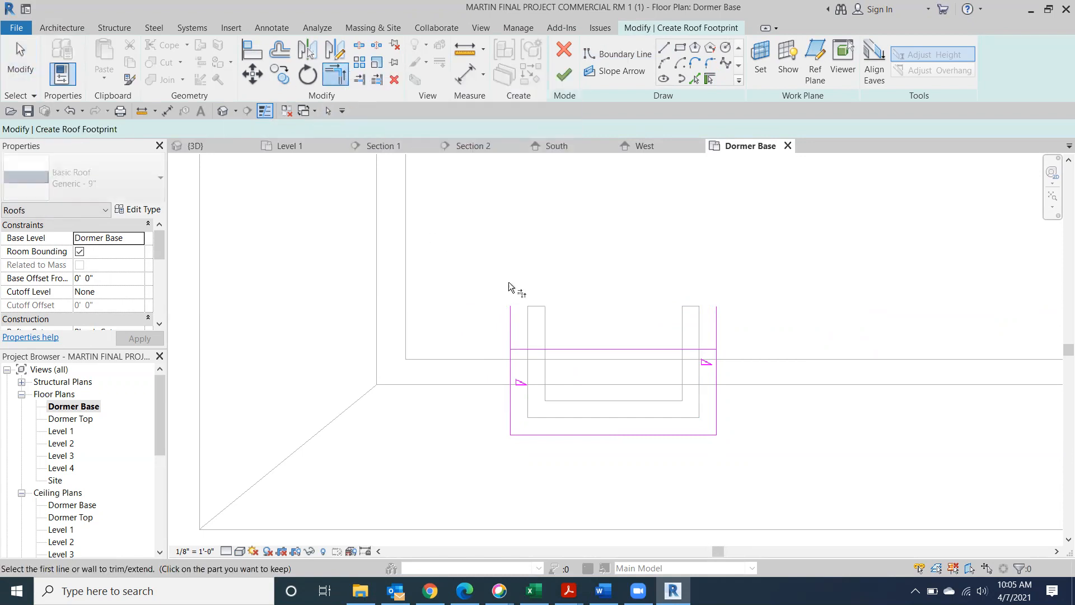
pyautogui.click(537, 349)
pyautogui.click(511, 371)
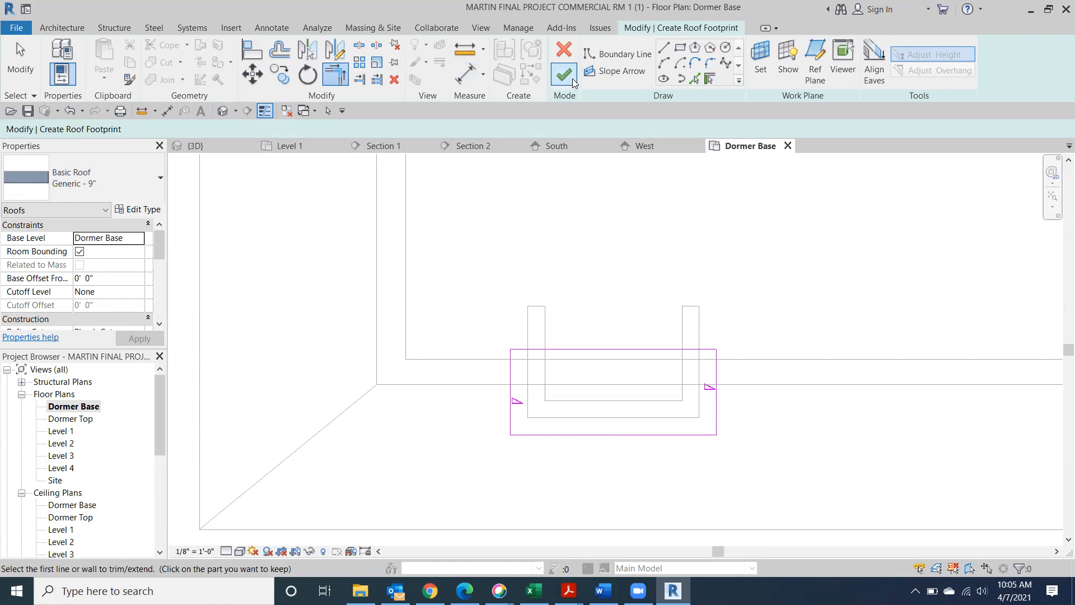
pyautogui.click(564, 74)
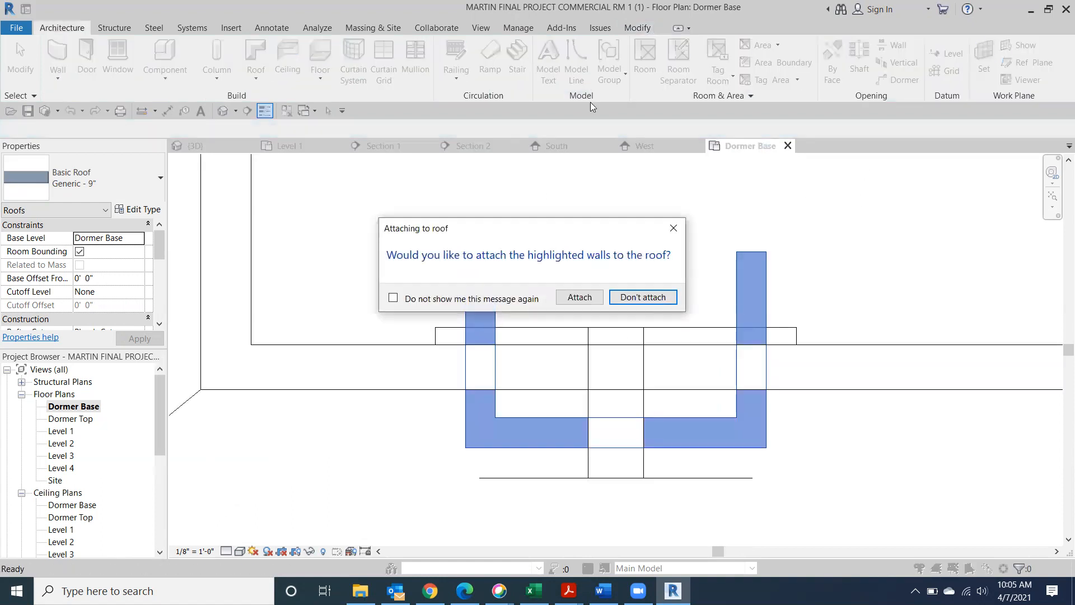
# Create the dormer roof without attaching walls, then select it in the default 3D view
pyautogui.click(650, 301)
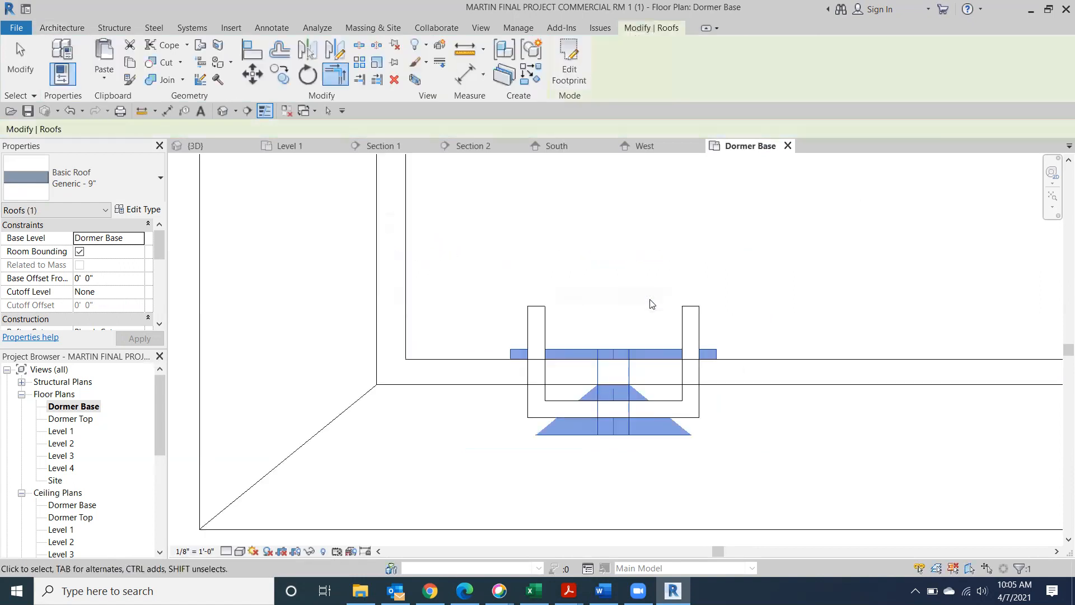
pyautogui.click(222, 112)
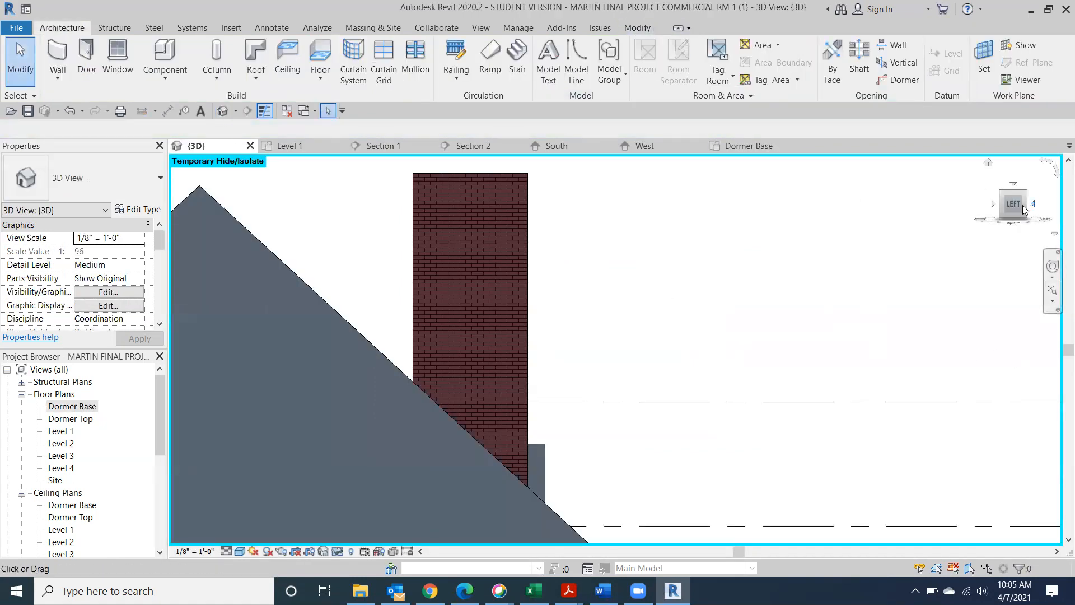
pyautogui.click(1024, 210)
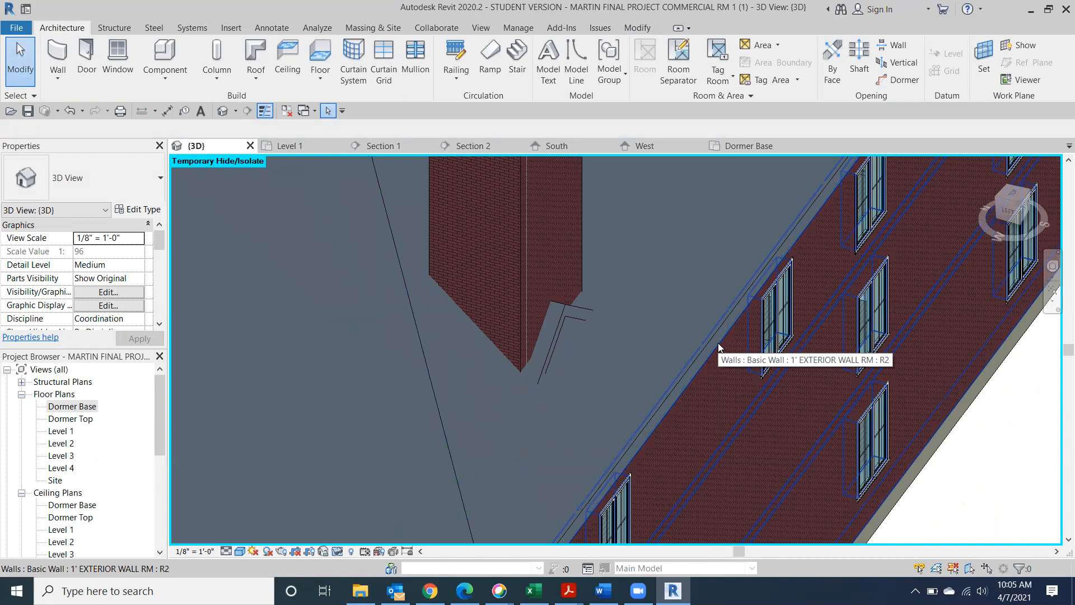
pyautogui.click(549, 332)
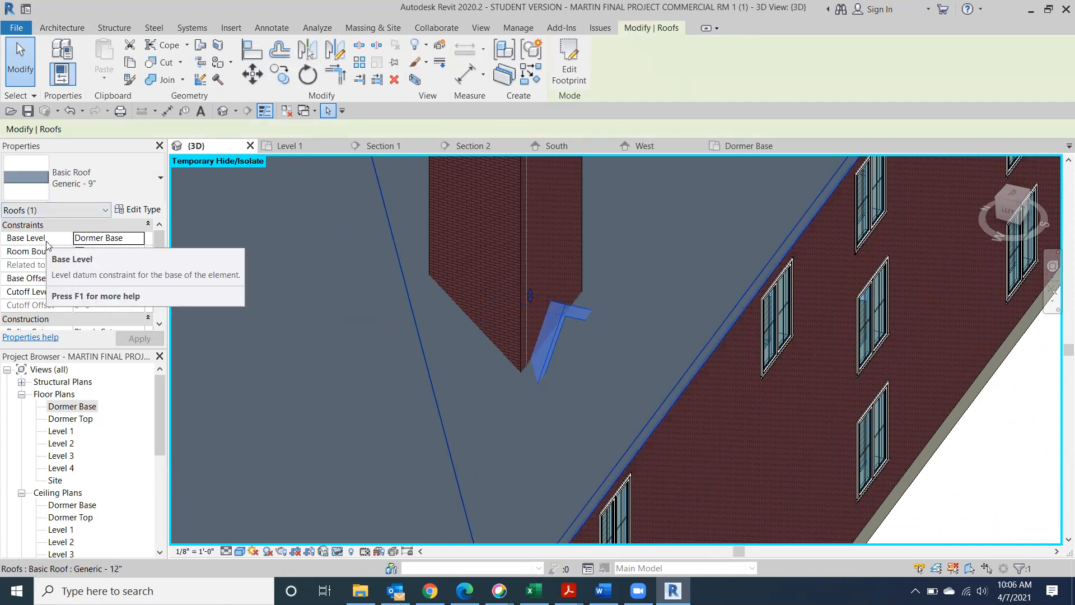
# Set the dormer roof's Base Level to Dormer Top and inspect it in 3D
pyautogui.click(140, 240)
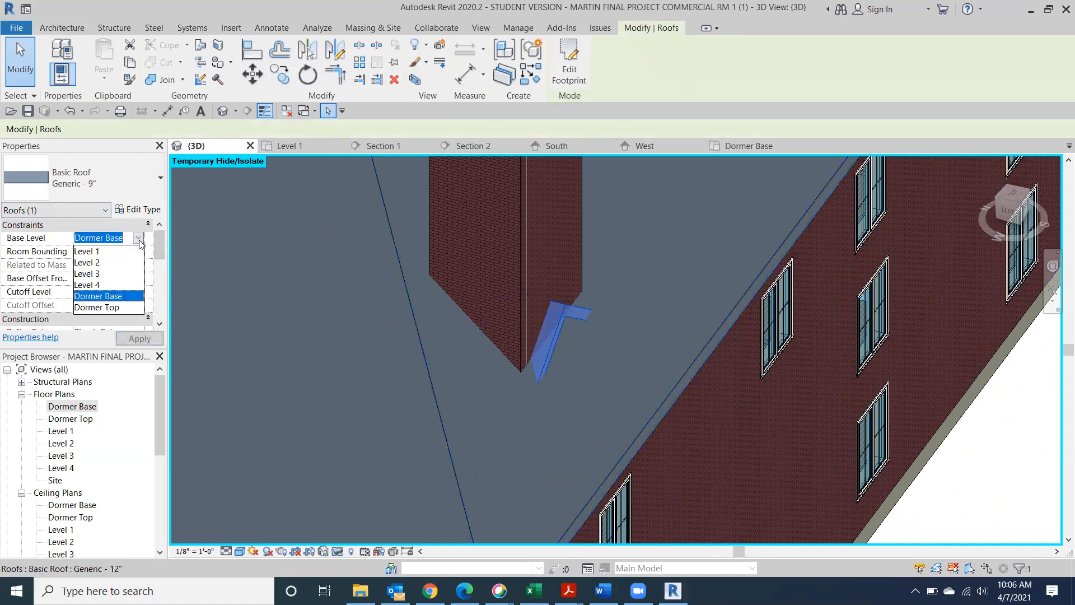
pyautogui.click(118, 307)
pyautogui.click(134, 339)
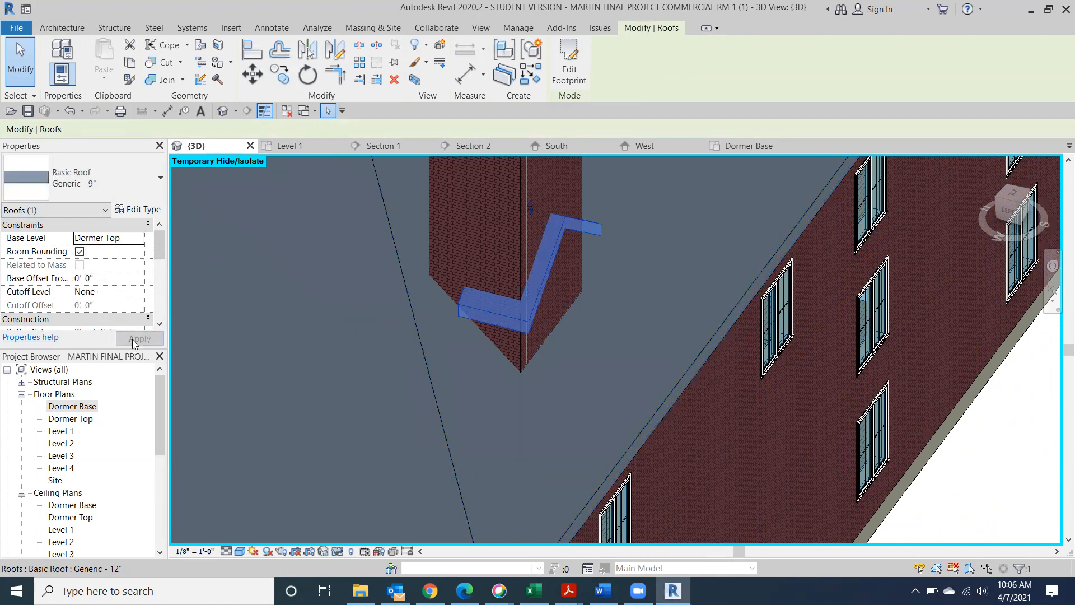
pyautogui.click(669, 371)
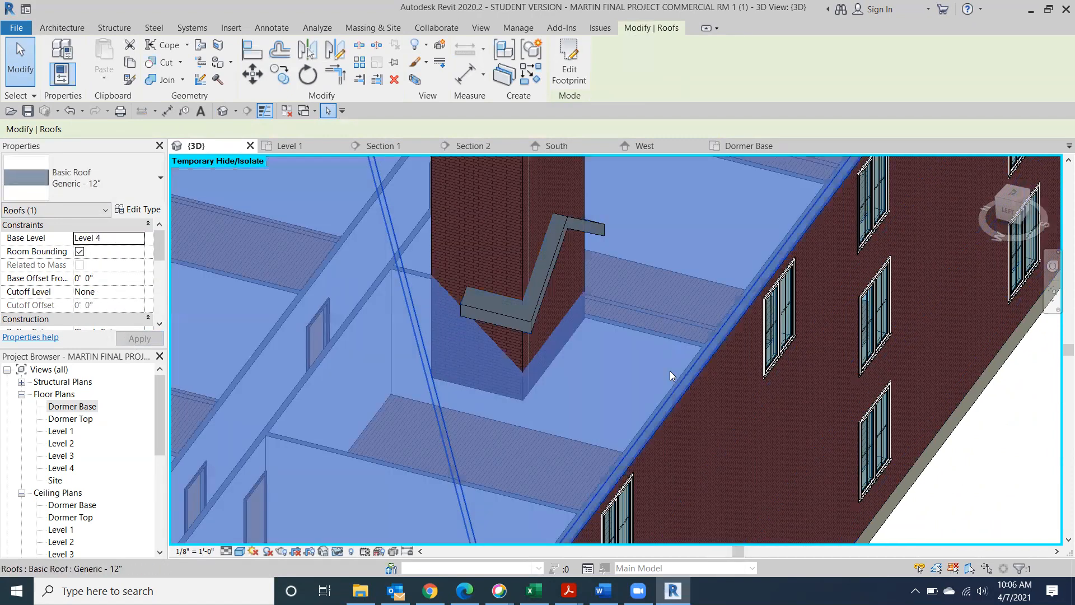
pyautogui.press('Escape')
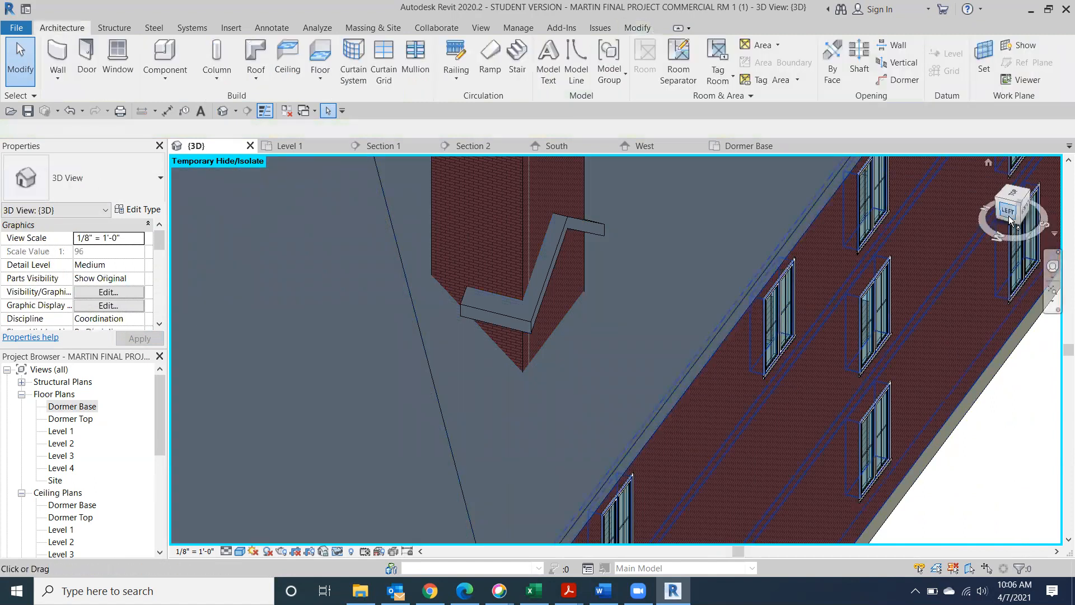
pyautogui.click(1023, 211)
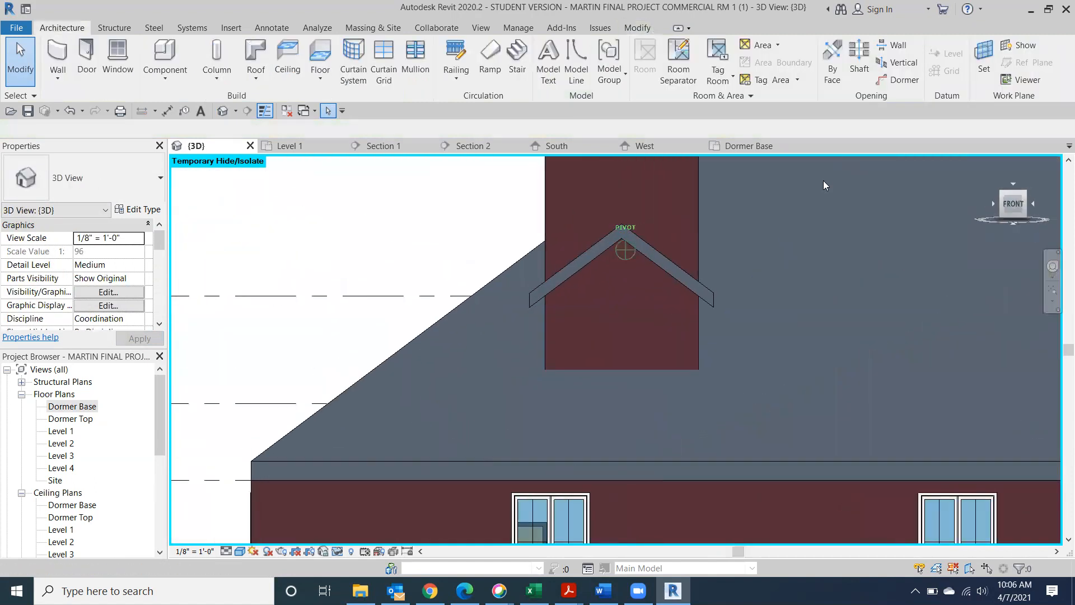
pyautogui.click(1002, 199)
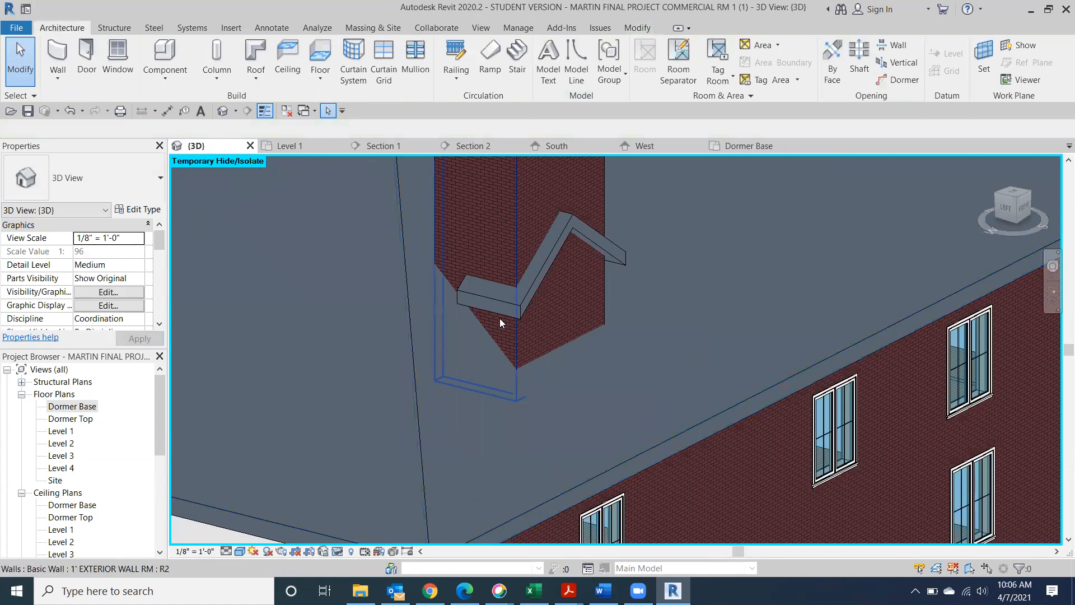
pyautogui.moveTo(554, 229); pyautogui.dragTo(564, 400, button='middle')
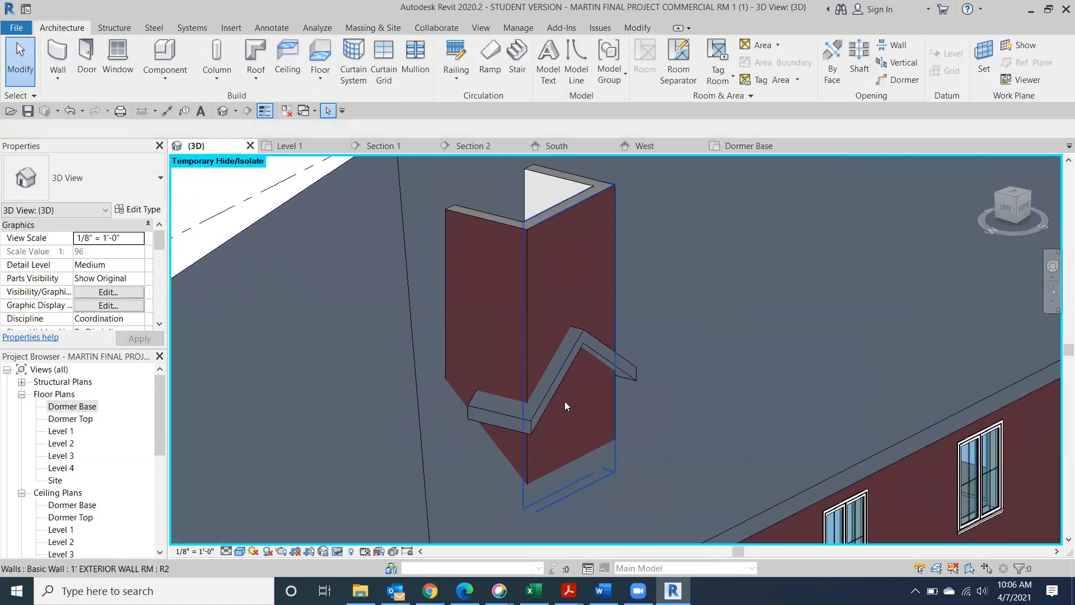
# Attach the tops of both brick side walls and the tall white wall to the dormer roof
pyautogui.click(555, 249)
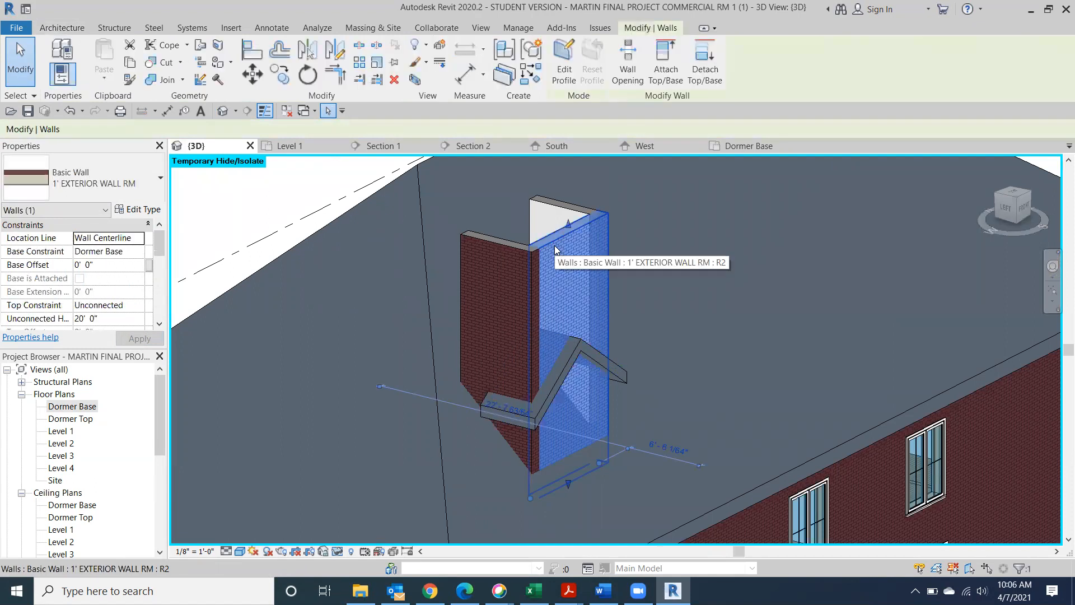
pyautogui.click(666, 61)
pyautogui.click(546, 408)
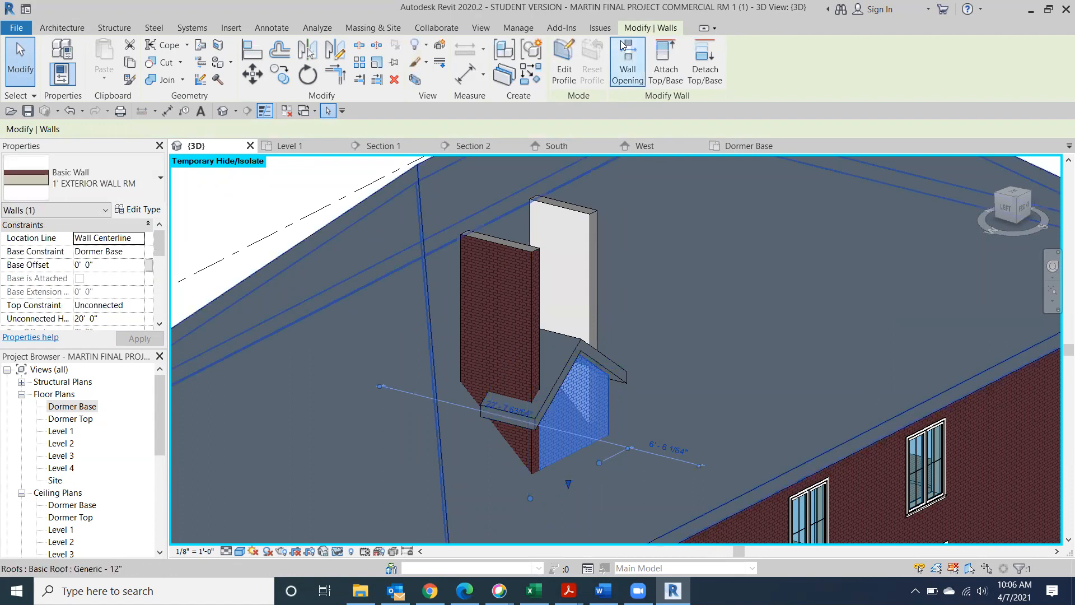
pyautogui.click(25, 78)
pyautogui.click(500, 279)
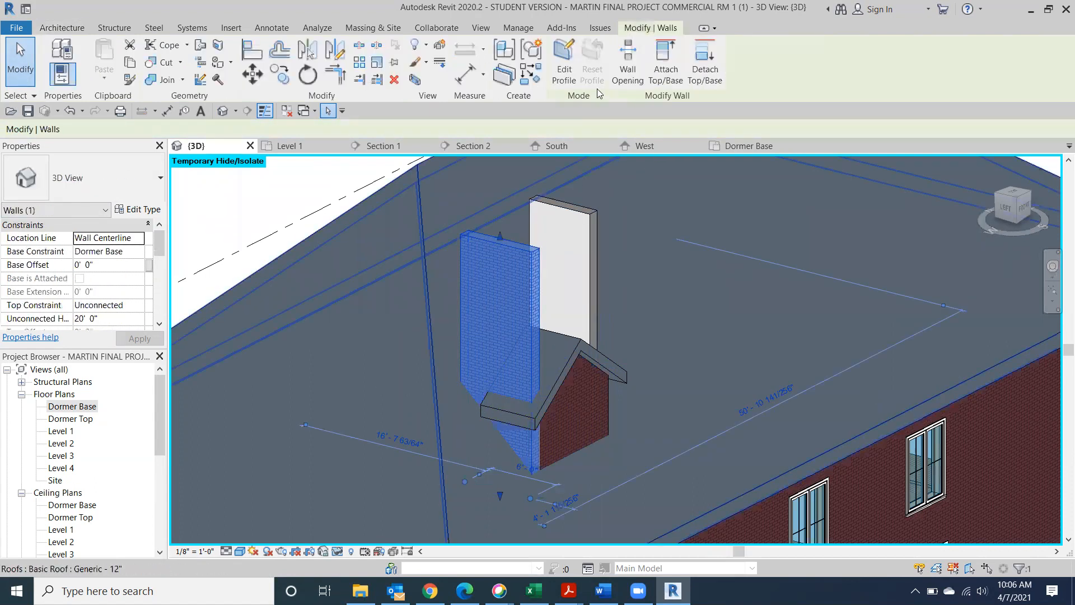
pyautogui.click(664, 51)
pyautogui.click(570, 363)
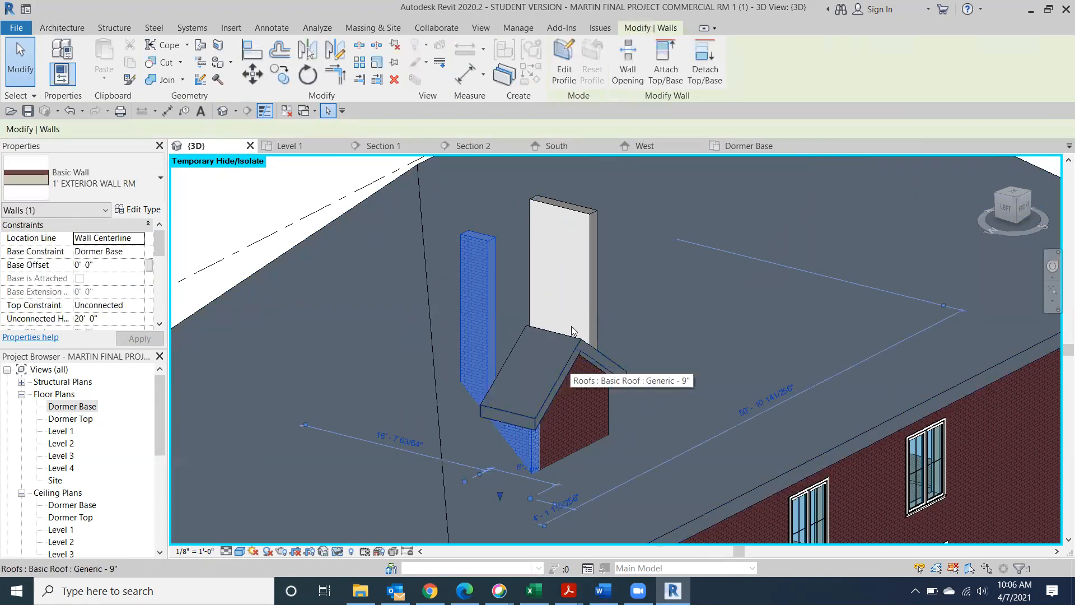
pyautogui.click(562, 211)
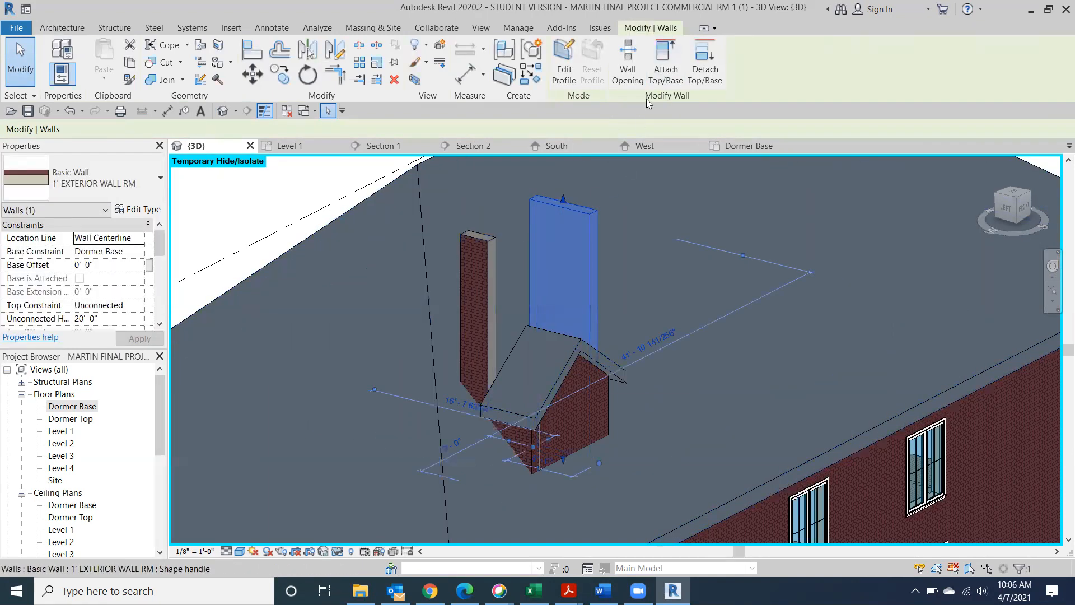
pyautogui.click(587, 349)
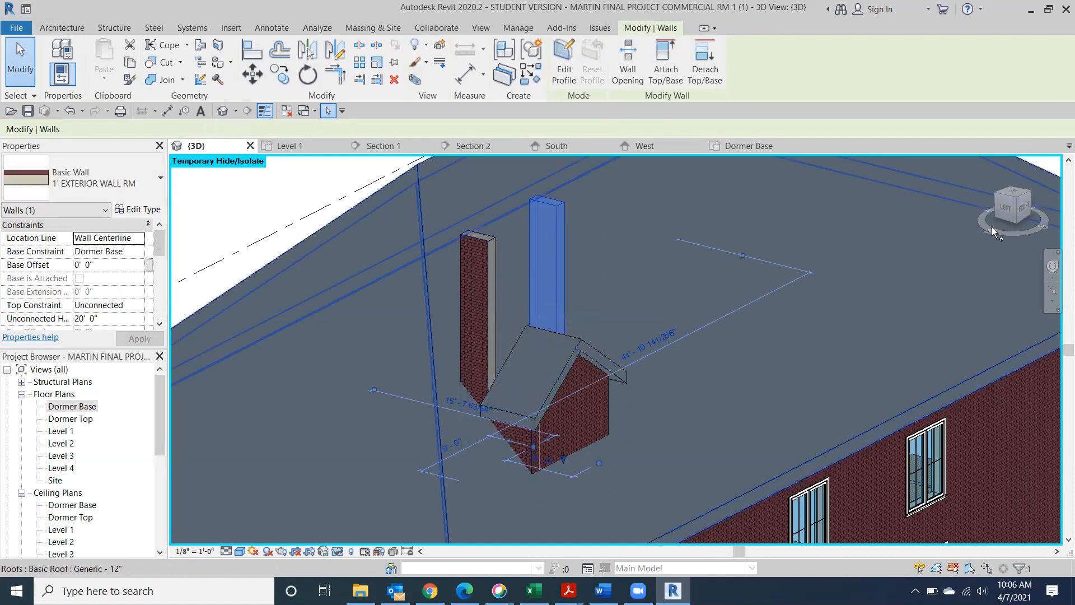
pyautogui.click(1005, 208)
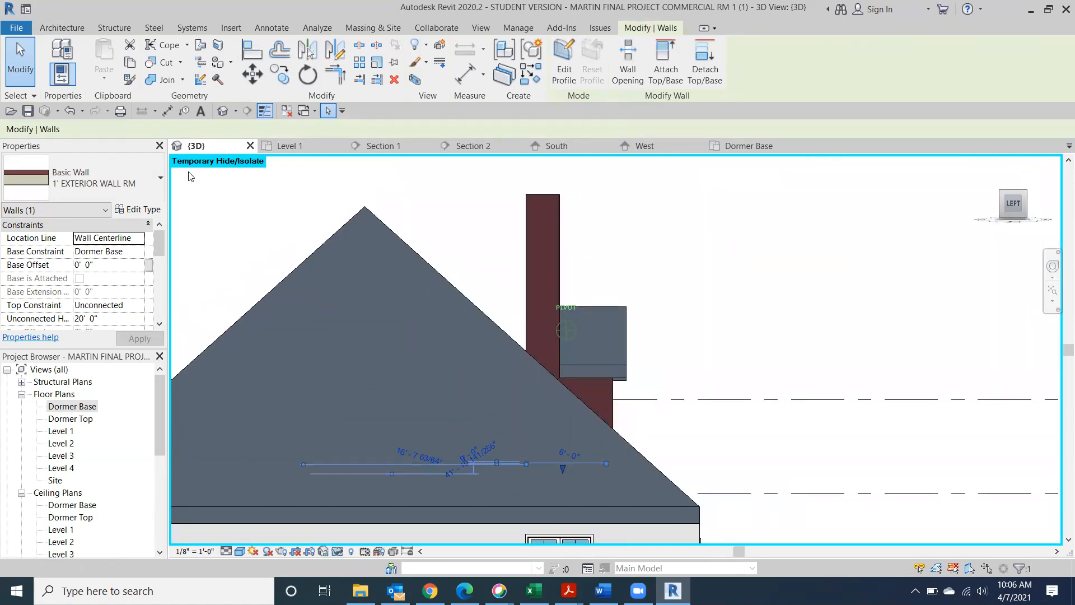
pyautogui.moveTo(1009, 204)
pyautogui.mouseDown()
pyautogui.moveTo(928, 242)
pyautogui.moveTo(675, 285)
pyautogui.moveTo(583, 278)
pyautogui.moveTo(588, 252)
pyautogui.moveTo(748, 198)
pyautogui.moveTo(447, 392)
pyautogui.moveTo(271, 535)
pyautogui.moveTo(208, 231)
pyautogui.moveTo(1049, 231)
pyautogui.mouseUp()
pyautogui.click(967, 353)
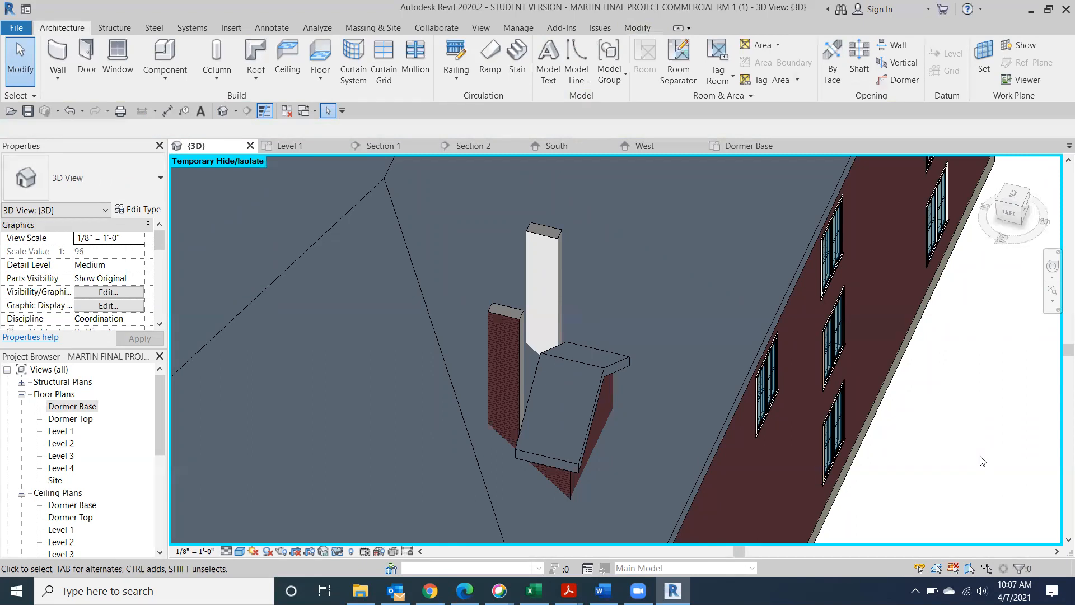
# Join the dormer roof onto the main hip roof, unjoining the conflicting wall
pyautogui.click(637, 27)
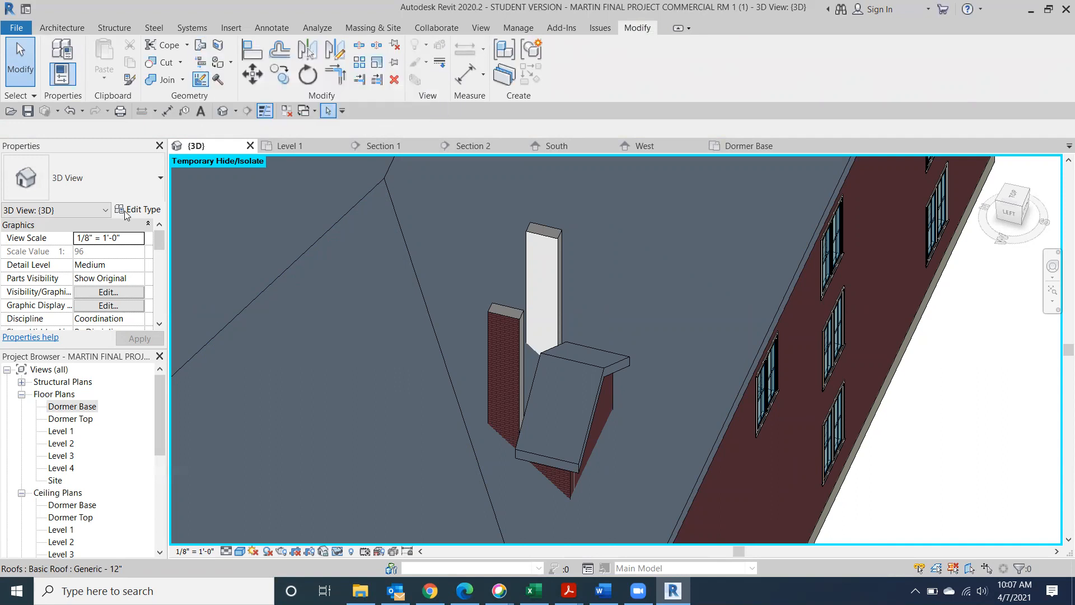
pyautogui.click(202, 53)
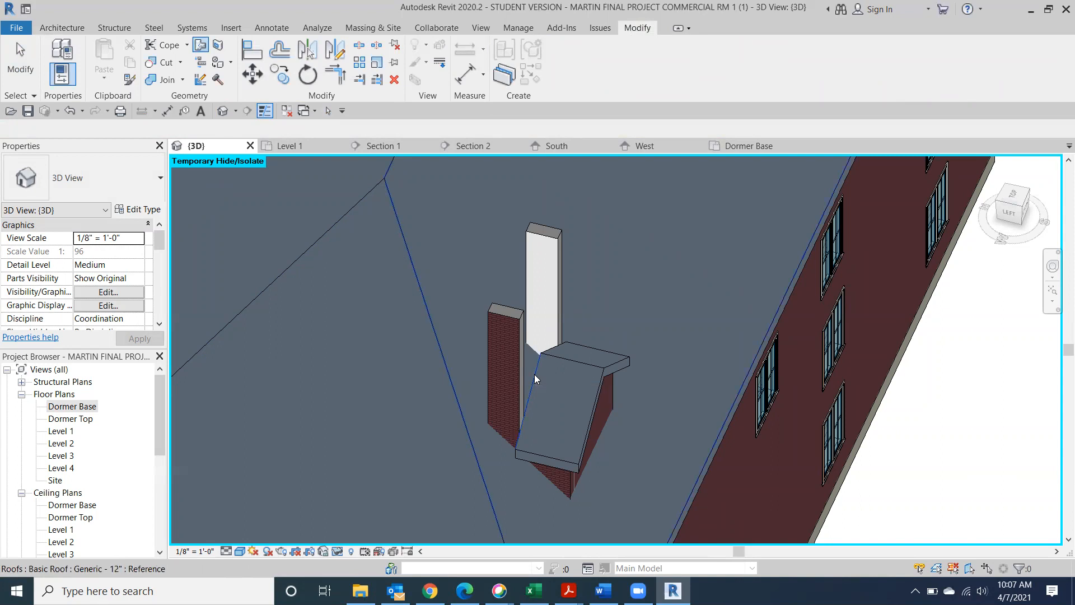
pyautogui.click(429, 177)
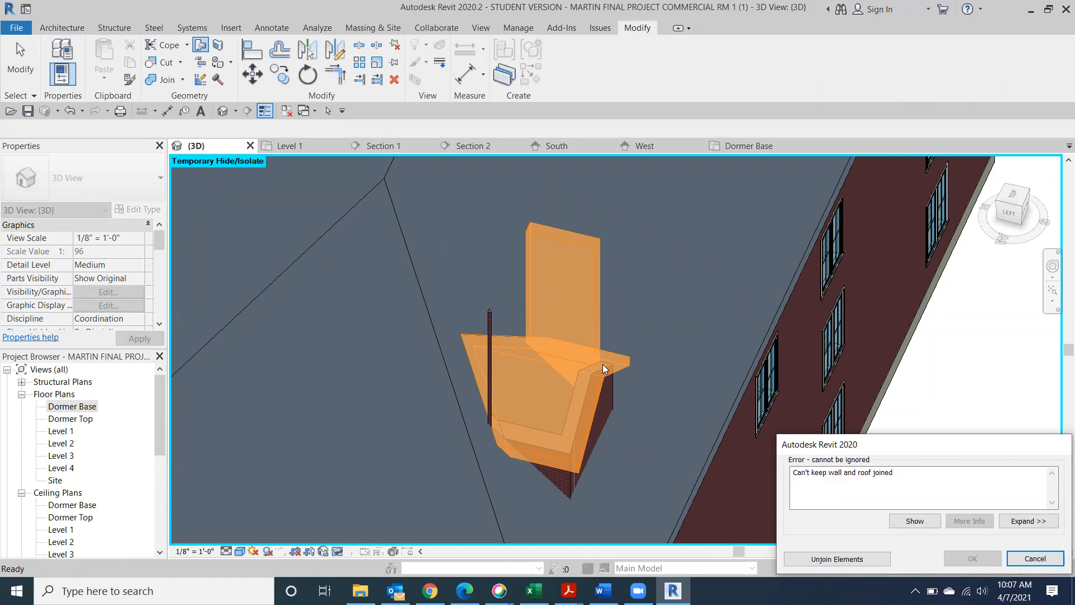
pyautogui.click(838, 559)
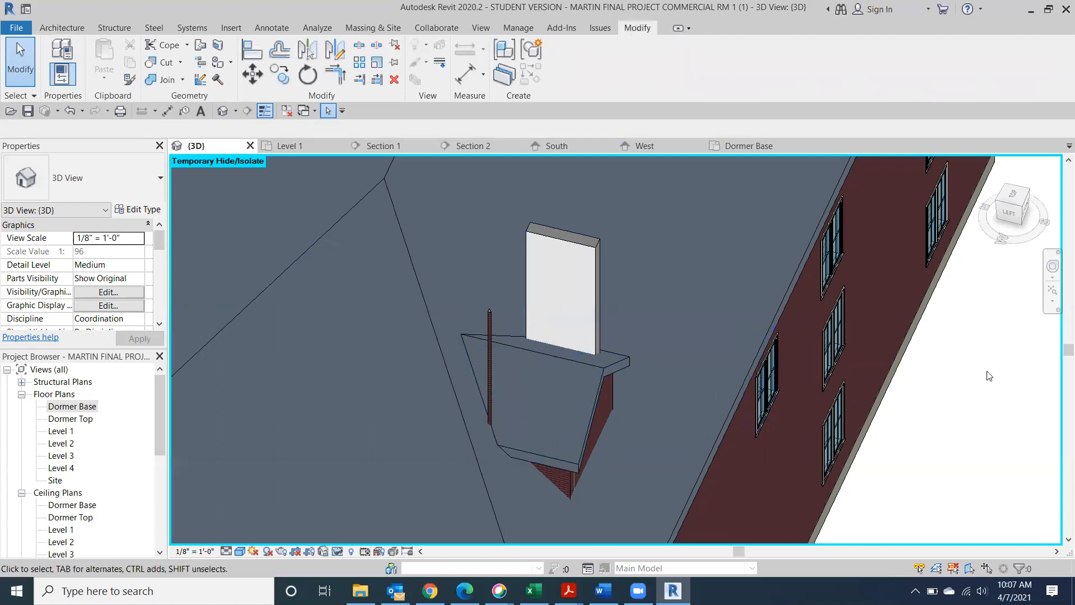
# Orbit and zoom to frame the dormer and the surrounding main roof
pyautogui.moveTo(1022, 214)
pyautogui.mouseDown()
pyautogui.moveTo(879, 227)
pyautogui.moveTo(643, 183)
pyautogui.moveTo(584, 546)
pyautogui.moveTo(627, 347)
pyautogui.moveTo(672, 204)
pyautogui.moveTo(688, 228)
pyautogui.moveTo(680, 222)
pyautogui.moveTo(983, 192)
pyautogui.moveTo(1023, 203)
pyautogui.moveTo(1022, 231)
pyautogui.mouseUp()
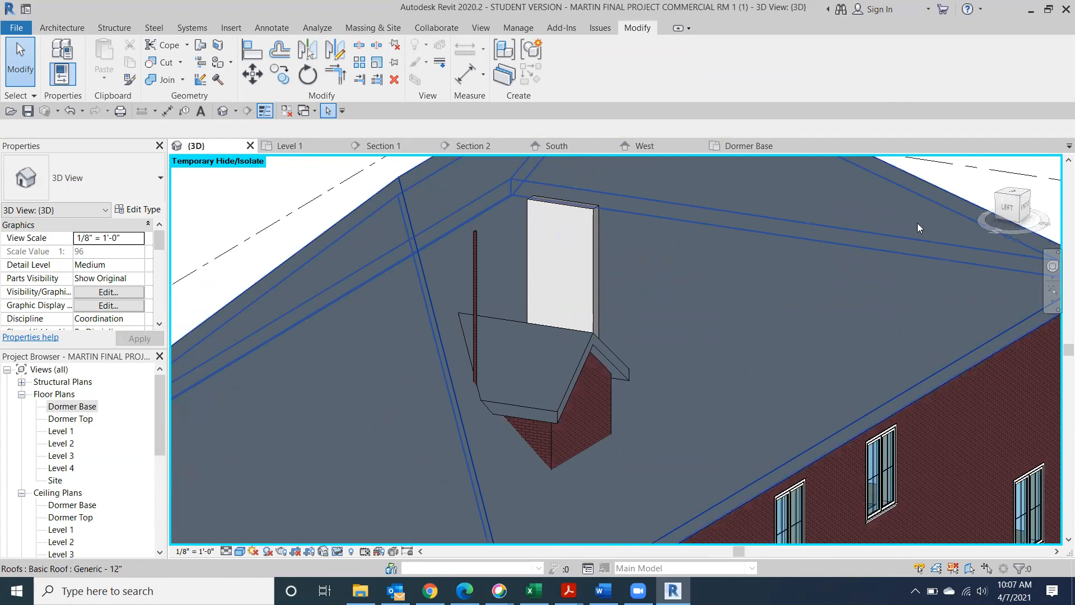
pyautogui.scroll(-3, 917, 222)
pyautogui.scroll(5, 767, 266)
pyautogui.scroll(1, 627, 375)
pyautogui.moveTo(627, 379); pyautogui.dragTo(630, 395, button='middle')
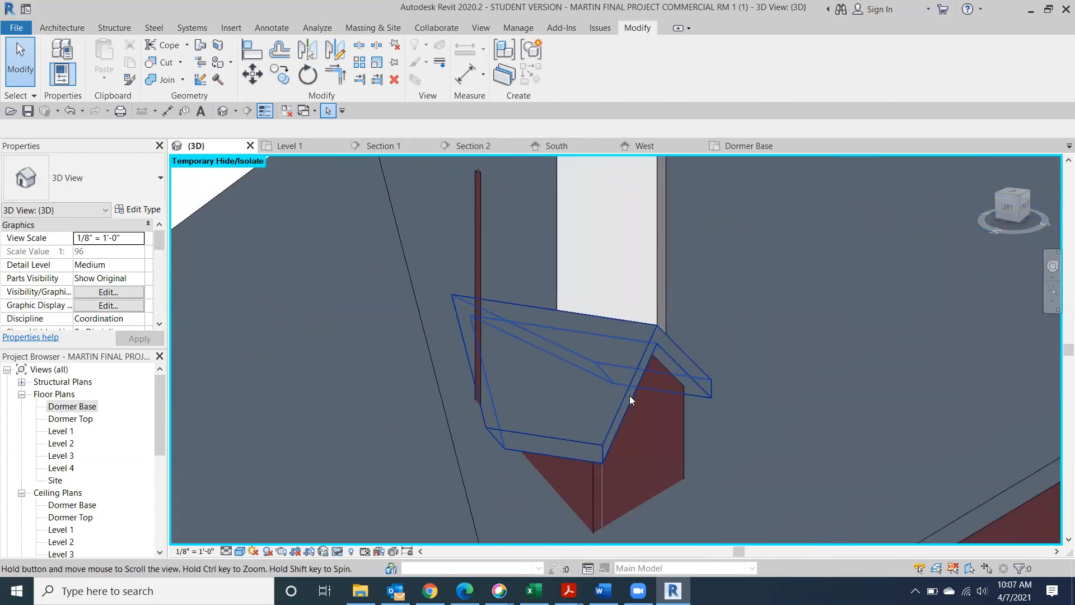
pyautogui.scroll(-3, 623, 309)
pyautogui.moveTo(622, 309); pyautogui.dragTo(589, 405, button='middle')
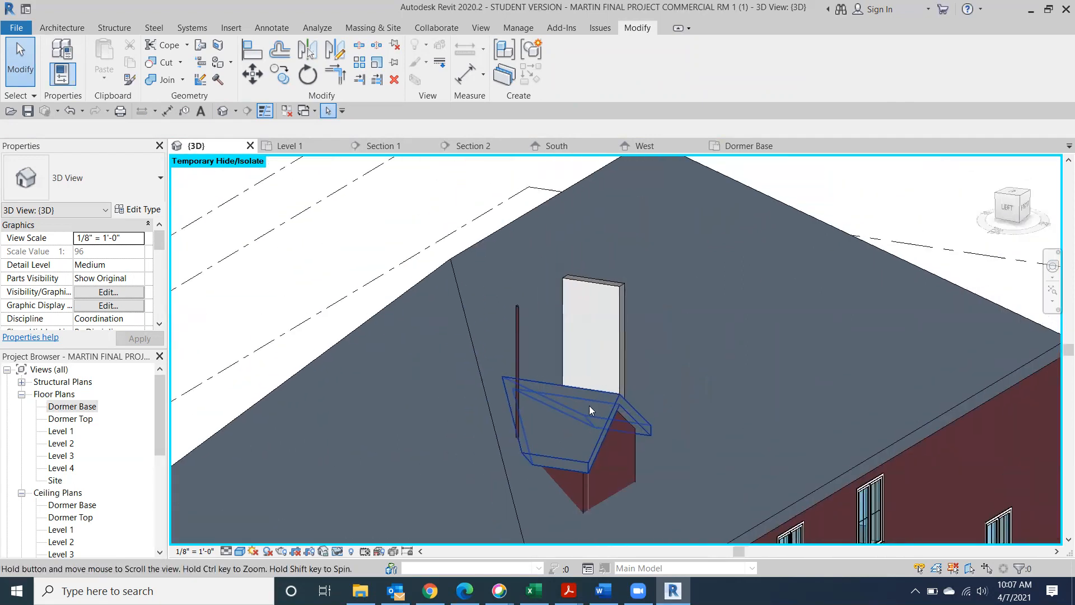
pyautogui.click(612, 299)
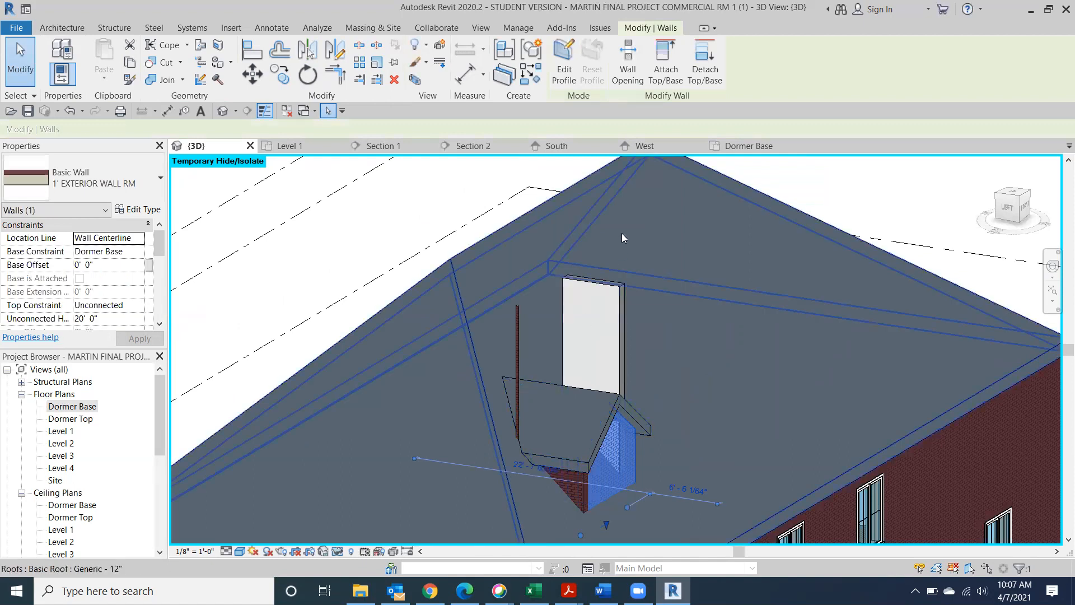
pyautogui.moveTo(1006, 211); pyautogui.dragTo(659, 244)
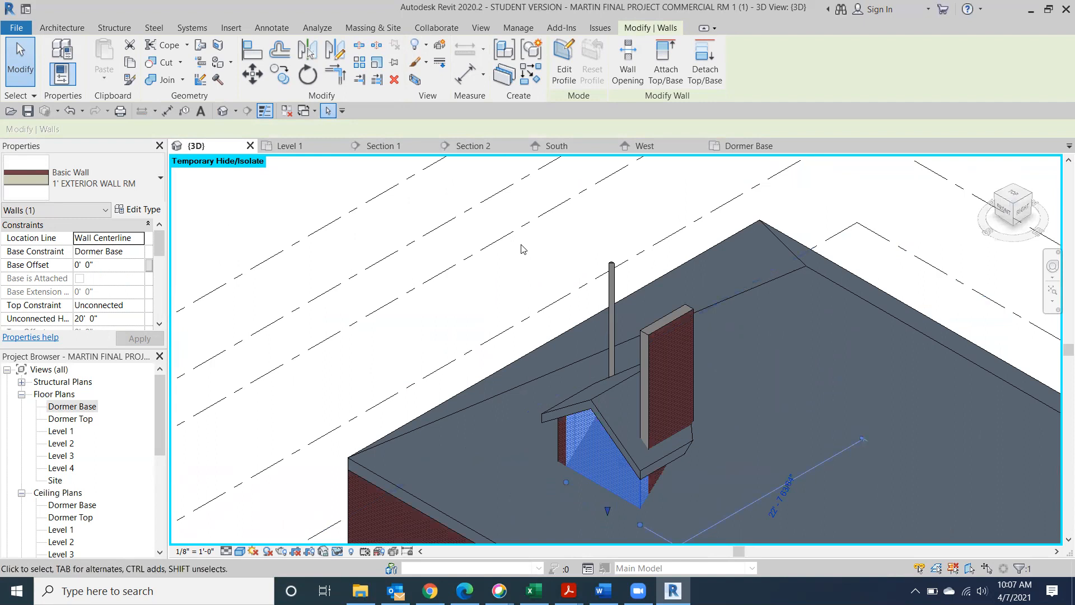
pyautogui.press('Escape')
# Attach the tall wall behind the dormer to the dormer roof, then unjoin them at the error
pyautogui.click(684, 319)
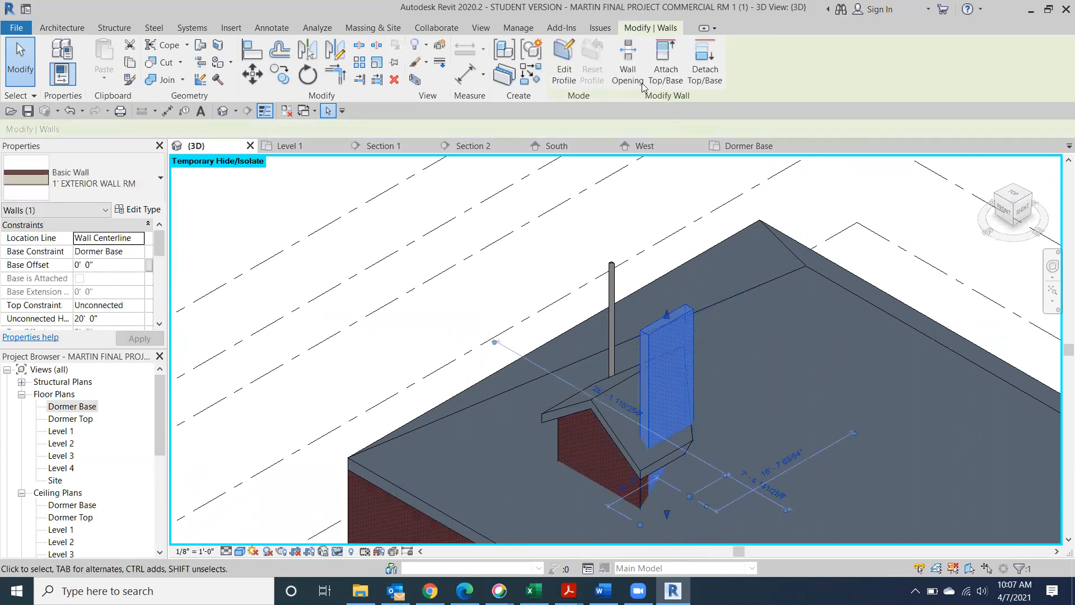
pyautogui.click(665, 62)
pyautogui.click(615, 419)
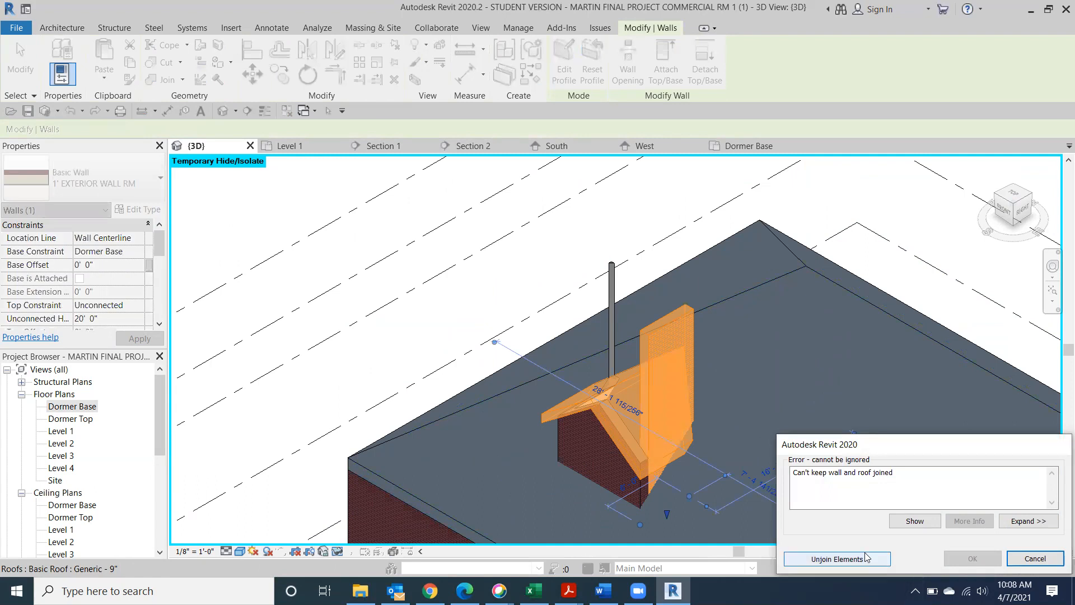
pyautogui.click(867, 557)
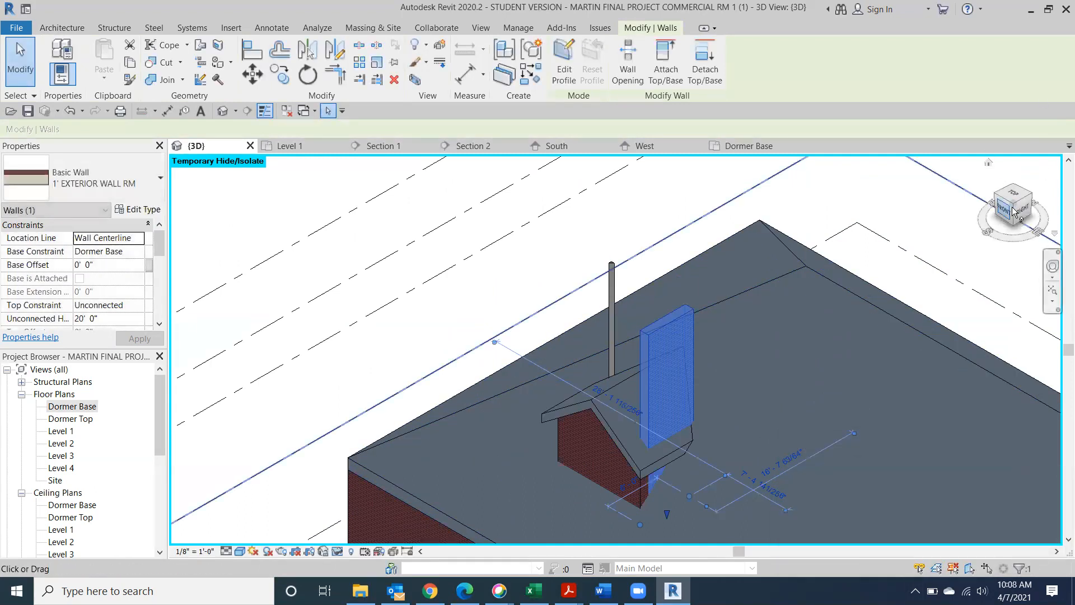
pyautogui.click(1013, 210)
pyautogui.moveTo(924, 539)
pyautogui.keyDown('shift'); pyautogui.mouseDown(button='middle')
pyautogui.moveTo(180, 170)
pyautogui.moveTo(175, 152)
pyautogui.moveTo(880, 264)
pyautogui.moveTo(896, 326)
pyautogui.moveTo(182, 302)
pyautogui.moveTo(1011, 319)
pyautogui.mouseUp(button='middle'); pyautogui.keyUp('shift')
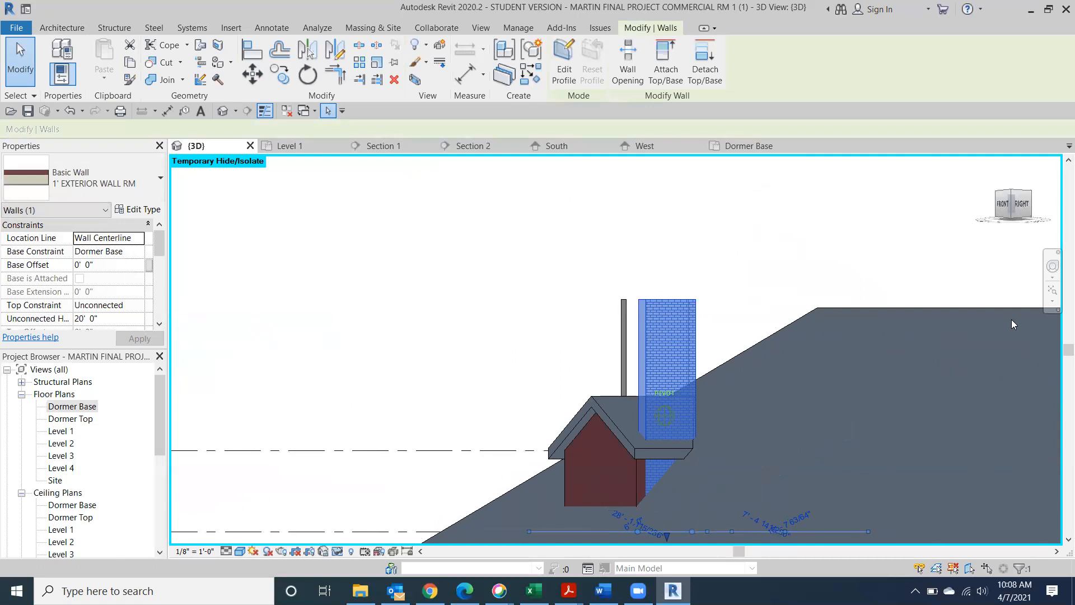
# Edit the tall wall's profile so its top edge drops to the Dormer Top level
pyautogui.click(1022, 206)
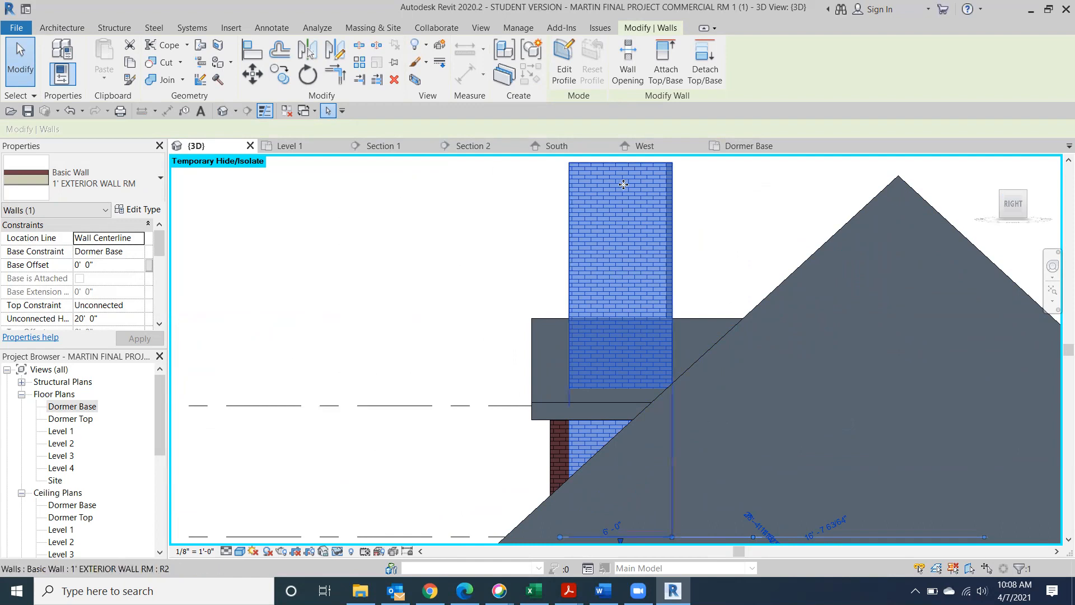
pyautogui.click(564, 66)
pyautogui.moveTo(620, 169); pyautogui.dragTo(623, 408)
pyautogui.click(836, 558)
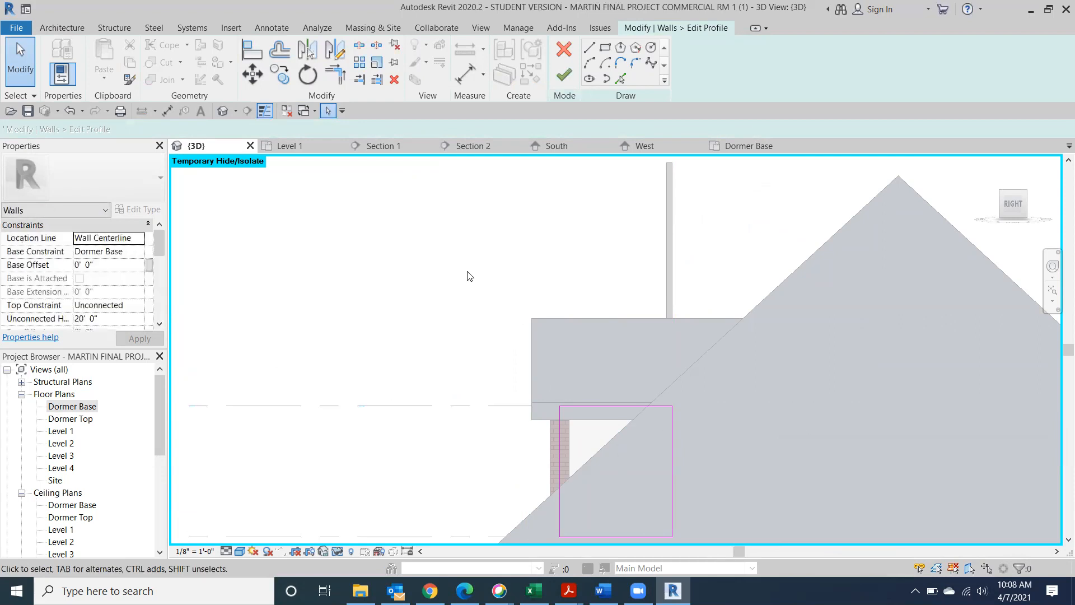
pyautogui.click(565, 79)
pyautogui.click(399, 240)
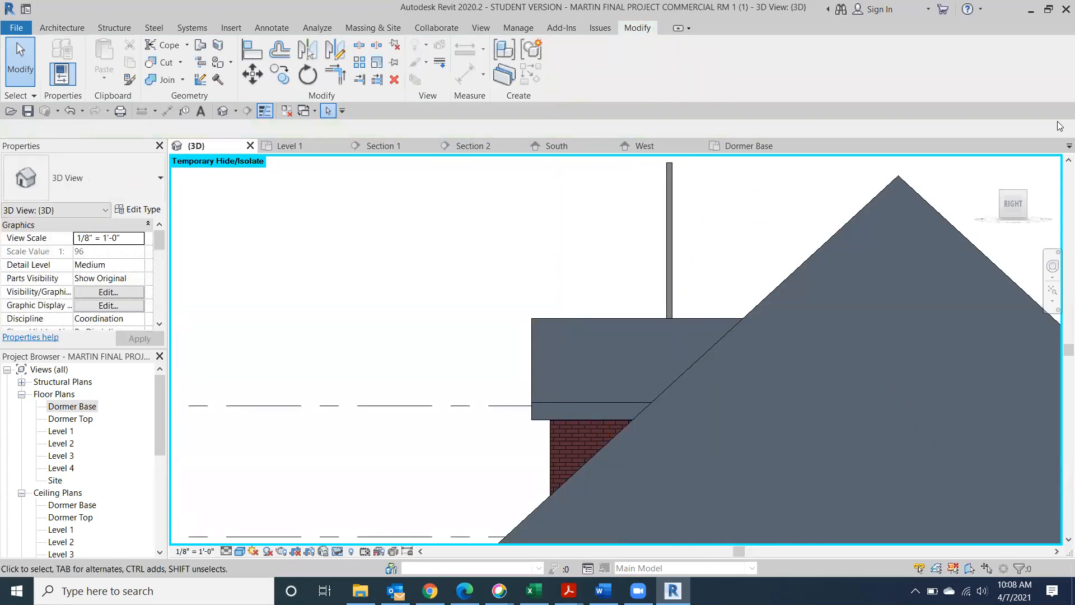
pyautogui.moveTo(1011, 205)
pyautogui.mouseDown()
pyautogui.moveTo(1039, 210)
pyautogui.moveTo(183, 213)
pyautogui.moveTo(492, 206)
pyautogui.moveTo(517, 261)
pyautogui.mouseUp()
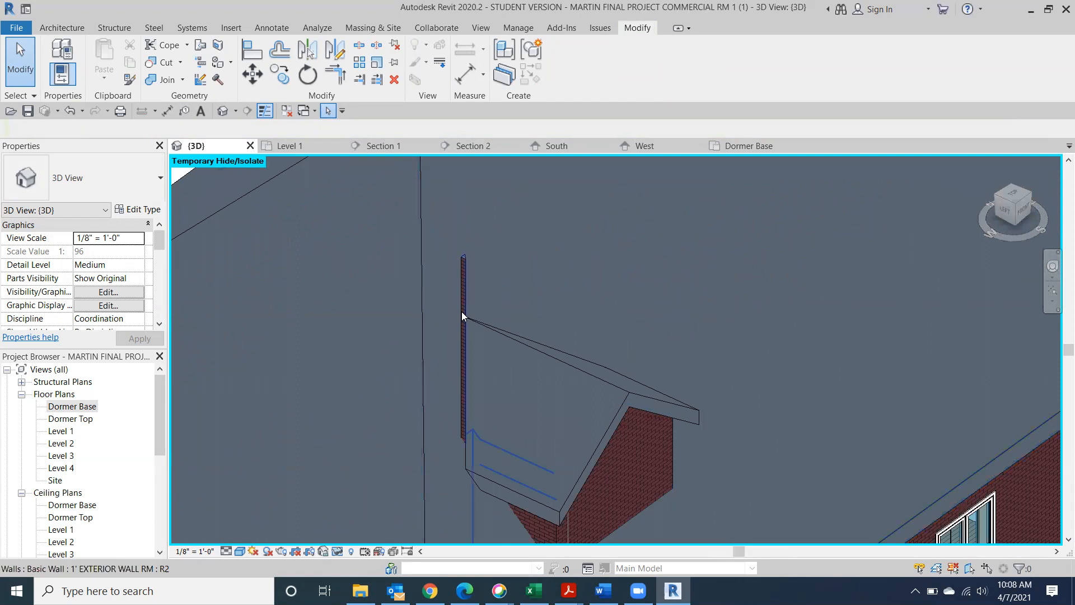
# Attach the top of the dormer's side wall to the dormer roof
pyautogui.click(464, 263)
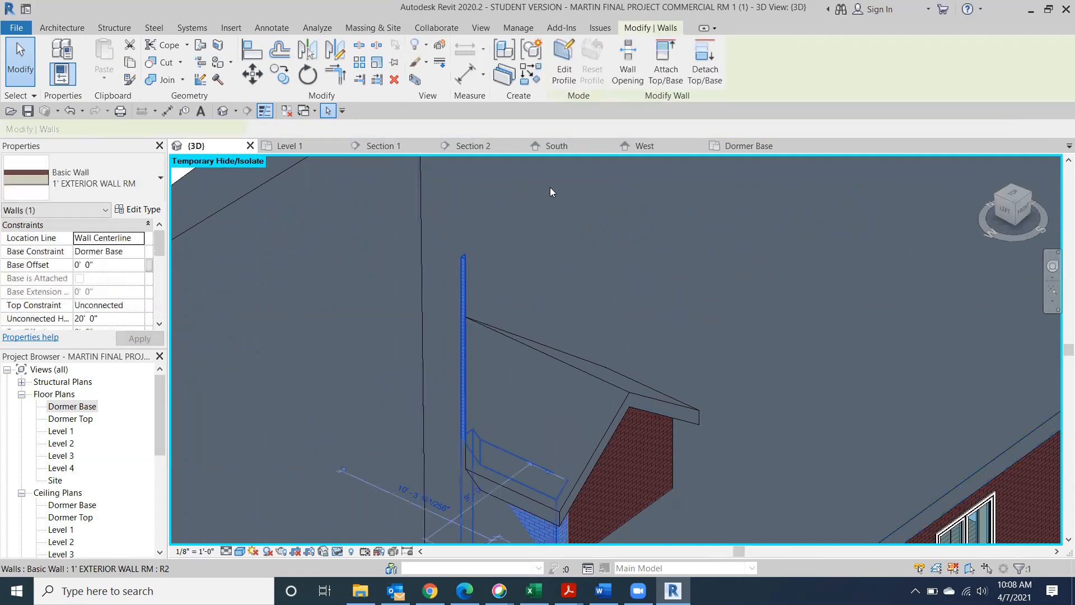
pyautogui.click(665, 61)
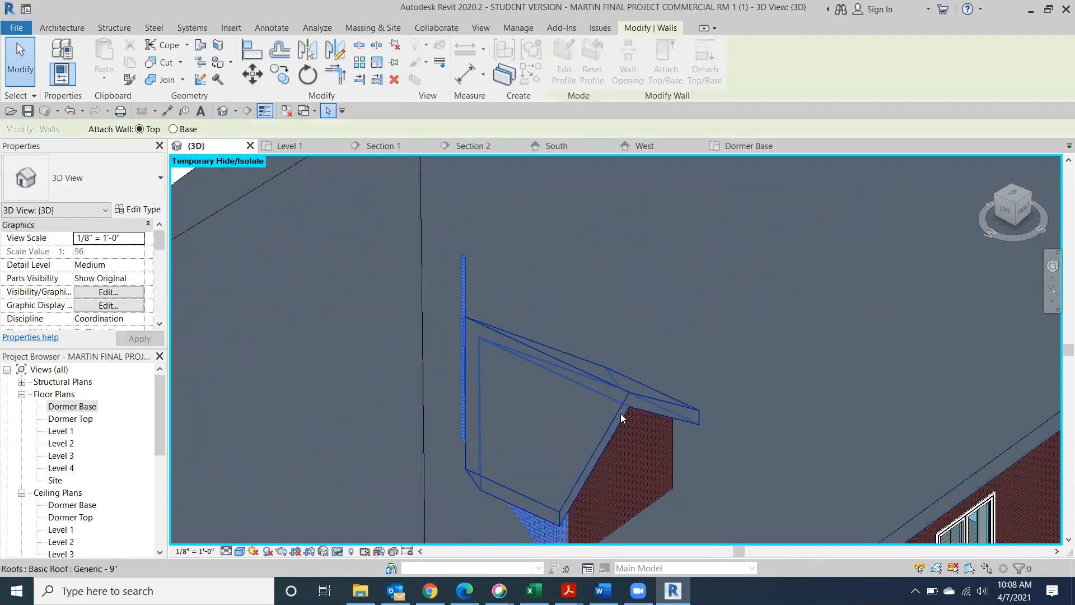
pyautogui.click(620, 413)
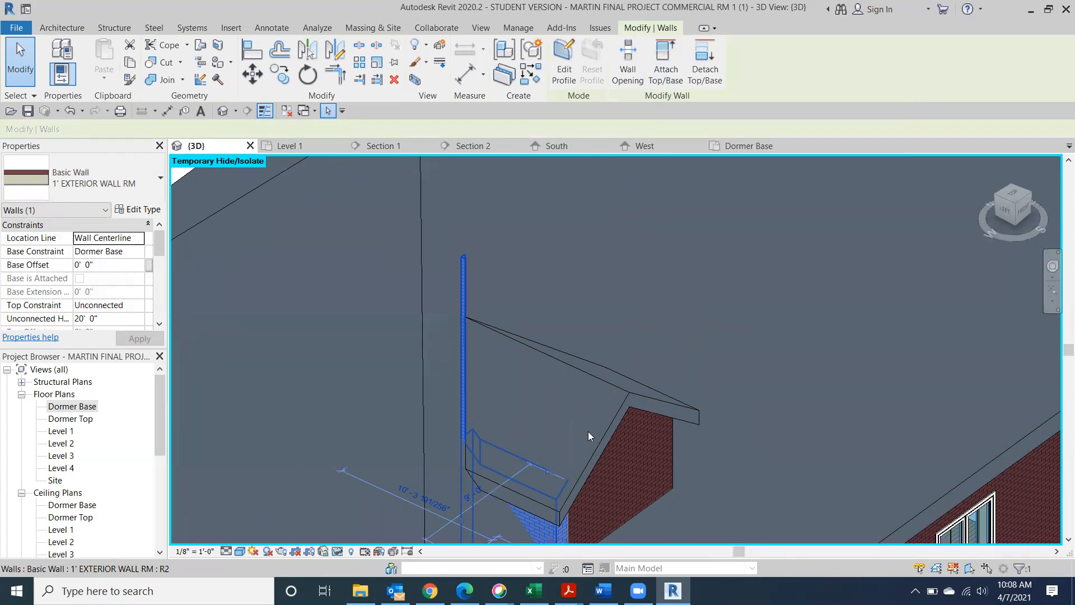
pyautogui.click(654, 76)
pyautogui.click(562, 377)
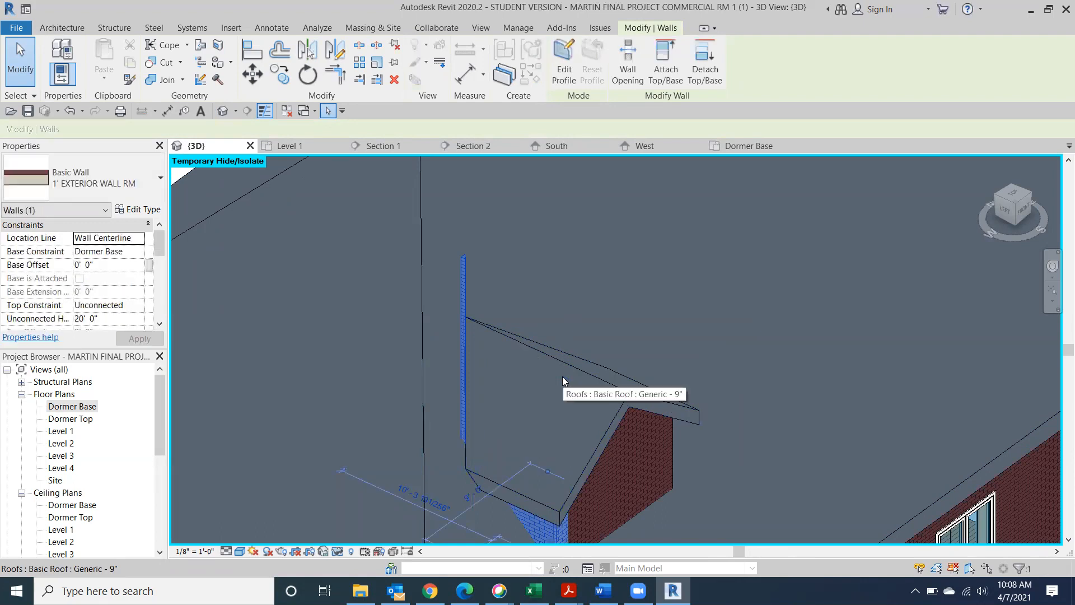
# Deselect the wall and view the roof straight down from the top
pyautogui.scroll(-3, 672, 331)
pyautogui.click(246, 221)
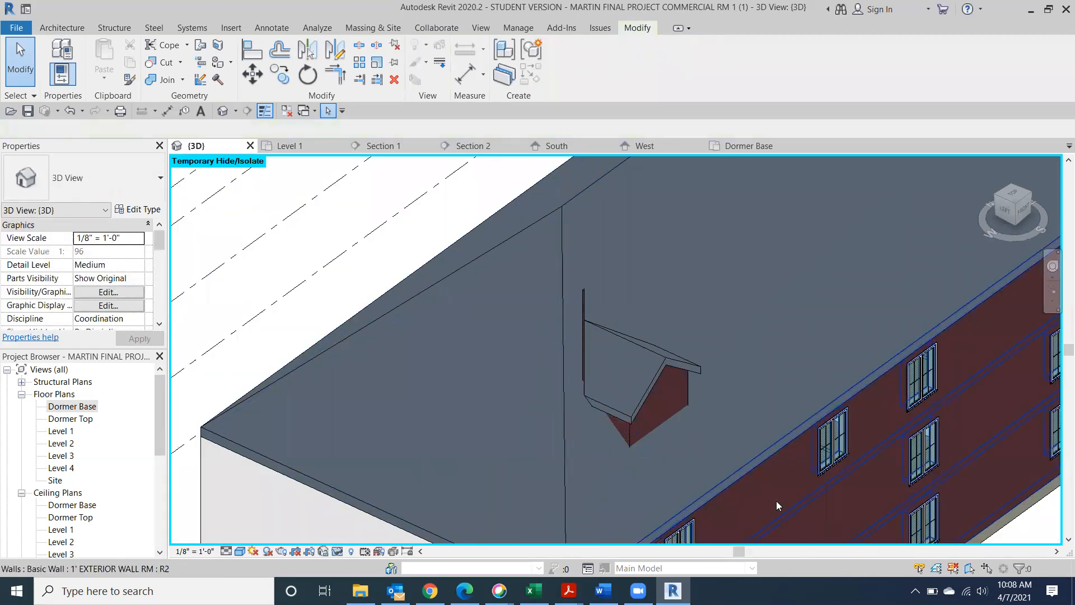
pyautogui.scroll(3, 588, 325)
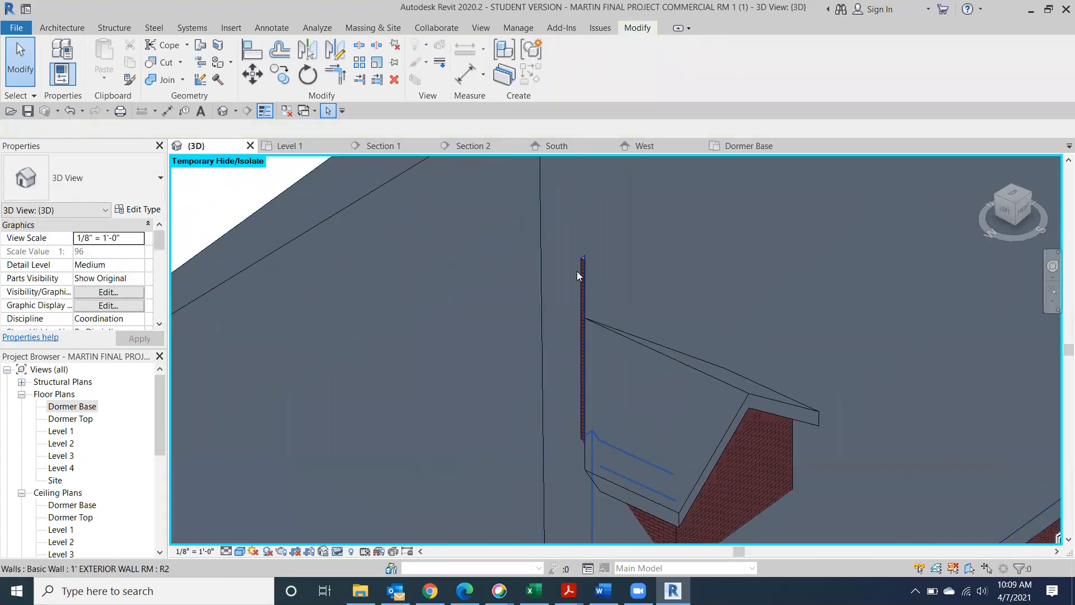
pyautogui.click(1012, 197)
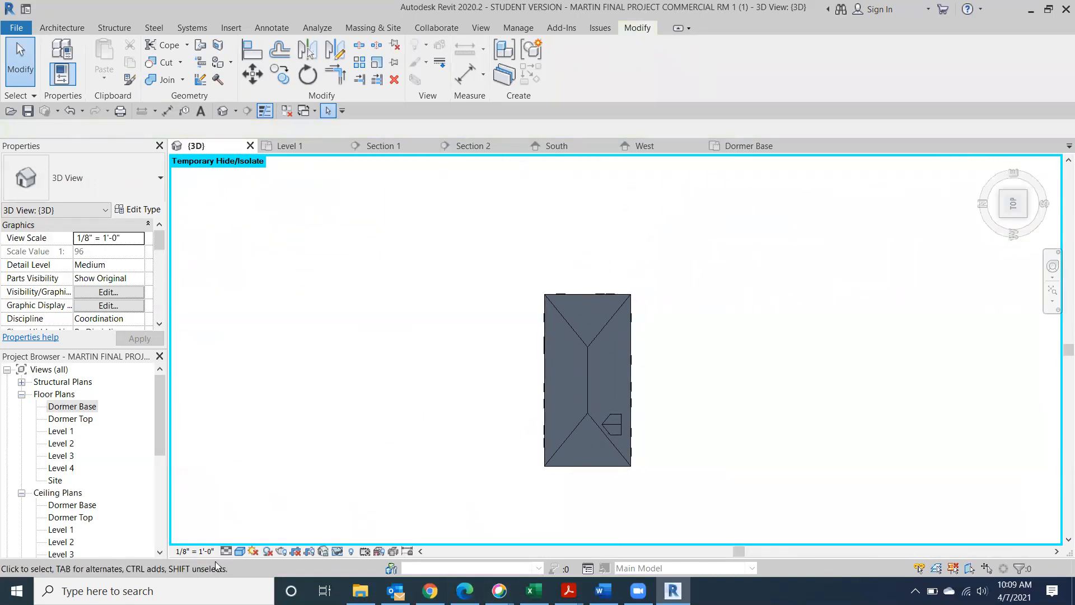
# Switch the 3D view to Hidden Line visual style
pyautogui.click(241, 551)
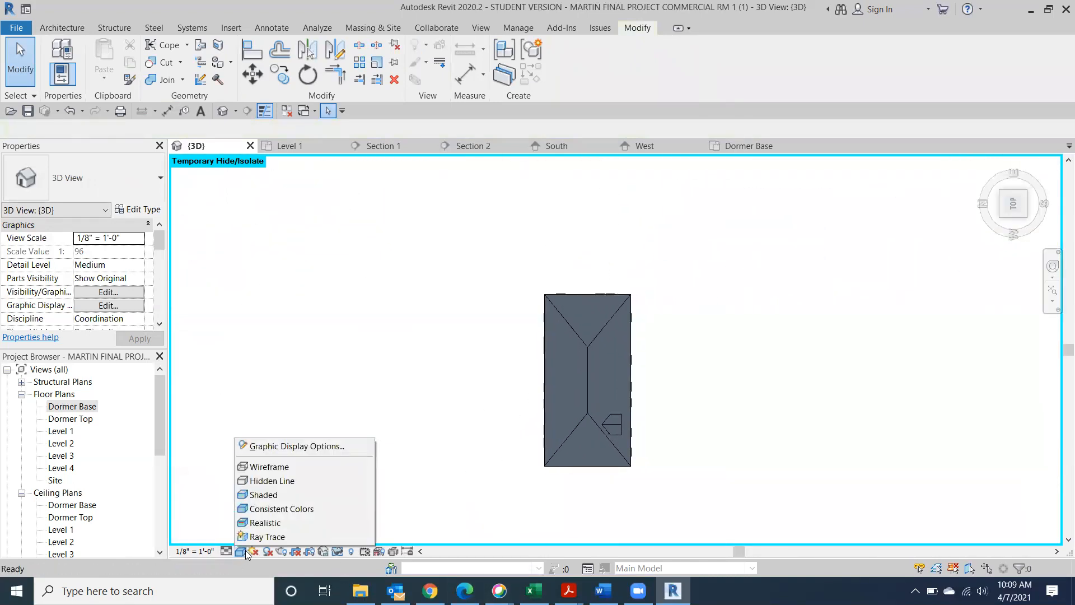
pyautogui.click(271, 480)
pyautogui.scroll(5, 604, 450)
pyautogui.scroll(6, 583, 427)
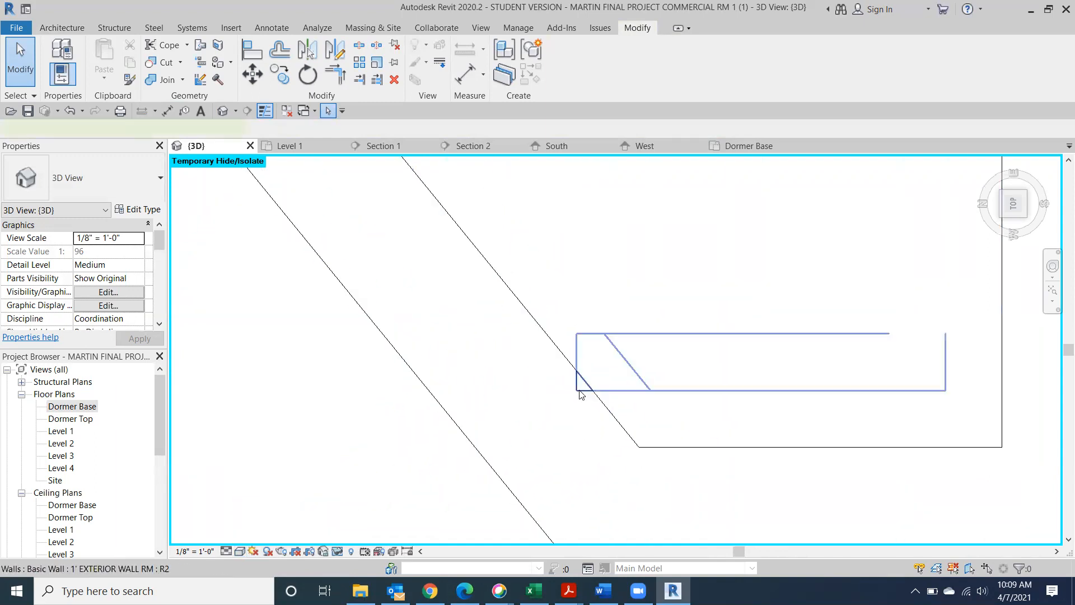
# Drag the dormer wall's end grip to a new position, then deselect it
pyautogui.click(579, 392)
pyautogui.moveTo(577, 363); pyautogui.dragTo(595, 361)
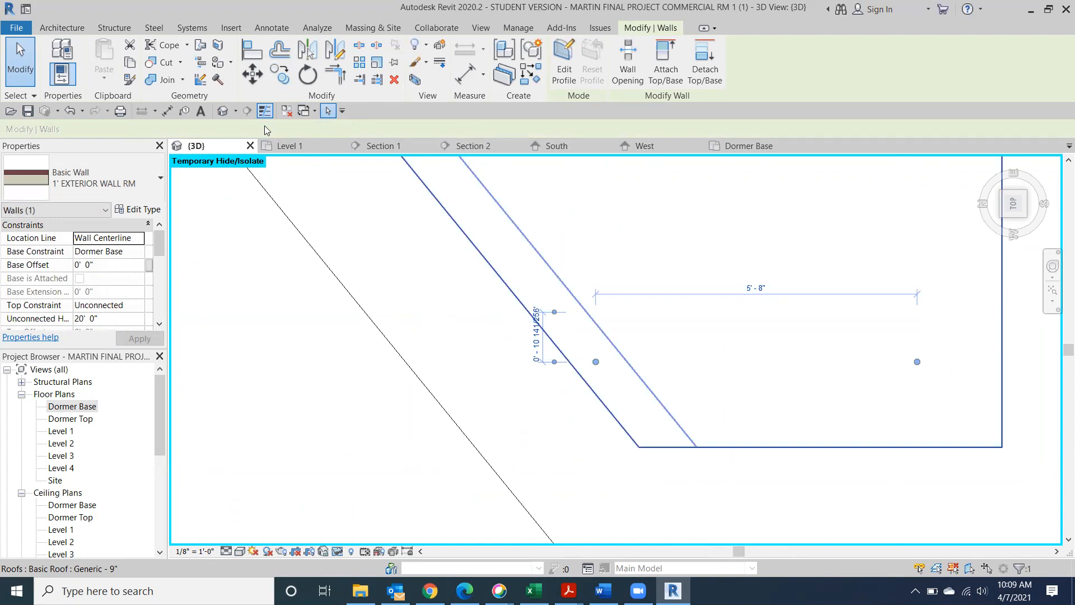
pyautogui.click(224, 111)
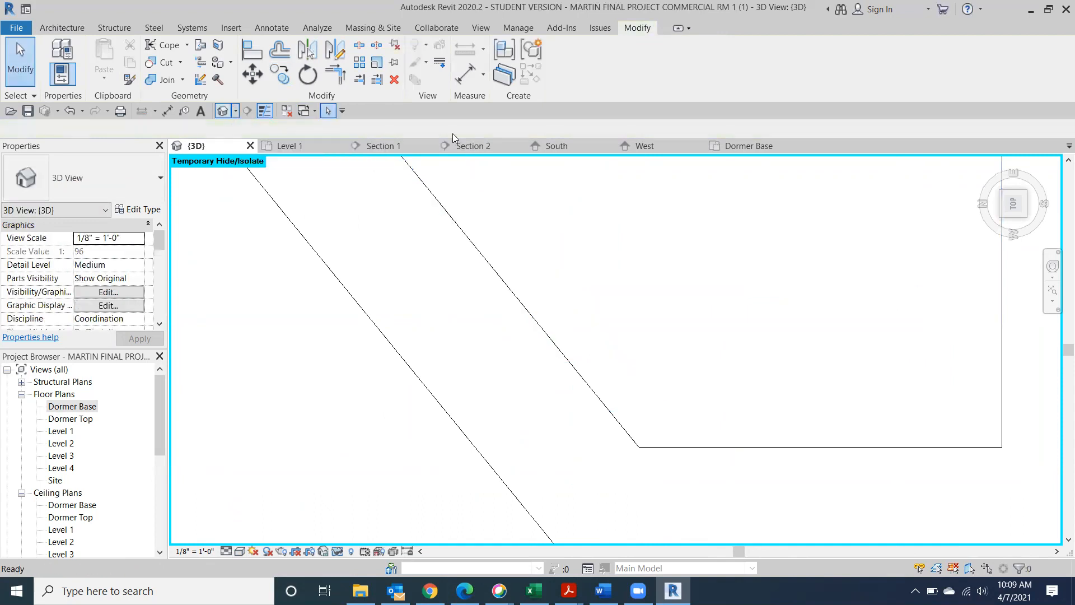
# Return to the home isometric view, then turn toward the front-left corner
pyautogui.click(988, 164)
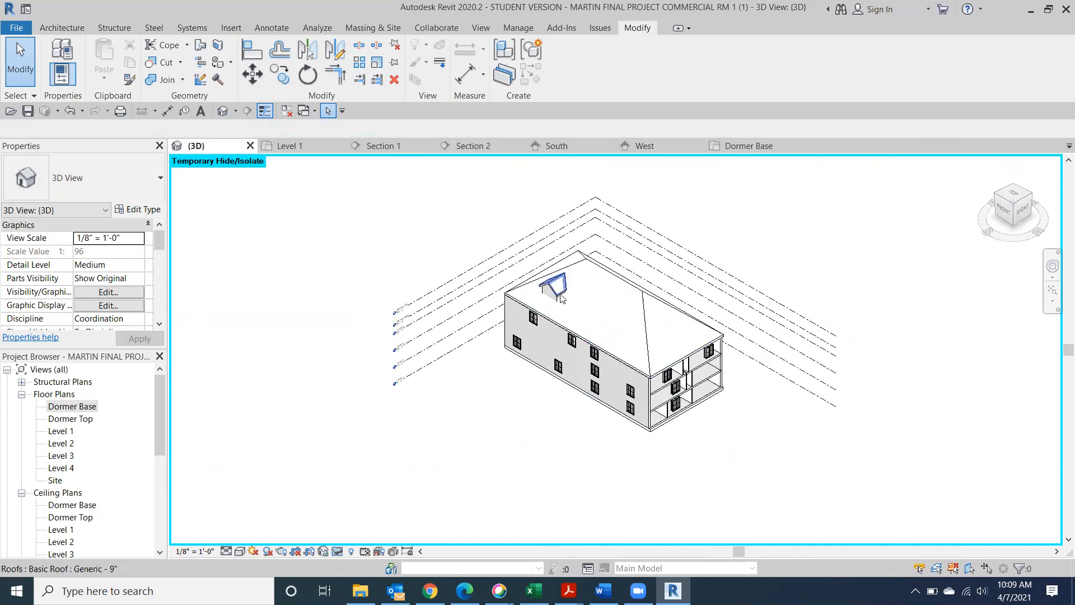
pyautogui.scroll(5, 559, 286)
pyautogui.scroll(3, 562, 288)
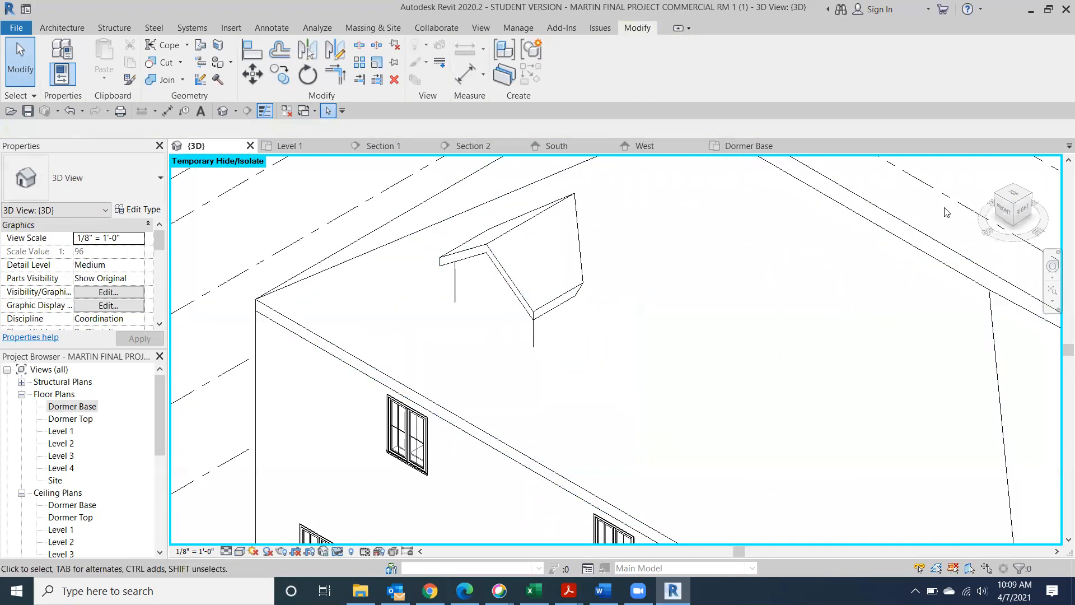
pyautogui.click(995, 204)
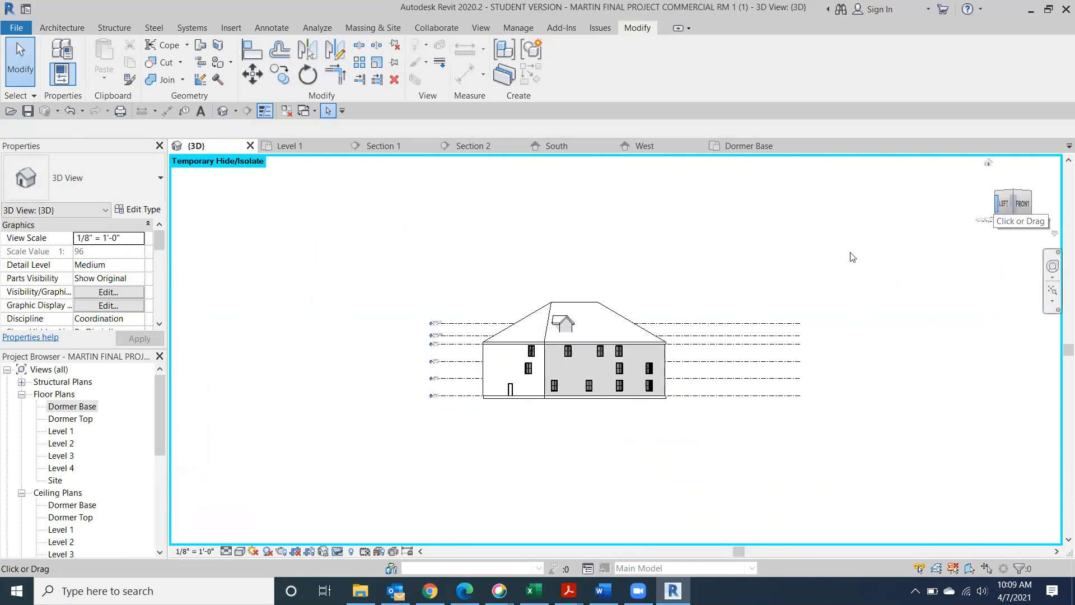
pyautogui.scroll(6, 560, 314)
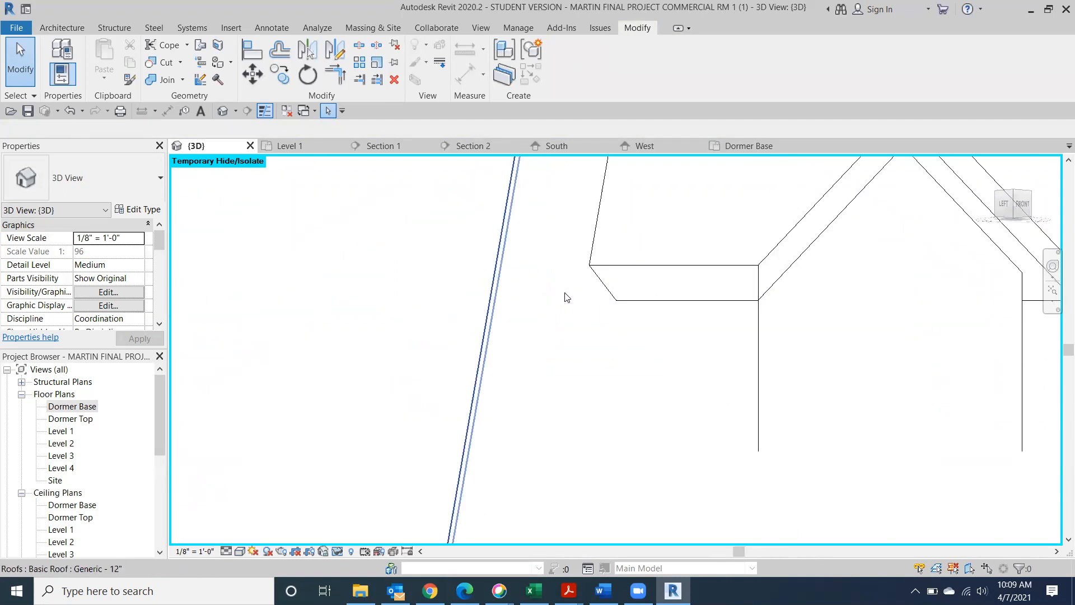
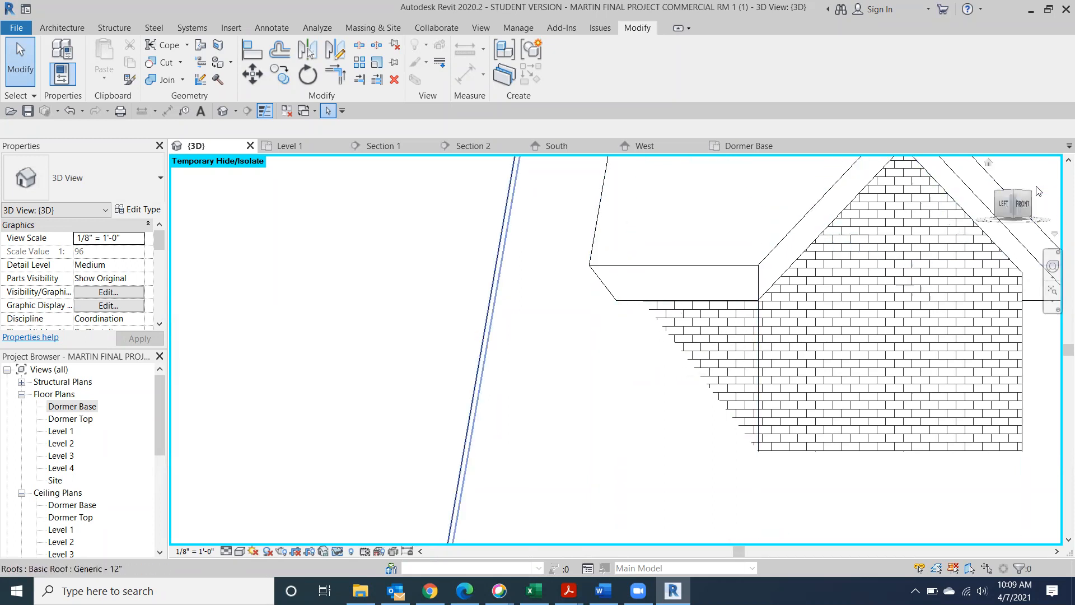
# Orbit the model to a top-front view looking down on the roof
pyautogui.moveTo(1033, 203); pyautogui.dragTo(925, 318)
pyautogui.scroll(-3, 924, 317)
pyautogui.moveTo(1018, 206); pyautogui.dragTo(987, 316)
pyautogui.scroll(-5, 907, 425)
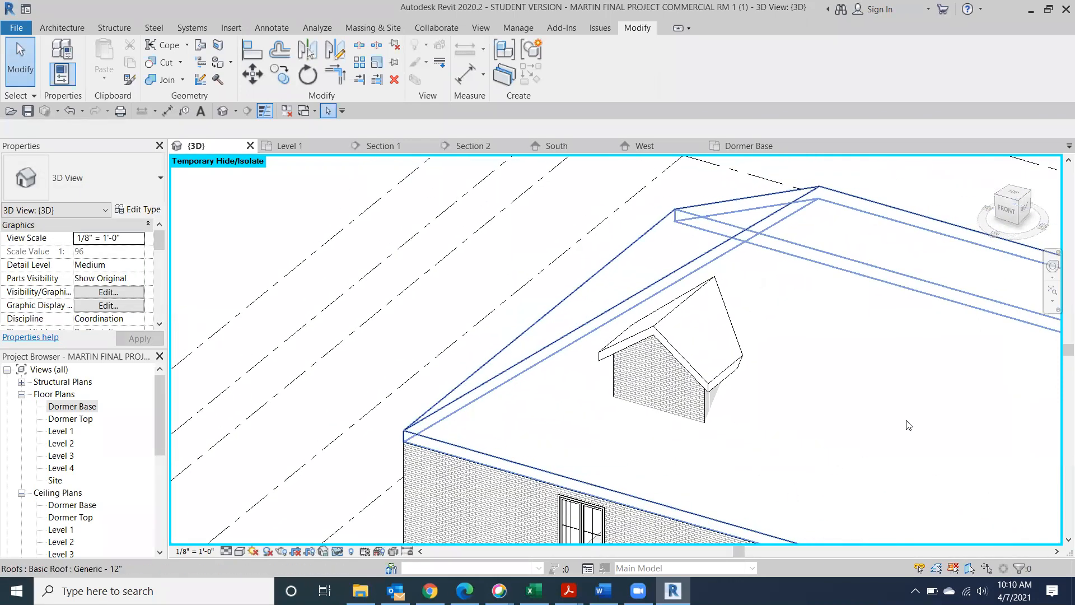
pyautogui.scroll(1, 906, 424)
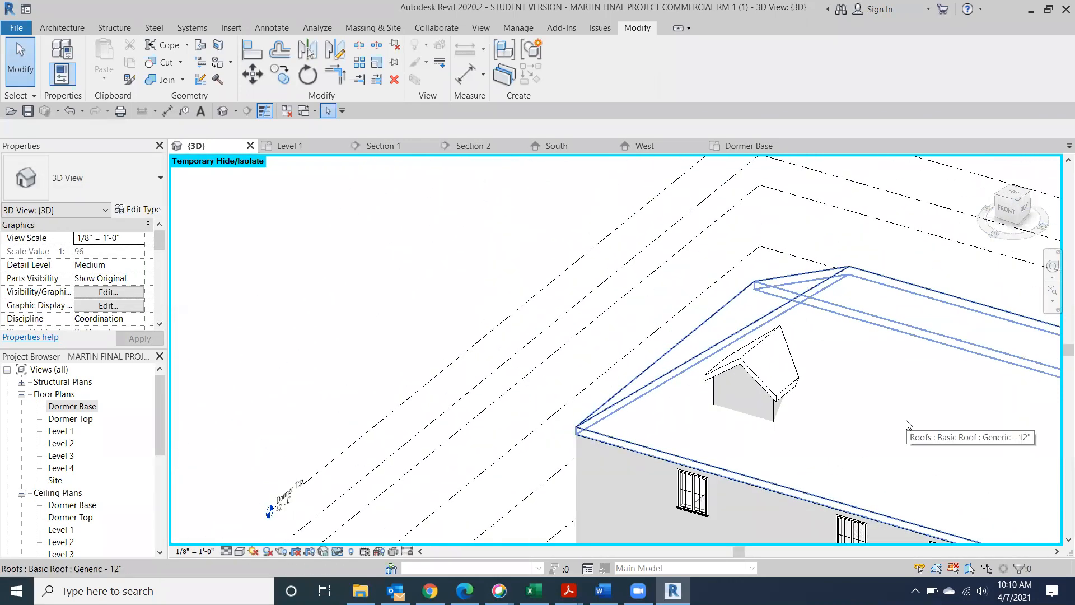
# Temporarily hide the dormer roof, view it from above, then undo to restore it
pyautogui.click(746, 364)
pyautogui.click(338, 551)
pyautogui.click(343, 518)
pyautogui.moveTo(1022, 197); pyautogui.dragTo(1023, 258)
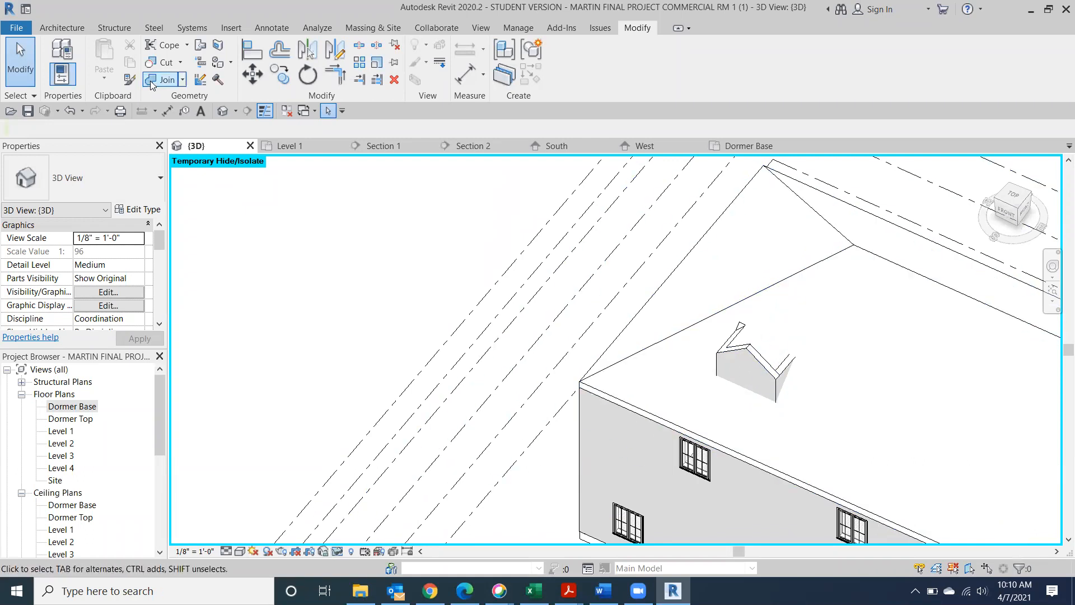
pyautogui.click(68, 113)
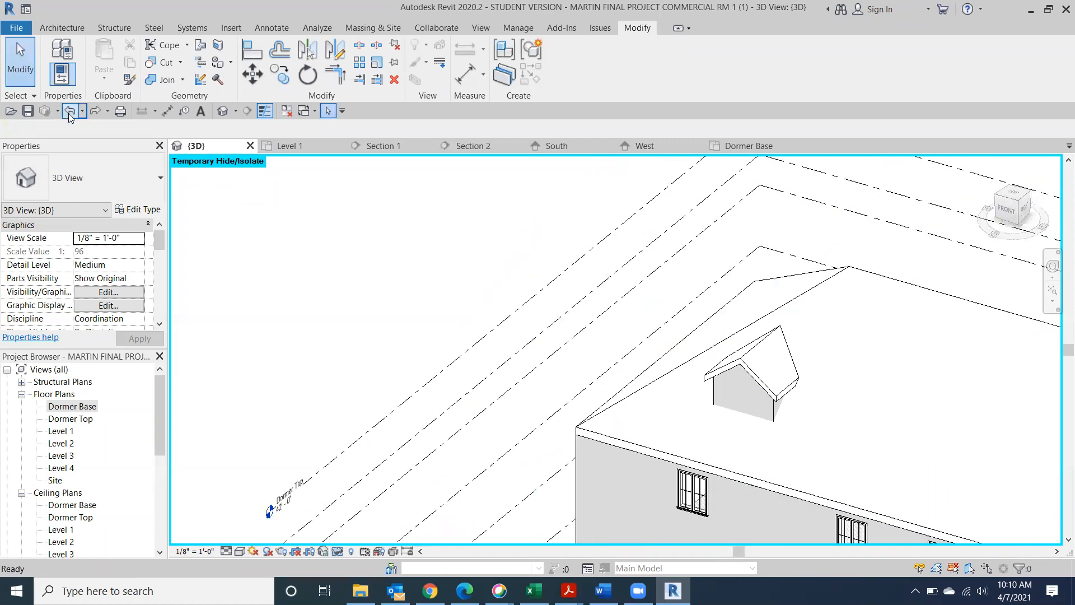
pyautogui.click(49, 27)
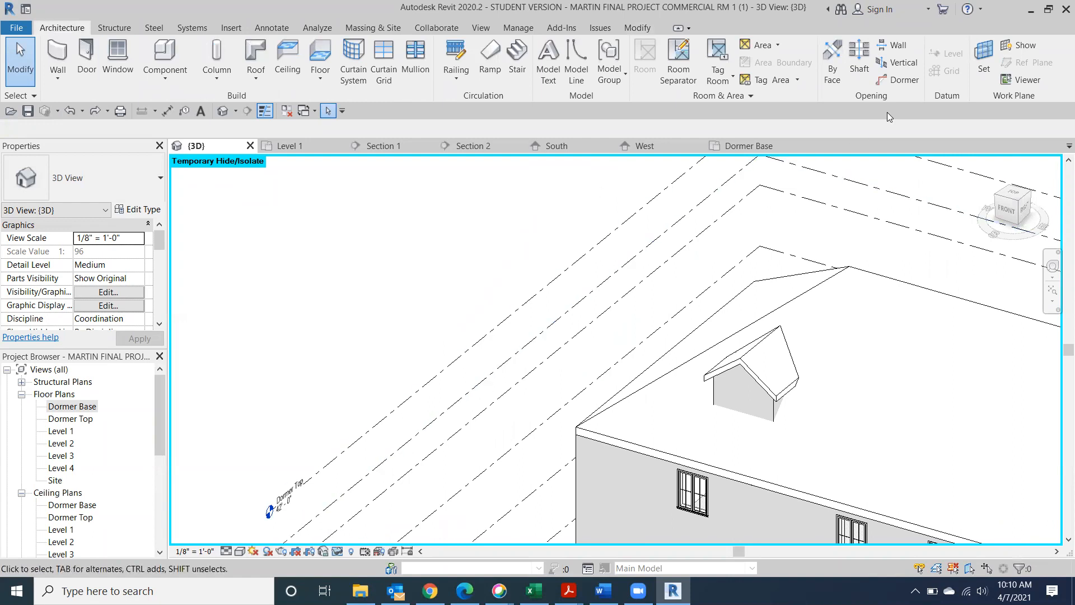
# Launch the Dormer opening tool and pick the main hip roof to cut
pyautogui.click(902, 84)
pyautogui.moveTo(912, 372); pyautogui.dragTo(615, 320, button='middle')
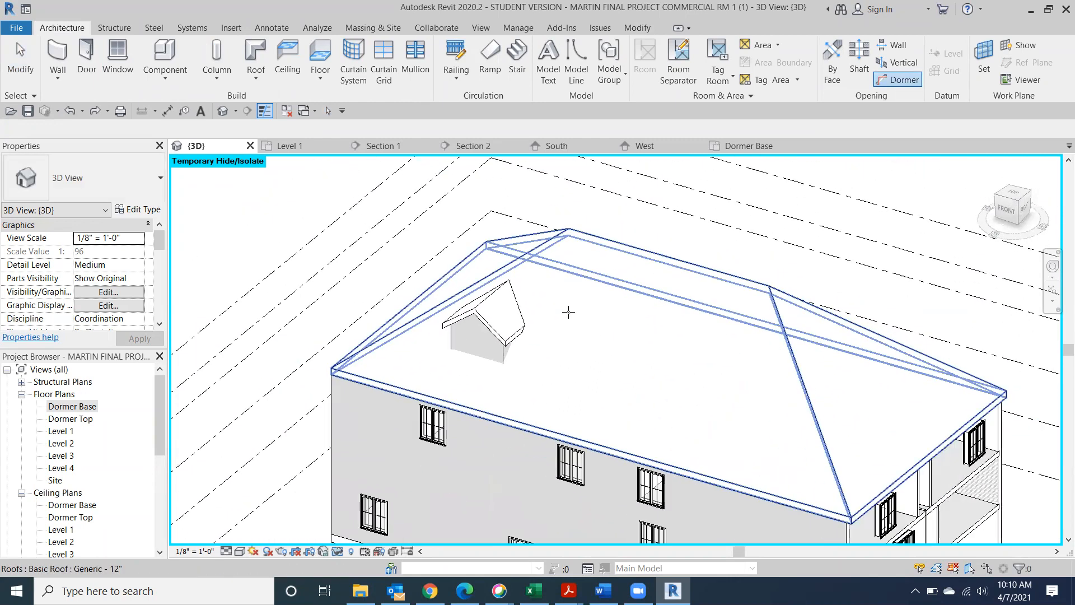
pyautogui.scroll(3, 568, 312)
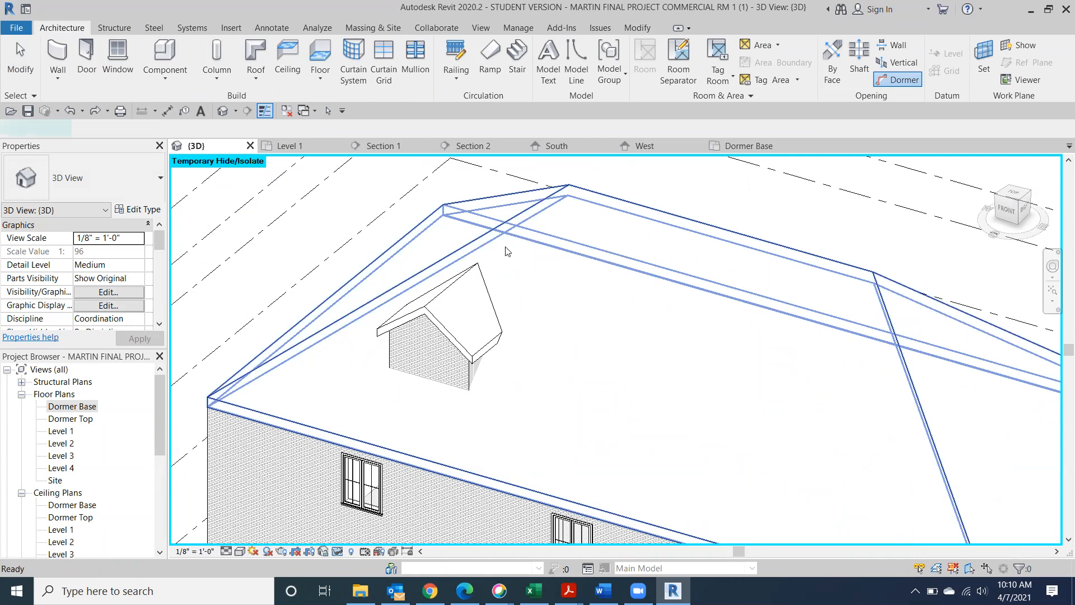
pyautogui.click(505, 247)
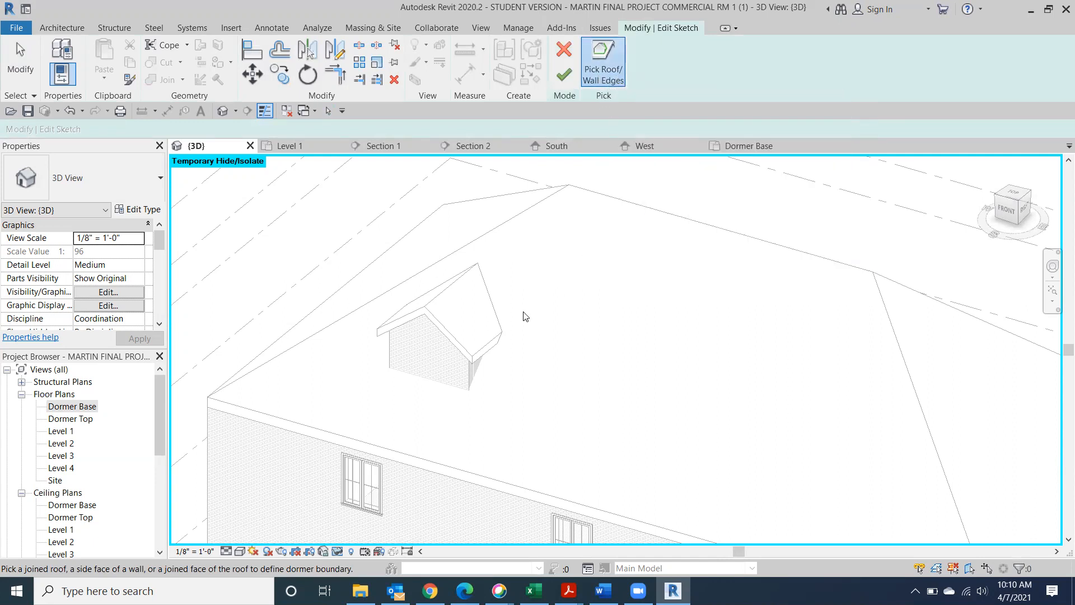
# Pick the dormer's wall faces and roof edges as the opening boundary lines
pyautogui.click(434, 375)
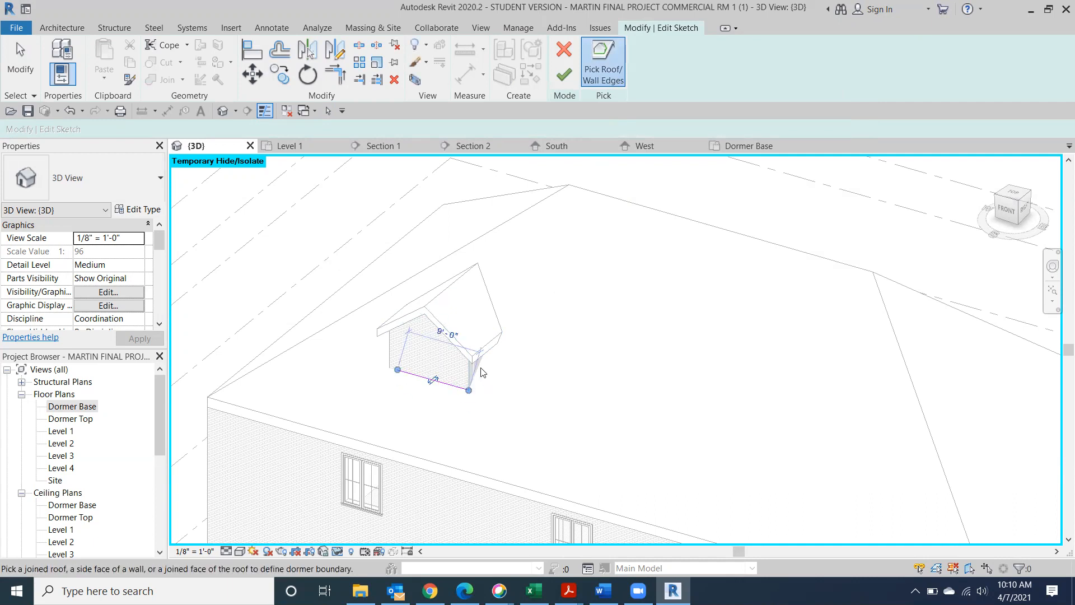
pyautogui.scroll(4, 474, 374)
pyautogui.scroll(3, 474, 377)
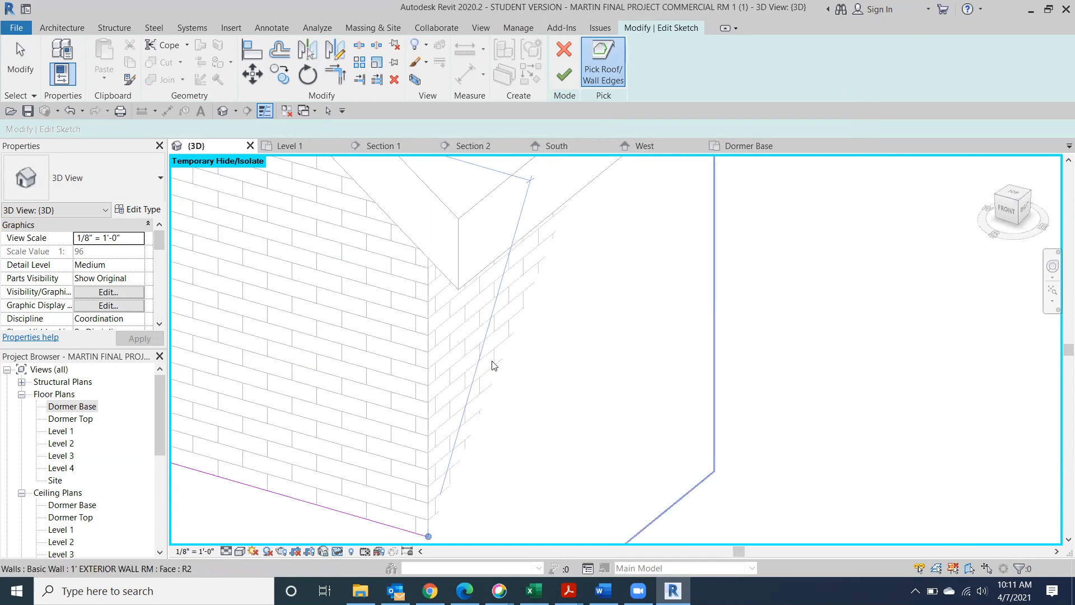
pyautogui.click(493, 365)
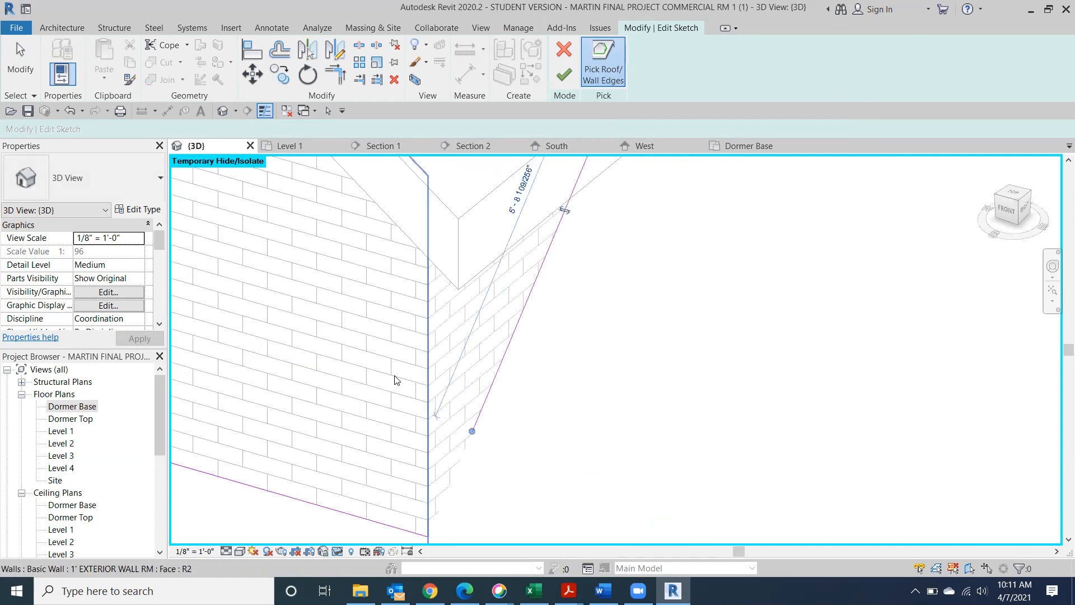
pyautogui.click(1001, 215)
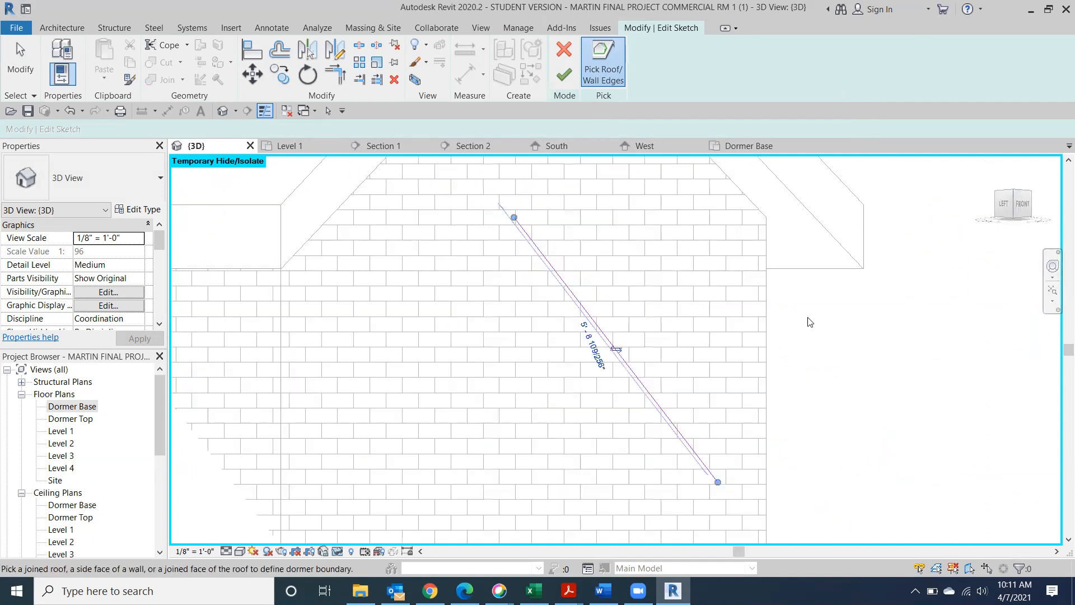
pyautogui.scroll(-3, 571, 400)
pyautogui.click(431, 393)
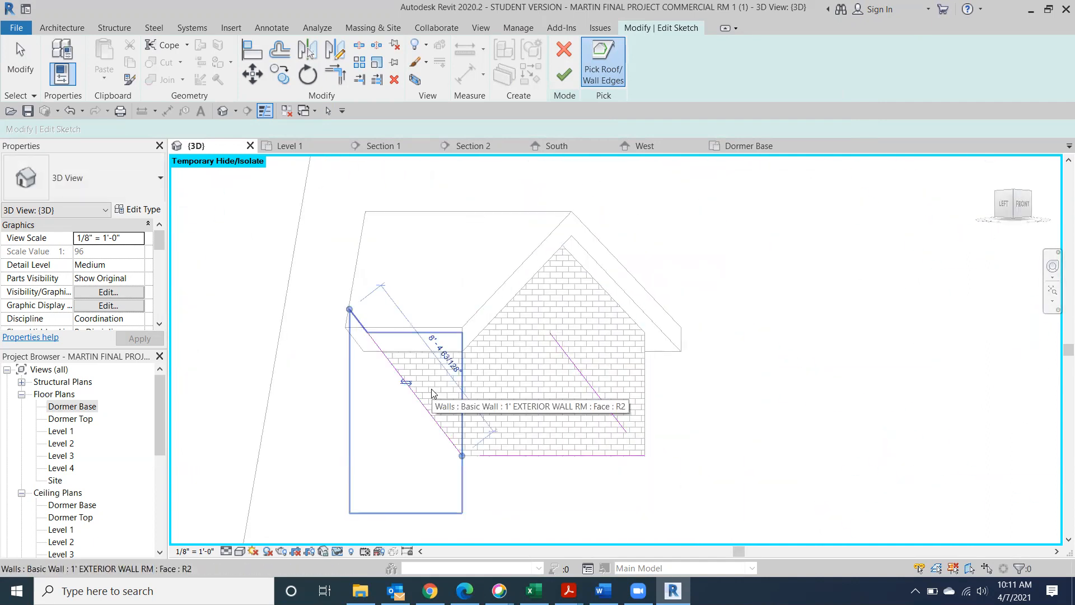
pyautogui.moveTo(1008, 204); pyautogui.dragTo(975, 271)
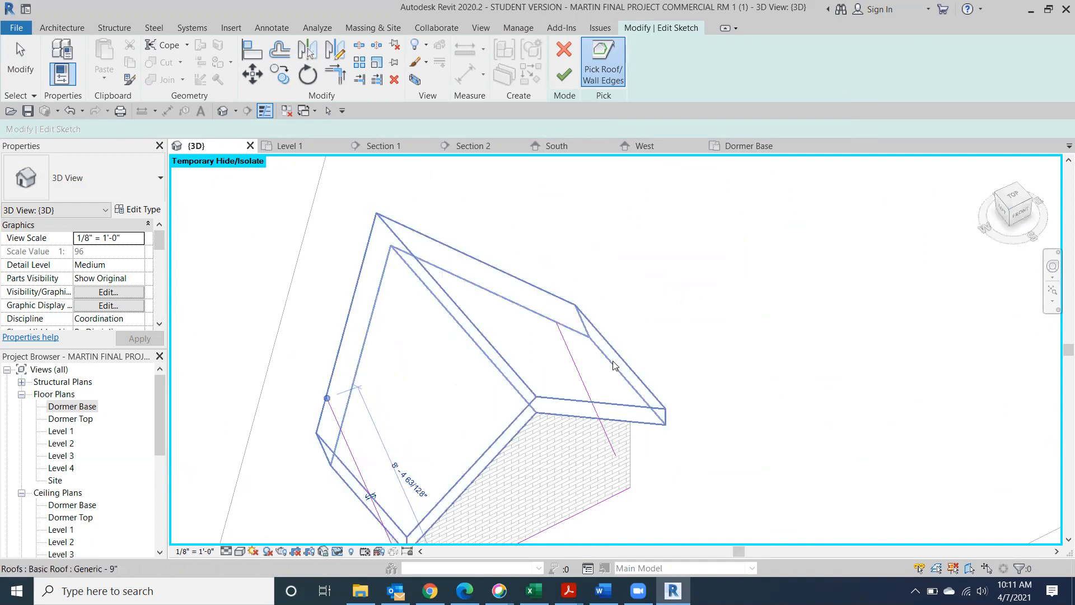
pyautogui.click(370, 305)
pyautogui.moveTo(411, 381); pyautogui.dragTo(492, 237, button='middle')
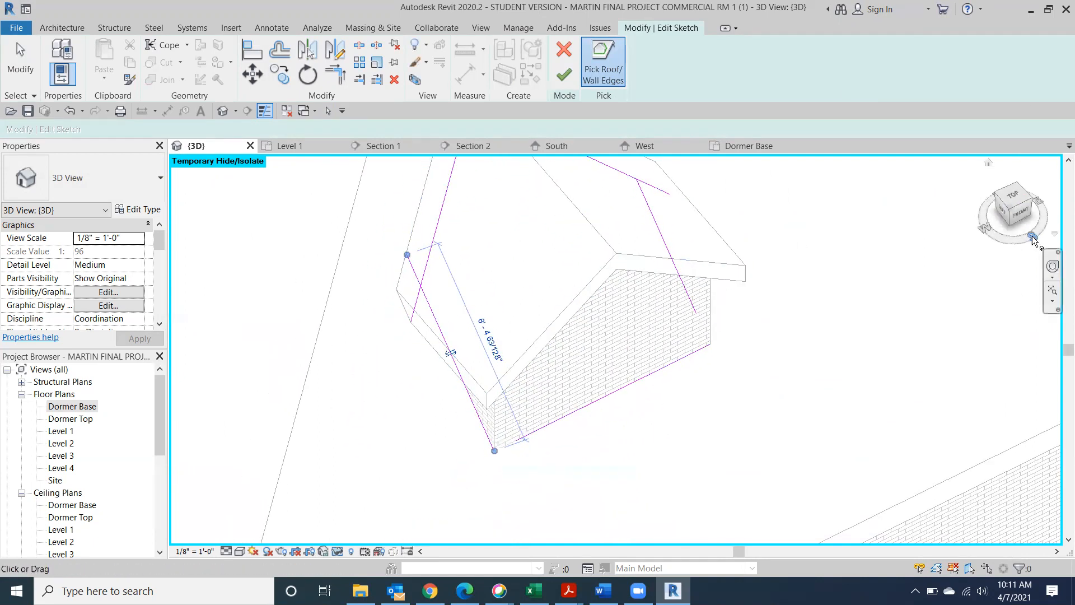
pyautogui.click(1015, 197)
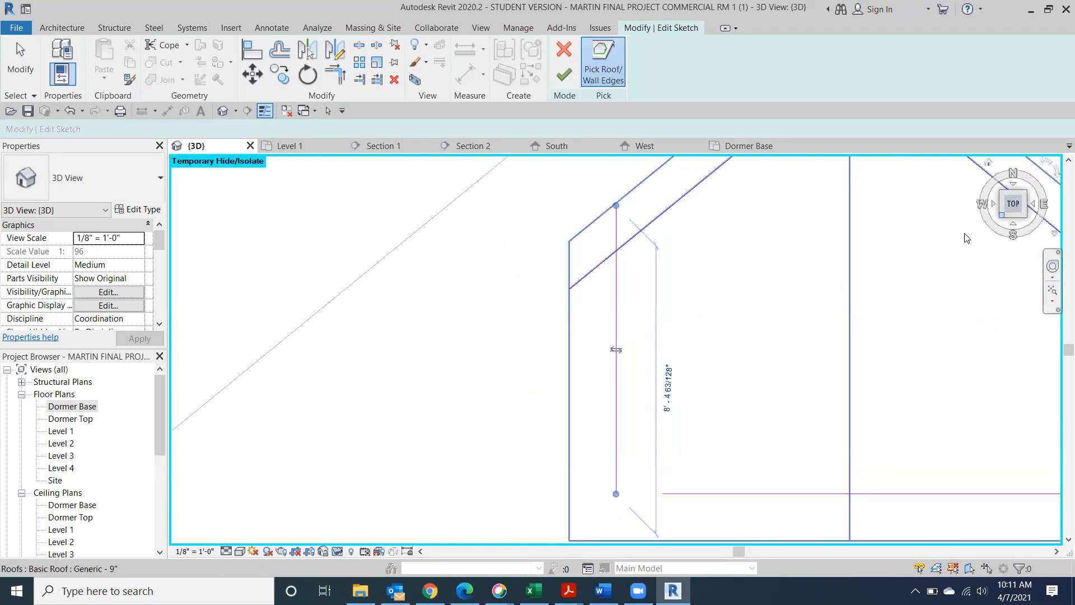
pyautogui.moveTo(867, 271)
pyautogui.mouseDown(button='middle')
pyautogui.moveTo(626, 267)
pyautogui.moveTo(607, 256)
pyautogui.mouseUp(button='middle')
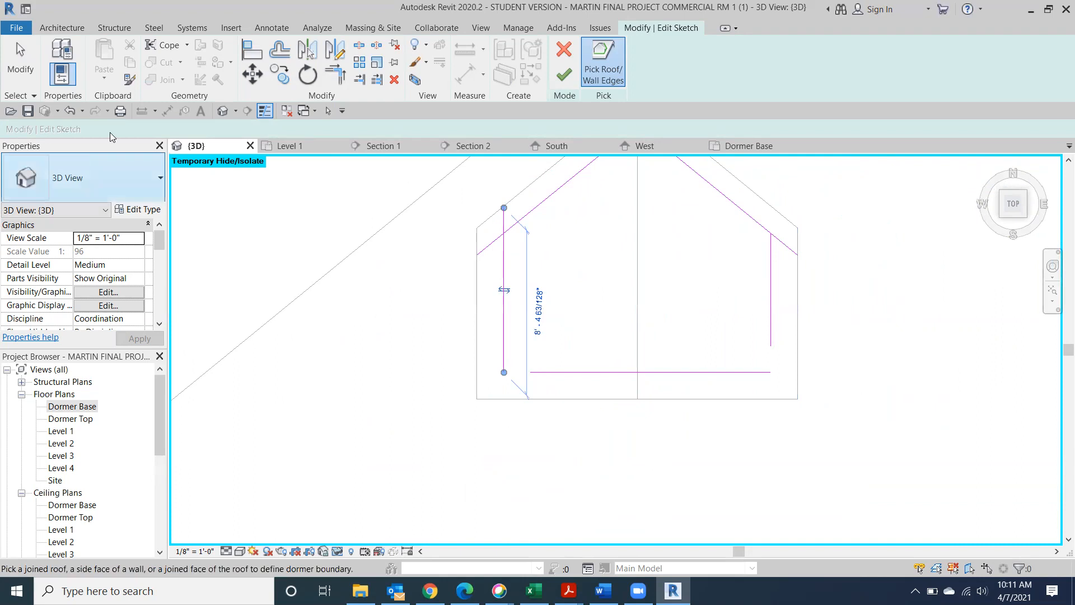
# Trim/extend the boundary lines into closed corners and finish the dormer opening
pyautogui.click(336, 74)
pyautogui.click(511, 228)
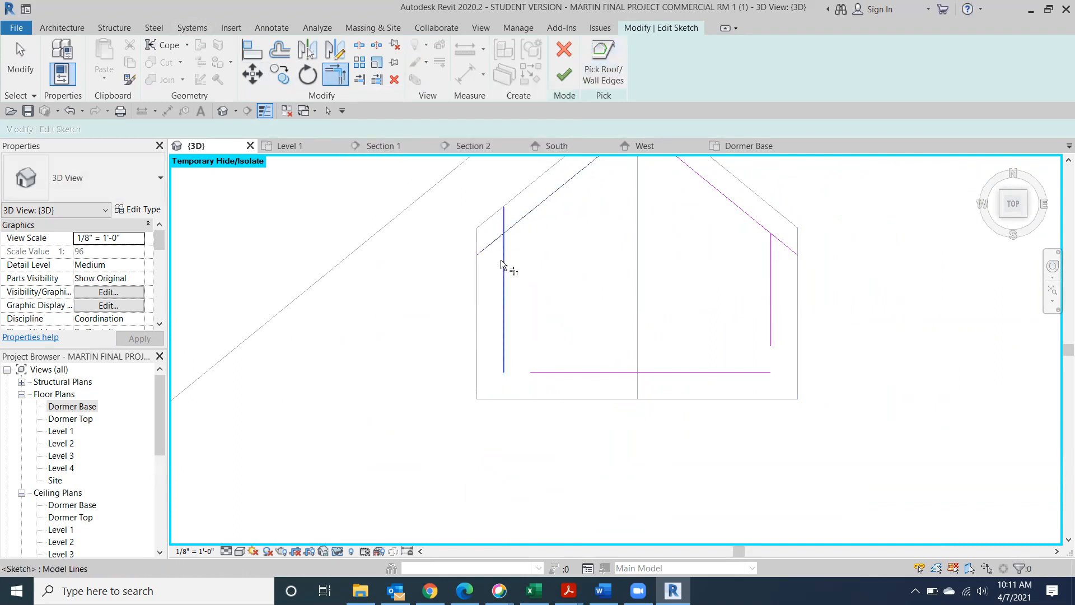
pyautogui.click(504, 336)
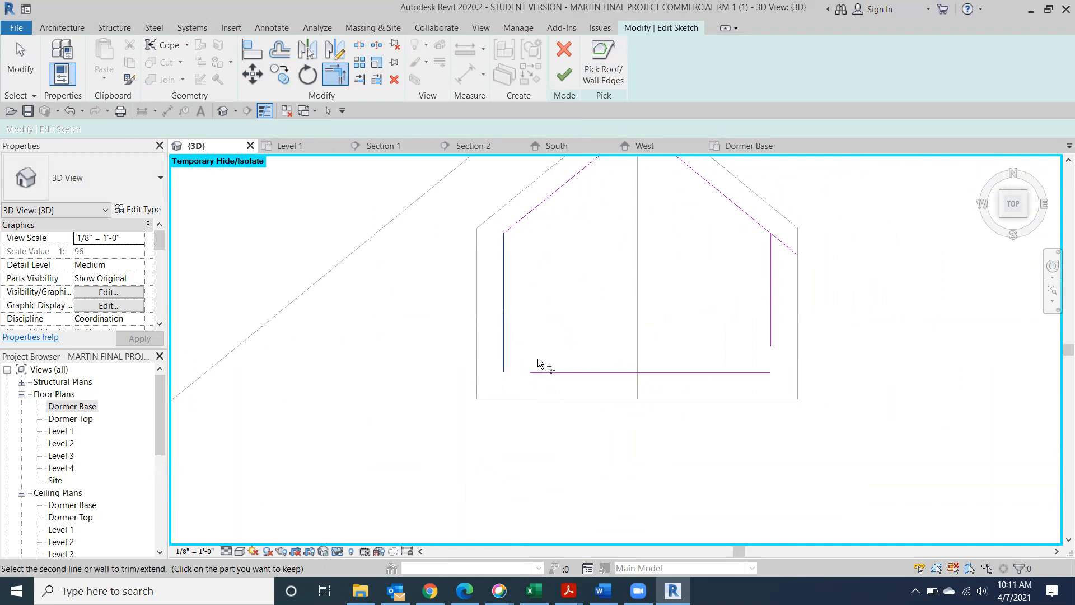
pyautogui.click(549, 370)
pyautogui.click(739, 373)
pyautogui.click(771, 330)
pyautogui.click(762, 229)
pyautogui.click(771, 266)
pyautogui.scroll(-1, 672, 396)
pyautogui.scroll(-1, 672, 396)
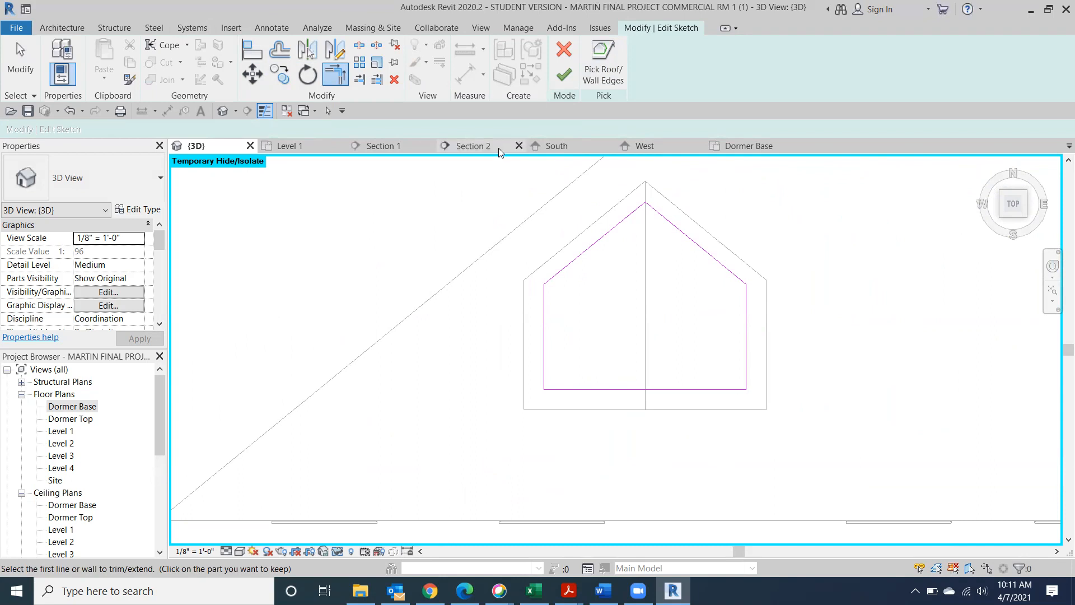
pyautogui.click(564, 74)
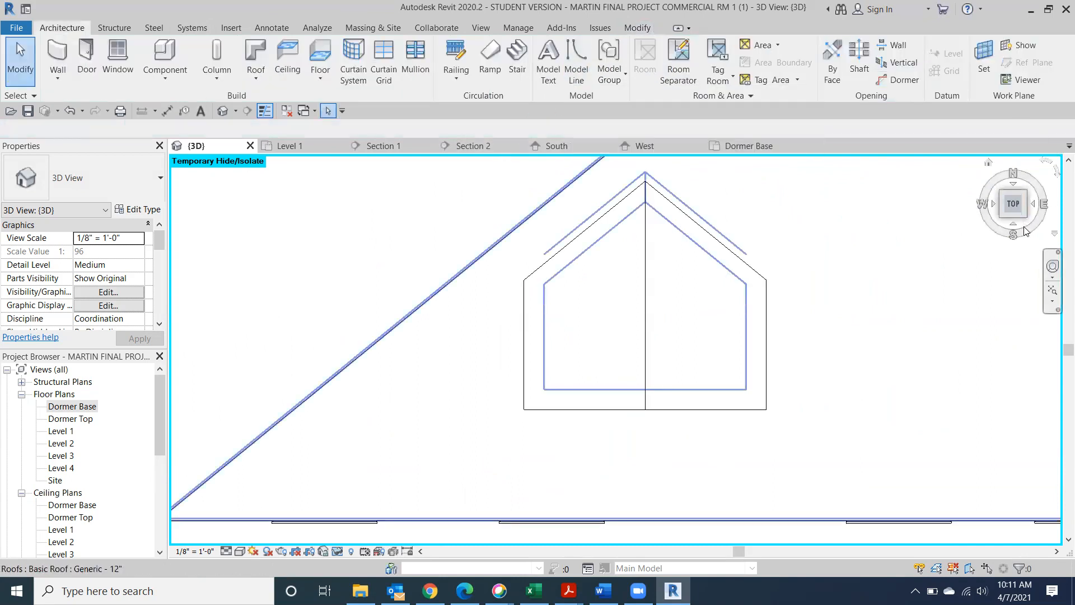
# Shade the model in Consistent Colors and select the dormer's roof from above
pyautogui.moveTo(1016, 207)
pyautogui.mouseDown()
pyautogui.moveTo(974, 185)
pyautogui.moveTo(955, 515)
pyautogui.mouseUp()
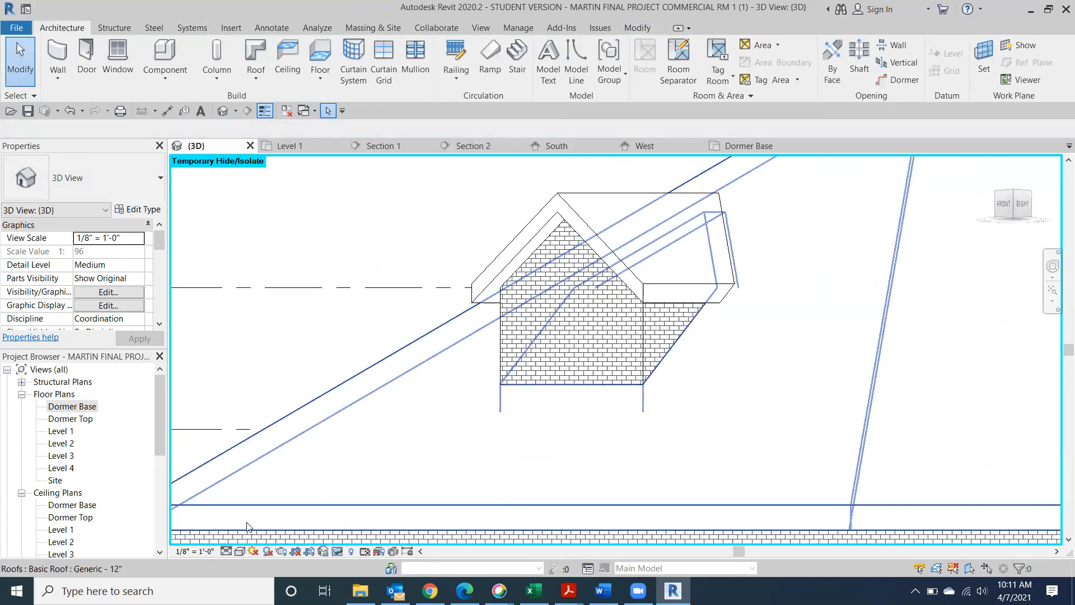
pyautogui.click(236, 553)
pyautogui.click(294, 509)
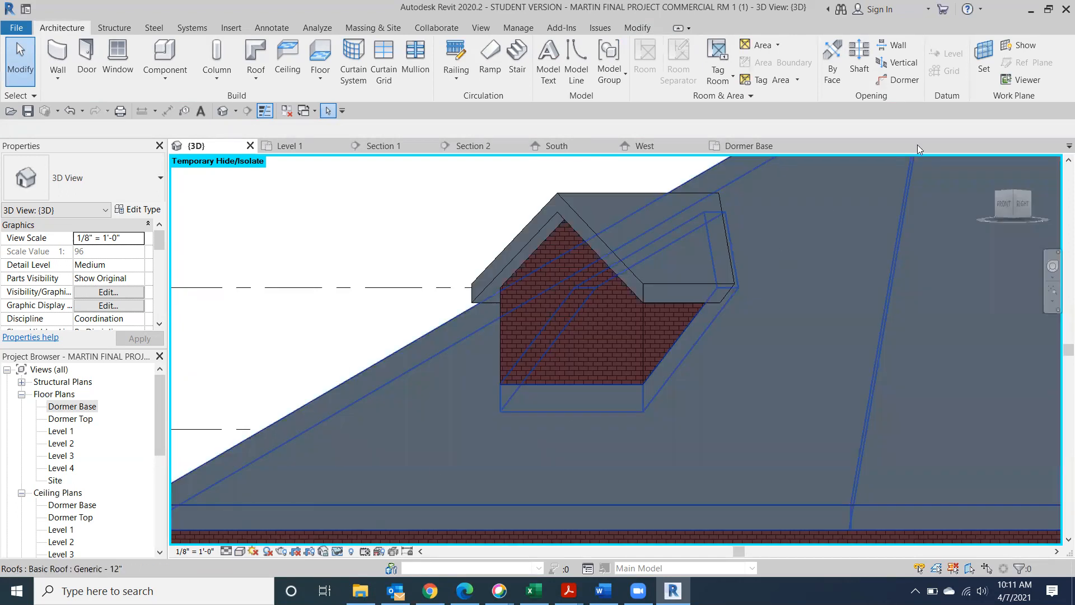
pyautogui.moveTo(1013, 192); pyautogui.dragTo(1022, 240)
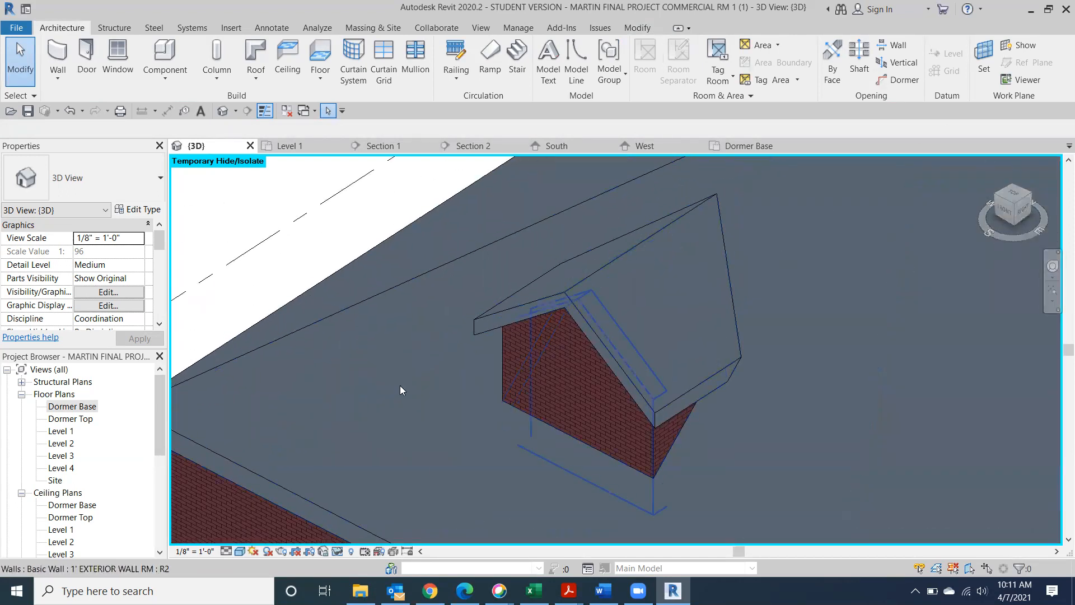
pyautogui.click(629, 285)
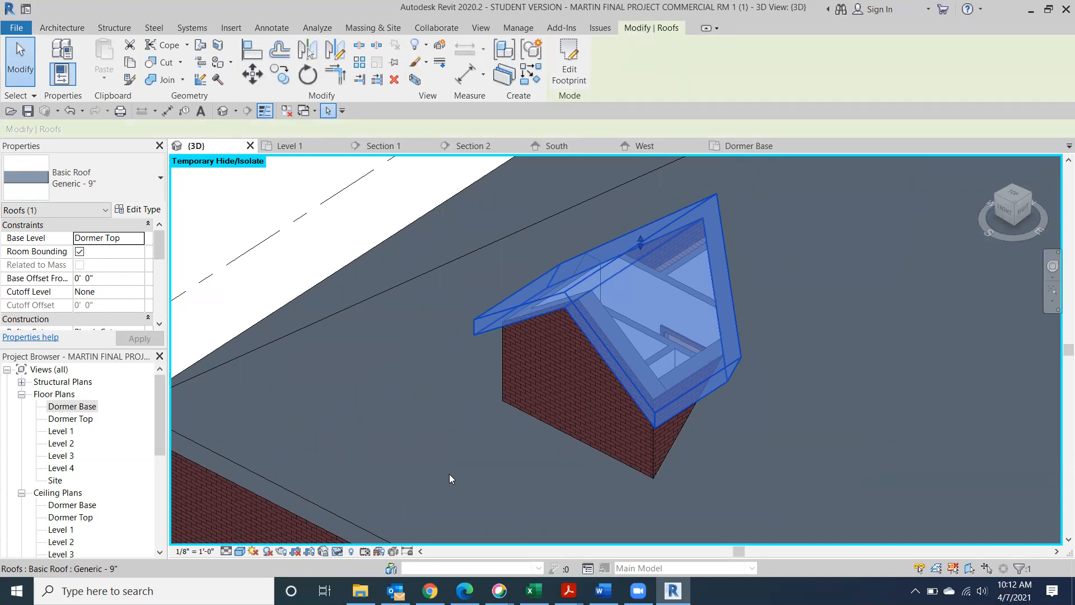
# Hide the dormer roof to inspect the opening, reset hiding, and open the Dormer Base plan
pyautogui.click(338, 551)
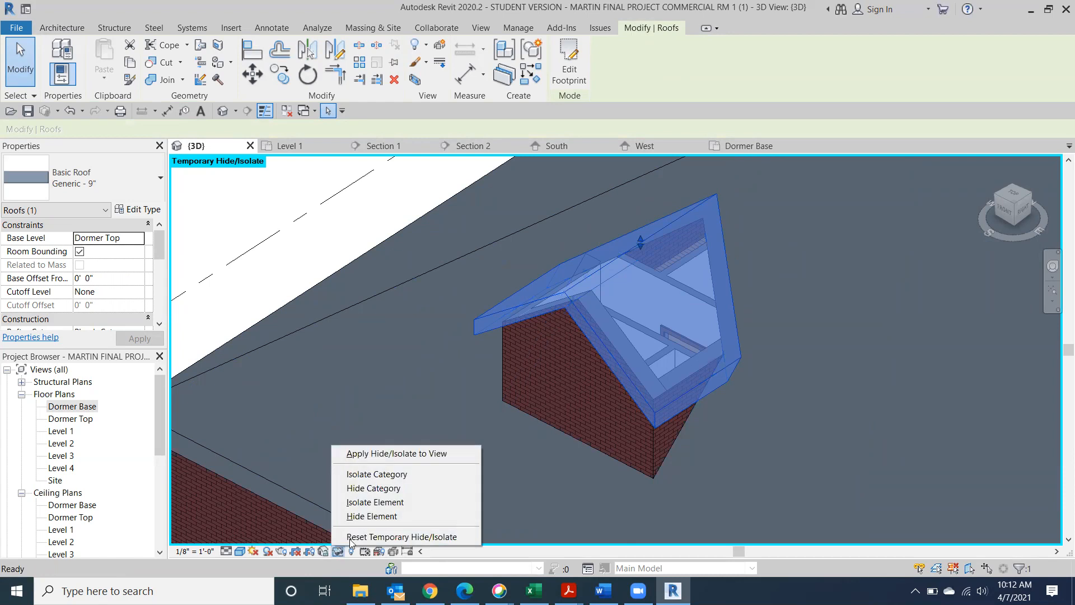
pyautogui.click(358, 518)
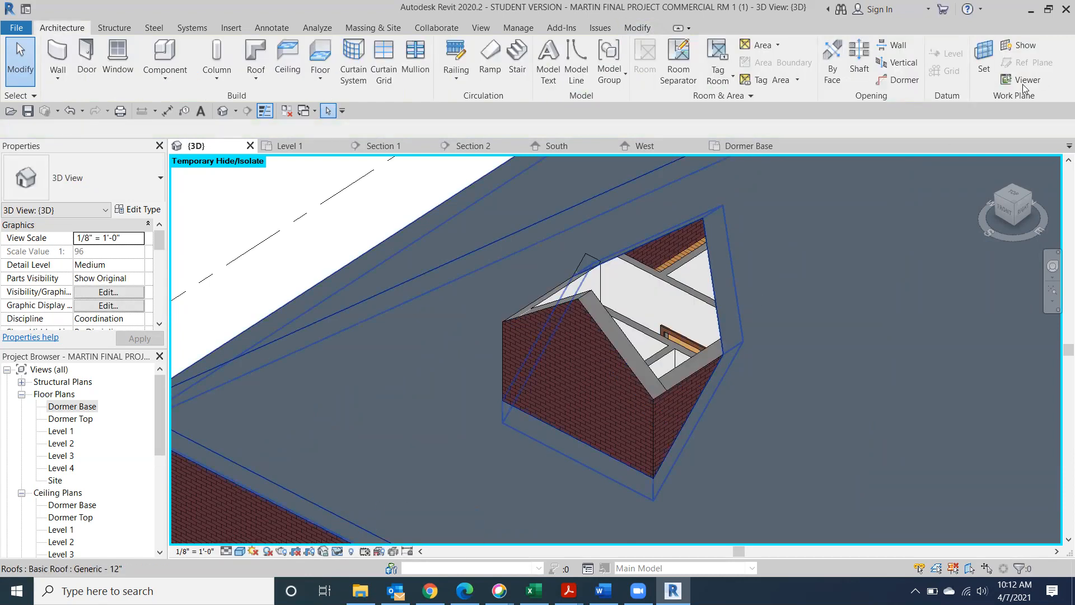
pyautogui.moveTo(1023, 196)
pyautogui.mouseDown()
pyautogui.moveTo(1029, 219)
pyautogui.moveTo(1029, 198)
pyautogui.moveTo(225, 205)
pyautogui.moveTo(355, 174)
pyautogui.moveTo(393, 230)
pyautogui.moveTo(194, 310)
pyautogui.moveTo(1044, 257)
pyautogui.moveTo(1047, 232)
pyautogui.moveTo(338, 268)
pyautogui.moveTo(520, 254)
pyautogui.moveTo(398, 300)
pyautogui.moveTo(298, 317)
pyautogui.mouseUp()
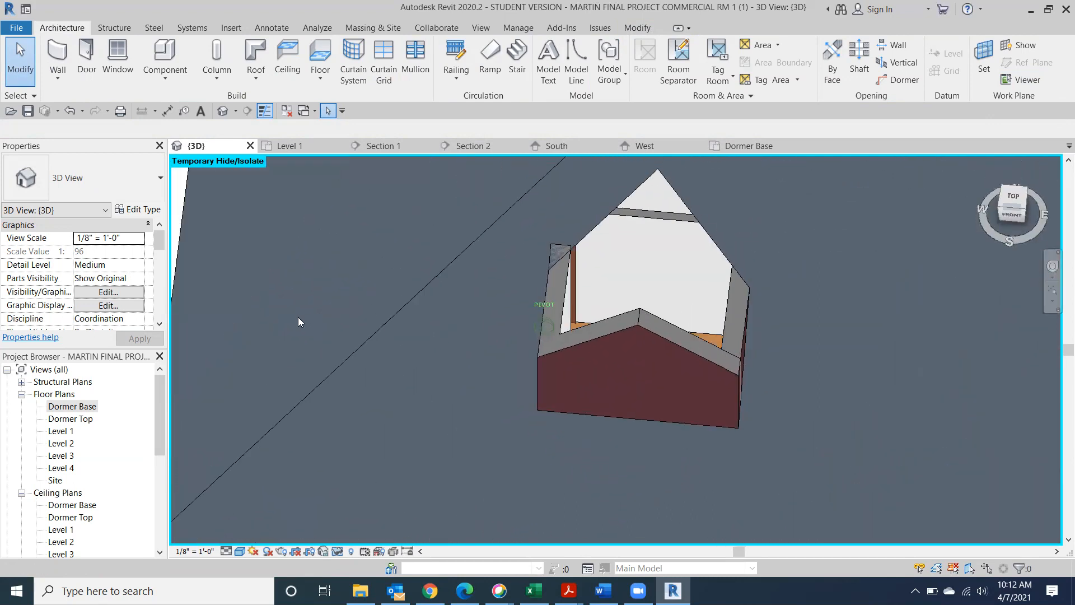
pyautogui.click(337, 552)
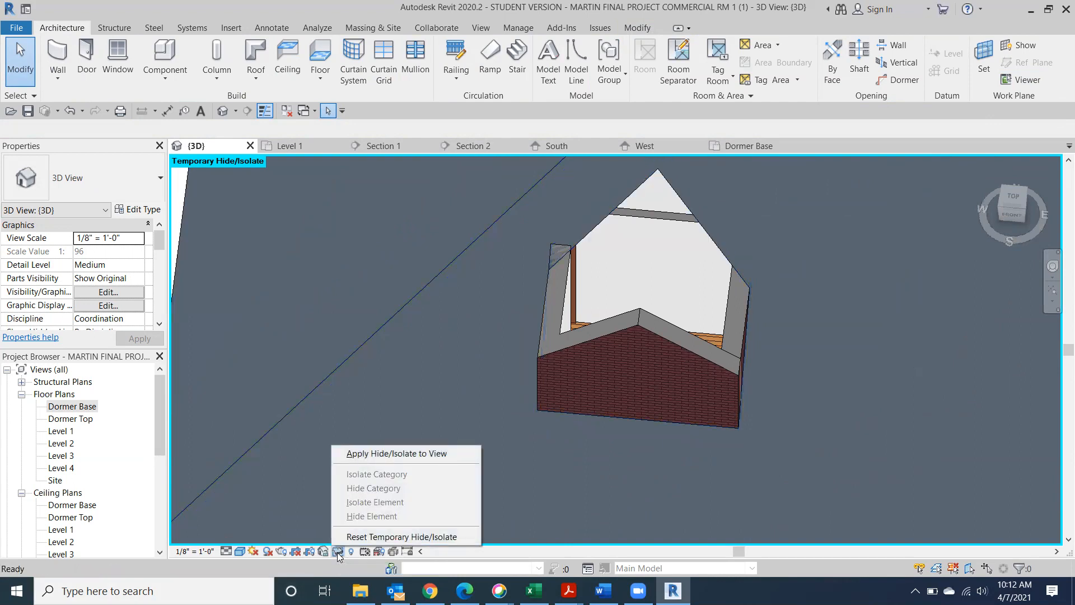
pyautogui.click(409, 536)
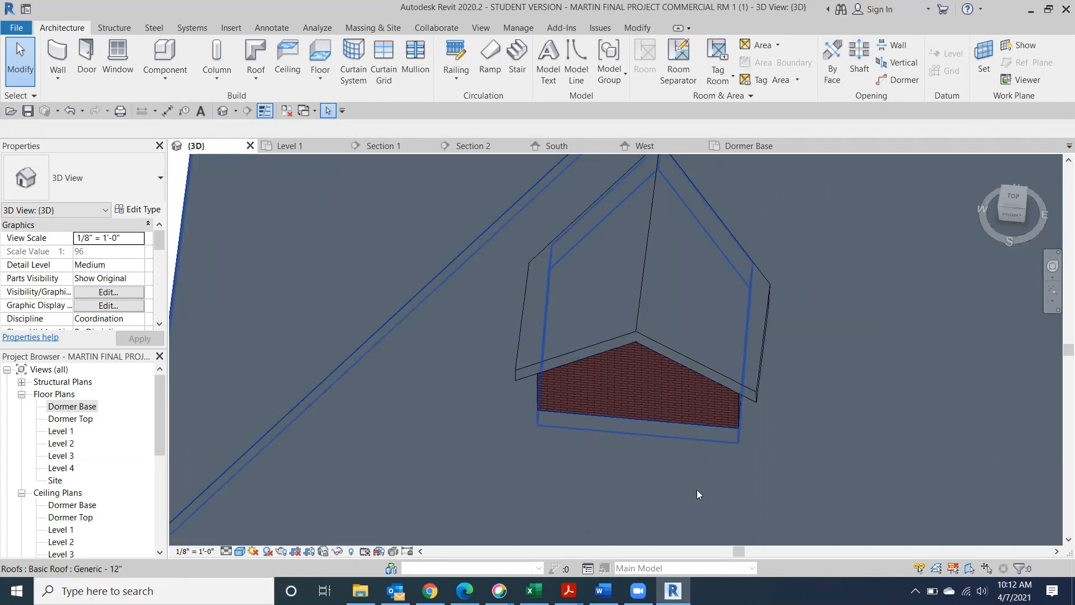
pyautogui.doubleClick(62, 412)
# Draw two 6'-0" side walls 9'-0" apart joined by a connecting wall, 35' right of the first dormer
pyautogui.scroll(-3, 479, 414)
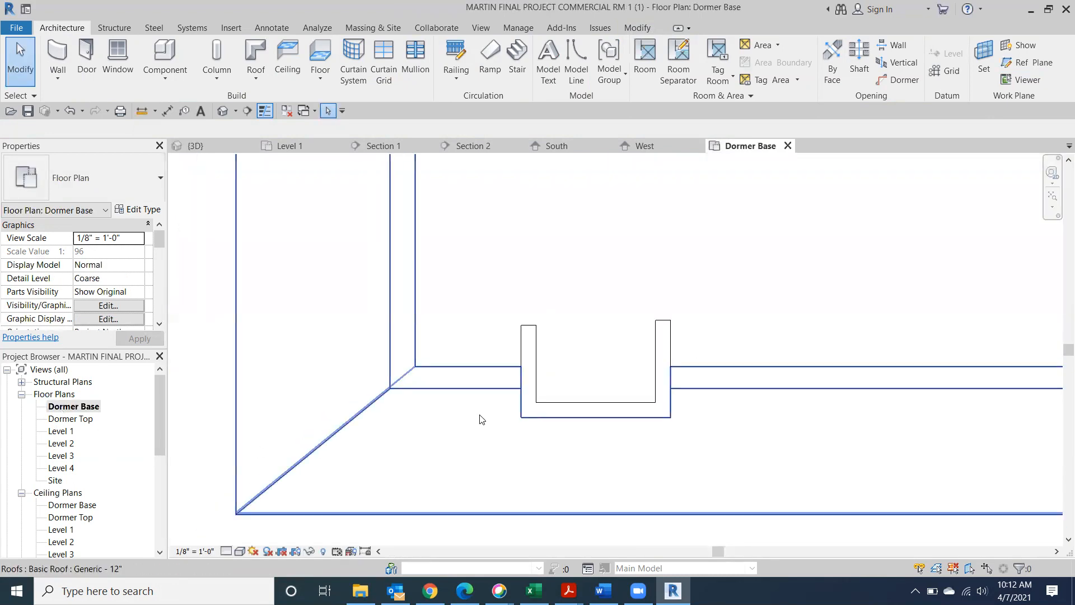
pyautogui.scroll(-2, 687, 396)
pyautogui.moveTo(378, 433); pyautogui.dragTo(78, 429, button='middle')
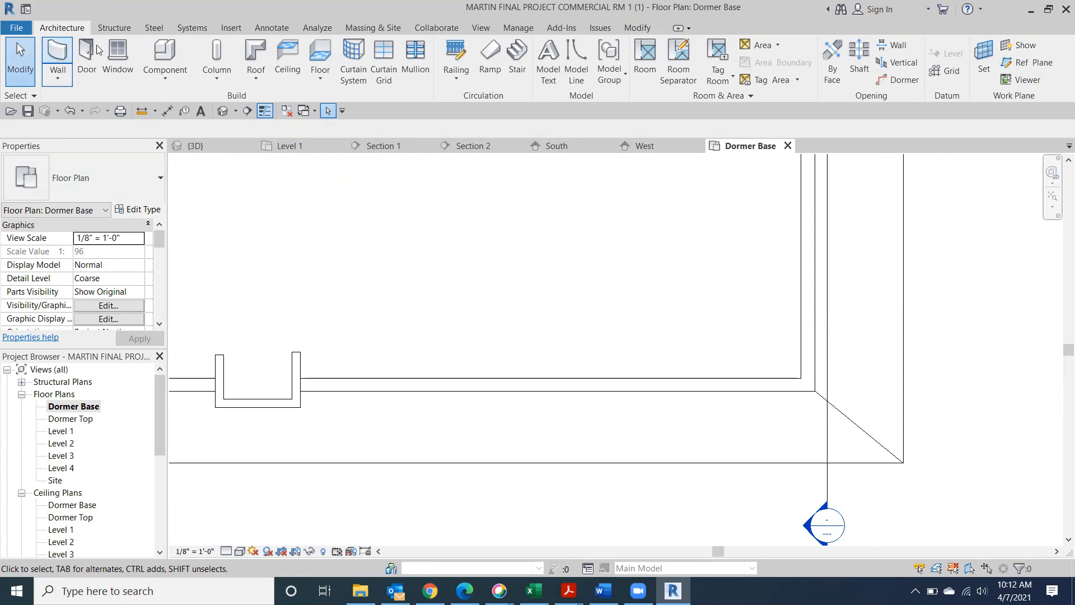
pyautogui.click(56, 50)
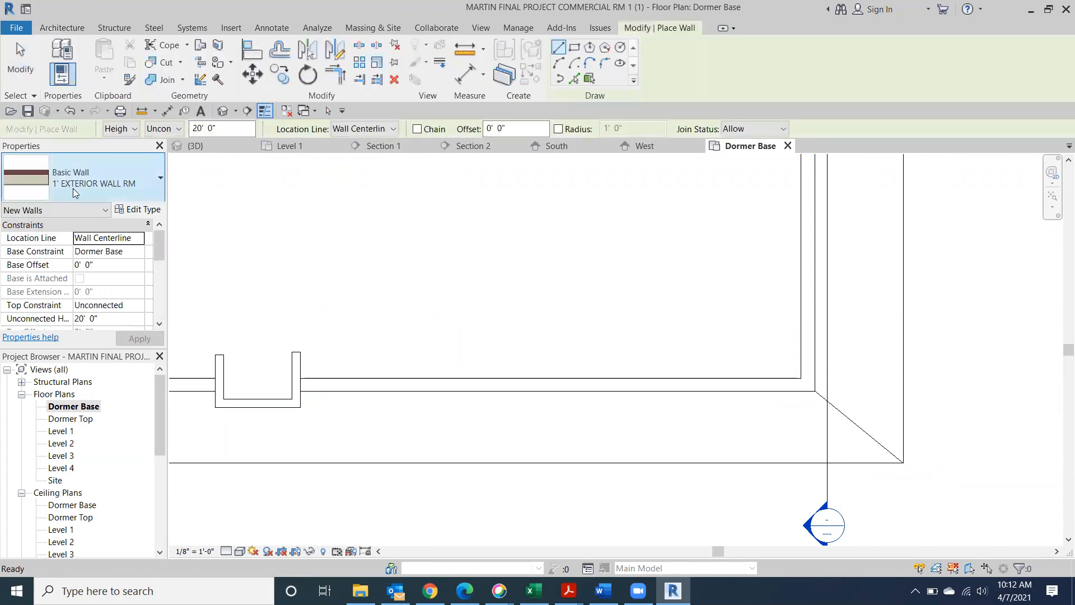
pyautogui.click(593, 352)
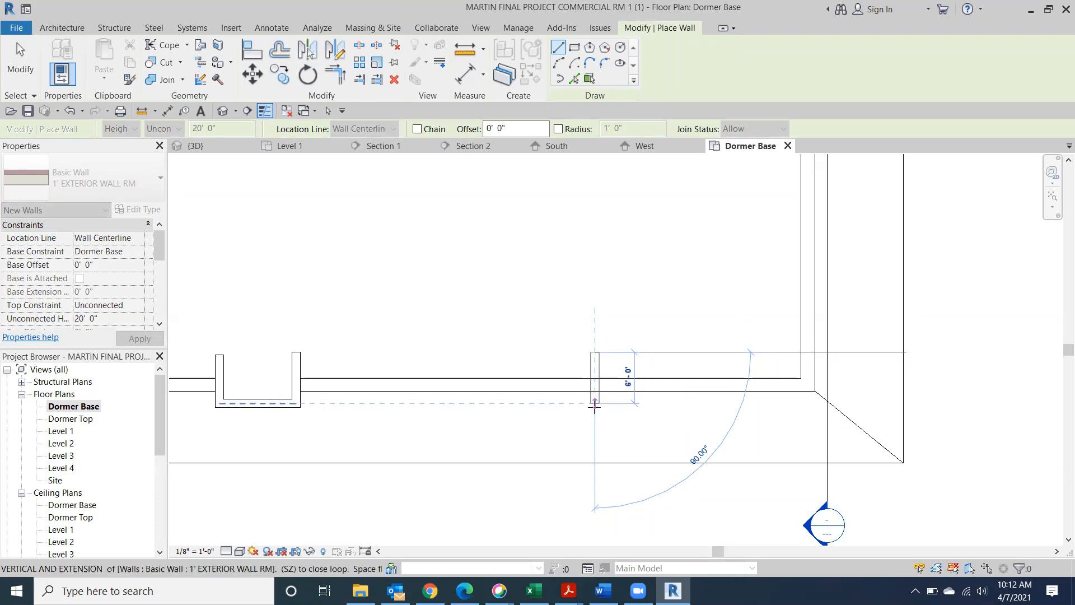
pyautogui.click(595, 402)
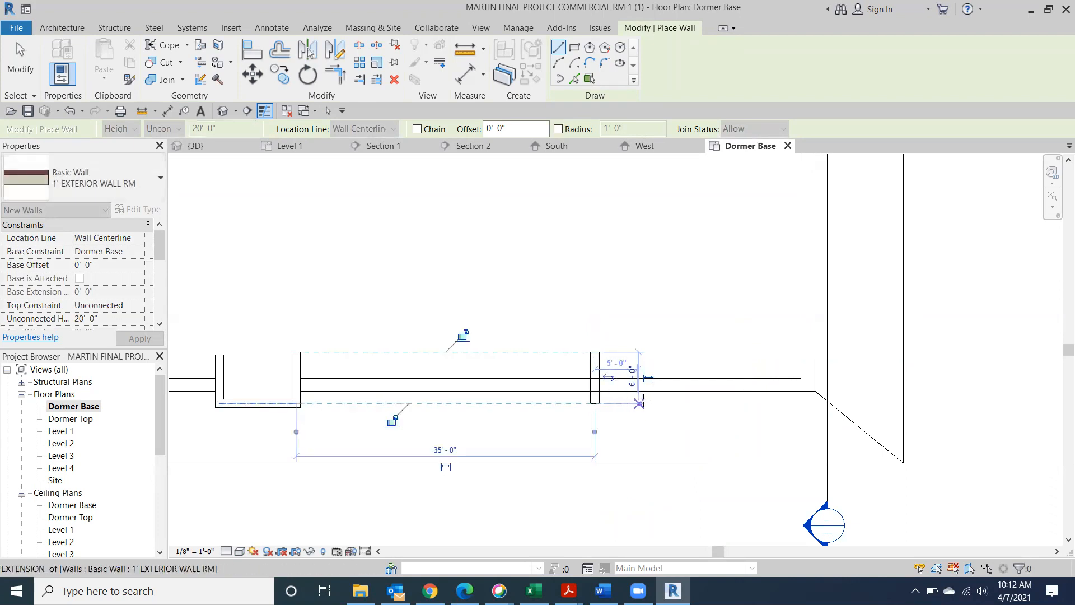
pyautogui.click(671, 403)
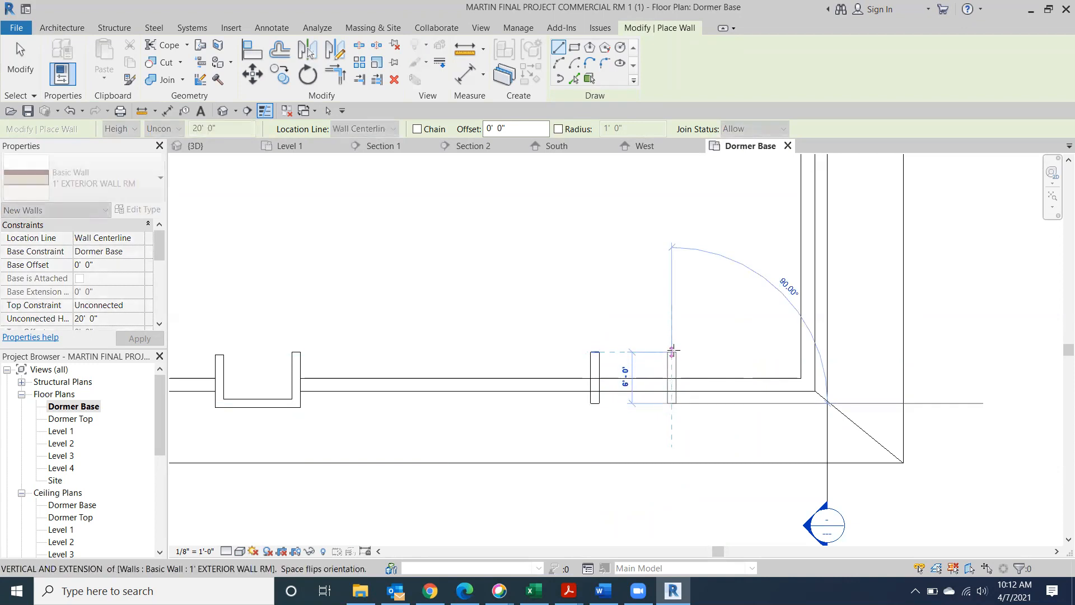
pyautogui.click(672, 351)
pyautogui.click(671, 404)
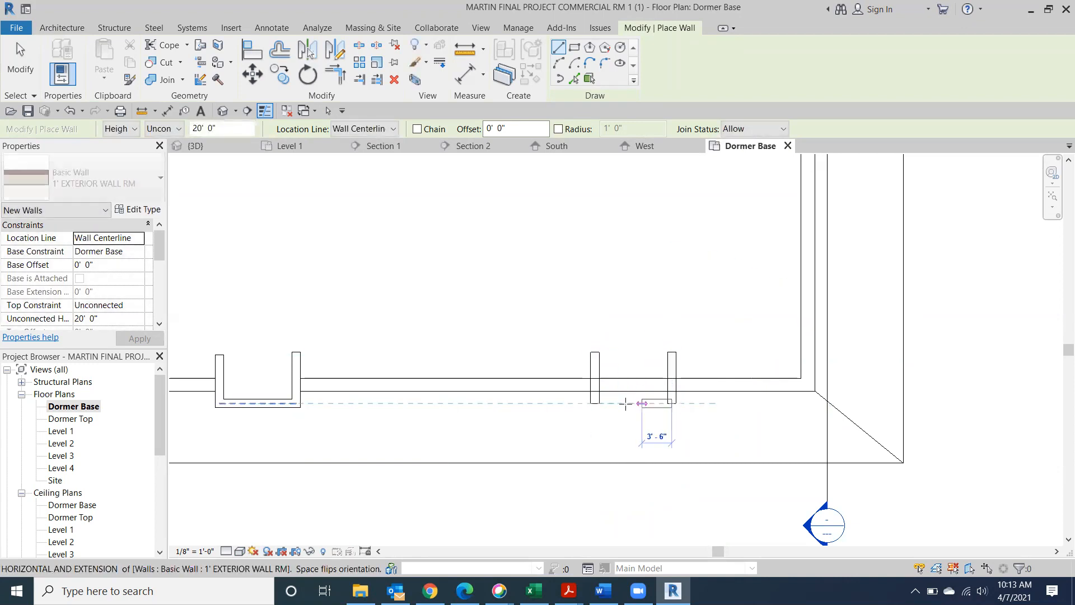
pyautogui.click(594, 403)
pyautogui.press('Escape')
pyautogui.press('Escape')
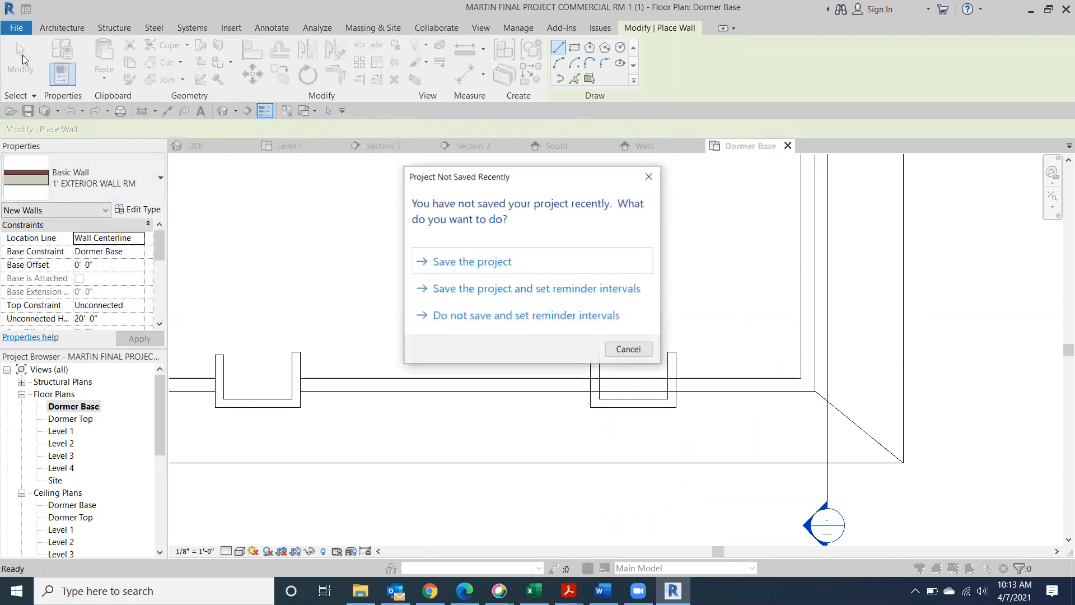
# Dismiss the save reminder and flip the second dormer's right wall to face outward
pyautogui.click(650, 176)
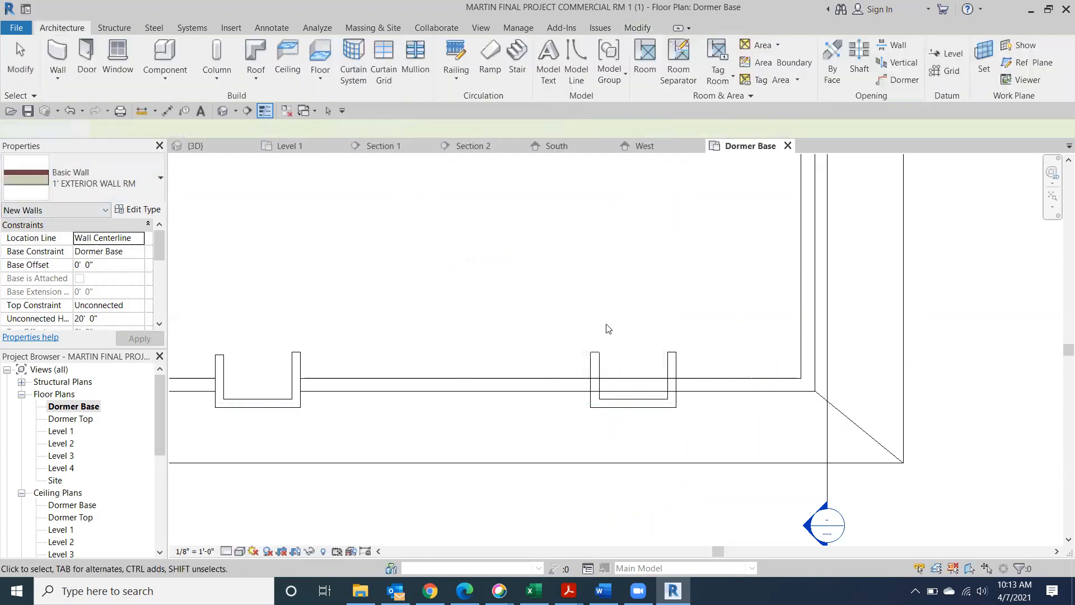
pyautogui.click(596, 374)
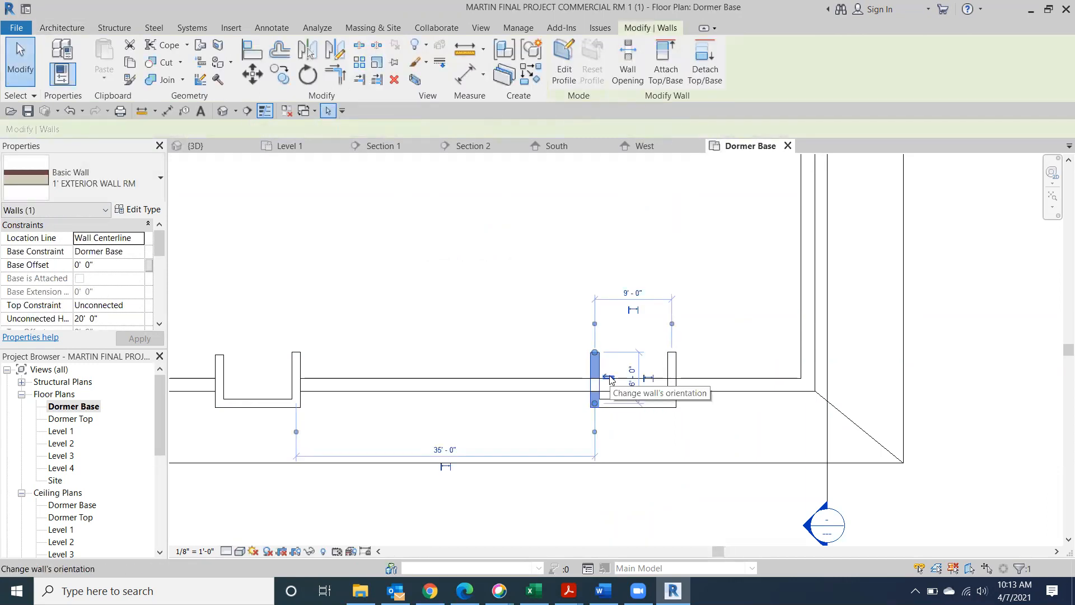
pyautogui.click(672, 372)
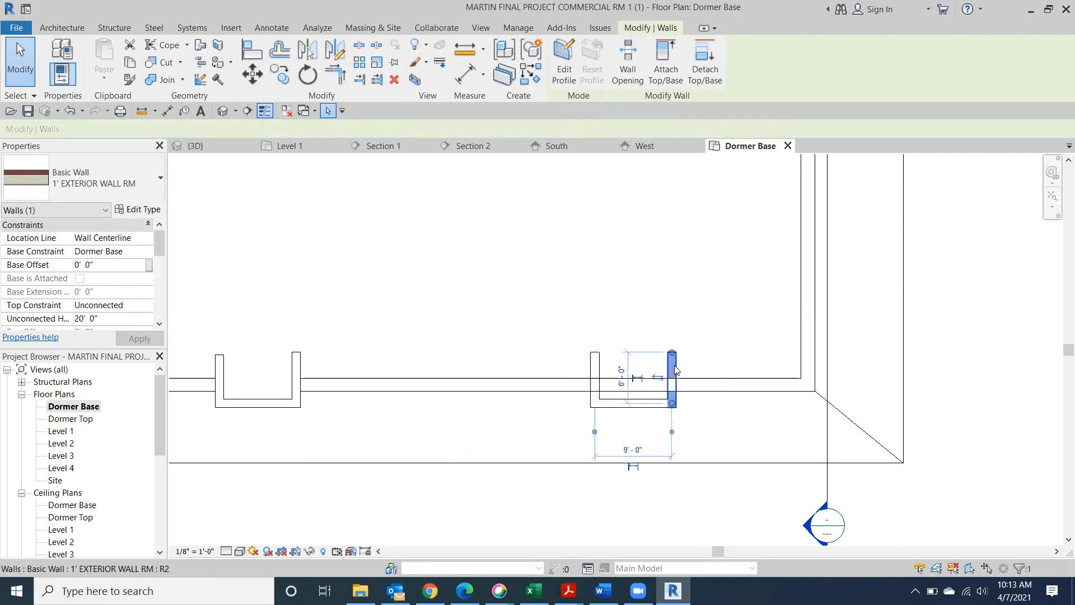
pyautogui.click(659, 379)
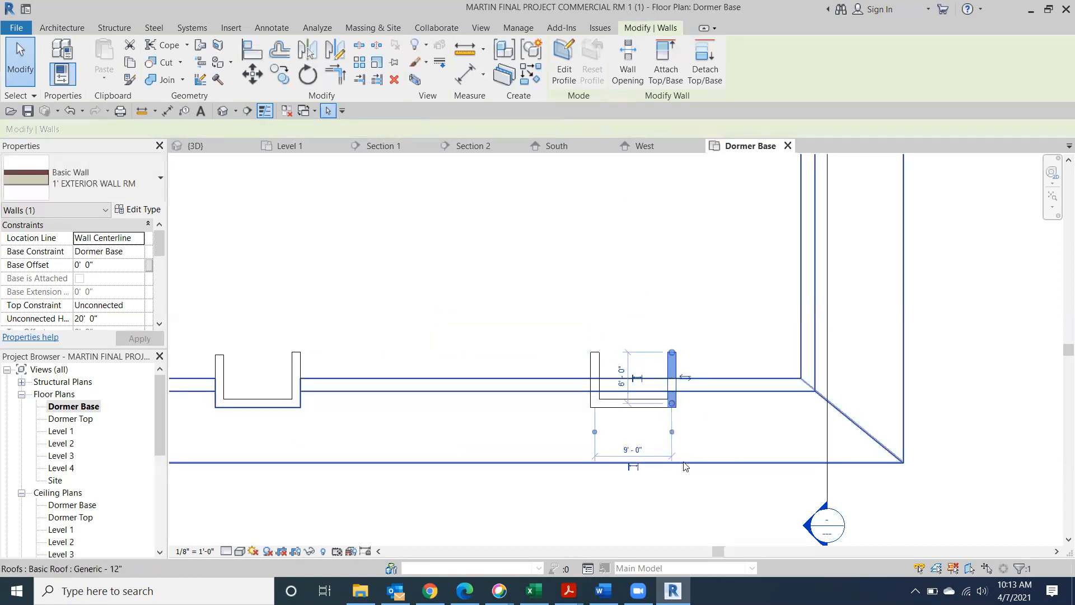
pyautogui.click(442, 513)
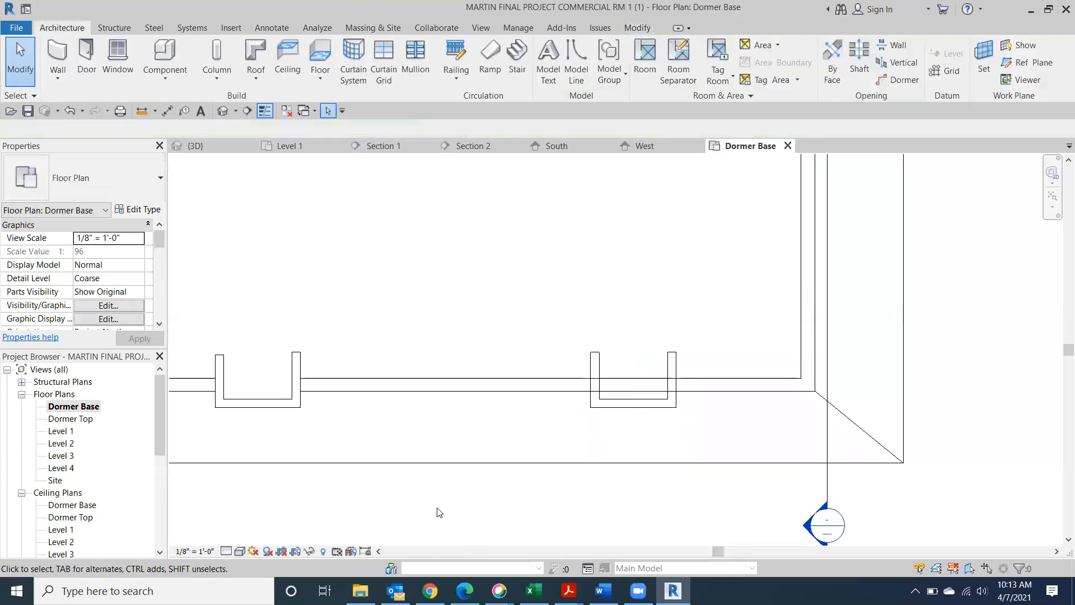
# Open the default 3D view and pan to show the main roof
pyautogui.click(219, 113)
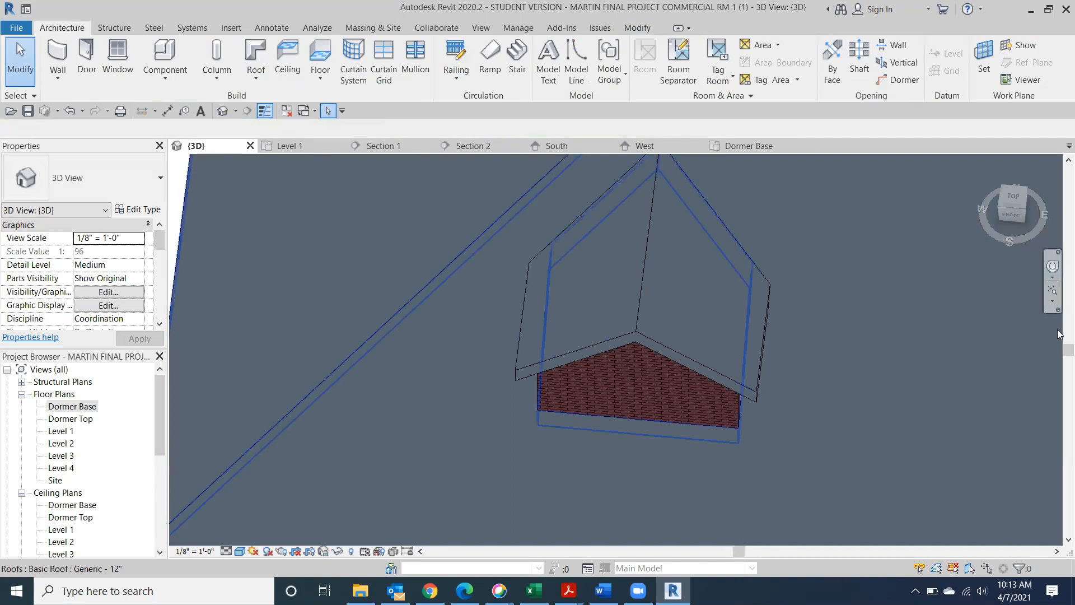
pyautogui.scroll(-3, 914, 359)
pyautogui.moveTo(920, 363); pyautogui.dragTo(466, 258, button='middle')
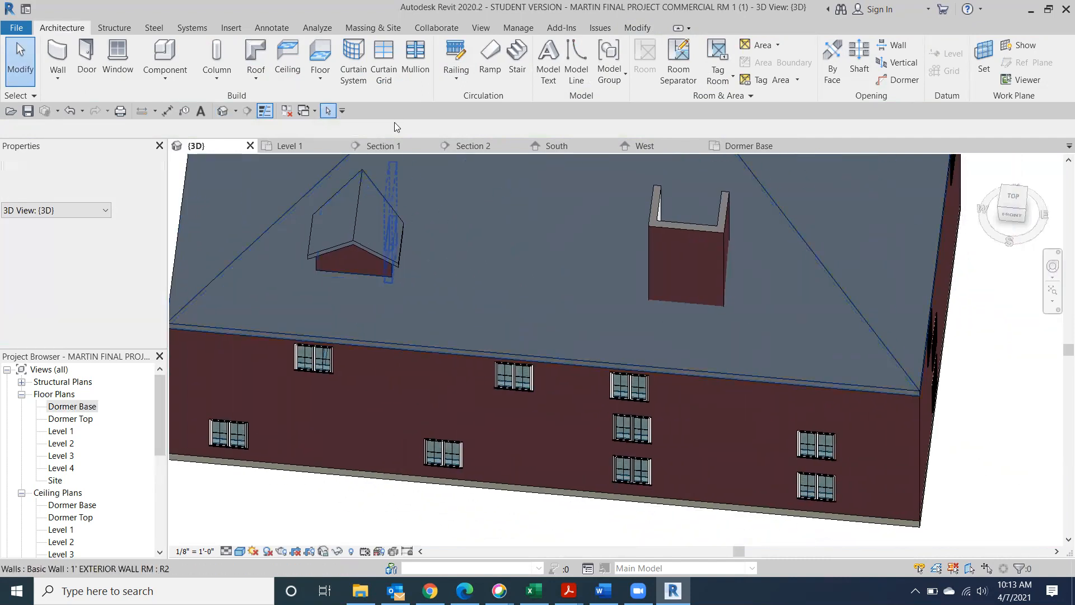
# On Dormer Base, start a footprint roof with sloped side walls and a non-sloping front wall
pyautogui.doubleClick(66, 406)
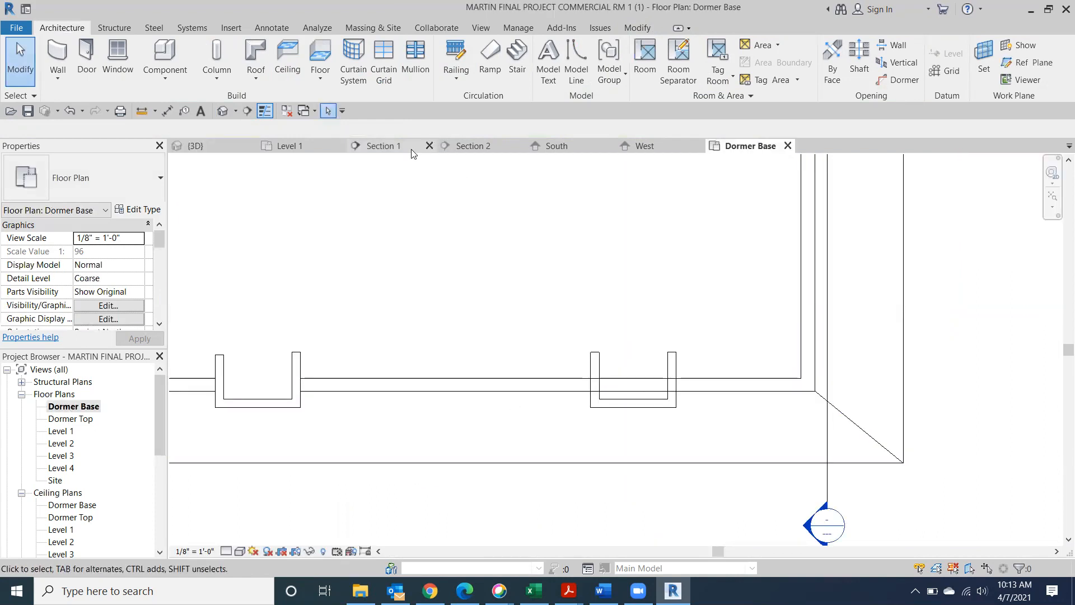
pyautogui.moveTo(439, 169); pyautogui.dragTo(602, 195, button='middle')
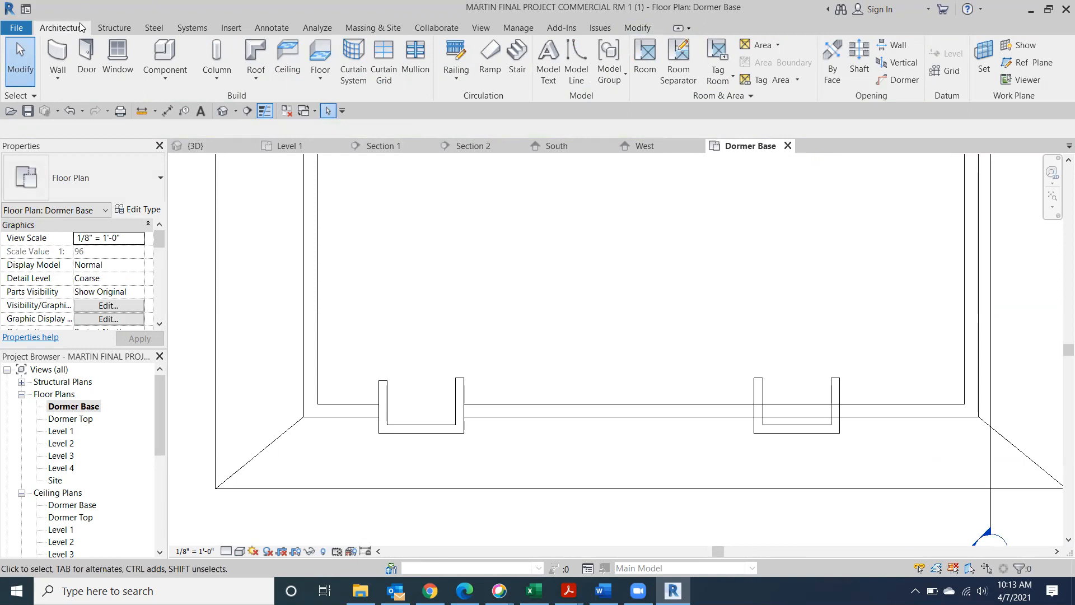
pyautogui.click(257, 54)
pyautogui.click(11, 129)
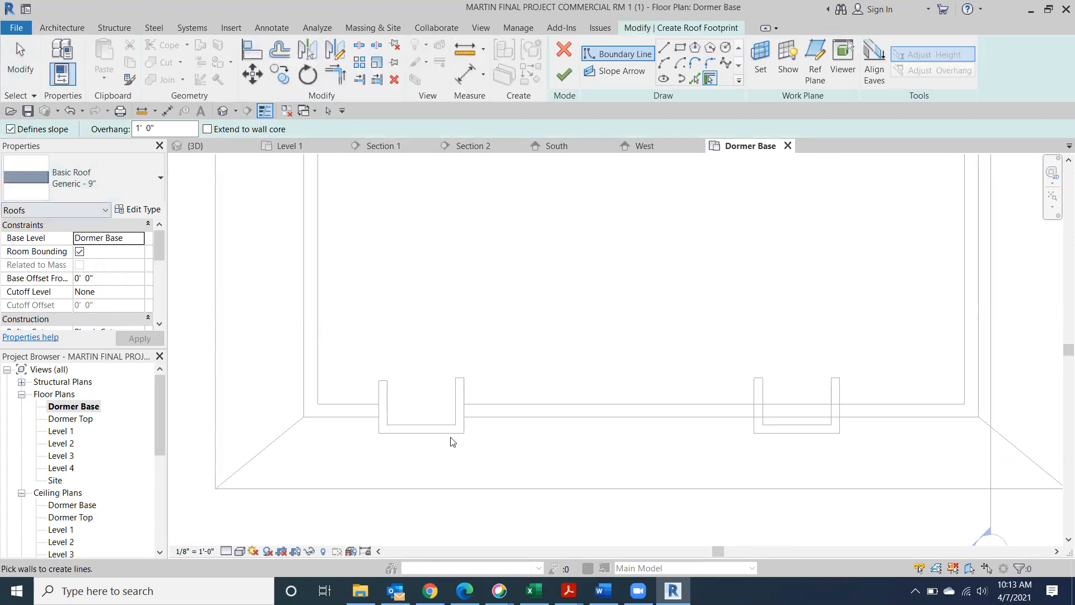
pyautogui.click(753, 407)
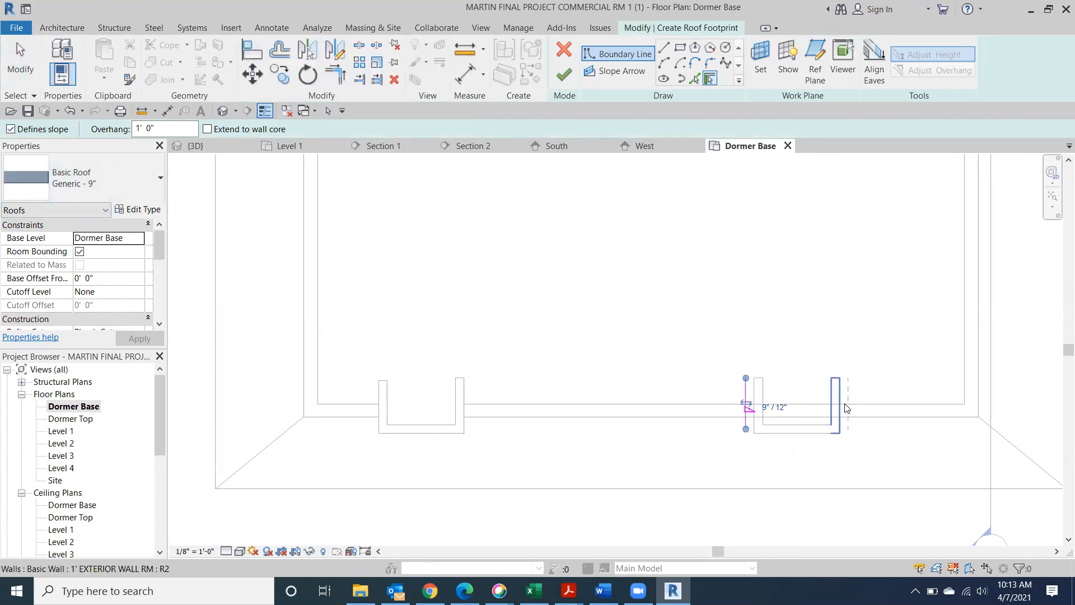
pyautogui.click(846, 408)
pyautogui.click(11, 128)
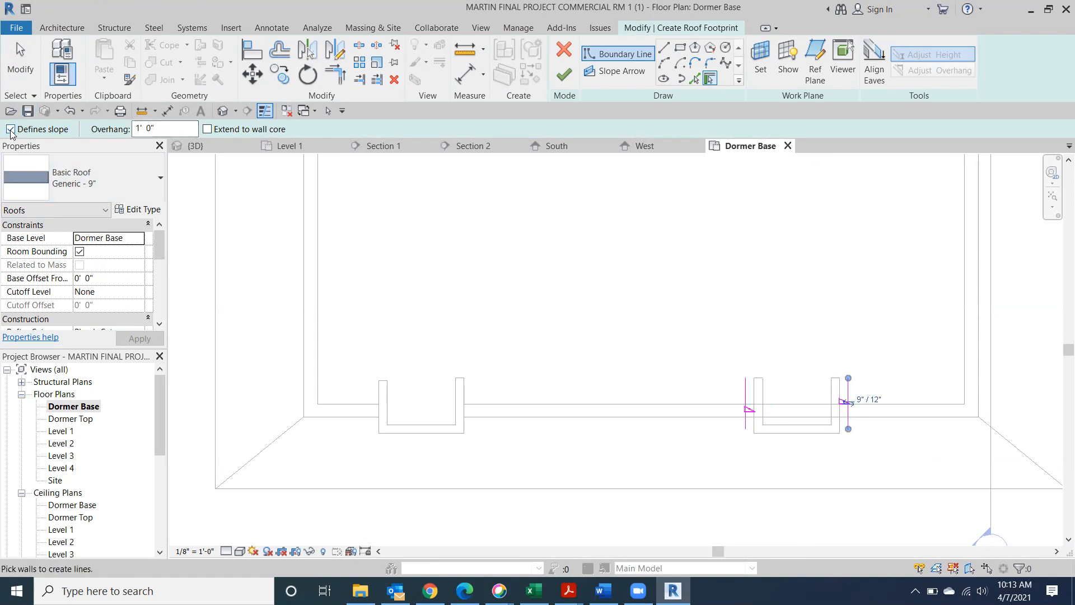
pyautogui.click(790, 433)
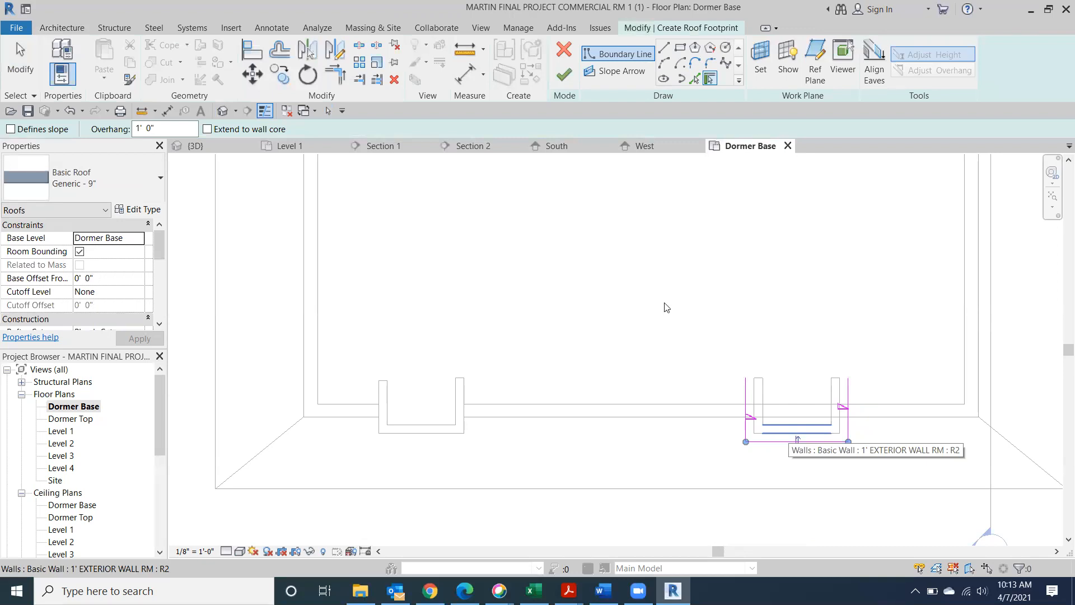
# Sketch a connecting boundary line, trim its corners, and finish without attaching the walls
pyautogui.click(665, 48)
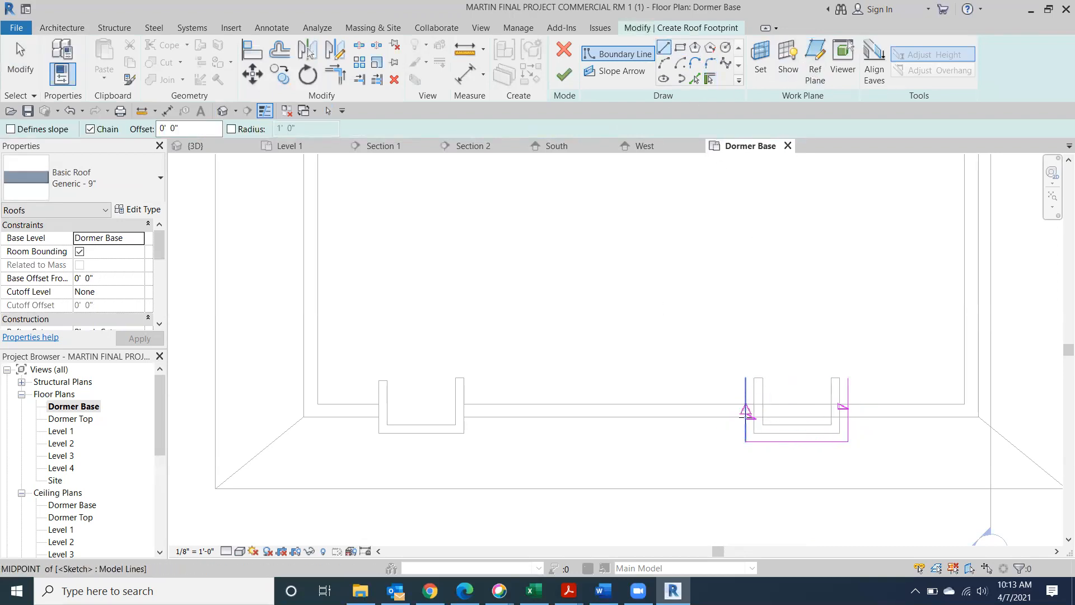
pyautogui.click(762, 424)
pyautogui.click(830, 424)
pyautogui.press('Escape')
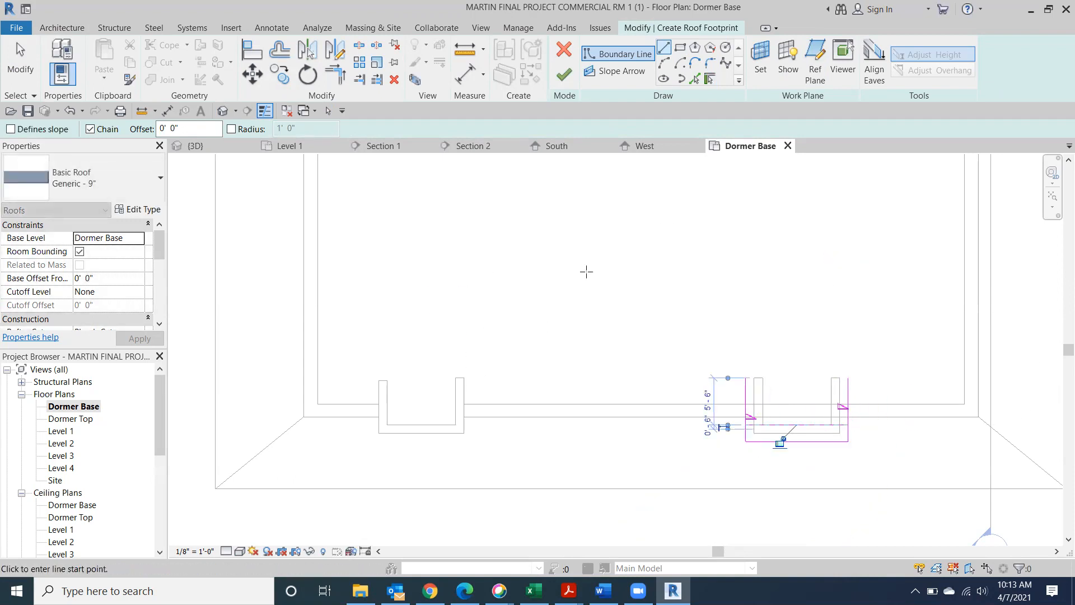
pyautogui.press('Escape')
pyautogui.press('t')
pyautogui.press('r')
pyautogui.click(760, 425)
pyautogui.click(746, 439)
pyautogui.click(826, 426)
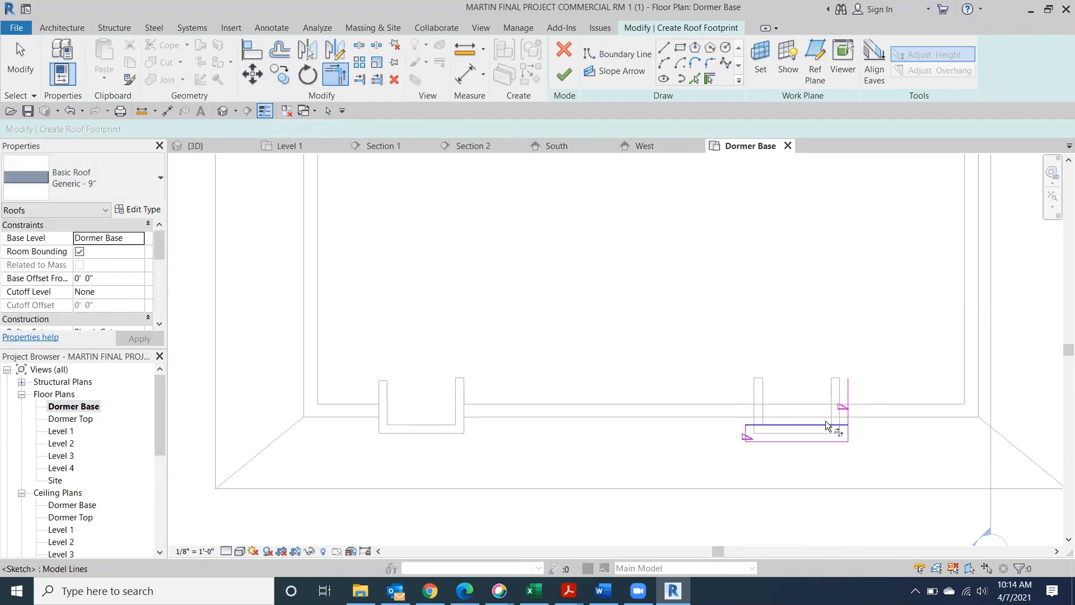
pyautogui.click(847, 436)
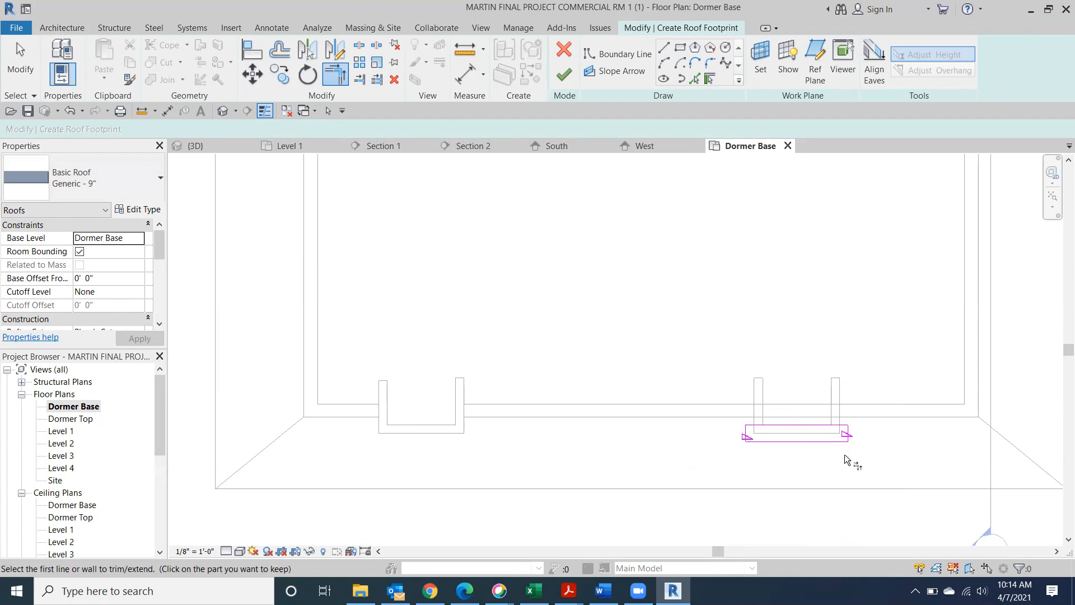
pyautogui.click(563, 78)
pyautogui.click(610, 295)
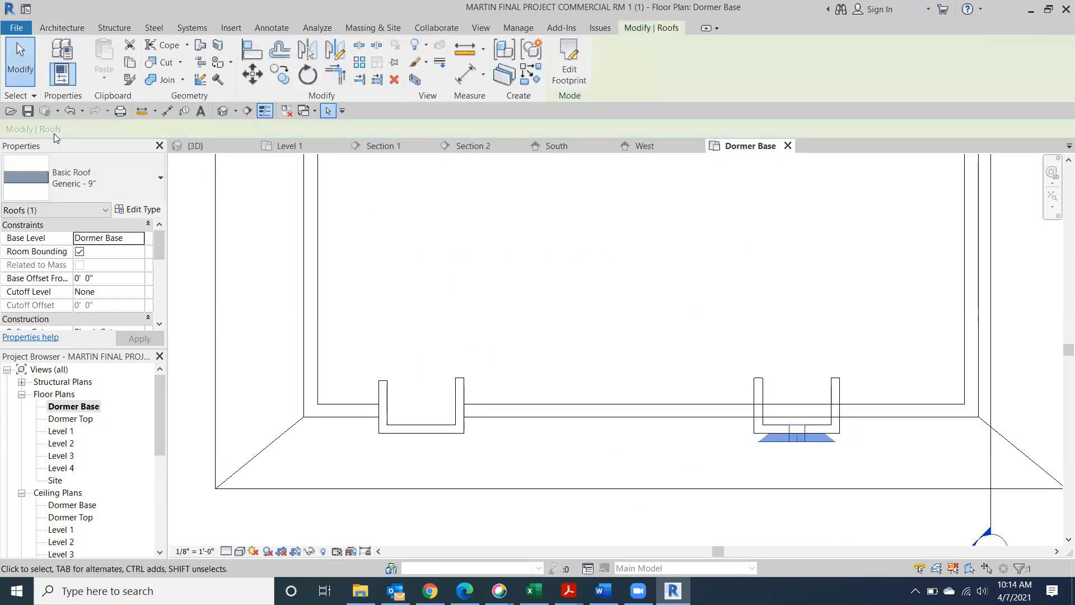
# In 3D, set the small dormer roof's Base Level to Dormer Top and apply
pyautogui.click(222, 112)
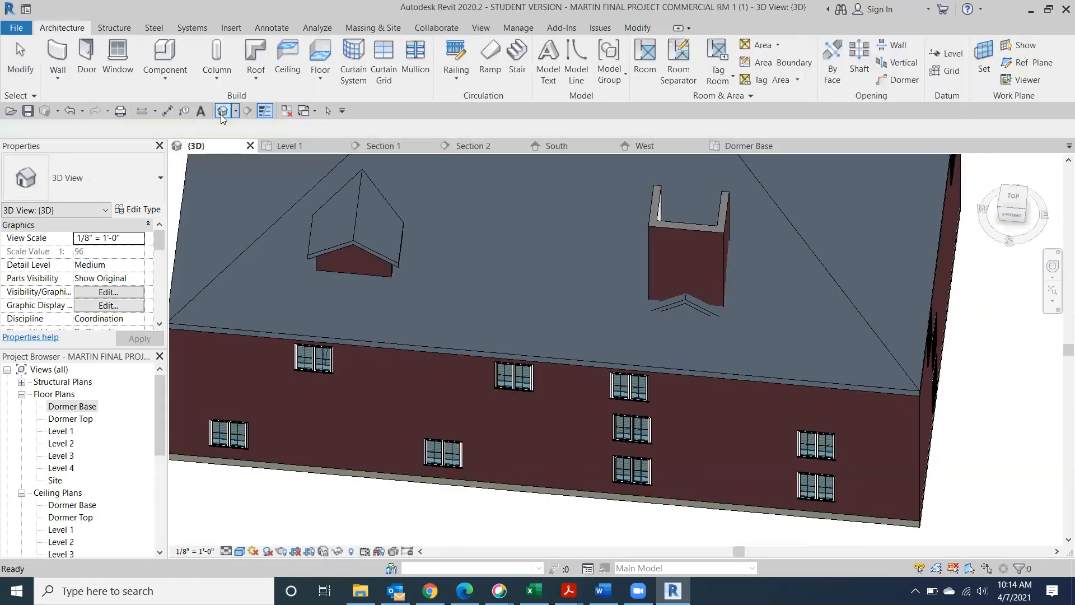
pyautogui.click(696, 308)
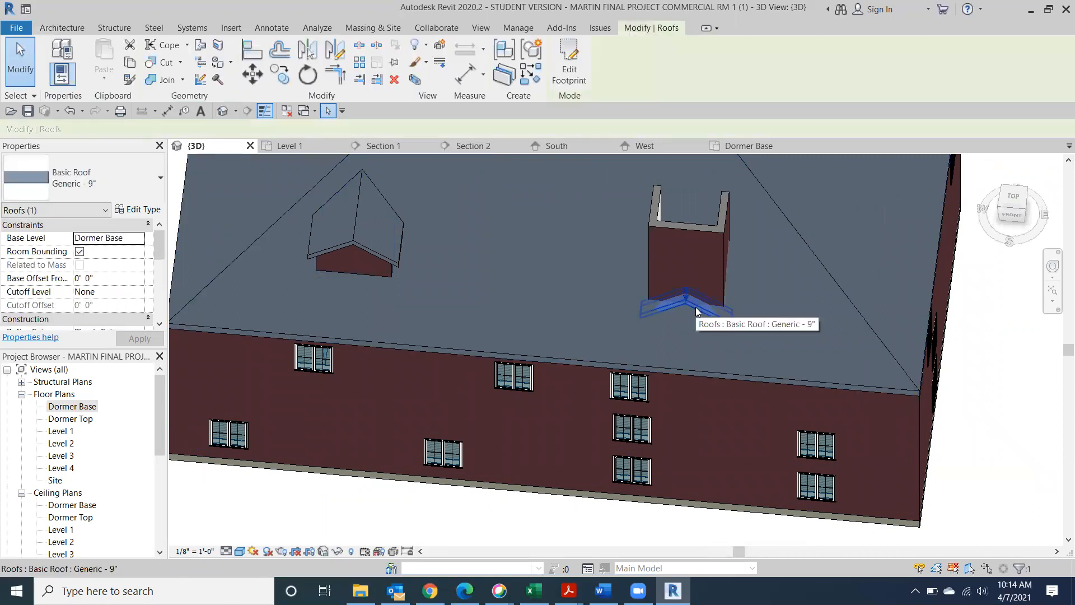
pyautogui.click(141, 239)
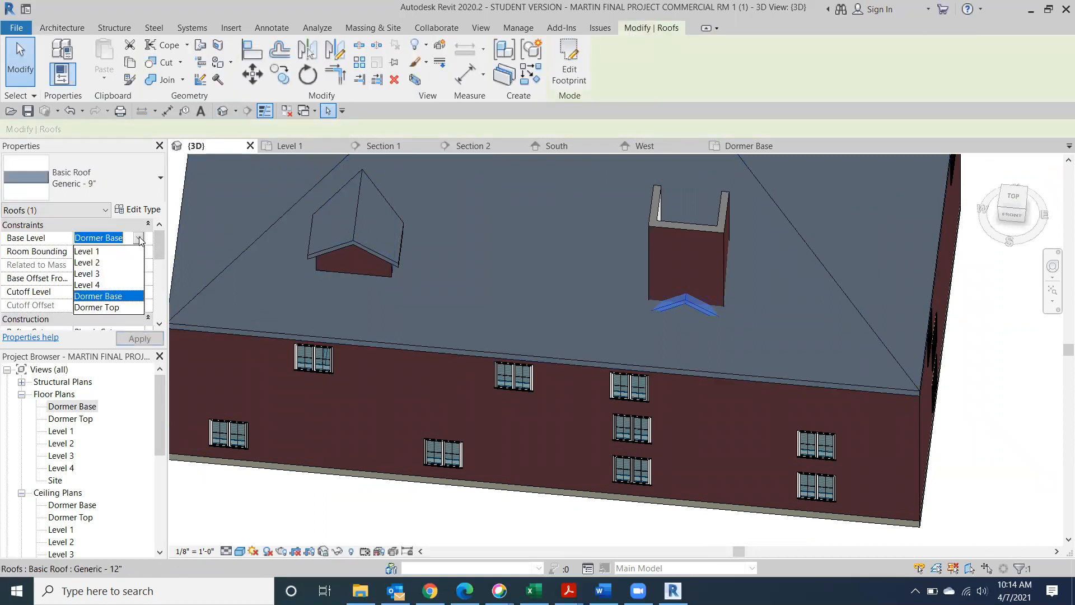
pyautogui.click(133, 308)
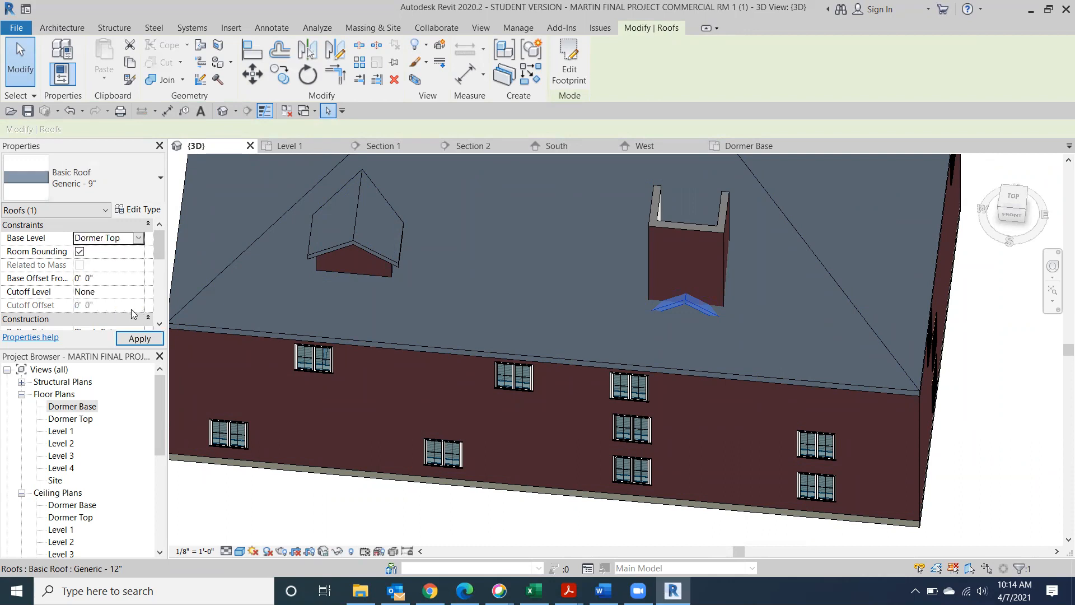
pyautogui.click(283, 522)
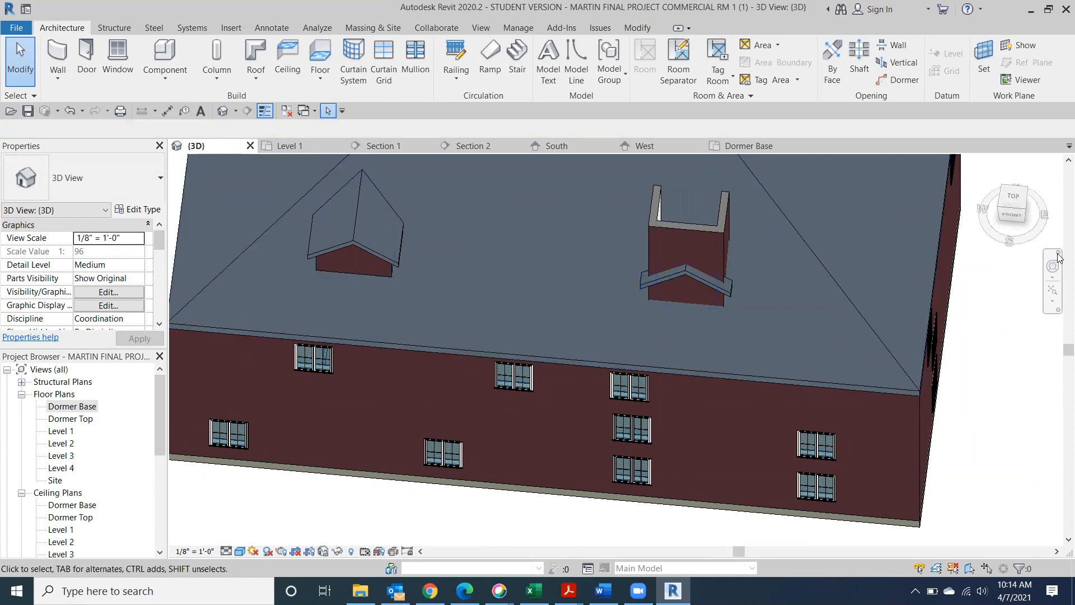
pyautogui.click(1028, 208)
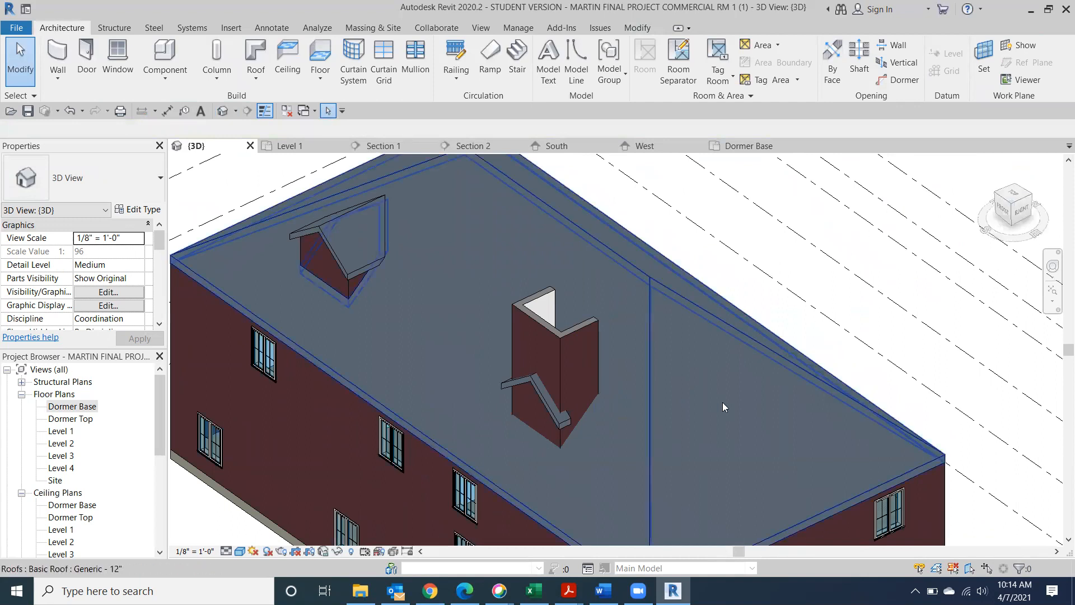
# Start the Join/Unjoin Roof tool and switch the view to Hidden Line style
pyautogui.scroll(5, 698, 391)
pyautogui.moveTo(703, 310); pyautogui.dragTo(834, 256, button='middle')
pyautogui.scroll(-2, 832, 258)
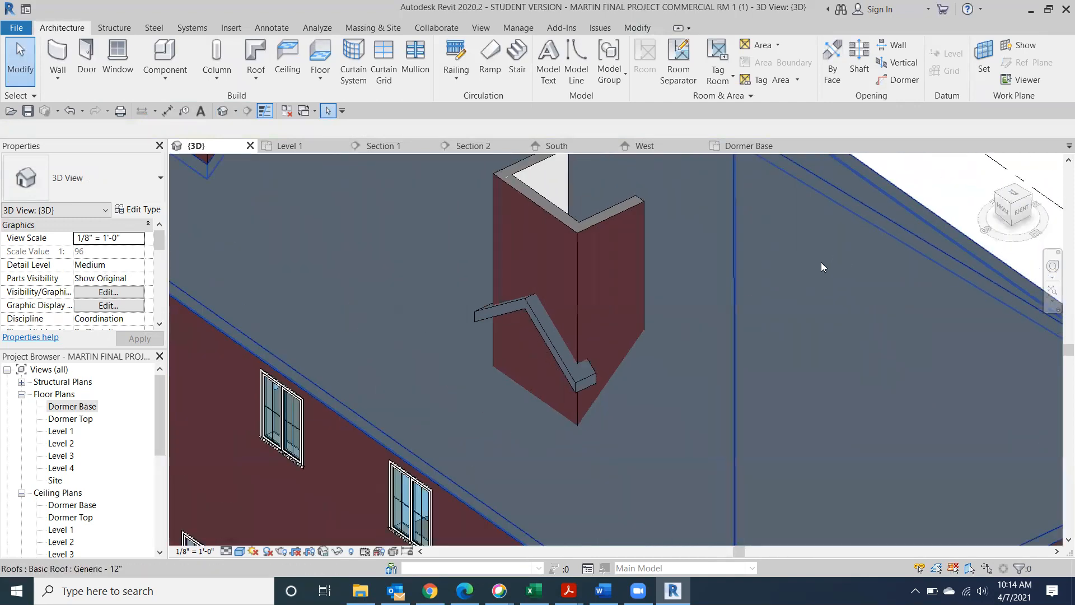
pyautogui.click(638, 28)
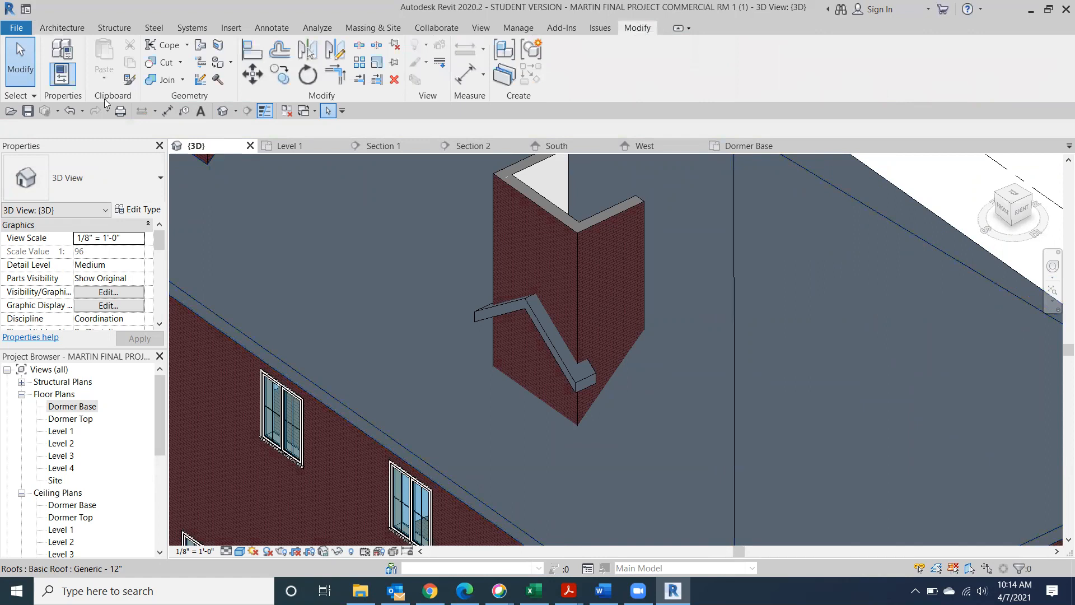
pyautogui.click(200, 46)
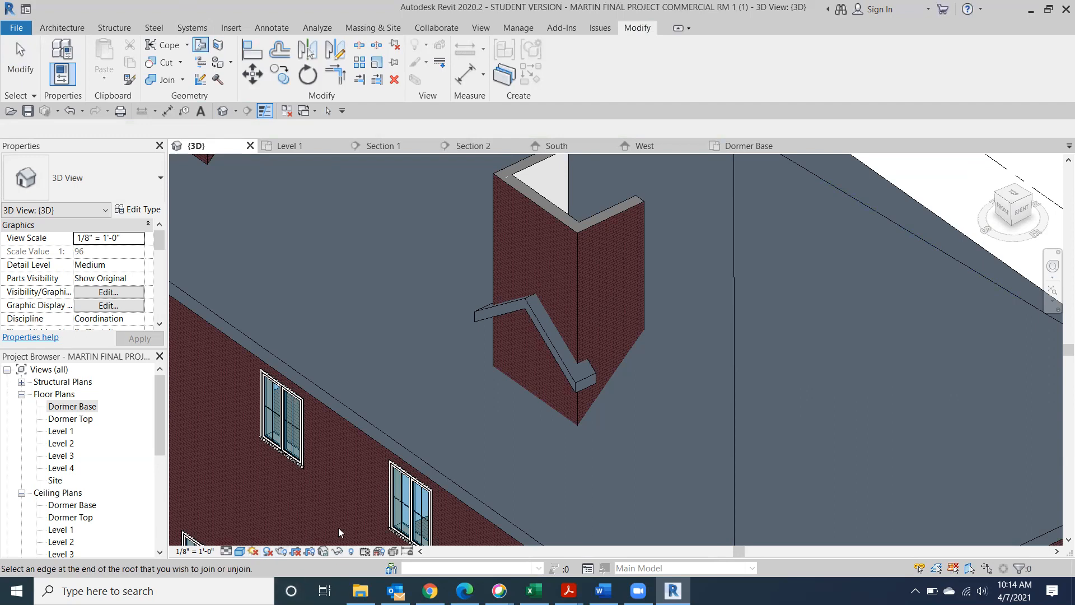
pyautogui.click(239, 552)
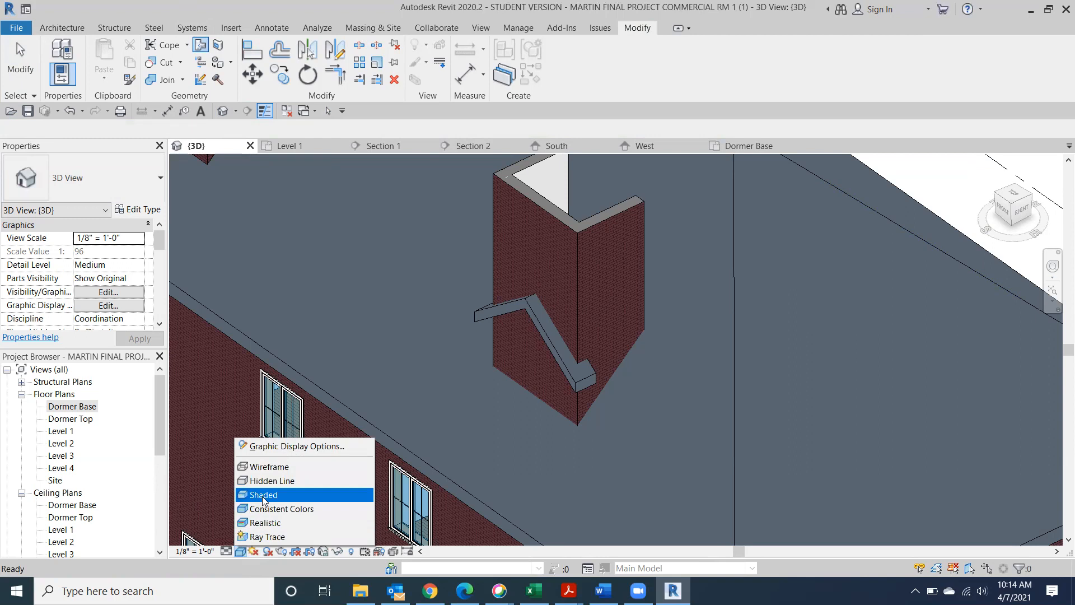
pyautogui.click(265, 481)
pyautogui.scroll(-2, 414, 447)
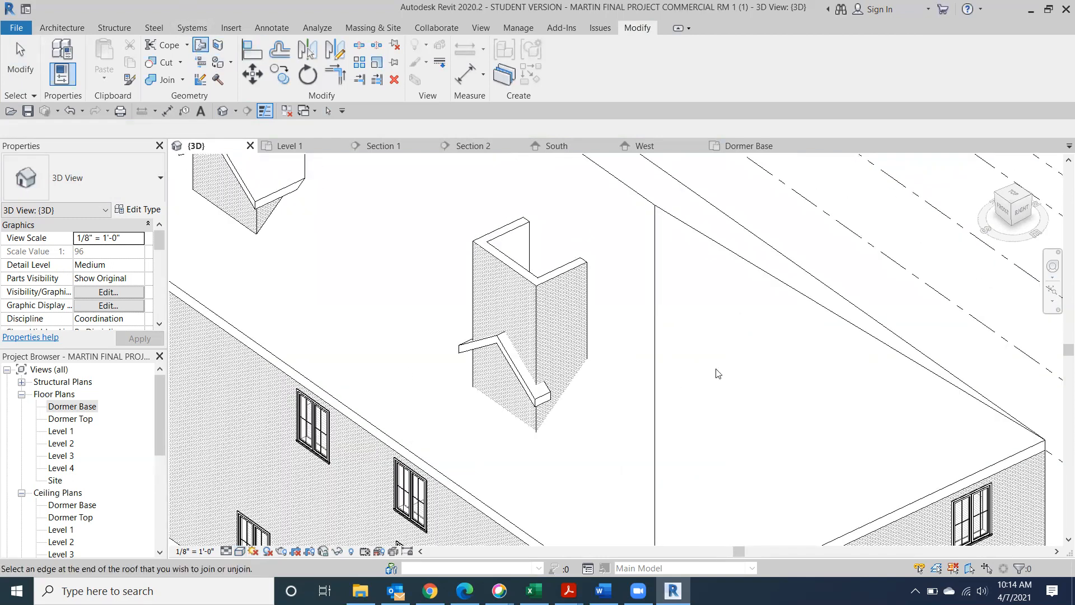
pyautogui.scroll(-3, 771, 274)
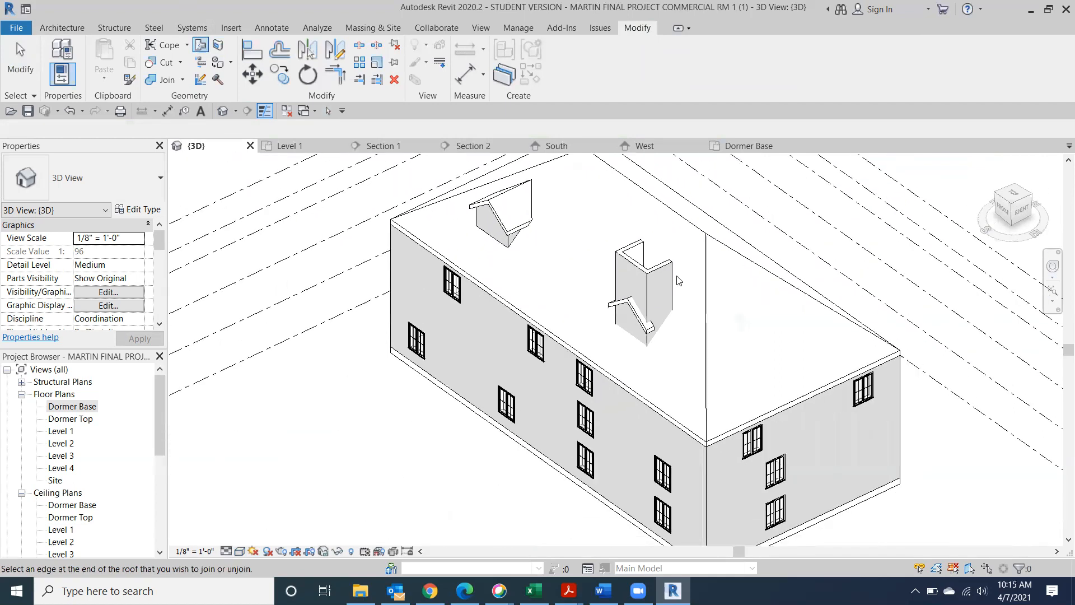
# Join the dormer's Generic - 9" roof to the main roof by picking its end edge, then the main roof
pyautogui.press('Escape')
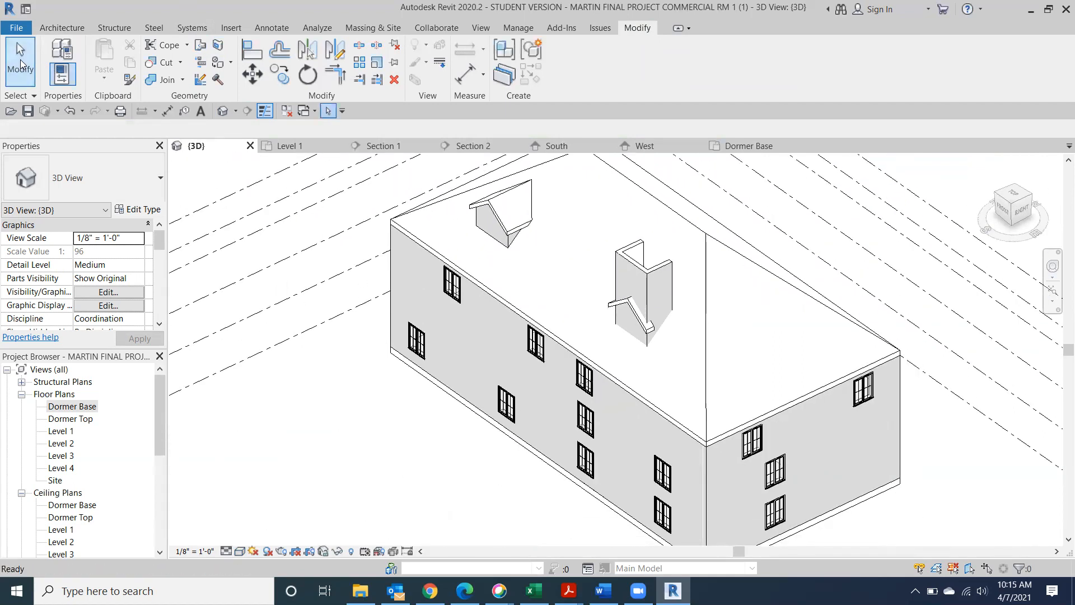
pyautogui.click(714, 272)
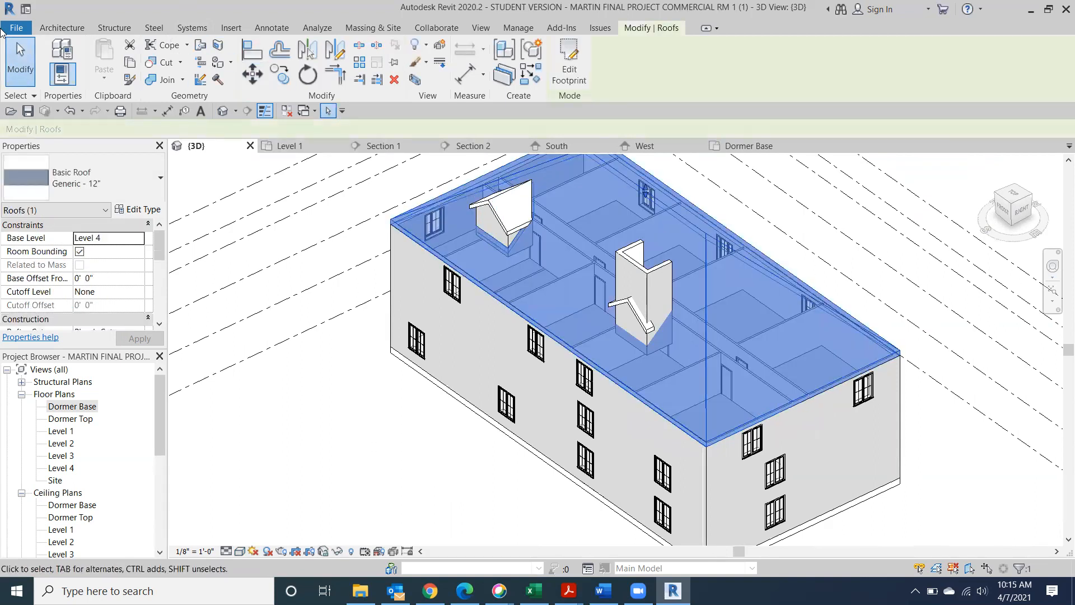
pyautogui.click(31, 70)
pyautogui.click(201, 45)
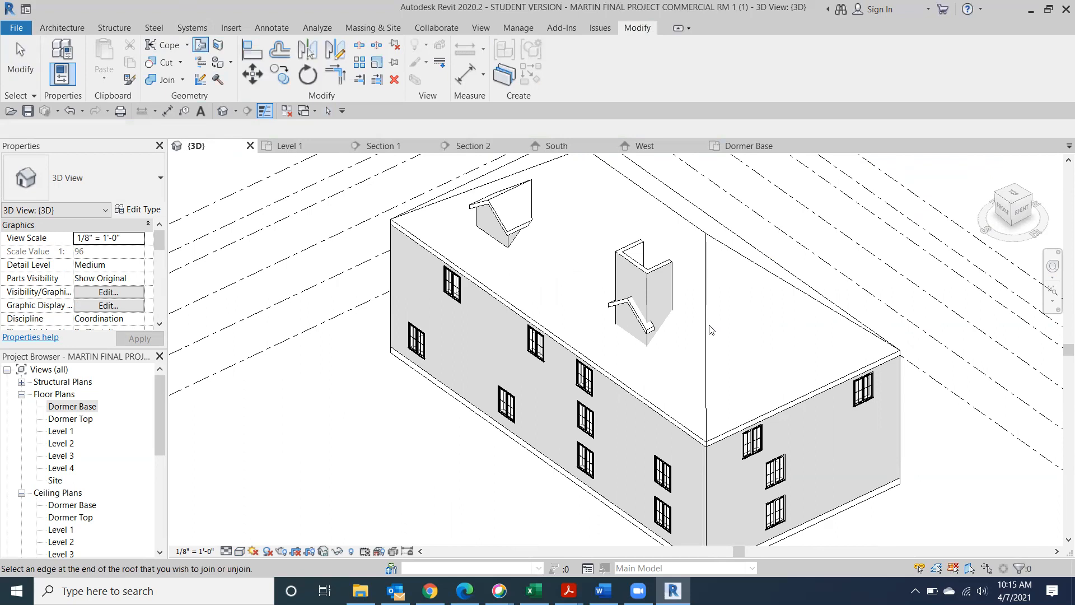
pyautogui.click(31, 69)
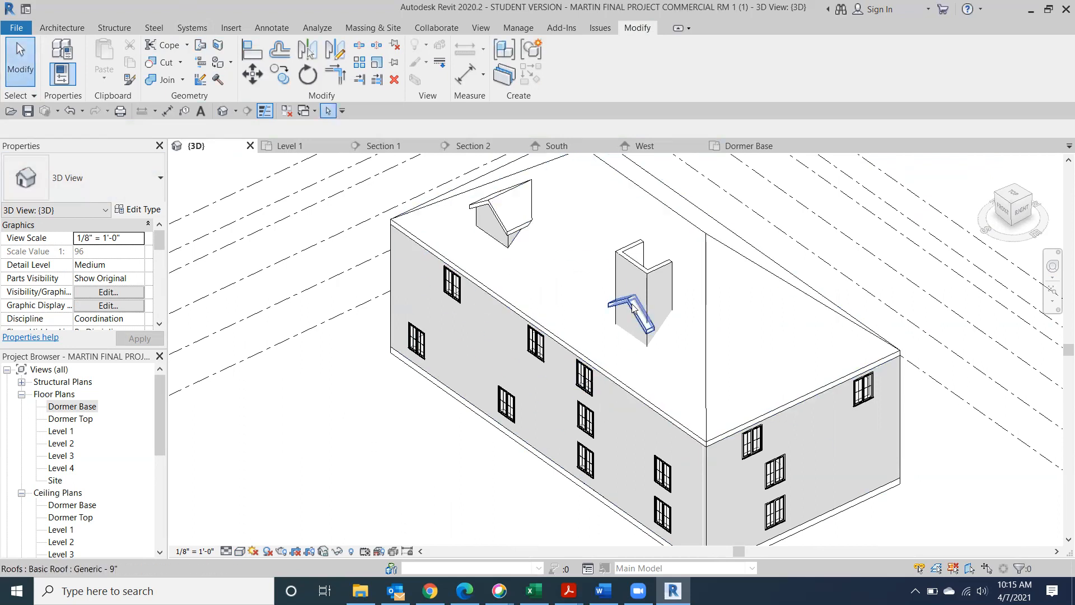
pyautogui.click(707, 297)
pyautogui.click(200, 46)
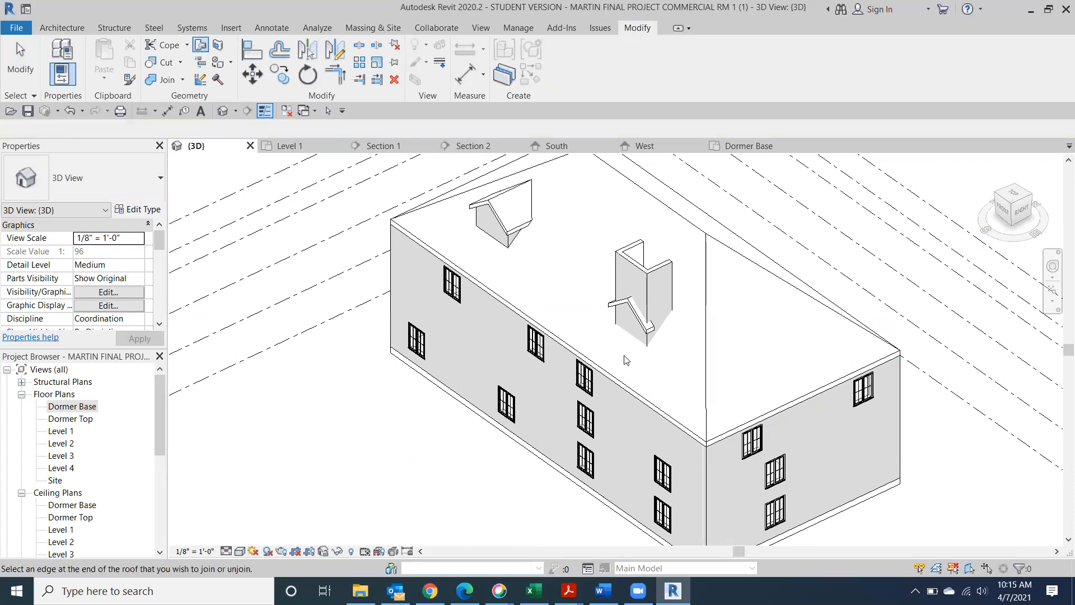
pyautogui.click(656, 323)
pyautogui.click(699, 326)
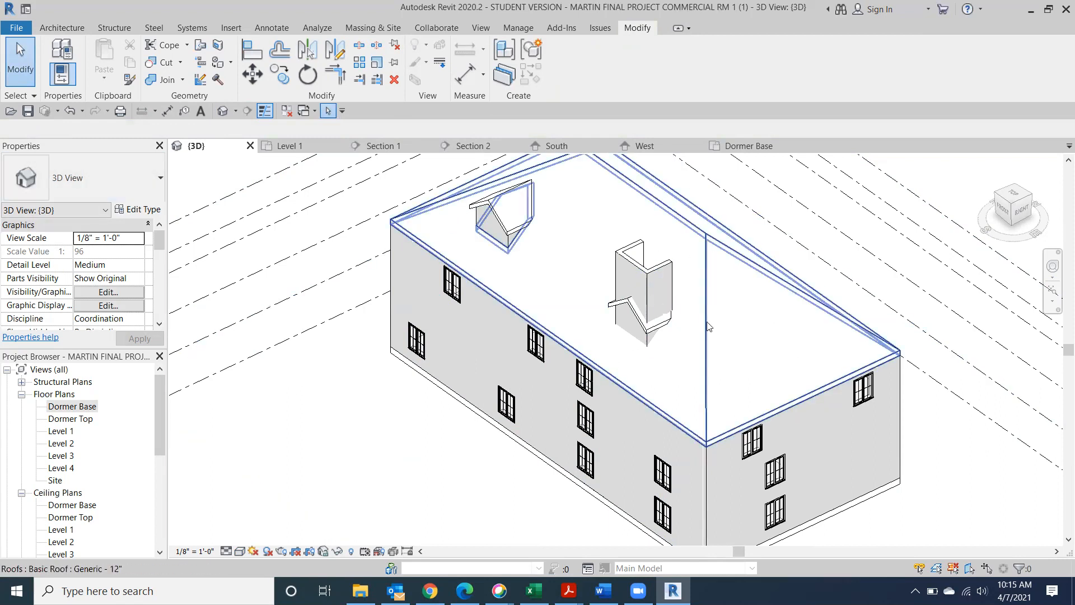
# Bring the second dormer into view and select its three walls
pyautogui.scroll(6, 702, 319)
pyautogui.scroll(3, 581, 308)
pyautogui.scroll(-1, 624, 289)
pyautogui.moveTo(594, 431); pyautogui.dragTo(580, 481, button='middle')
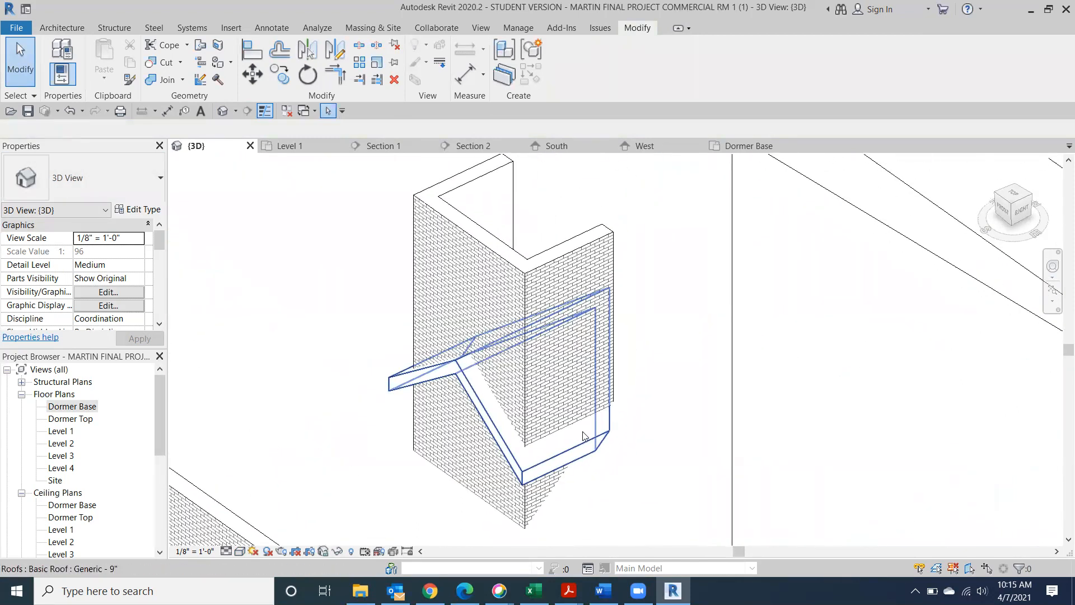
pyautogui.scroll(-2, 579, 481)
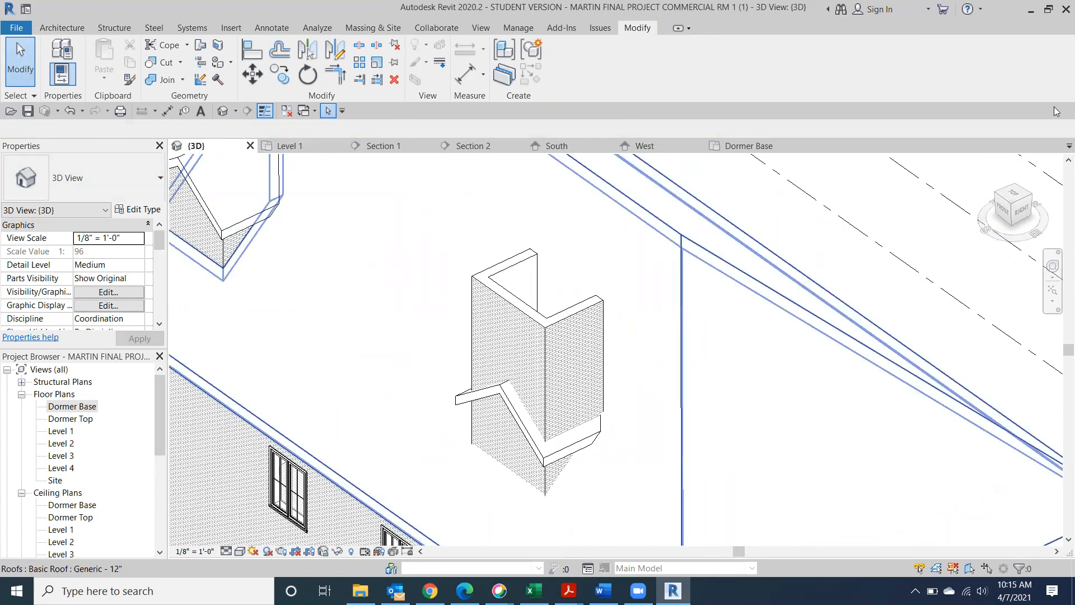
pyautogui.moveTo(1011, 202); pyautogui.dragTo(988, 227)
pyautogui.moveTo(543, 401); pyautogui.dragTo(654, 172, button='middle')
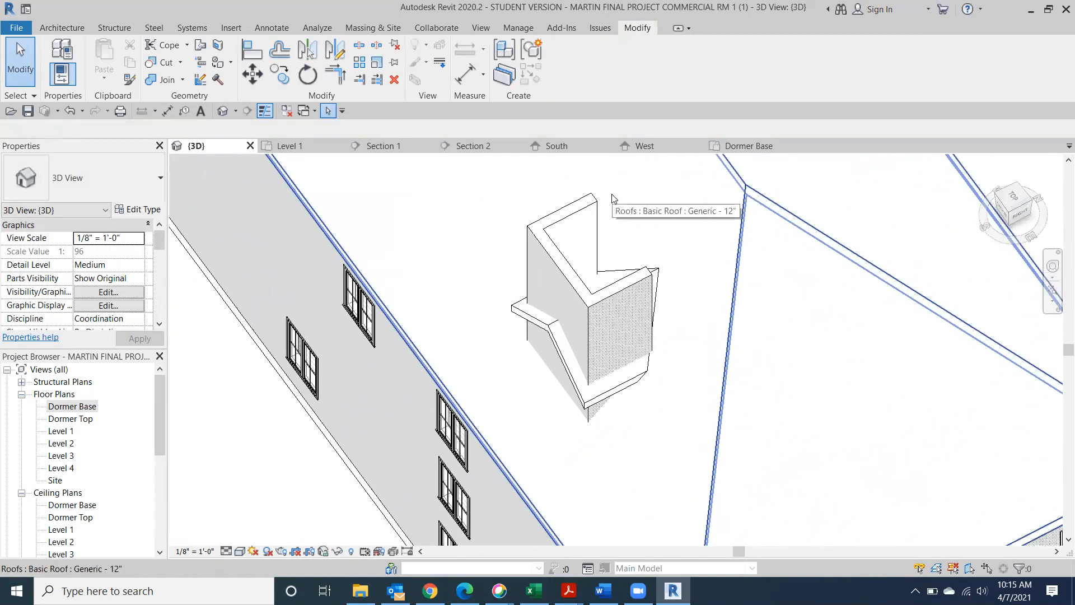
pyautogui.moveTo(1007, 207); pyautogui.dragTo(1001, 189)
pyautogui.moveTo(768, 306); pyautogui.dragTo(720, 428, button='middle')
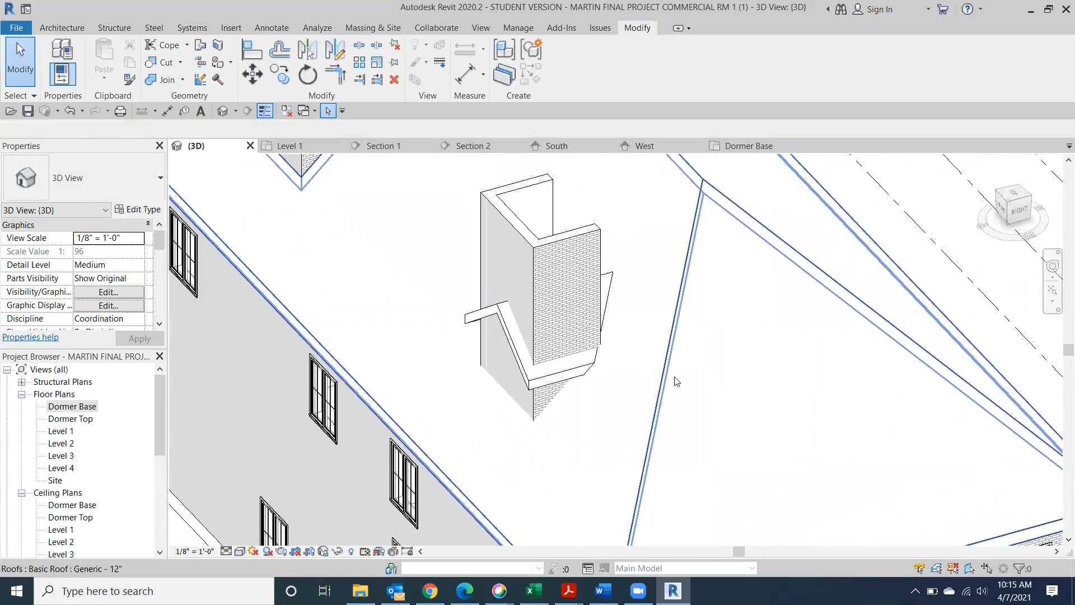
pyautogui.scroll(-1, 617, 375)
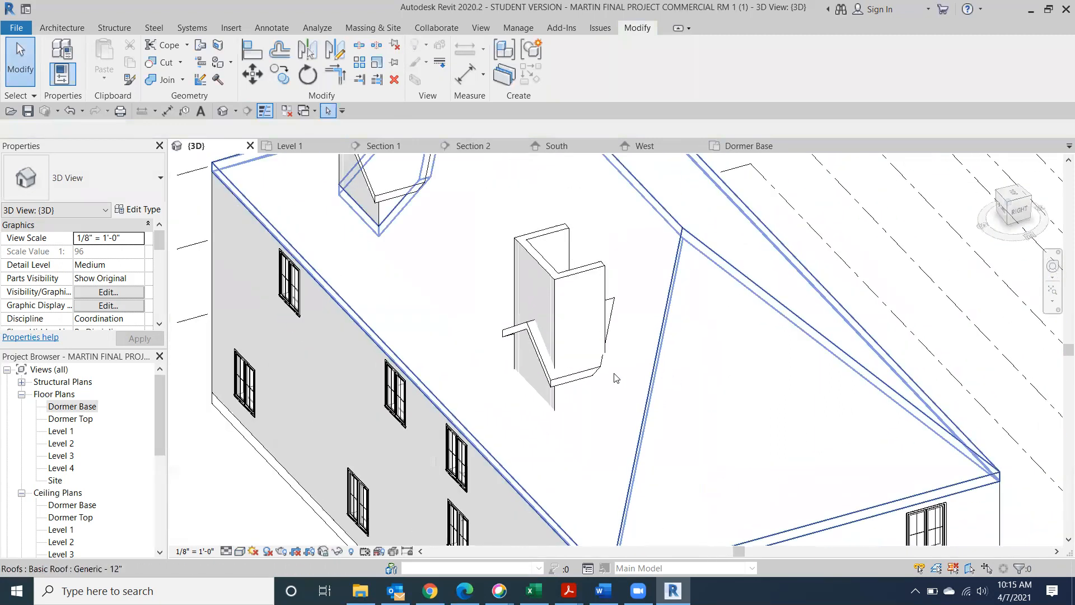
pyautogui.click(553, 240)
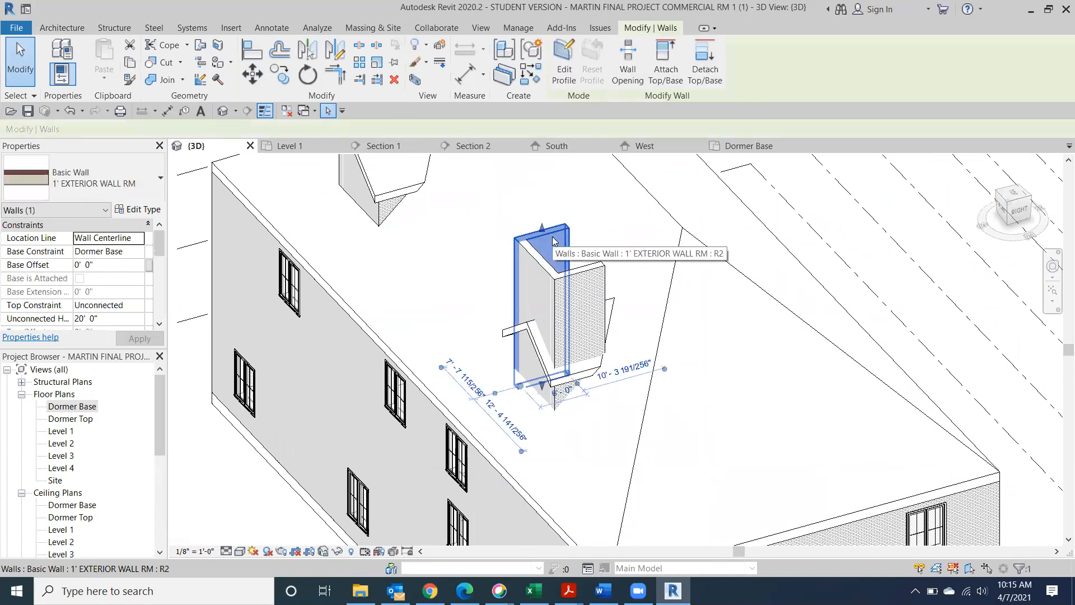
pyautogui.keyDown('ctrl'); pyautogui.click(540, 271); pyautogui.keyUp('ctrl')
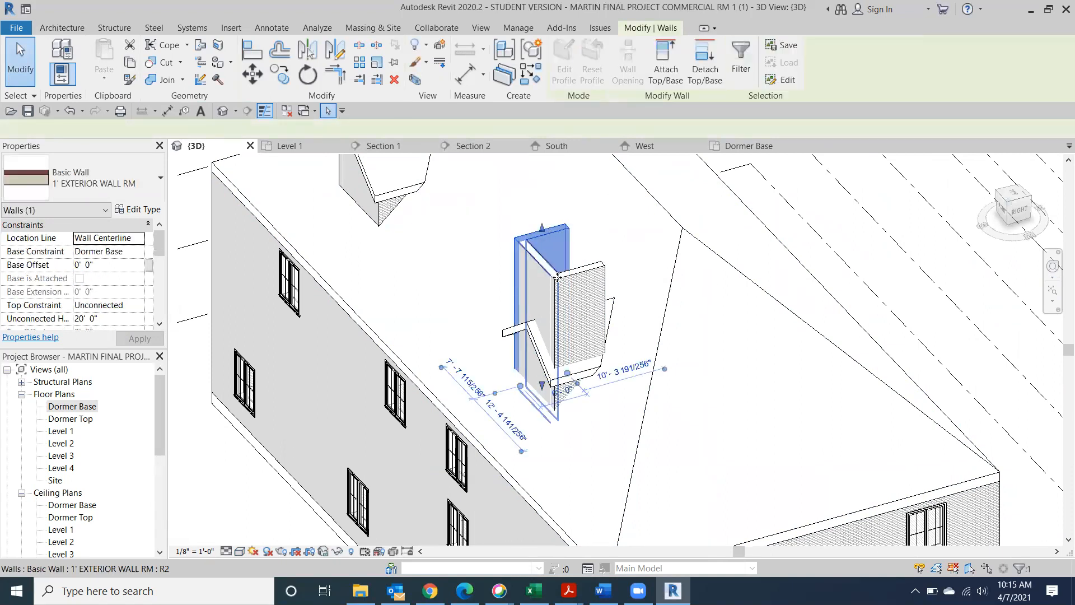
pyautogui.keyDown('ctrl'); pyautogui.click(579, 286); pyautogui.keyUp('ctrl')
# Attach the walls' tops to the Generic - 9" dormer roof, choosing Unjoin Elements for the conflict
pyautogui.click(665, 61)
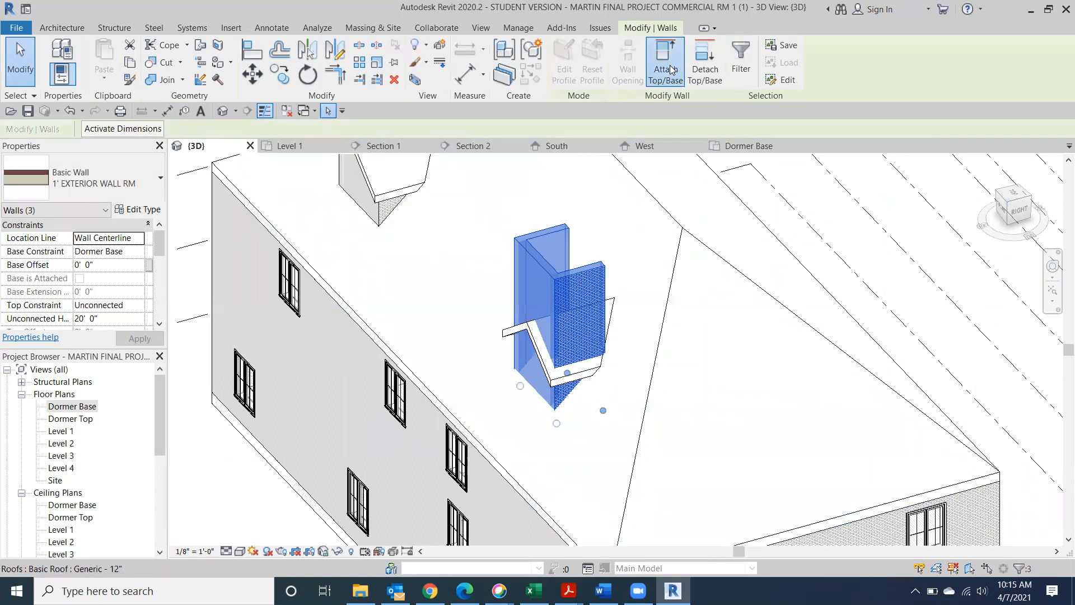
pyautogui.click(535, 352)
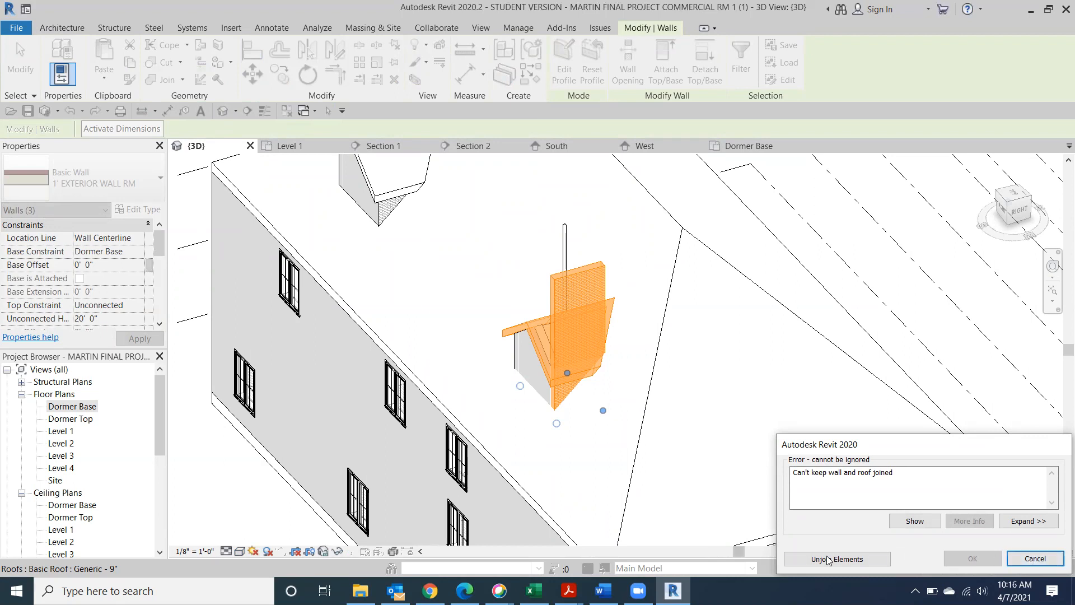
pyautogui.click(847, 558)
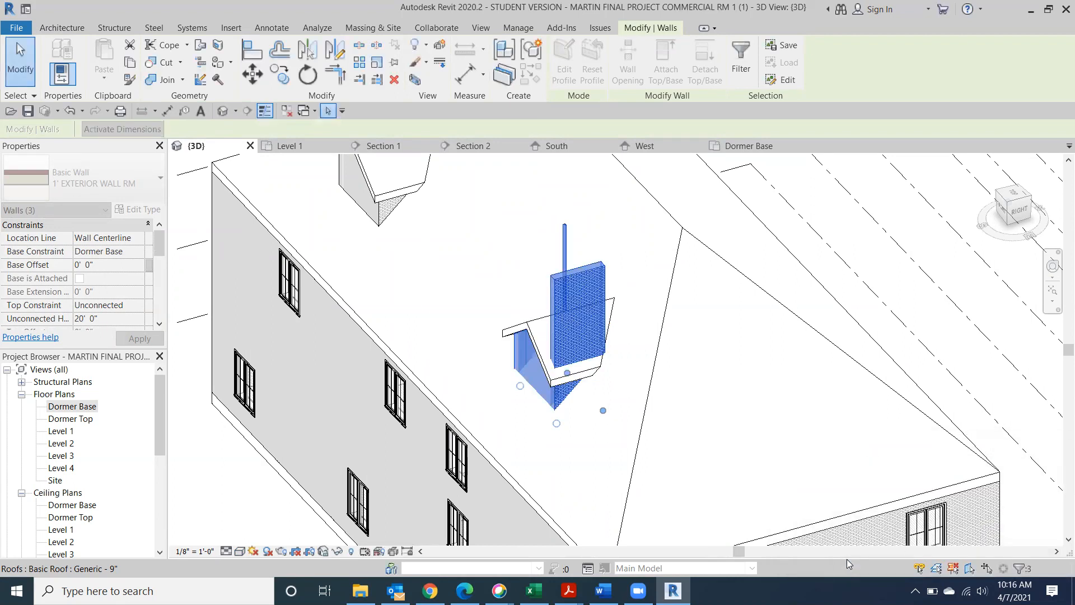
# In the Dormer Base plan, pull the right dormer wall's end level with the left, then return to Default 3D View
pyautogui.doubleClick(58, 411)
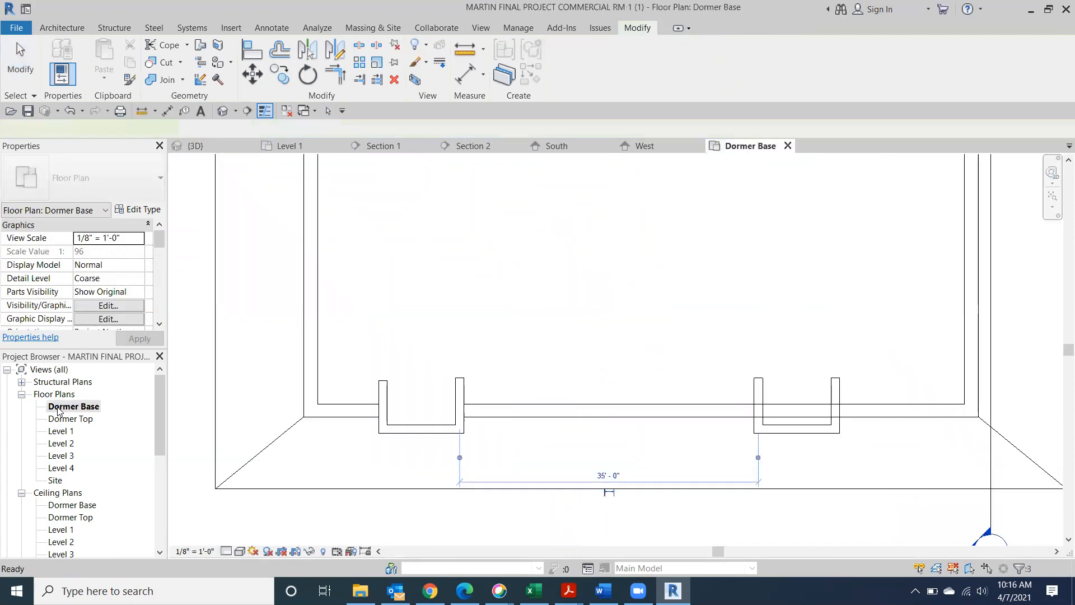
pyautogui.scroll(2, 761, 378)
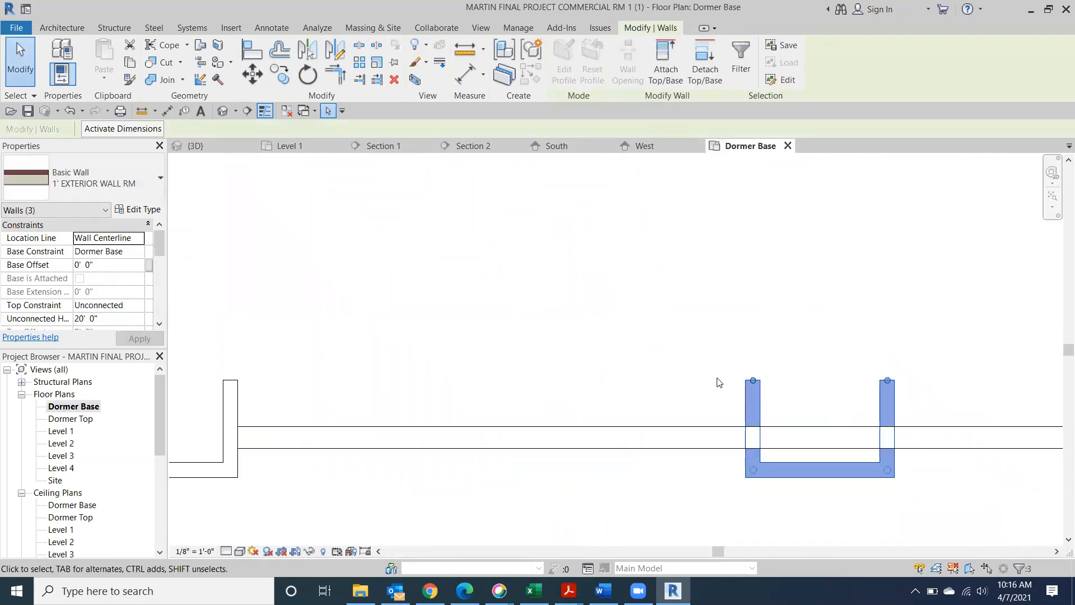
pyautogui.moveTo(753, 378); pyautogui.dragTo(756, 391)
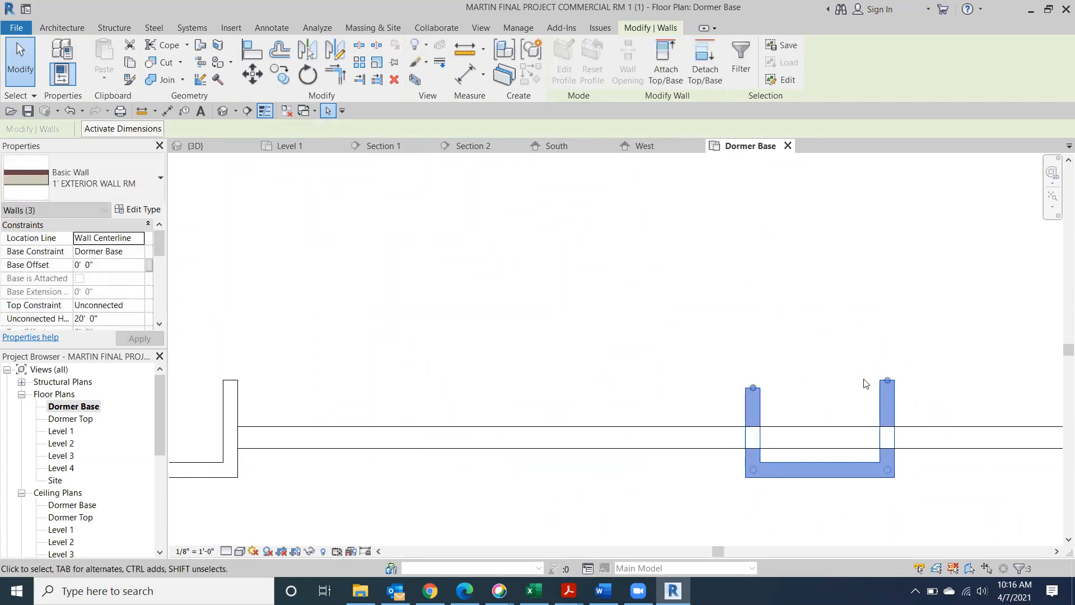
pyautogui.moveTo(888, 381); pyautogui.dragTo(840, 421)
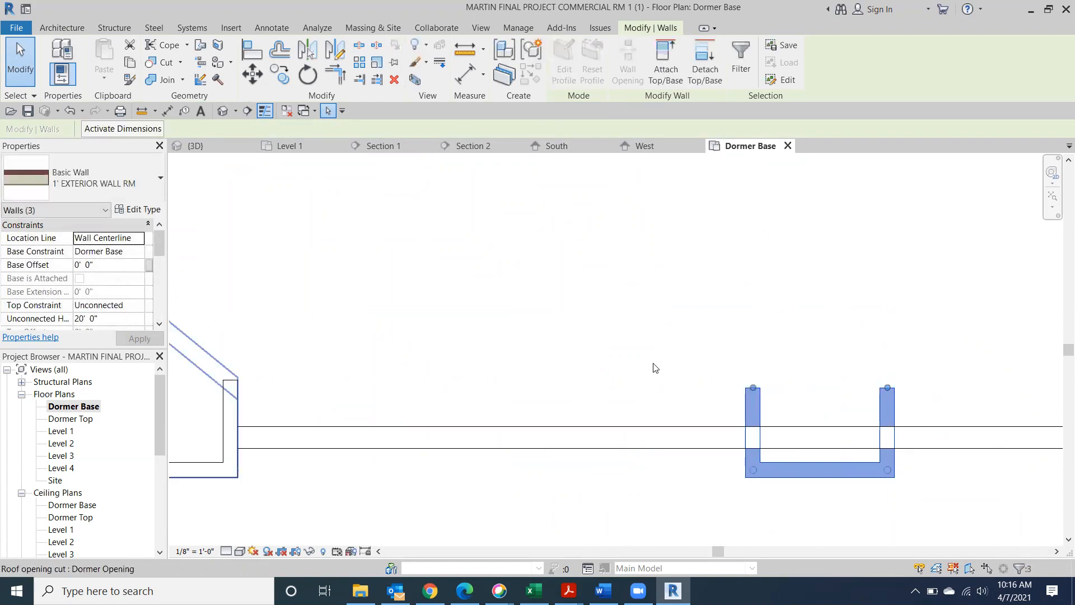
pyautogui.click(223, 111)
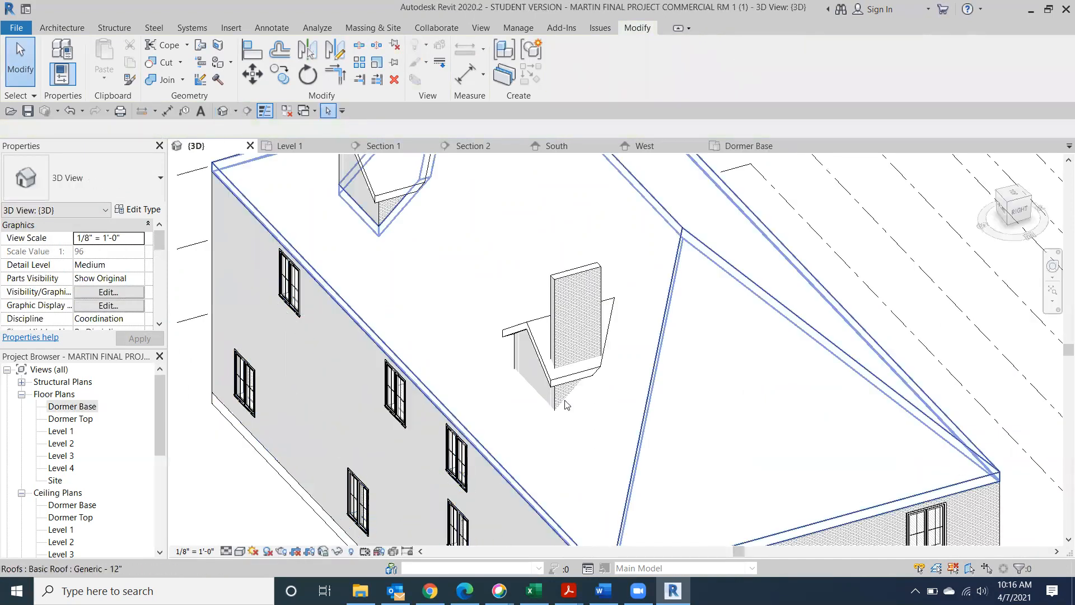
# In the right-side elevation, select the tall dormer wall and start editing its profile
pyautogui.click(1018, 215)
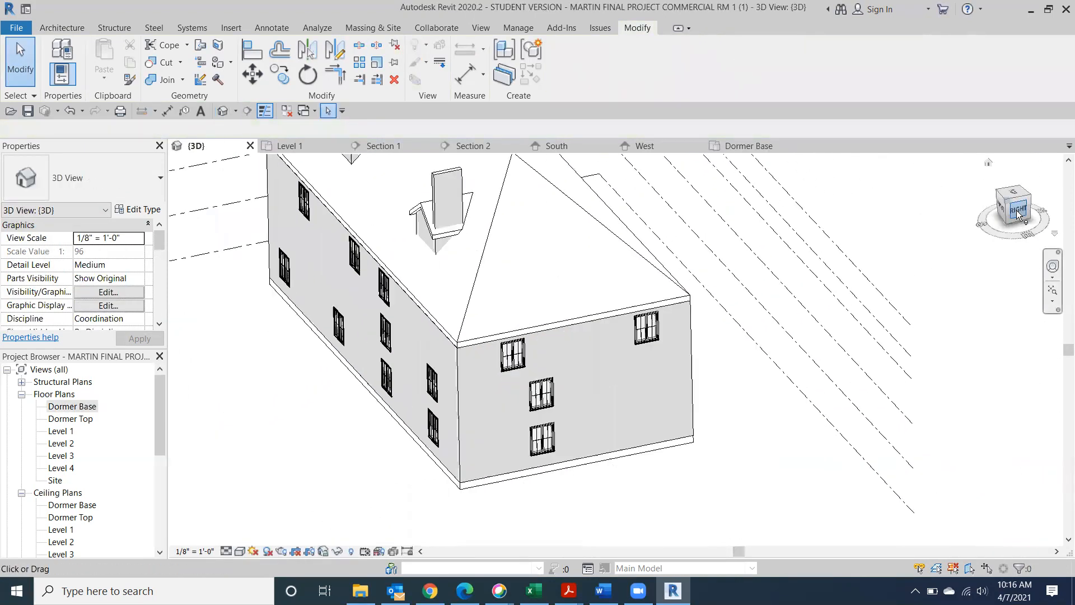
pyautogui.scroll(3, 743, 259)
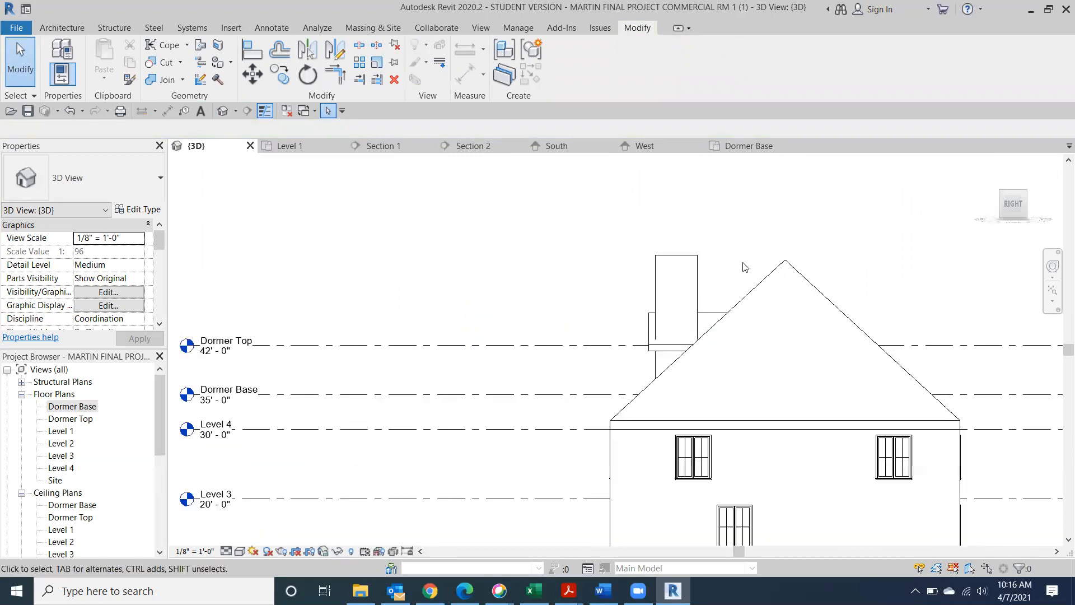
pyautogui.click(673, 271)
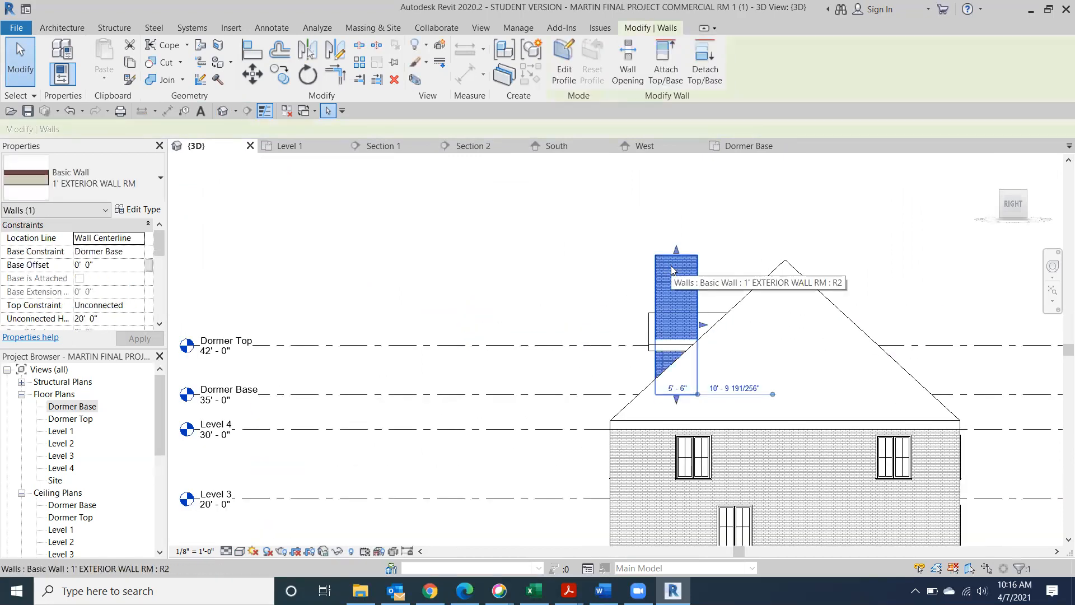
pyautogui.click(564, 62)
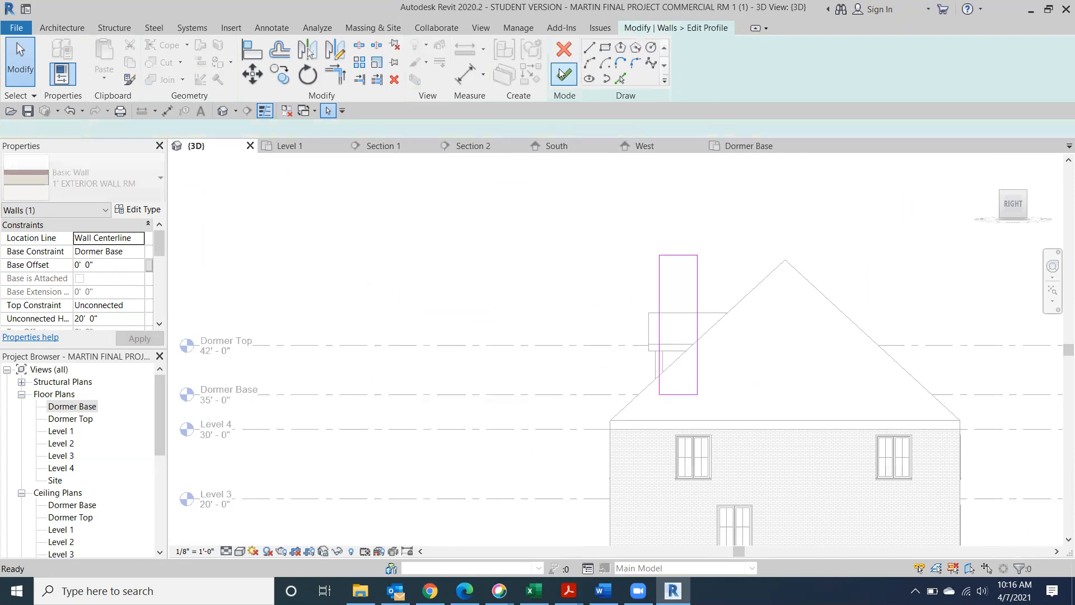
# Bring the profile's top line to Dormer Top, remove conflicting constraints, and finish the profile edit
pyautogui.moveTo(670, 256); pyautogui.dragTo(674, 351)
pyautogui.scroll(6, 675, 352)
pyautogui.moveTo(671, 306); pyautogui.dragTo(670, 301)
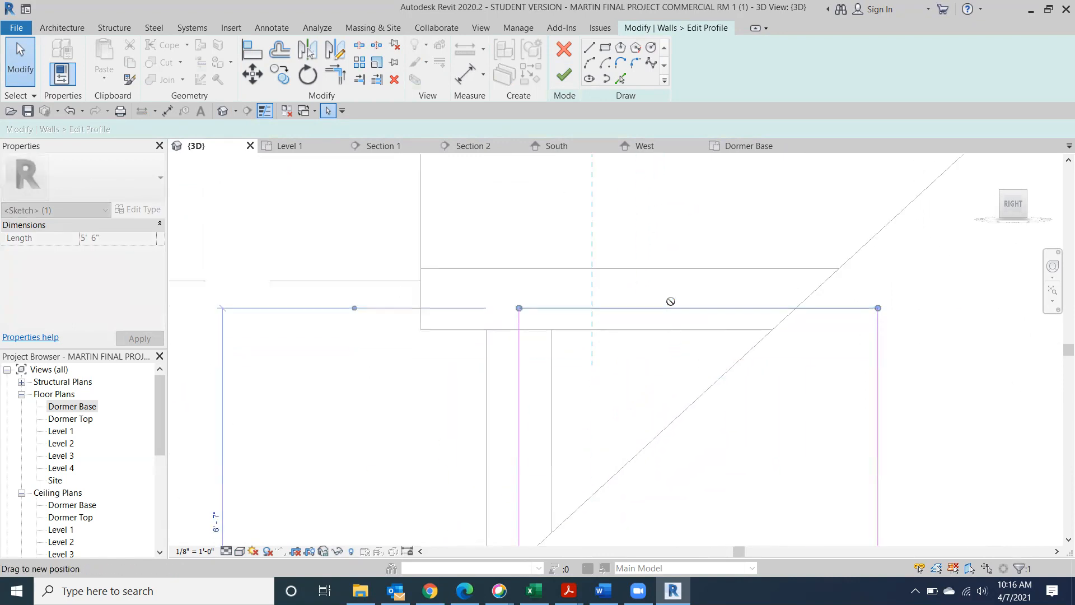
pyautogui.click(825, 558)
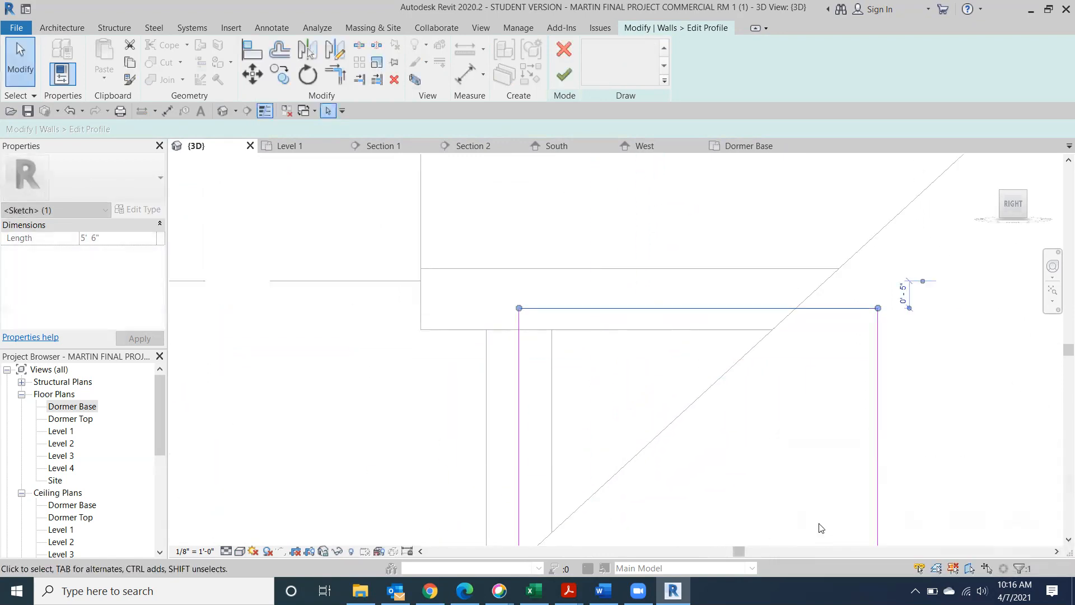
pyautogui.scroll(-5, 725, 361)
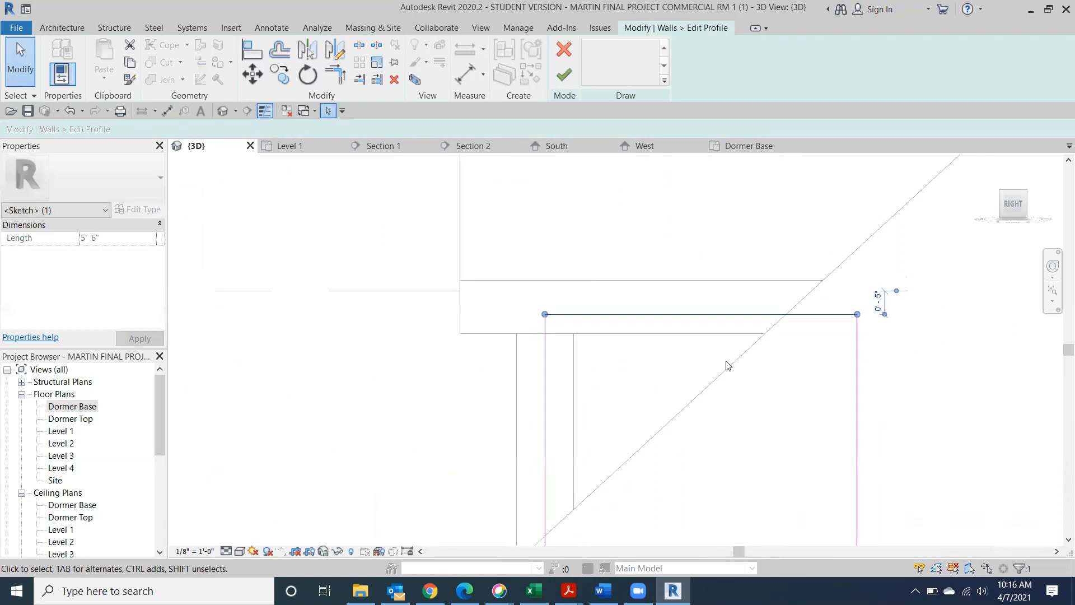
pyautogui.click(563, 75)
pyautogui.click(507, 209)
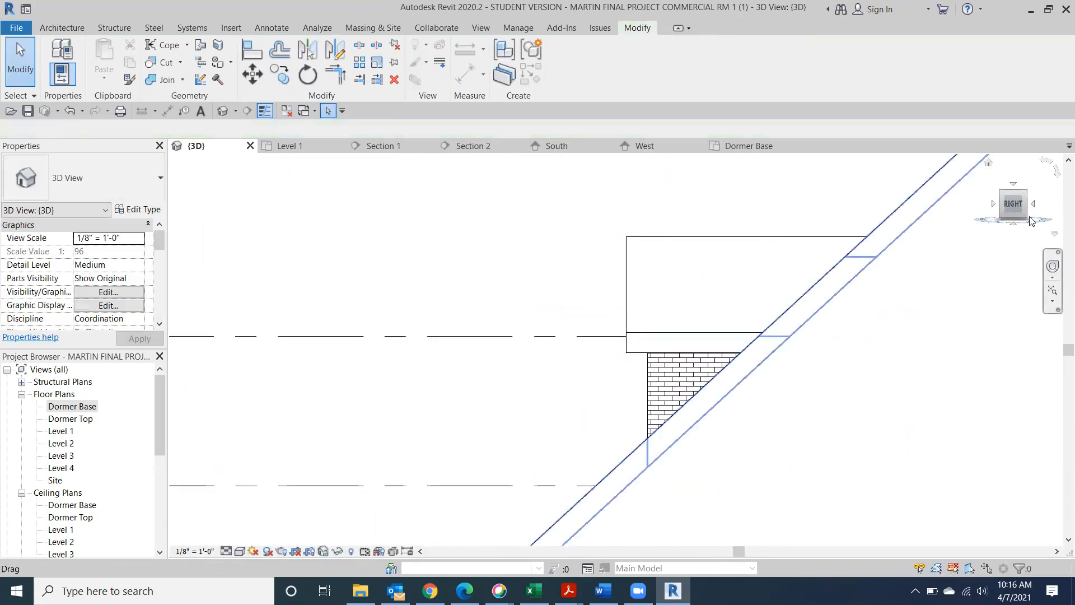
# Switch to an isometric view and inspect both dormers' walls and roof
pyautogui.click(1002, 196)
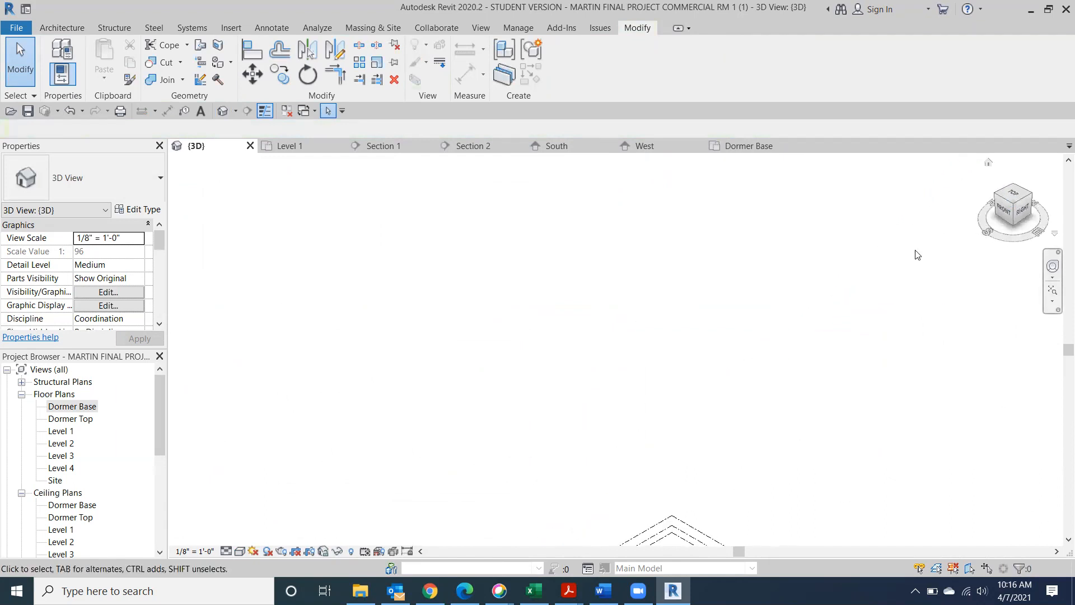
pyautogui.scroll(8, 601, 415)
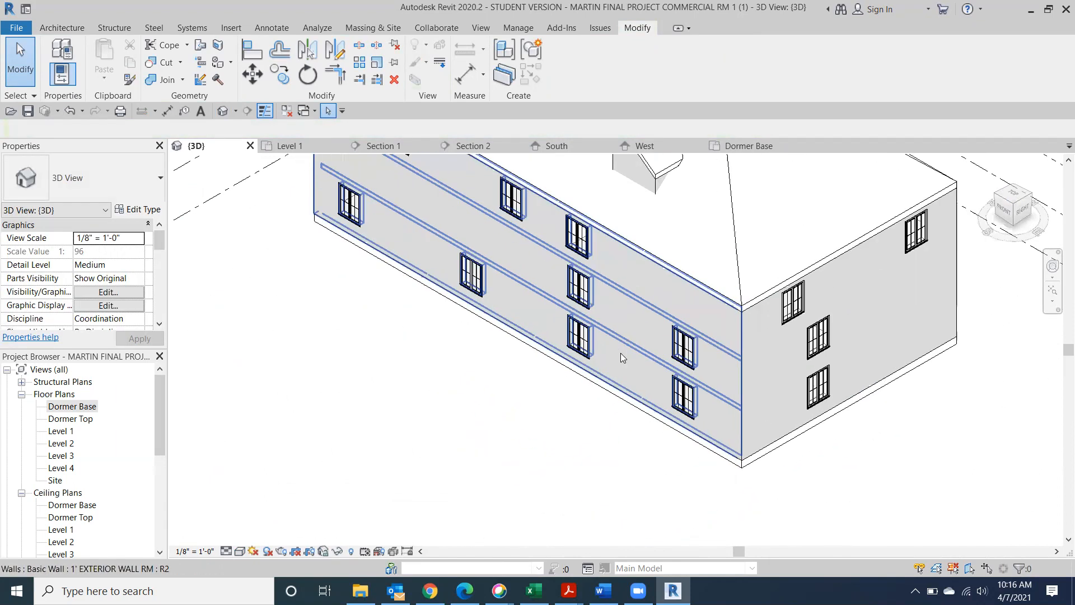
pyautogui.click(358, 241)
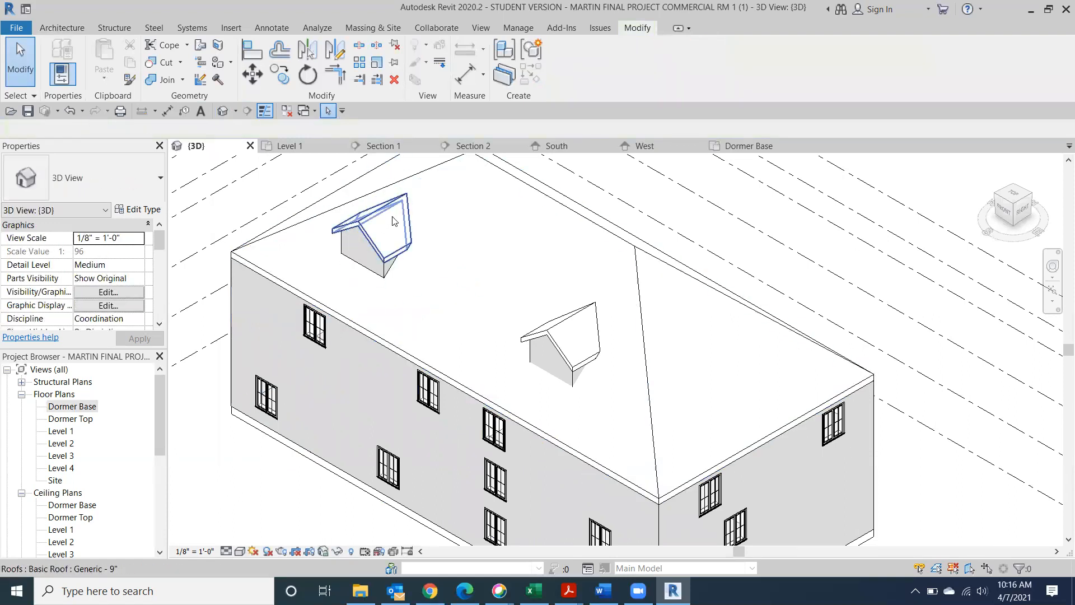
pyautogui.click(384, 218)
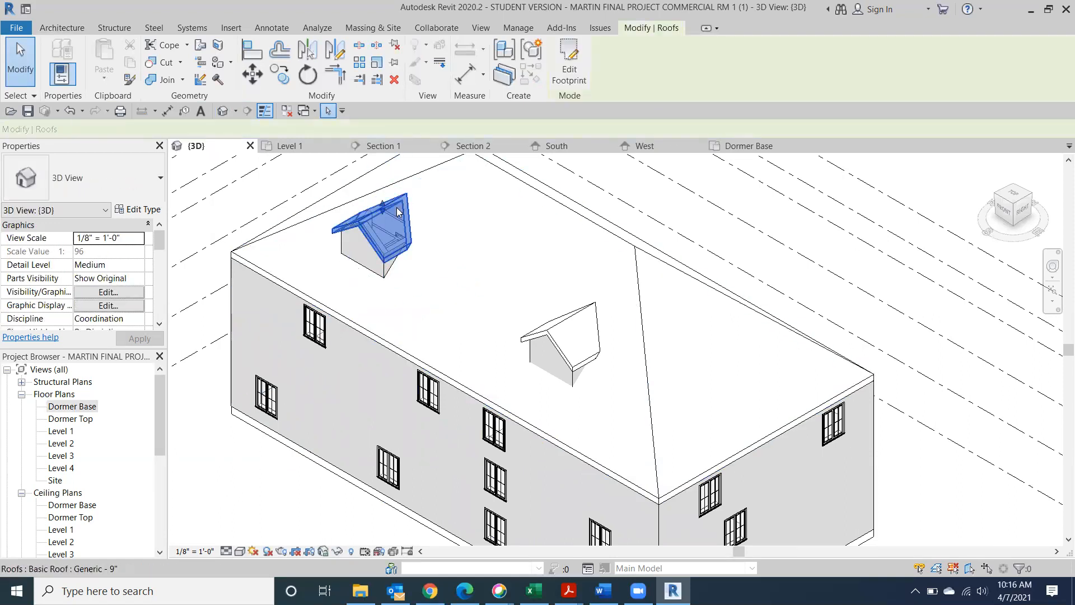
pyautogui.click(572, 324)
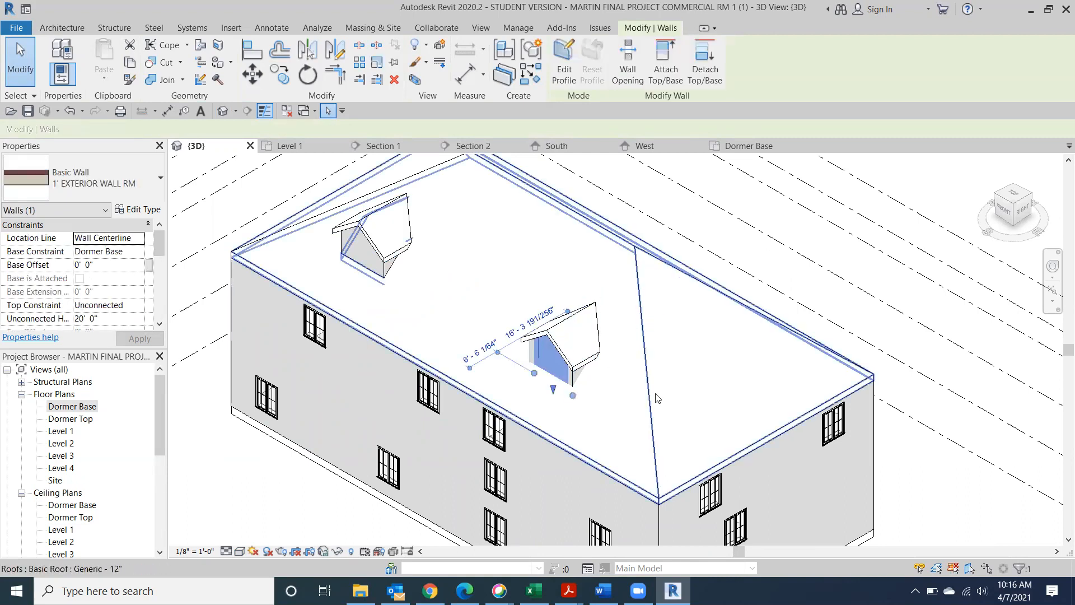
# Clear the selection and start the Dormer opening tool from the Architecture tab
pyautogui.click(256, 469)
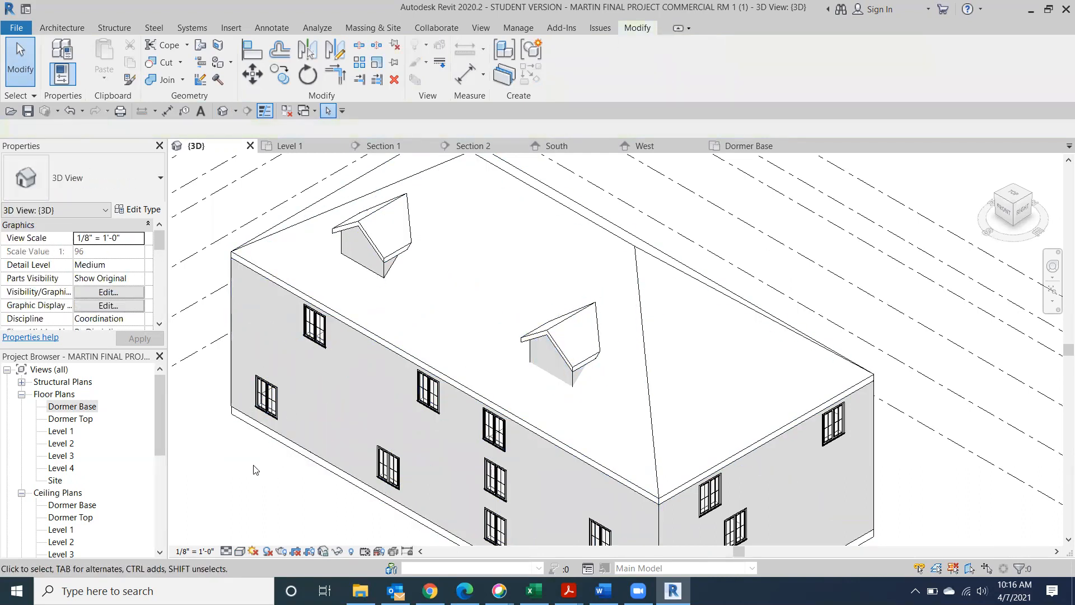
pyautogui.click(75, 30)
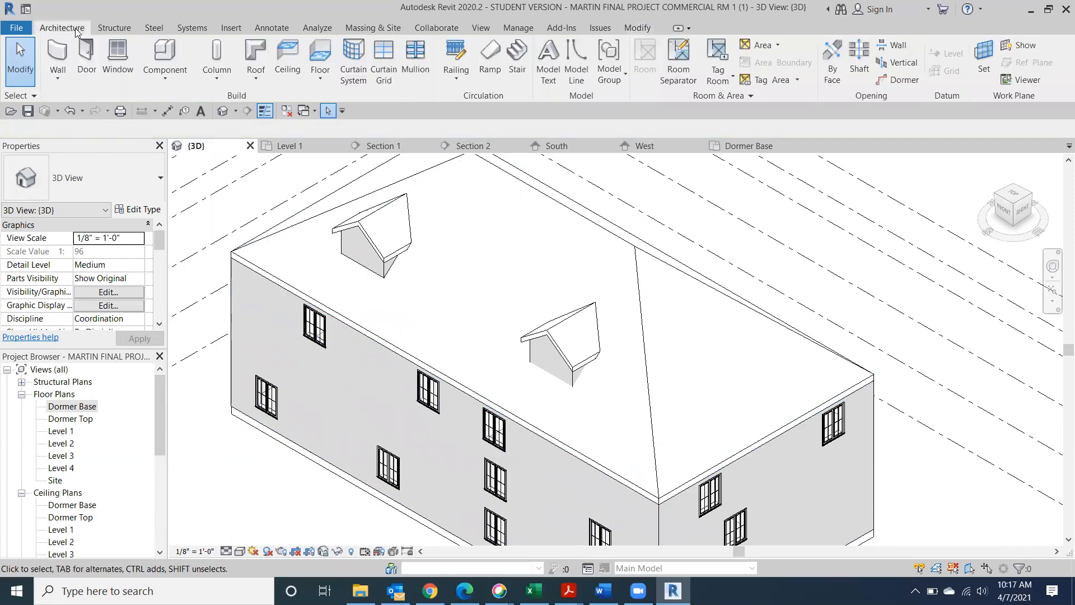
pyautogui.click(900, 80)
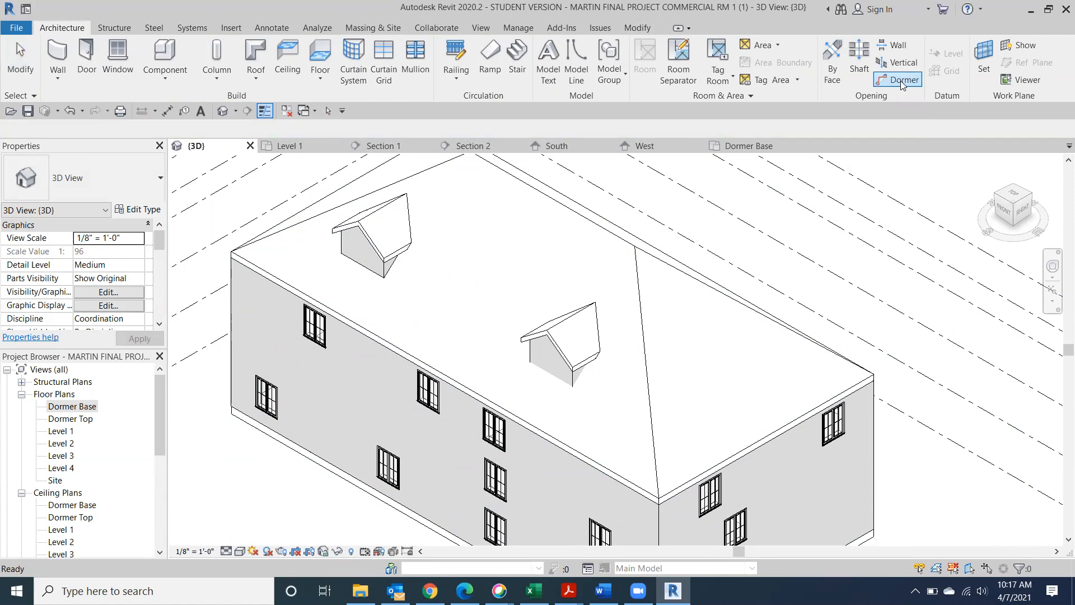
# Pick the main hip roof, then the dormer's side, front and other side walls as boundaries
pyautogui.click(638, 332)
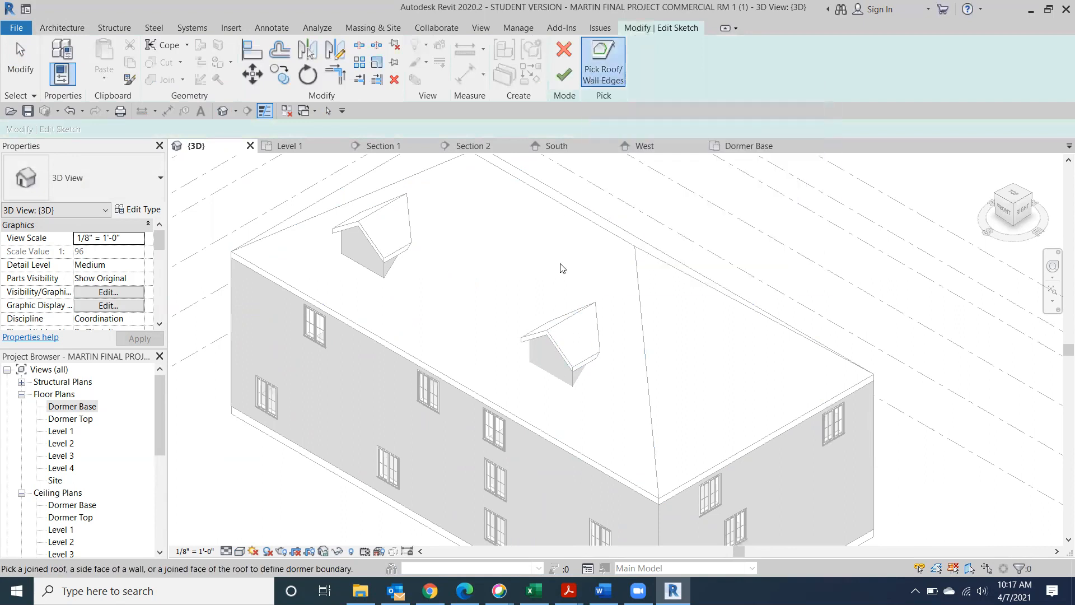
pyautogui.scroll(5, 567, 327)
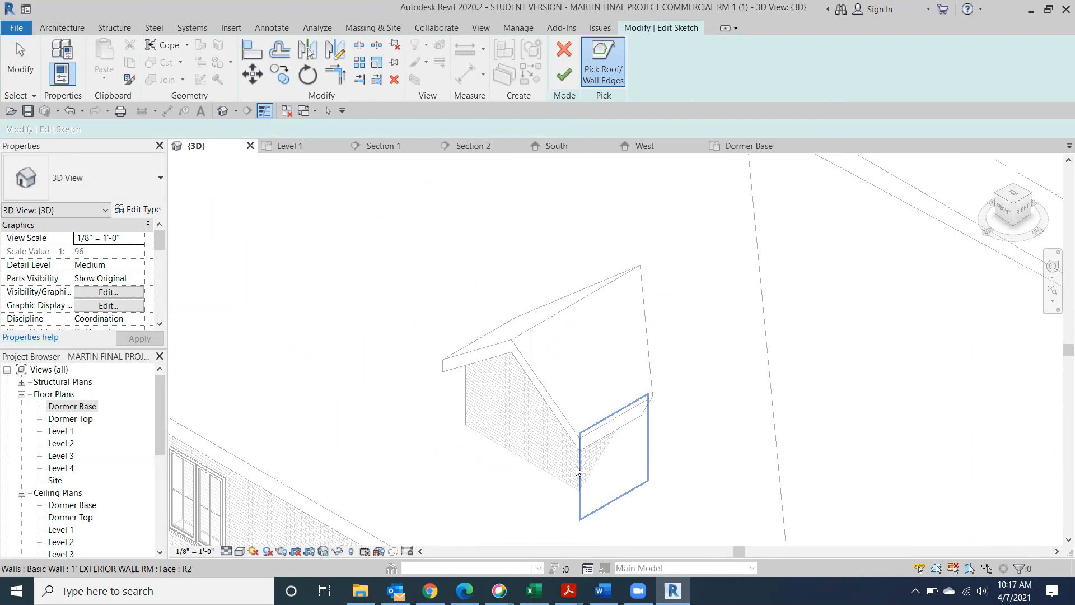
pyautogui.click(577, 471)
pyautogui.click(522, 456)
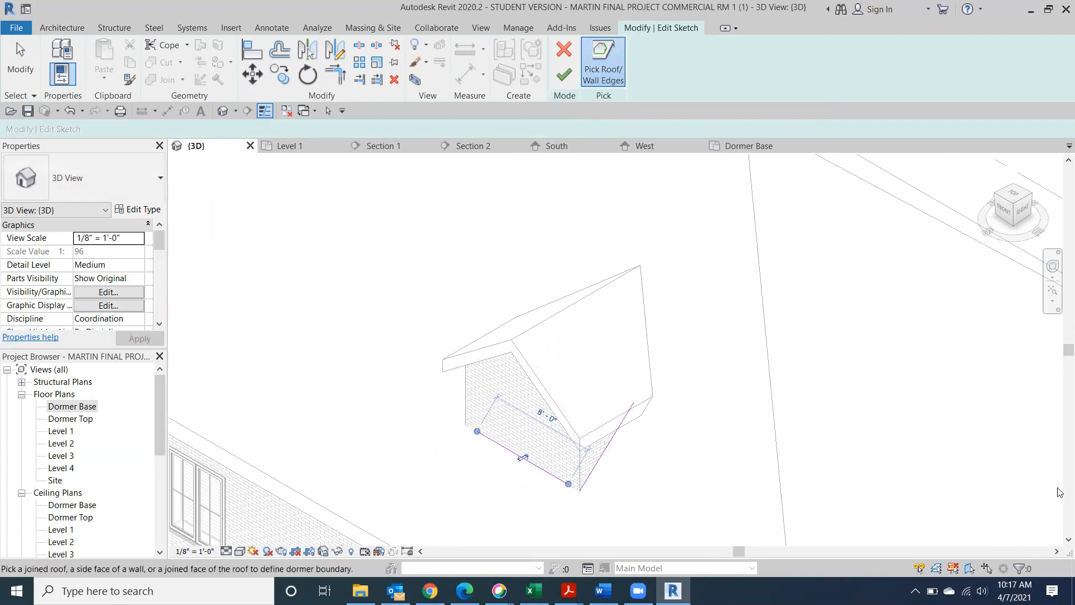
pyautogui.click(994, 207)
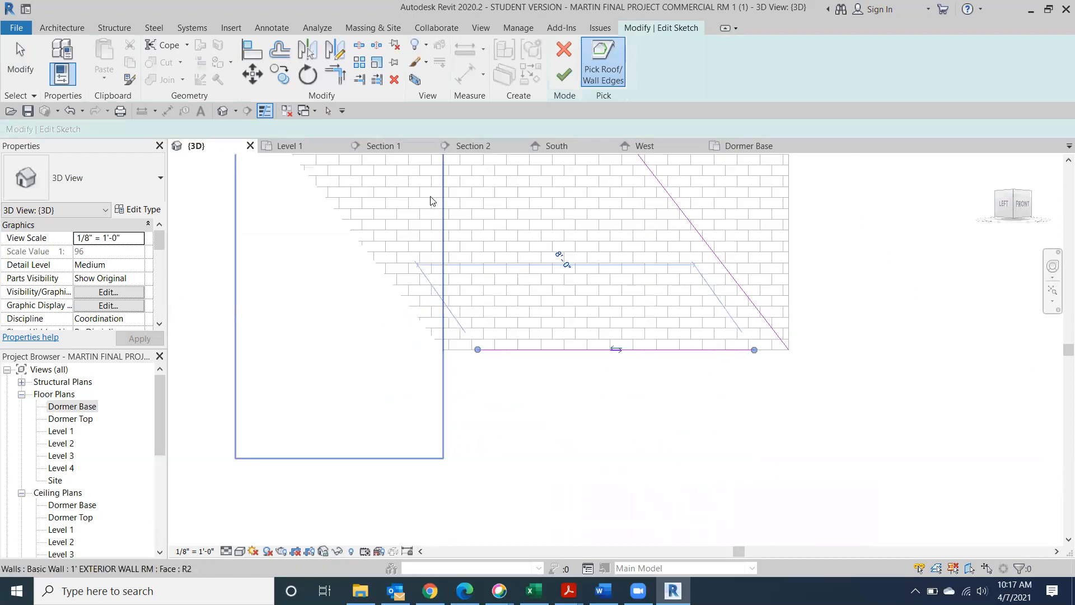
pyautogui.click(431, 197)
# From a top-down view, add the dormer roof's edges and finish the opening sketch
pyautogui.moveTo(1013, 205); pyautogui.dragTo(1021, 299)
pyautogui.moveTo(942, 216); pyautogui.dragTo(1065, 492, button='middle')
pyautogui.scroll(-2, 994, 462)
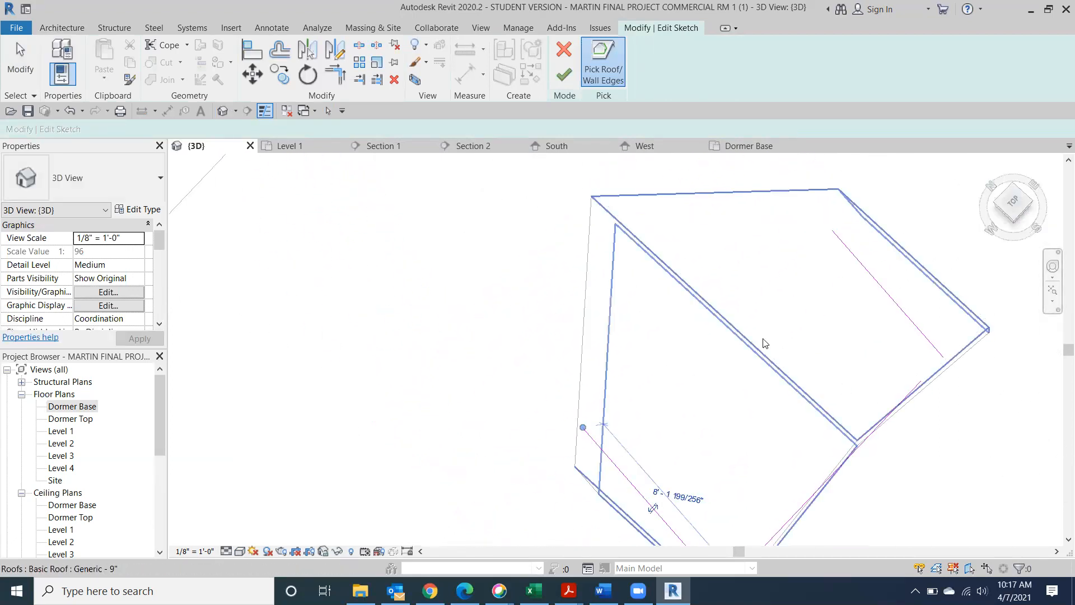
pyautogui.click(907, 291)
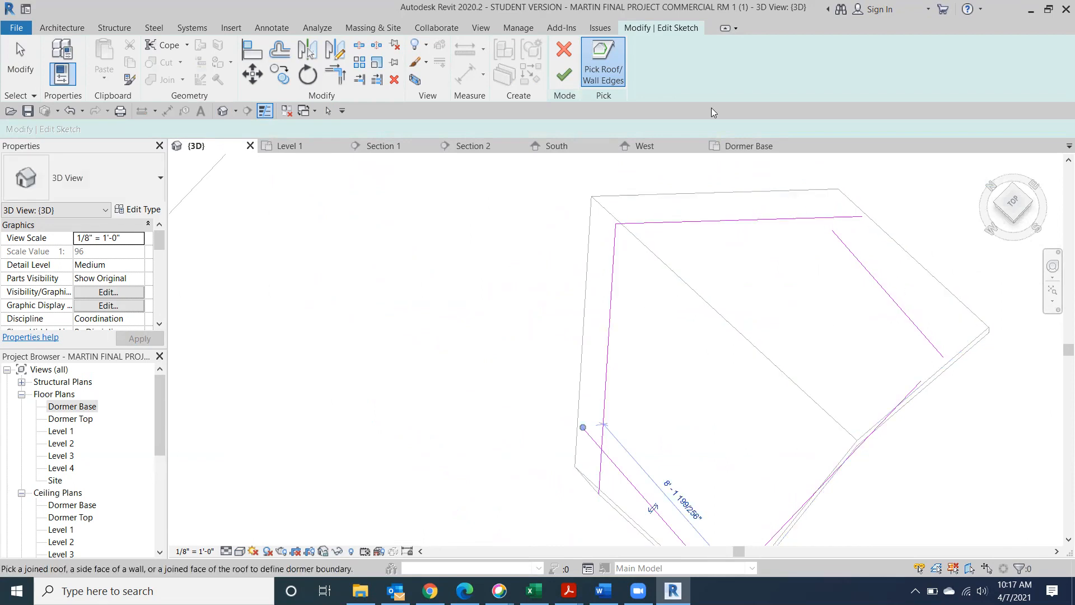
pyautogui.click(565, 75)
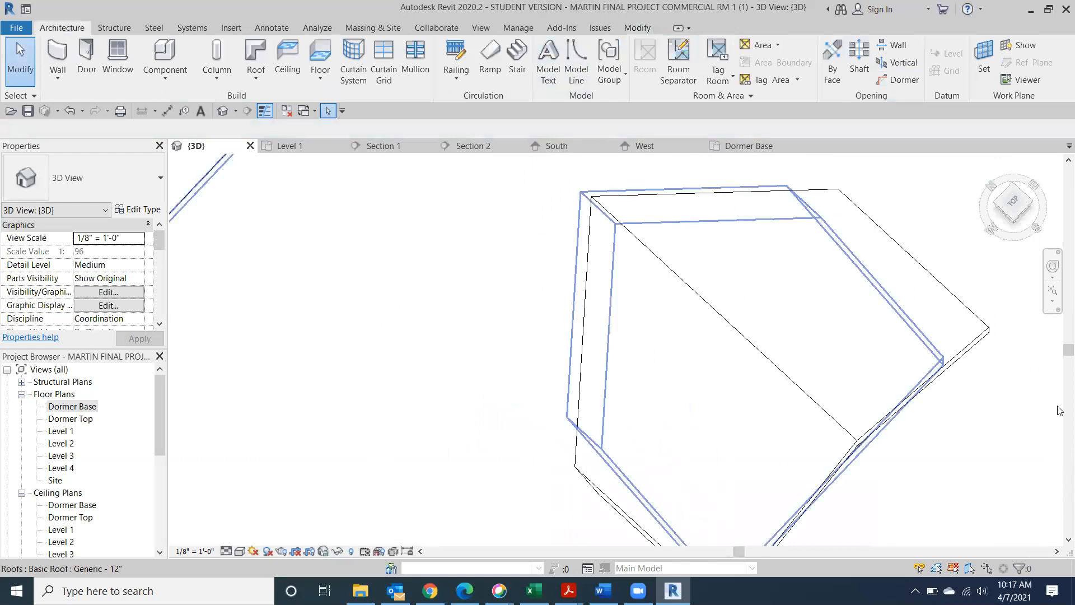
pyautogui.moveTo(1016, 210); pyautogui.dragTo(946, 204)
# Select the dormer roof, pan it and the wall into view, then view from above the long wall
pyautogui.click(869, 316)
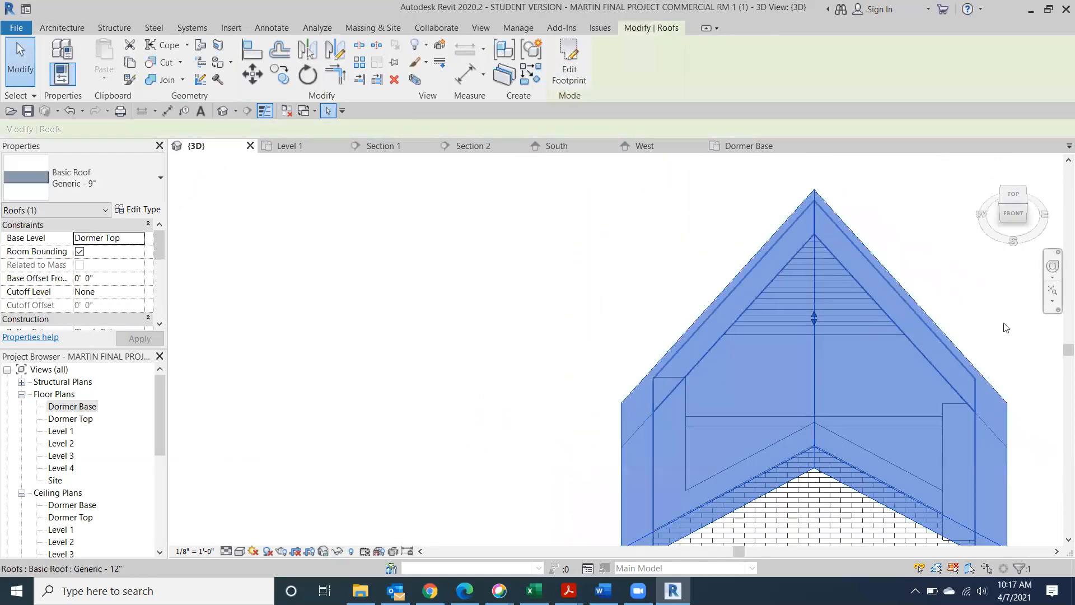
pyautogui.scroll(-3, 1006, 331)
pyautogui.moveTo(890, 333); pyautogui.dragTo(698, 259, button='middle')
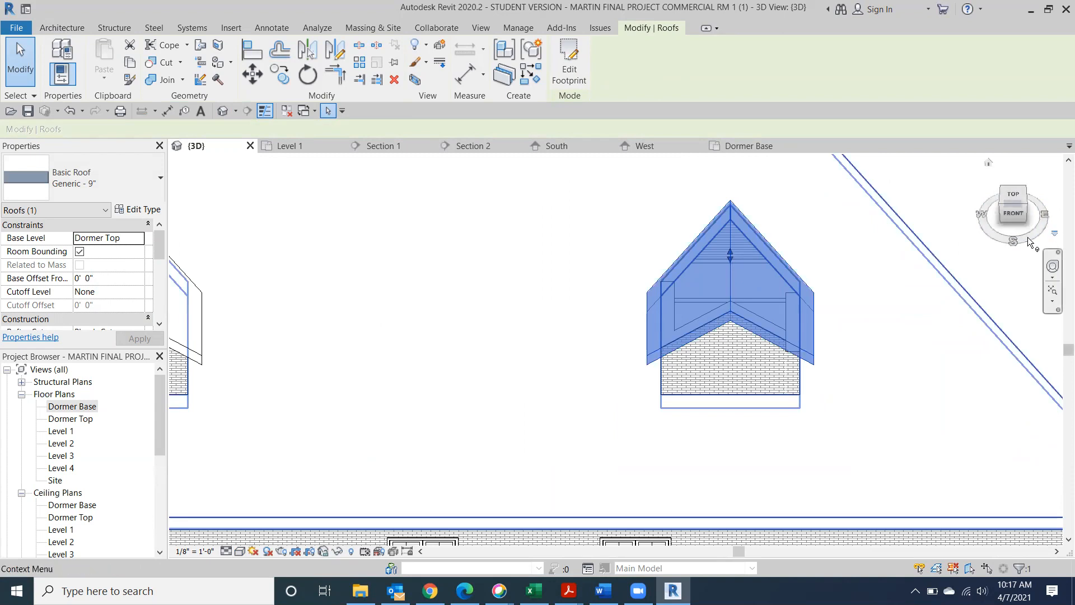
pyautogui.click(1023, 203)
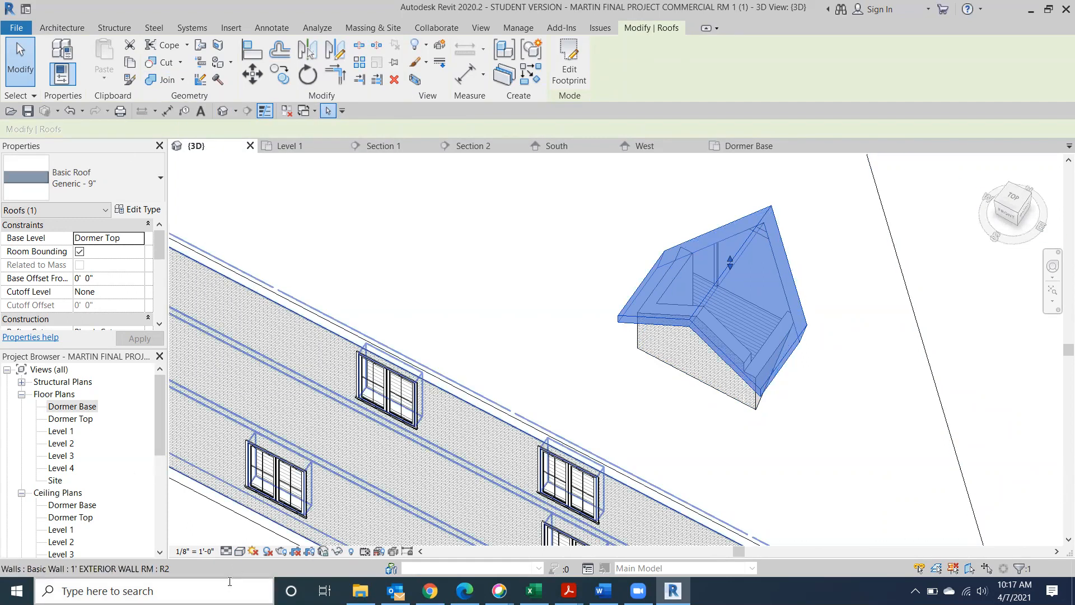
# Switch to Consistent Colors visual style, try isolating the roofs category, then undo it
pyautogui.click(238, 551)
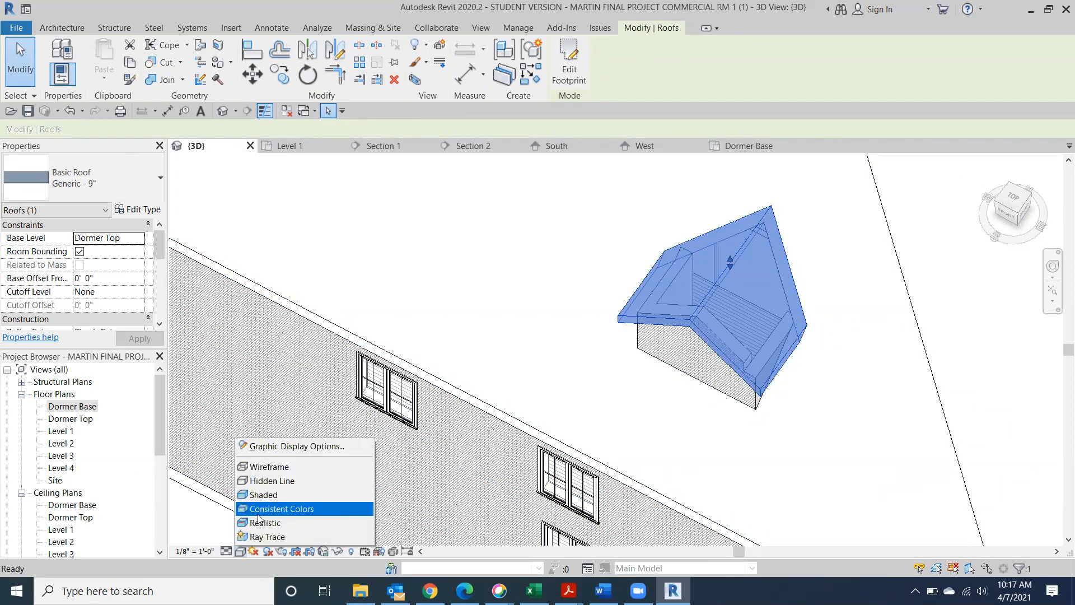
pyautogui.click(280, 508)
pyautogui.scroll(-4, 655, 361)
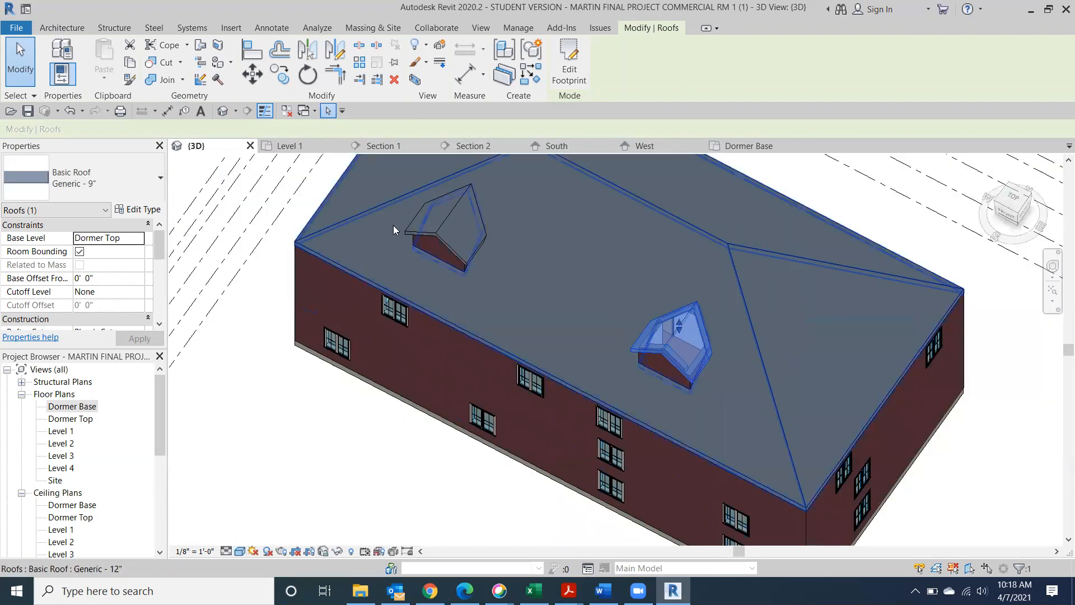
pyautogui.click(339, 551)
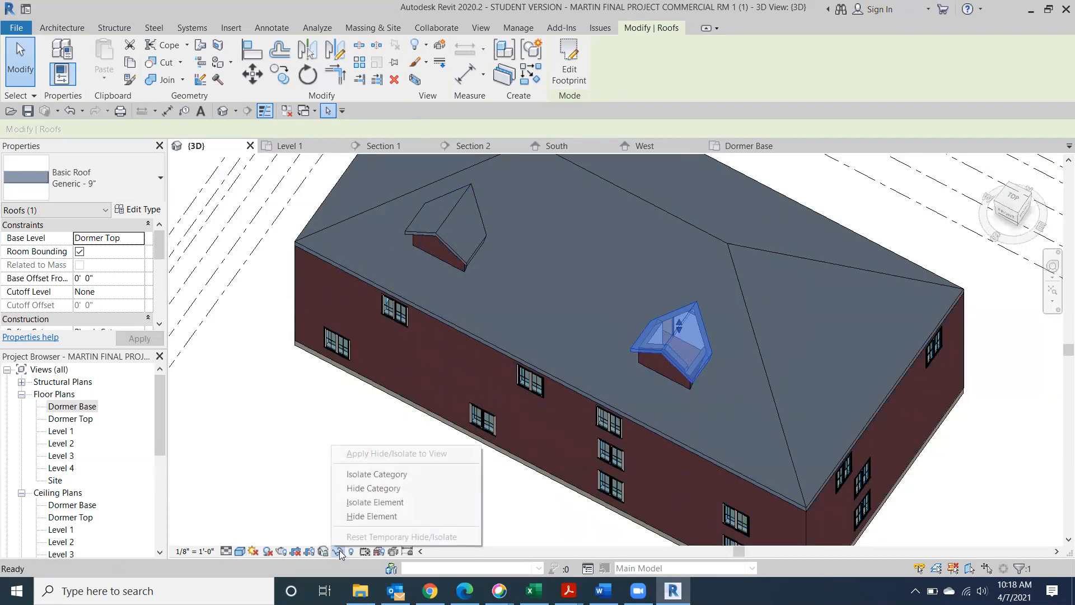
pyautogui.click(372, 477)
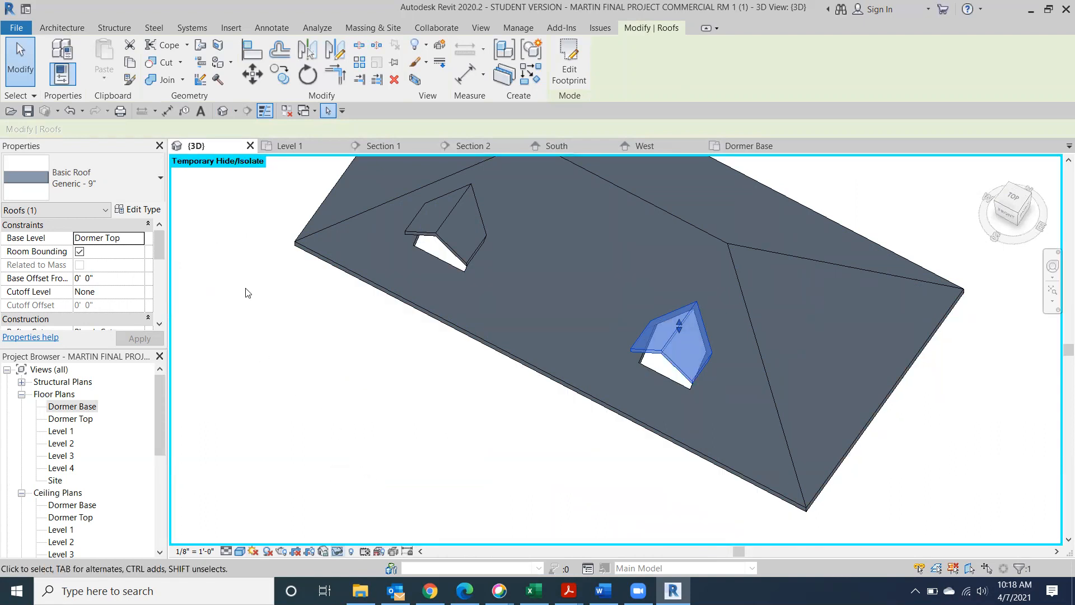
pyautogui.click(67, 109)
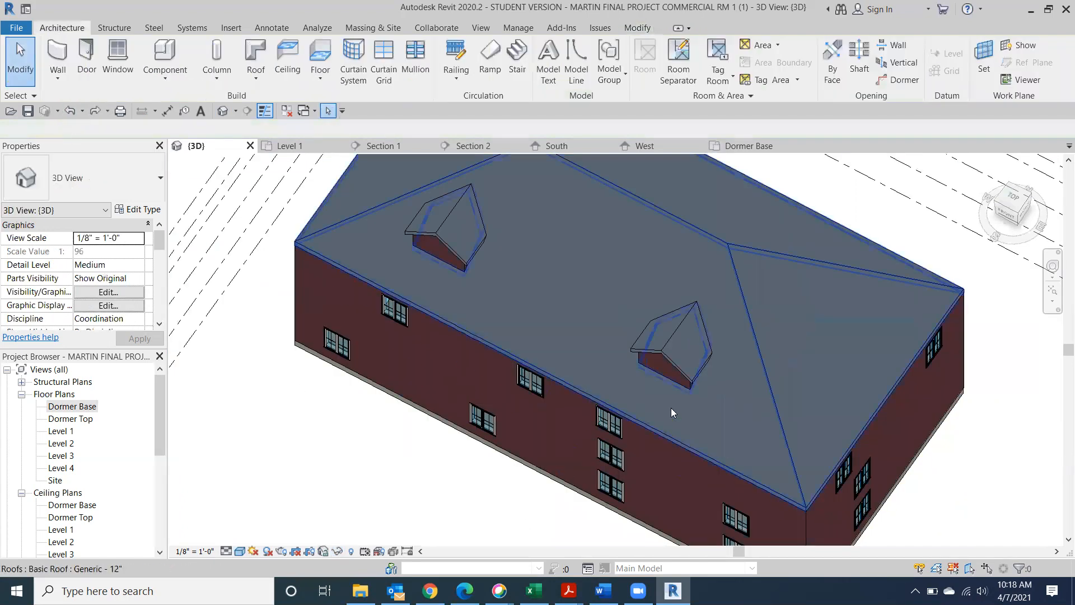
# Temporarily hide the lower dormer's roof to inspect the opening, then reset Temporary Hide/Isolate
pyautogui.click(661, 339)
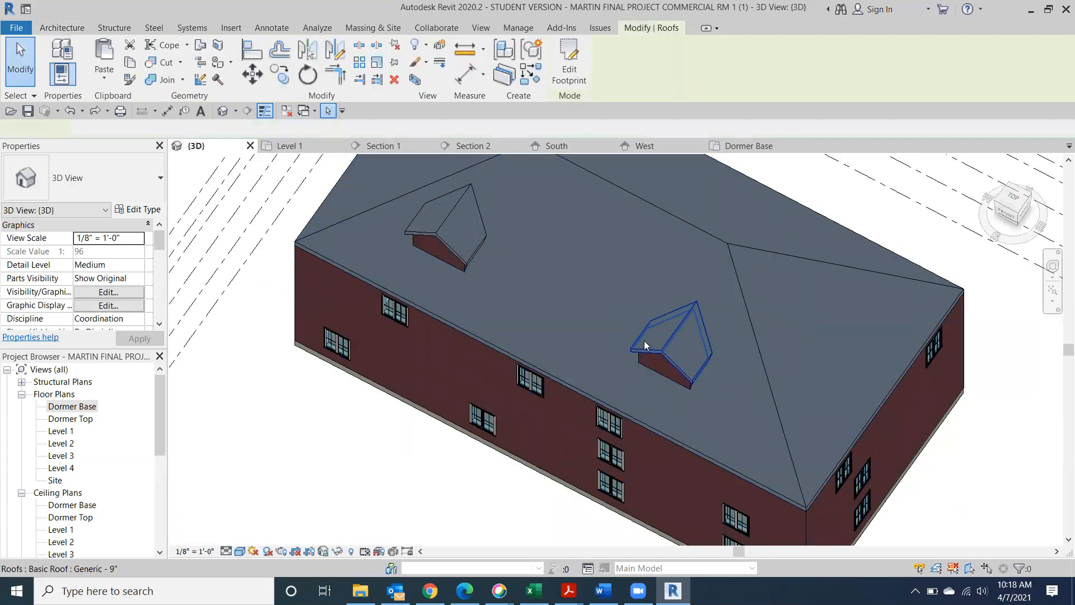
pyautogui.click(334, 551)
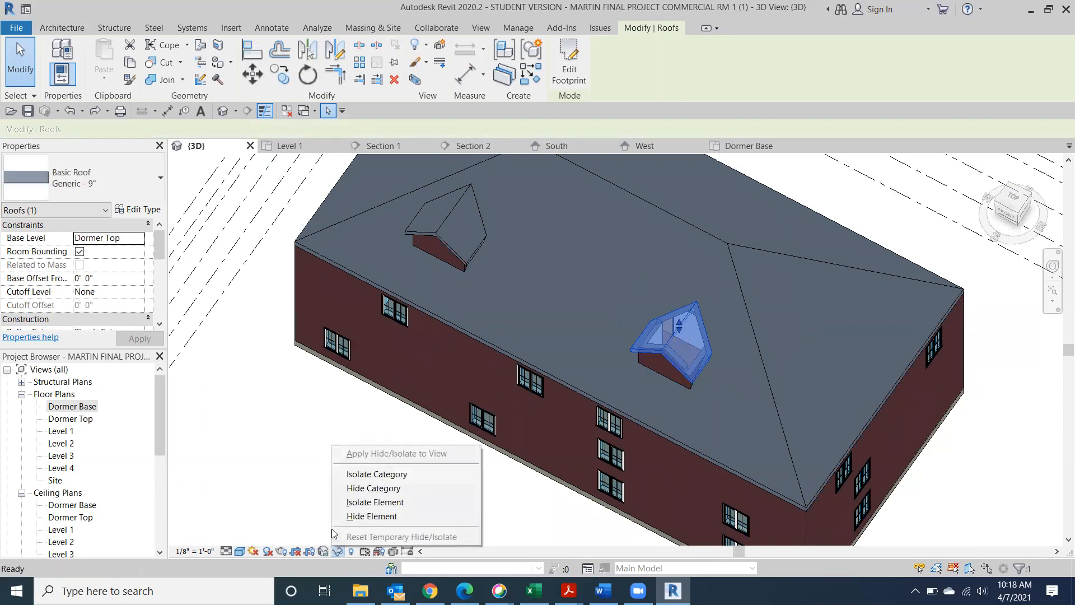
pyautogui.click(357, 515)
pyautogui.moveTo(1012, 197); pyautogui.dragTo(1051, 217)
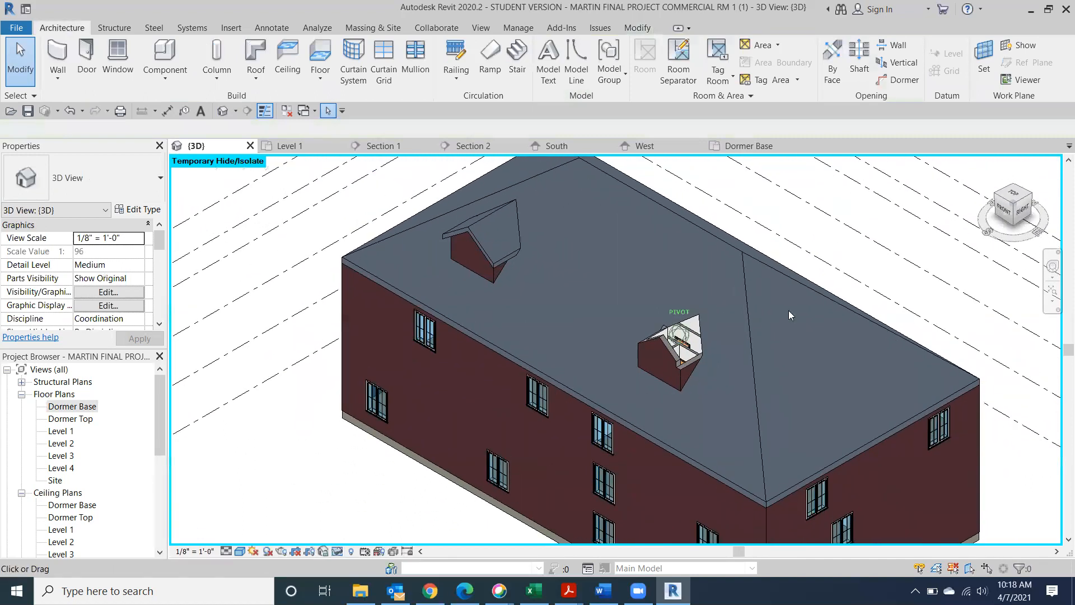
pyautogui.moveTo(789, 315); pyautogui.dragTo(789, 315)
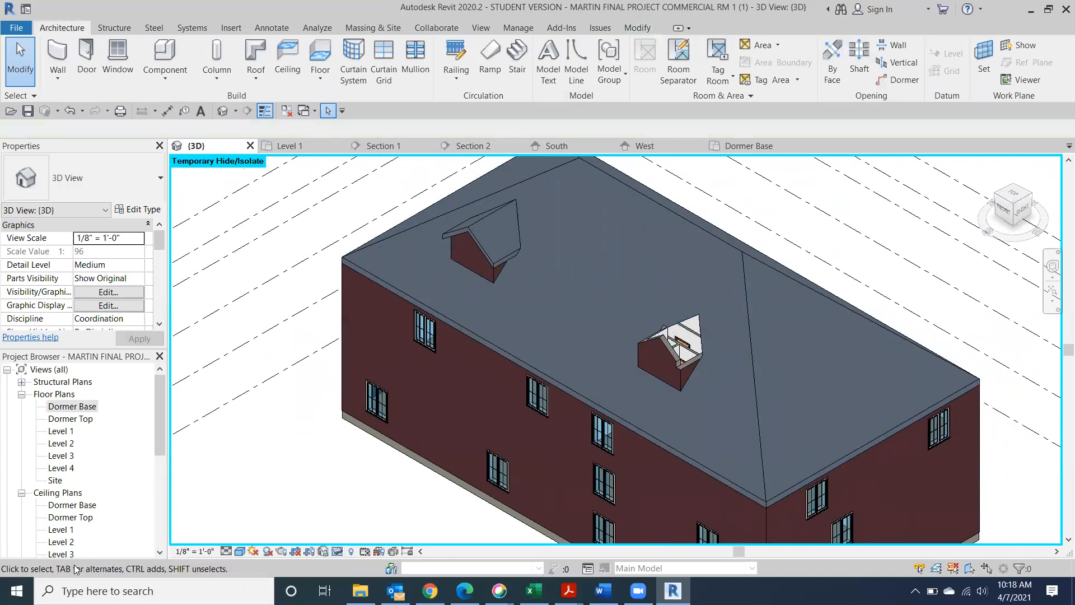
pyautogui.click(336, 551)
pyautogui.click(359, 537)
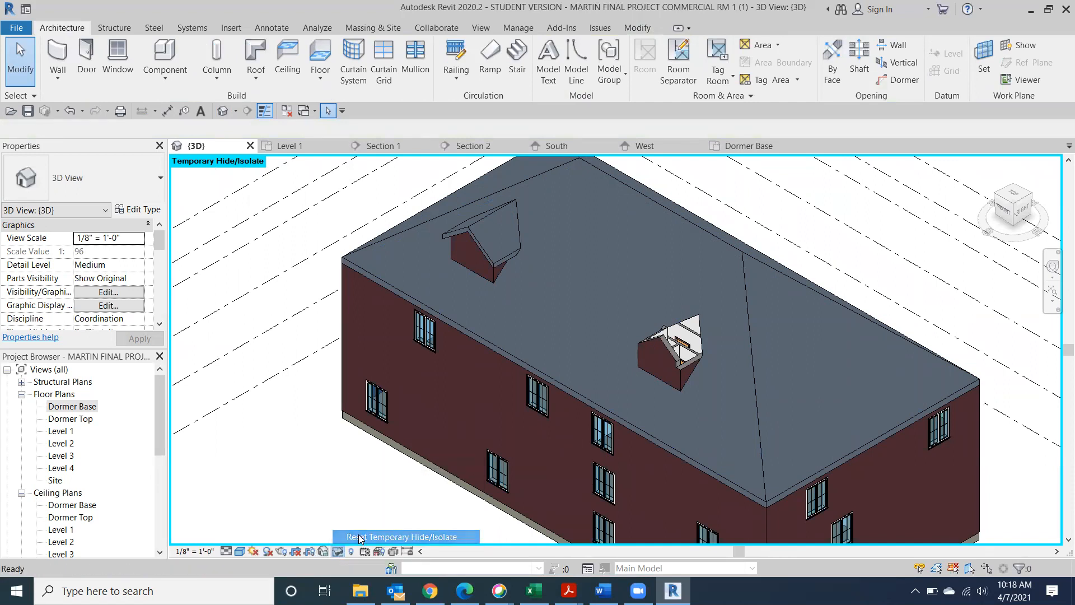
# In the Dormer Top plan, start a window and choose the Fixed 16" x 24" type
pyautogui.doubleClick(70, 407)
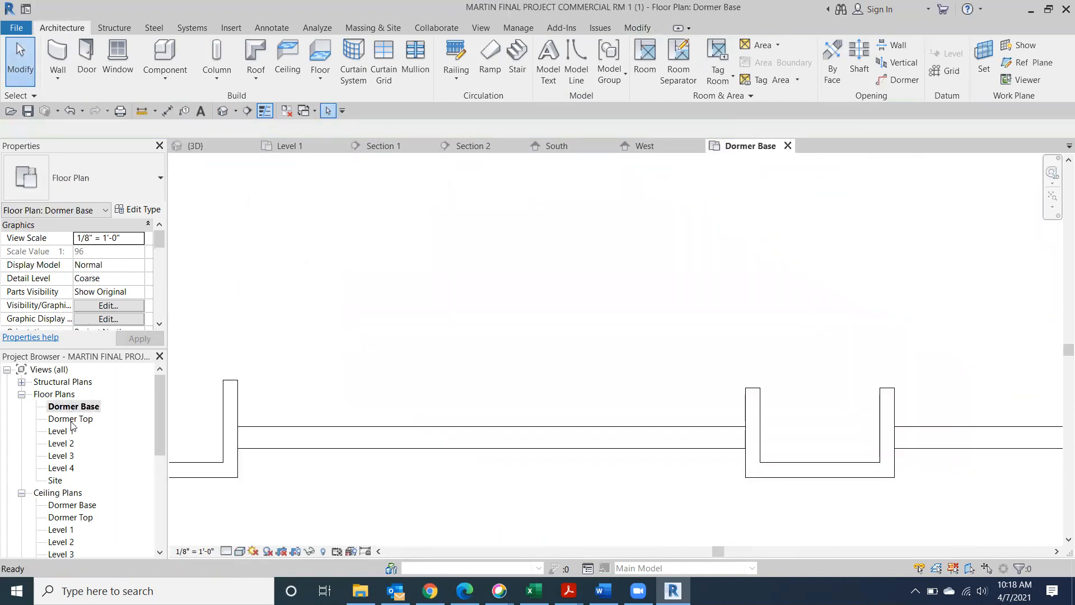
pyautogui.doubleClick(71, 421)
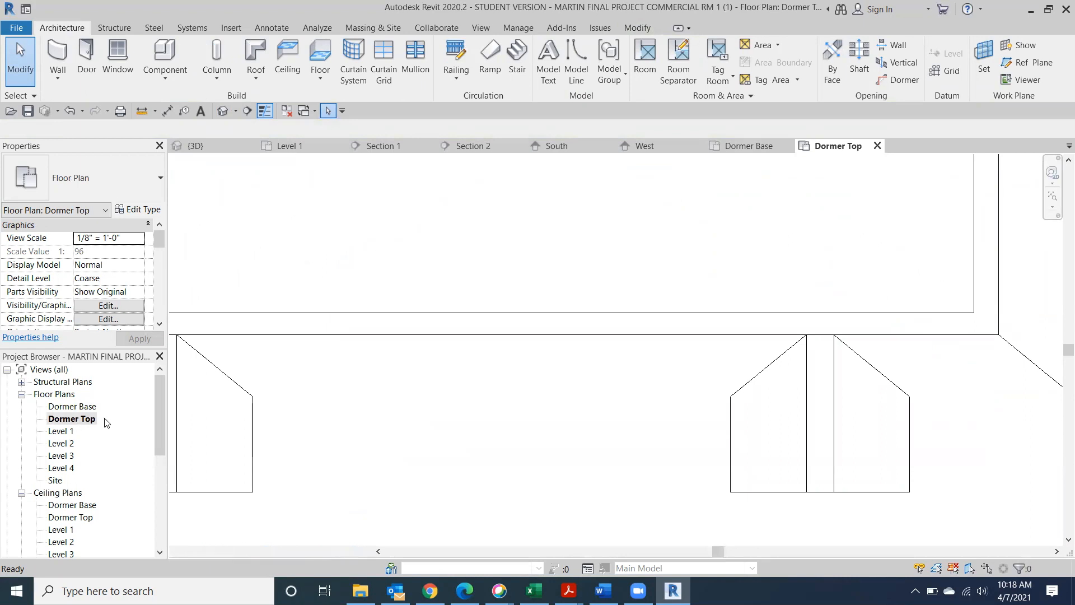
pyautogui.scroll(-2, 158, 409)
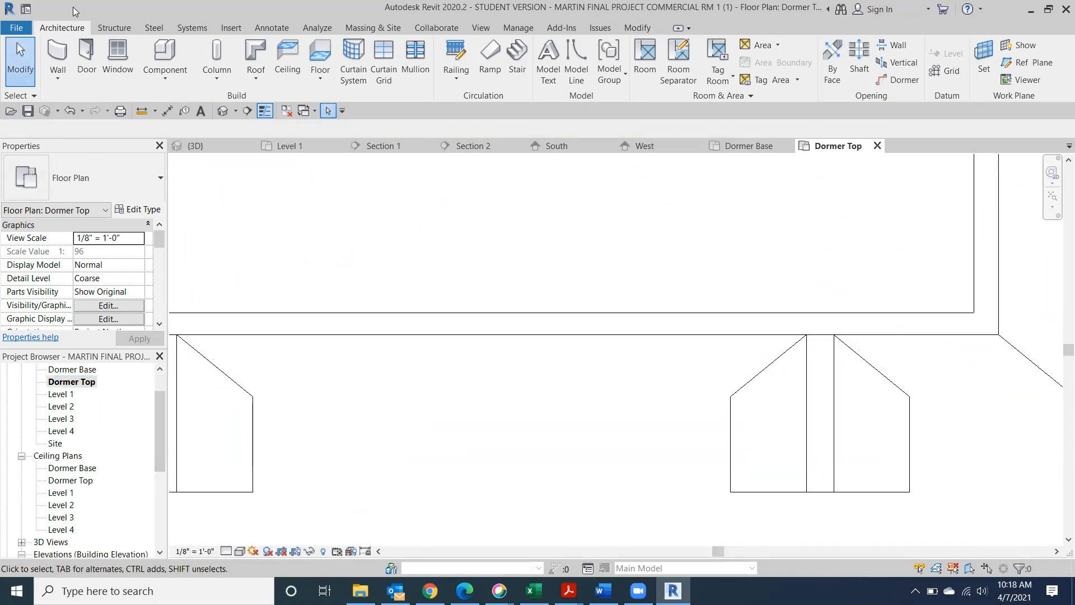
pyautogui.click(118, 61)
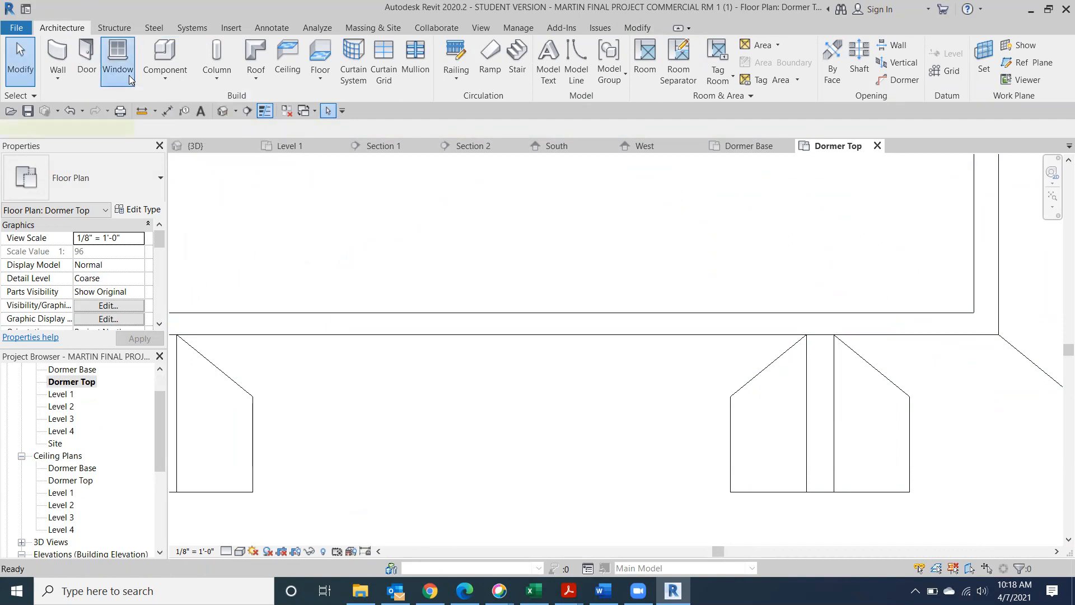
pyautogui.click(153, 194)
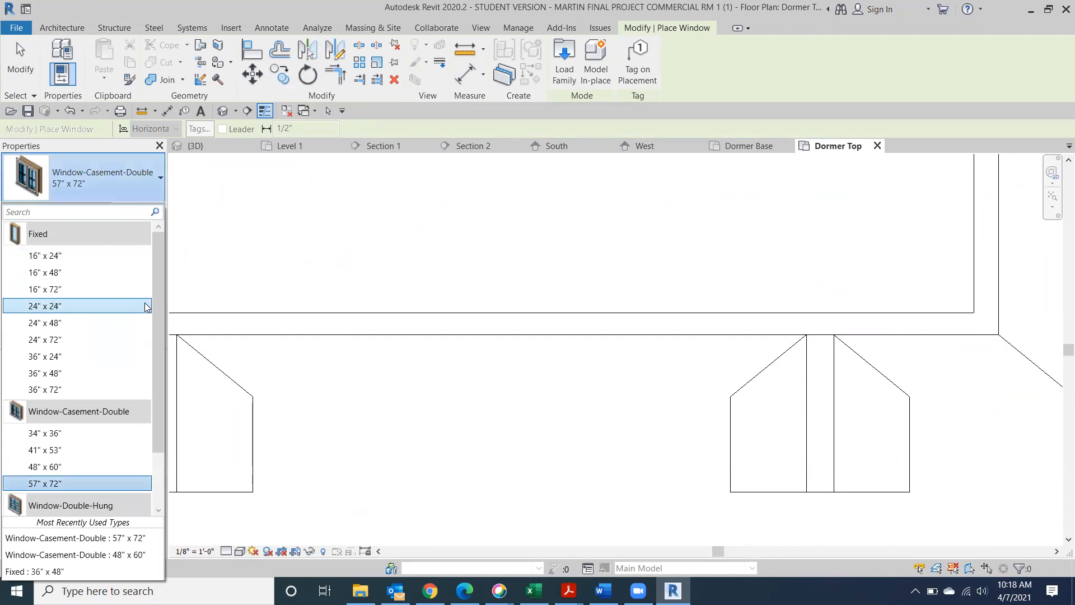
pyautogui.moveTo(161, 344)
pyautogui.mouseDown()
pyautogui.moveTo(167, 381)
pyautogui.moveTo(165, 328)
pyautogui.mouseUp()
pyautogui.click(52, 256)
# Place the window in the dormer's front wall and view it in 3D from the front-right corner
pyautogui.moveTo(908, 434); pyautogui.dragTo(533, 393, button='middle')
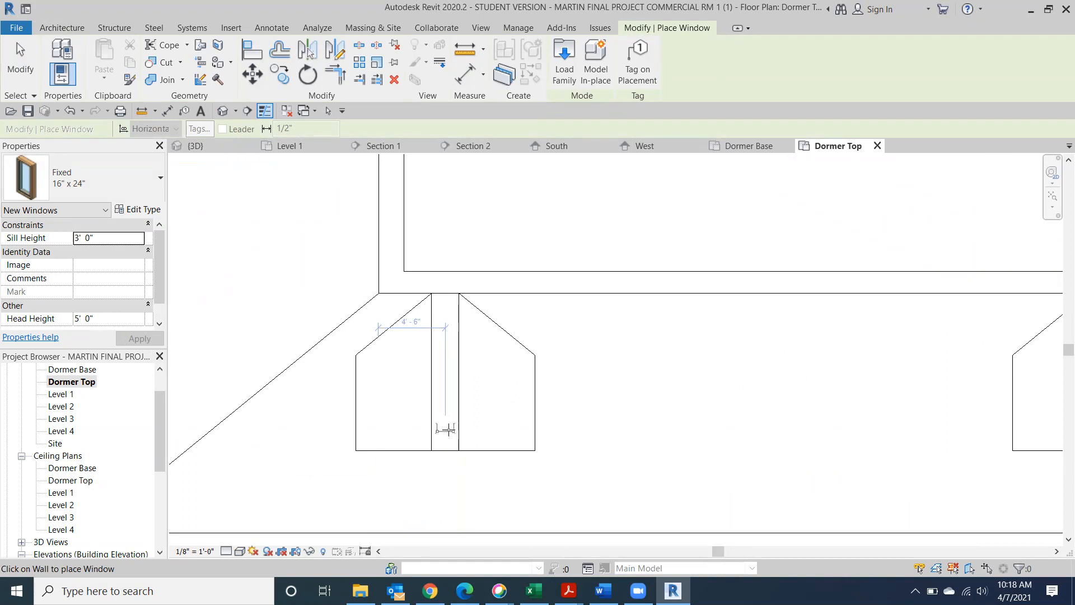
pyautogui.click(448, 430)
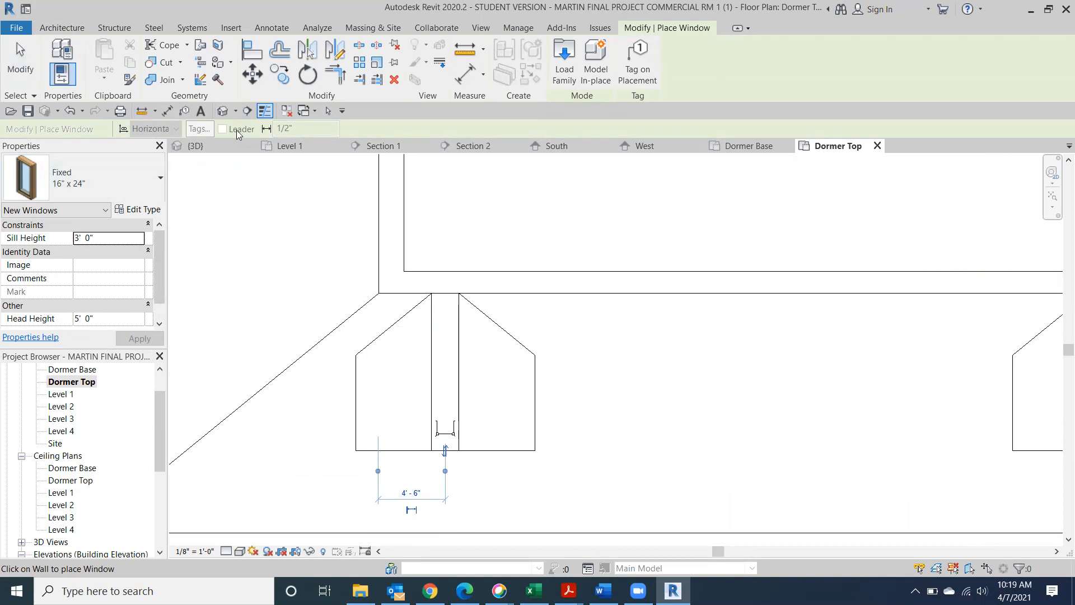
pyautogui.click(223, 112)
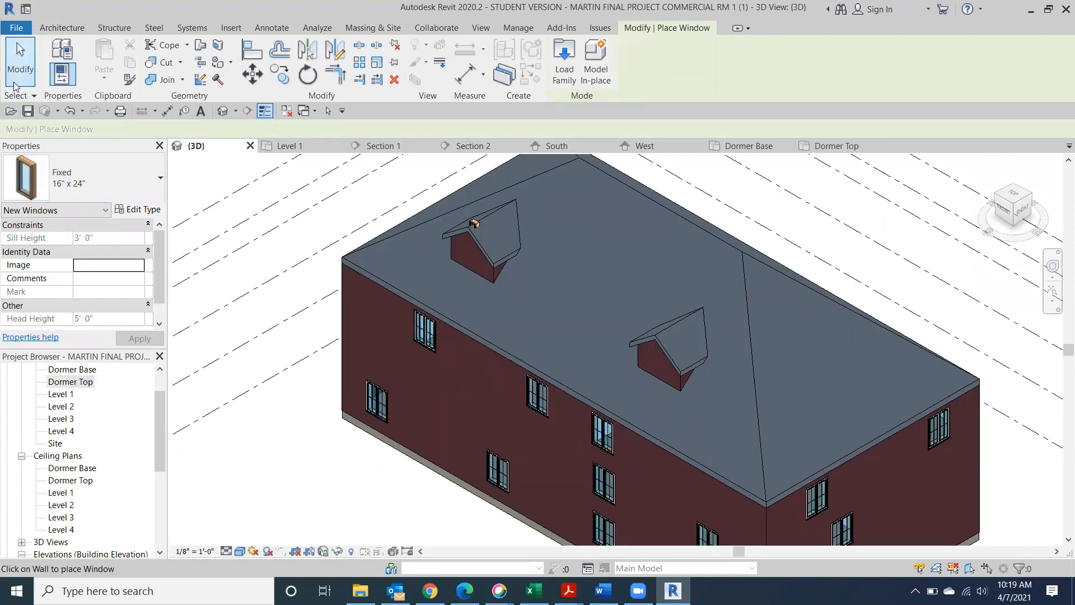
pyautogui.click(21, 59)
pyautogui.click(1015, 212)
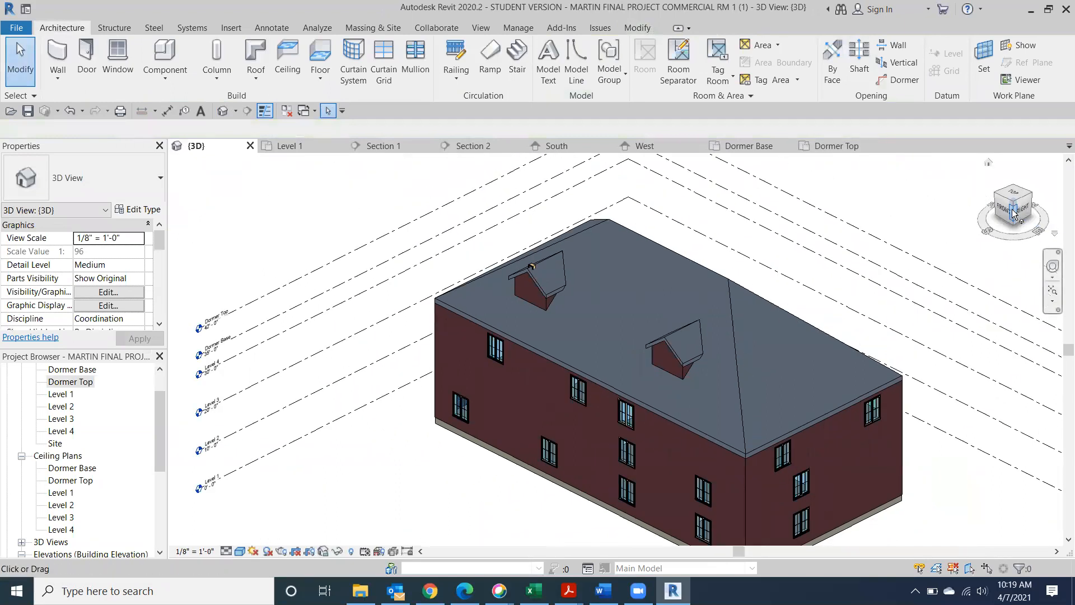
pyautogui.scroll(5, 557, 340)
# Select the dormer window and set its Level to Dormer Base in Properties
pyautogui.scroll(4, 590, 282)
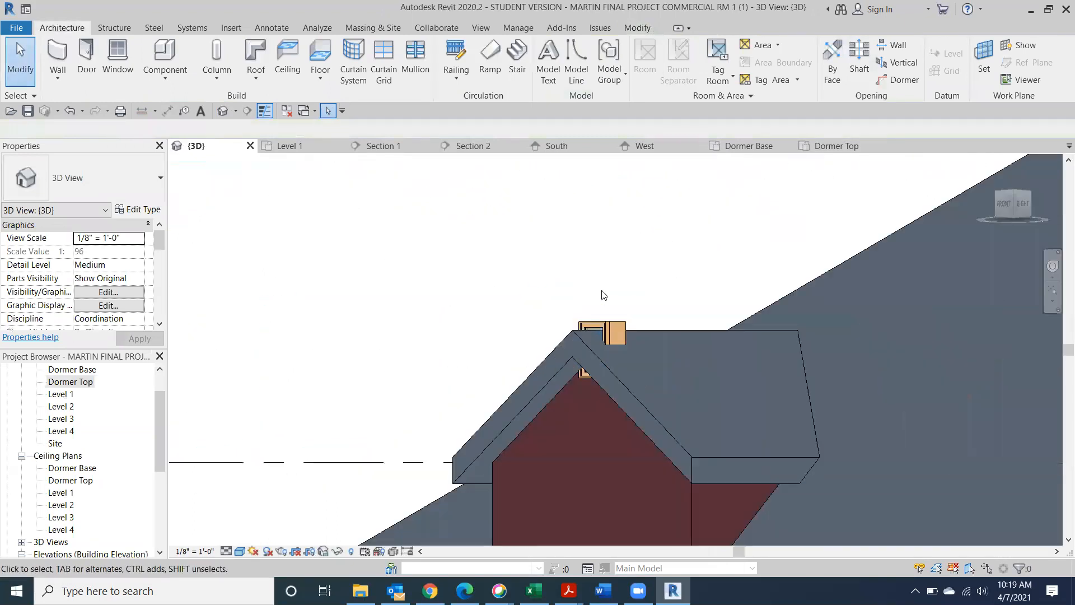
pyautogui.click(616, 326)
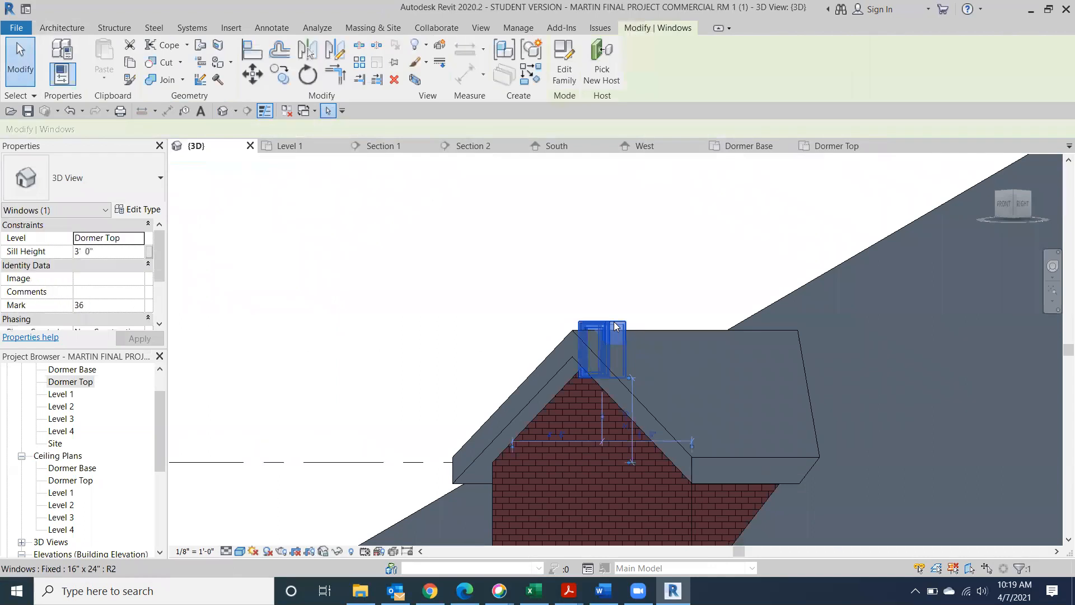
pyautogui.click(1002, 203)
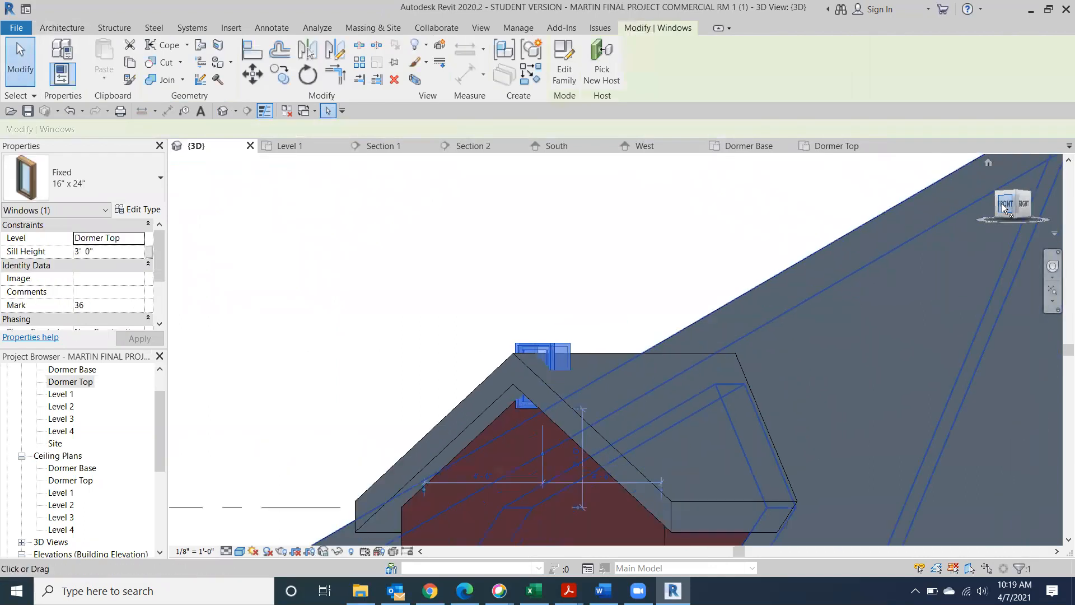
pyautogui.scroll(-4, 137, 280)
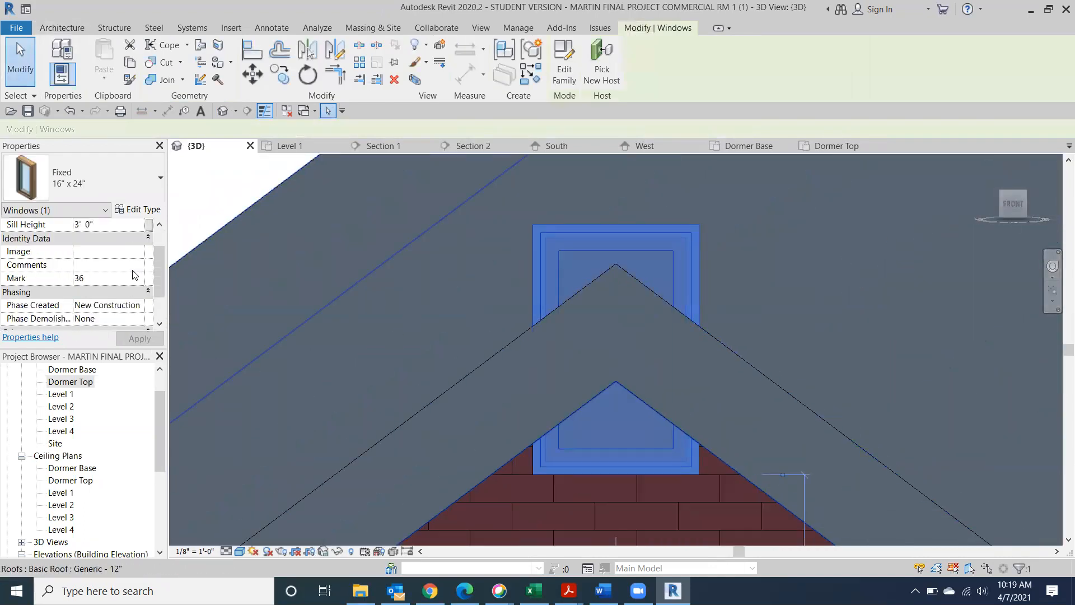
pyautogui.scroll(4, 134, 278)
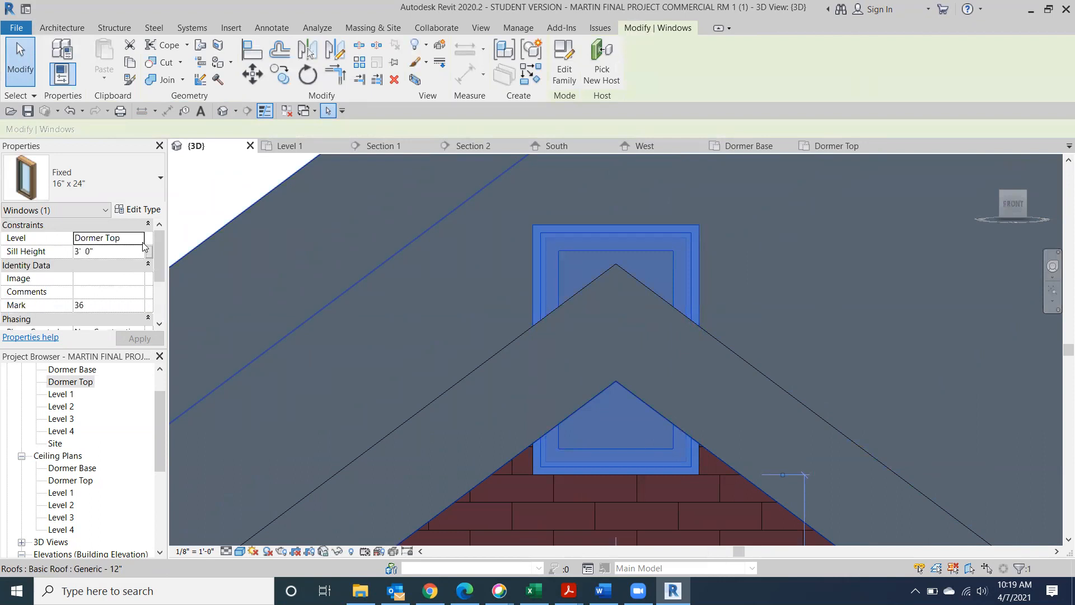
pyautogui.click(141, 241)
pyautogui.click(135, 293)
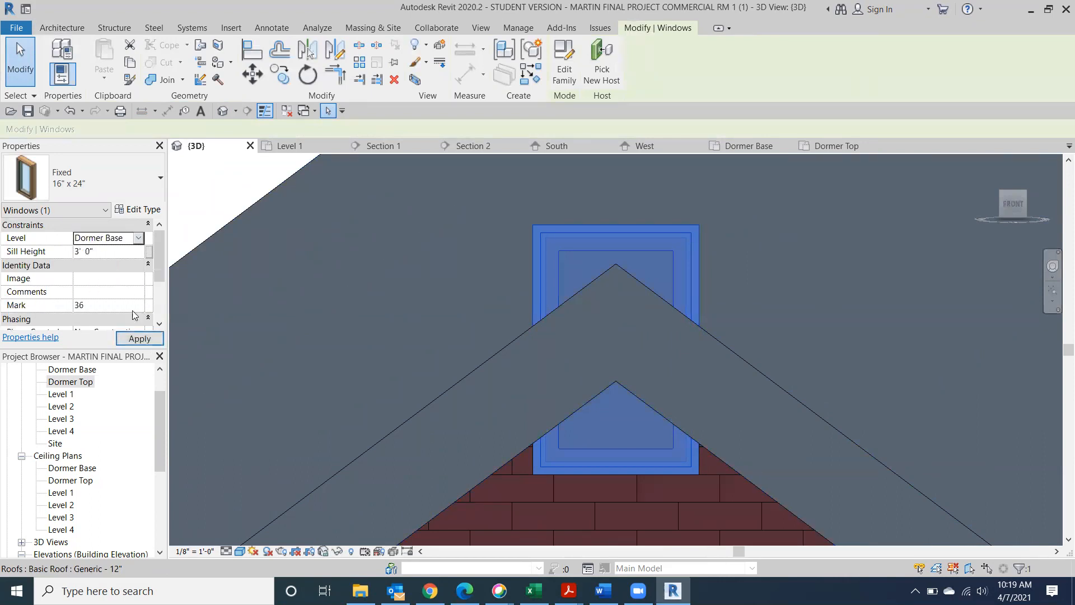
pyautogui.click(139, 338)
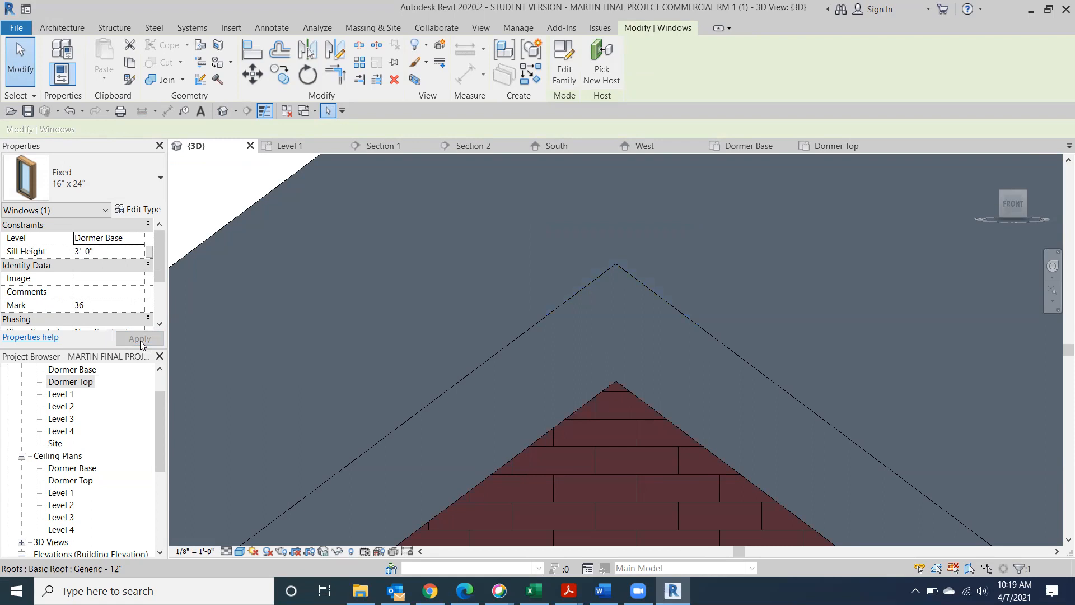
# Change the dormer window's type to Fixed 24" x 48"
pyautogui.scroll(-5, 558, 293)
pyautogui.moveTo(595, 316); pyautogui.dragTo(541, 244, button='middle')
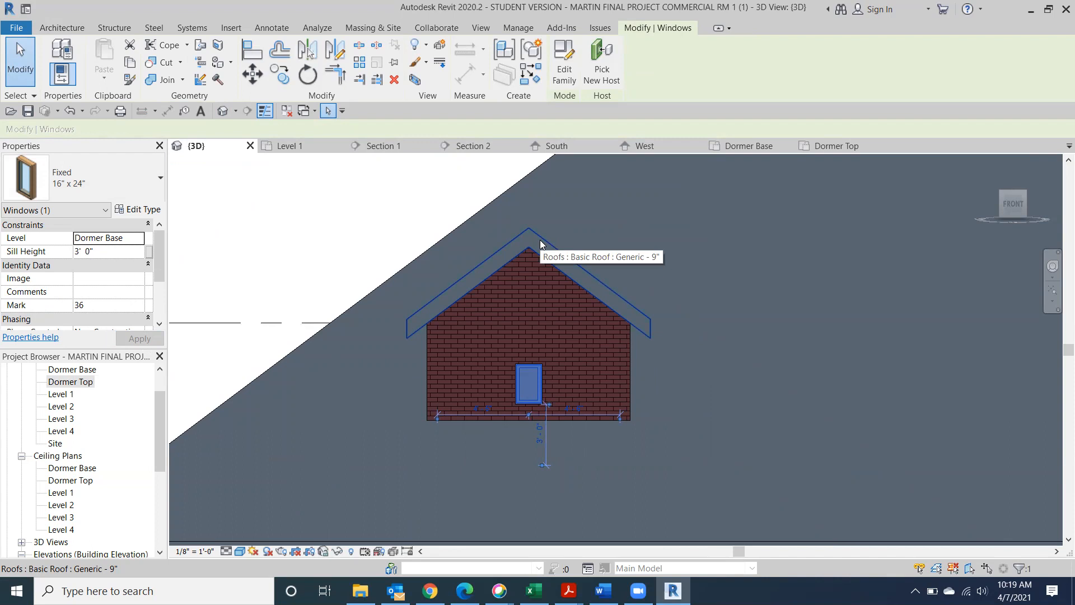
pyautogui.click(302, 228)
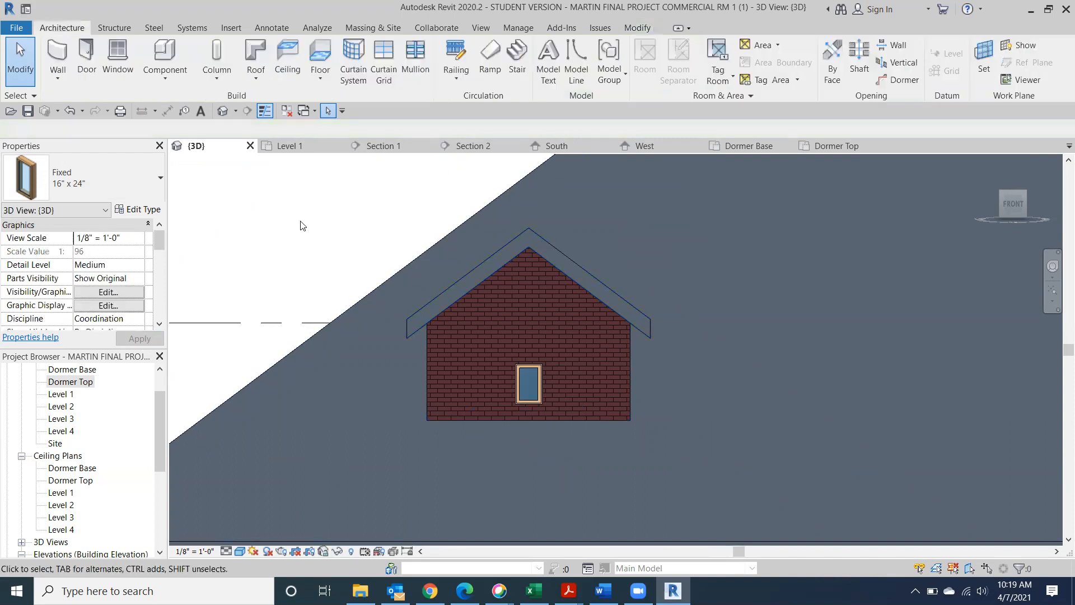
pyautogui.click(535, 368)
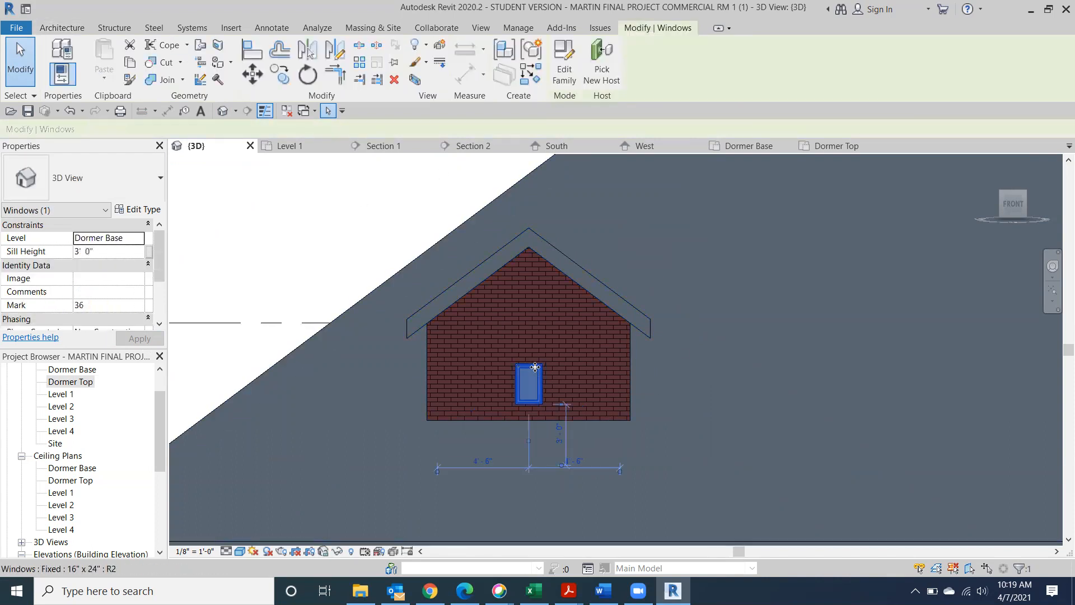
pyautogui.click(149, 212)
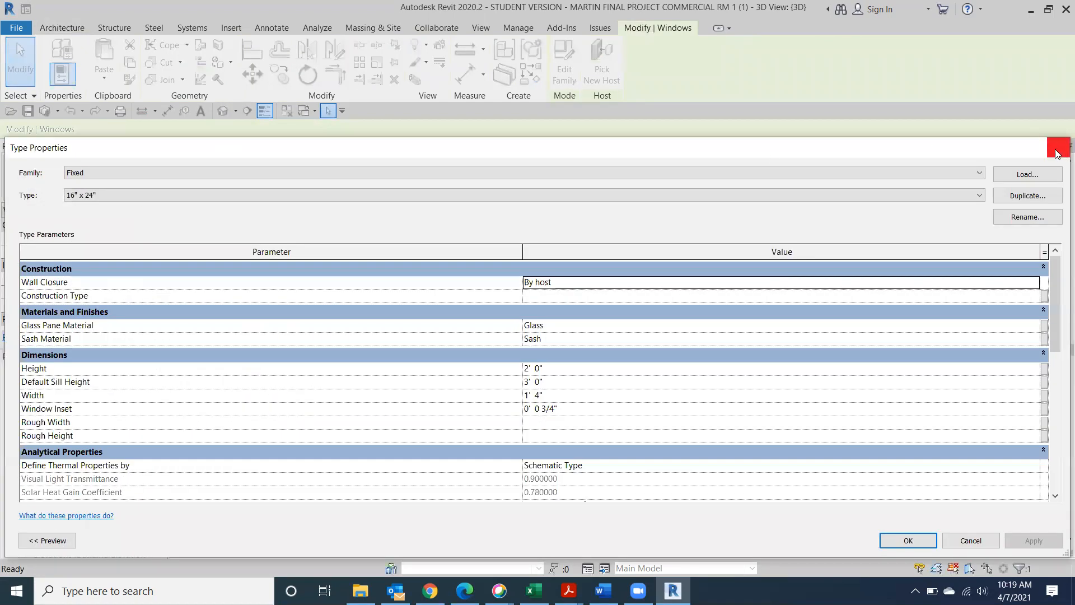
pyautogui.click(1058, 147)
pyautogui.click(157, 193)
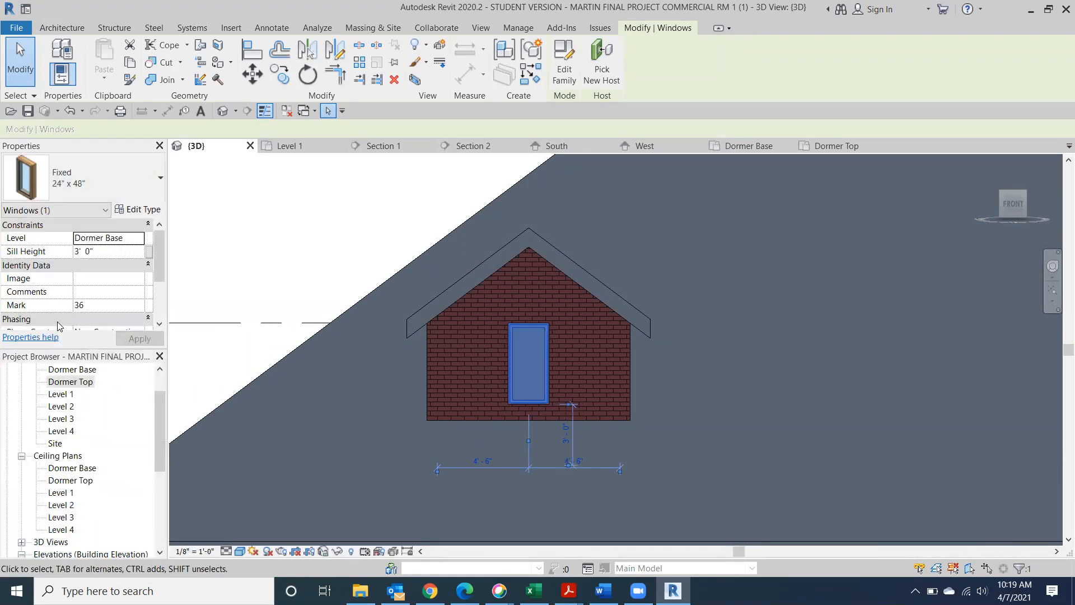
pyautogui.click(316, 252)
# Select the right dormer's side wall and start editing its profile
pyautogui.scroll(-5, 358, 258)
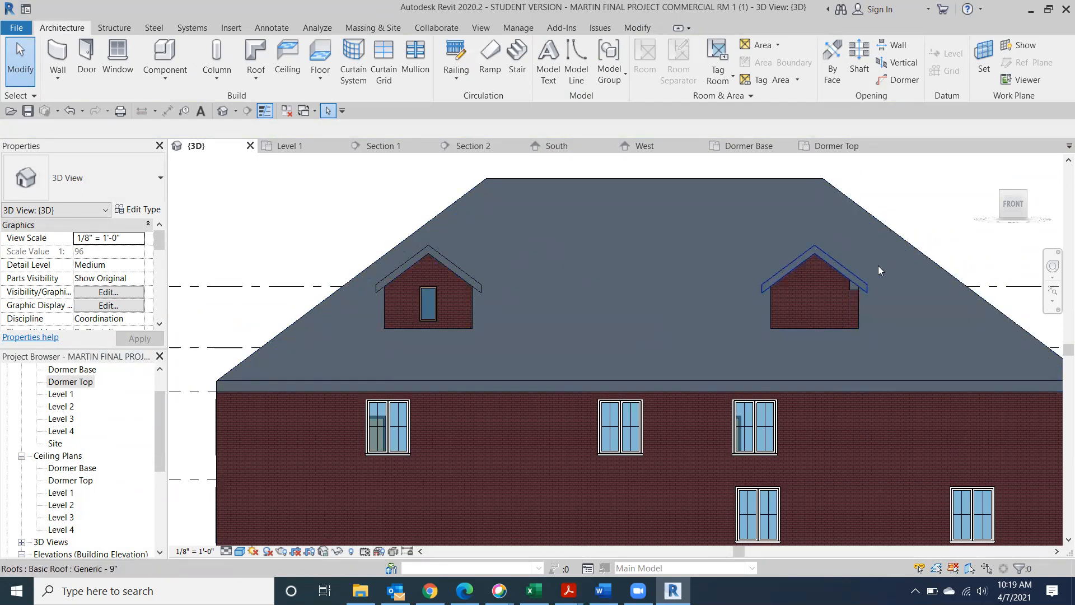
pyautogui.scroll(3, 860, 287)
pyautogui.click(845, 302)
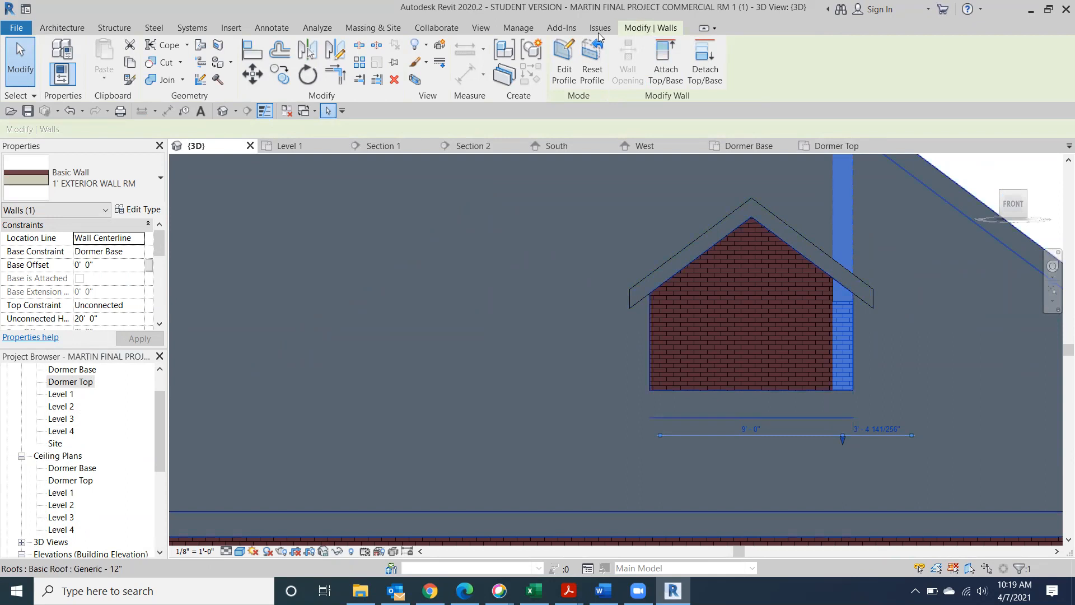
pyautogui.click(564, 58)
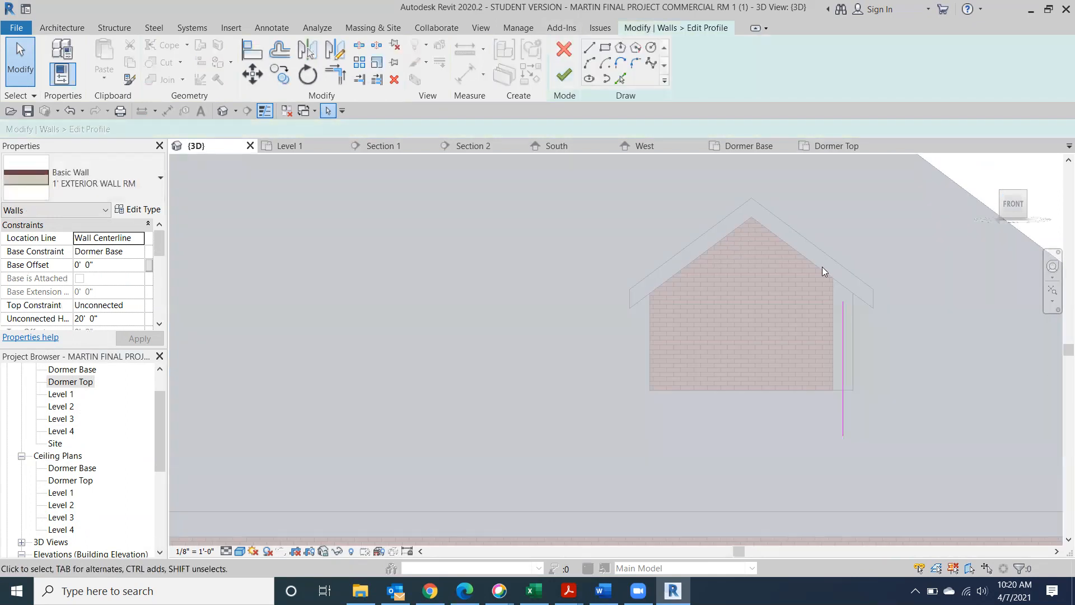
# Move the profile's top sketch line up toward the dormer roof and finish the edit
pyautogui.click(1026, 206)
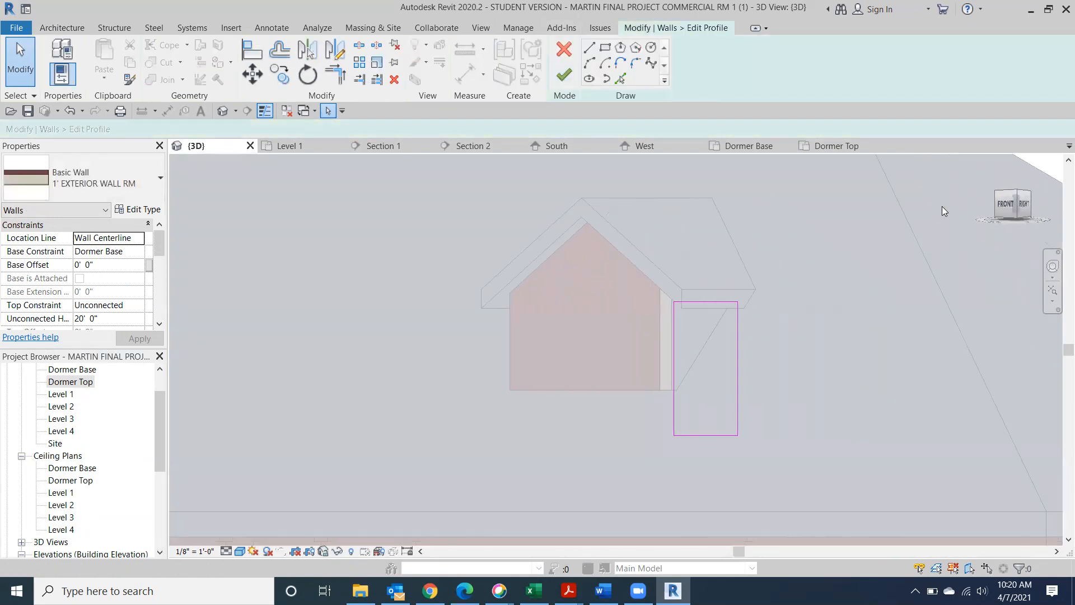
pyautogui.click(577, 315)
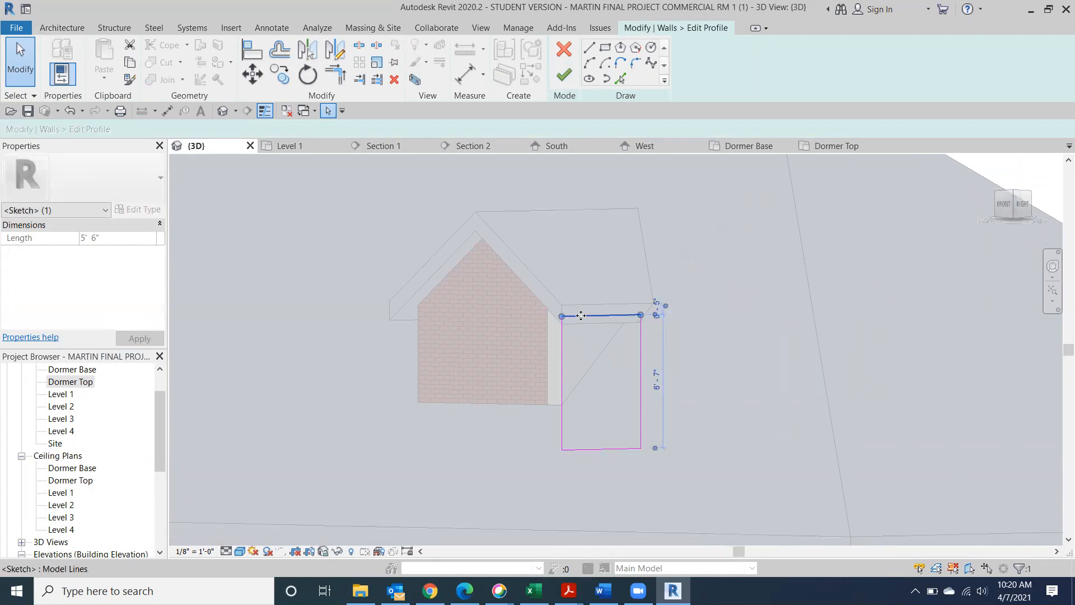
pyautogui.click(1023, 207)
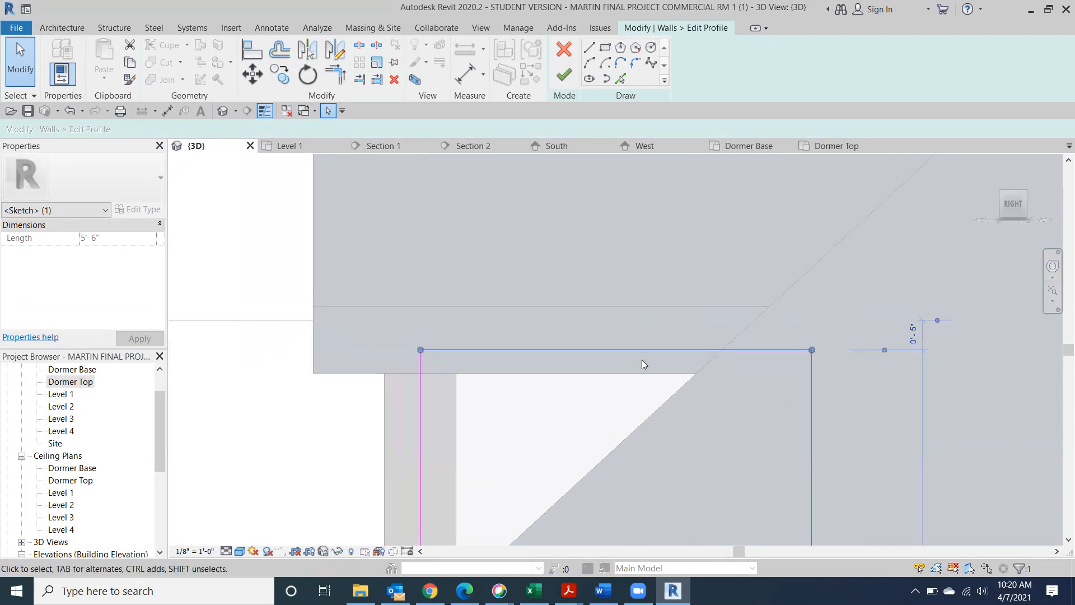
pyautogui.moveTo(644, 348); pyautogui.dragTo(644, 341)
pyautogui.press('Up')
pyautogui.press('Up')
pyautogui.press('Up')
pyautogui.press('Up')
pyautogui.press('Up')
pyautogui.press('Up')
pyautogui.press('Up')
pyautogui.press('Up')
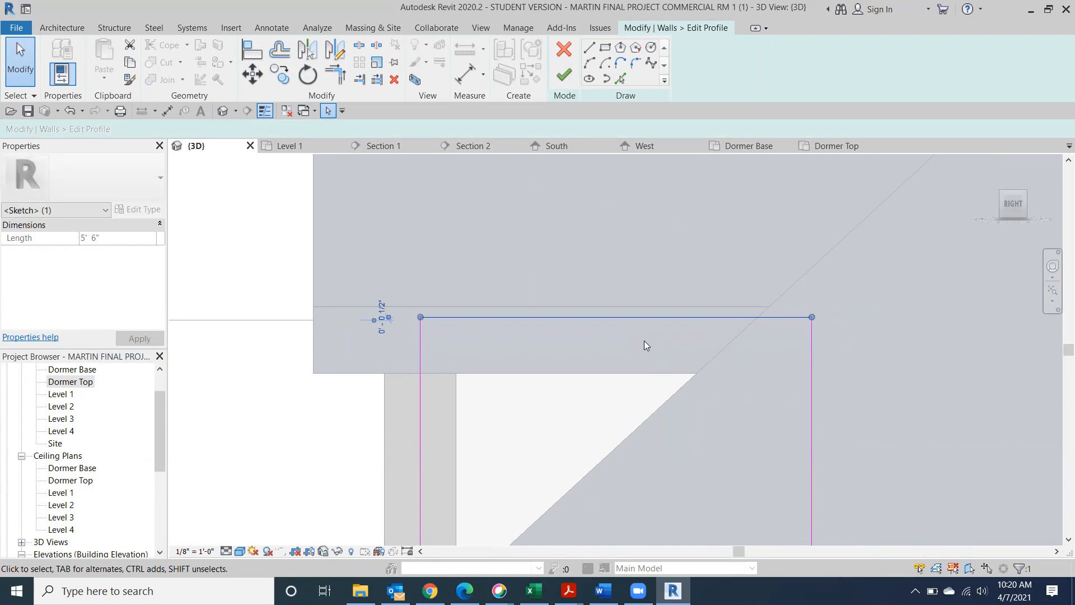
pyautogui.click(564, 75)
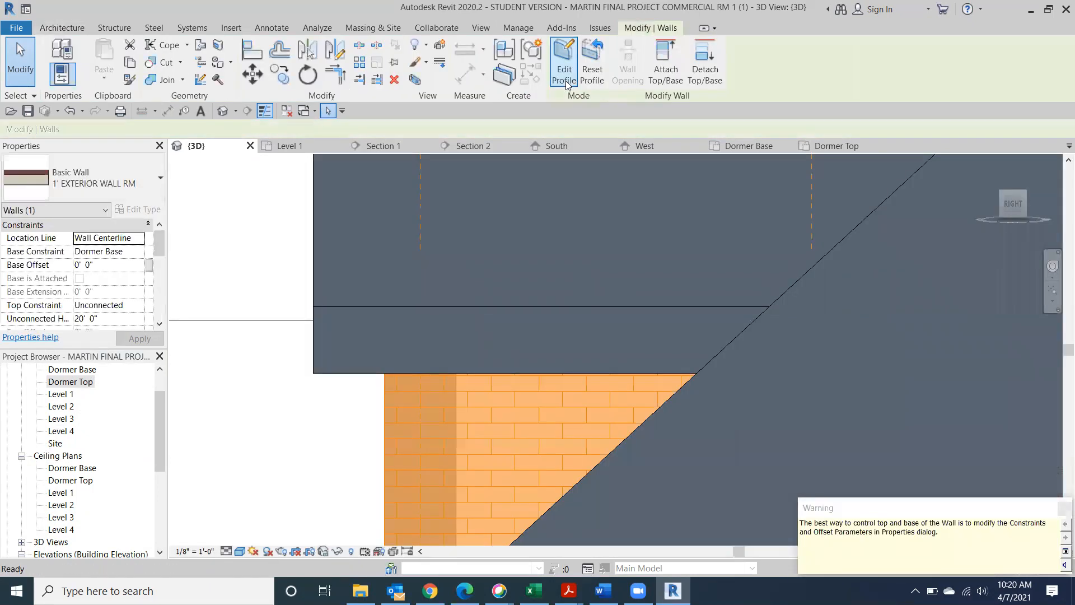
pyautogui.click(366, 245)
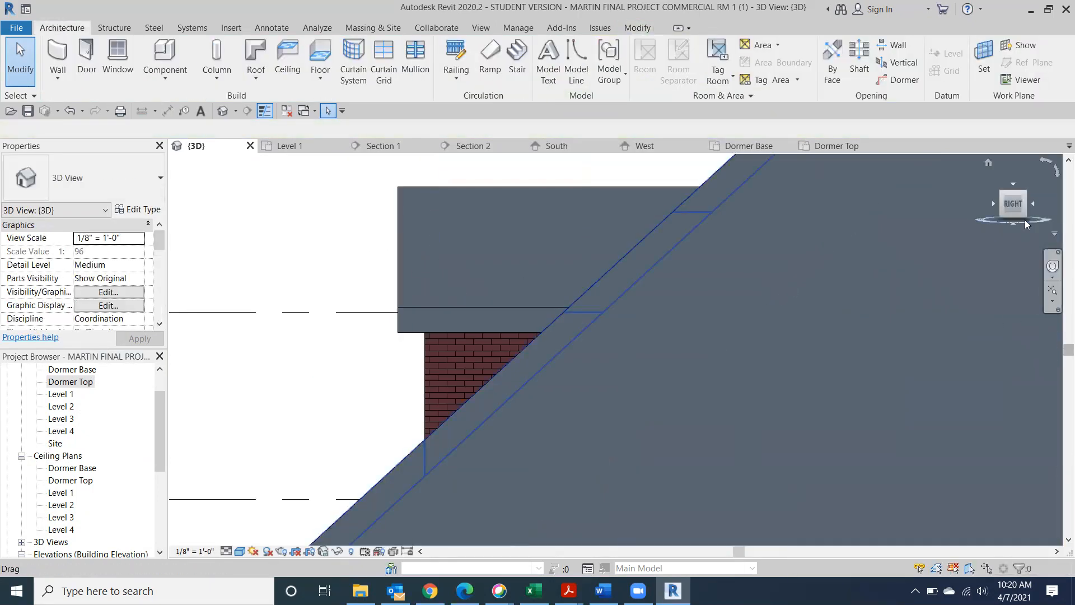
# Attach the top of the wall behind the right dormer to the main roof, unjoining elements to clear the error
pyautogui.click(1005, 206)
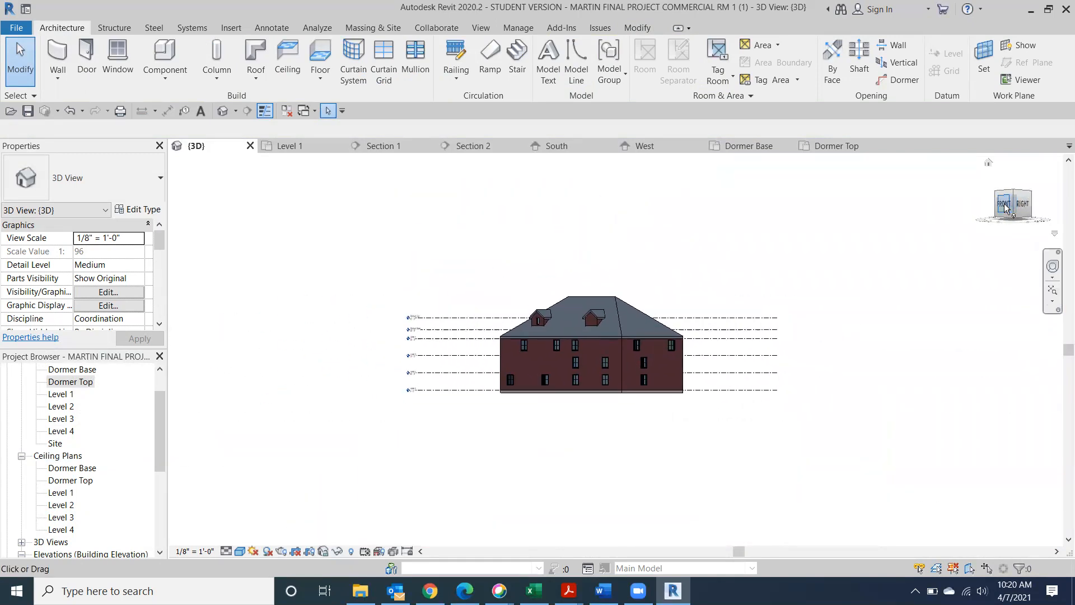
pyautogui.scroll(7, 631, 325)
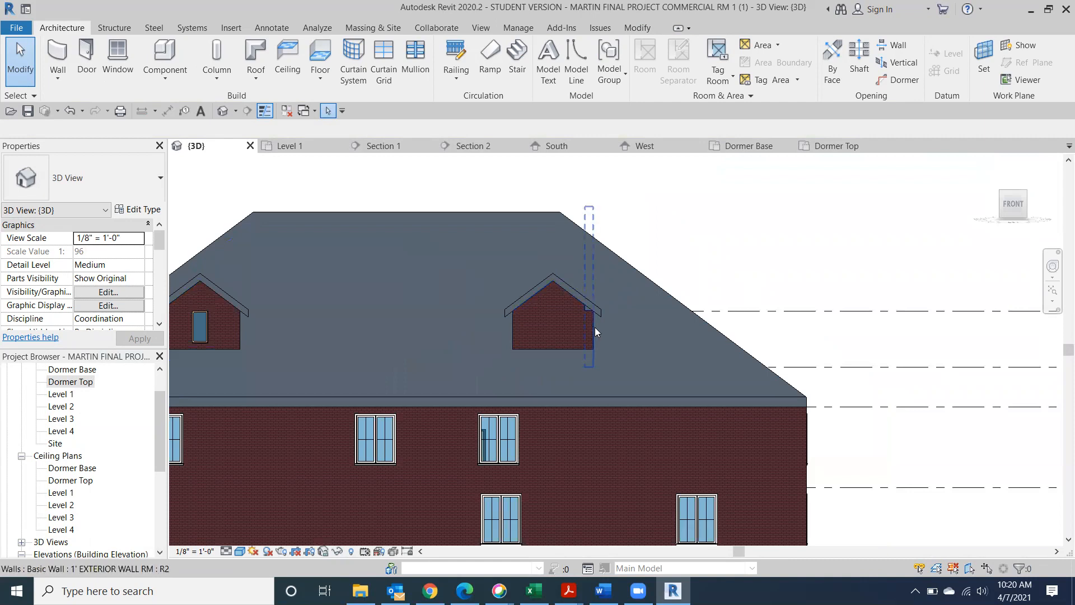
pyautogui.click(593, 326)
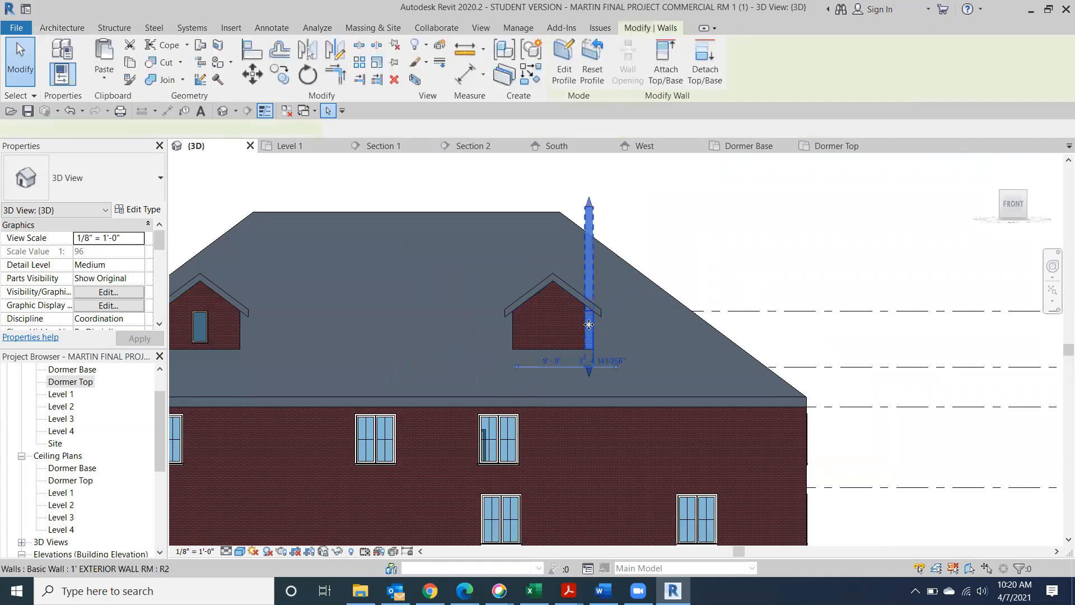
pyautogui.click(662, 59)
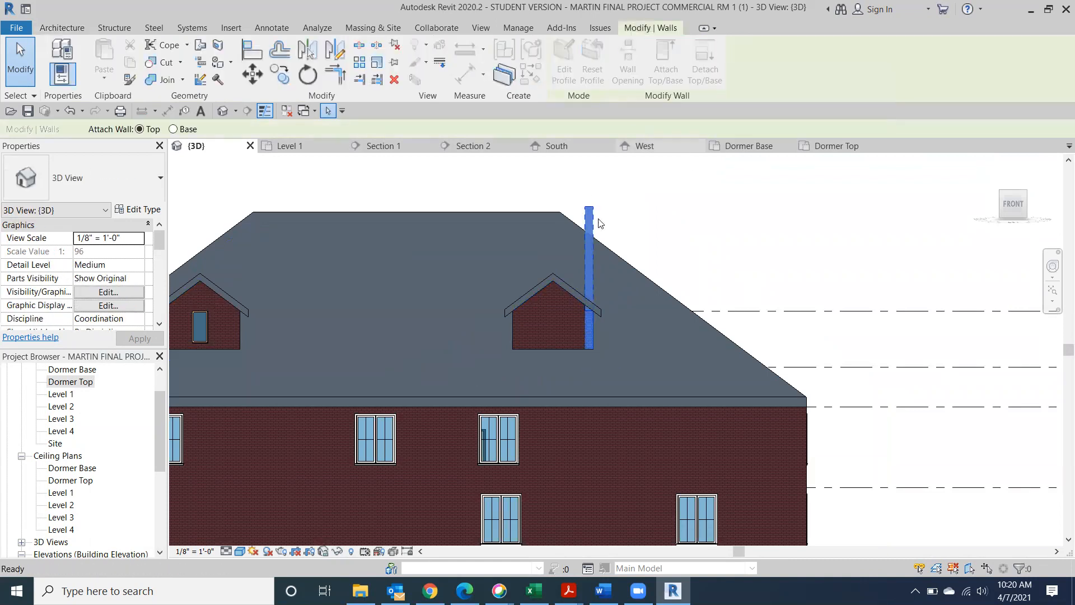
pyautogui.click(575, 288)
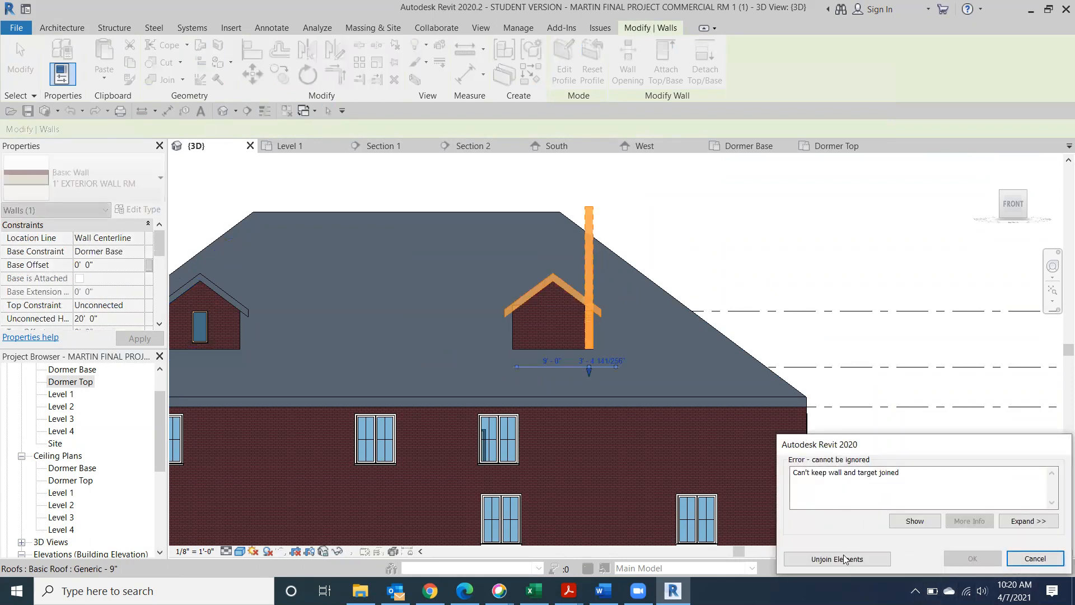
pyautogui.click(845, 559)
pyautogui.click(816, 211)
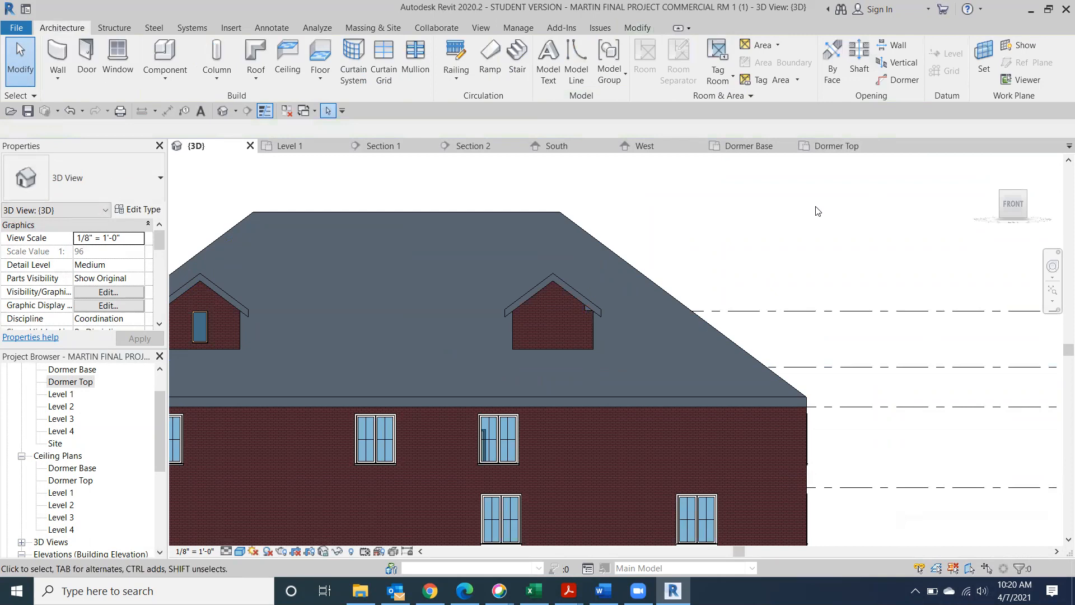
pyautogui.scroll(3, 545, 249)
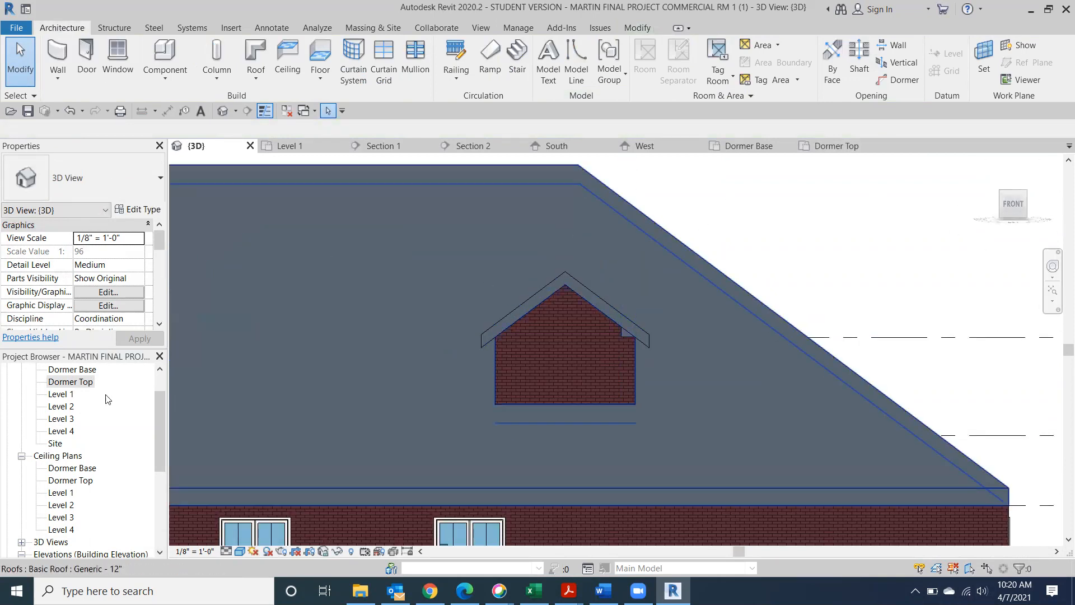
# In the Dormer Base floor plan, select the dormer's roof opening cut and delete it
pyautogui.doubleClick(72, 370)
pyautogui.scroll(-1, 852, 446)
pyautogui.click(851, 459)
pyautogui.scroll(-3, 585, 464)
pyautogui.press('Delete')
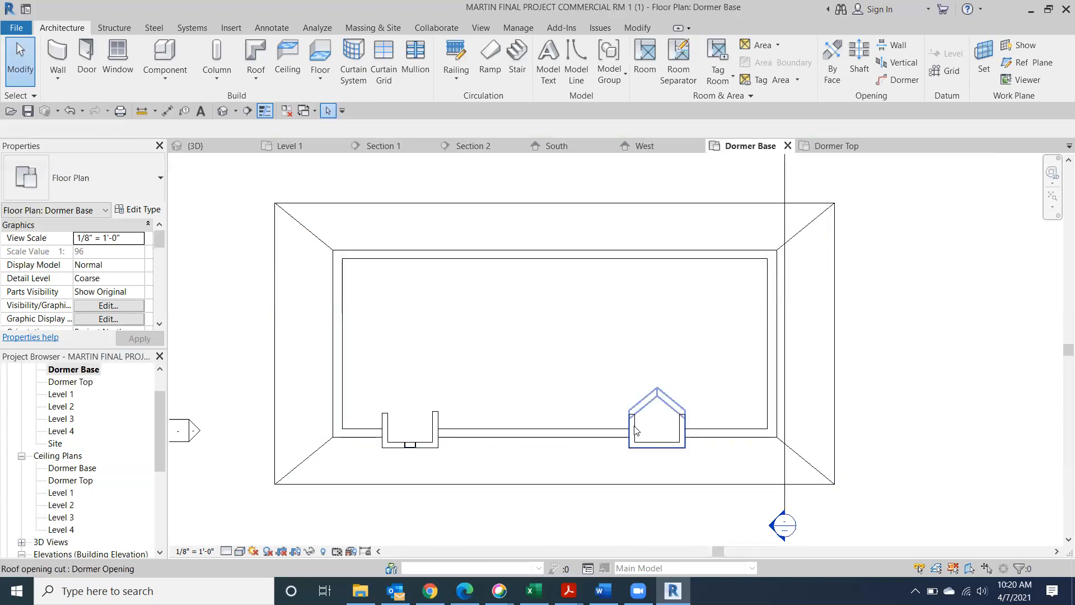
# Drag the dormer front wall's right end to shorten it toward the corner
pyautogui.click(636, 456)
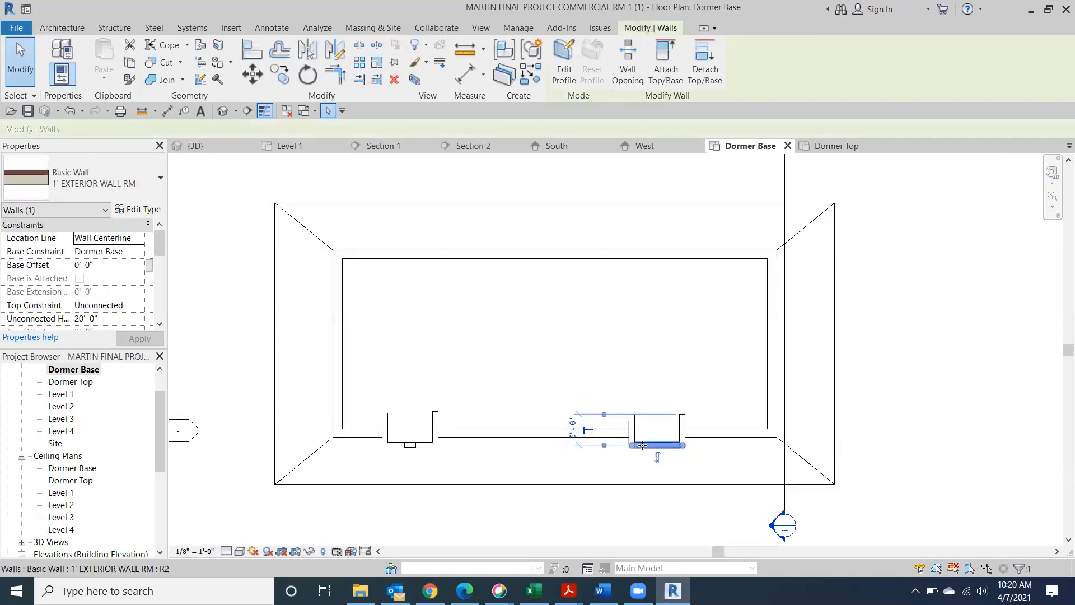
pyautogui.scroll(4, 692, 462)
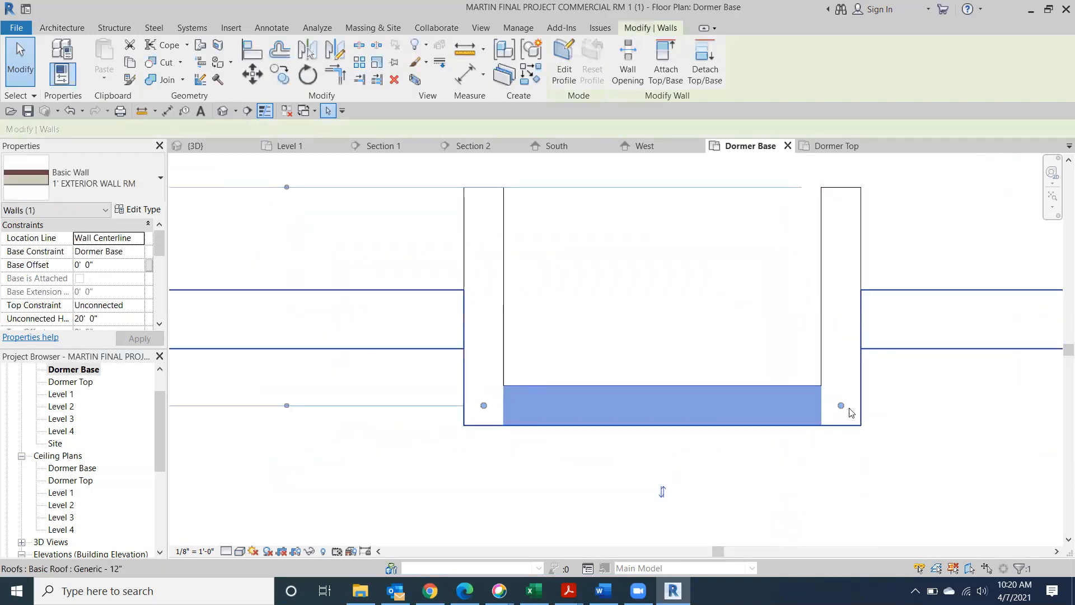
pyautogui.moveTo(843, 407)
pyautogui.mouseDown()
pyautogui.moveTo(839, 379)
pyautogui.moveTo(840, 405)
pyautogui.mouseUp()
pyautogui.click(840, 407)
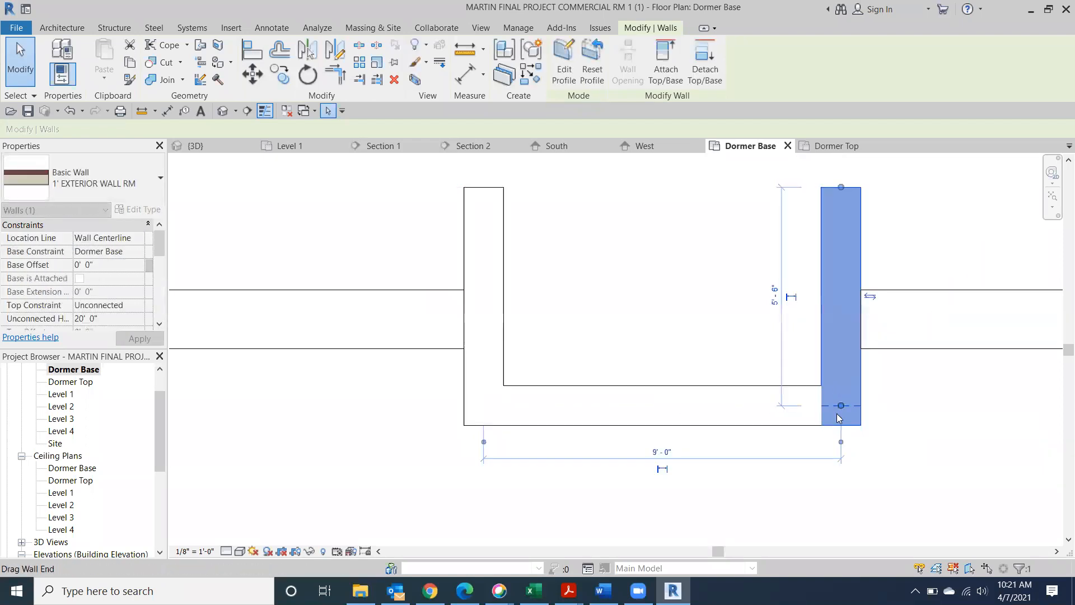
pyautogui.click(762, 424)
pyautogui.click(768, 395)
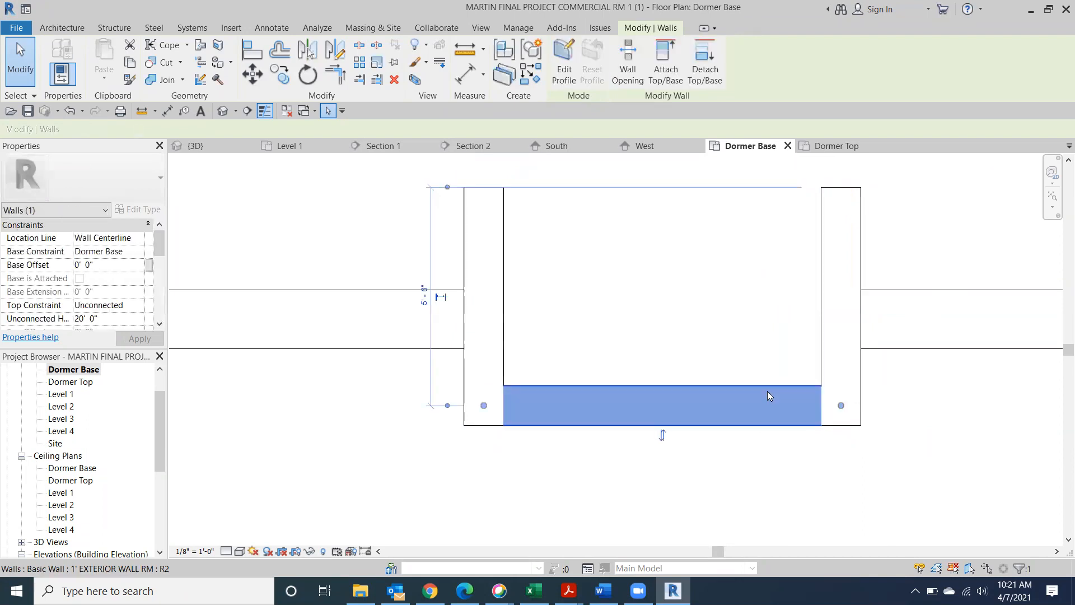
pyautogui.moveTo(840, 406)
pyautogui.mouseDown()
pyautogui.moveTo(804, 407)
pyautogui.moveTo(837, 377)
pyautogui.moveTo(840, 405)
pyautogui.moveTo(840, 379)
pyautogui.moveTo(808, 406)
pyautogui.moveTo(853, 403)
pyautogui.mouseUp()
# Reposition the roof opening cut and nudge the front wall's right end into place
pyautogui.click(792, 413)
pyautogui.click(841, 376)
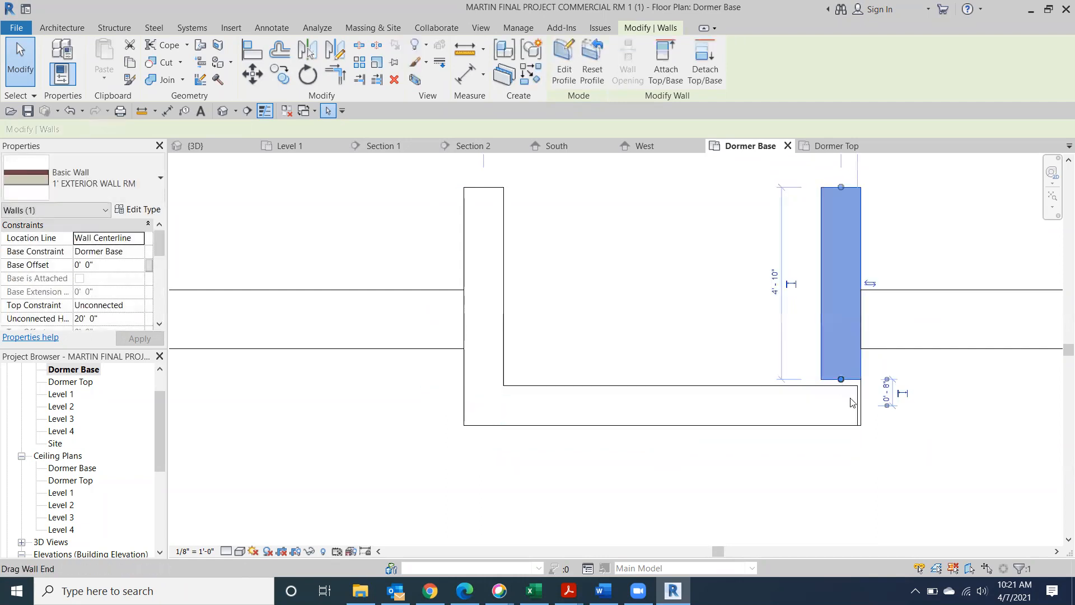
pyautogui.click(862, 405)
pyautogui.moveTo(875, 405); pyautogui.dragTo(851, 415)
pyautogui.click(839, 410)
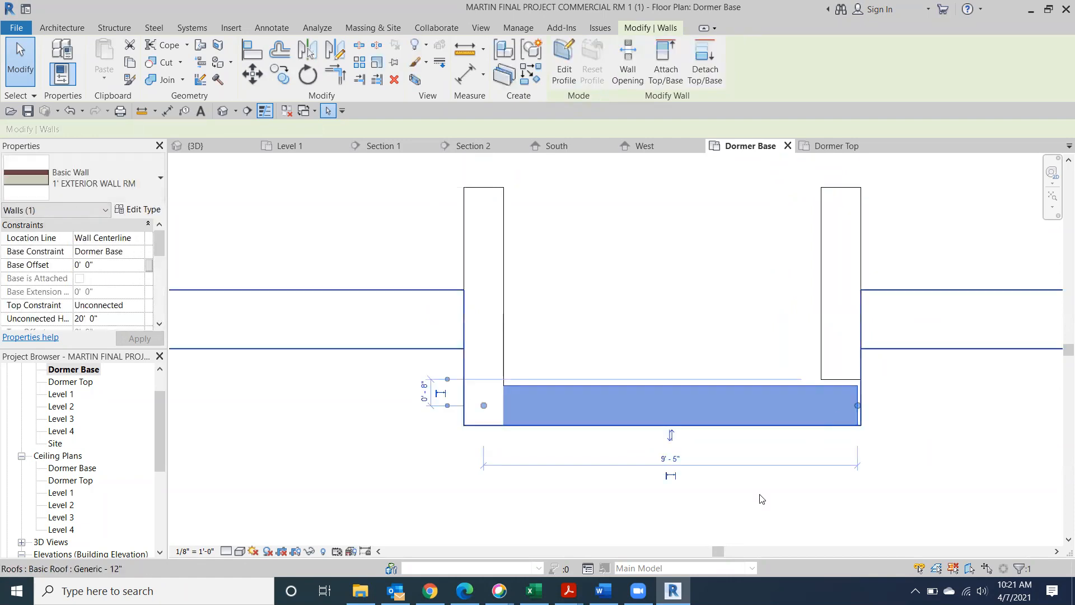
pyautogui.press('Right')
pyautogui.press('Right')
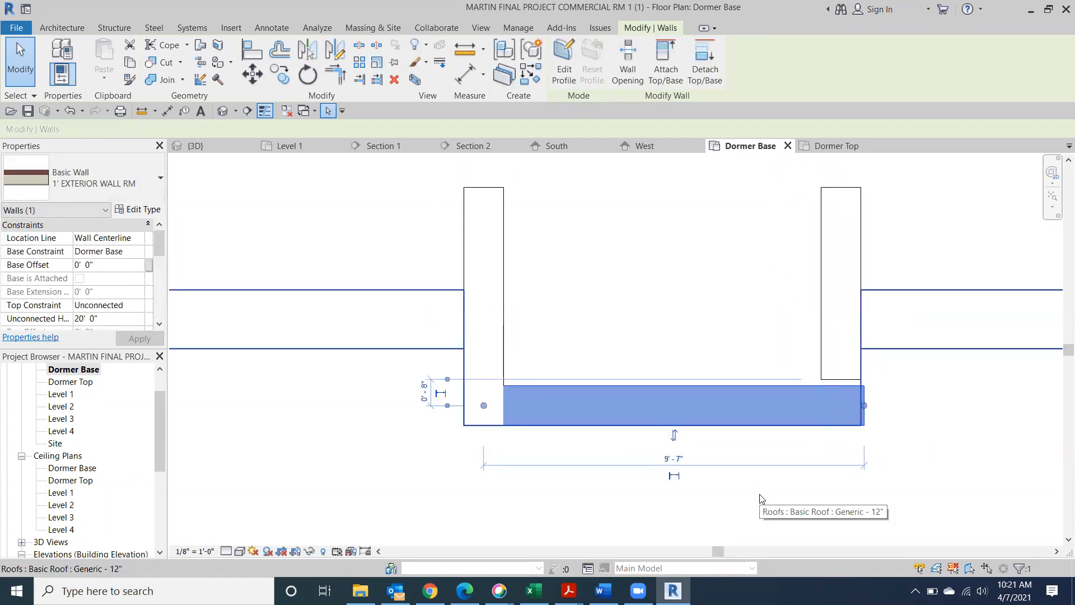
pyautogui.press('Left')
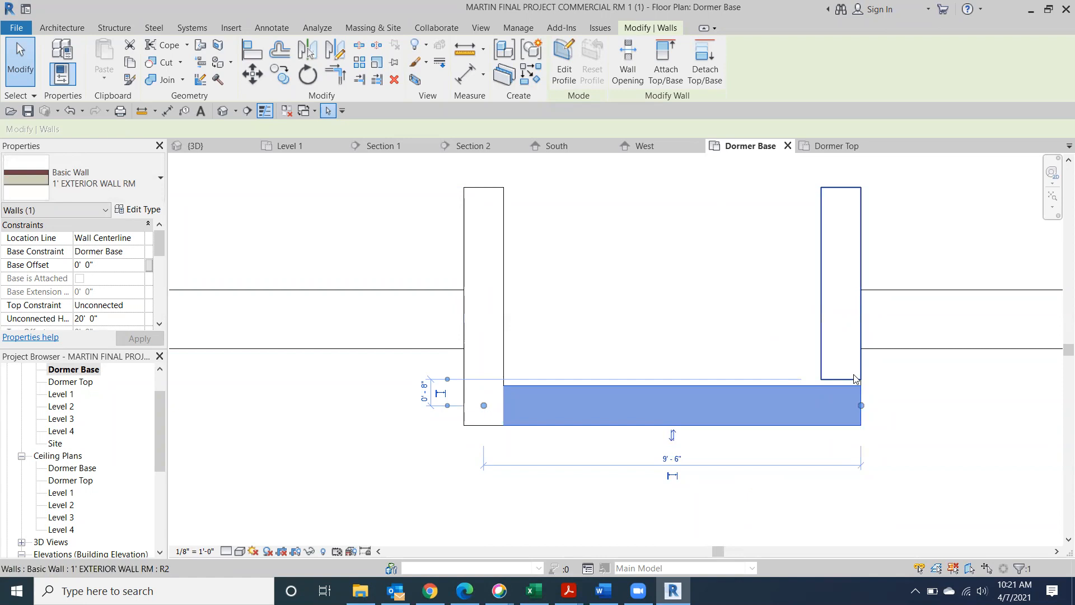
# Drag the right side wall's lower end to meet the front wall, then return to the default 3D view
pyautogui.click(832, 366)
pyautogui.moveTo(841, 379); pyautogui.dragTo(841, 404)
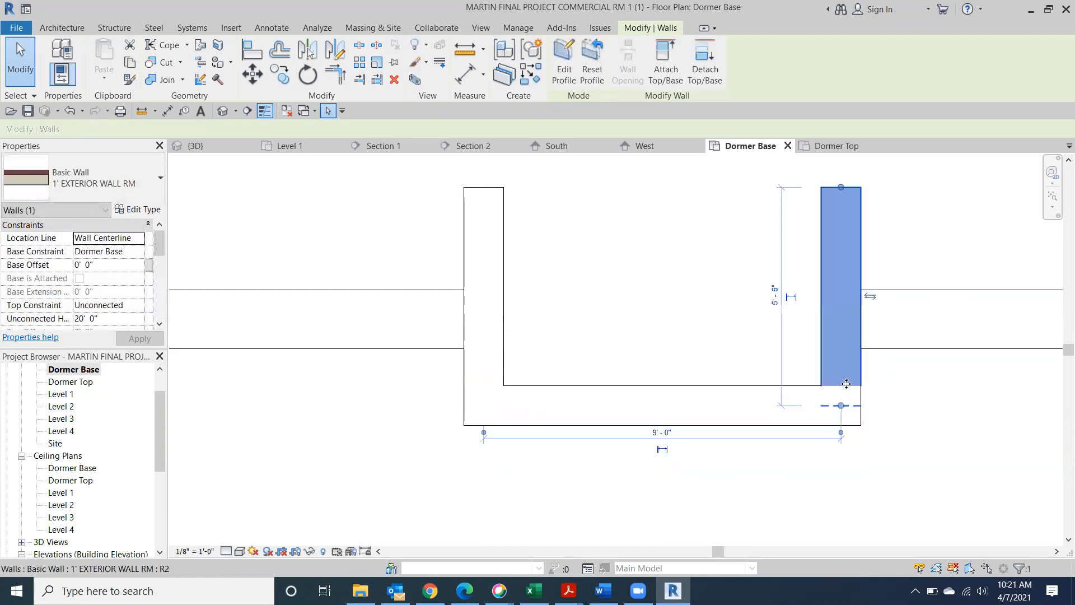
pyautogui.click(1034, 423)
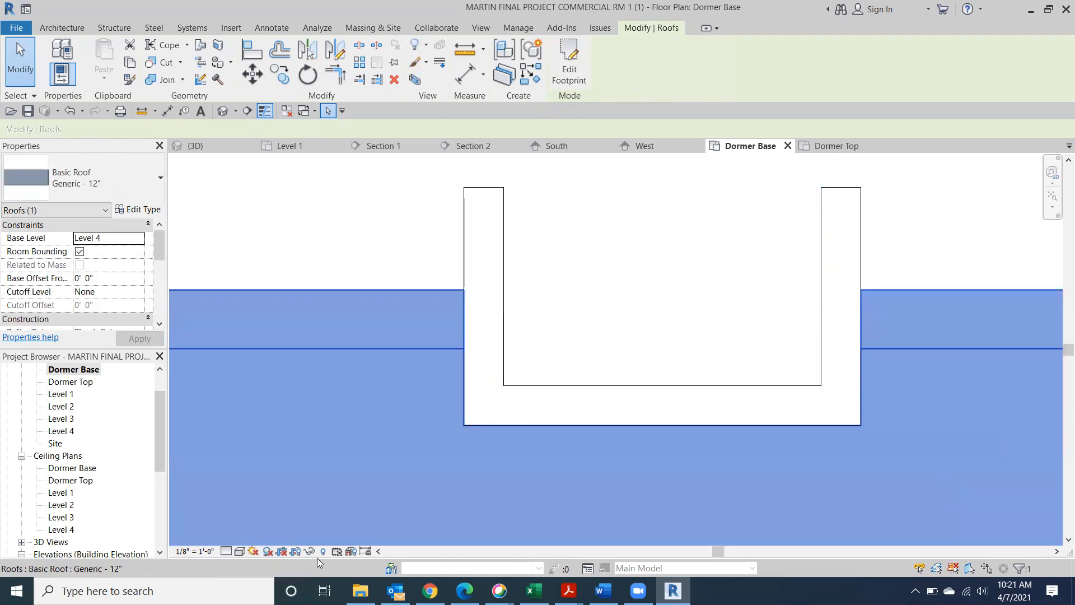
pyautogui.click(221, 114)
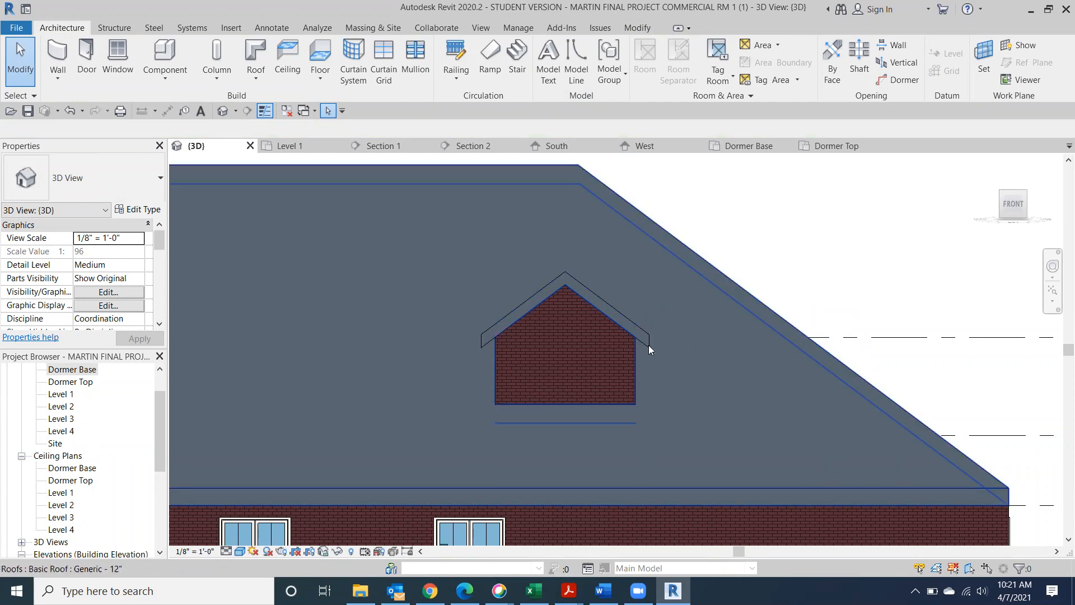
pyautogui.click(1027, 207)
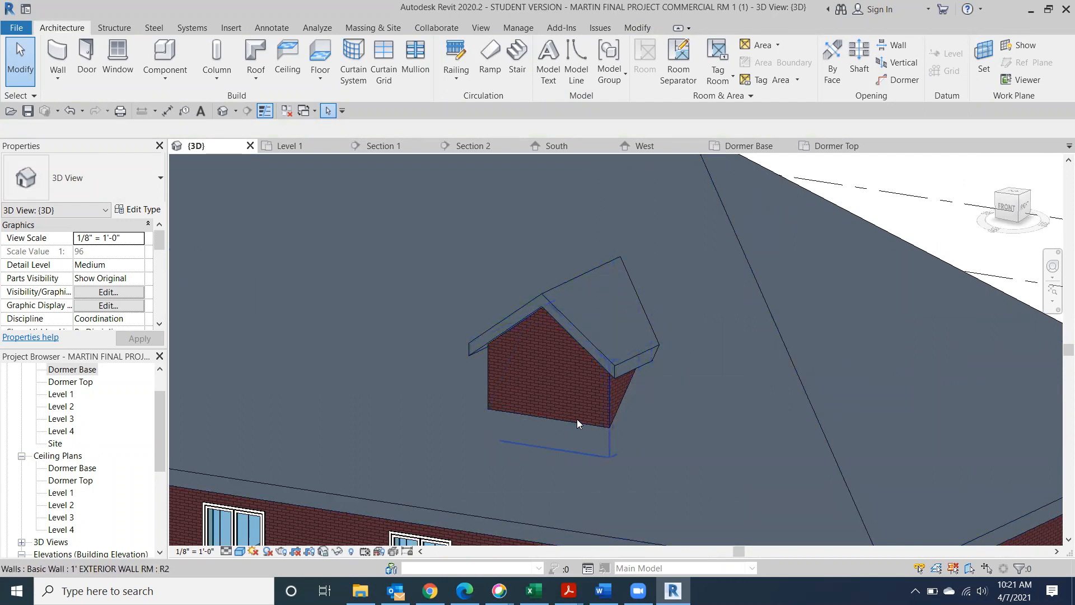
pyautogui.scroll(-3, 592, 438)
pyautogui.scroll(-2, 606, 444)
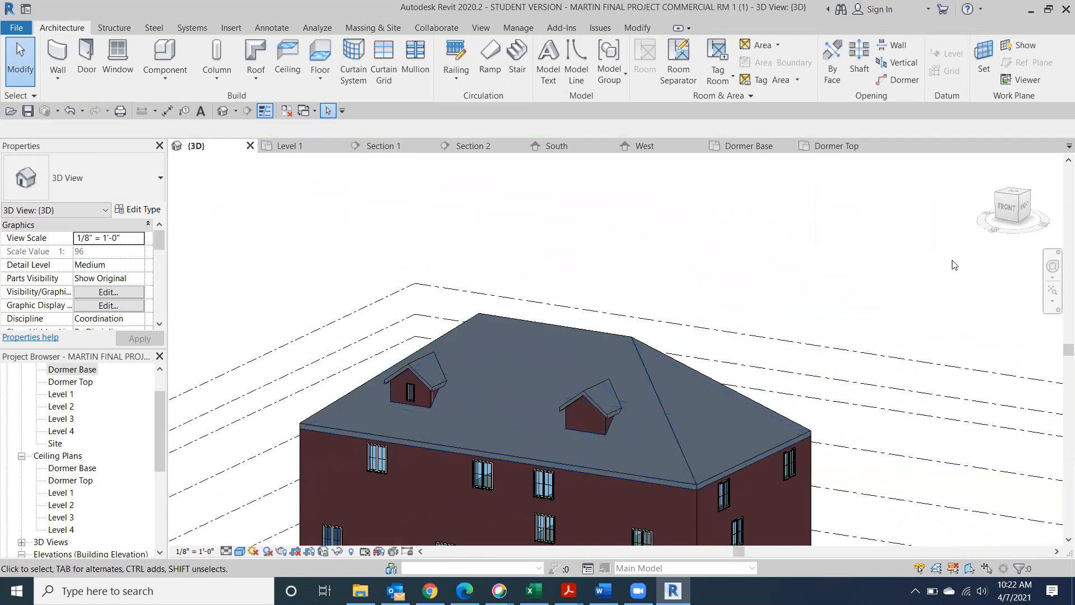
pyautogui.moveTo(997, 212)
pyautogui.mouseDown()
pyautogui.moveTo(1006, 213)
pyautogui.moveTo(1026, 261)
pyautogui.moveTo(1049, 261)
pyautogui.moveTo(1049, 248)
pyautogui.mouseUp()
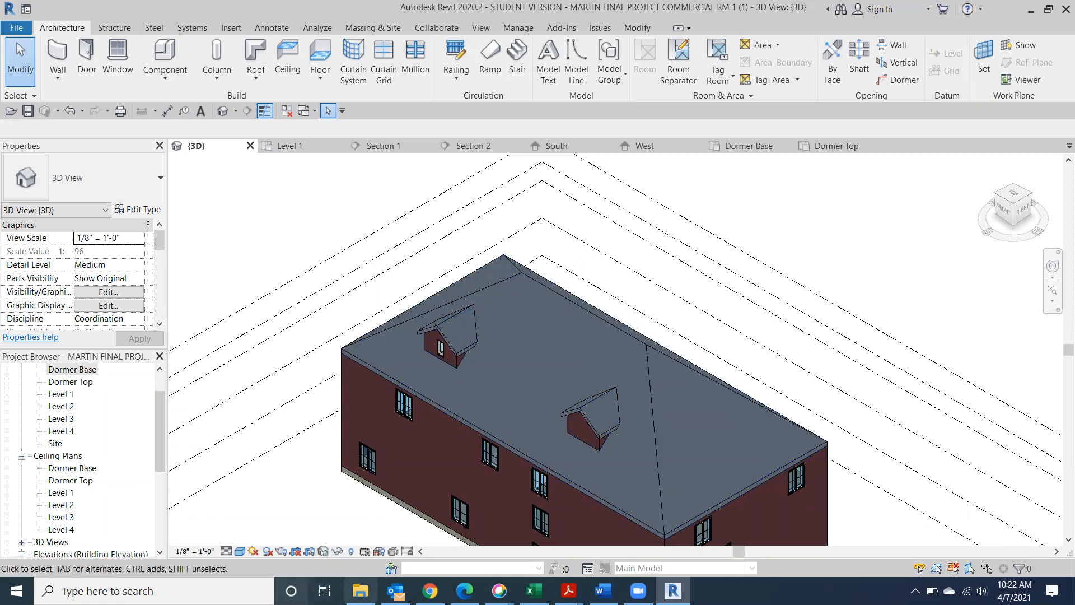
# Browse Google Images results for 'standing seam metal roof' in Chrome, then return to Revit
pyautogui.click(429, 591)
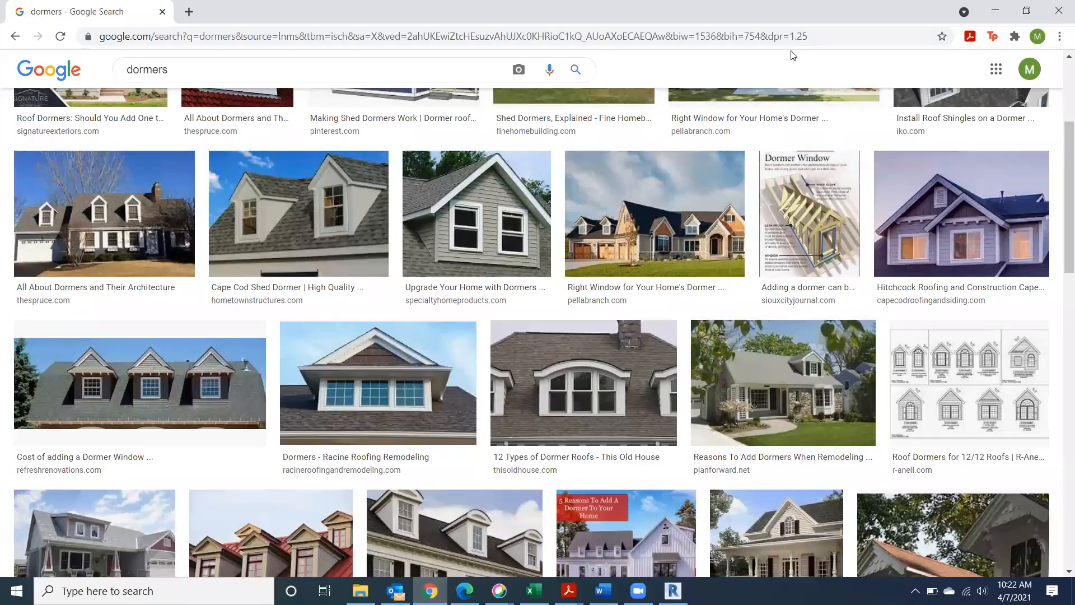
pyautogui.click(190, 12)
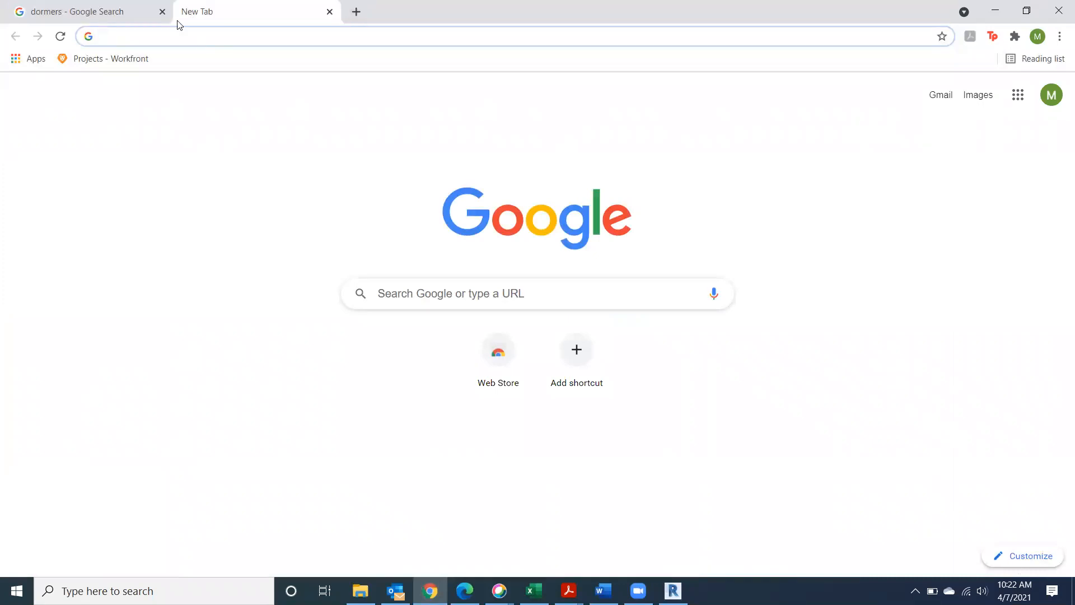
pyautogui.click(548, 281)
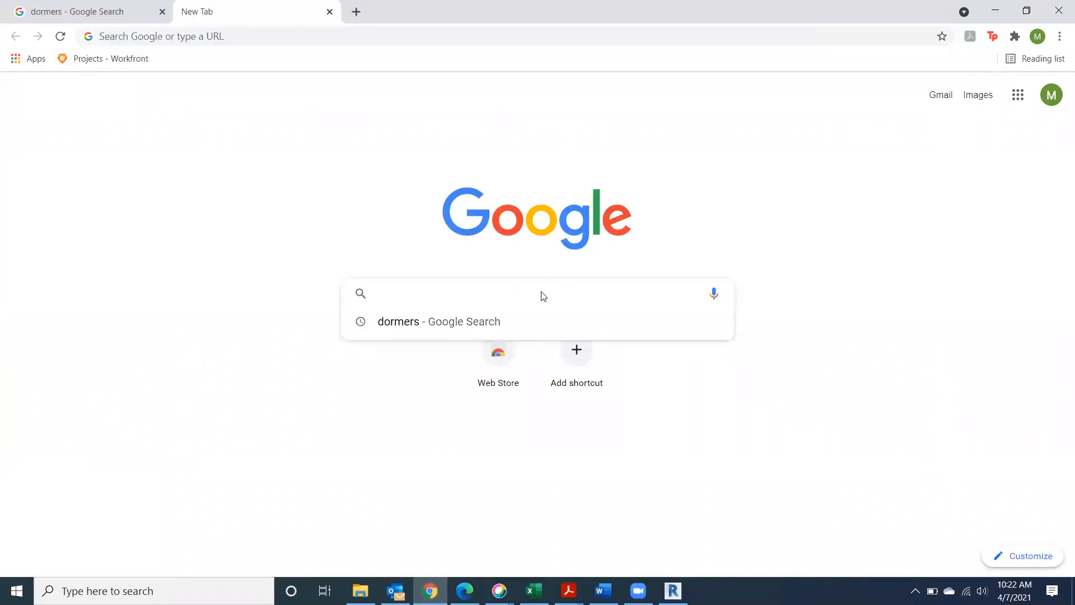
pyautogui.write('standing se')
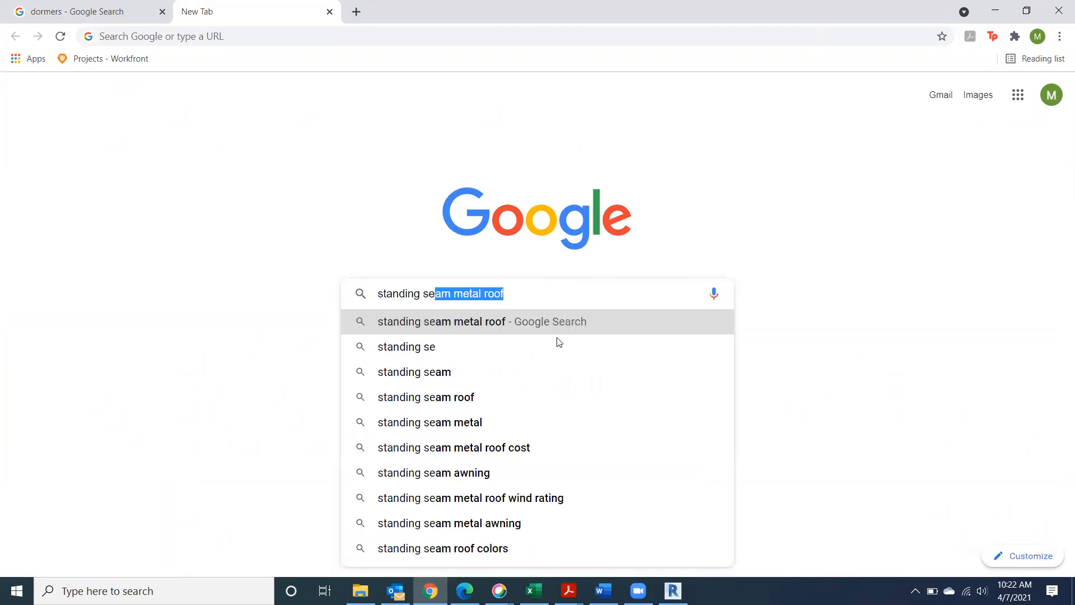
pyautogui.click(549, 324)
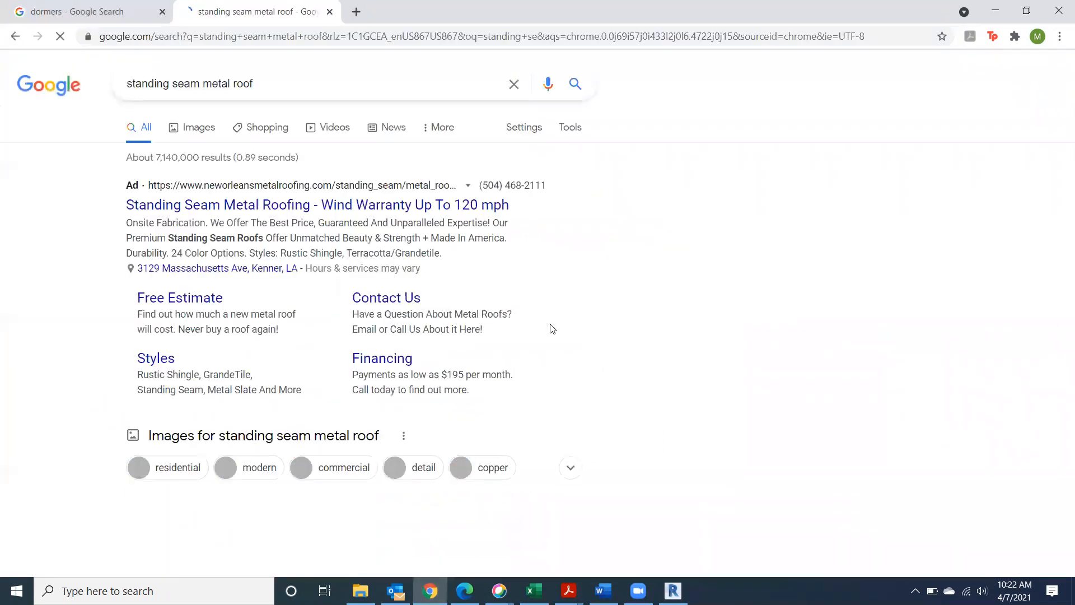
pyautogui.click(189, 127)
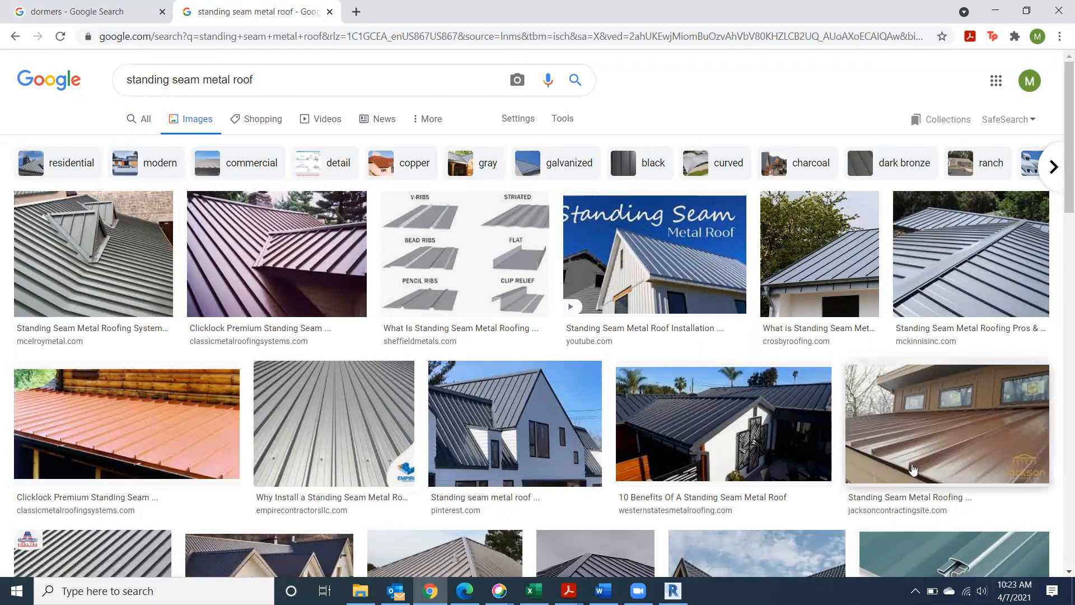
pyautogui.scroll(-5, 900, 453)
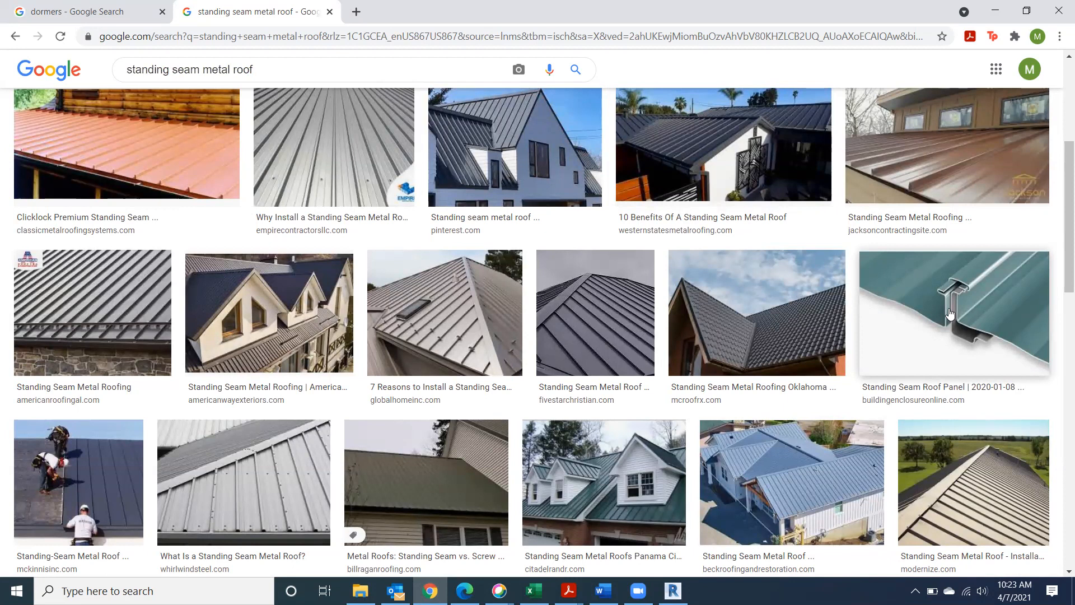
pyautogui.scroll(-1, 573, 418)
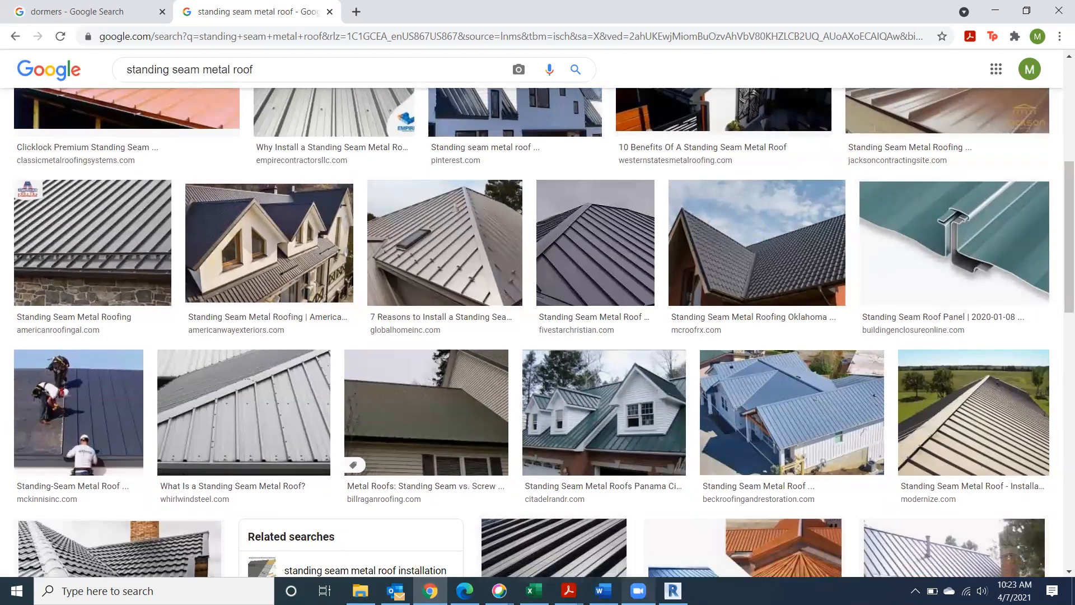
pyautogui.click(673, 591)
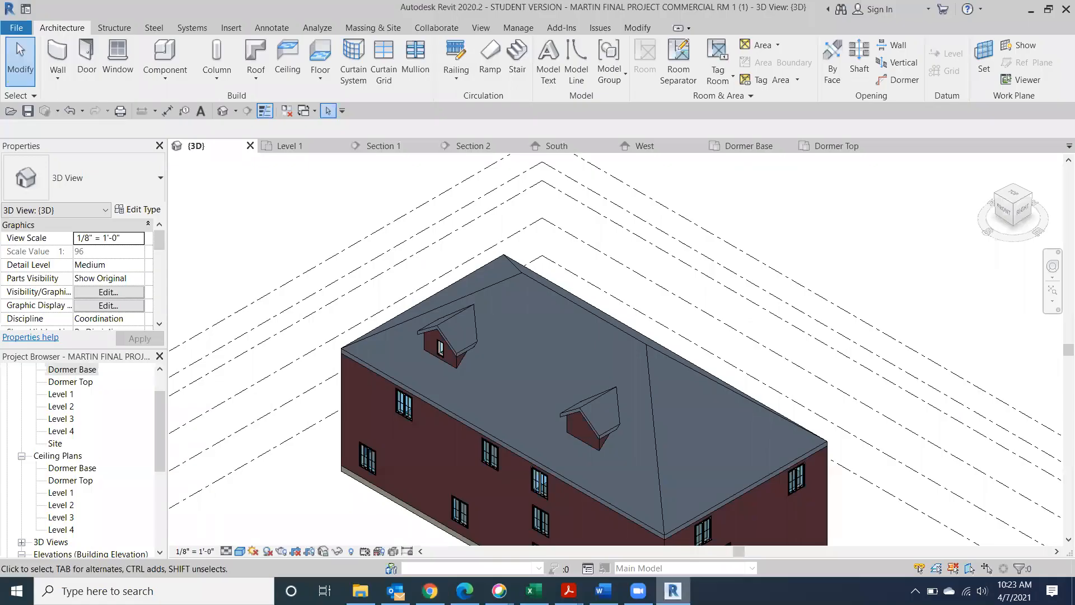
# From the right-side view, copy the main roof 3'-0" above the original from its apex, then deselect it
pyautogui.click(1020, 211)
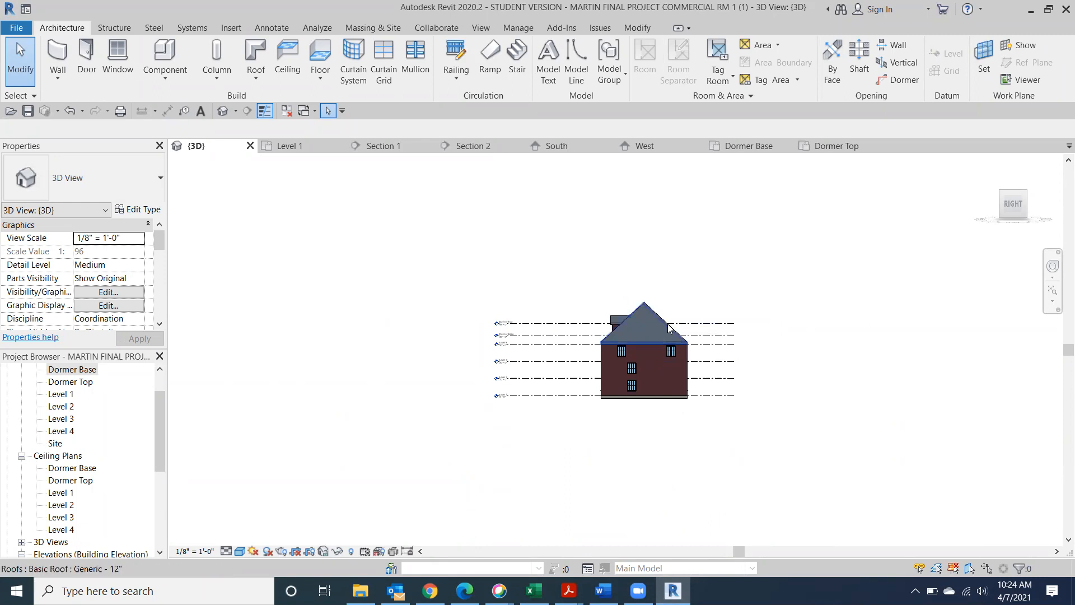
pyautogui.scroll(5, 720, 292)
pyautogui.moveTo(626, 358); pyautogui.dragTo(797, 214, button='middle')
pyautogui.moveTo(668, 237); pyautogui.dragTo(669, 238, button='middle')
pyautogui.click(669, 238)
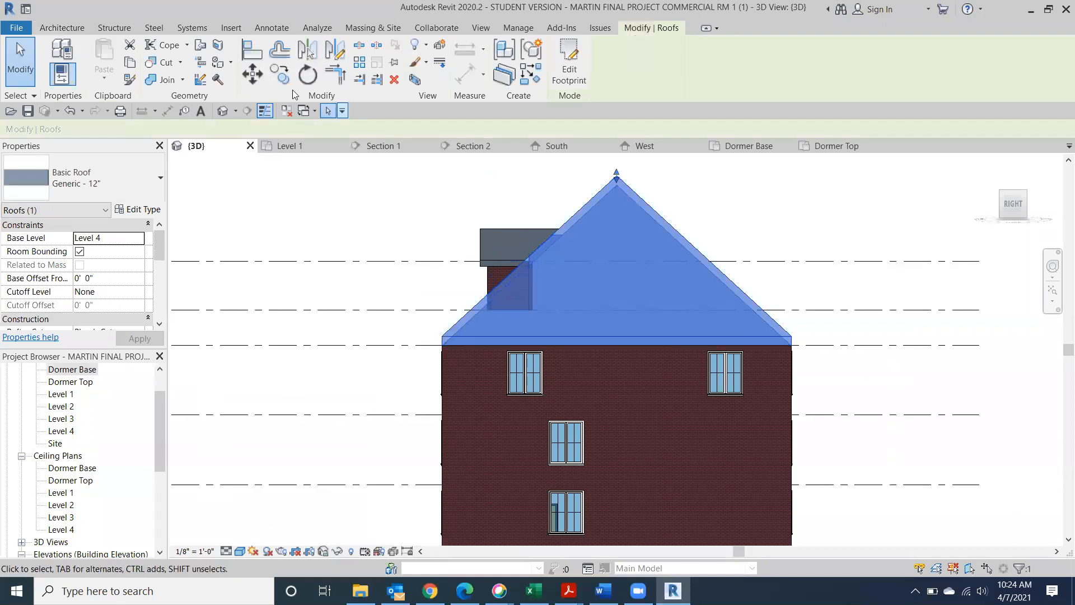
pyautogui.click(281, 74)
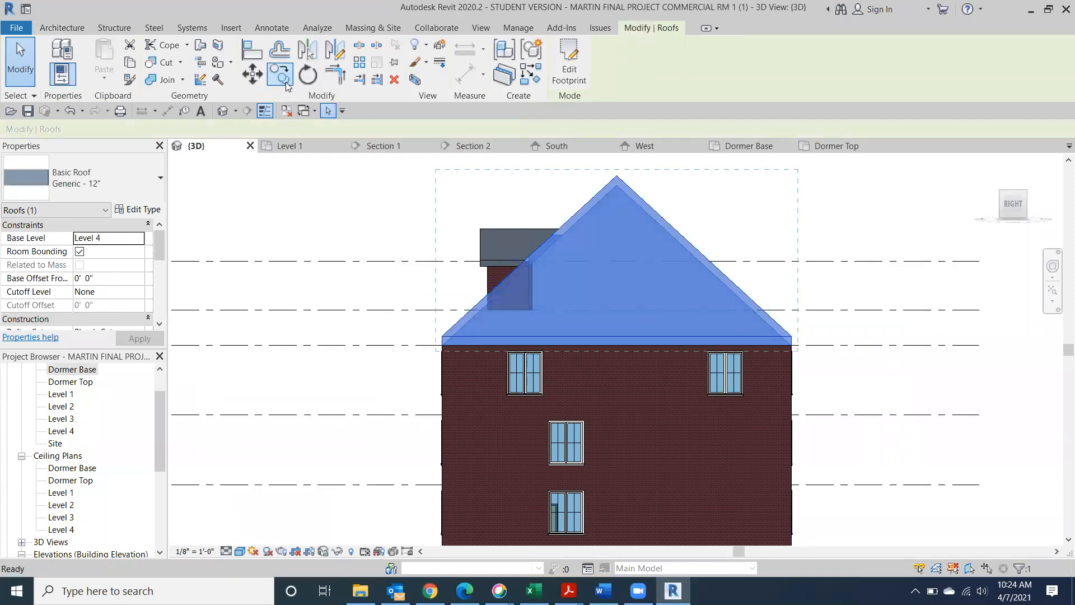
pyautogui.moveTo(681, 194)
pyautogui.mouseDown(button='middle')
pyautogui.moveTo(679, 291)
pyautogui.moveTo(662, 329)
pyautogui.mouseUp(button='middle')
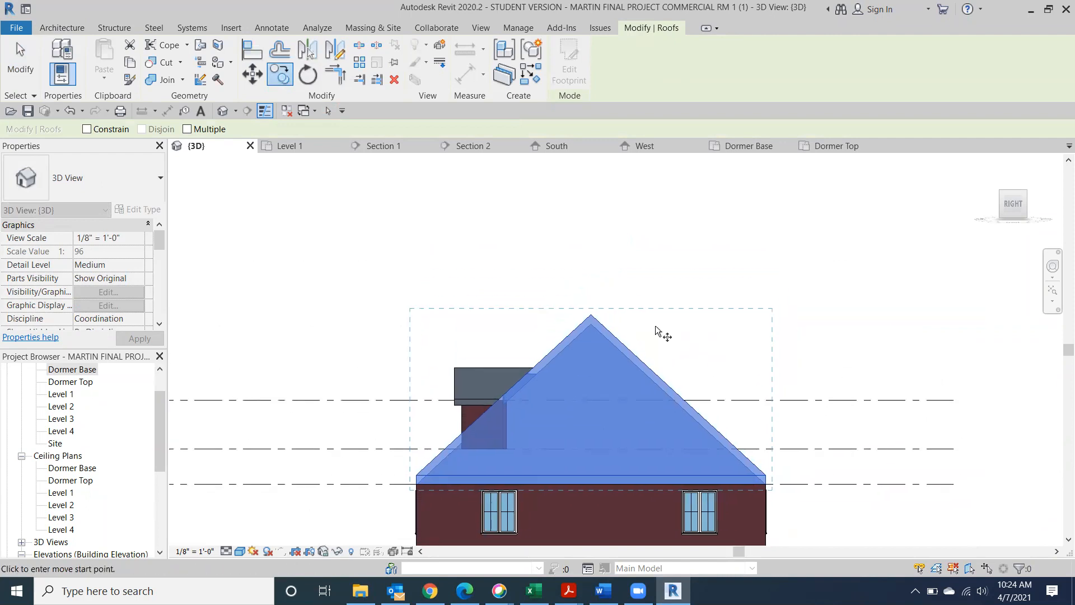
pyautogui.click(591, 310)
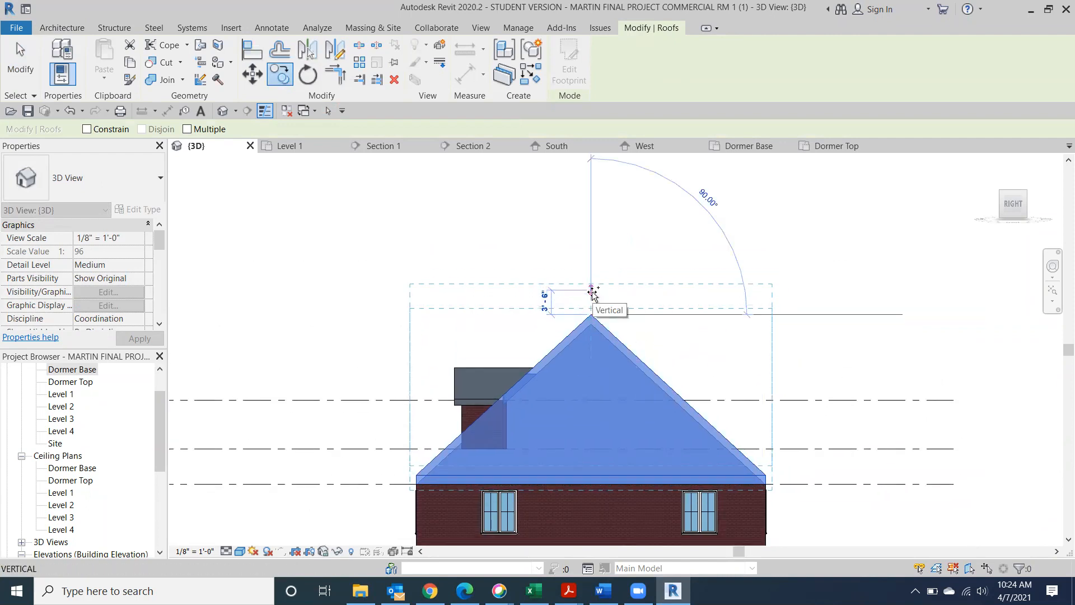
pyautogui.click(592, 294)
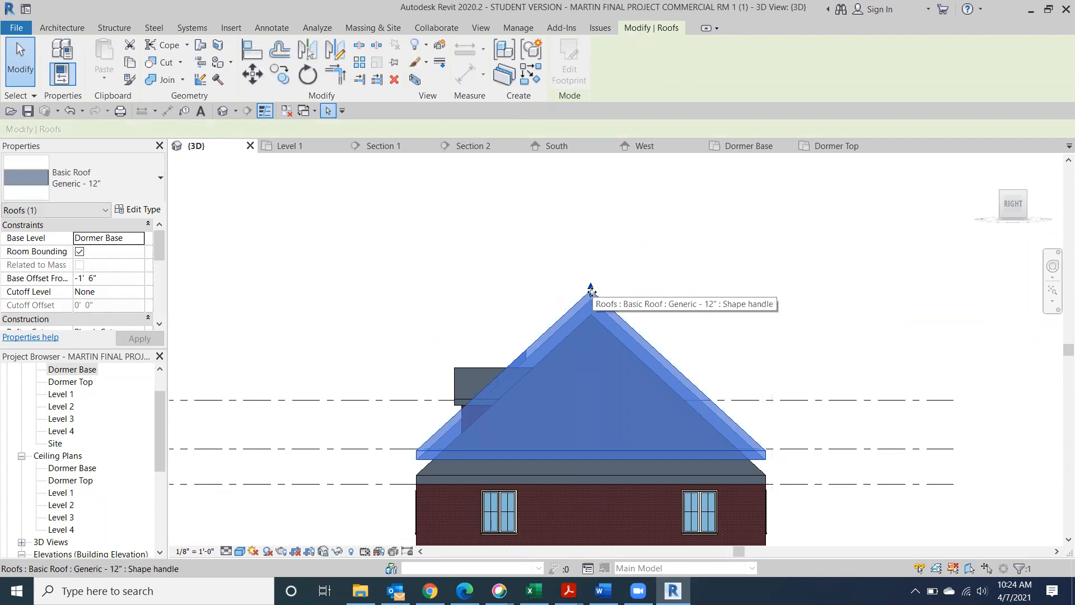
pyautogui.click(396, 246)
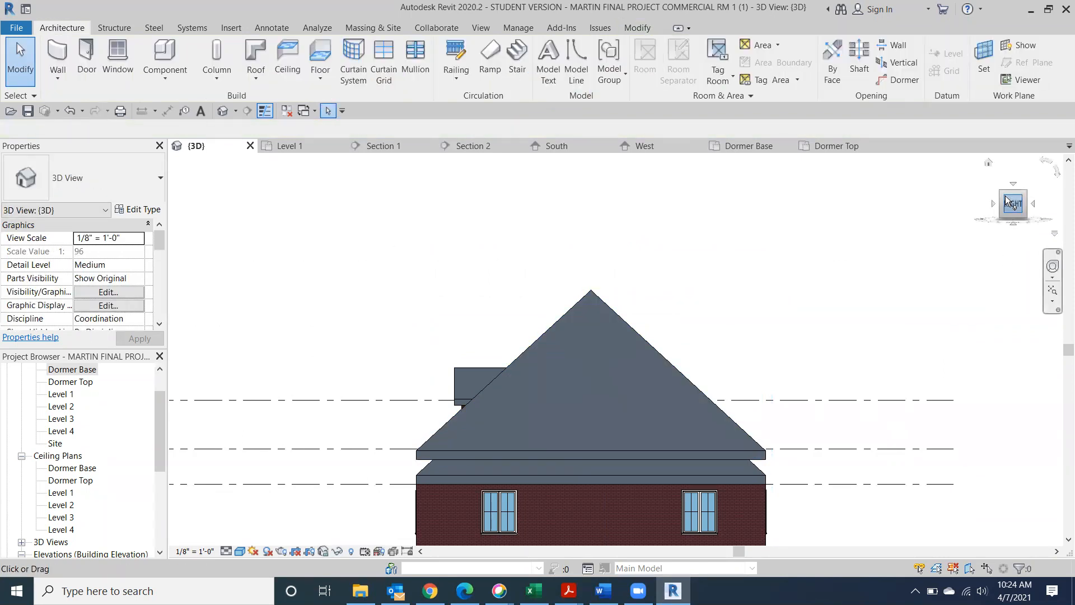
# In the right elevation view, select the copied roof and change its type to Sloped Glazing
pyautogui.moveTo(1011, 203); pyautogui.dragTo(1058, 227)
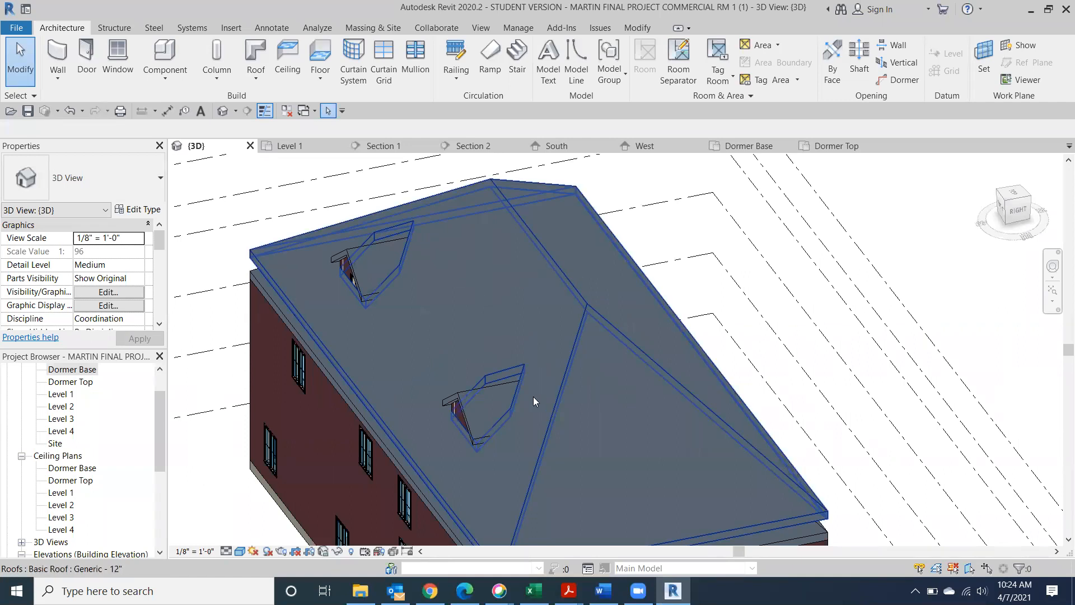
pyautogui.click(1014, 209)
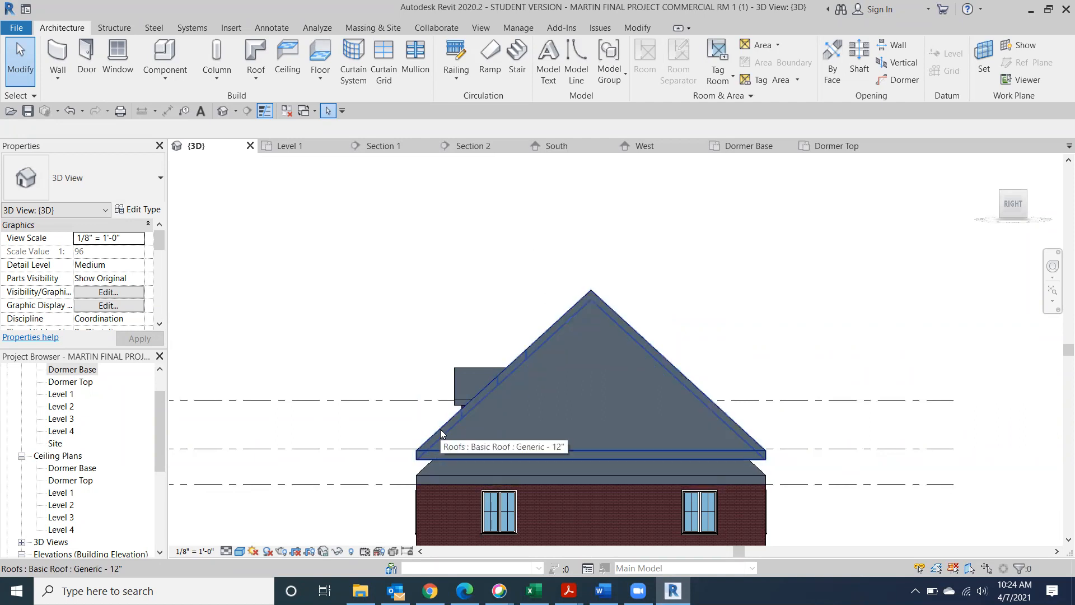
pyautogui.click(626, 321)
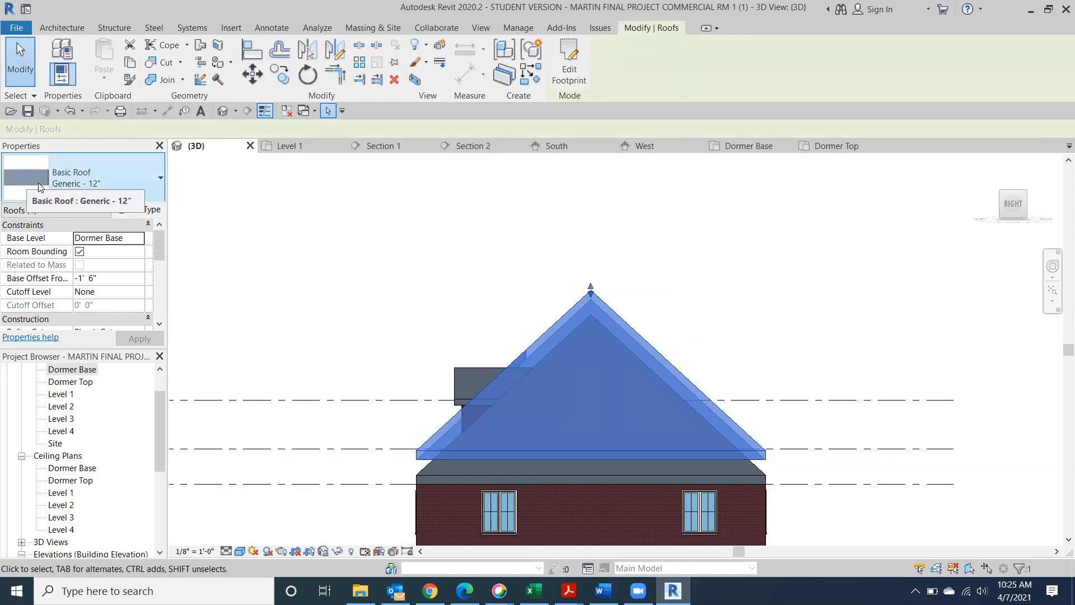
pyautogui.click(146, 193)
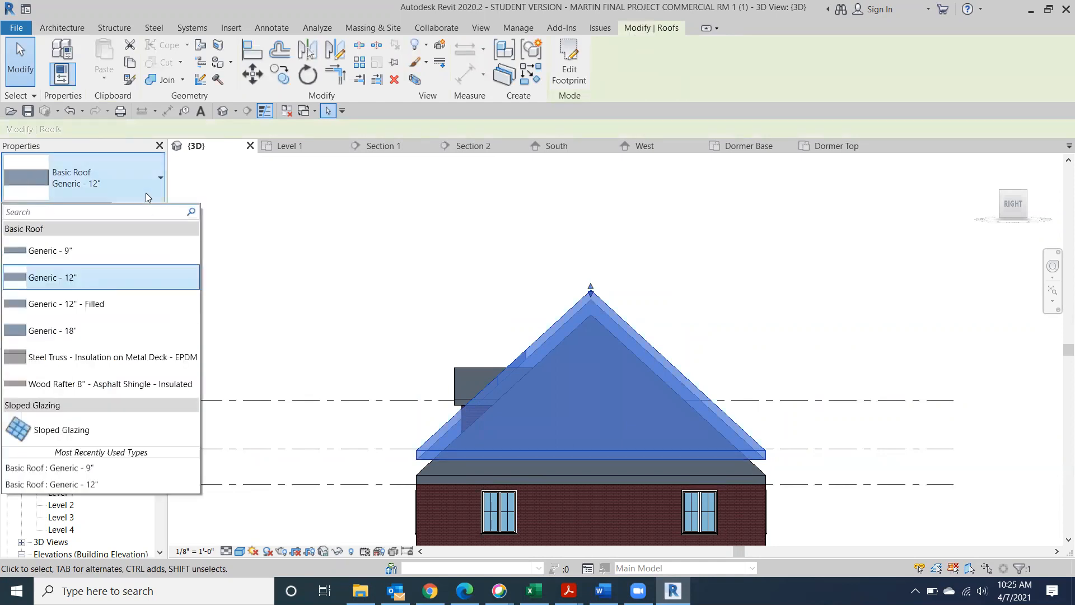
pyautogui.click(62, 433)
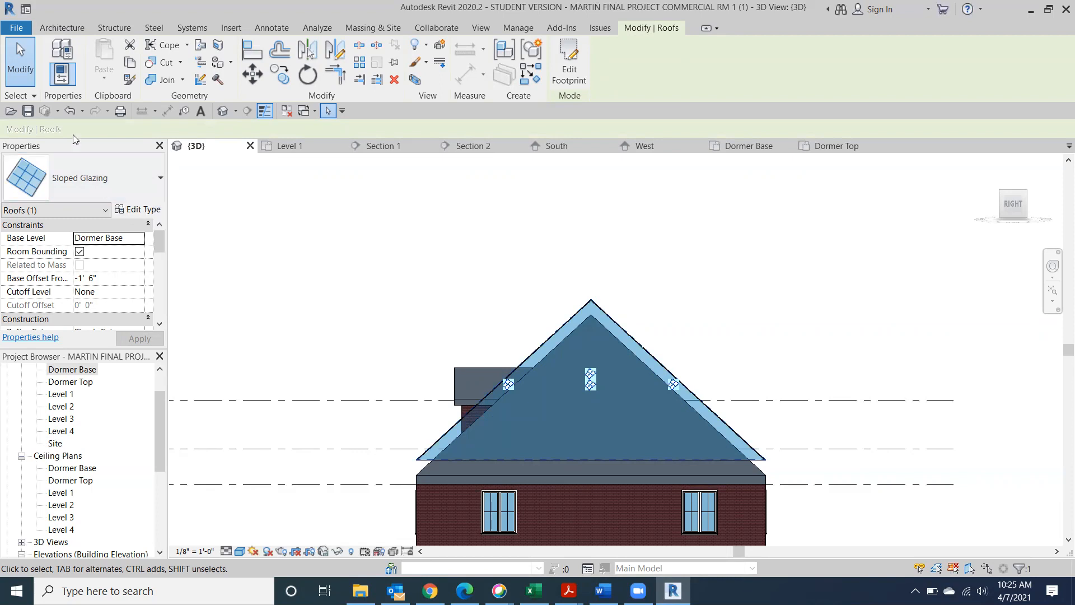
# Duplicate the Sloped Glazing type as a new type named 'Metal Roof'
pyautogui.click(139, 211)
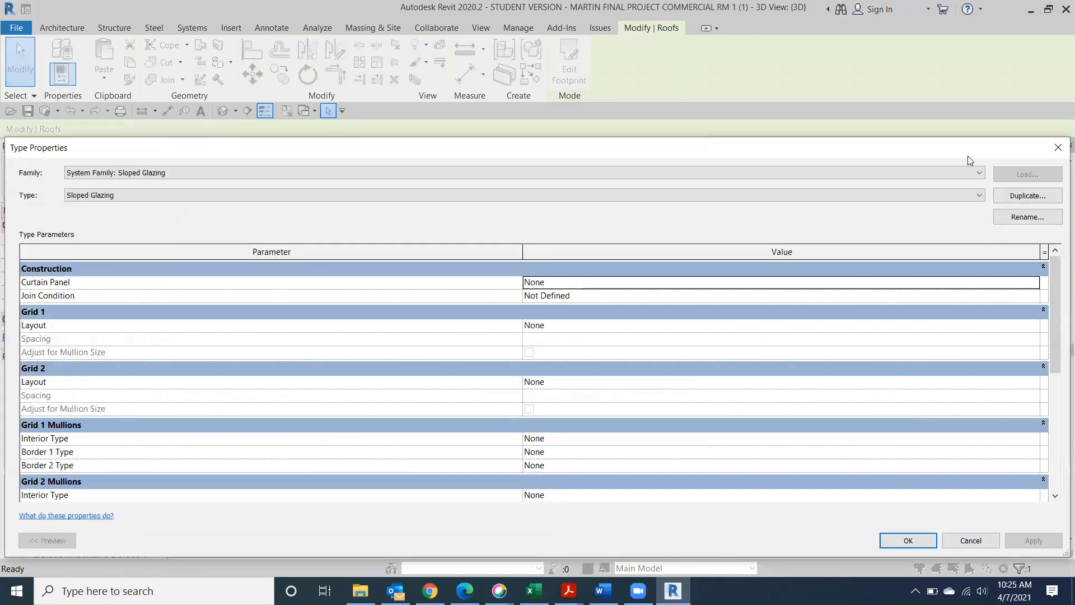
pyautogui.click(1028, 196)
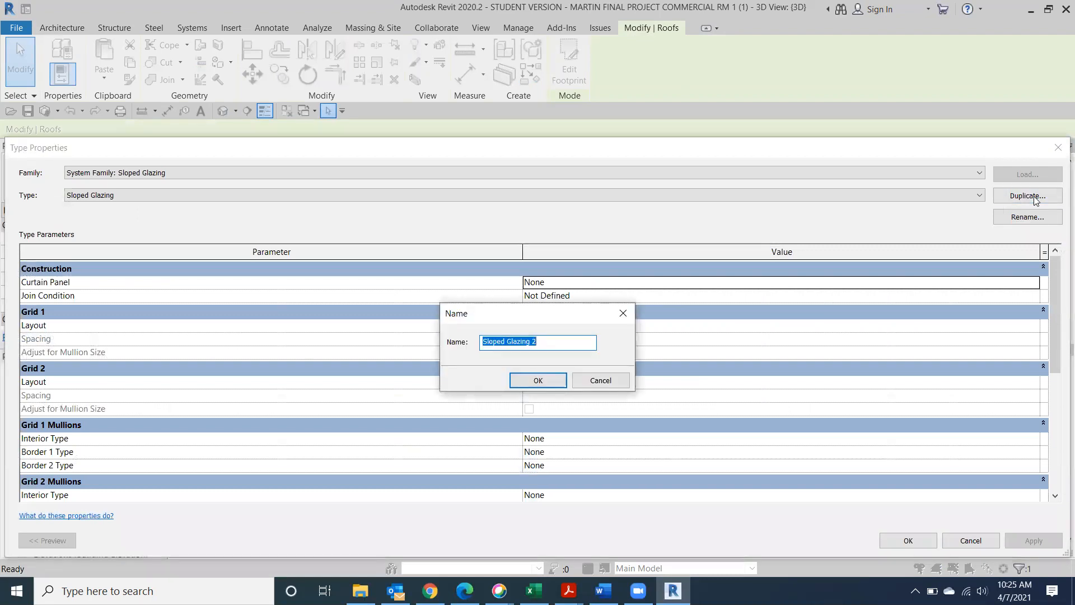
pyautogui.write('Metal Roof')
pyautogui.click(538, 380)
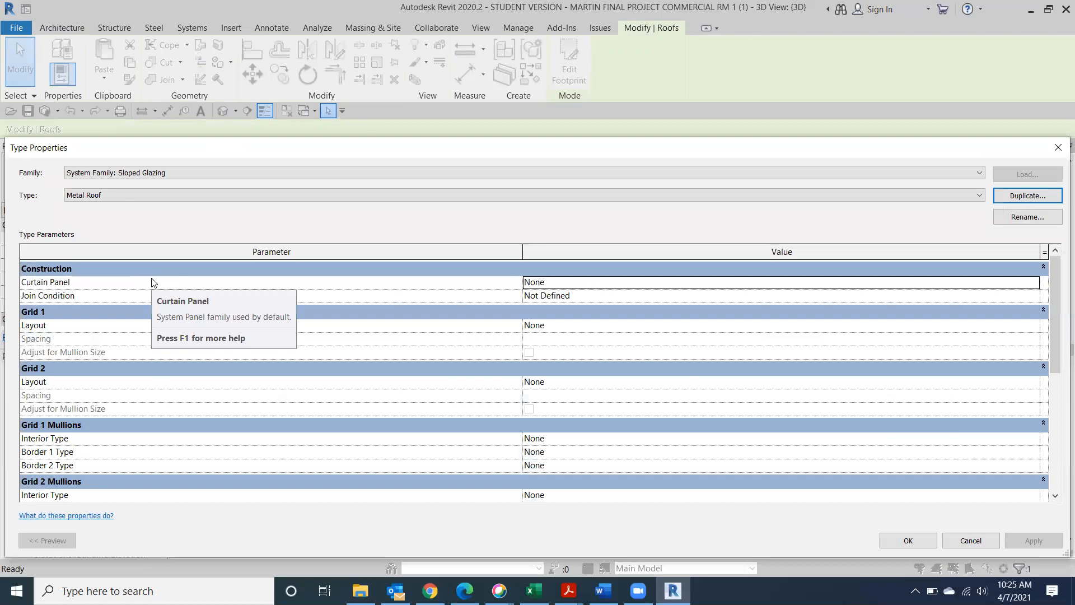
# Set Metal Roof's Curtain Panel to System Panel : Solid and apply the type changes
pyautogui.scroll(-5, 826, 395)
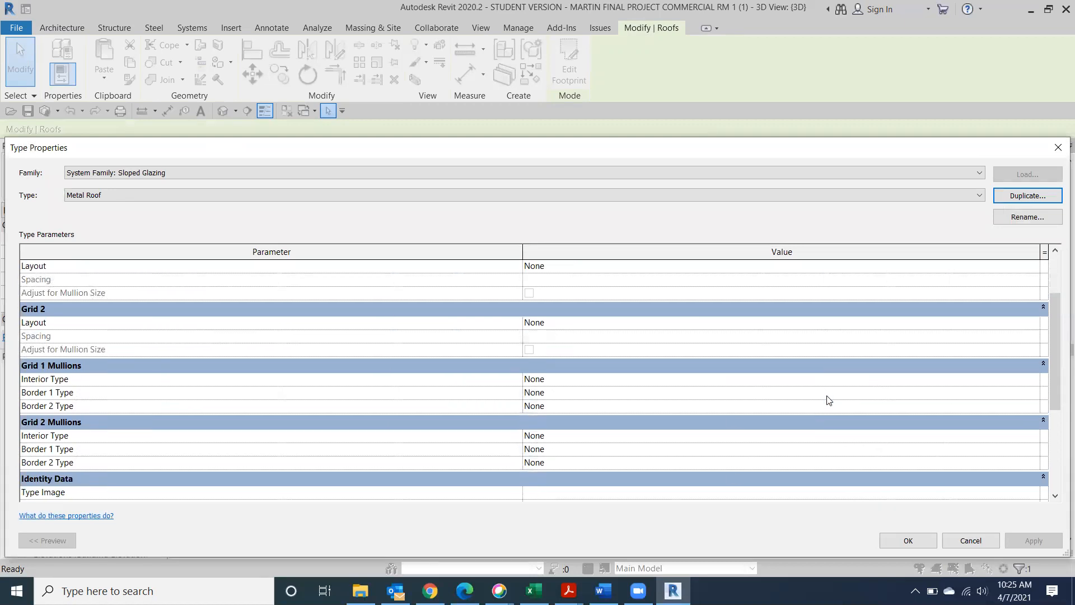
pyautogui.scroll(-1, 826, 404)
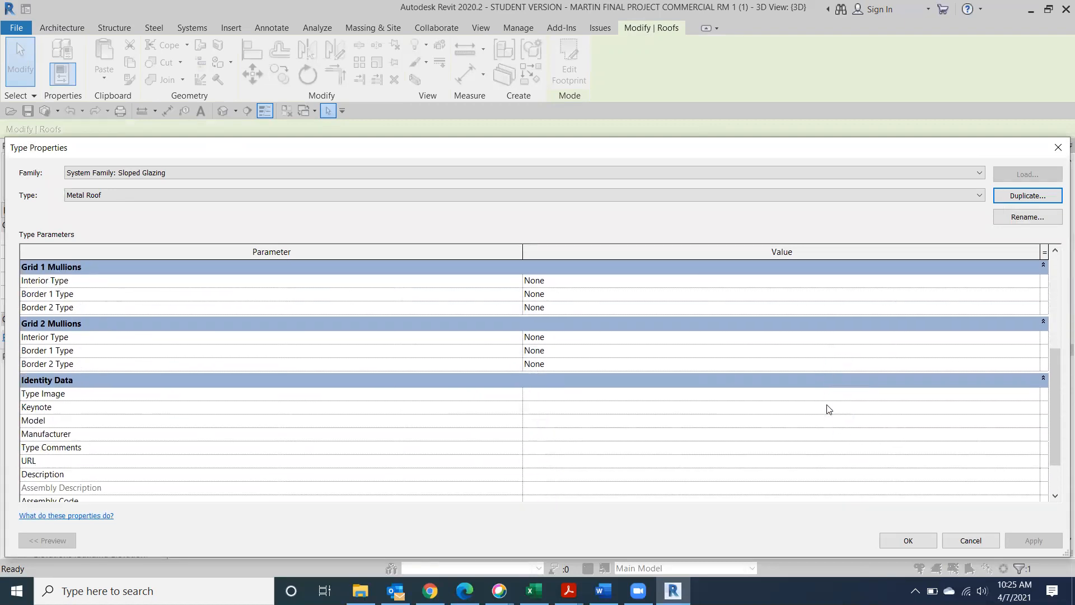
pyautogui.scroll(-2, 736, 435)
pyautogui.scroll(4, 743, 433)
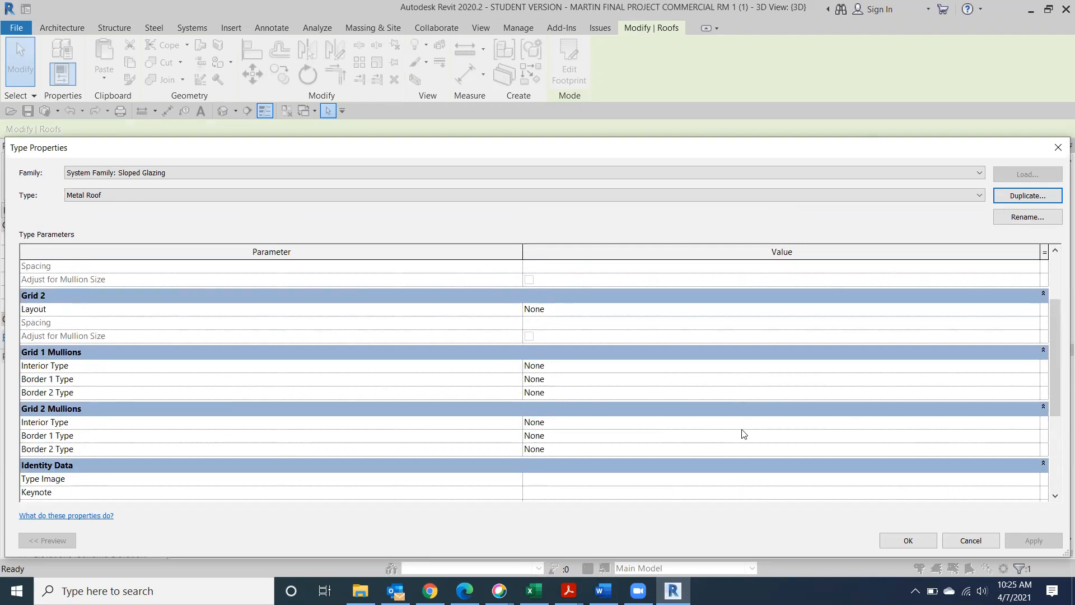
pyautogui.scroll(2, 743, 434)
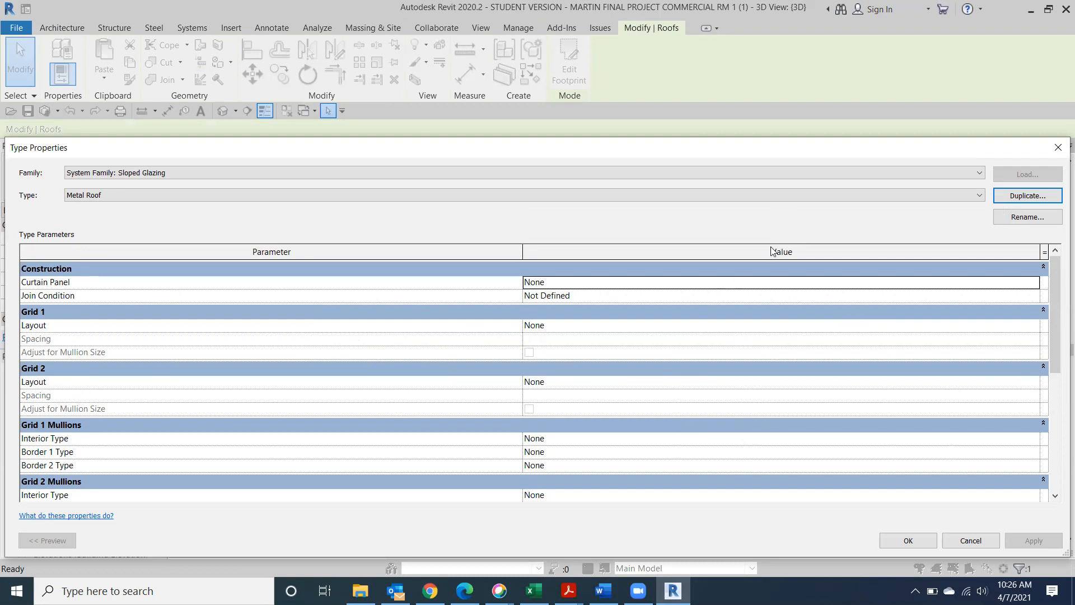
pyautogui.click(653, 284)
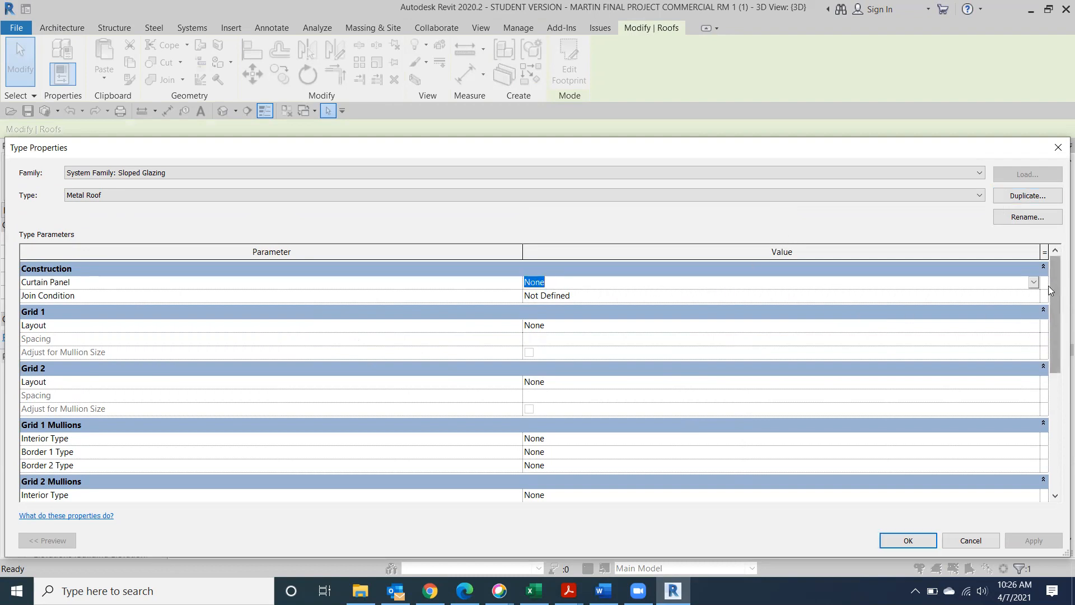
pyautogui.click(1033, 283)
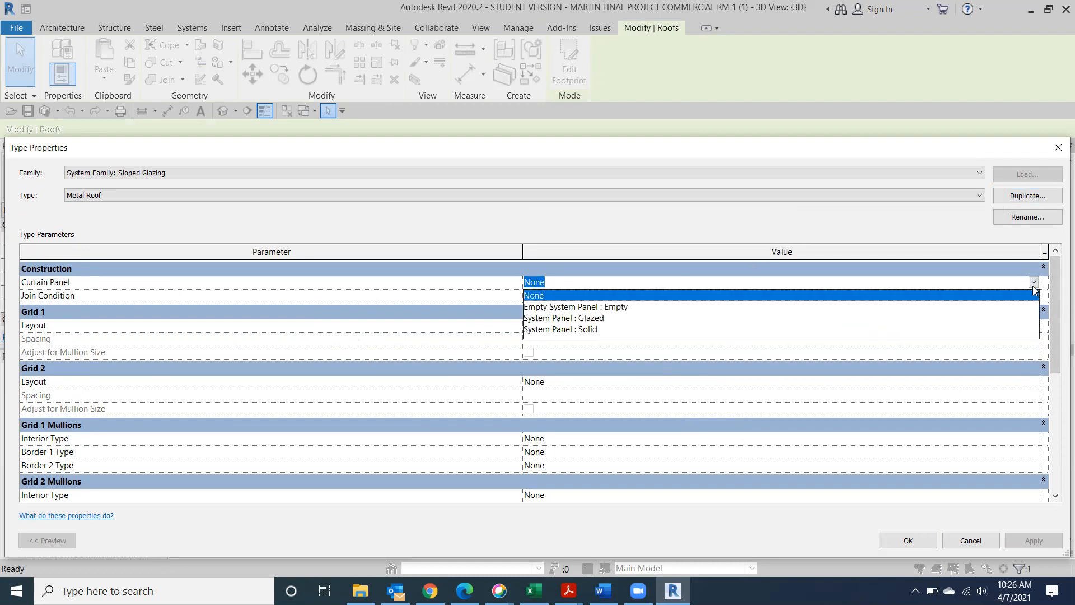
pyautogui.click(554, 331)
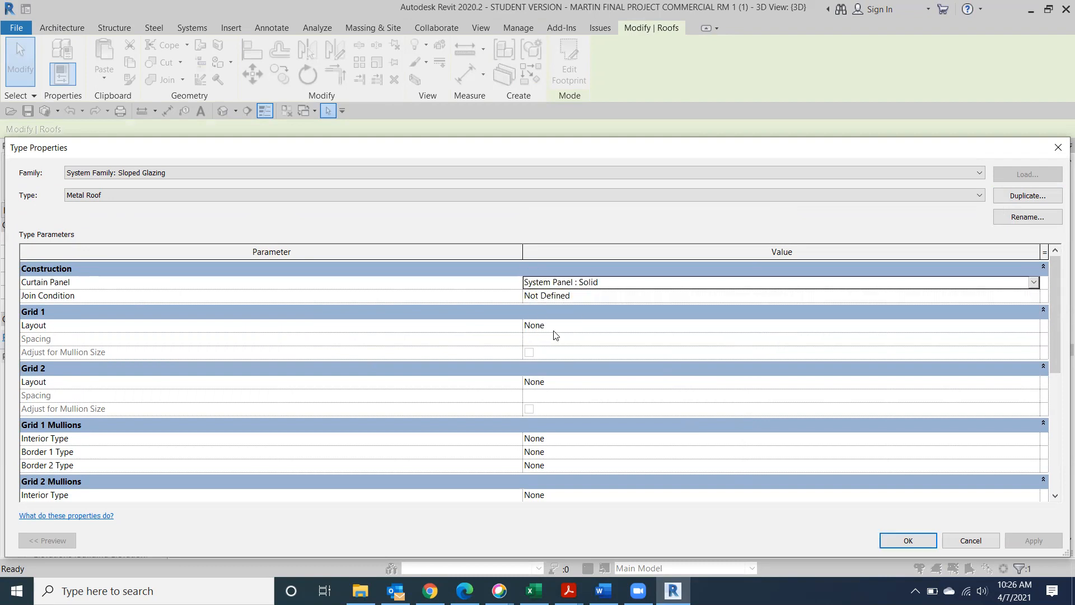
pyautogui.click(914, 543)
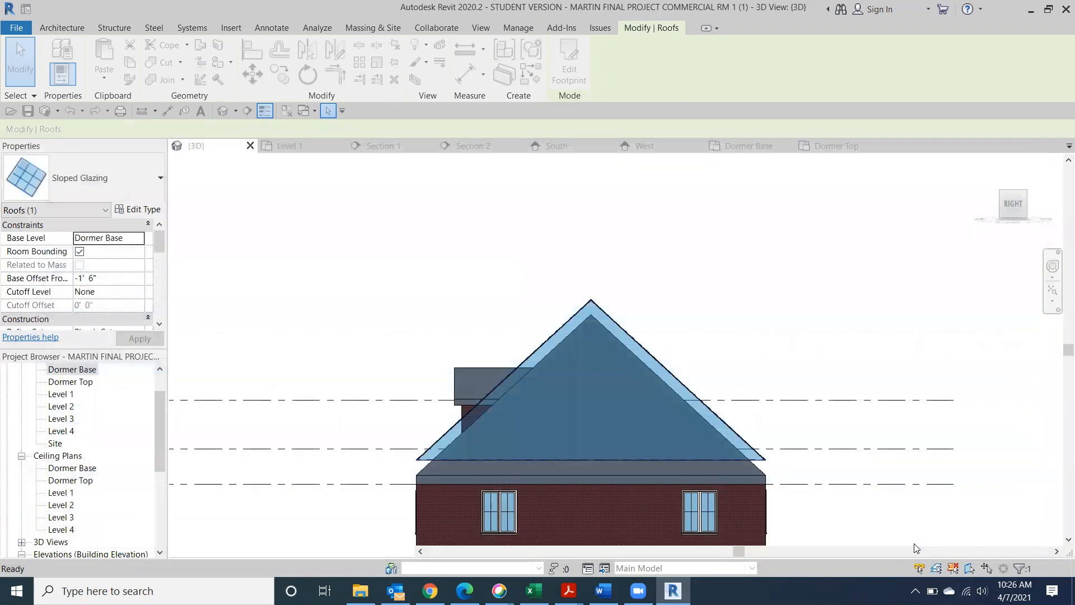
# Select the Metal Roof and return to the straight-on right elevation view
pyautogui.click(756, 267)
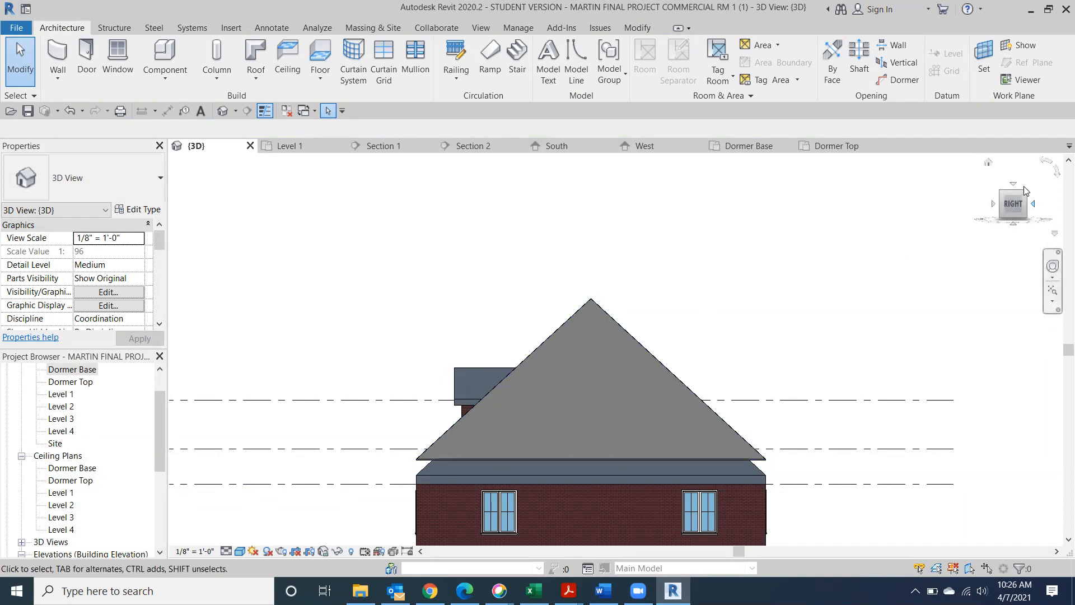
pyautogui.moveTo(1023, 202); pyautogui.dragTo(1033, 208)
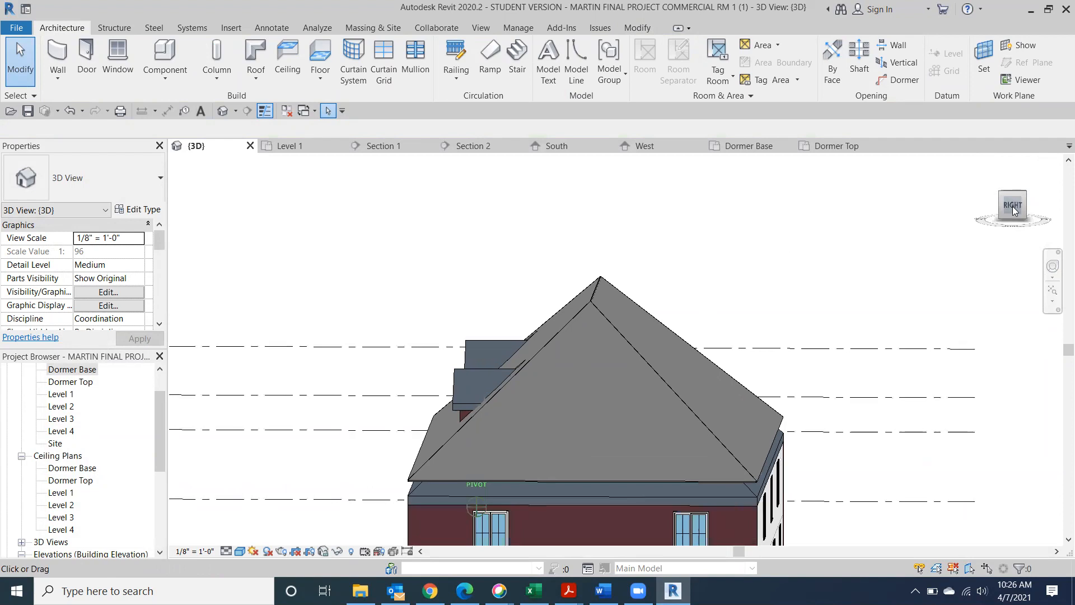
pyautogui.click(616, 328)
pyautogui.click(862, 238)
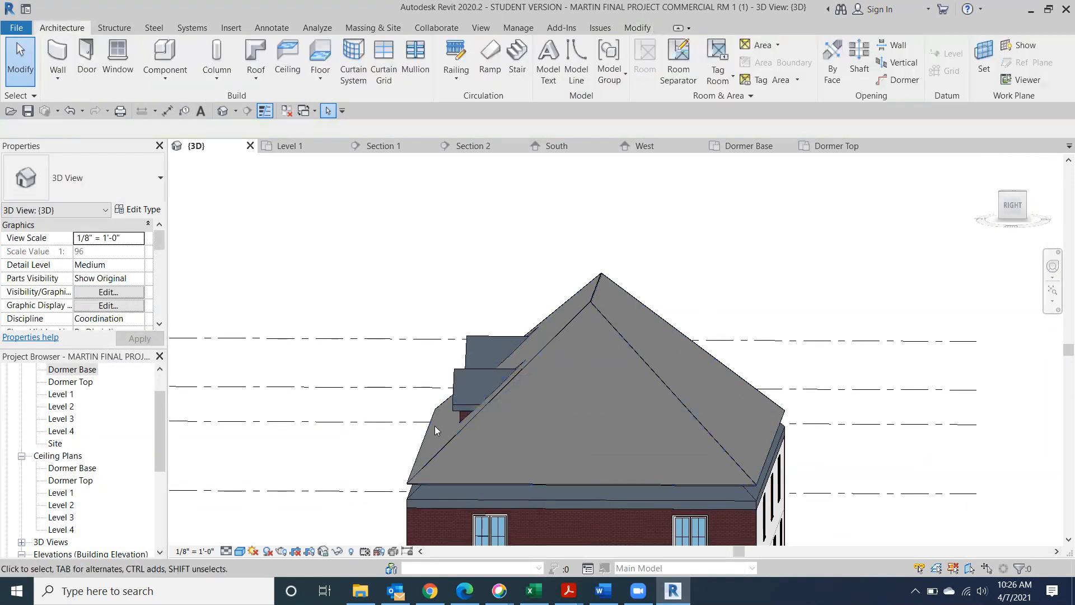
pyautogui.click(430, 454)
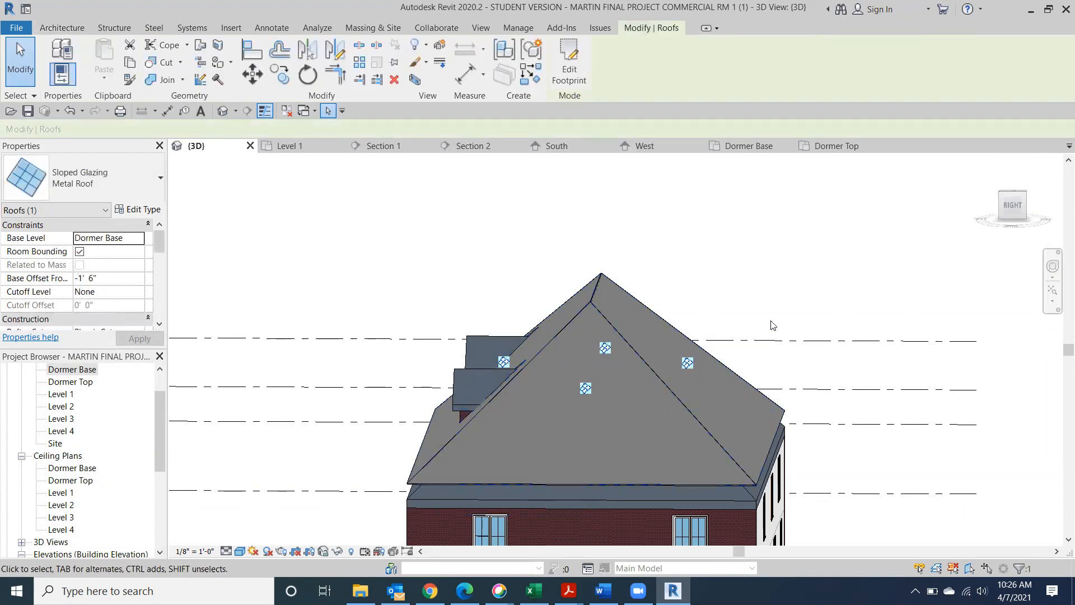
pyautogui.click(1003, 206)
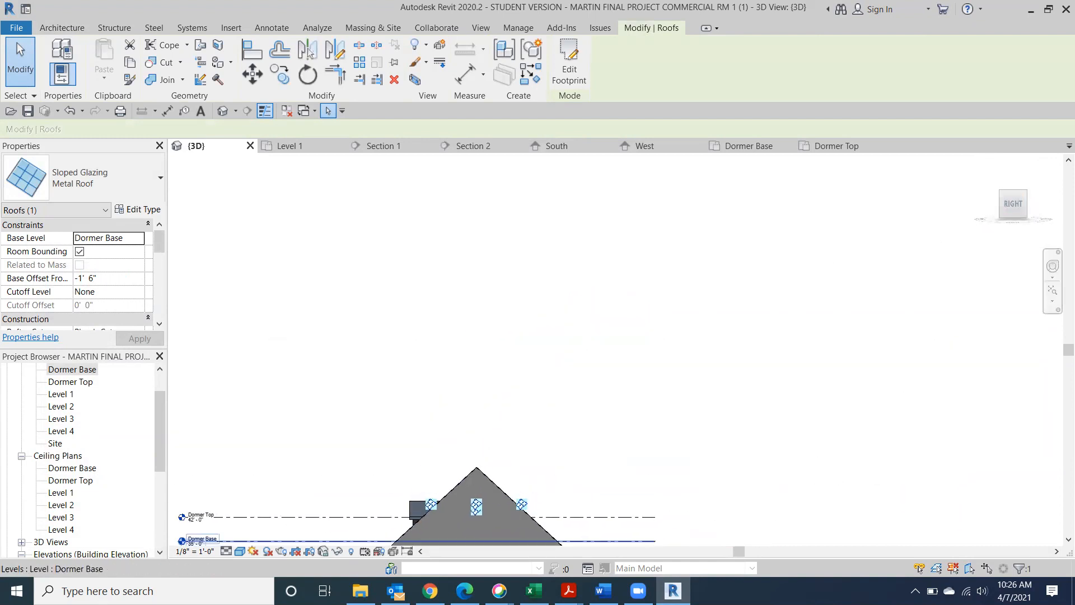
# Switch the view to Hidden Line style, centre the roof gable, and reopen Metal Roof's type properties
pyautogui.click(240, 551)
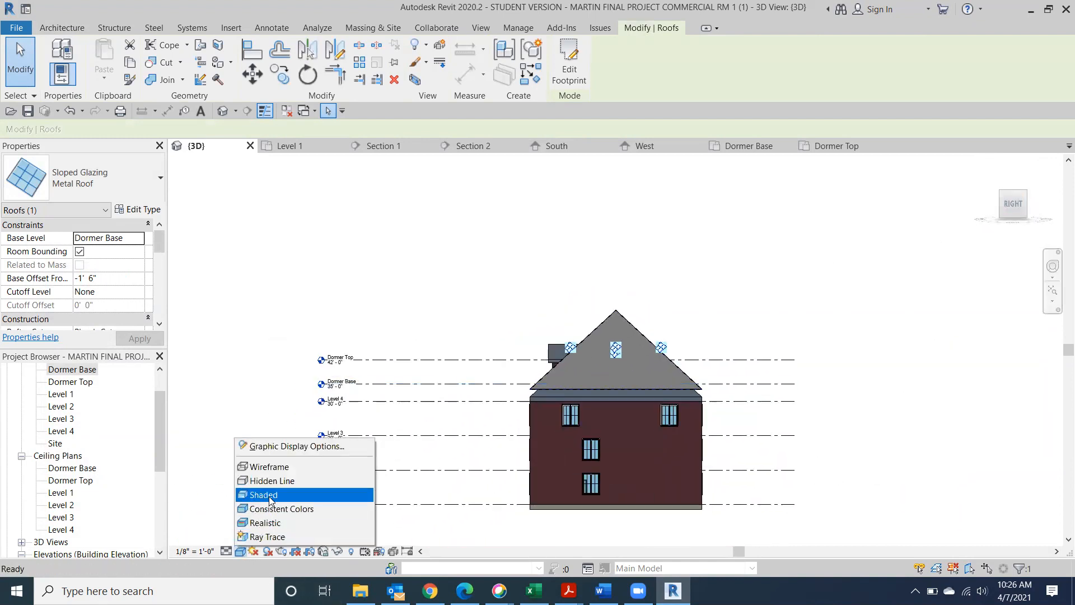
pyautogui.click(276, 480)
pyautogui.scroll(6, 650, 371)
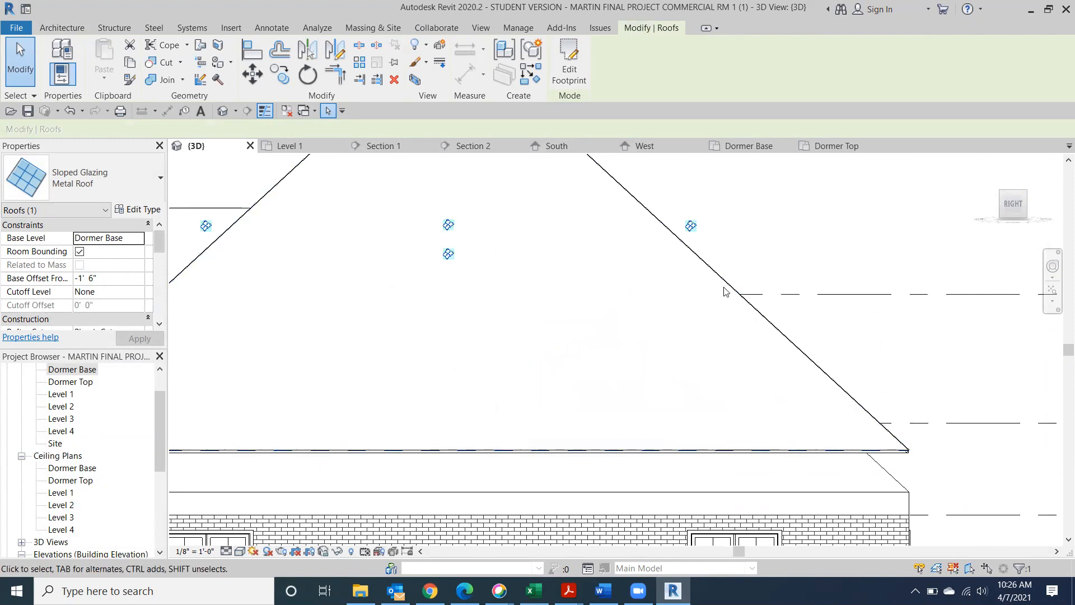
pyautogui.scroll(-3, 513, 369)
pyautogui.moveTo(521, 354); pyautogui.dragTo(647, 312, button='middle')
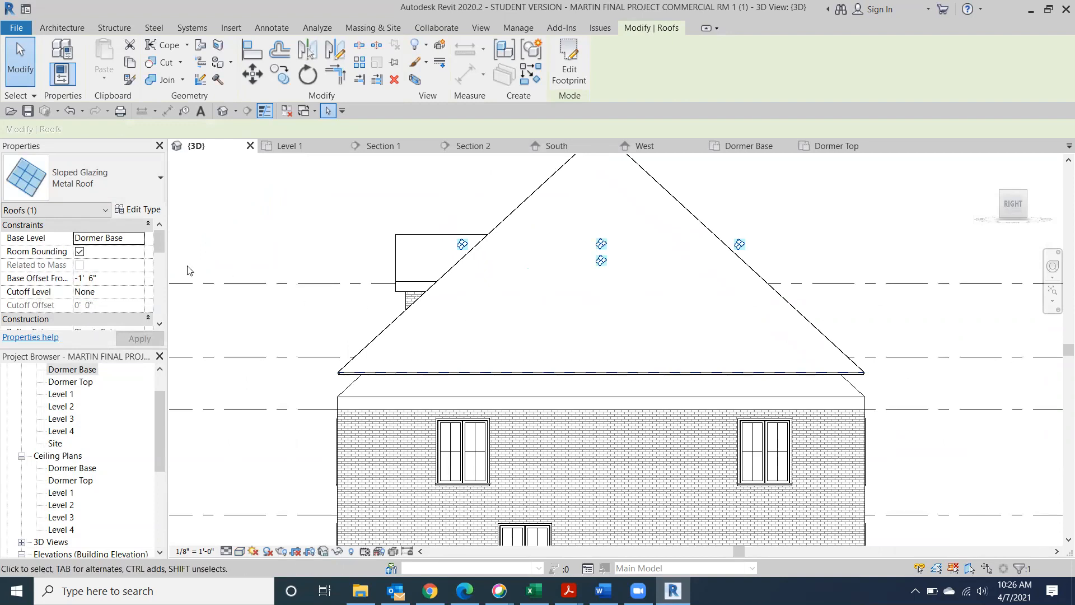
pyautogui.click(138, 210)
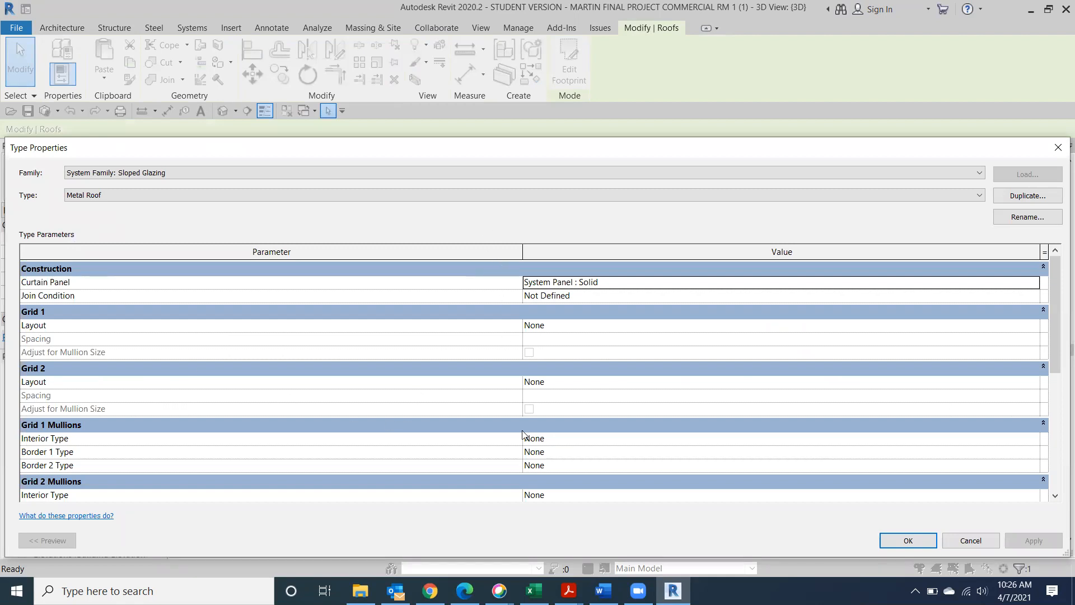
# Change the Metal Roof's Grid 1 layout to Fixed Distance, giving 5' 0" spacing
pyautogui.scroll(-2, 510, 472)
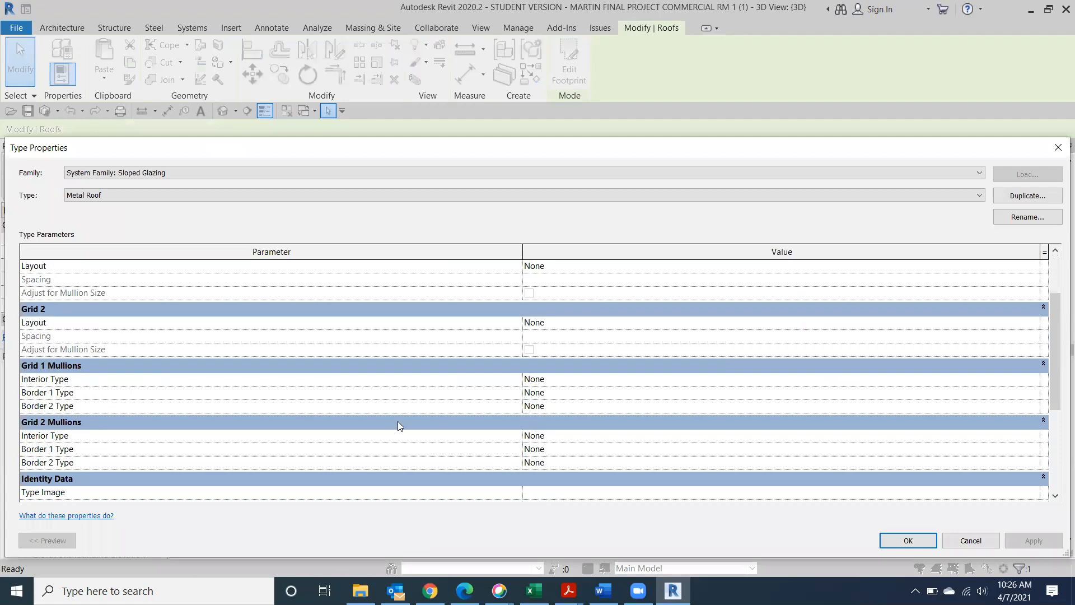
pyautogui.scroll(2, 110, 382)
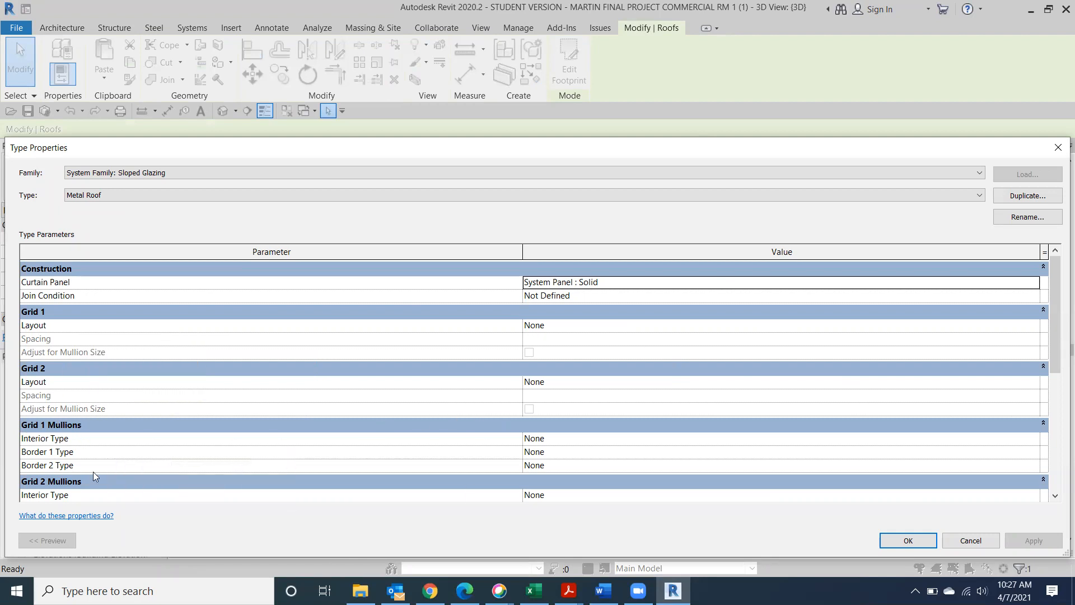
pyautogui.click(546, 323)
pyautogui.click(1034, 325)
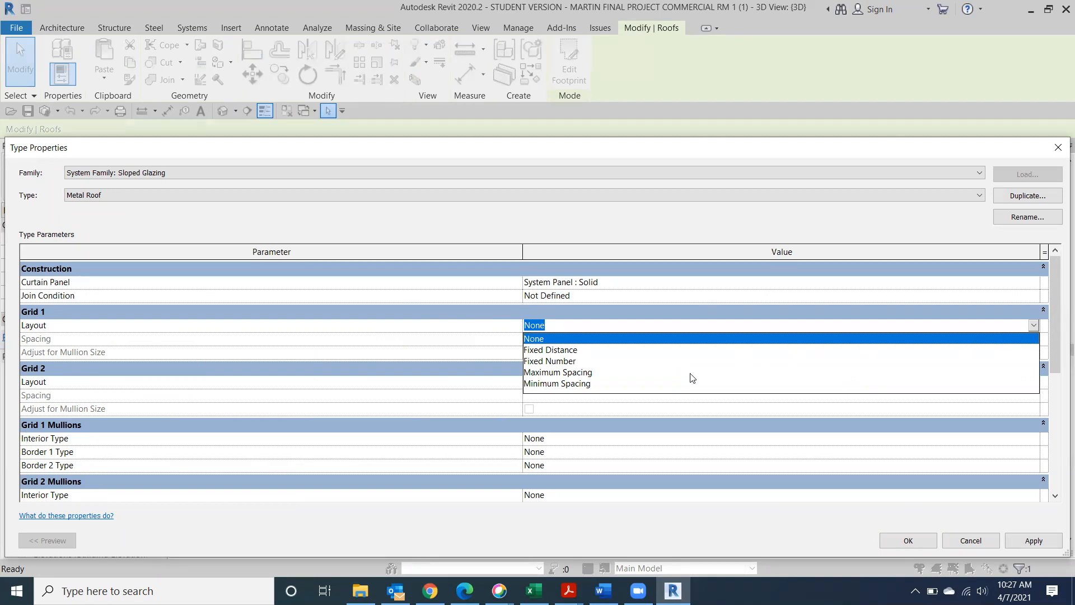
pyautogui.click(611, 351)
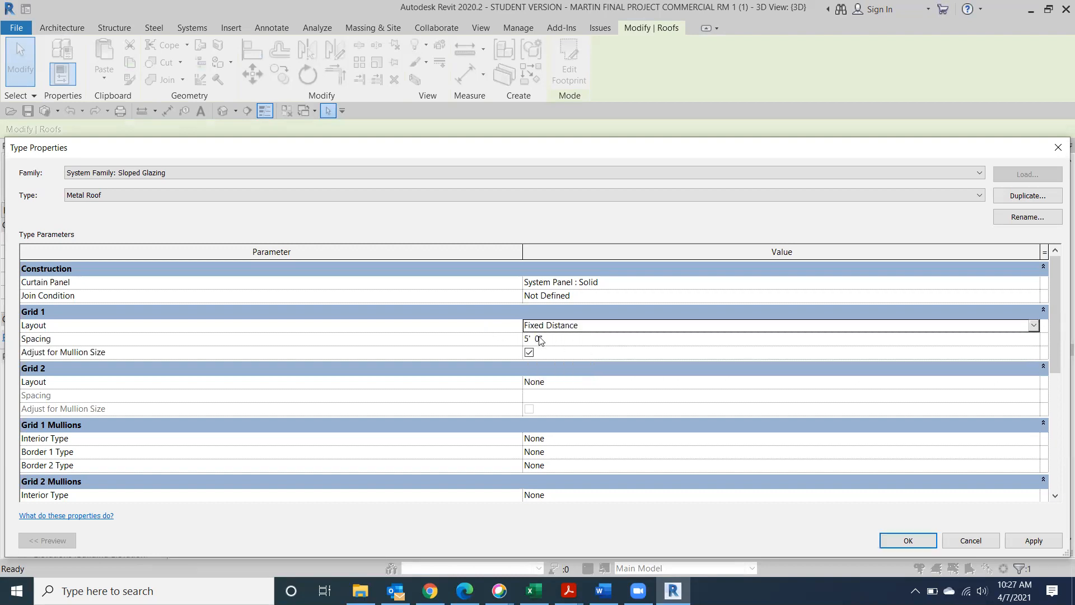
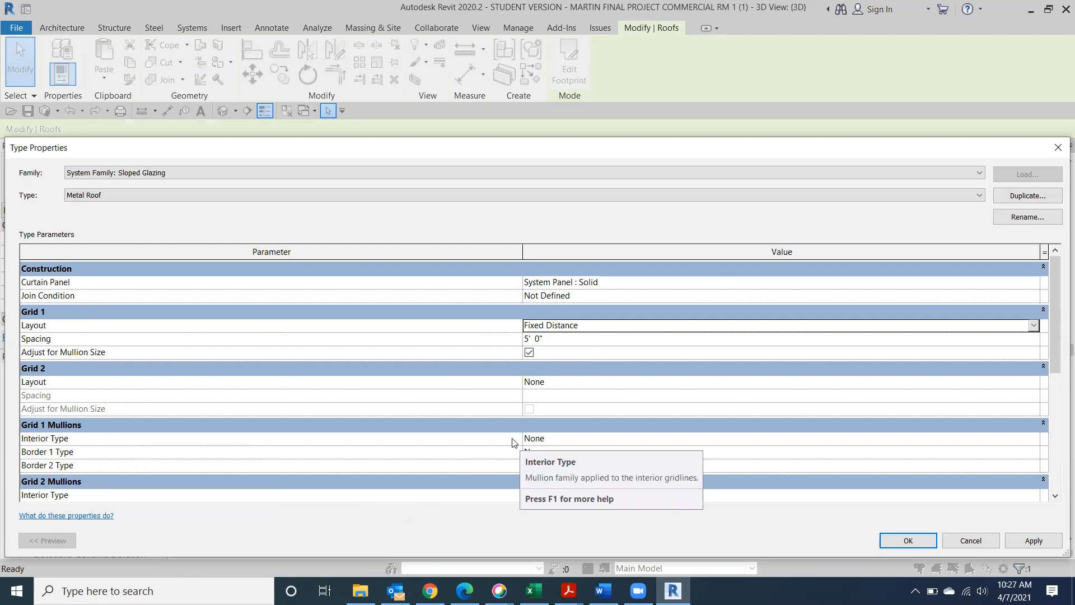
# Set the Grid 1 interior mullion type to Rectangular Mullion 1.5" x 2.5" rectangular and confirm
pyautogui.click(1037, 439)
pyautogui.click(1034, 439)
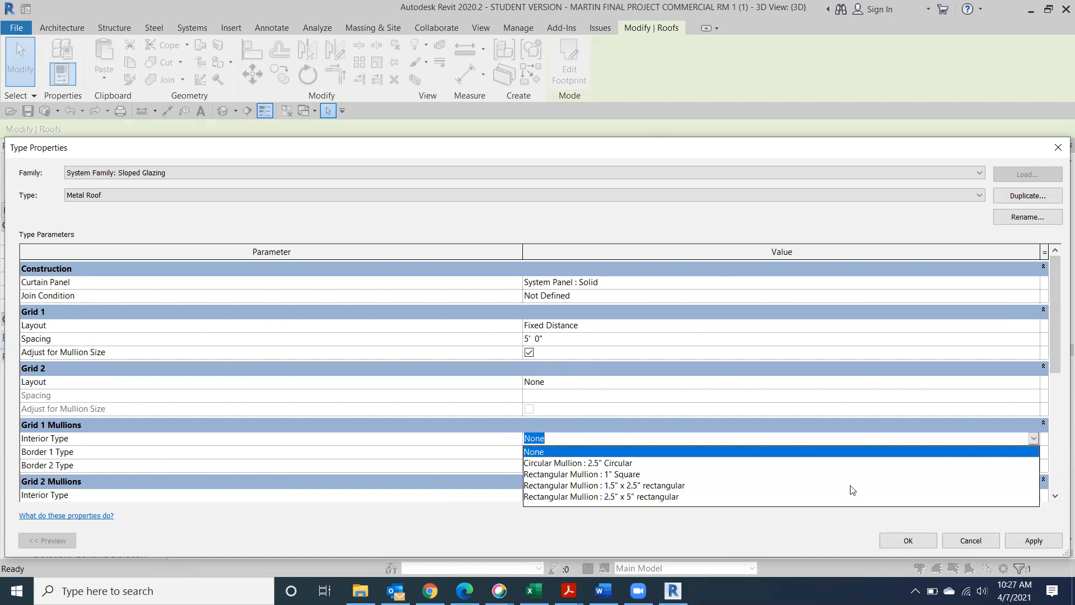
pyautogui.click(579, 486)
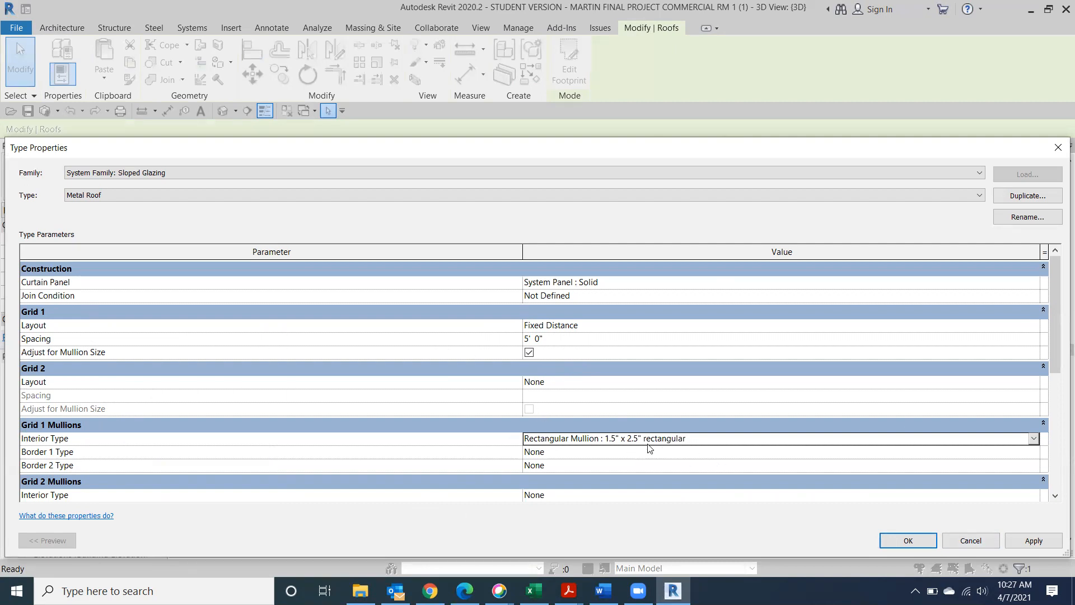
pyautogui.click(908, 541)
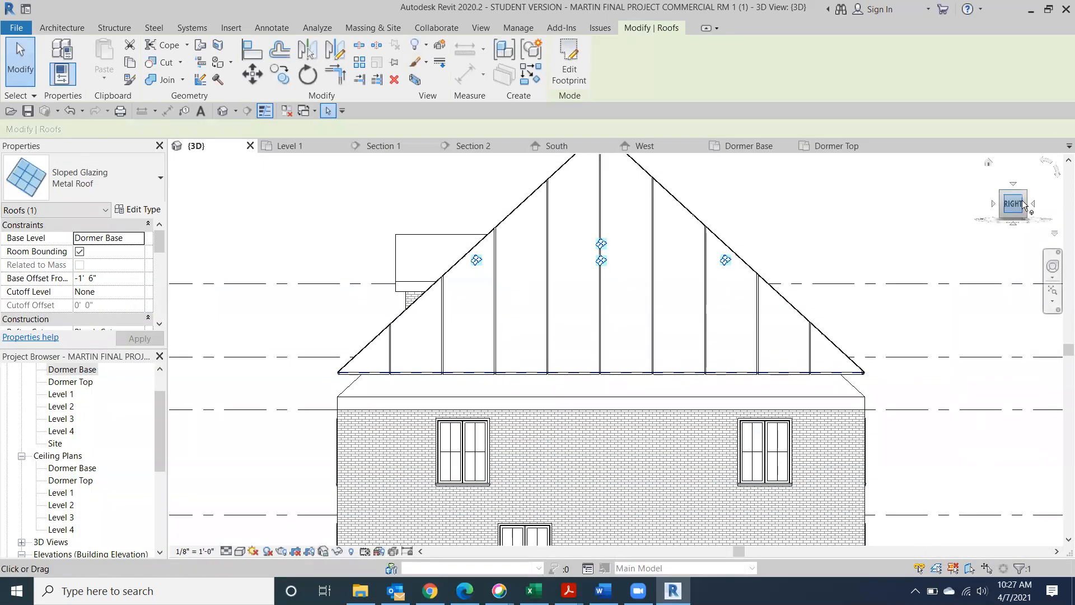
# Shade the model in Consistent Colors, view it from the LEFT, and clear the selection
pyautogui.moveTo(1020, 209)
pyautogui.mouseDown()
pyautogui.moveTo(1004, 222)
pyautogui.moveTo(879, 249)
pyautogui.moveTo(465, 230)
pyautogui.moveTo(462, 266)
pyautogui.mouseUp()
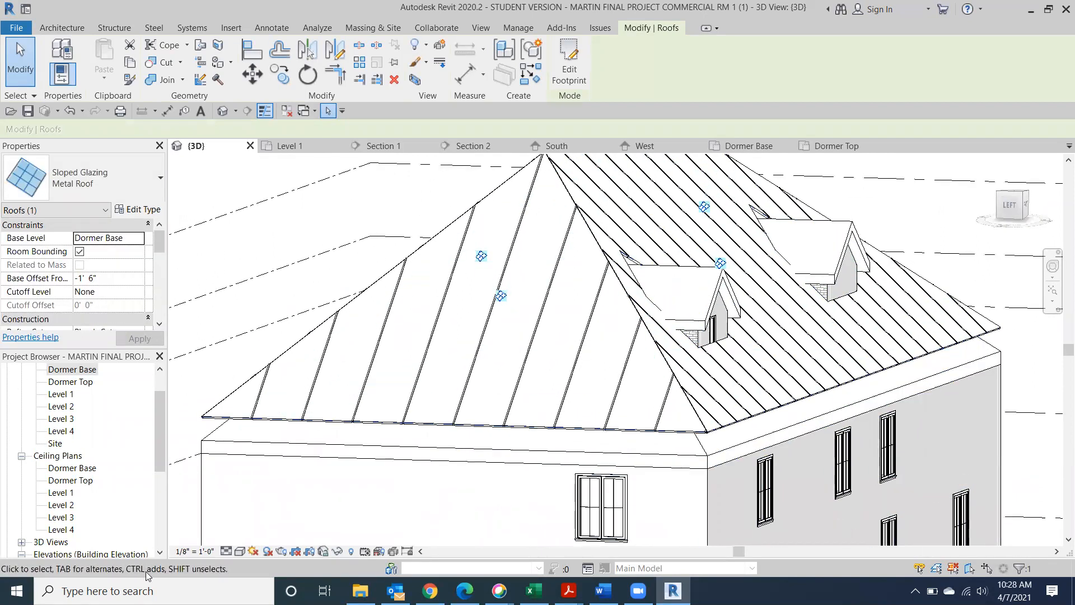
pyautogui.click(239, 551)
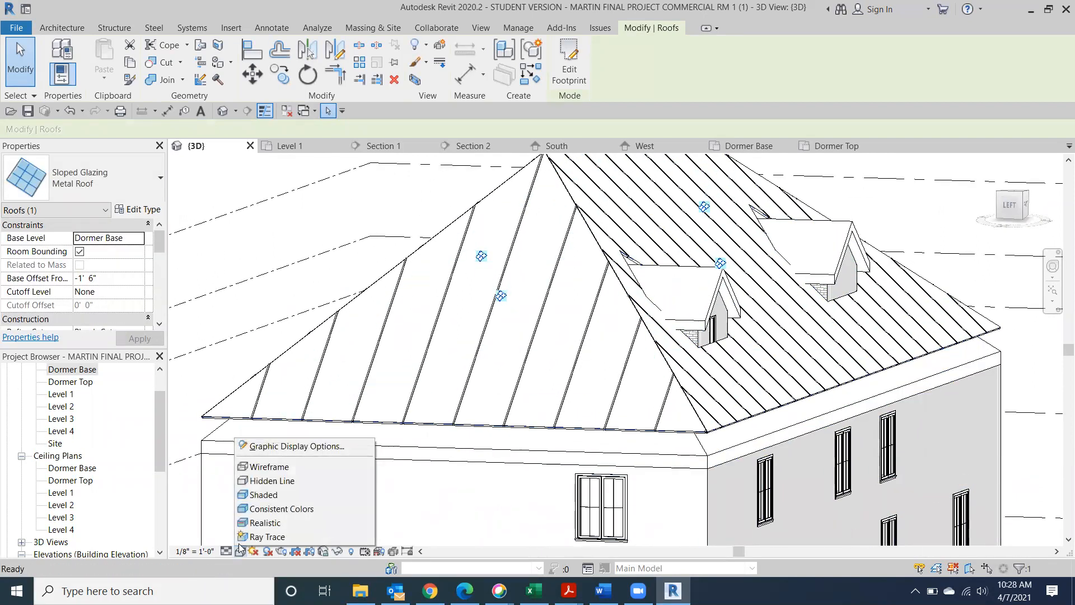
pyautogui.click(254, 508)
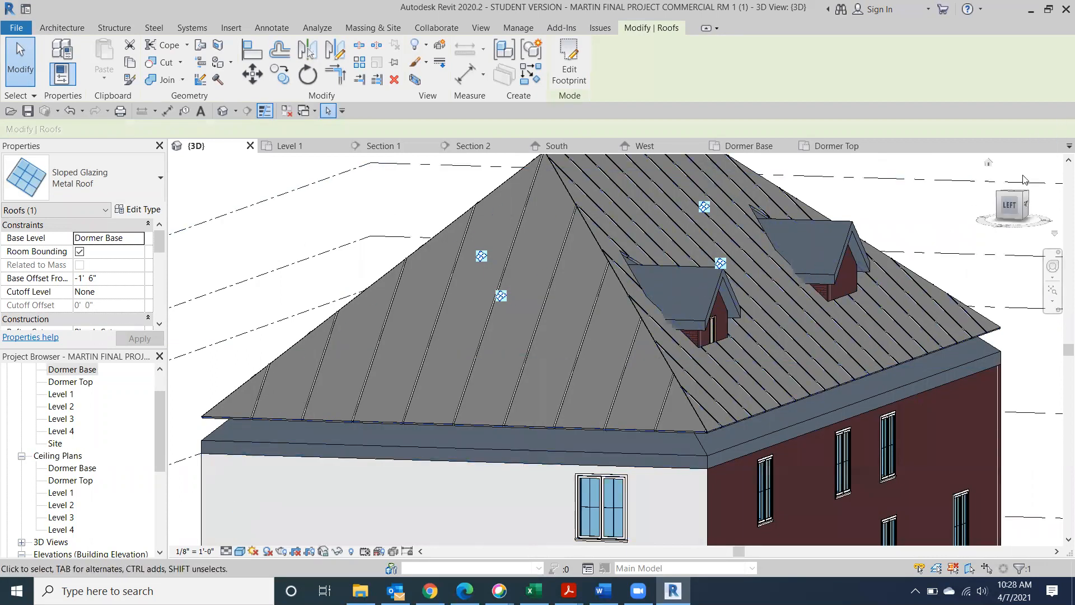
pyautogui.moveTo(1024, 196)
pyautogui.mouseDown()
pyautogui.moveTo(995, 217)
pyautogui.moveTo(888, 234)
pyautogui.mouseUp()
pyautogui.click(1001, 213)
pyautogui.moveTo(1021, 208)
pyautogui.mouseDown()
pyautogui.moveTo(984, 226)
pyautogui.moveTo(1032, 213)
pyautogui.mouseUp()
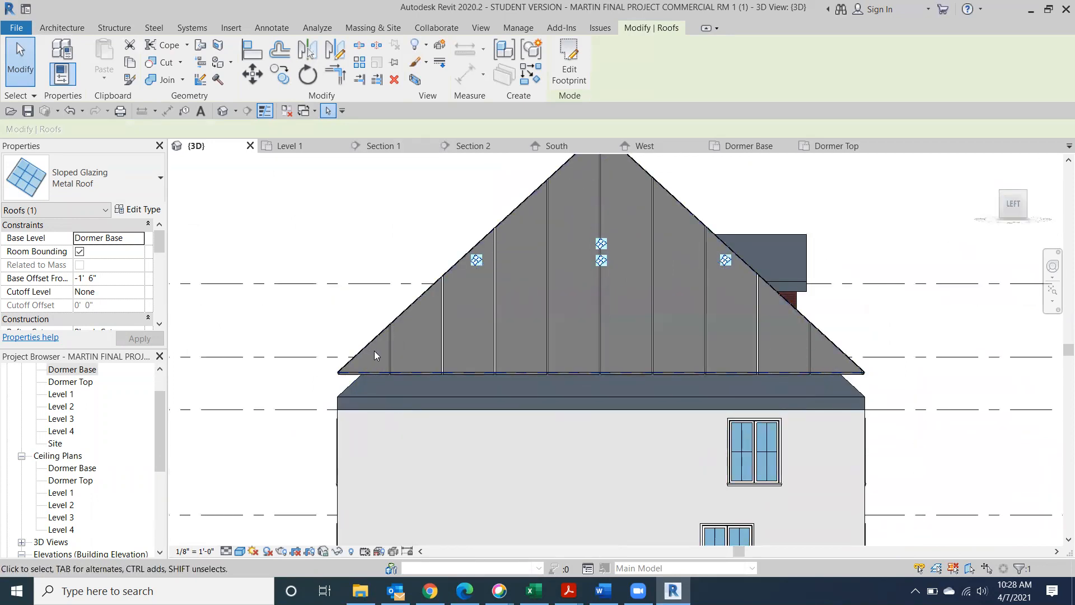
pyautogui.press('Escape')
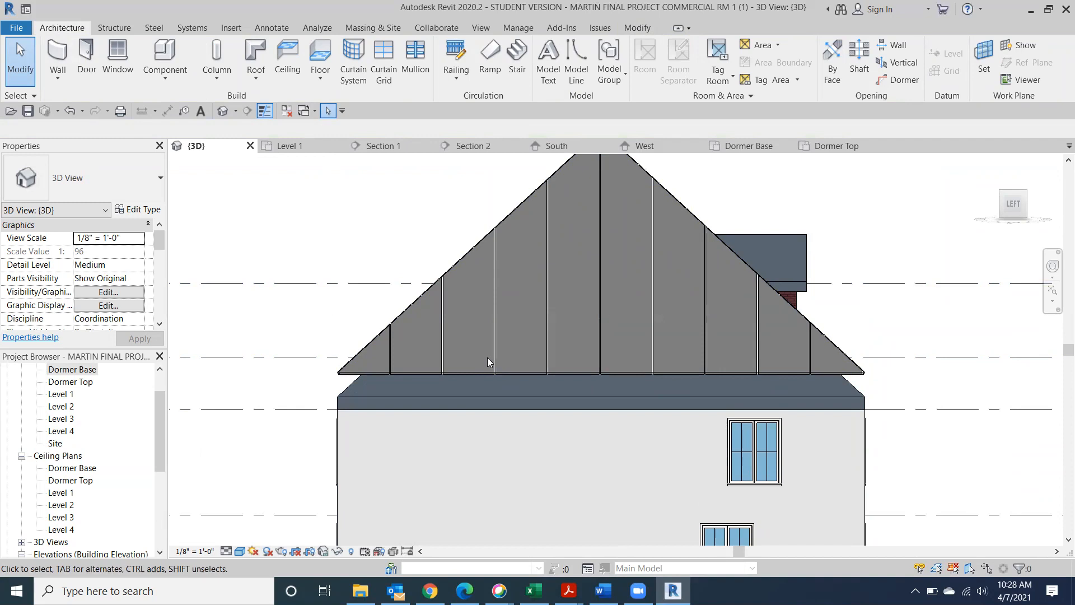
# Nudge the metal roof down four steps to a -3' 10" base offset, then orbit to an angled view
pyautogui.click(414, 307)
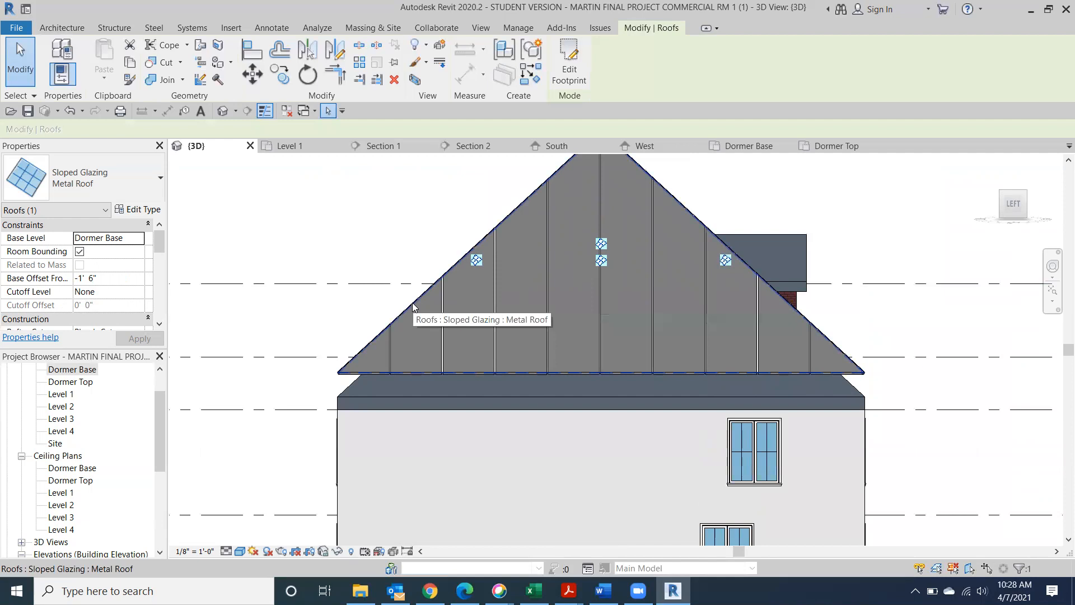
pyautogui.press('Down')
pyautogui.press('Down')
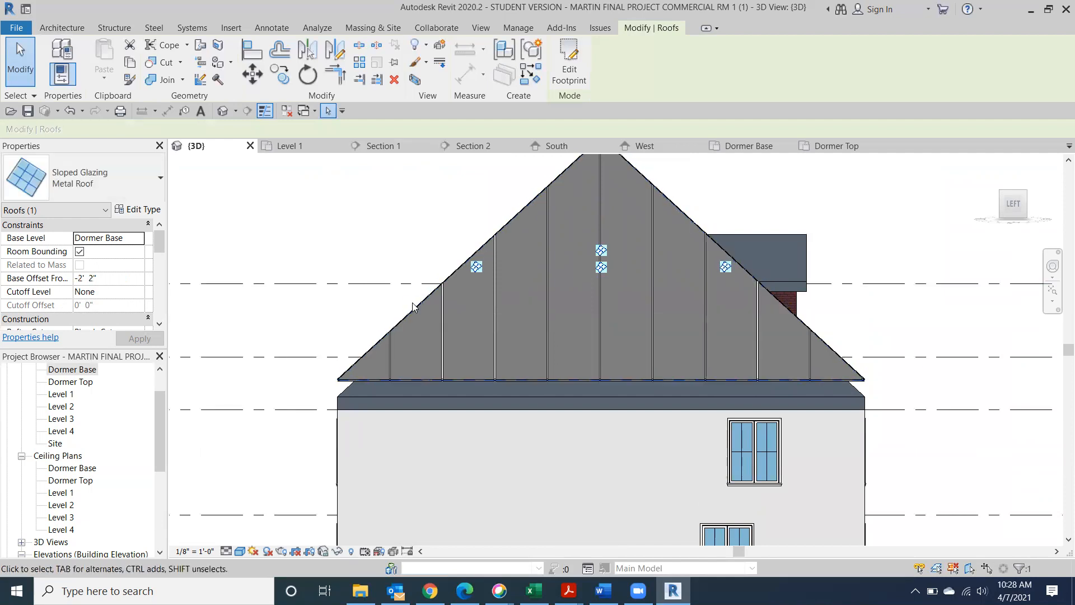
pyautogui.press('Down')
pyautogui.press('Down')
pyautogui.press('Down')
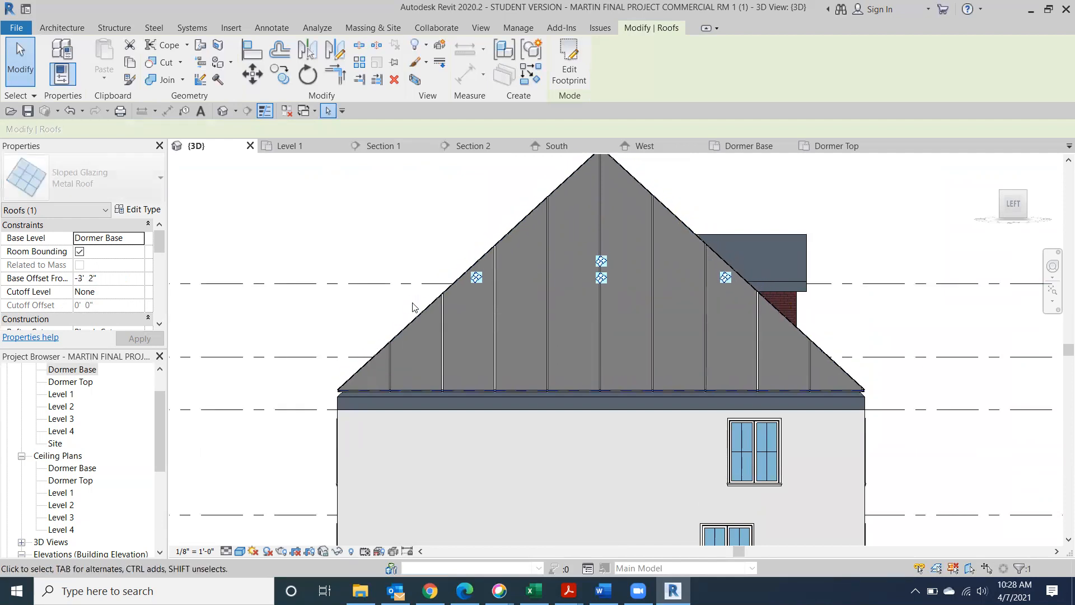
pyautogui.press('Down')
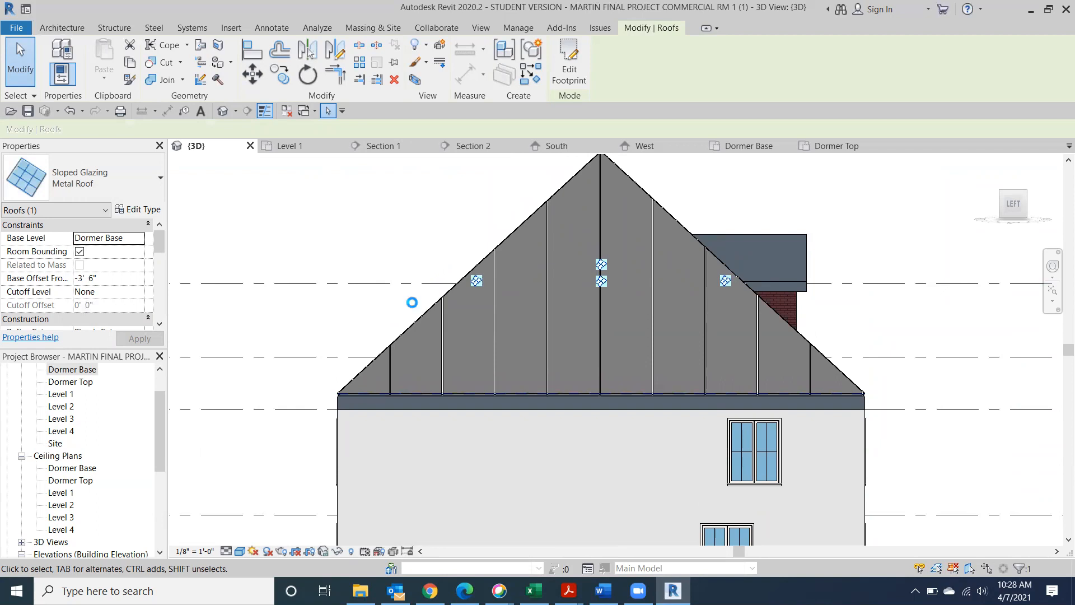
pyautogui.press('Down')
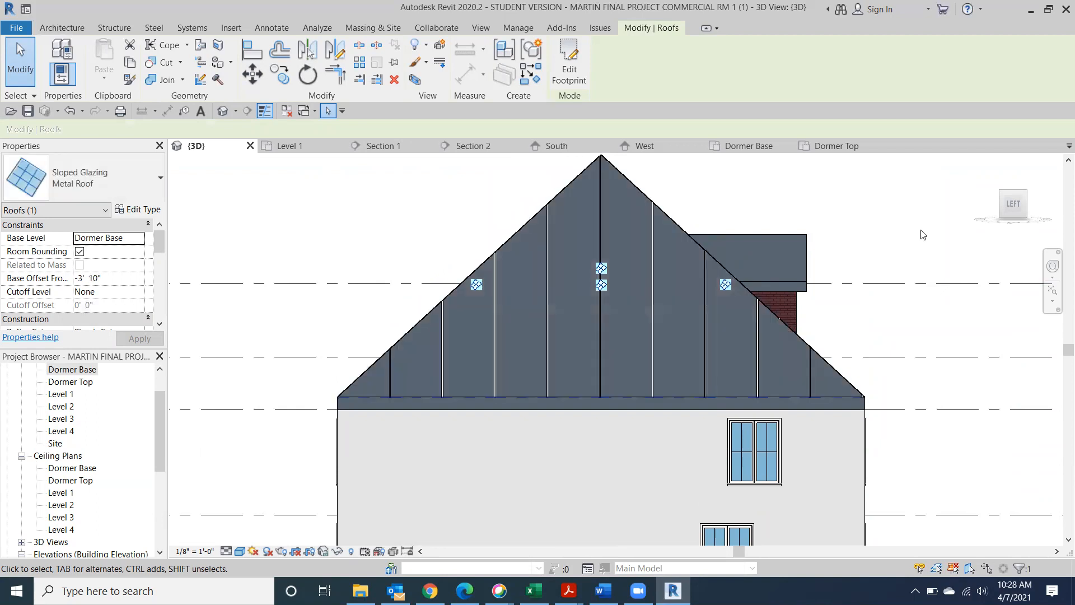
pyautogui.press('Escape')
pyautogui.moveTo(1023, 197)
pyautogui.mouseDown()
pyautogui.moveTo(961, 218)
pyautogui.moveTo(760, 220)
pyautogui.moveTo(932, 168)
pyautogui.mouseUp()
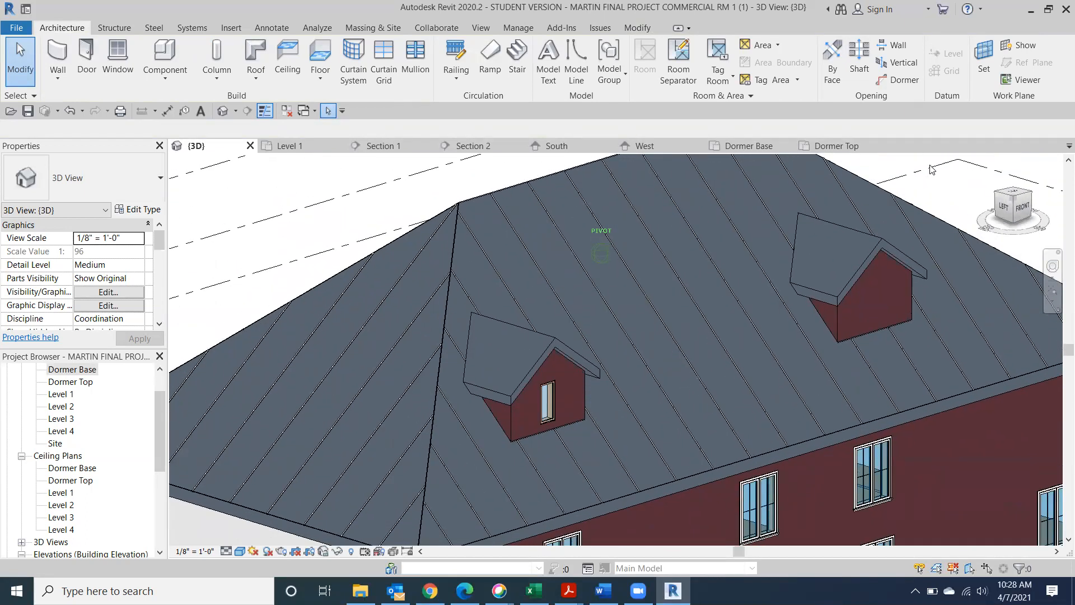
# Inspect the lower basic roof's type properties and close them unchanged
pyautogui.click(357, 290)
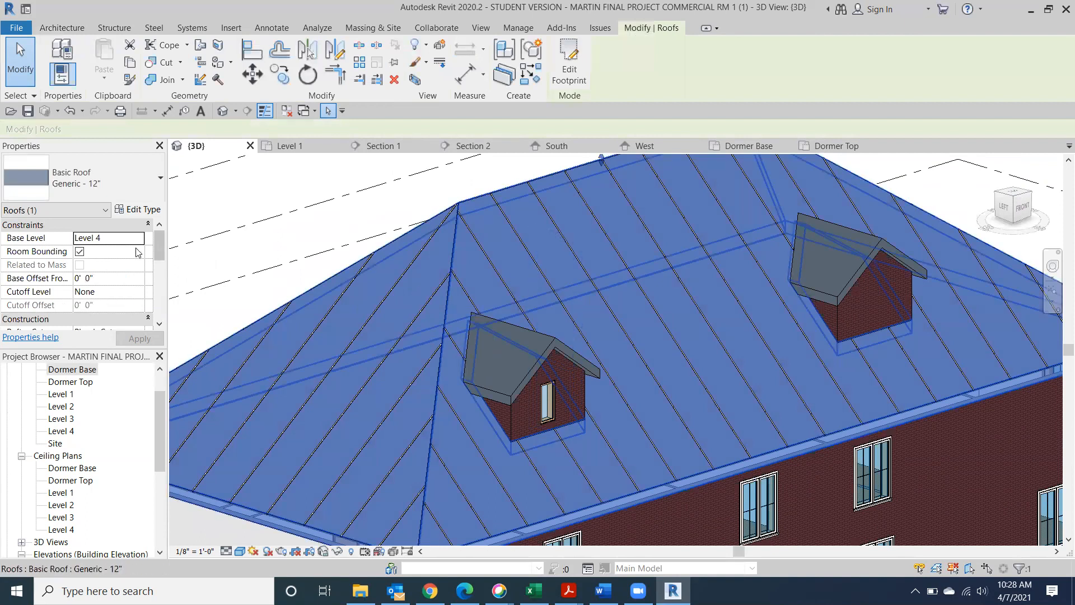
pyautogui.click(147, 213)
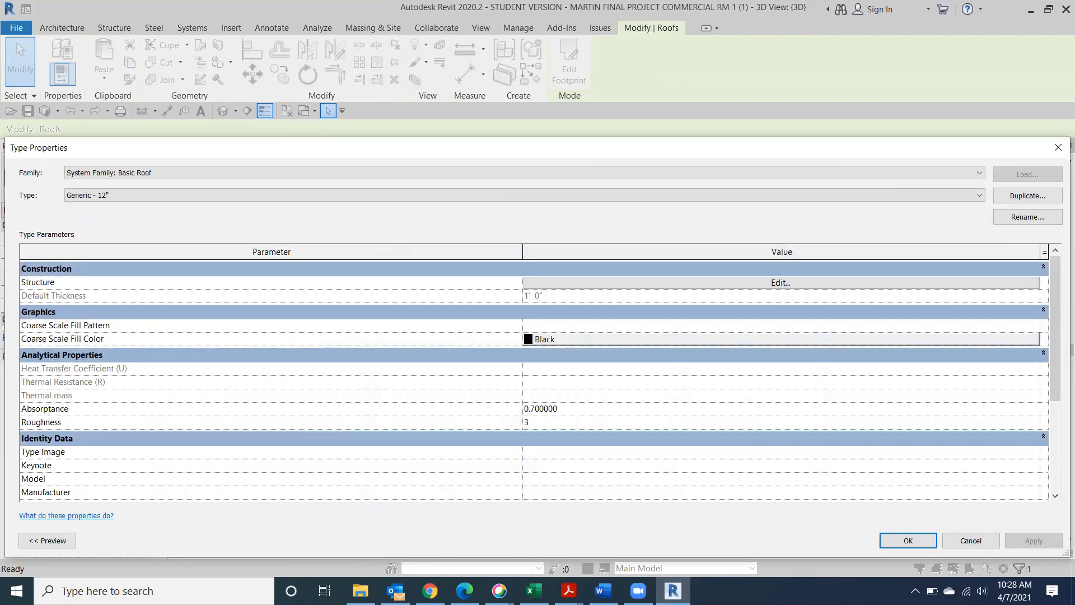
pyautogui.click(916, 540)
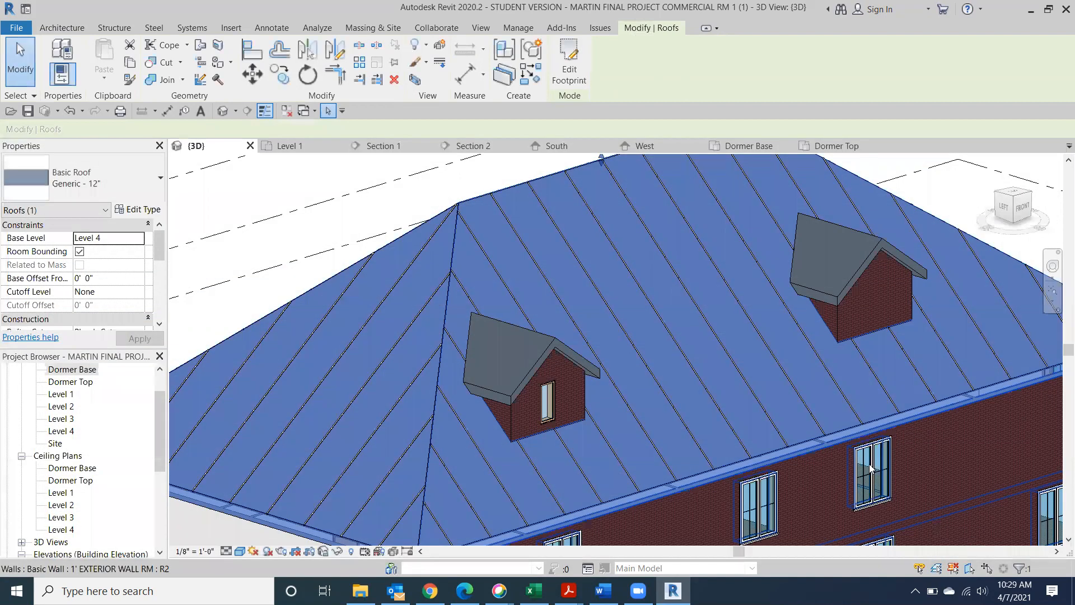
pyautogui.click(252, 261)
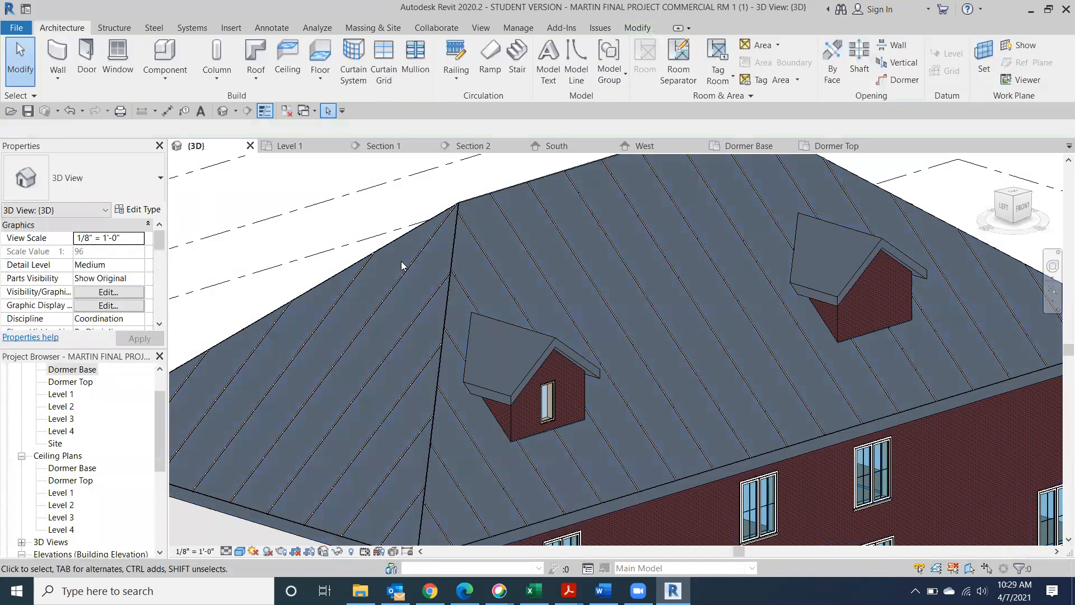
# Select the metal roof and open its Edit Type properties
pyautogui.click(450, 246)
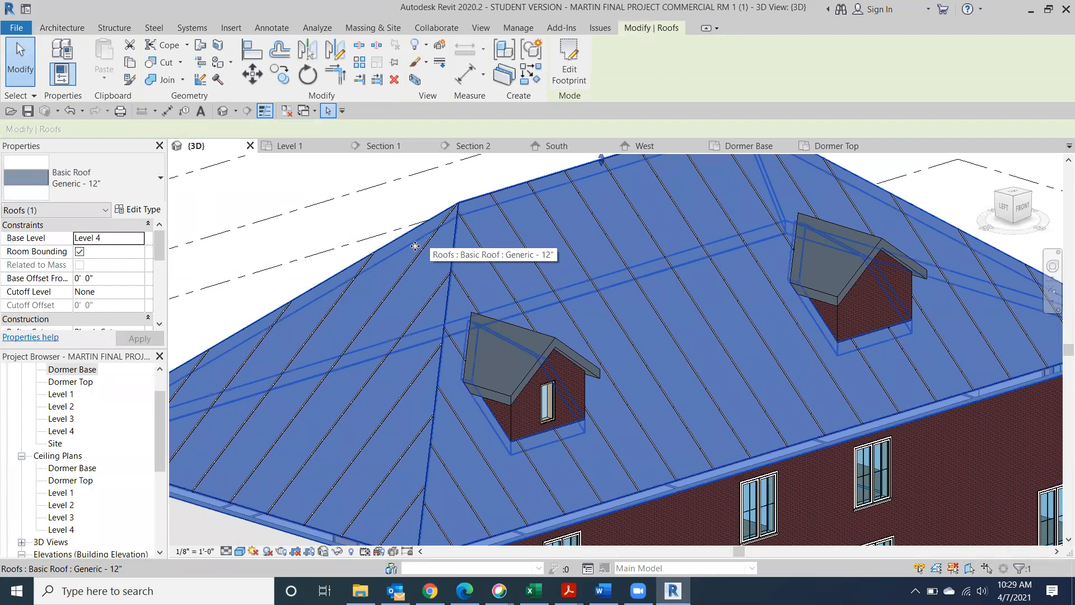
pyautogui.click(270, 242)
pyautogui.moveTo(249, 440); pyautogui.dragTo(365, 316, button='middle')
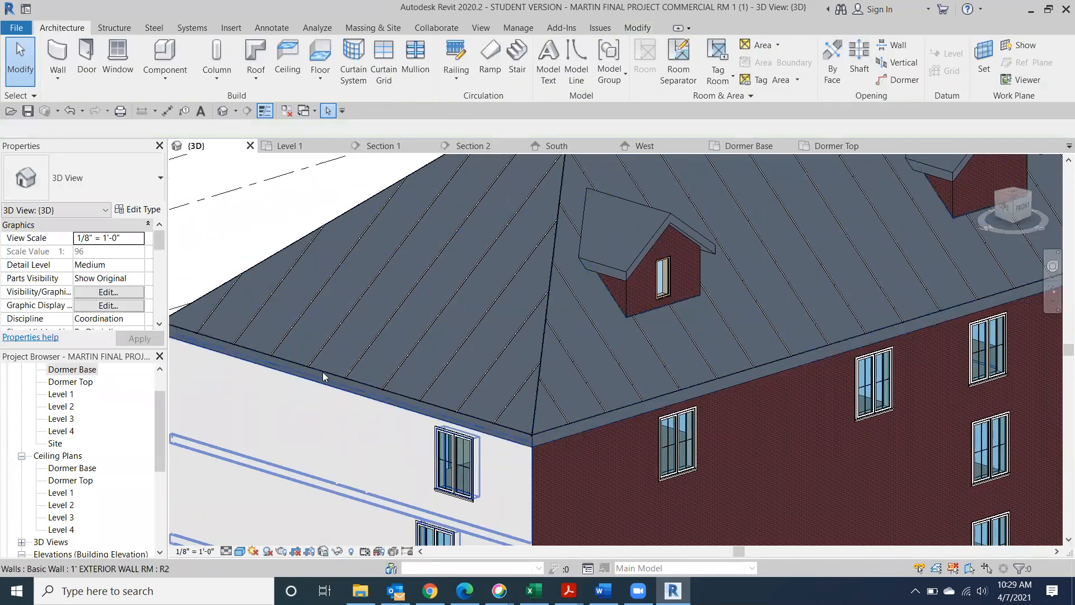
pyautogui.click(328, 367)
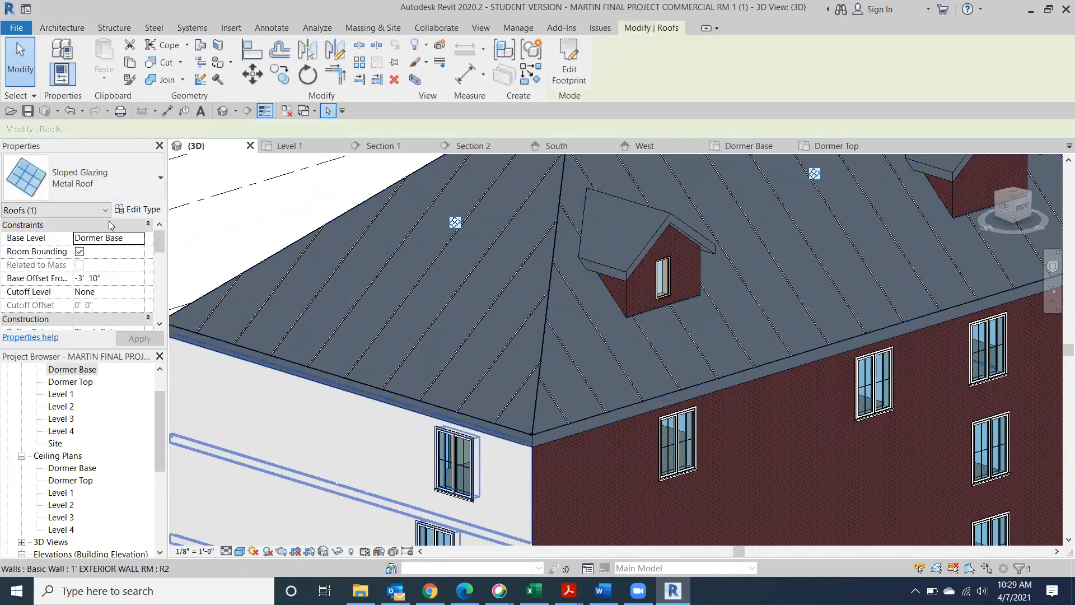
pyautogui.click(143, 212)
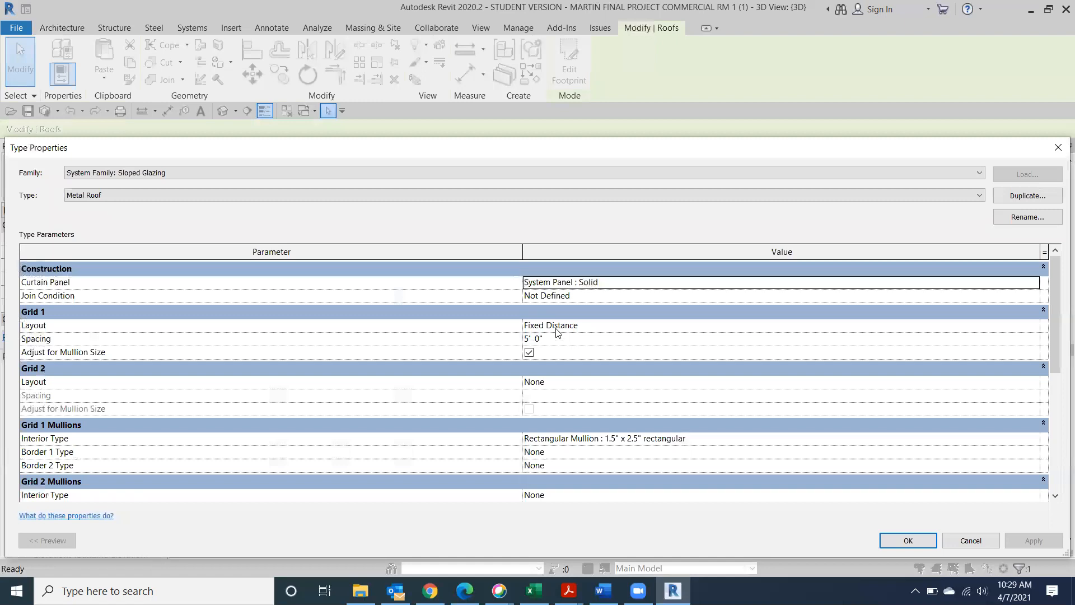
# Change the Grid 1 spacing to 3' 0", apply it, and zoom in on the dormers from FRONT
pyautogui.click(550, 338)
pyautogui.moveTo(549, 339); pyautogui.dragTo(494, 339)
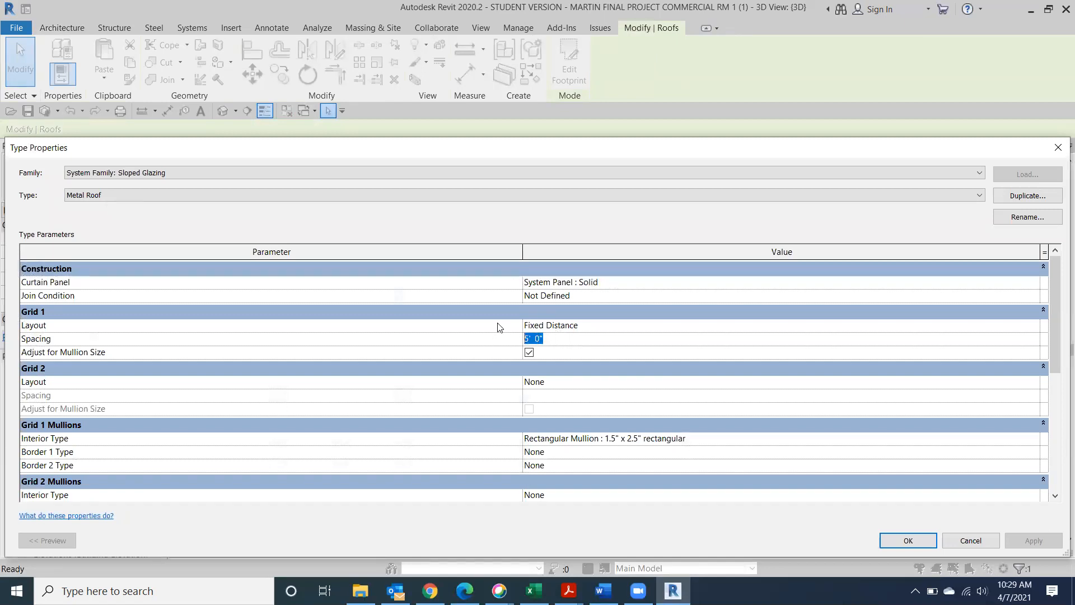
pyautogui.write('3')
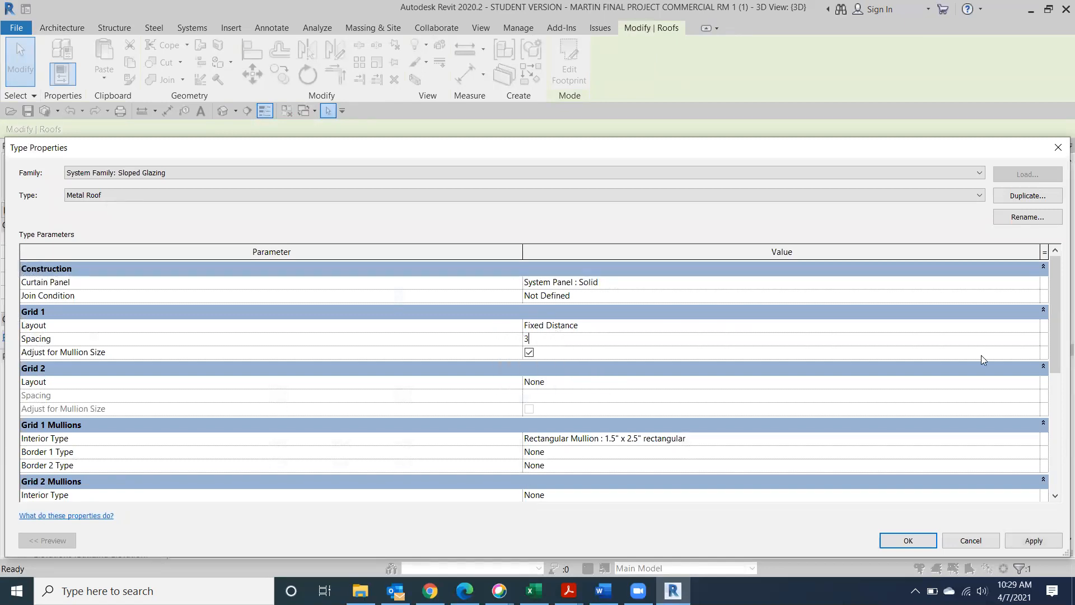
pyautogui.click(1042, 542)
pyautogui.click(921, 539)
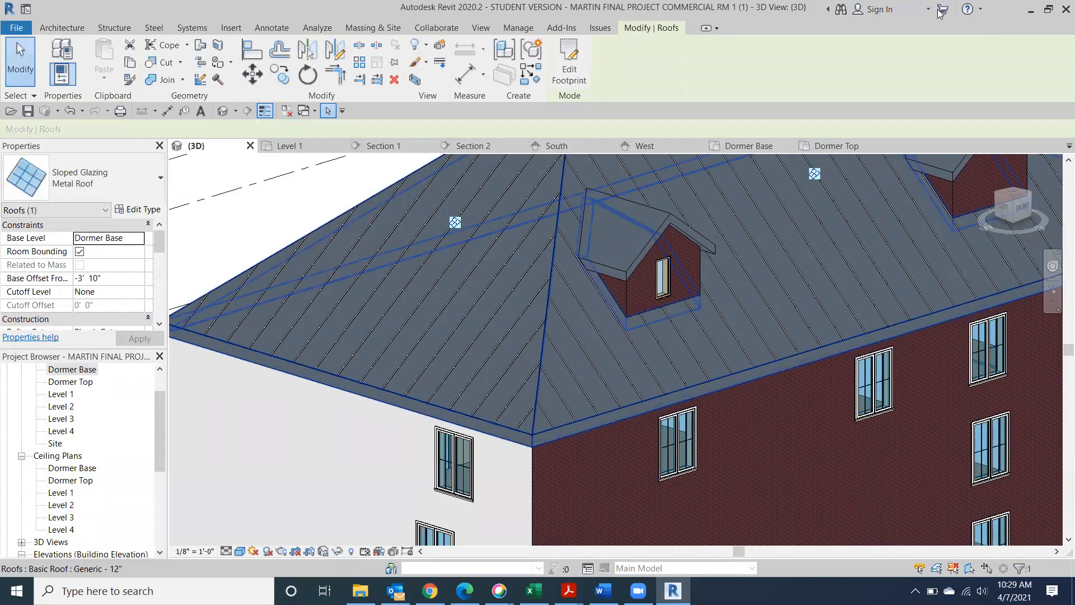
pyautogui.moveTo(1015, 207); pyautogui.dragTo(876, 226)
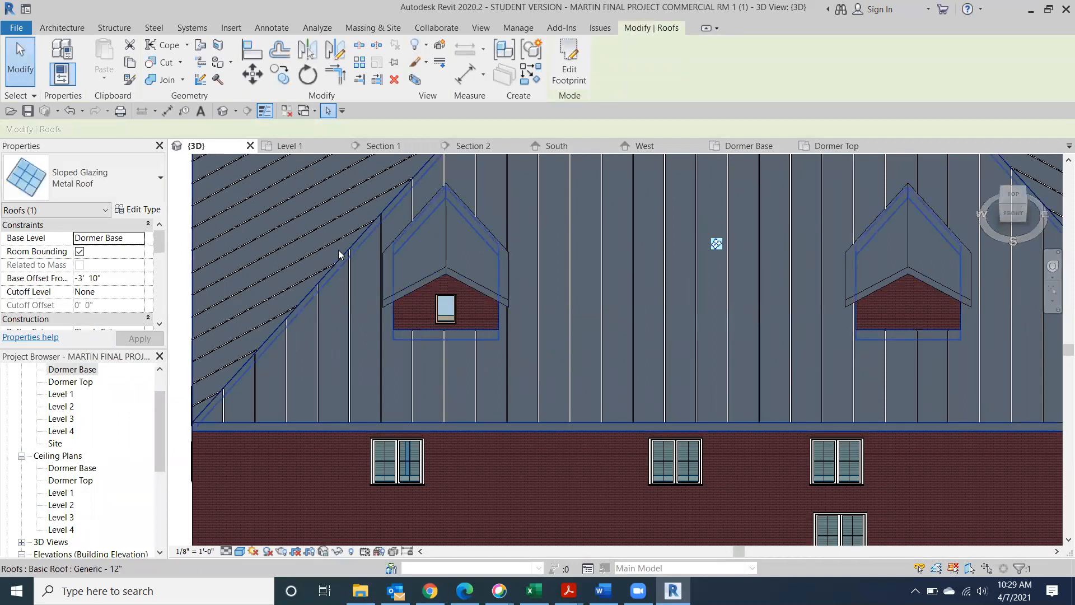
pyautogui.scroll(-3, 902, 246)
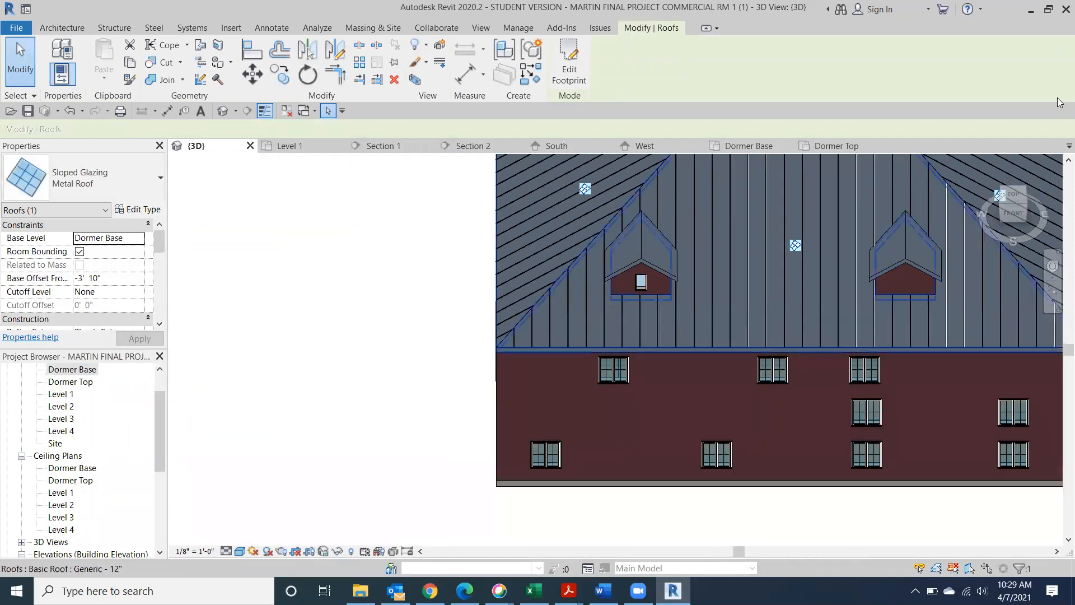
pyautogui.click(1009, 221)
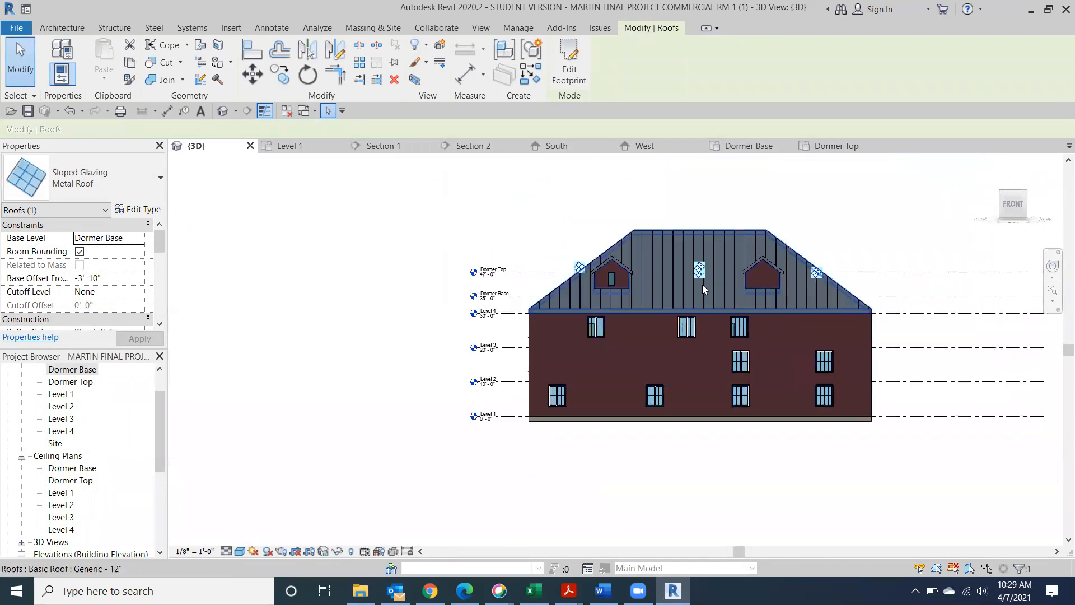
pyautogui.scroll(4, 461, 431)
pyautogui.scroll(5, 516, 368)
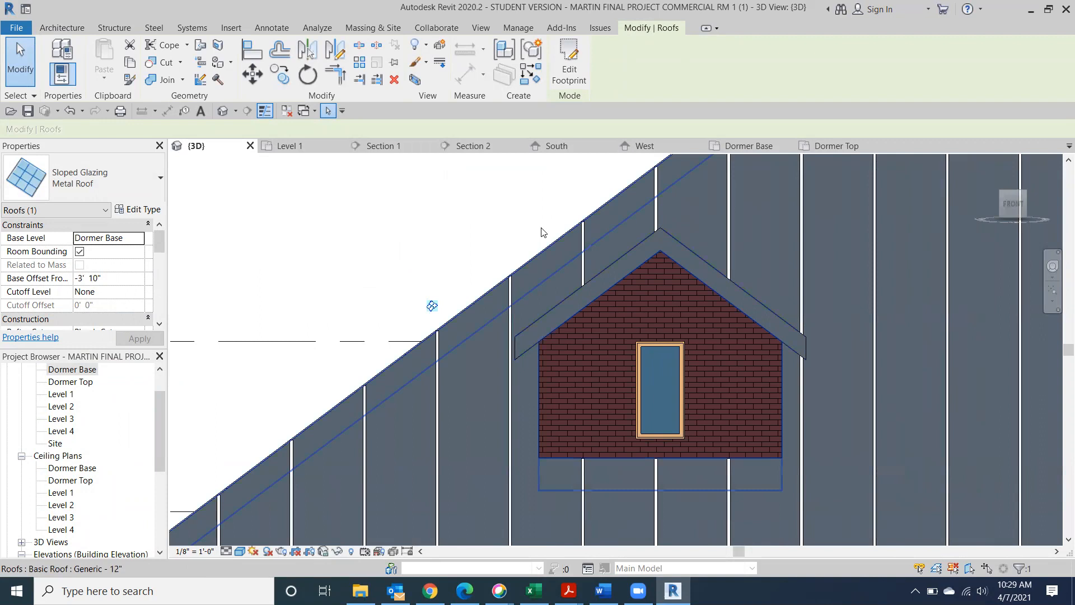
# Copy the dormer's gable roof from its ridge to a position 1'6" above it
pyautogui.click(479, 239)
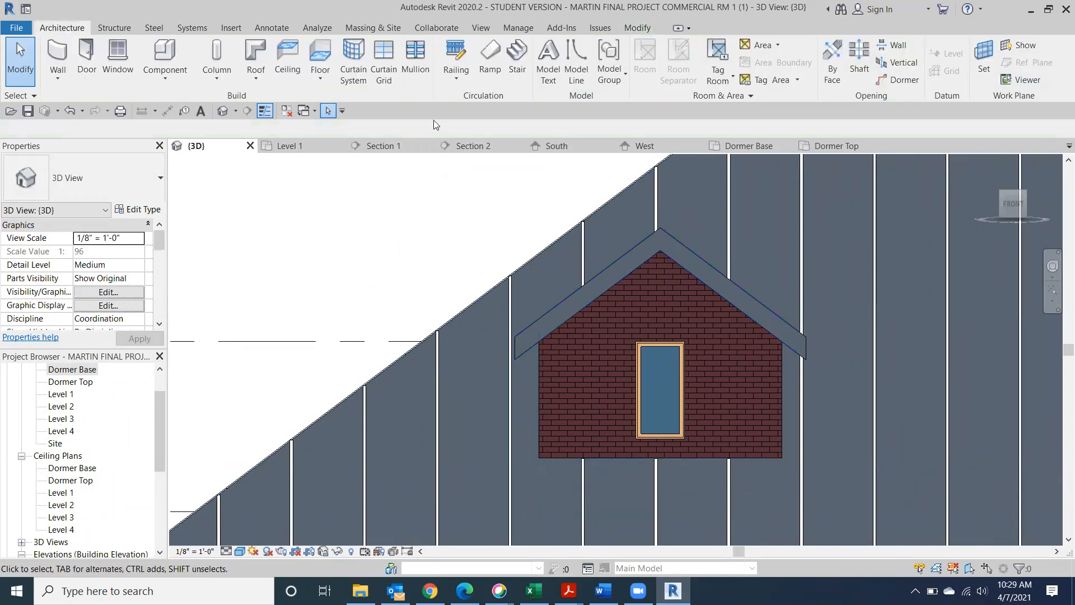
pyautogui.click(699, 253)
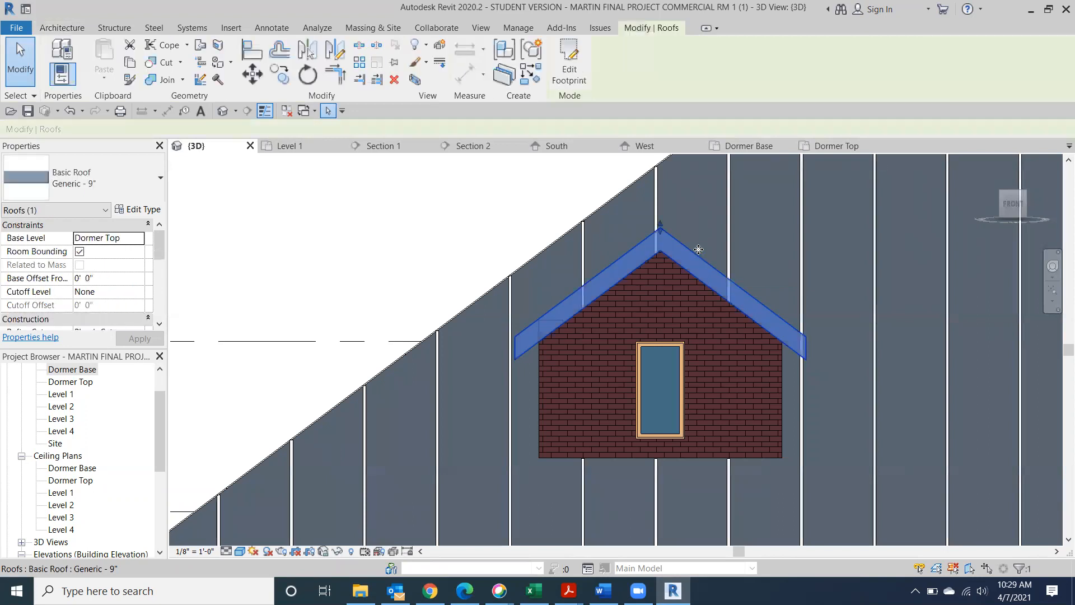
pyautogui.click(283, 75)
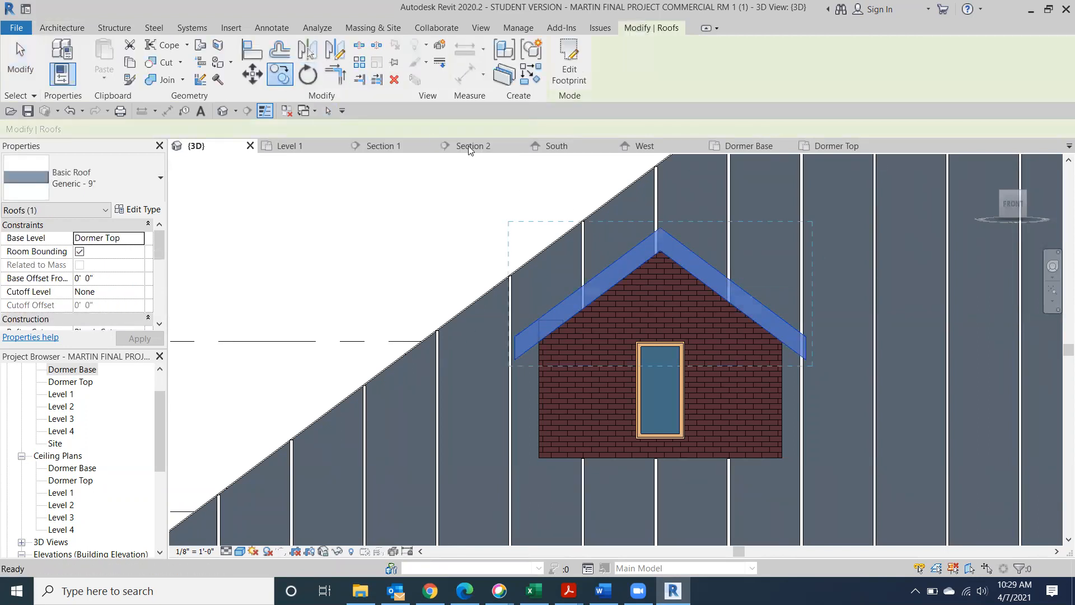
pyautogui.click(660, 227)
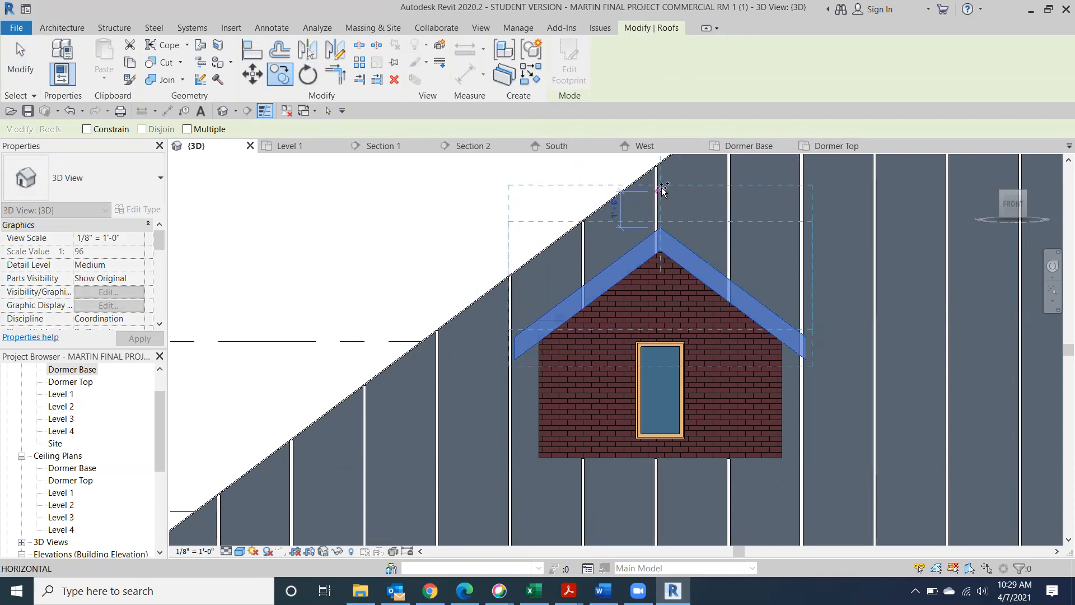
pyautogui.click(661, 194)
pyautogui.press('Escape')
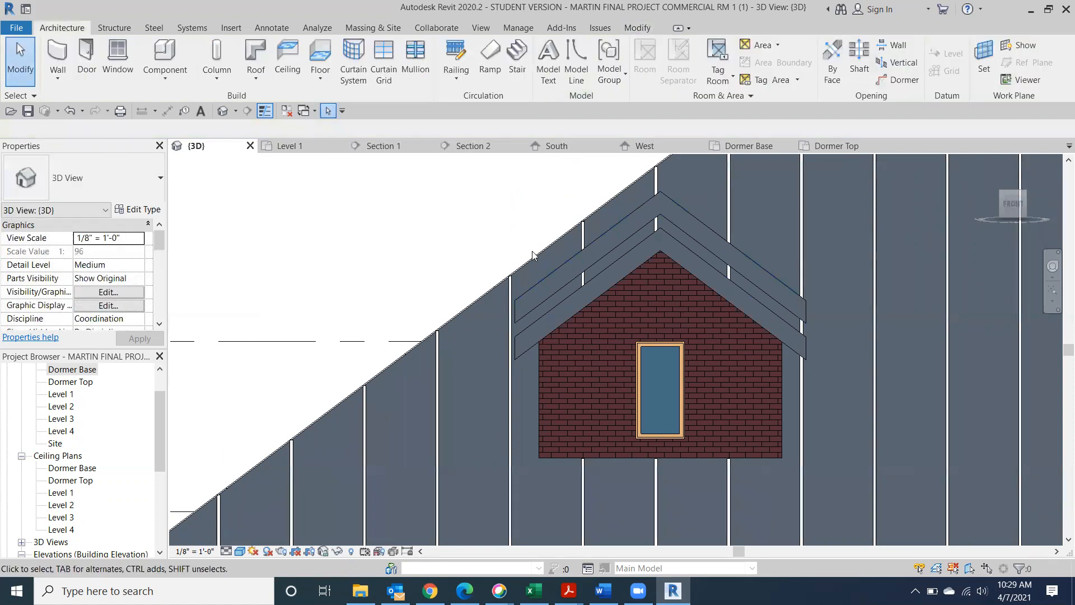
# Change the copied roof's type to Sloped Glazing : Metal Roof
pyautogui.click(622, 223)
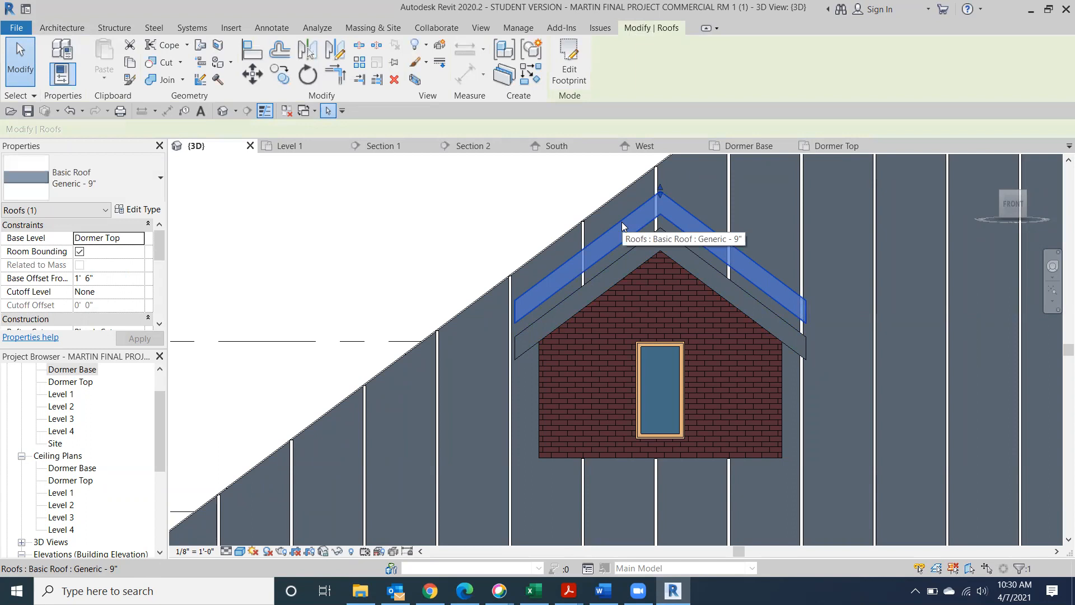
pyautogui.click(152, 187)
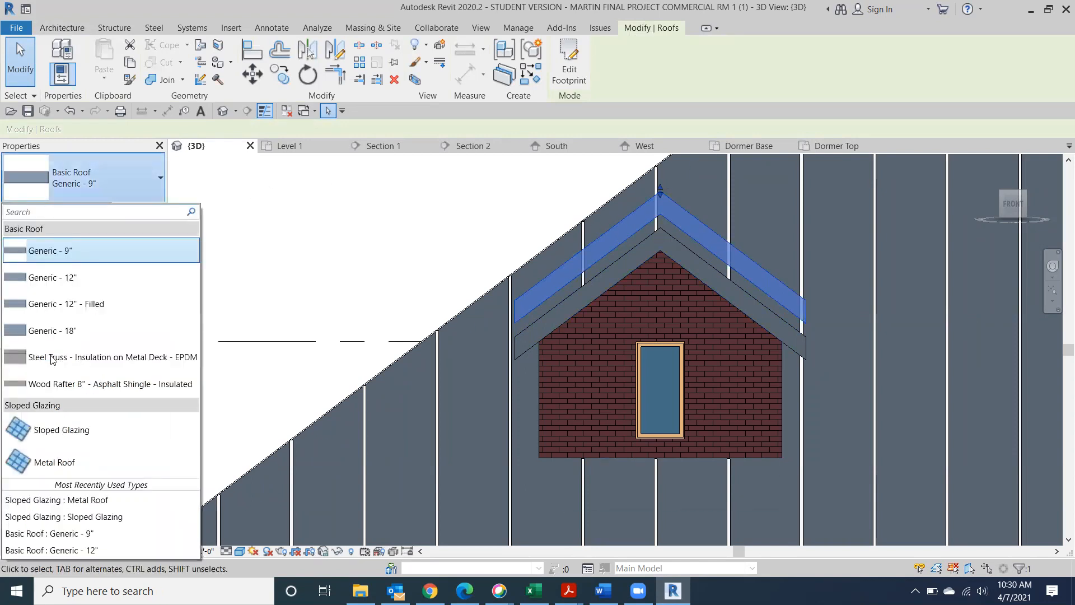
pyautogui.click(53, 473)
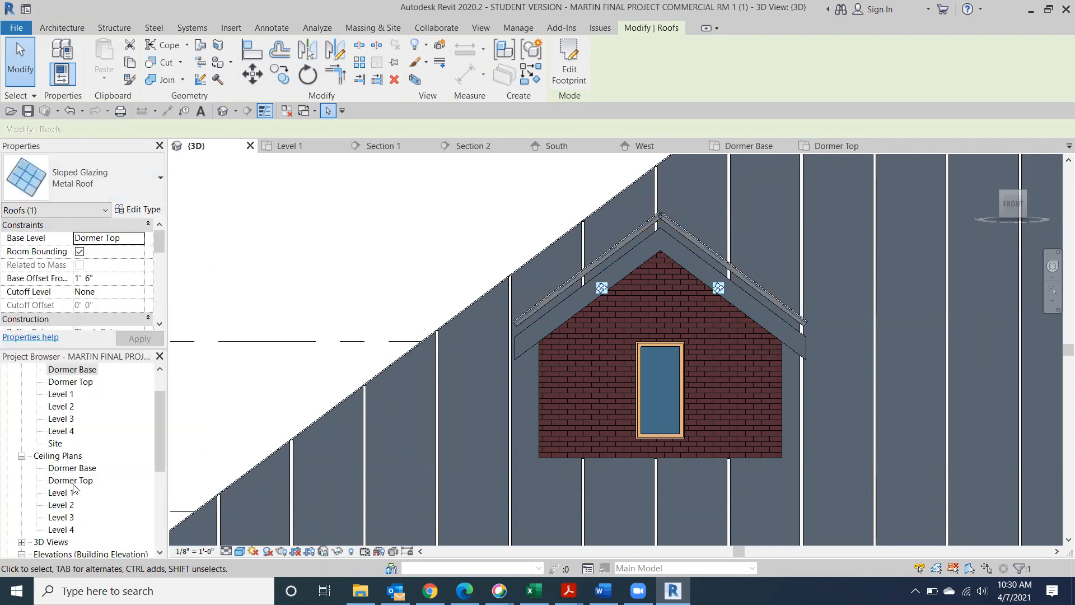
pyautogui.moveTo(1013, 202); pyautogui.dragTo(182, 245)
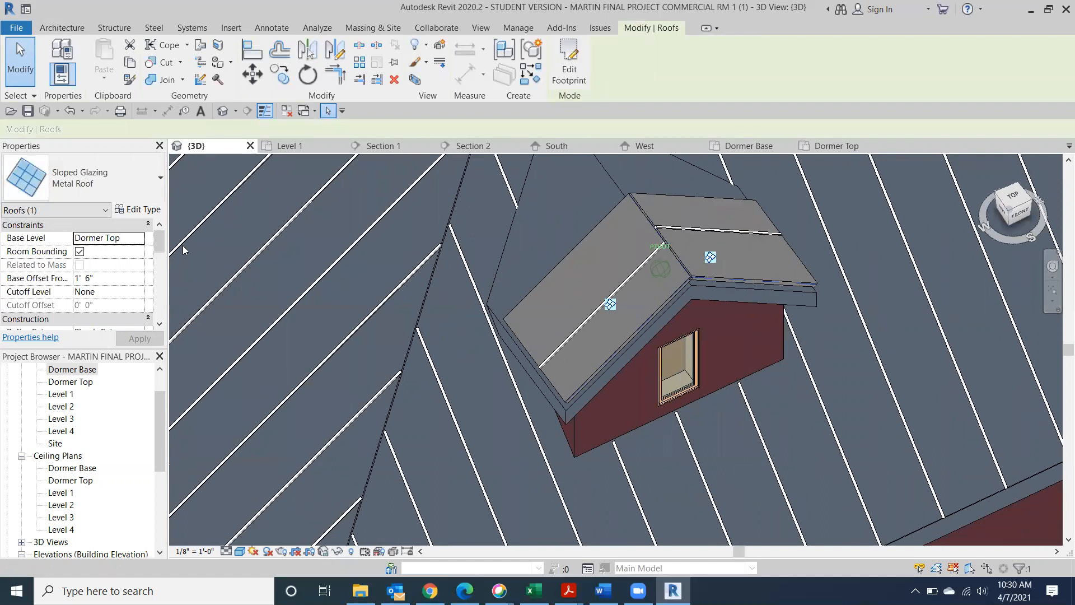
pyautogui.moveTo(572, 322); pyautogui.dragTo(669, 419, button='middle')
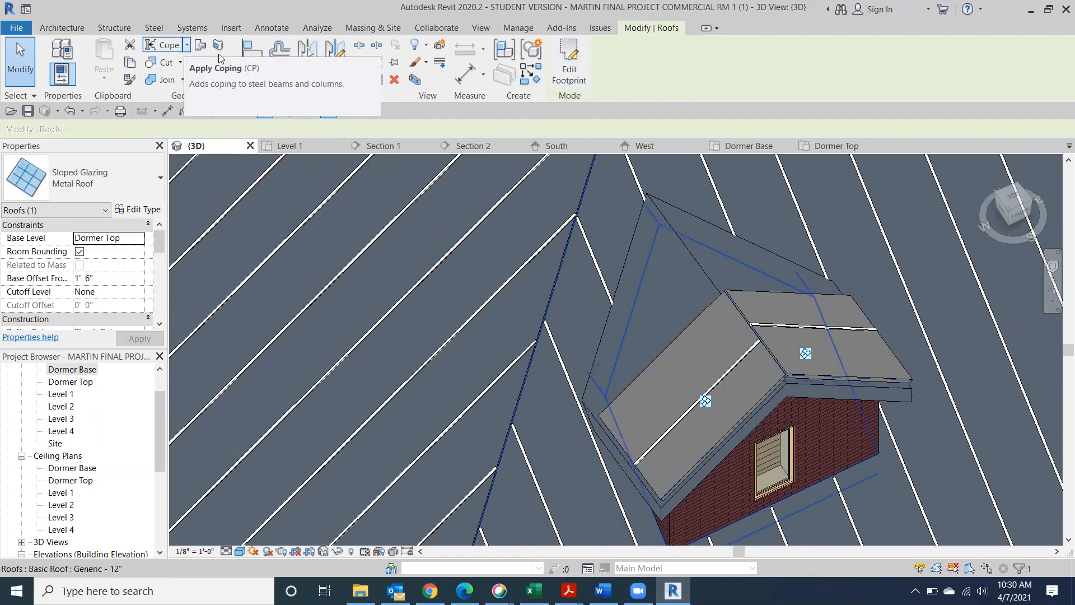
pyautogui.click(201, 47)
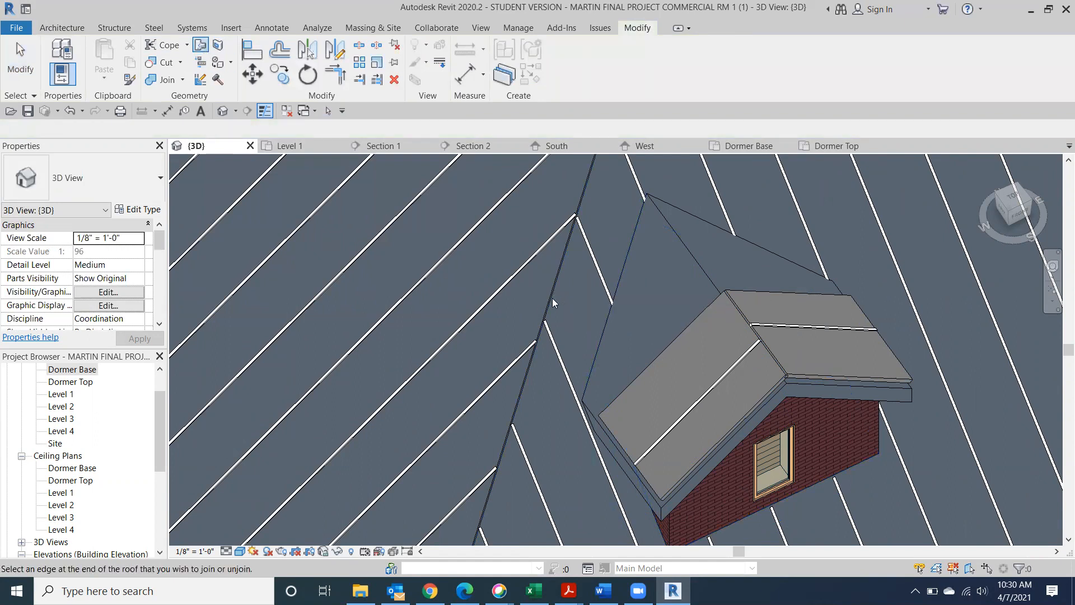
pyautogui.click(614, 312)
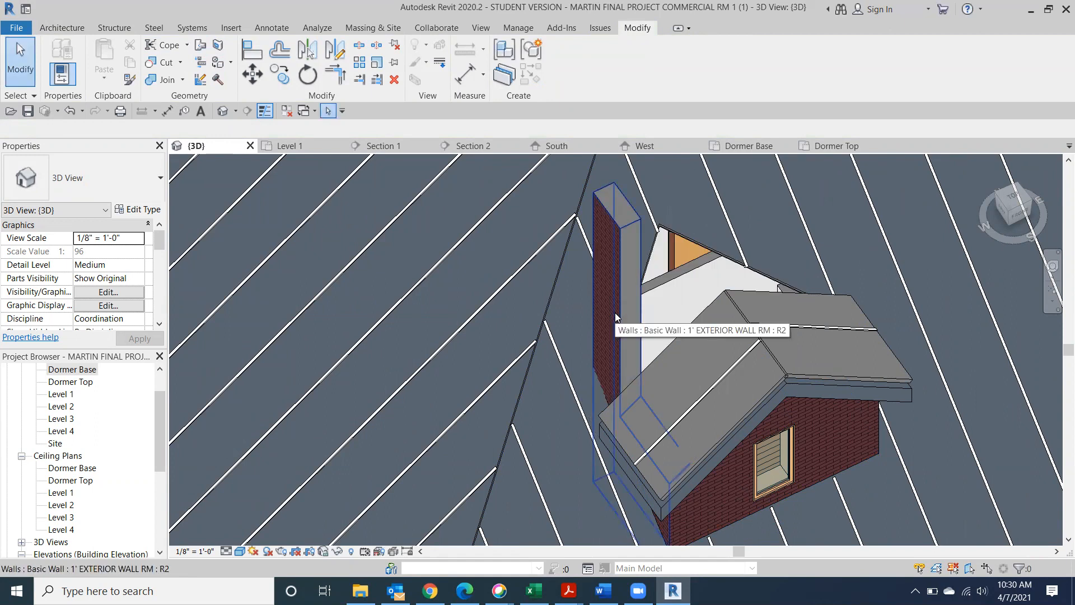
pyautogui.click(70, 110)
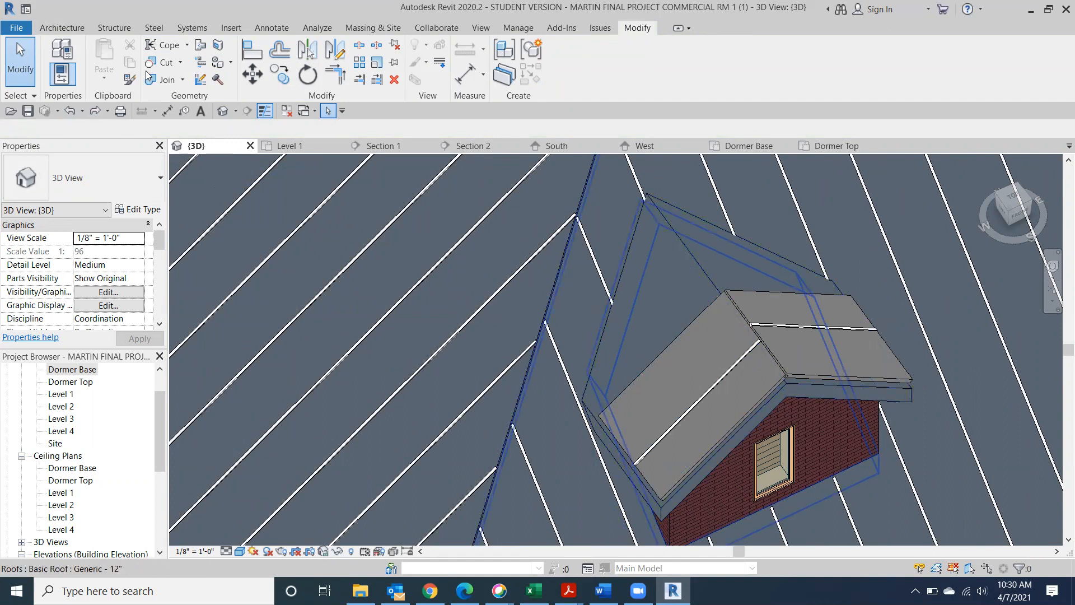
pyautogui.click(200, 45)
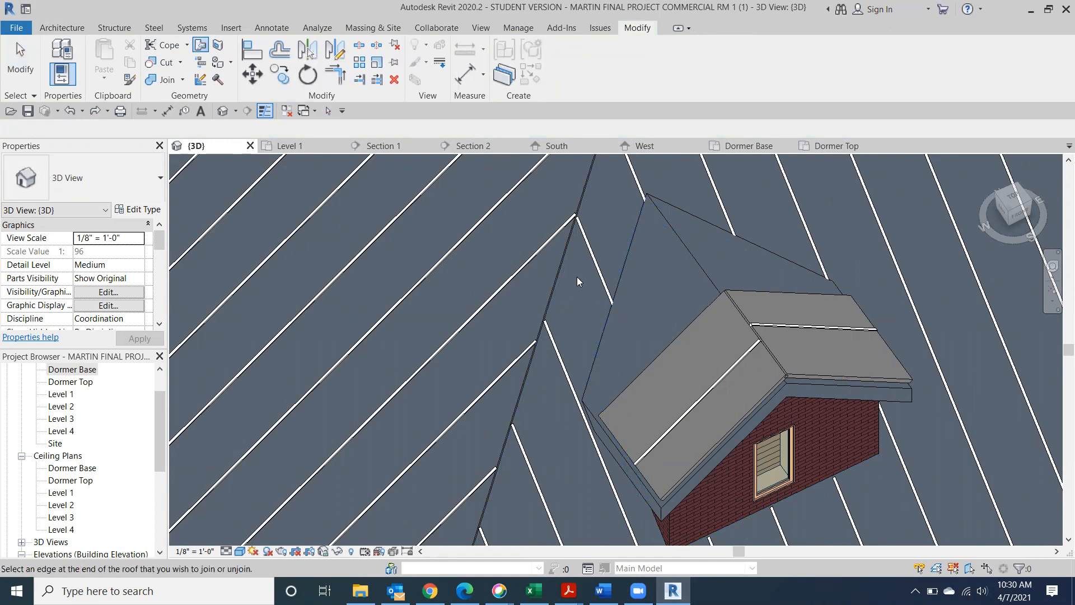
pyautogui.scroll(-5, 562, 265)
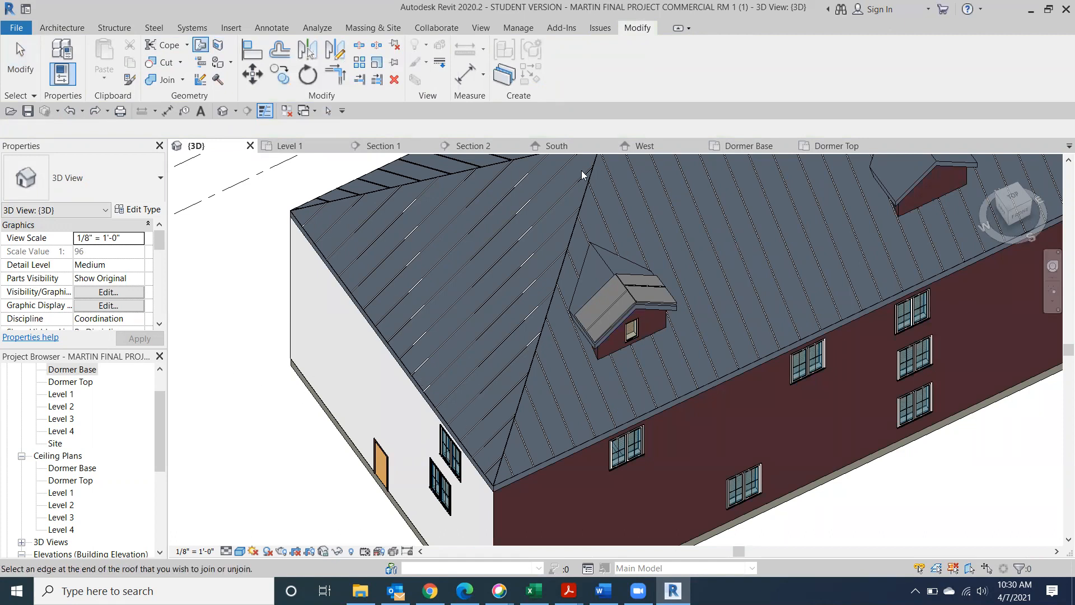
pyautogui.click(20, 61)
pyautogui.scroll(3, 525, 322)
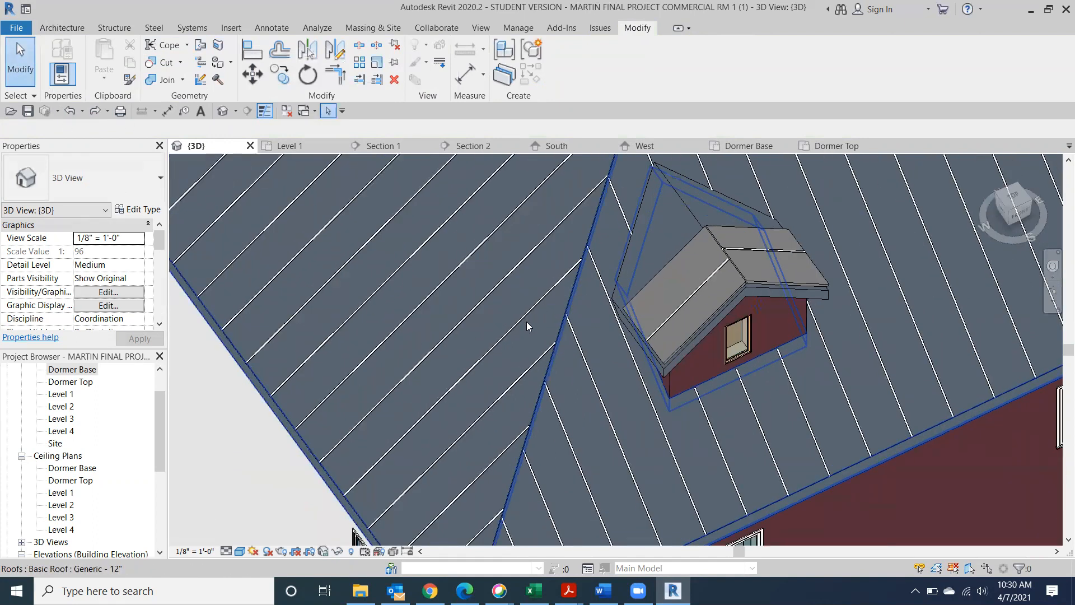
pyautogui.click(338, 473)
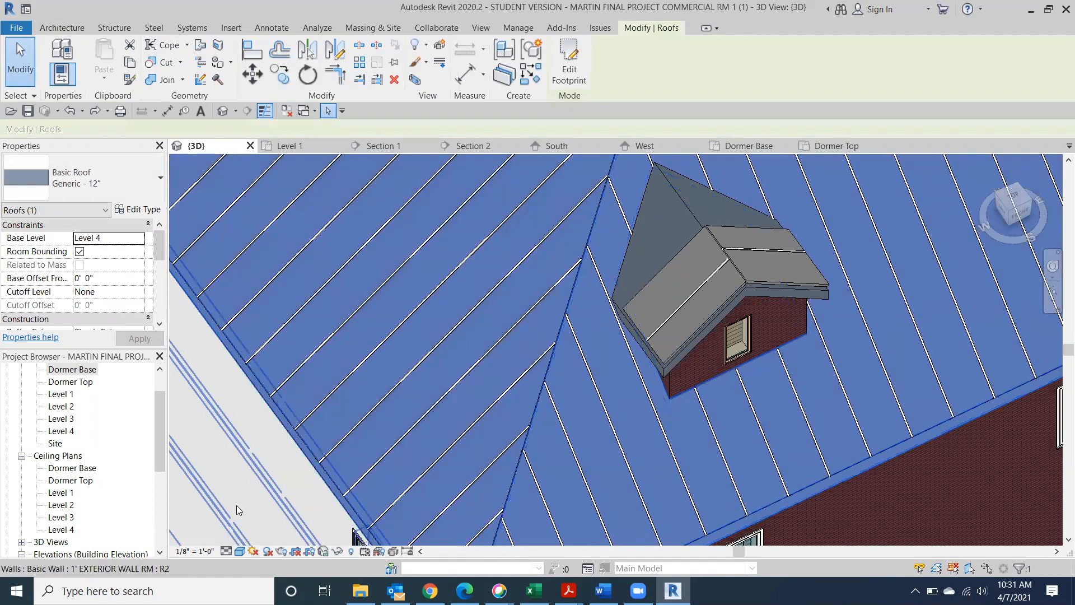
pyautogui.scroll(-2, 192, 421)
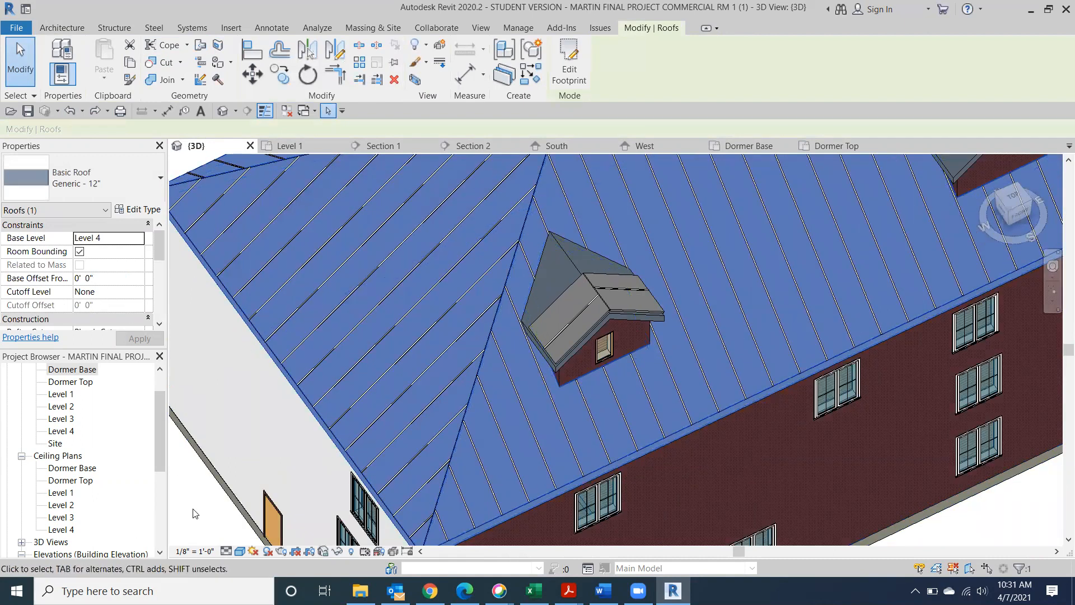
pyautogui.press('Escape')
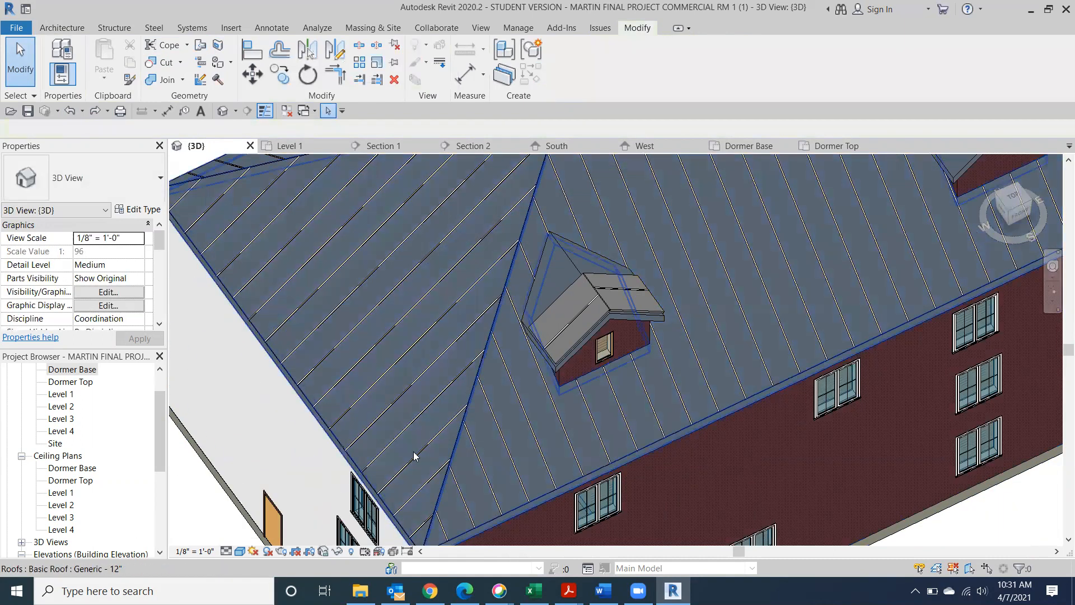
pyautogui.click(448, 474)
pyautogui.press('Escape')
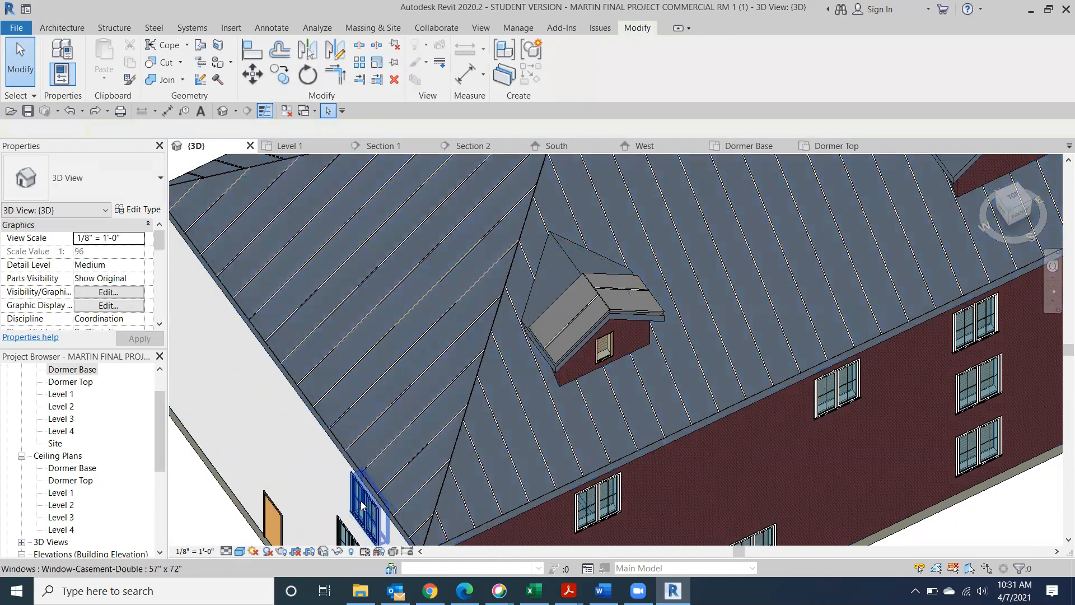
pyautogui.scroll(6, 500, 498)
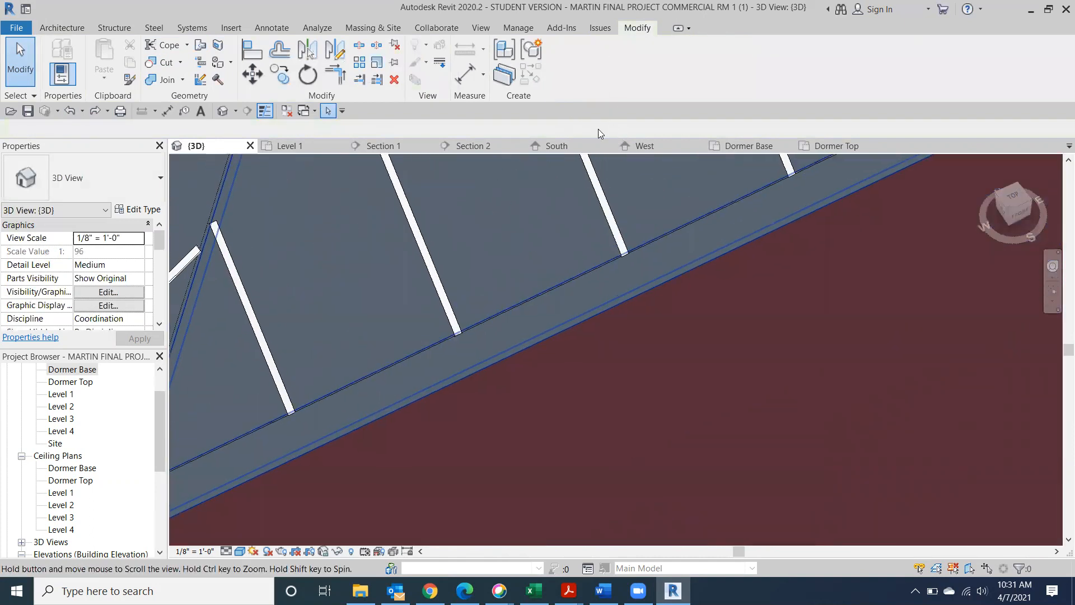
pyautogui.scroll(-2, 376, 317)
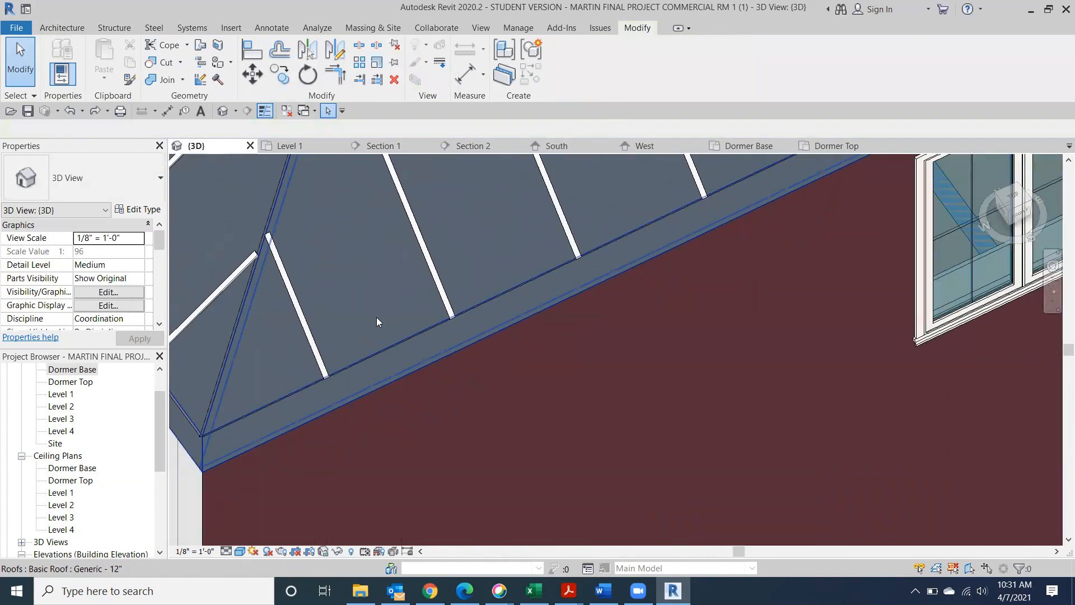
pyautogui.click(325, 380)
pyautogui.scroll(-2, 298, 395)
pyautogui.scroll(-1, 298, 396)
pyautogui.moveTo(346, 382); pyautogui.dragTo(542, 318, button='middle')
pyautogui.click(188, 501)
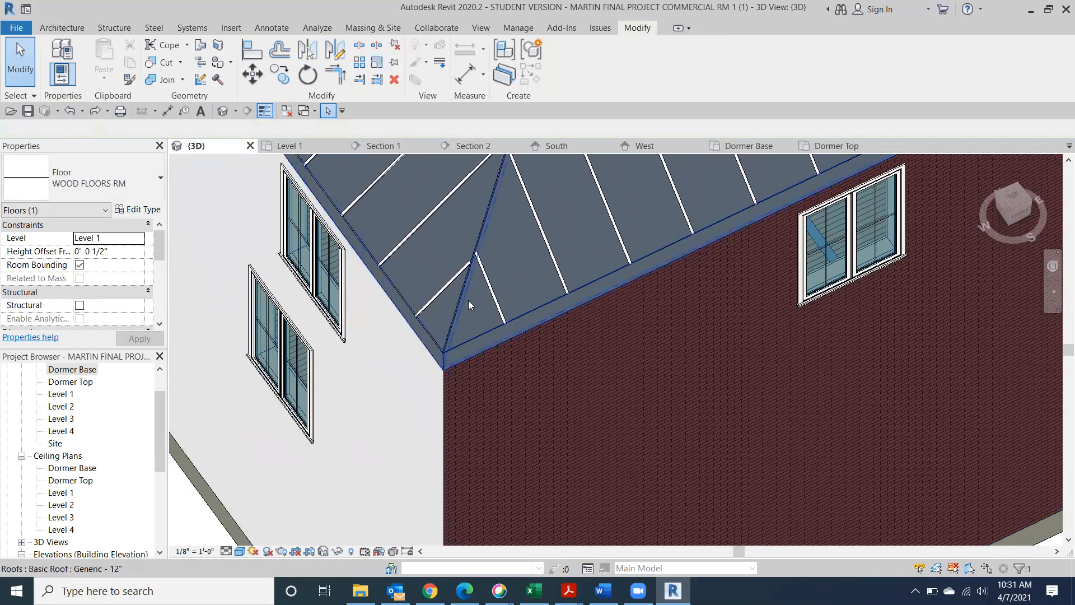
pyautogui.click(432, 363)
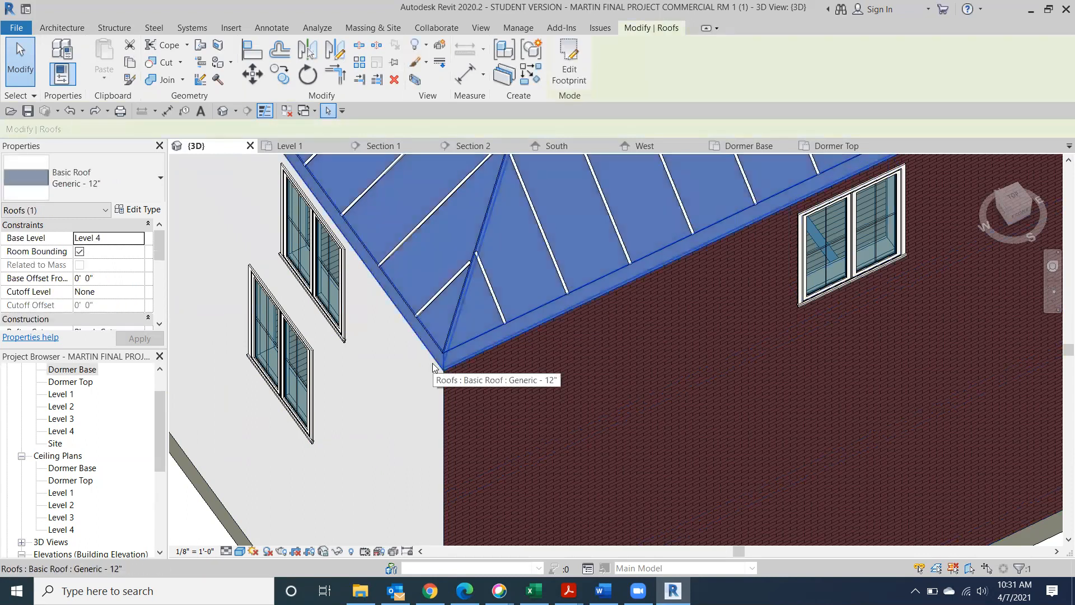
# Temporarily hide the main hip roof, then nudge the Metal Roof glazing beneath it
pyautogui.click(339, 551)
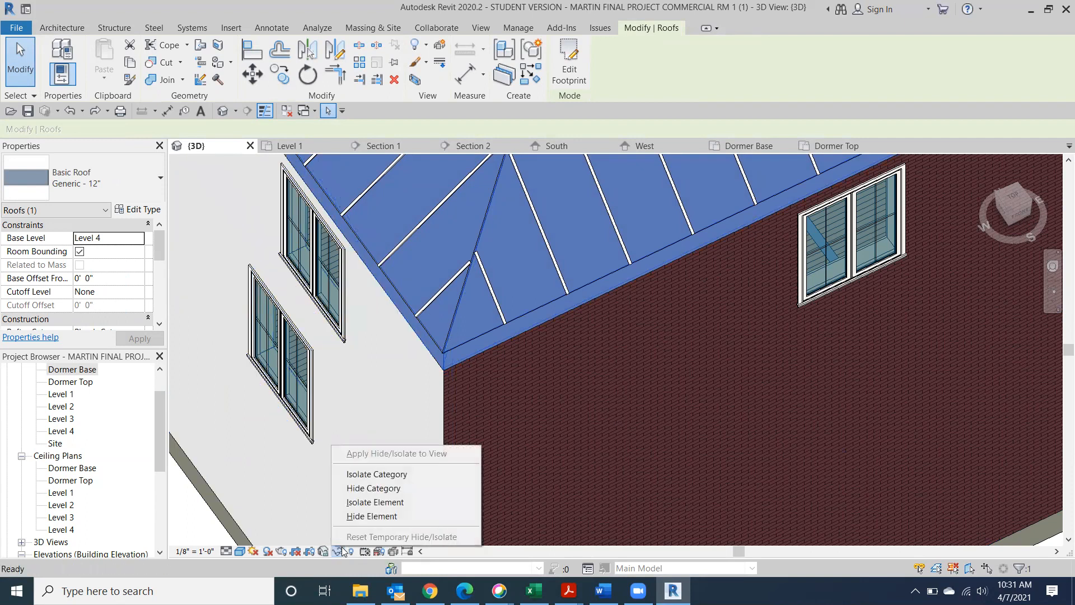
pyautogui.click(389, 515)
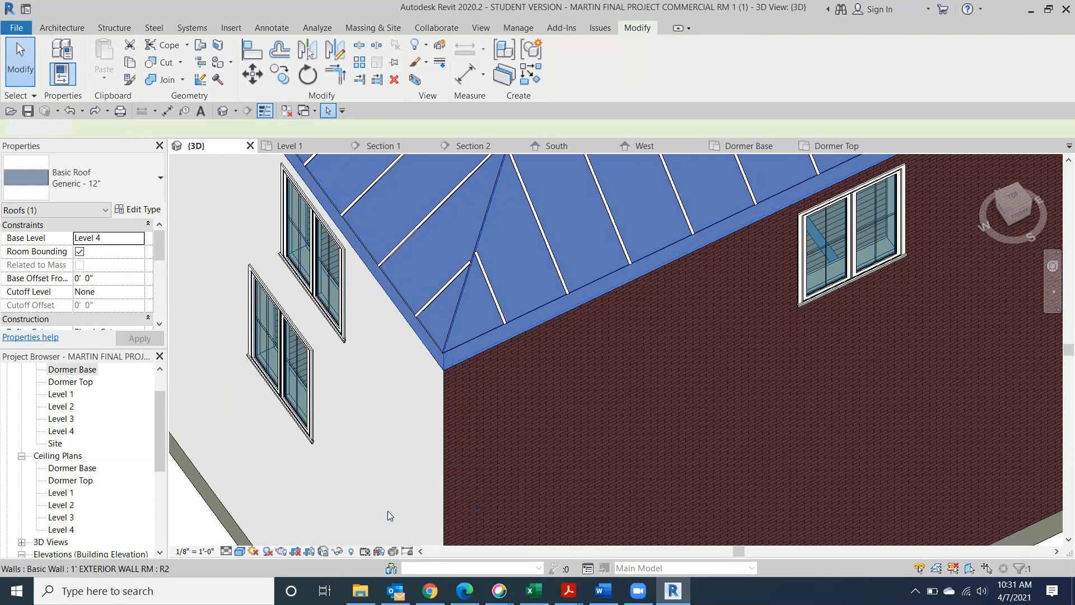
pyautogui.click(460, 311)
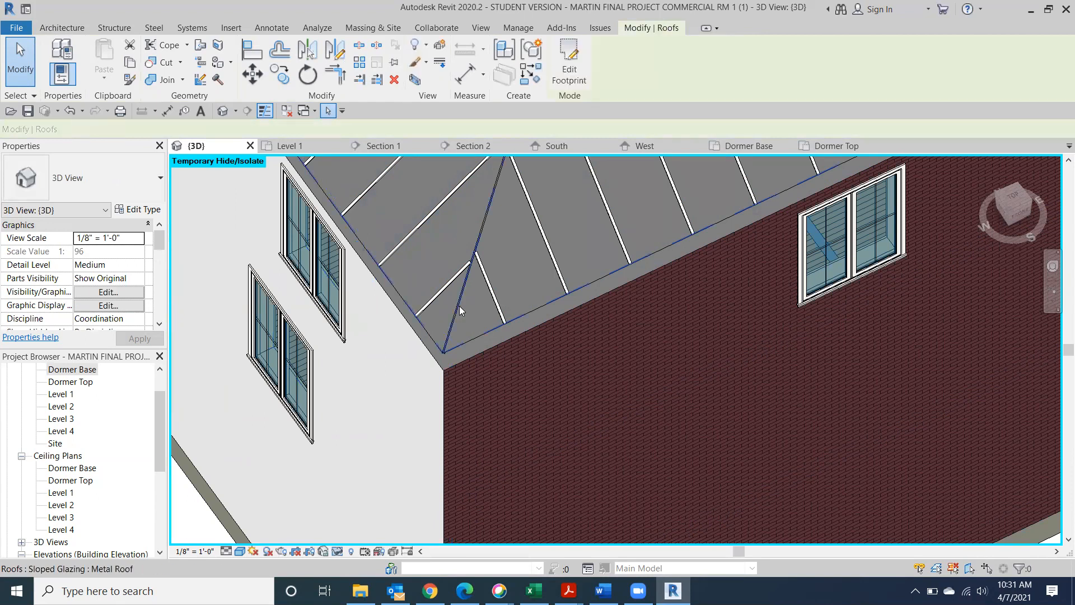
pyautogui.press('Up')
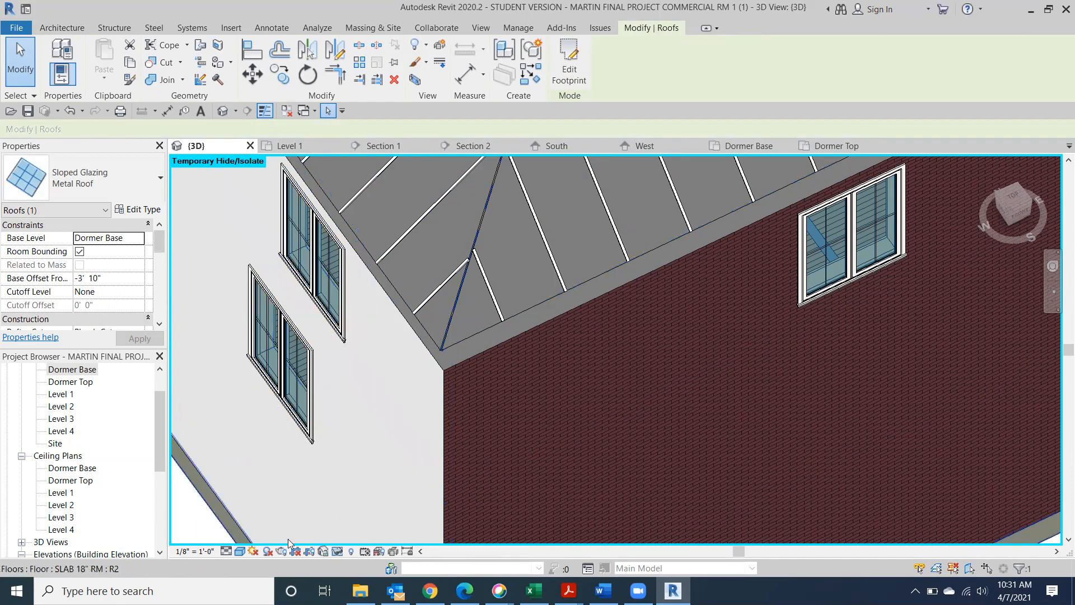
# Reset Temporary Hide/Isolate, check the FRONT view, and undo three steps back to the close-up
pyautogui.click(338, 551)
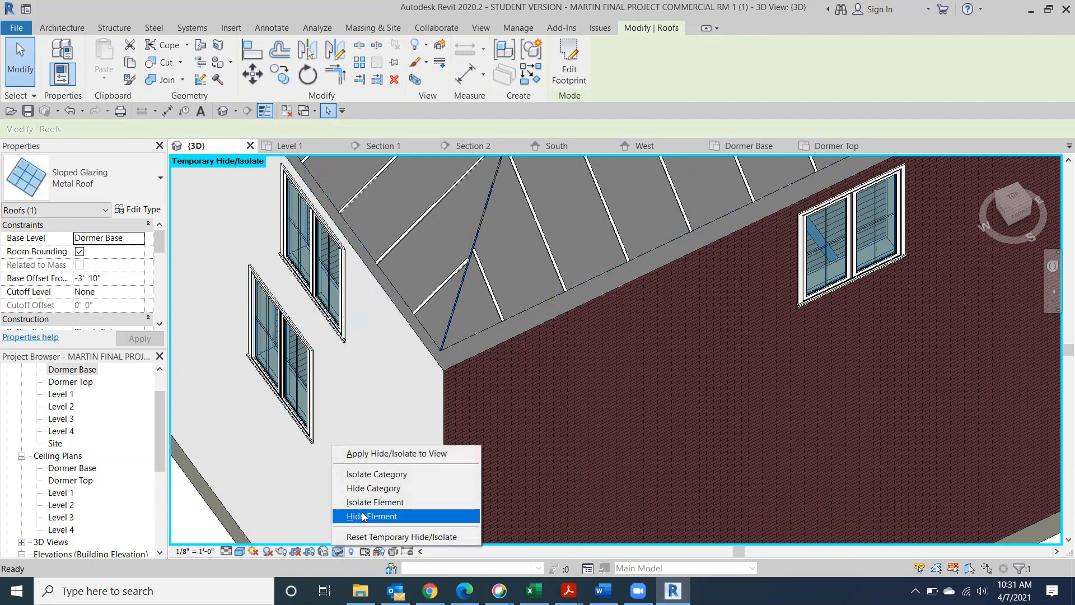
pyautogui.click(366, 535)
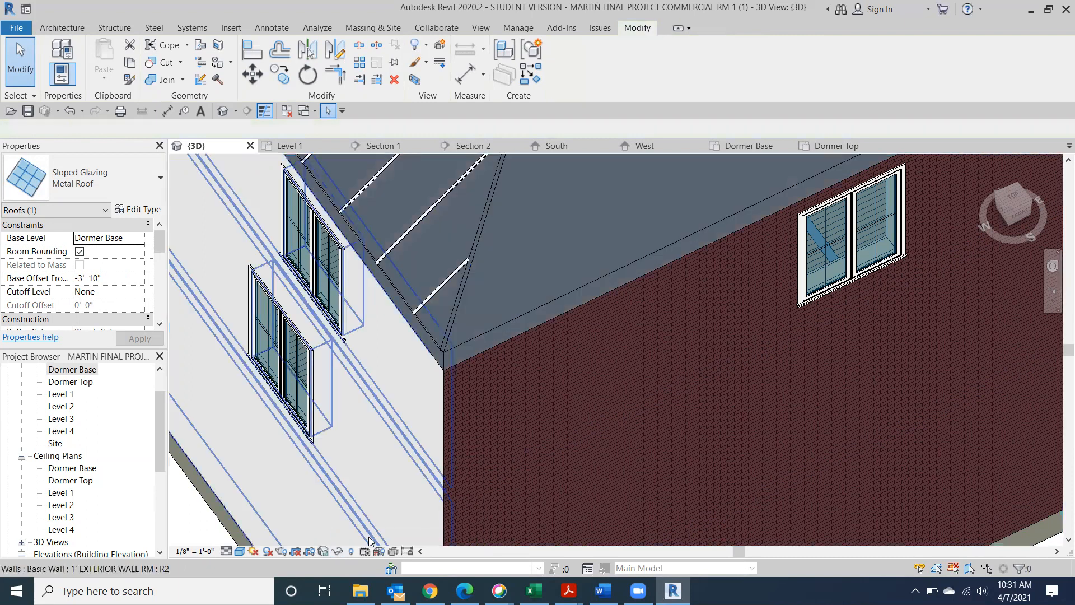
pyautogui.scroll(-5, 555, 420)
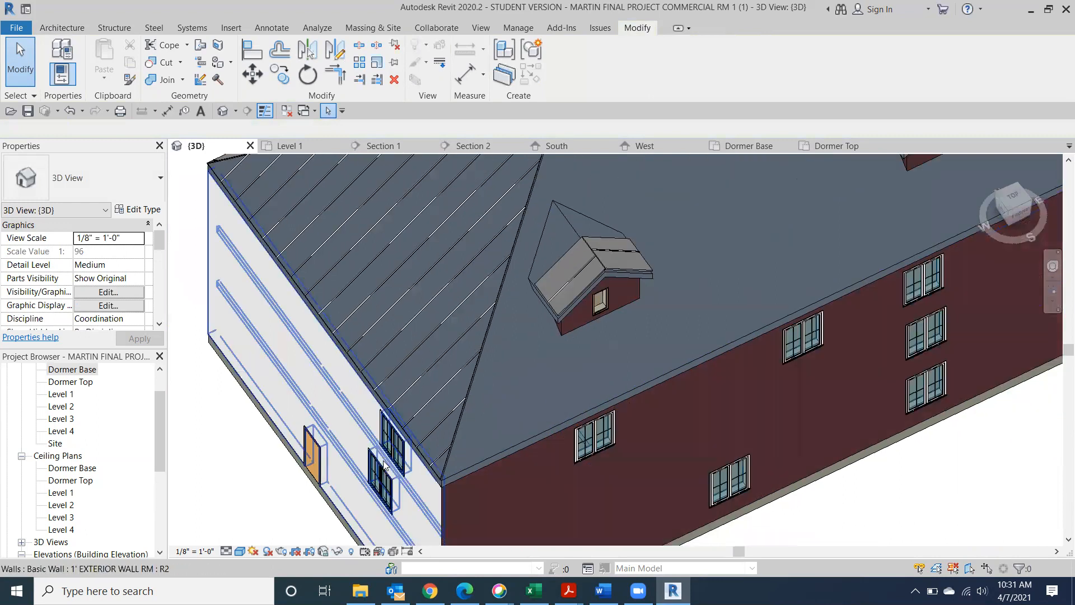
pyautogui.scroll(-2, 538, 445)
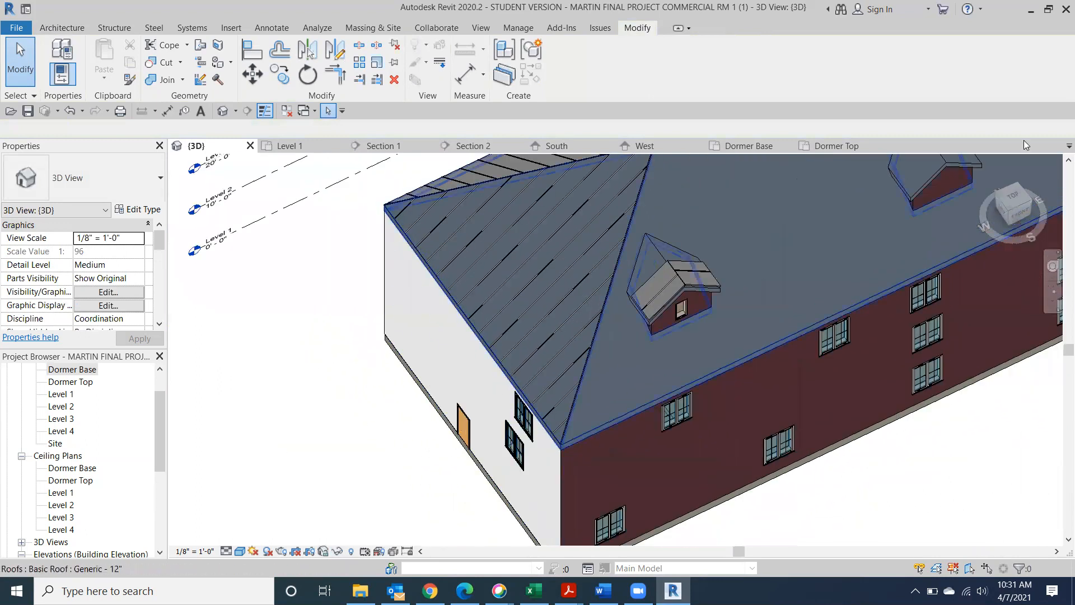
pyautogui.click(1028, 206)
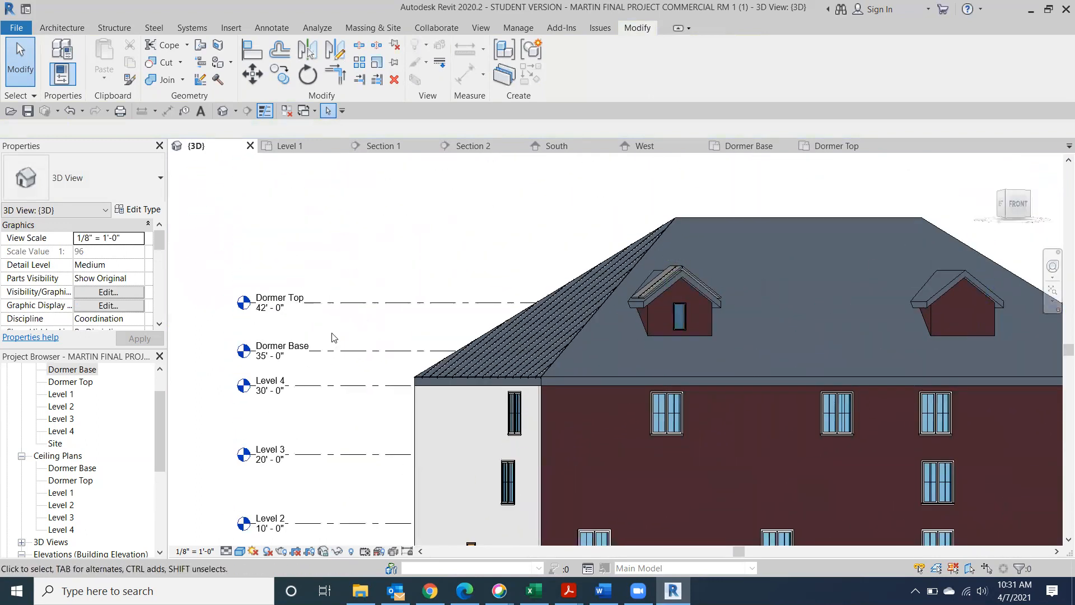
pyautogui.click(70, 109)
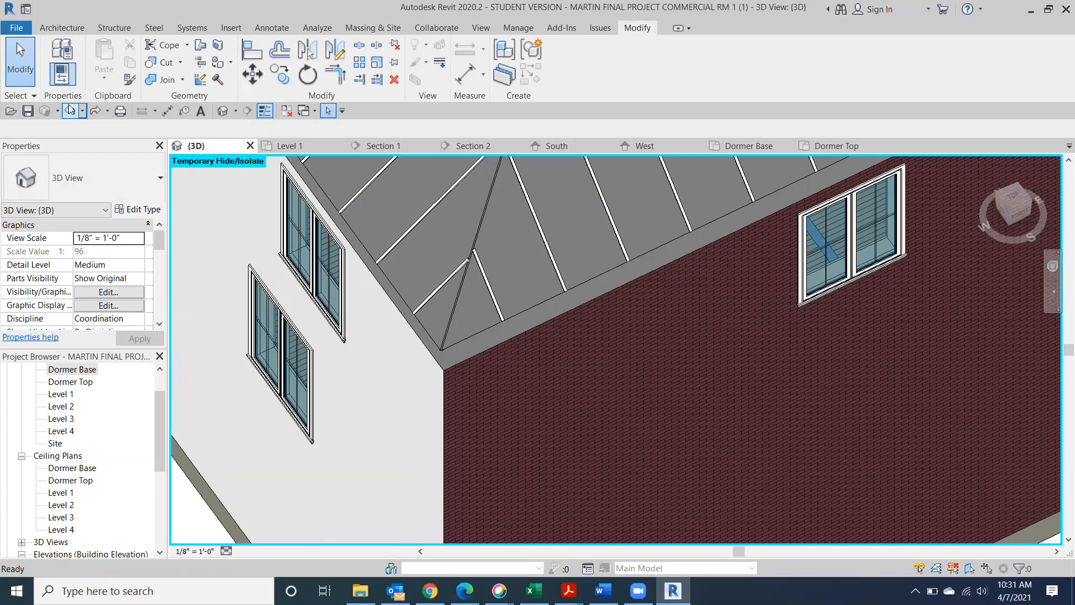
pyautogui.click(70, 109)
pyautogui.click(69, 110)
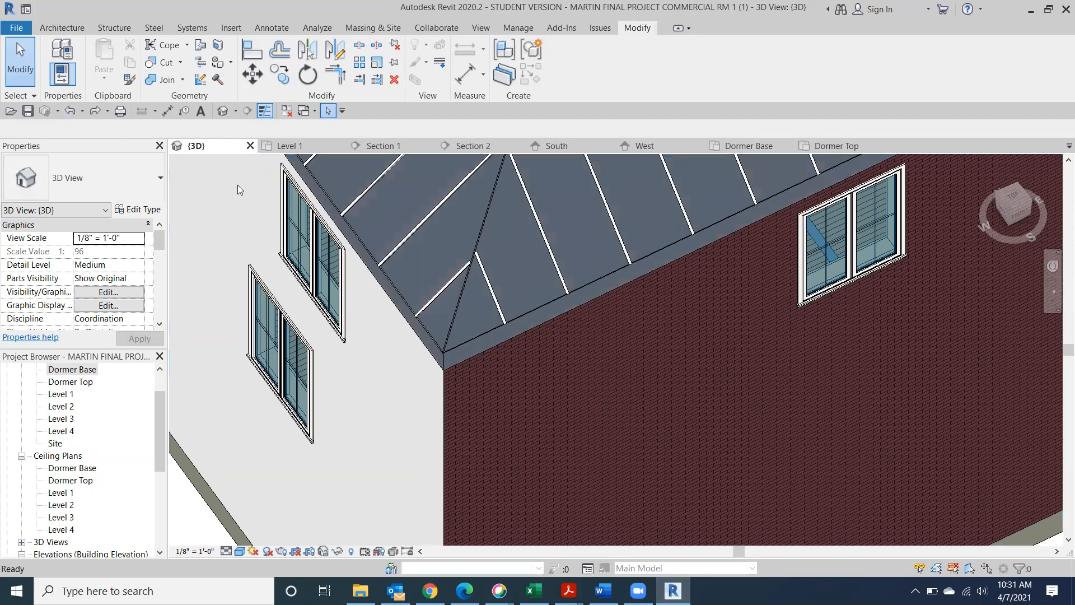
# Try joining the dormer roof to the main roof, undo the join, then cancel a second attempt
pyautogui.scroll(5, 645, 303)
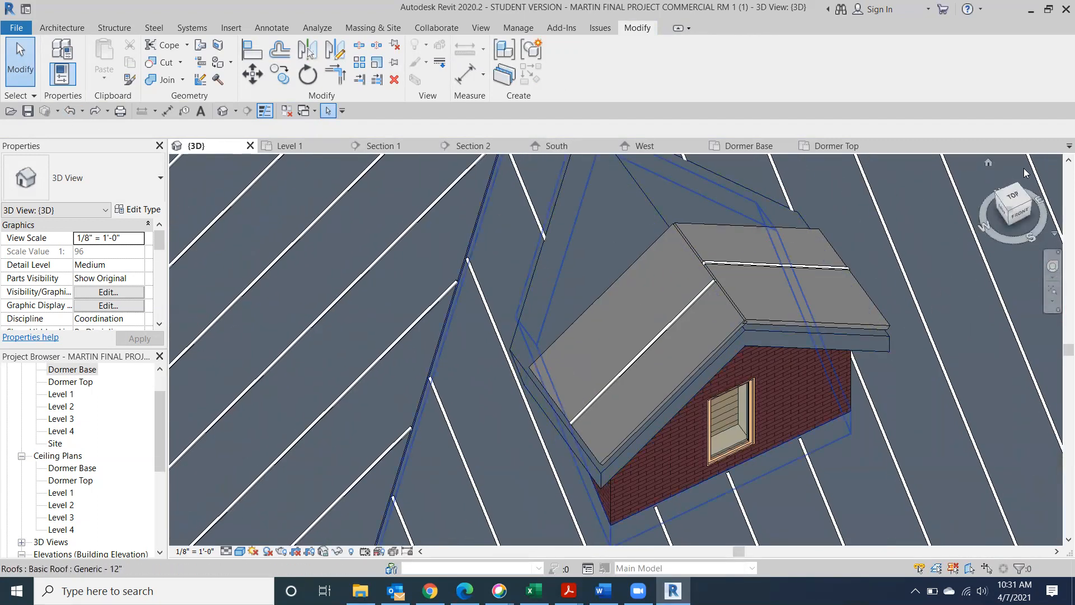
pyautogui.click(1017, 211)
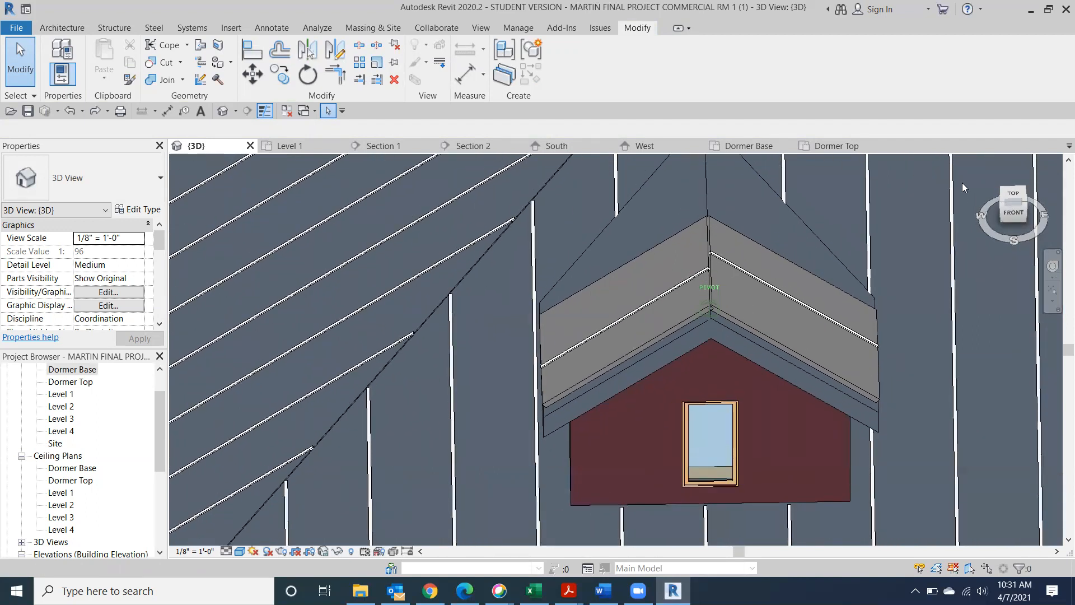
pyautogui.moveTo(1021, 211); pyautogui.dragTo(861, 217)
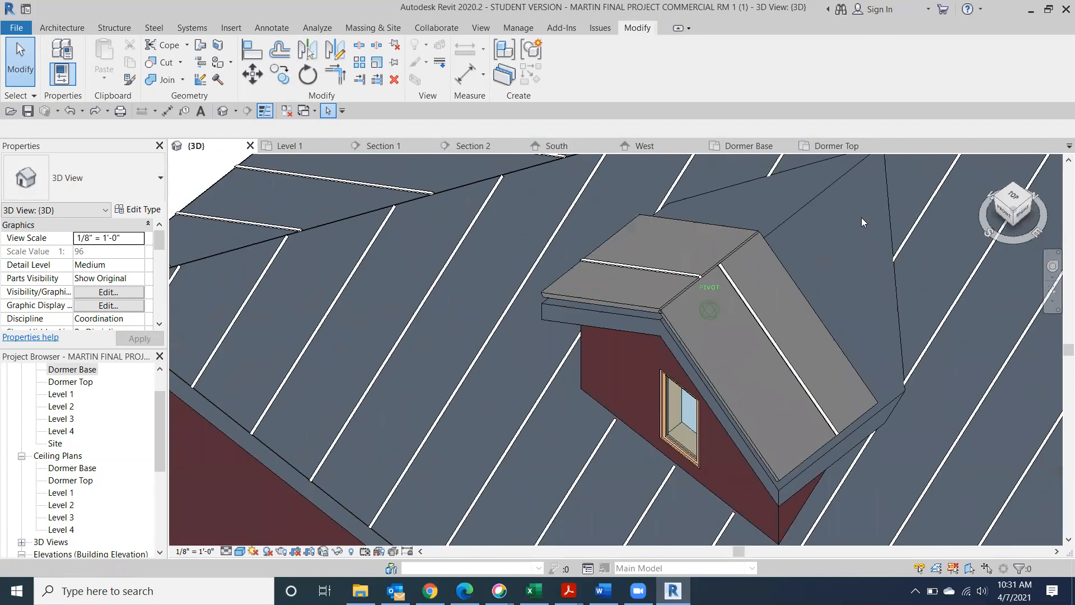
pyautogui.click(200, 45)
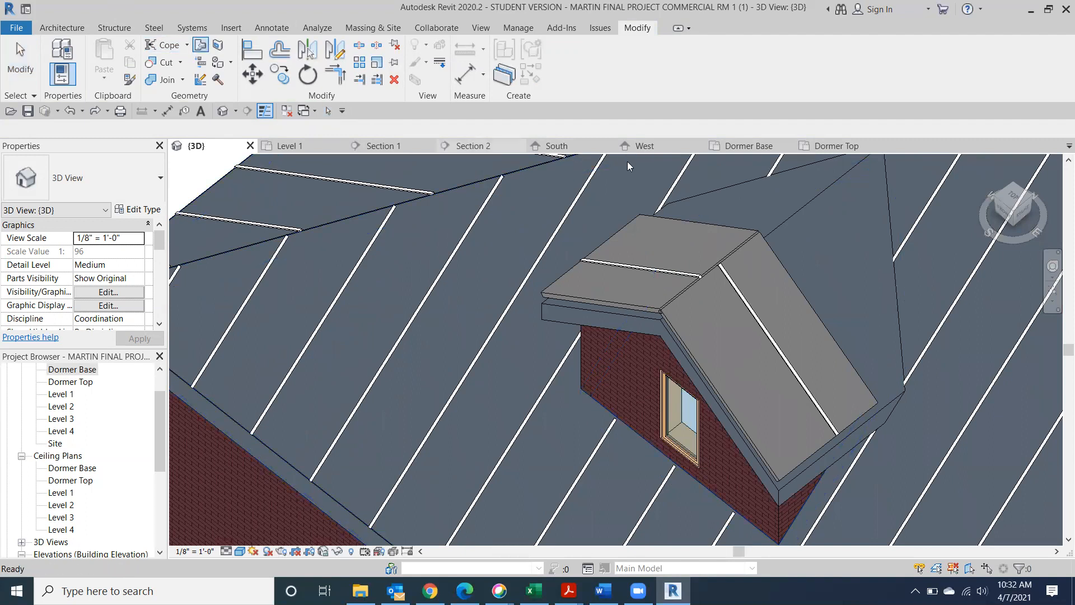
pyautogui.click(889, 256)
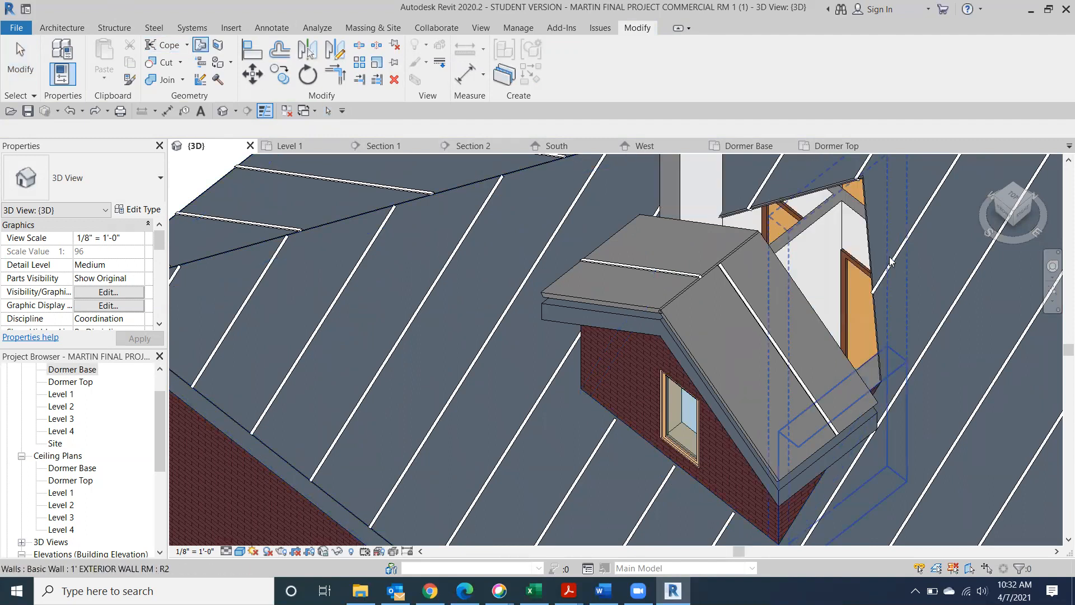
pyautogui.click(11, 110)
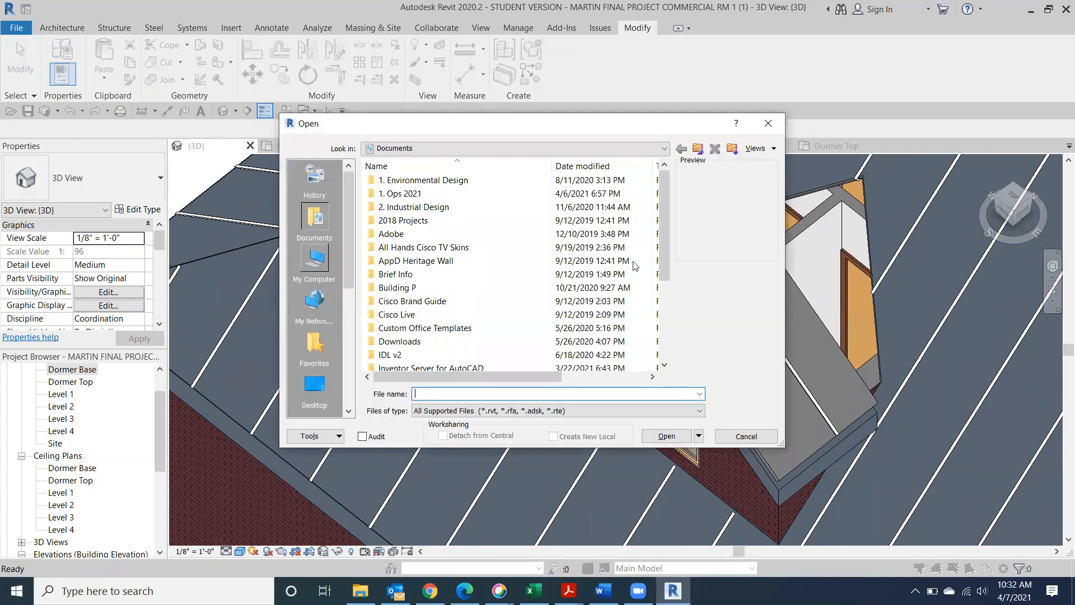
pyautogui.click(765, 125)
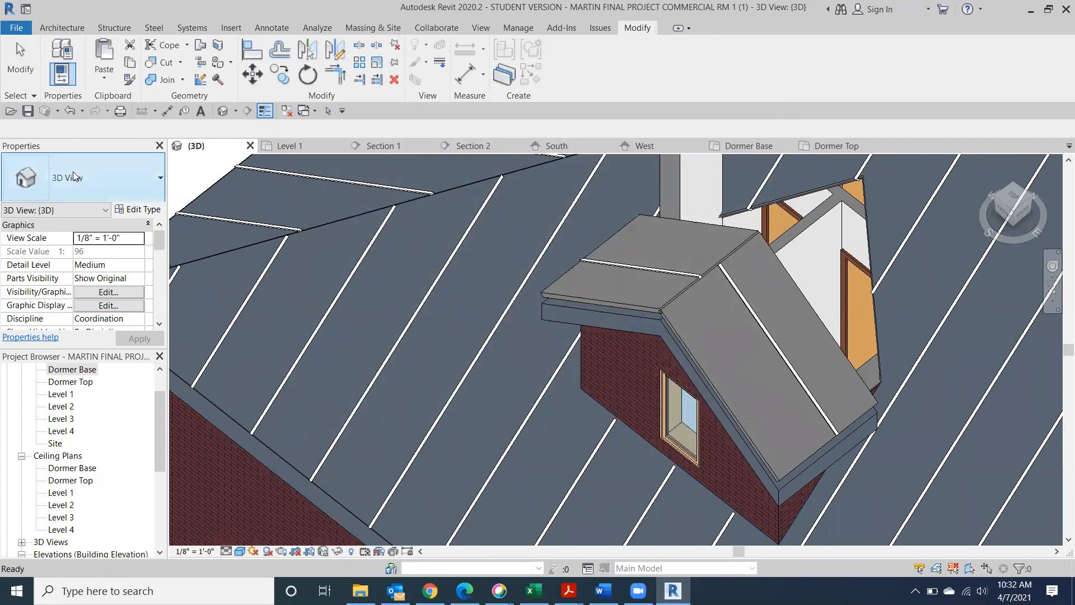
pyautogui.click(73, 110)
pyautogui.moveTo(767, 338); pyautogui.dragTo(576, 473, button='middle')
pyautogui.scroll(-3, 821, 341)
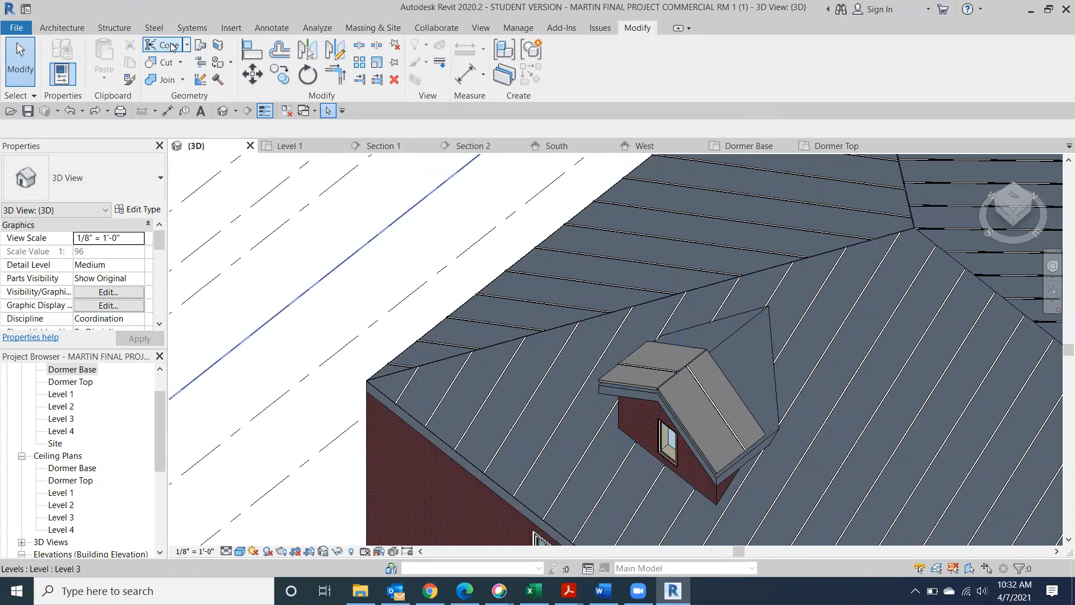
pyautogui.click(200, 46)
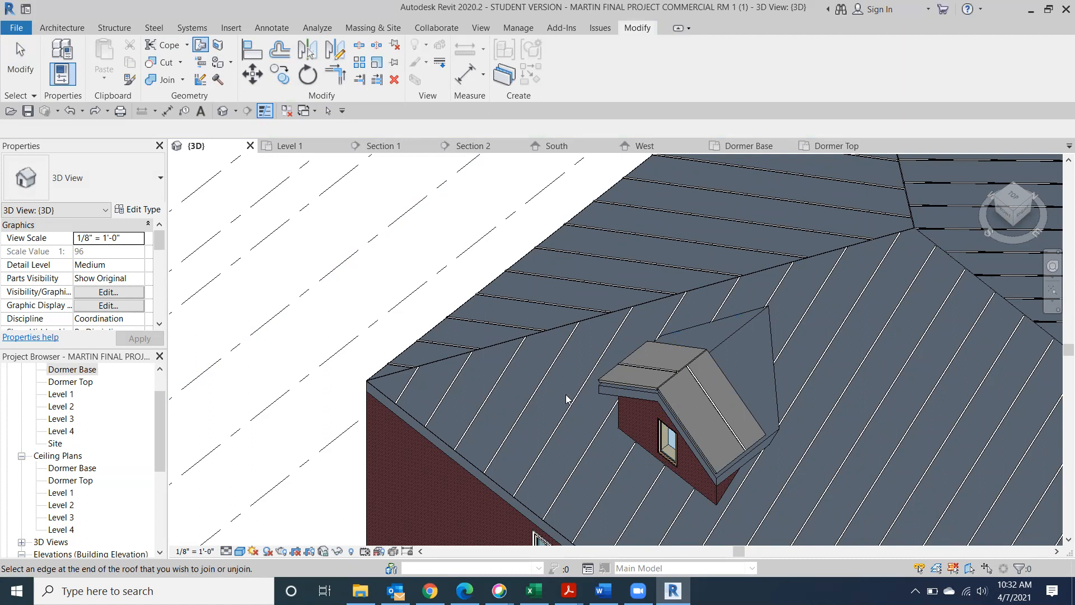
pyautogui.press('Escape')
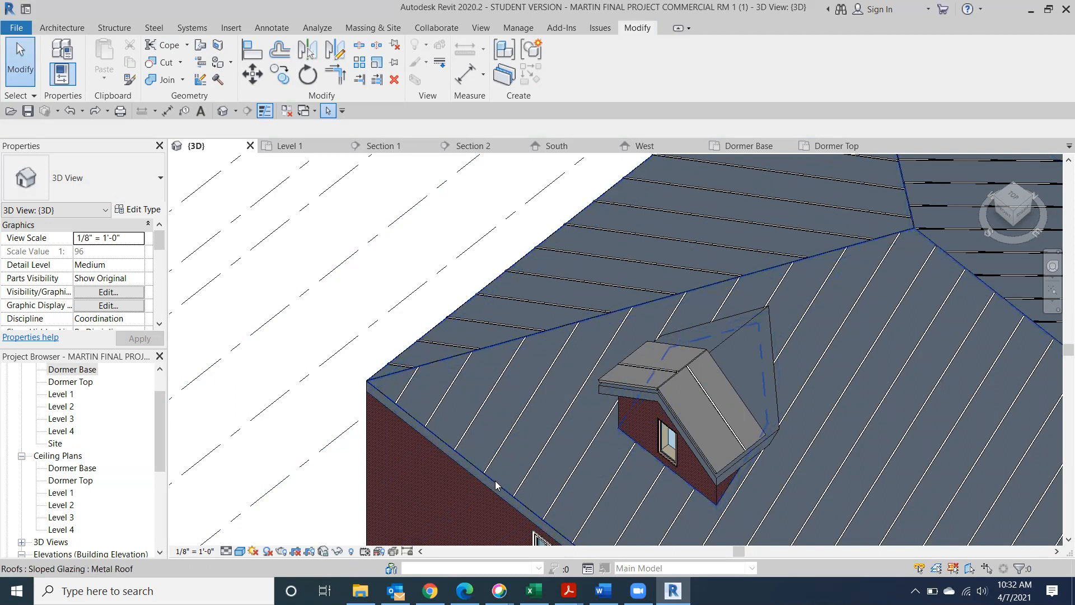
# Select the seamed Metal Roof glazing and apply Hide Element to it
pyautogui.click(497, 477)
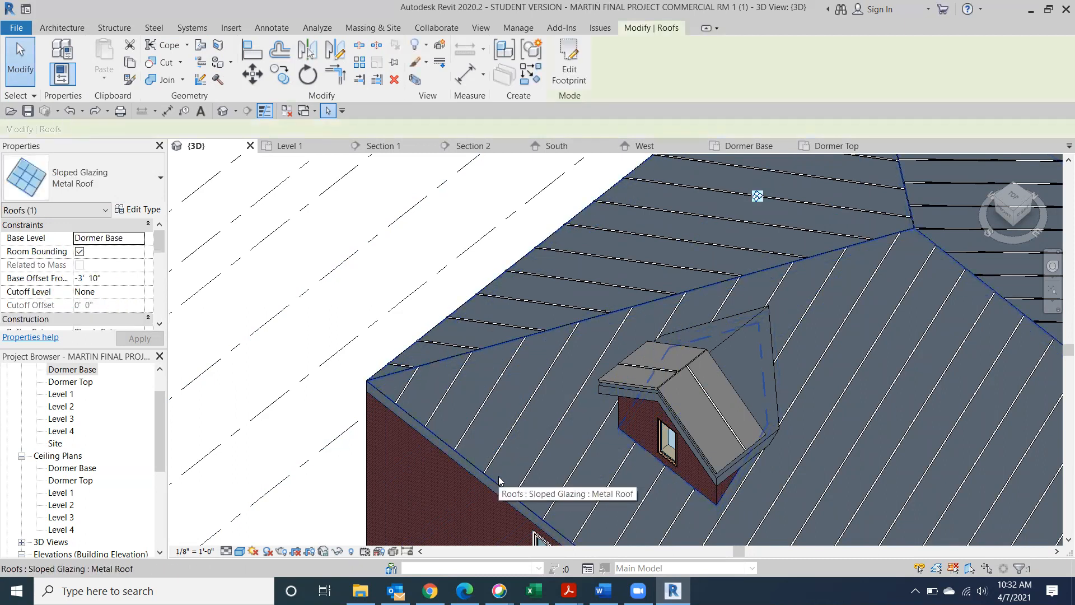
pyautogui.click(337, 551)
pyautogui.click(368, 516)
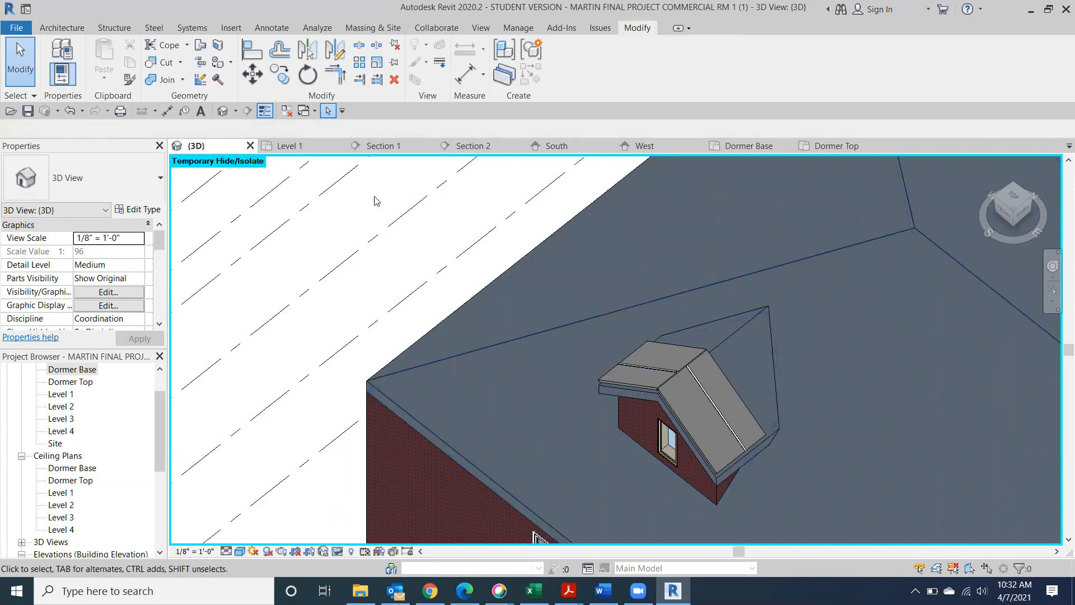
# Start Join/Unjoin Roof and switch the view to Hidden Line style
pyautogui.click(199, 46)
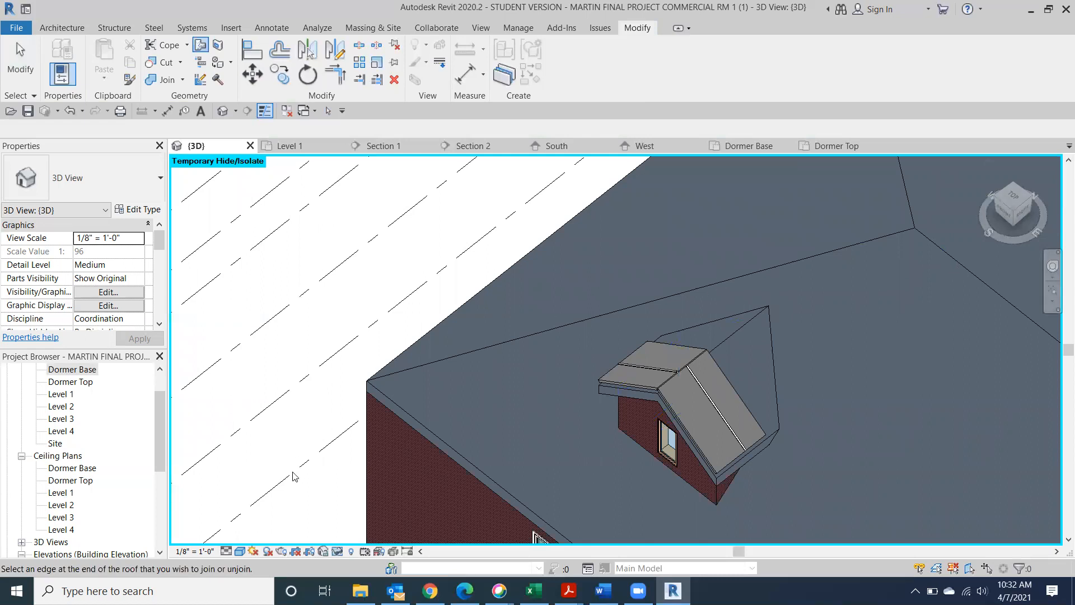
pyautogui.click(239, 551)
pyautogui.click(252, 480)
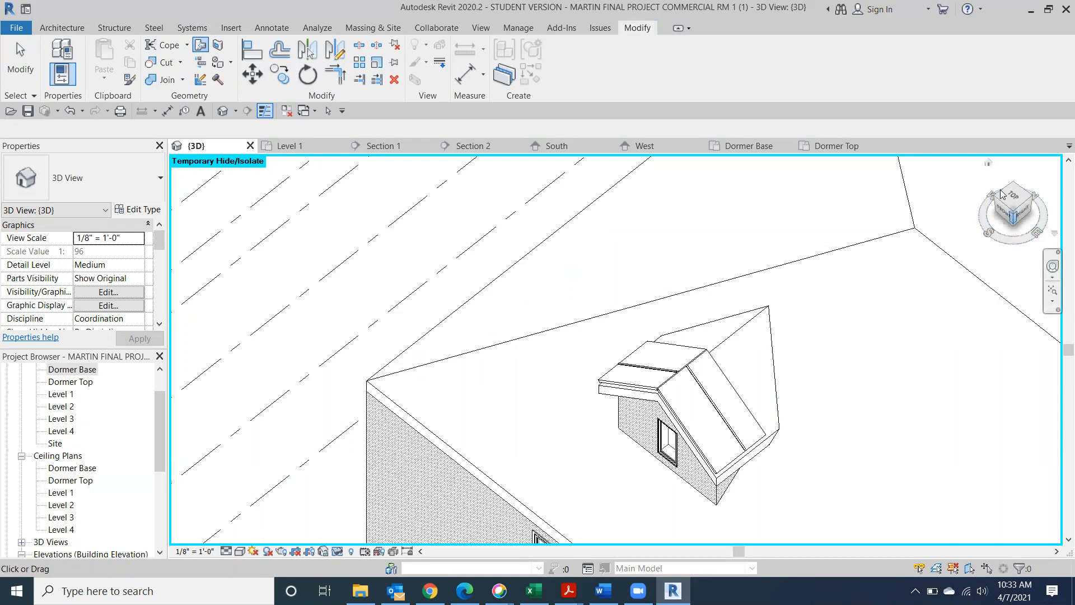
pyautogui.moveTo(1001, 191); pyautogui.dragTo(995, 164)
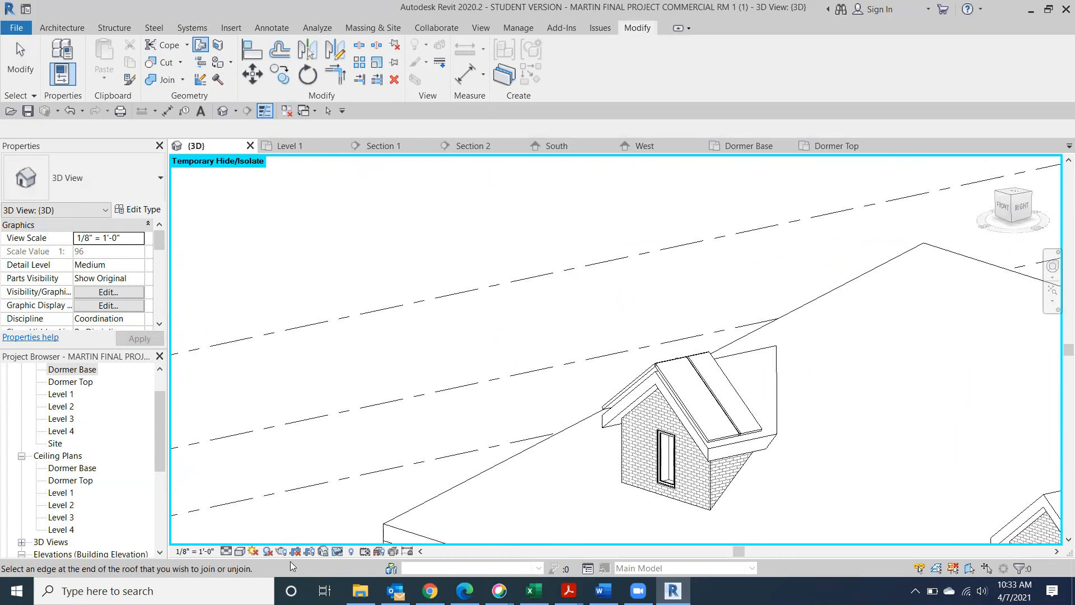
# Bring the hidden metal roof back into view and cancel the roof join
pyautogui.click(336, 551)
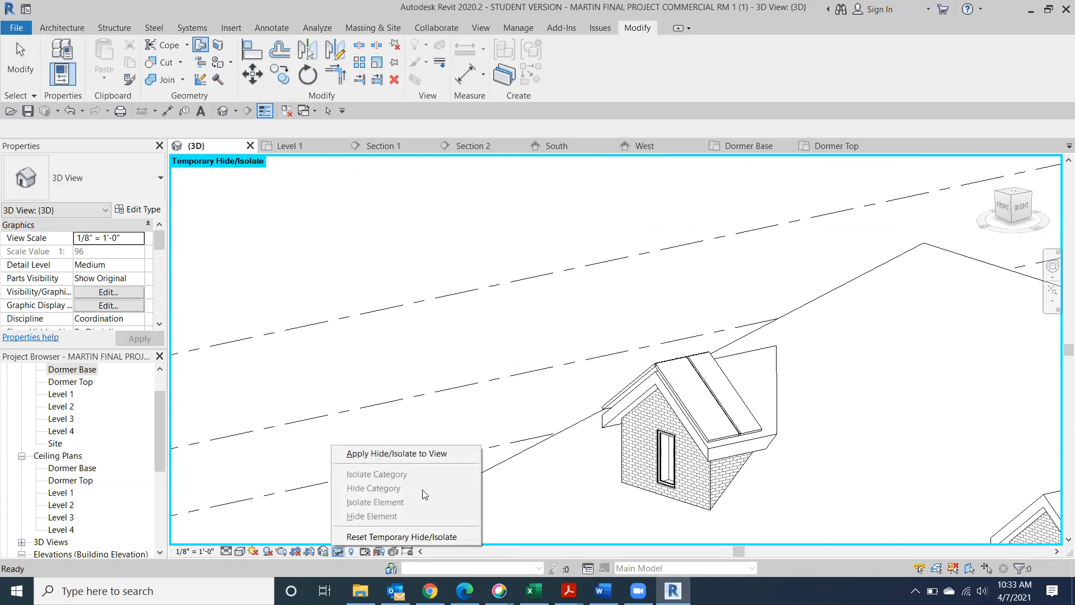
pyautogui.click(383, 537)
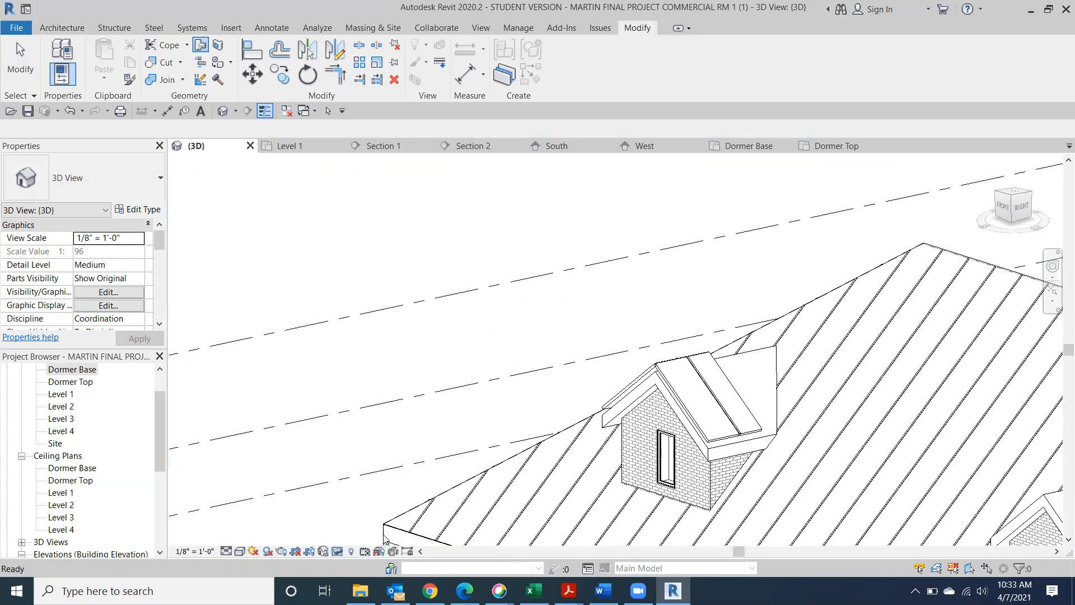
pyautogui.moveTo(912, 328); pyautogui.dragTo(956, 160, button='middle')
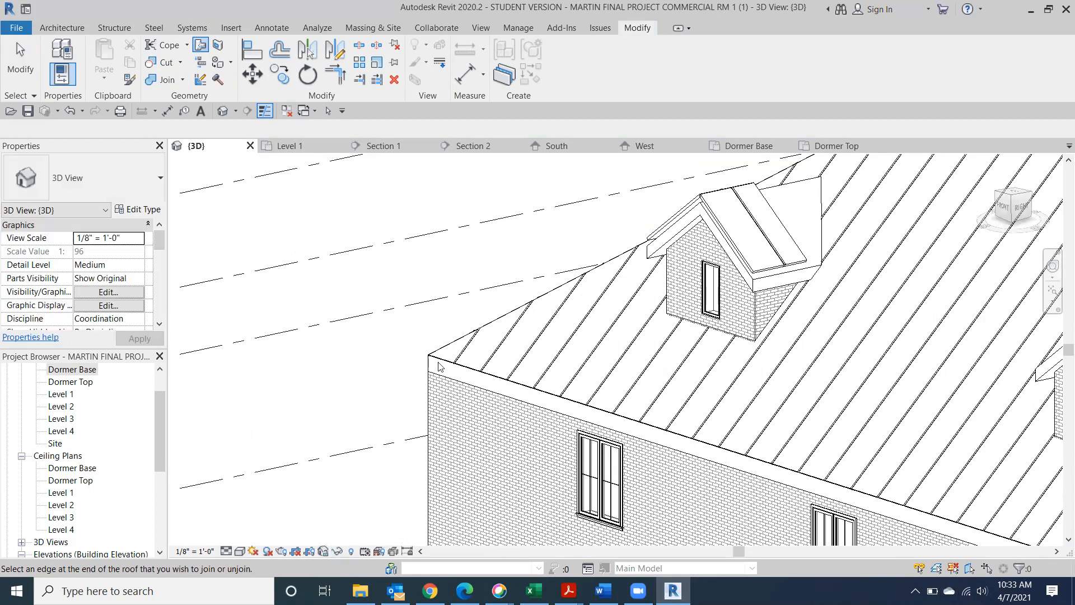
pyautogui.scroll(3, 438, 368)
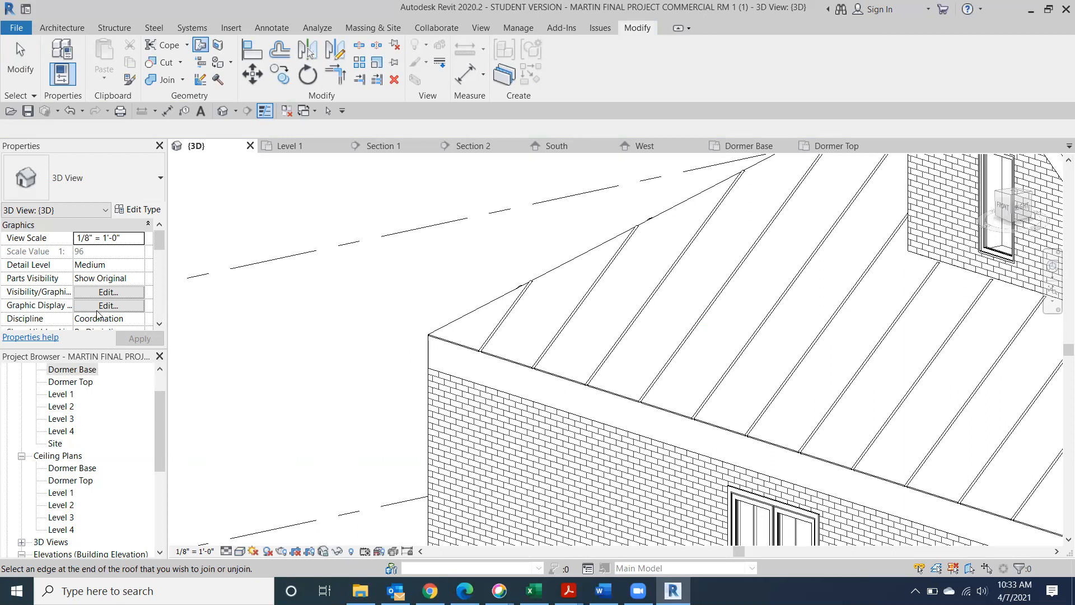
pyautogui.press('Escape')
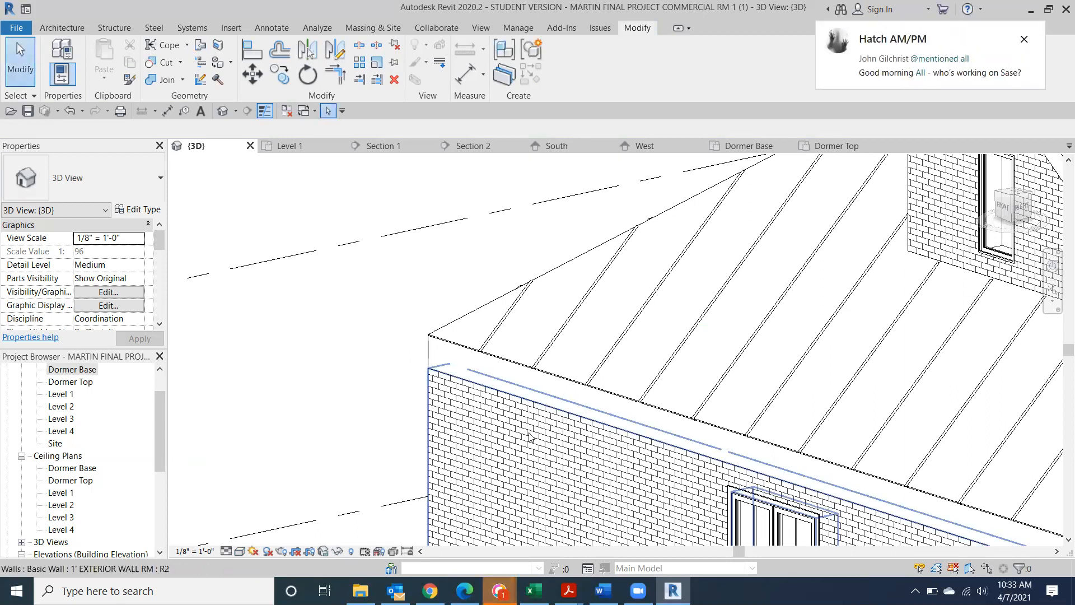
# Temporarily hide the generic main roof, then try and cancel another roof join
pyautogui.click(537, 394)
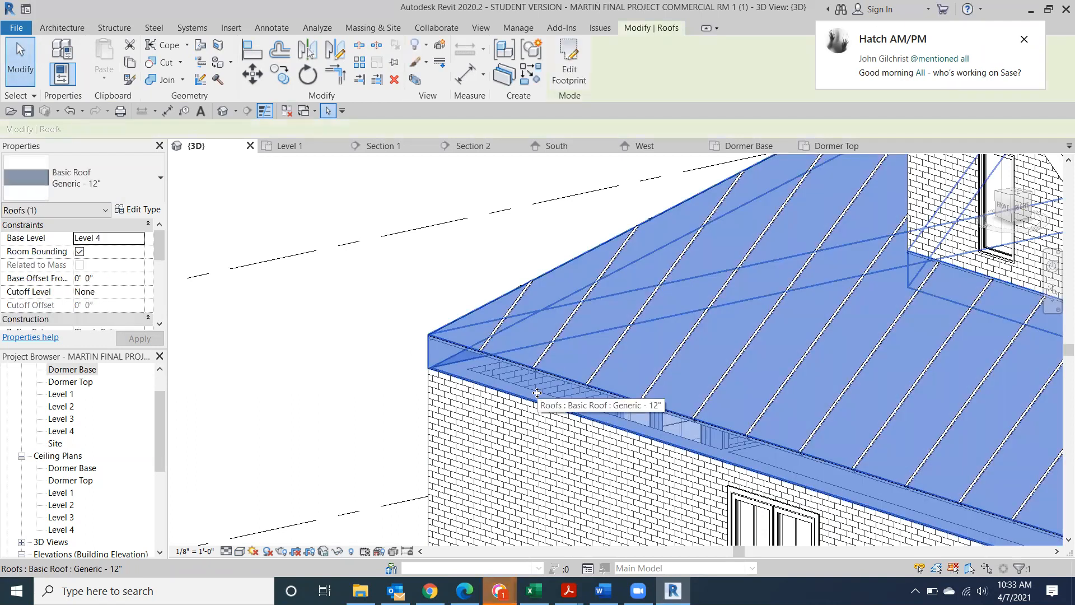
pyautogui.click(337, 550)
pyautogui.click(386, 513)
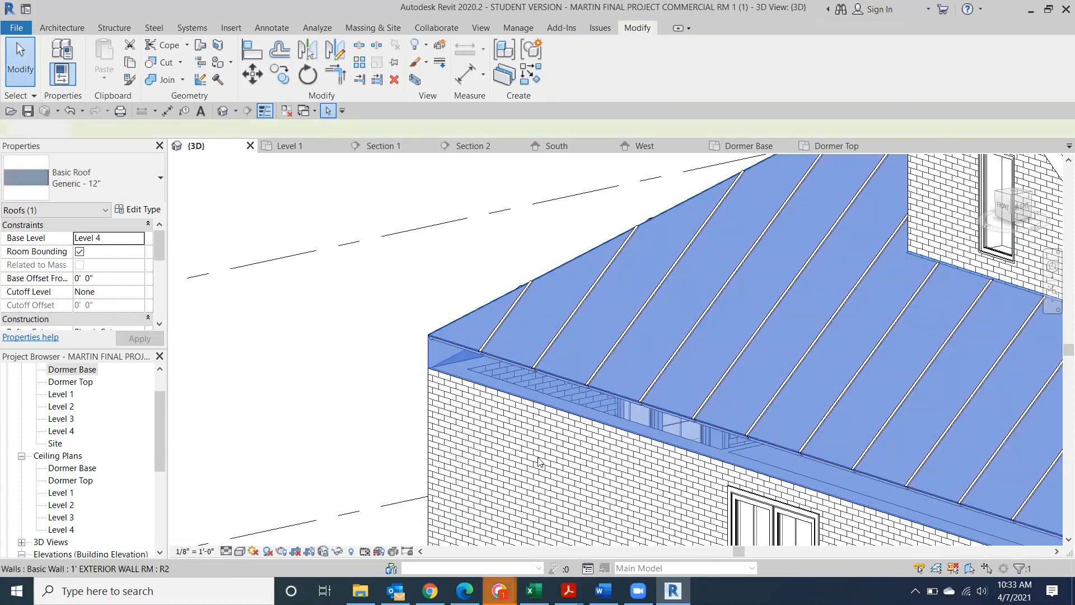
pyautogui.scroll(-3, 675, 409)
pyautogui.moveTo(1016, 217); pyautogui.dragTo(856, 350, button='middle')
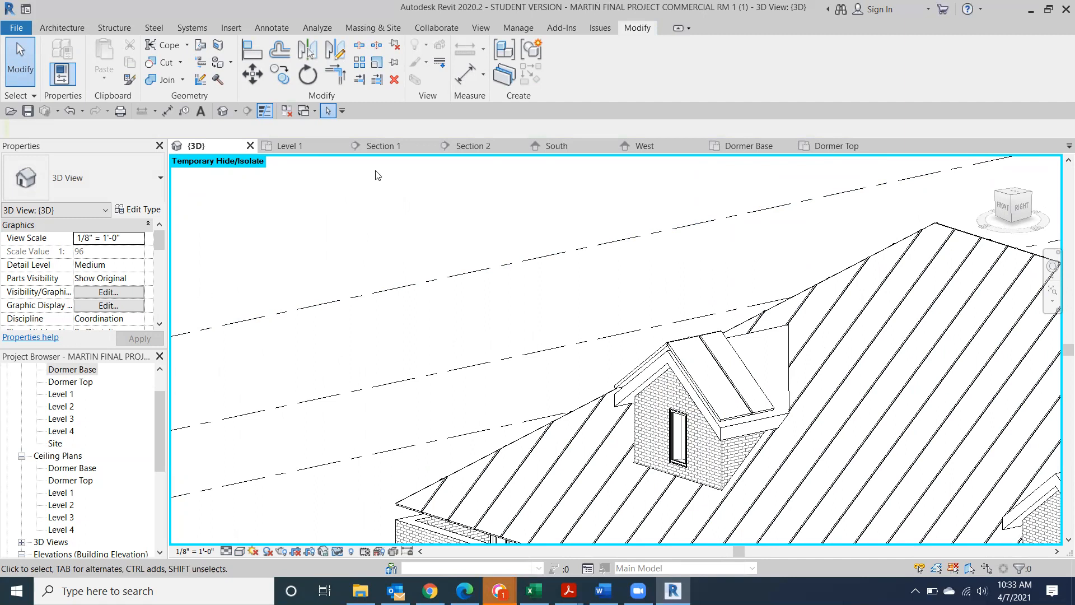
pyautogui.click(200, 47)
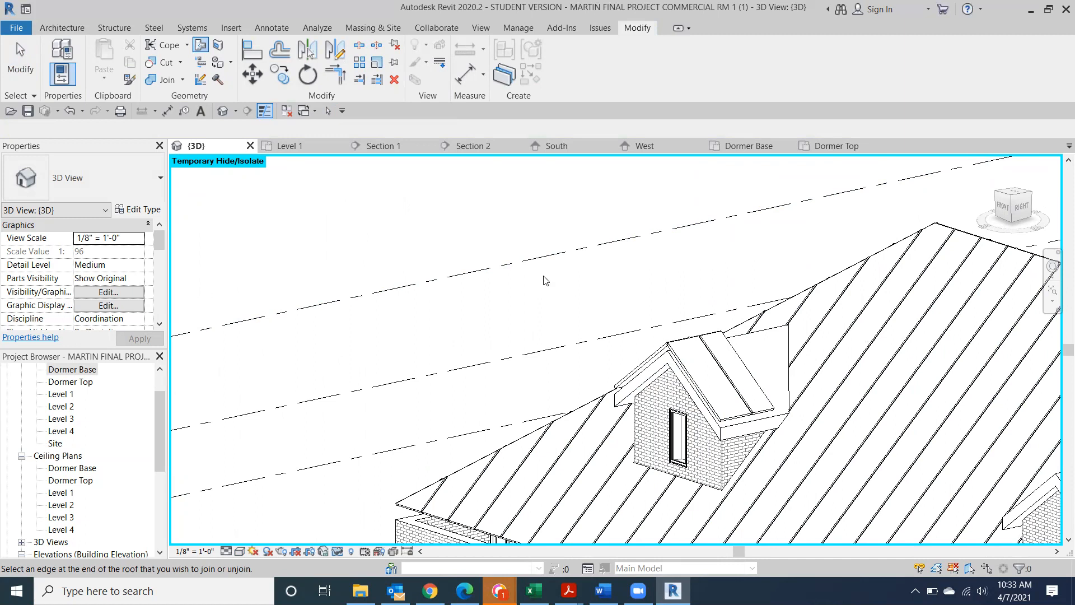
pyautogui.press('Escape')
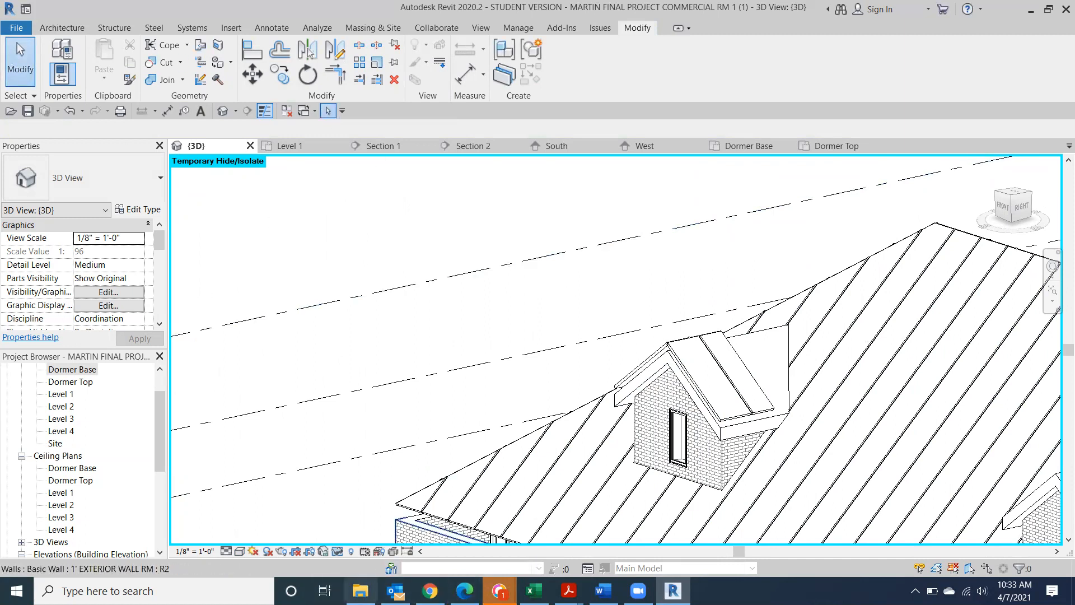
# Reset all temporary hiding and zoom to the dormer from the FRONT view
pyautogui.click(323, 552)
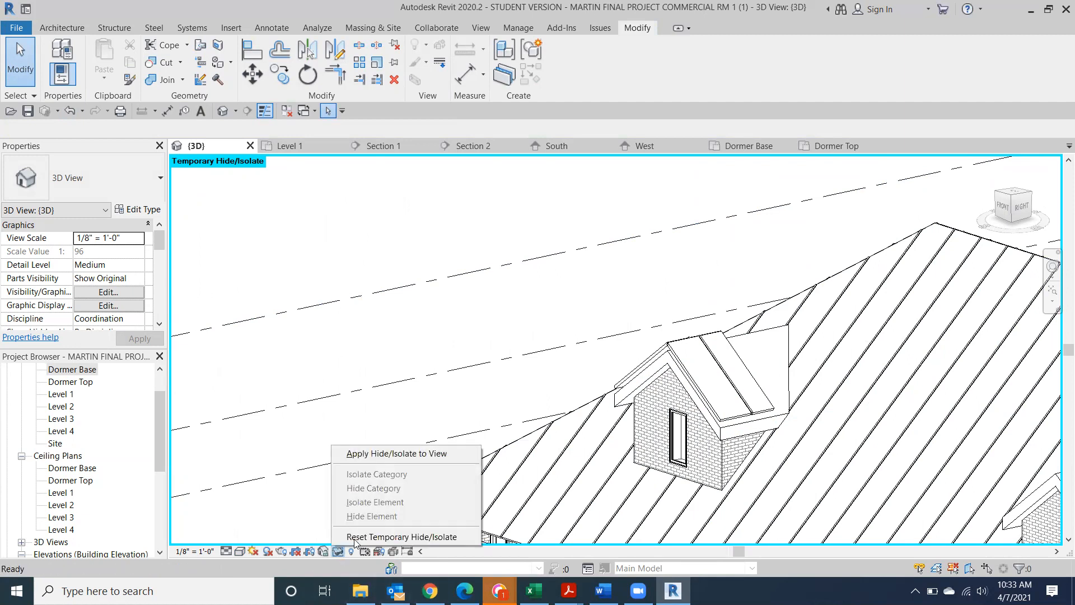
pyautogui.click(408, 532)
pyautogui.scroll(-4, 558, 414)
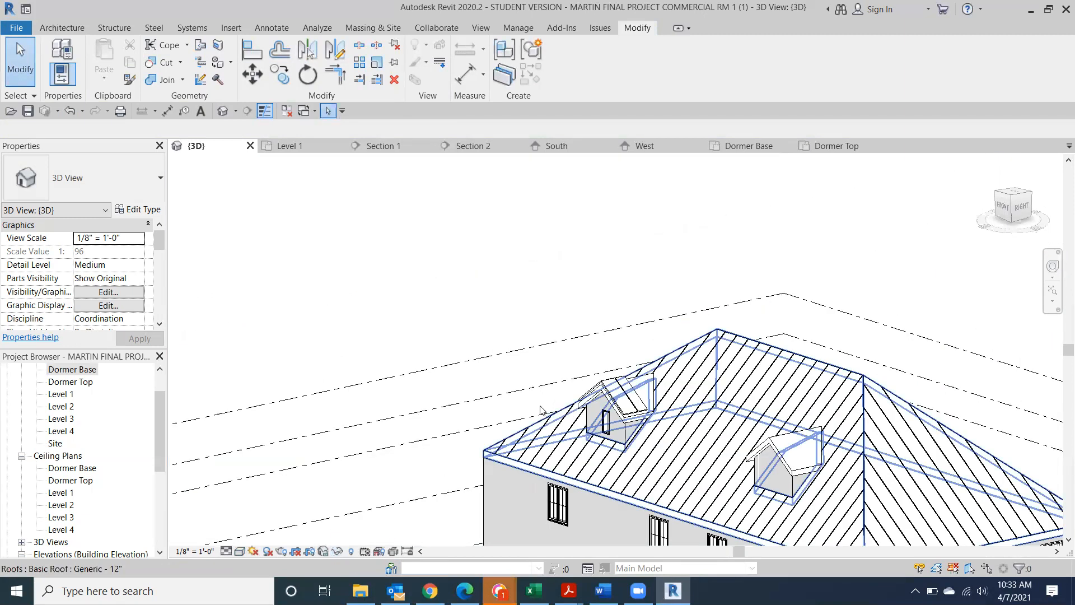
pyautogui.scroll(3, 559, 380)
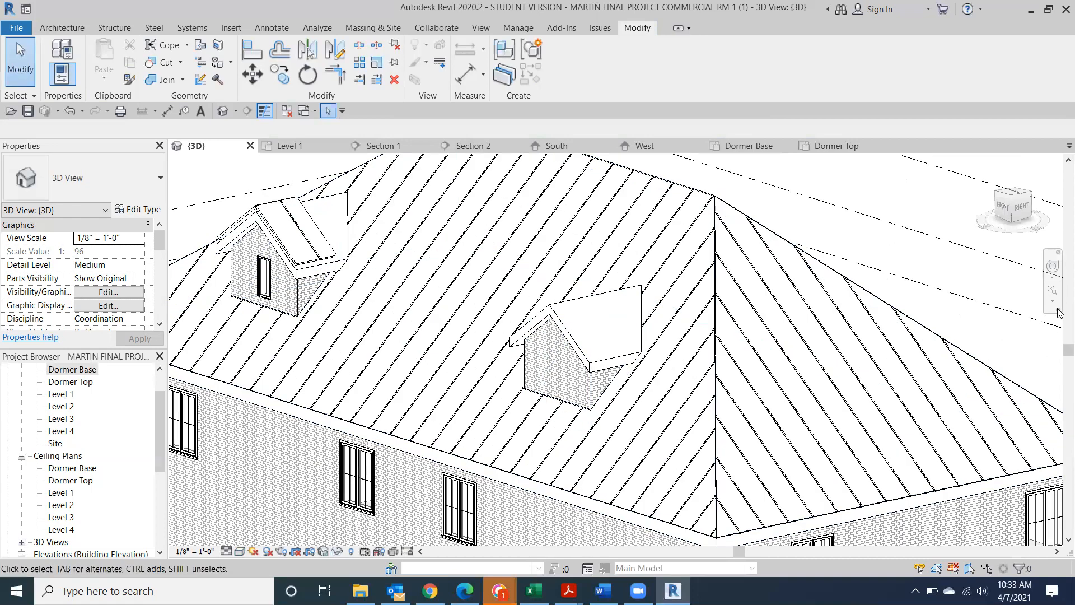
pyautogui.click(1001, 205)
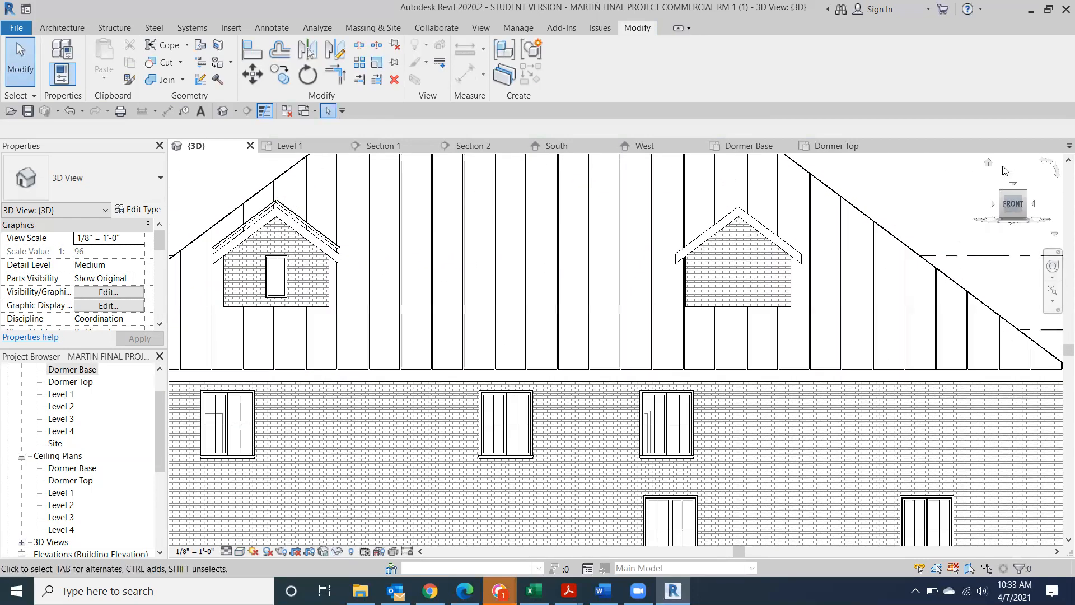
pyautogui.scroll(5, 757, 261)
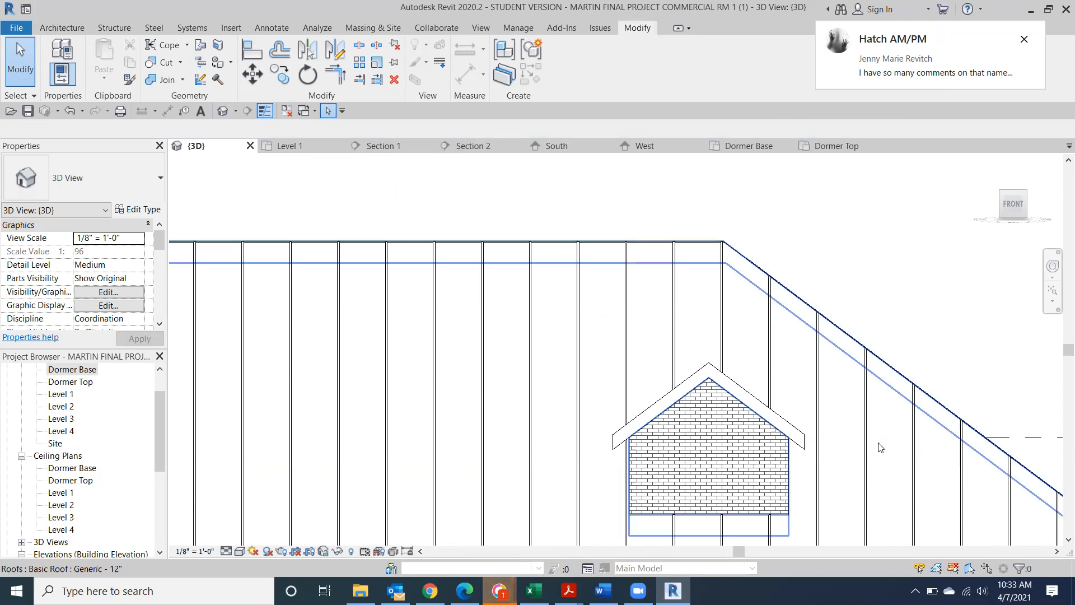
# Copy the left dormer roof from its ridge endpoint to 1'-6" above the original
pyautogui.moveTo(751, 365); pyautogui.dragTo(882, 358, button='middle')
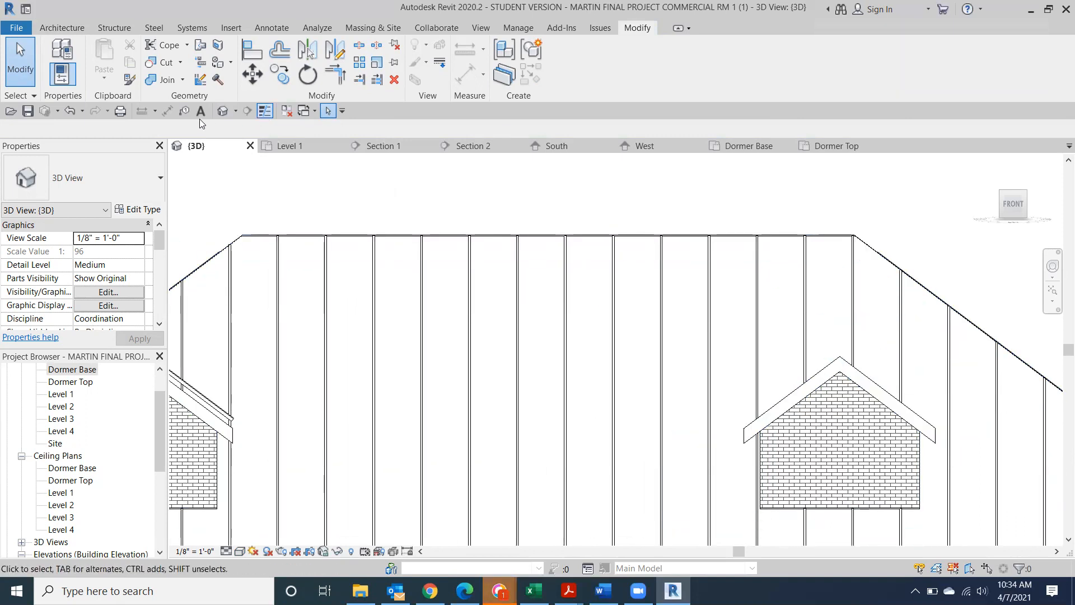
pyautogui.click(897, 408)
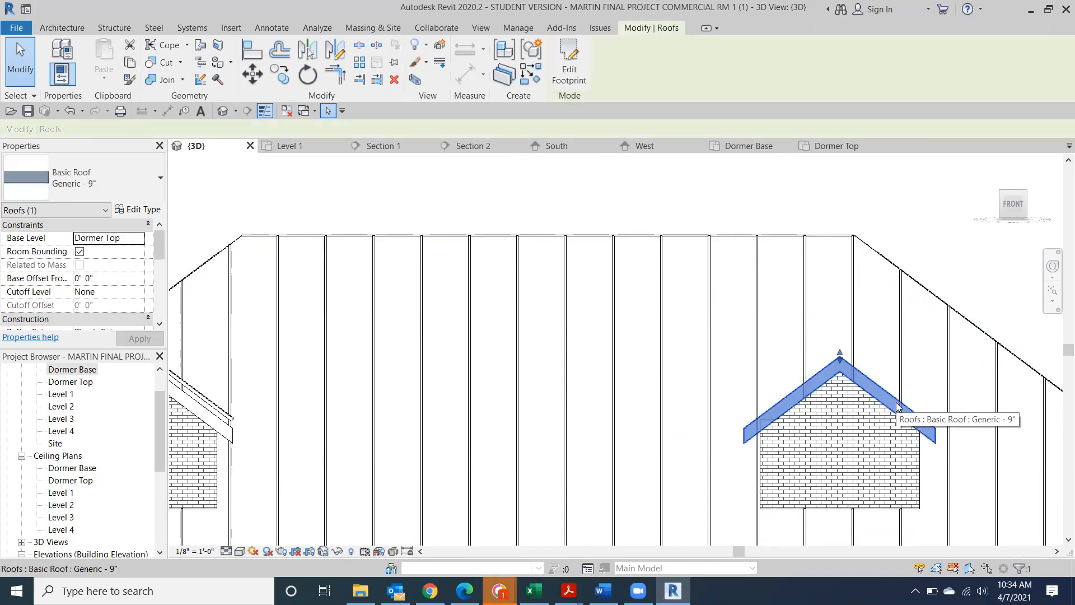
pyautogui.click(283, 79)
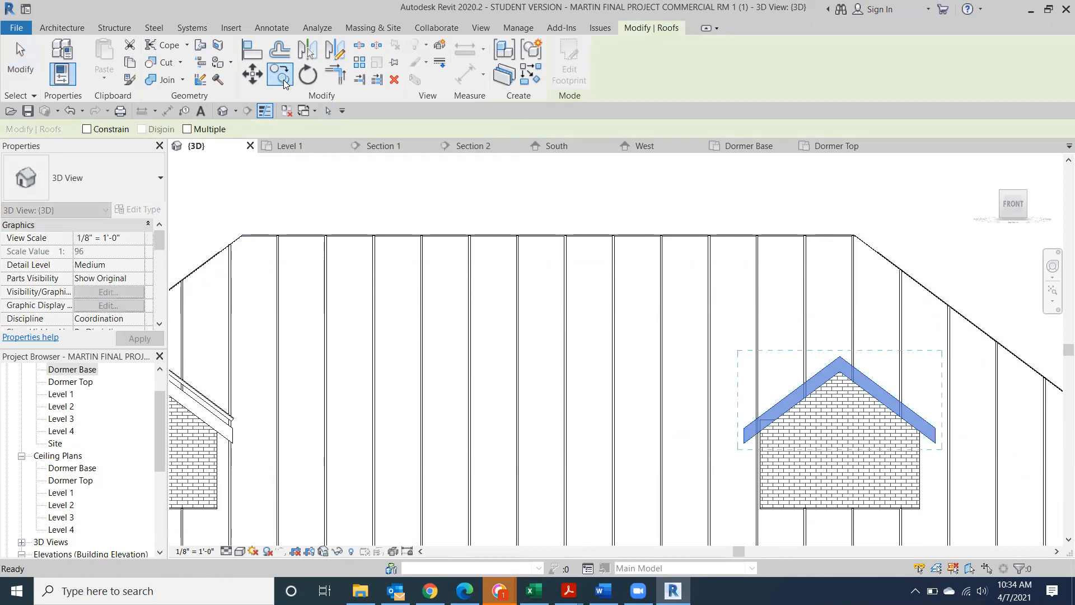
pyautogui.click(840, 357)
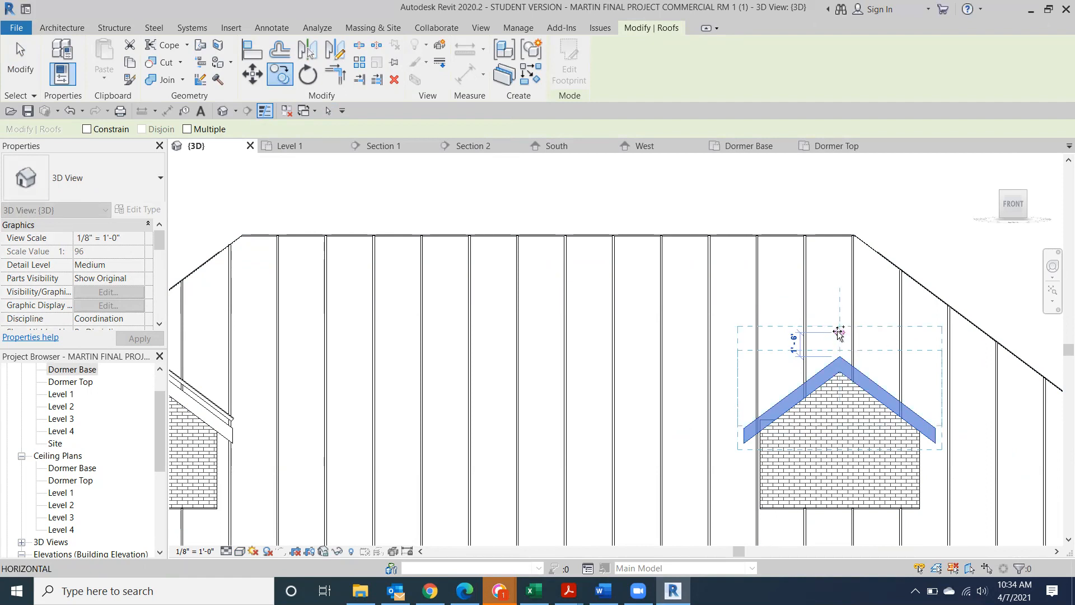
pyautogui.click(839, 333)
pyautogui.click(922, 210)
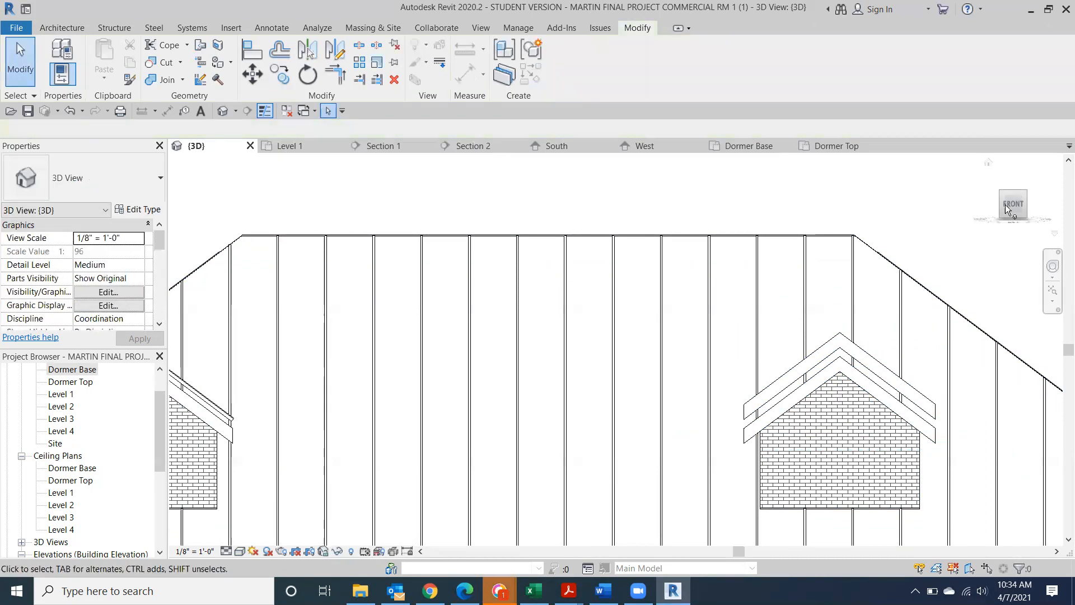
# Orbit to a steep top-front-right view of the stacked dormer roofs
pyautogui.moveTo(1015, 210); pyautogui.dragTo(975, 238)
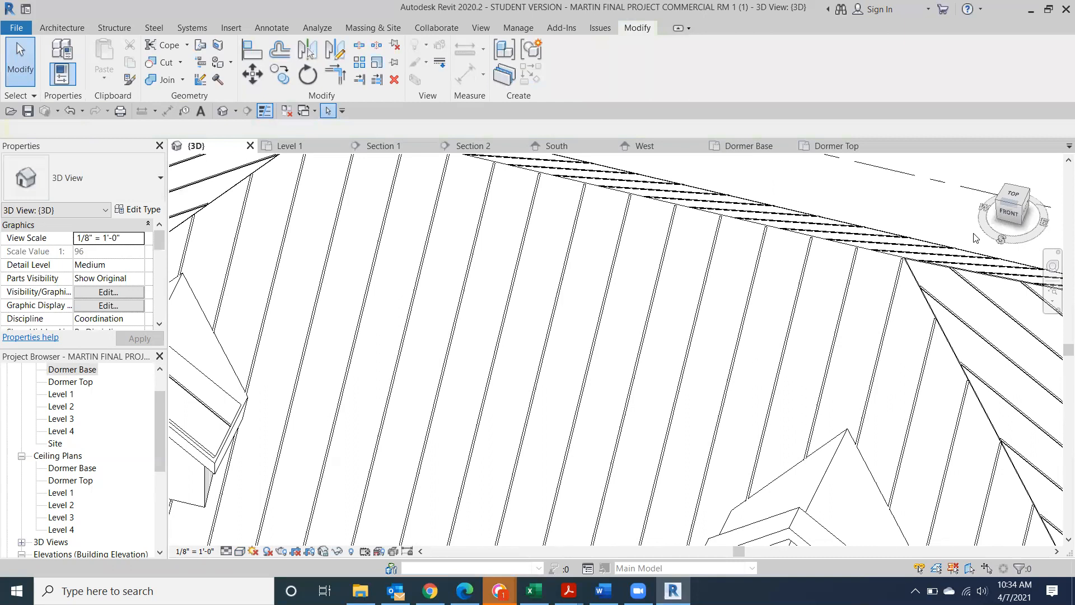
pyautogui.moveTo(864, 271); pyautogui.dragTo(697, 156, button='middle')
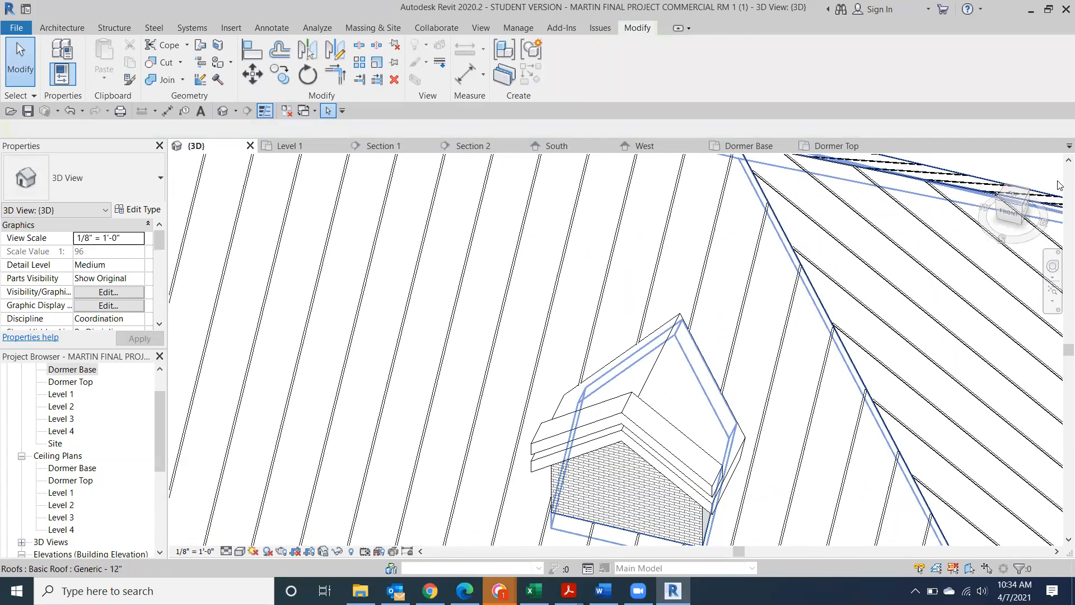
pyautogui.moveTo(1018, 218); pyautogui.dragTo(943, 217)
pyautogui.moveTo(749, 280); pyautogui.dragTo(775, 95, button='middle')
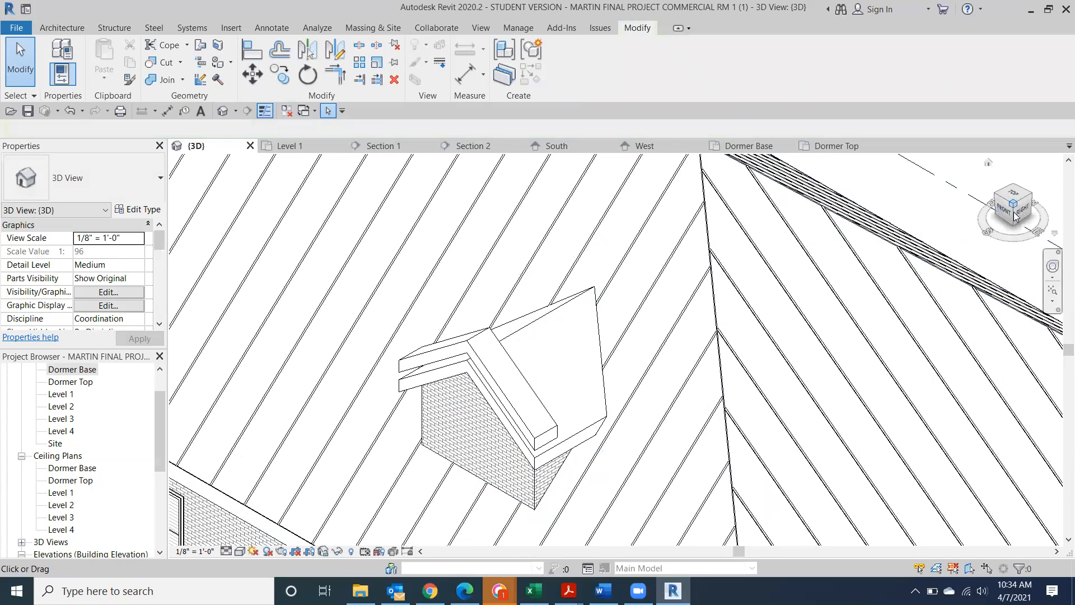
pyautogui.moveTo(1017, 214); pyautogui.dragTo(1016, 226)
pyautogui.moveTo(435, 293); pyautogui.dragTo(555, 188, button='middle')
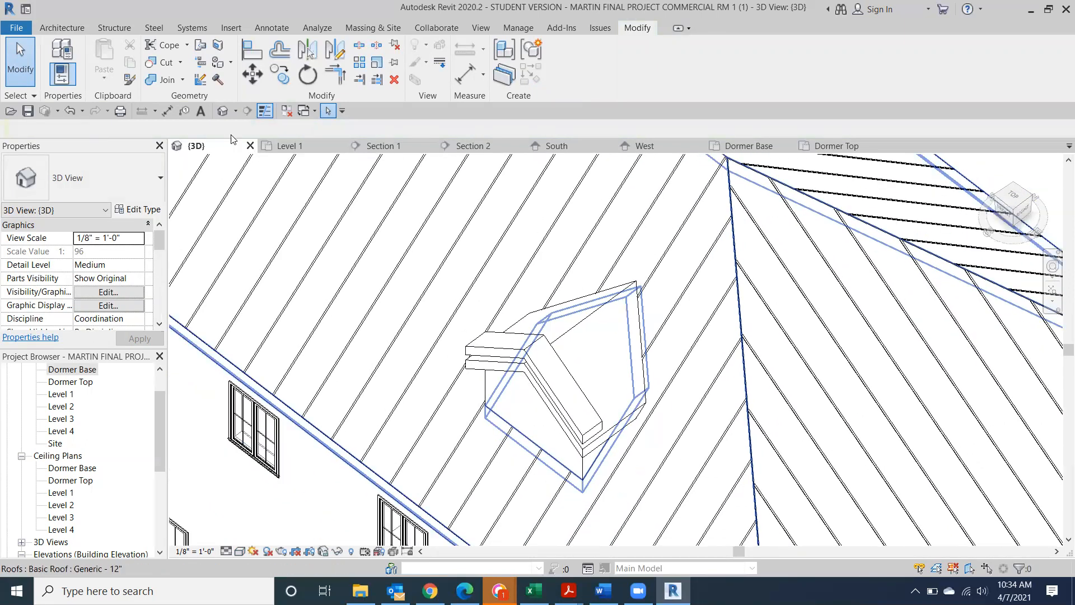
# Join the right dormer's roof into the main hip roof with Join/Unjoin Roof
pyautogui.click(200, 46)
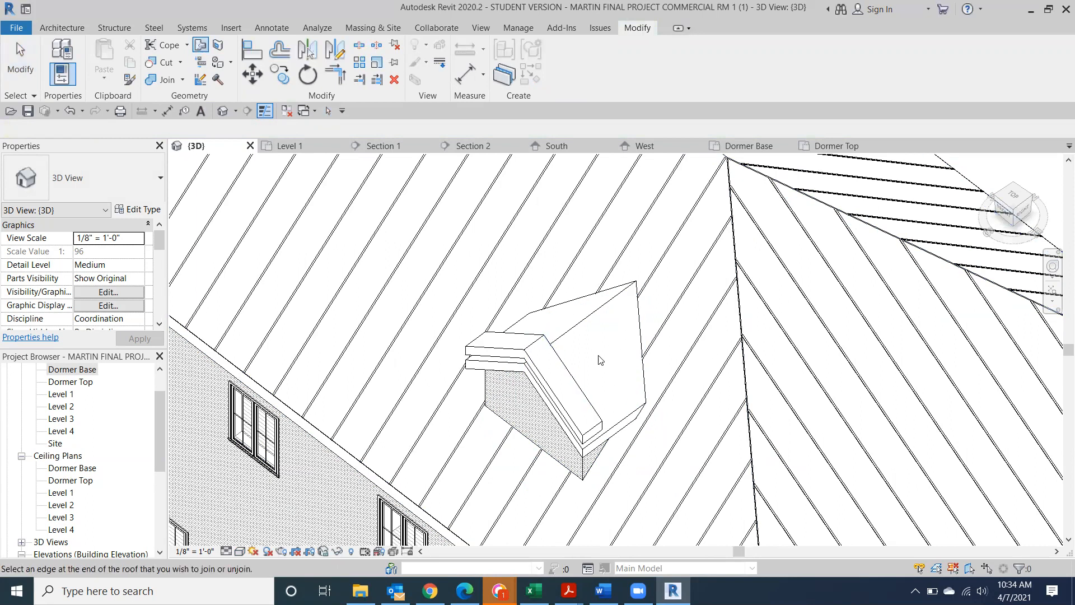
pyautogui.click(743, 349)
pyautogui.scroll(-4, 431, 384)
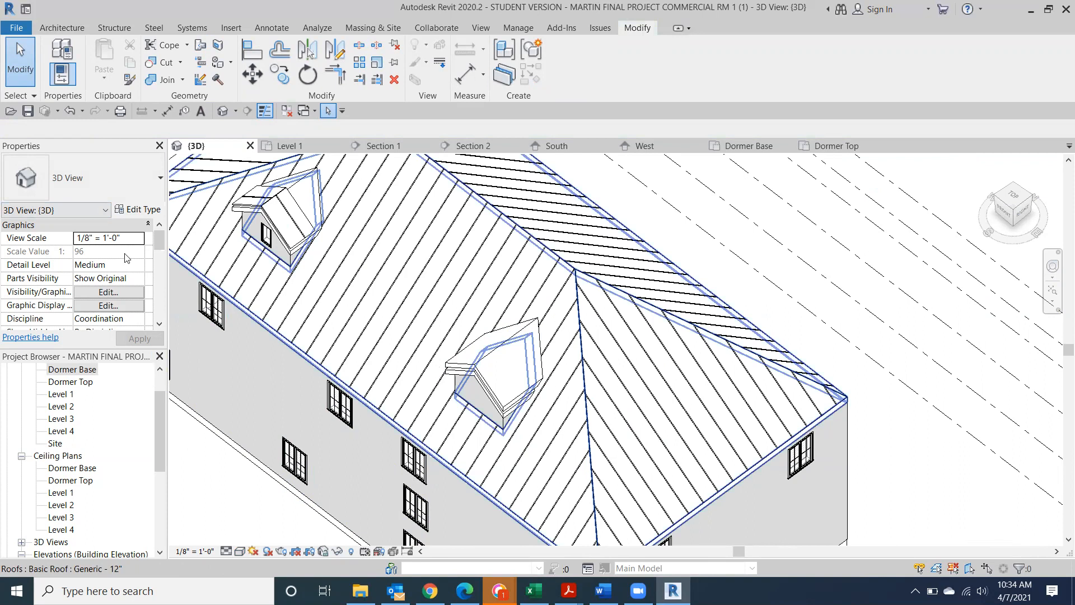
pyautogui.scroll(1, 521, 343)
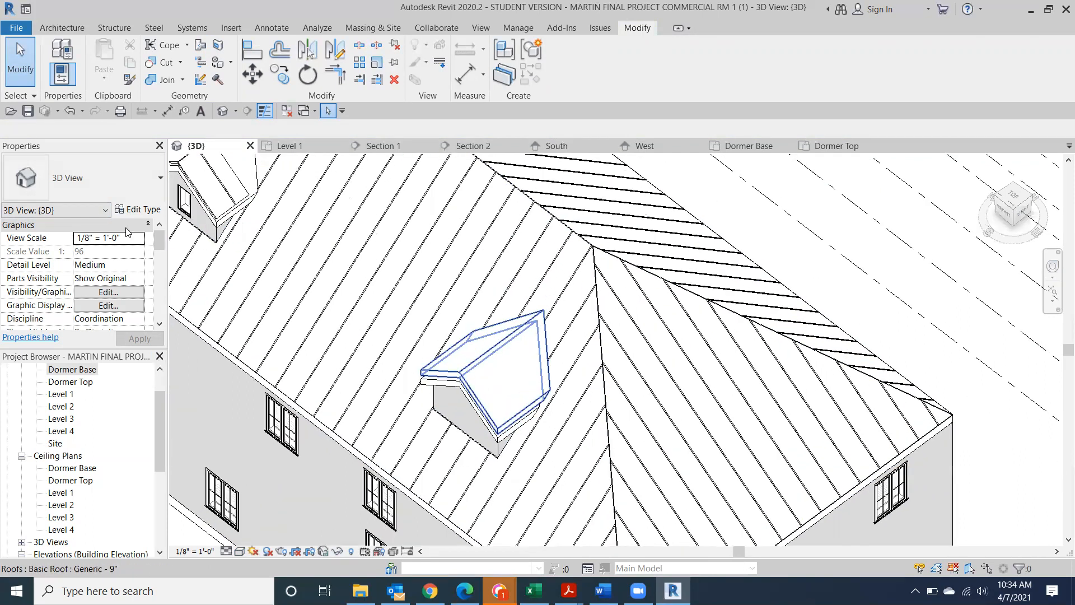
pyautogui.moveTo(636, 323); pyautogui.dragTo(868, 253, button='middle')
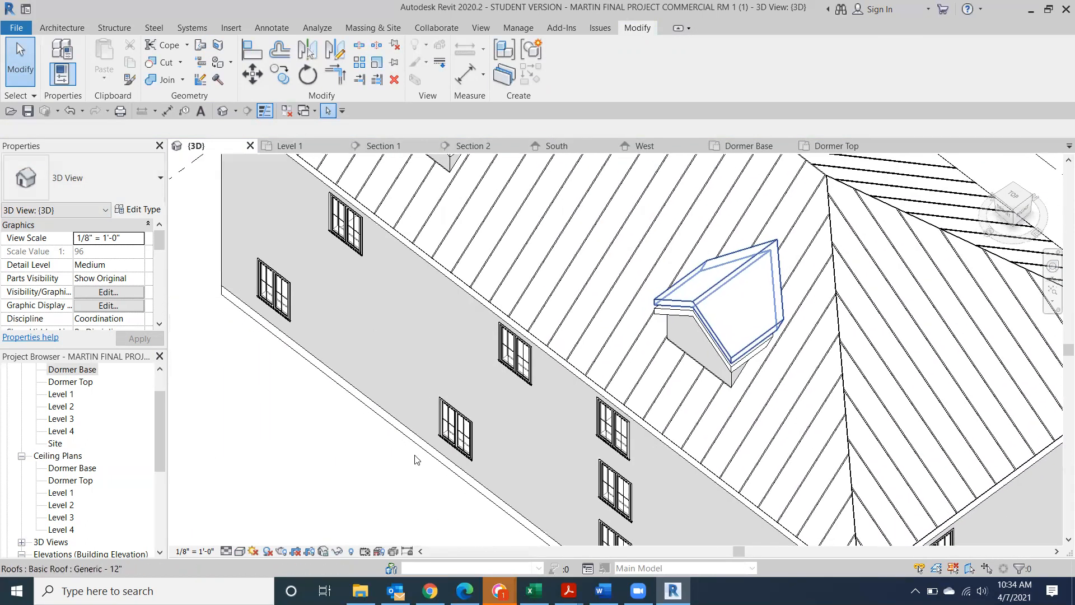
# Change the upper right-dormer roof to Metal Roof and switch to a coloured visual style
pyautogui.click(701, 296)
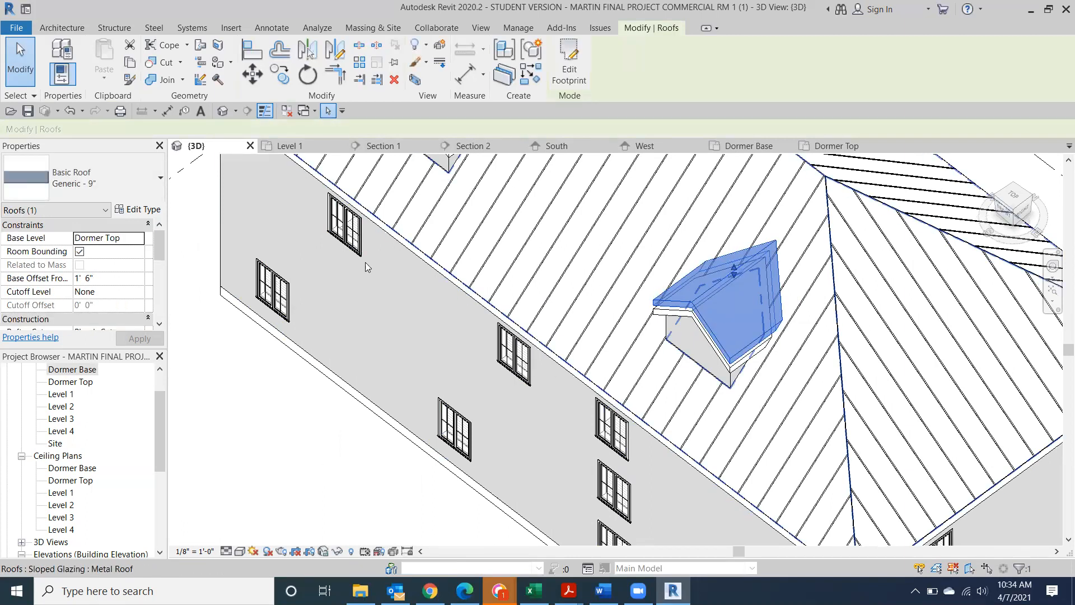
pyautogui.click(128, 187)
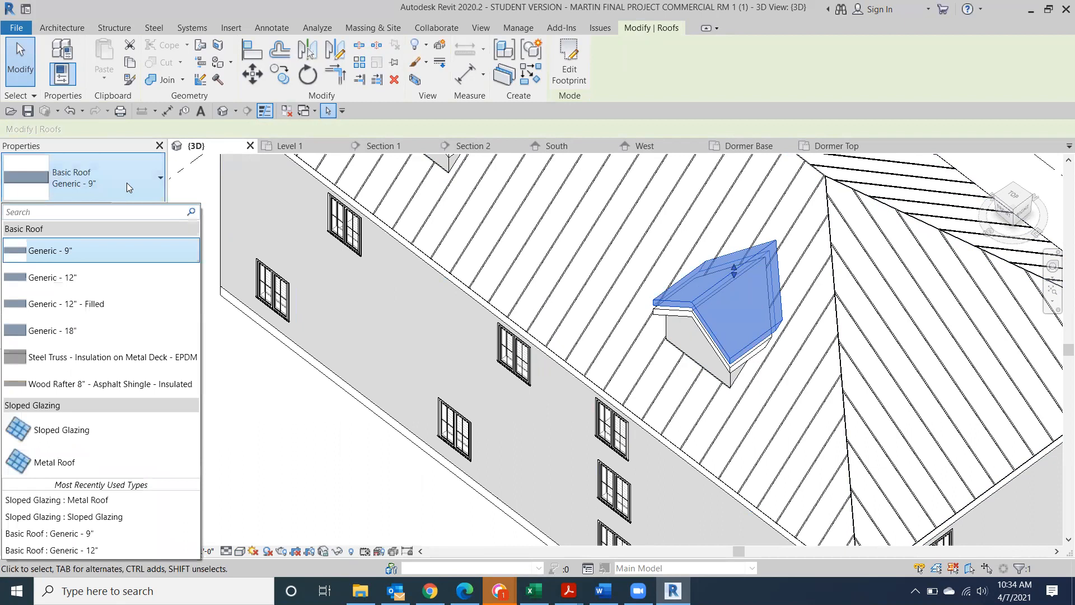
pyautogui.click(88, 463)
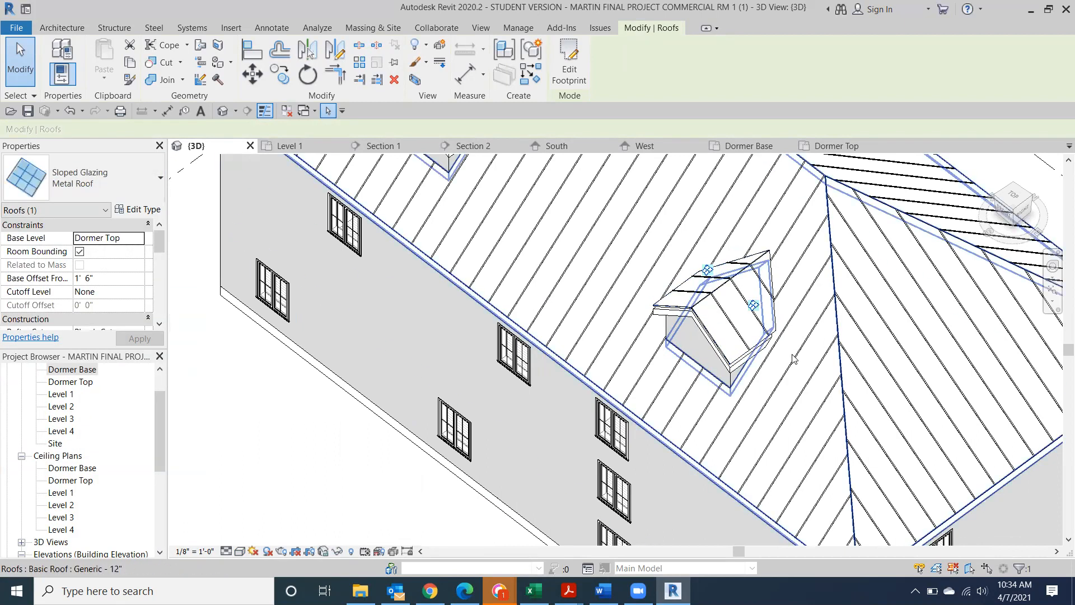
pyautogui.click(240, 551)
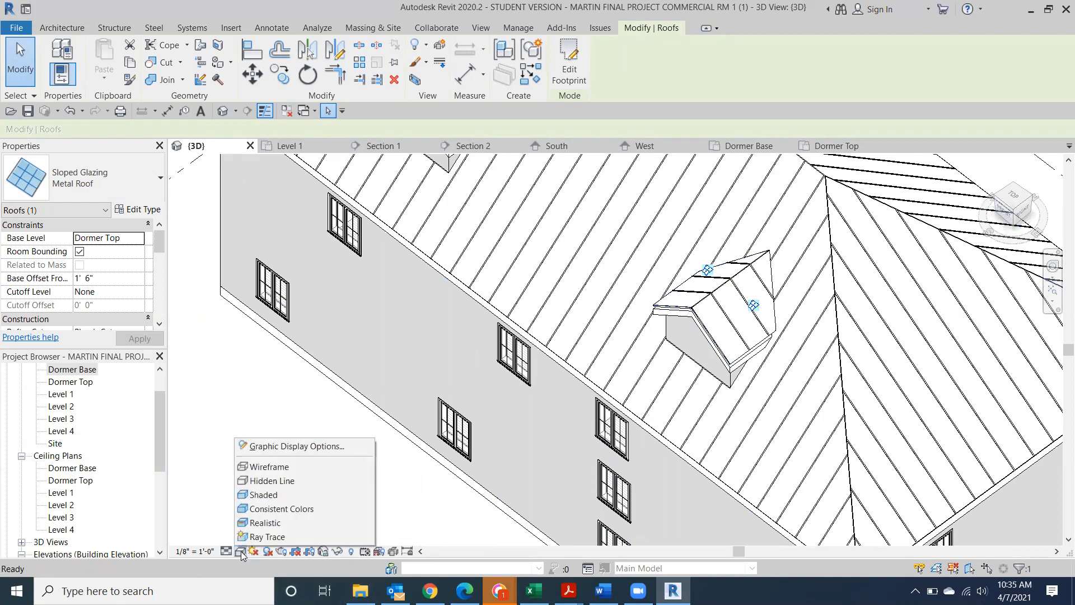
pyautogui.click(269, 508)
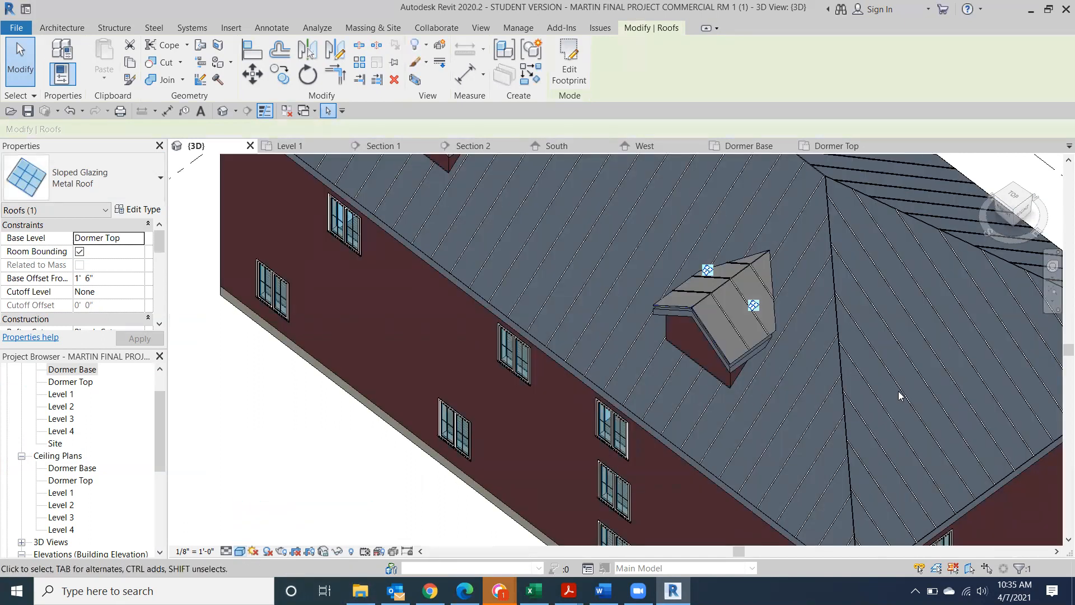
# Inspect the dormer's stacked roofs, remove the metal roof above it, and view from the front
pyautogui.click(1011, 215)
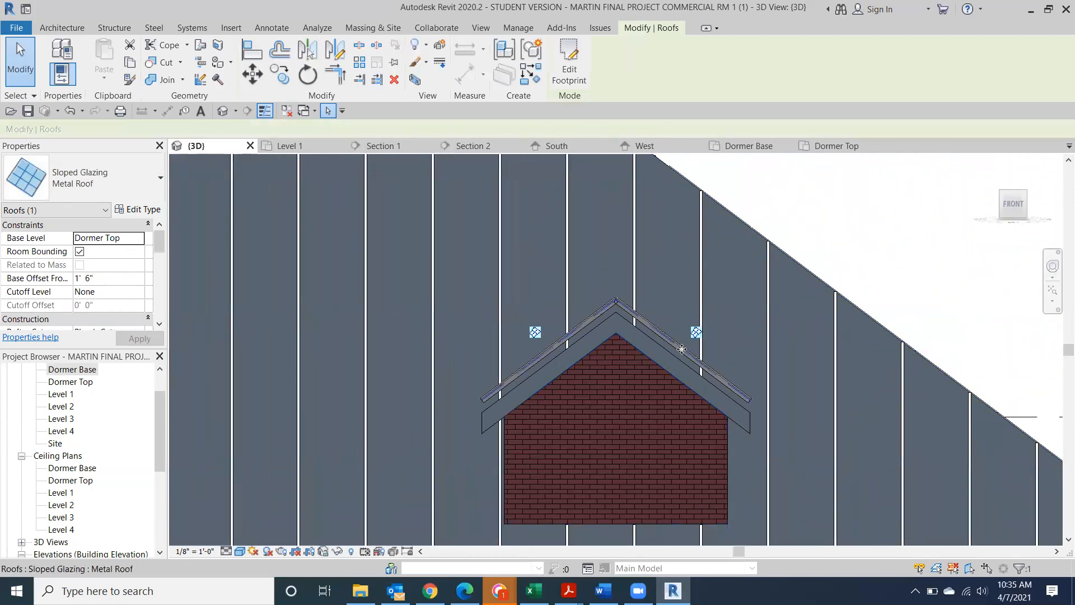
pyautogui.click(681, 349)
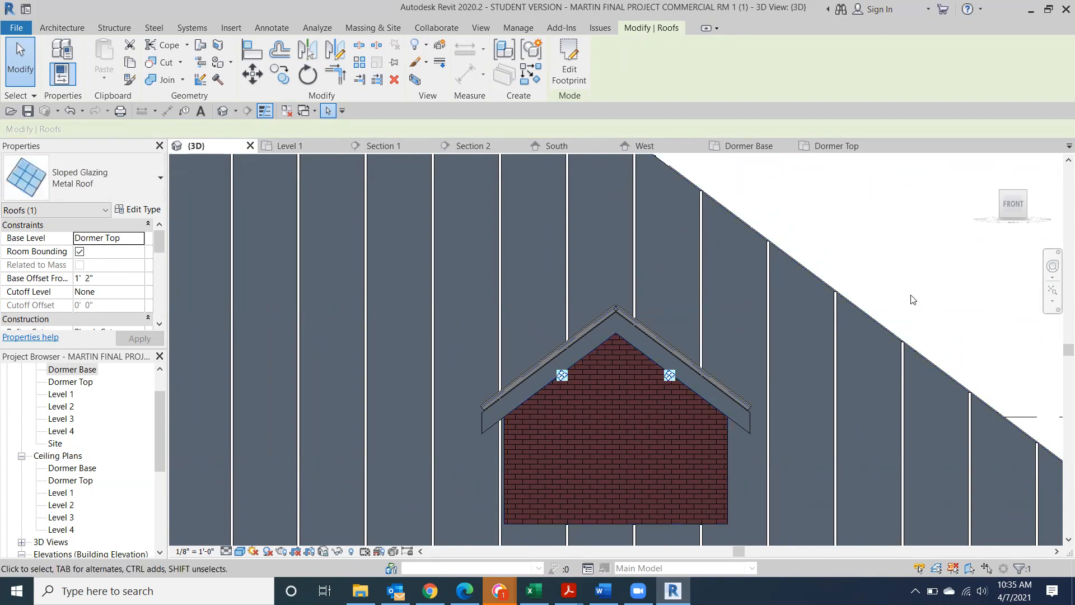
pyautogui.click(949, 250)
pyautogui.moveTo(1012, 204); pyautogui.dragTo(1022, 208)
pyautogui.scroll(-3, 1022, 209)
pyautogui.moveTo(795, 309); pyautogui.dragTo(977, 501, button='middle')
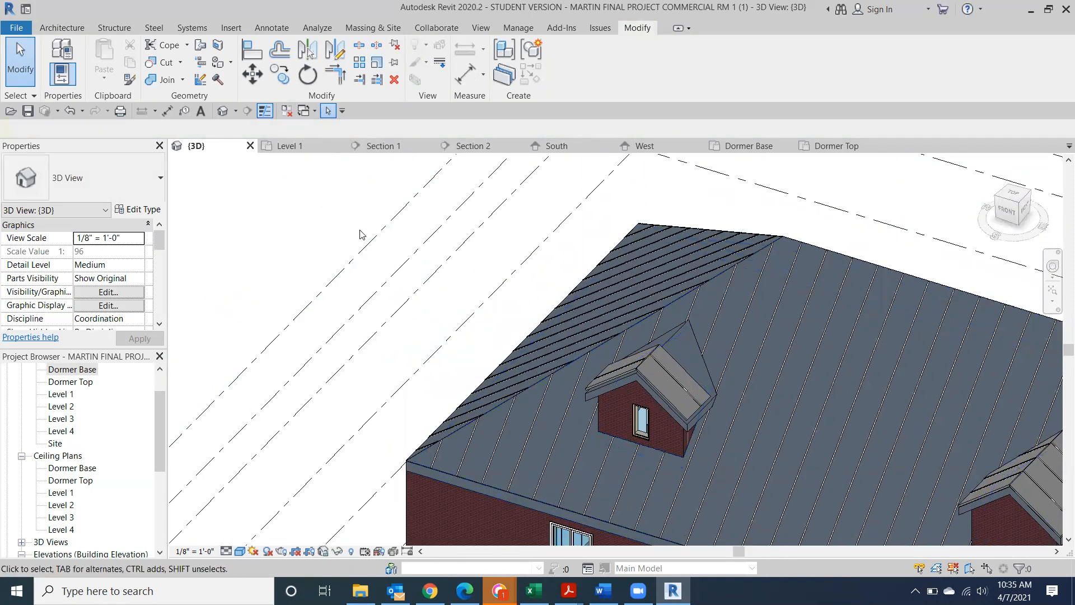
pyautogui.click(676, 408)
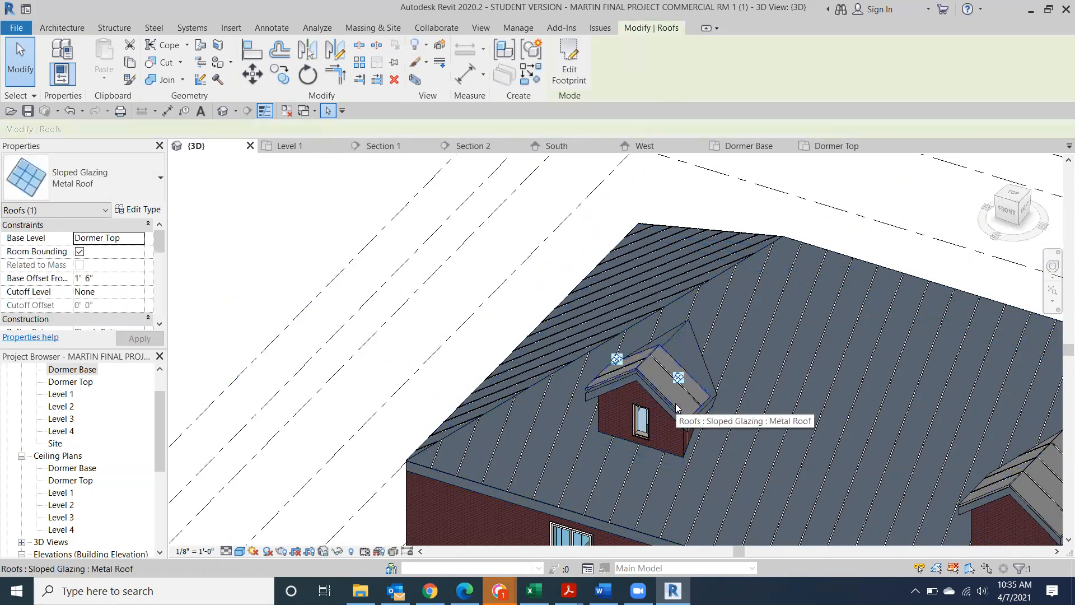
pyautogui.press('Escape')
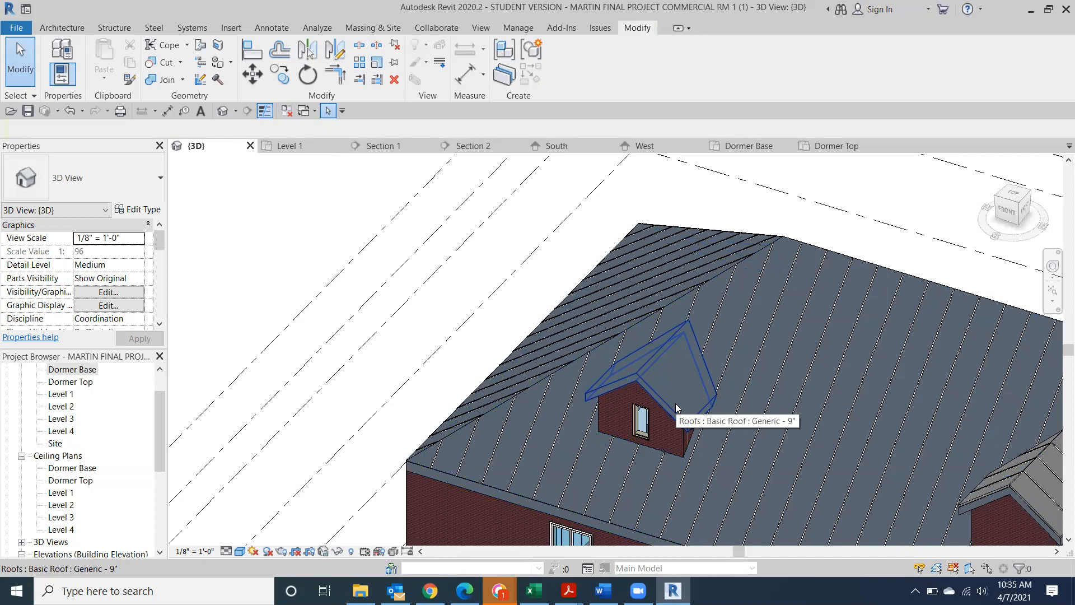
pyautogui.click(1007, 215)
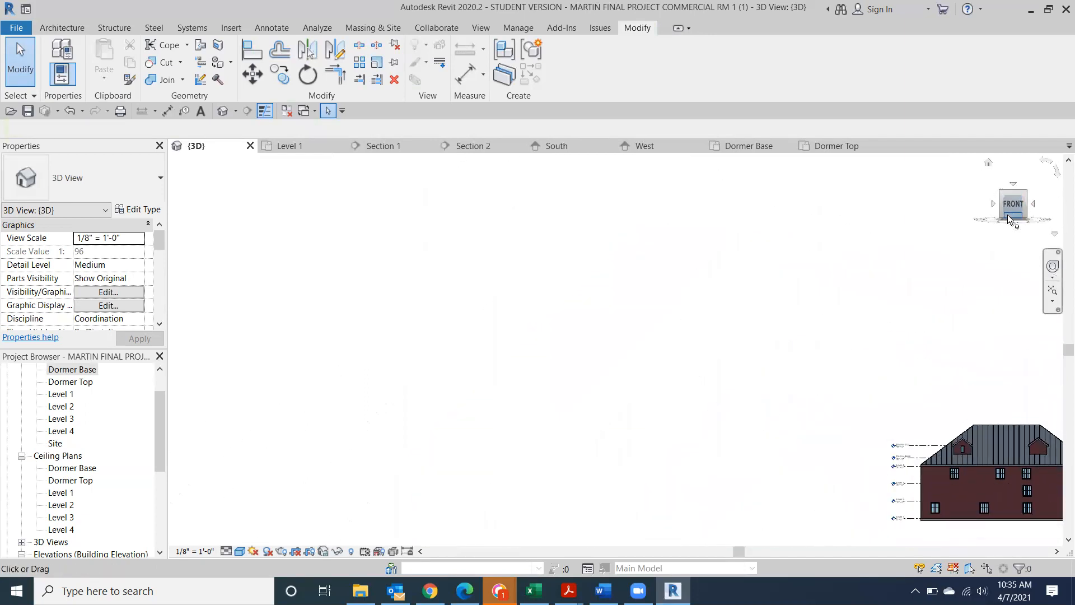
# Copy the left dormer's Generic - 9" roof 1'-6" up from its ridge point
pyautogui.scroll(6, 414, 358)
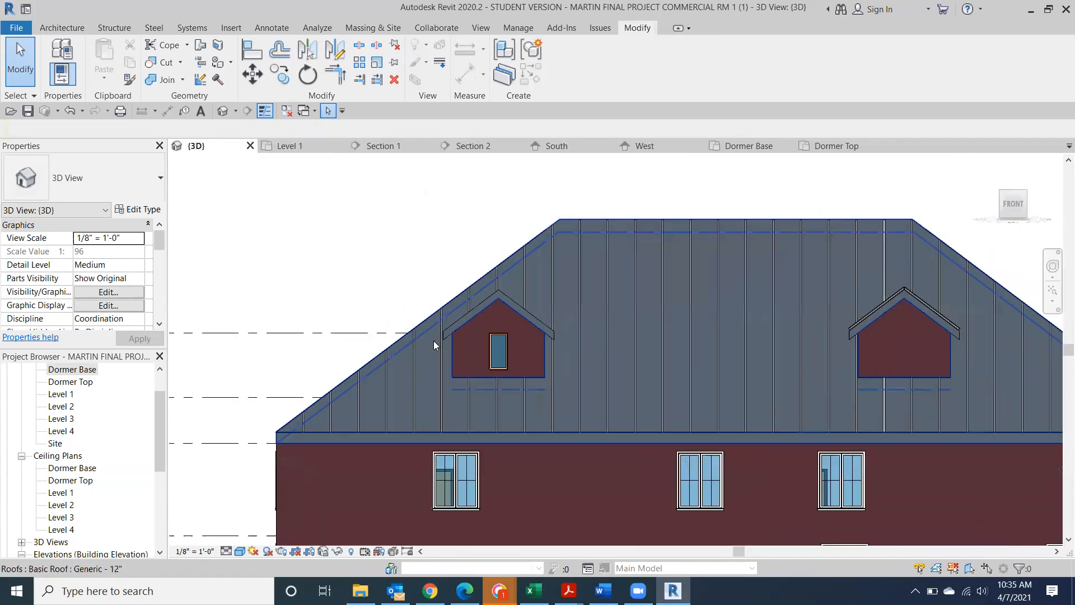
pyautogui.scroll(4, 433, 341)
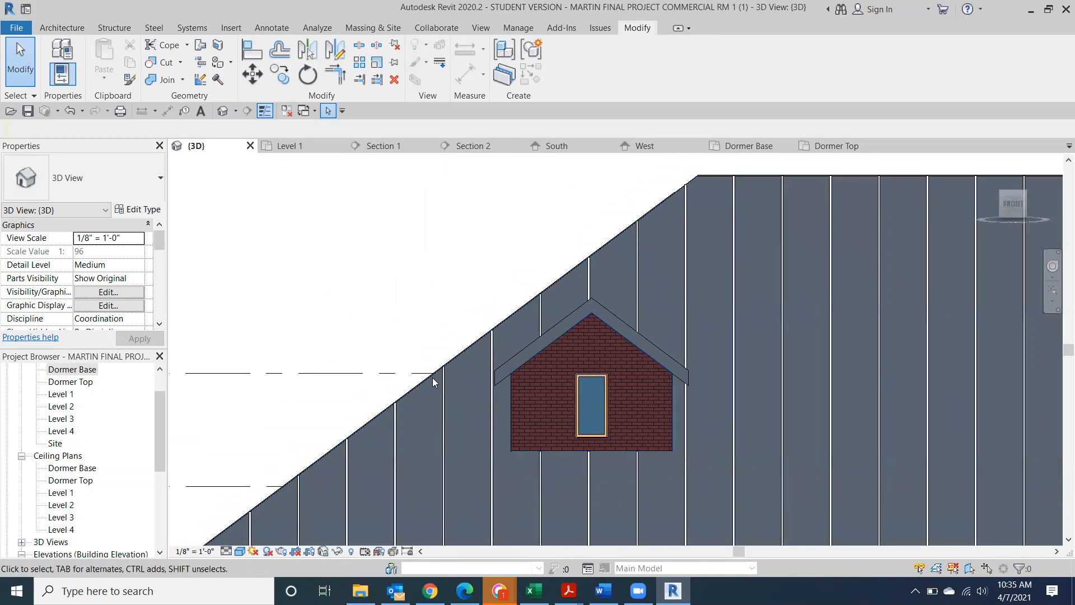
pyautogui.click(548, 333)
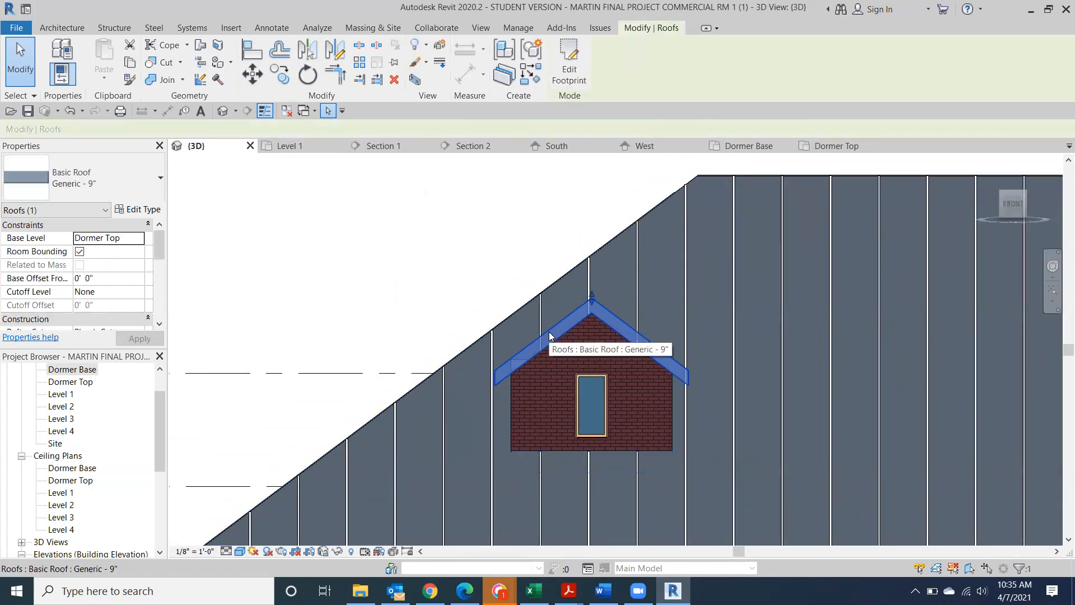
pyautogui.click(279, 77)
pyautogui.scroll(3, 599, 278)
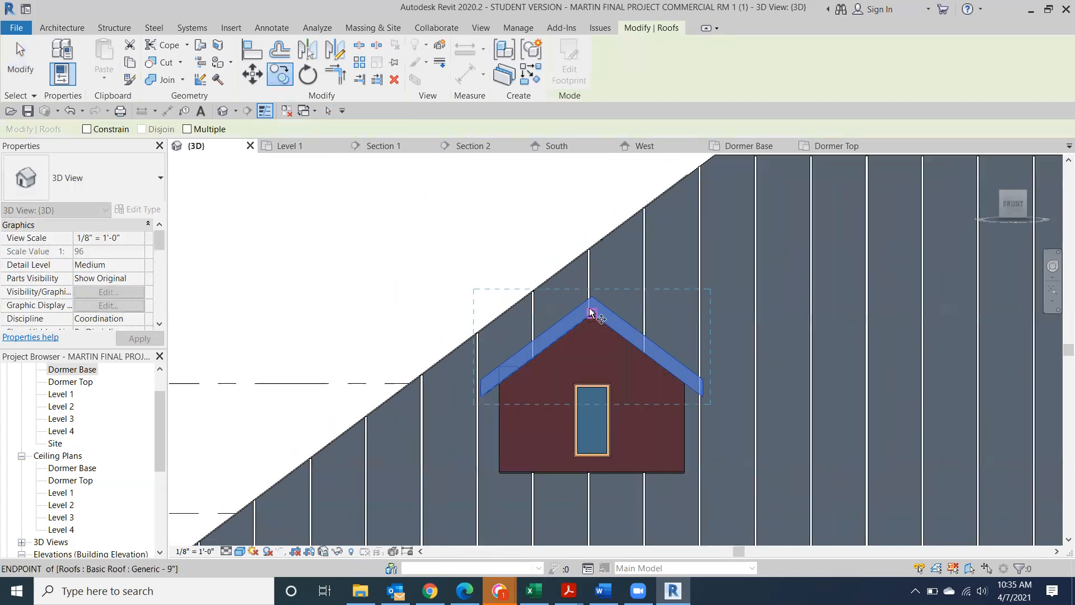
pyautogui.click(594, 289)
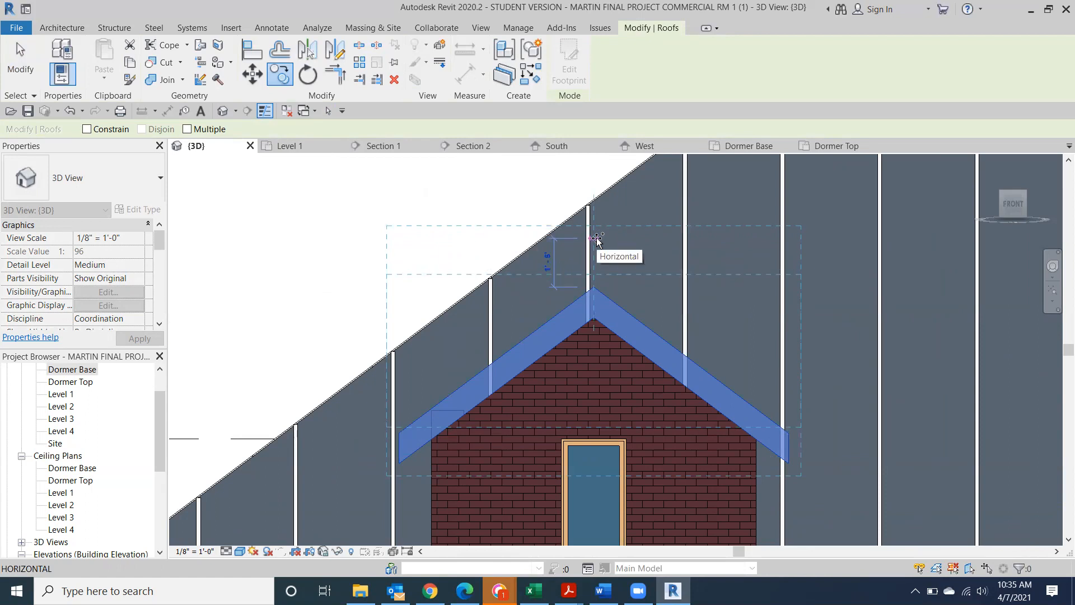
pyautogui.click(596, 238)
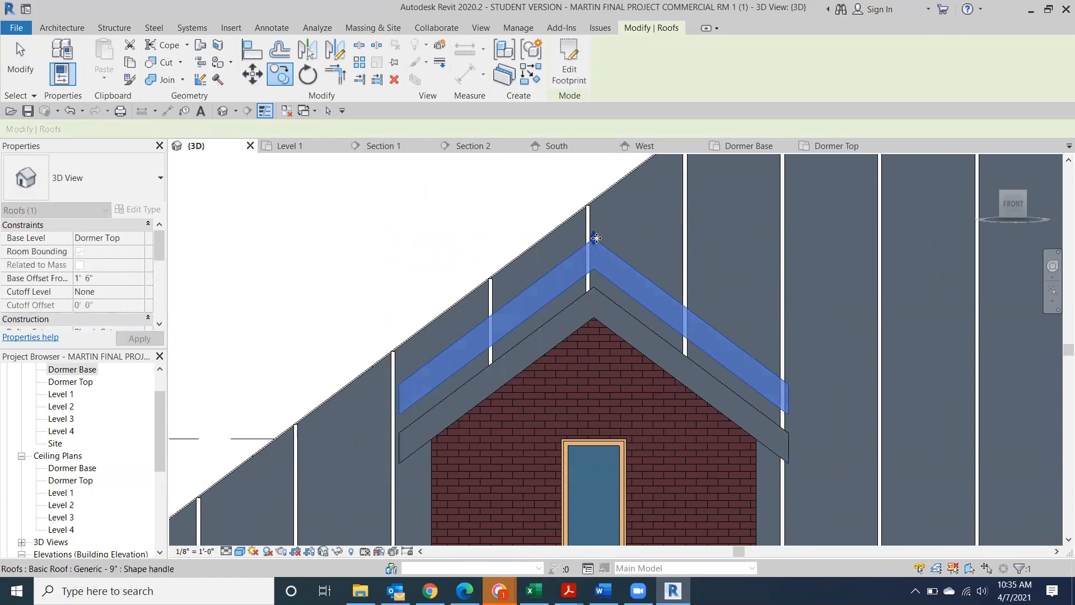
pyautogui.click(312, 283)
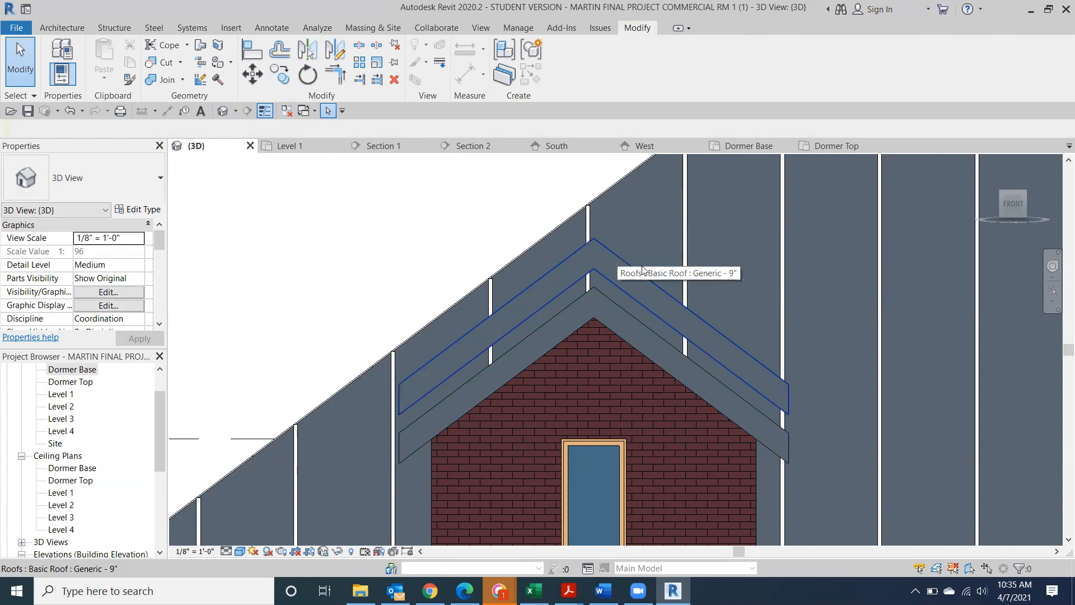
# Join the copied dormer roof into the main hip roof
pyautogui.click(1024, 193)
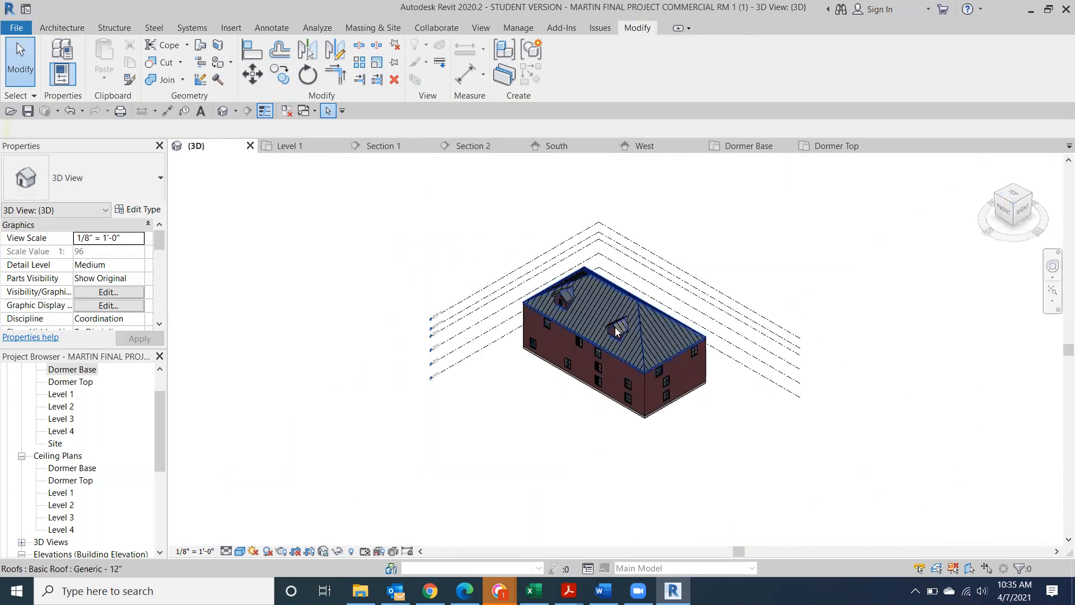
pyautogui.scroll(8, 615, 331)
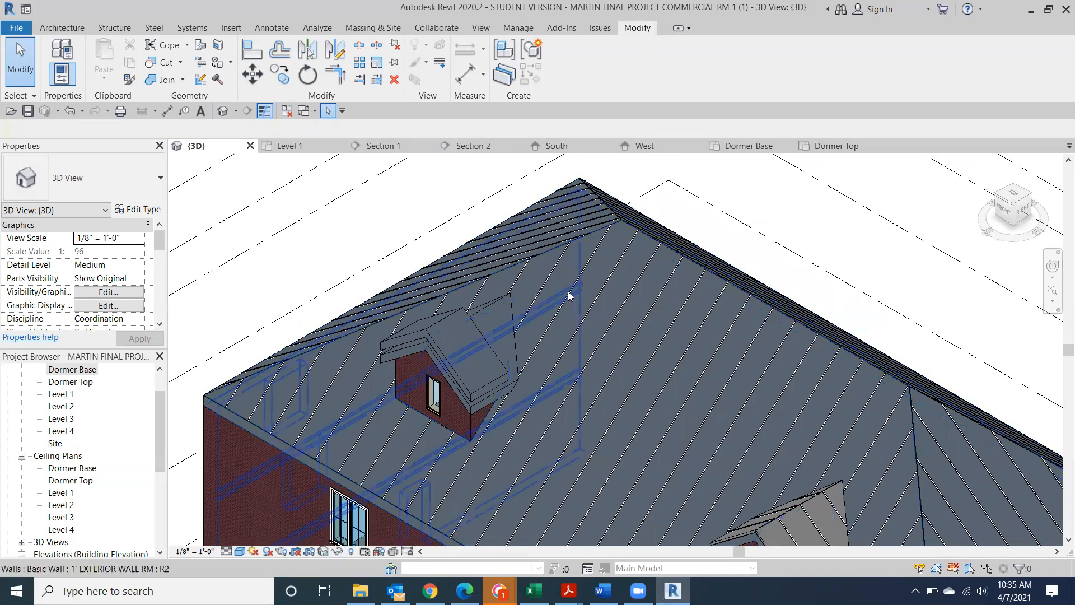
pyautogui.click(197, 47)
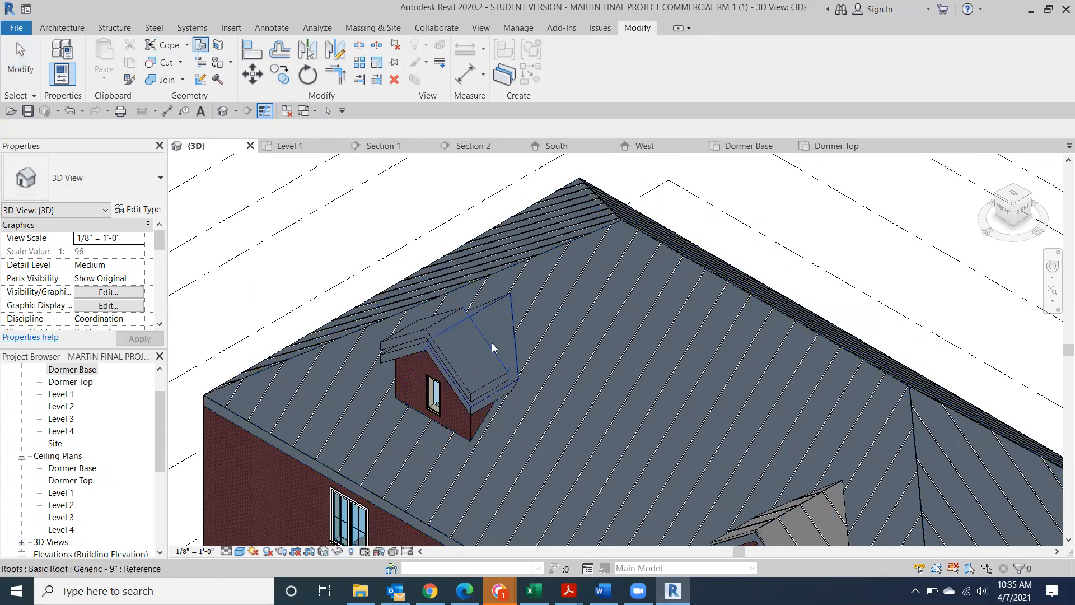
pyautogui.click(573, 315)
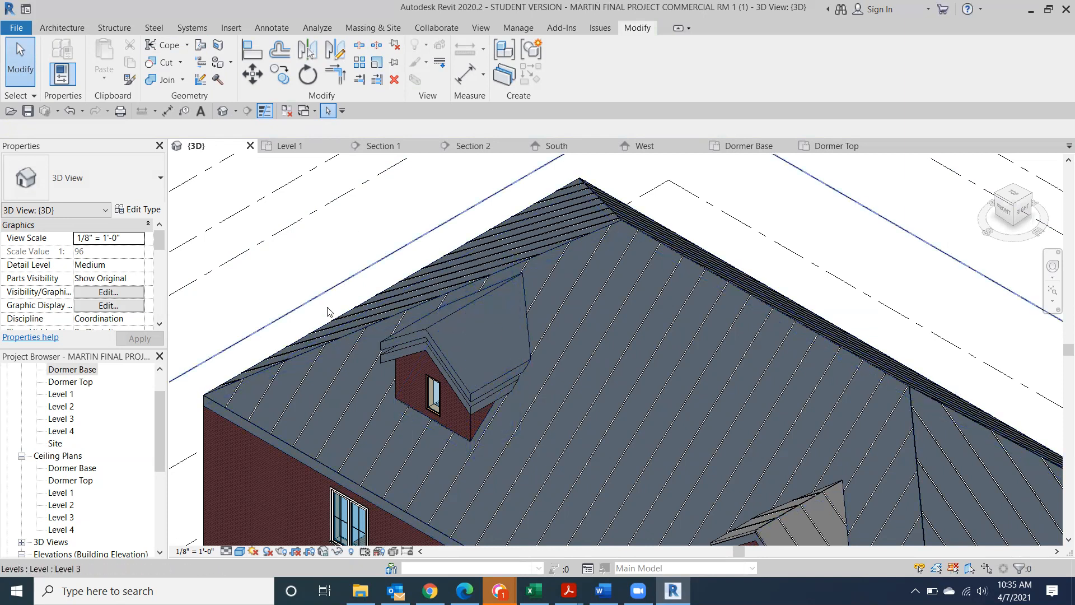
# Change the raised left-dormer roof to Sloped Glazing: Metal Roof
pyautogui.click(449, 313)
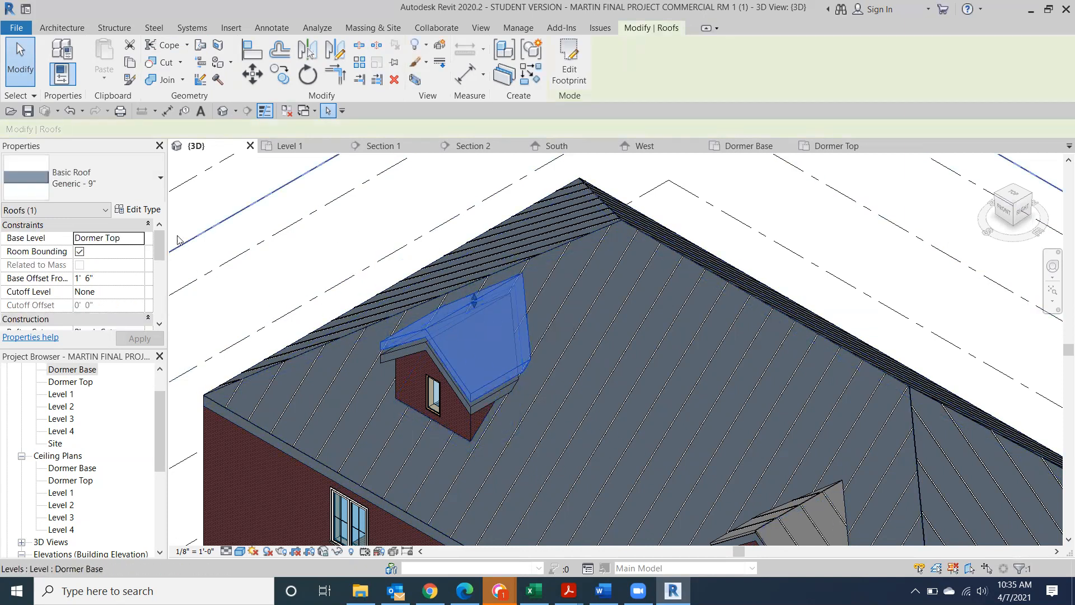
pyautogui.click(142, 199)
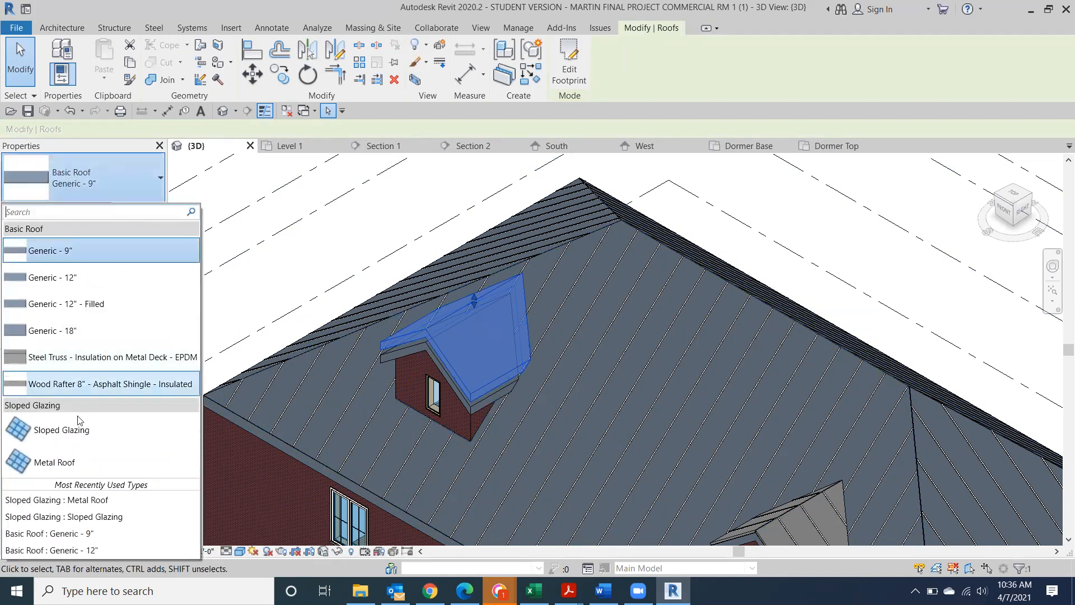
pyautogui.click(74, 462)
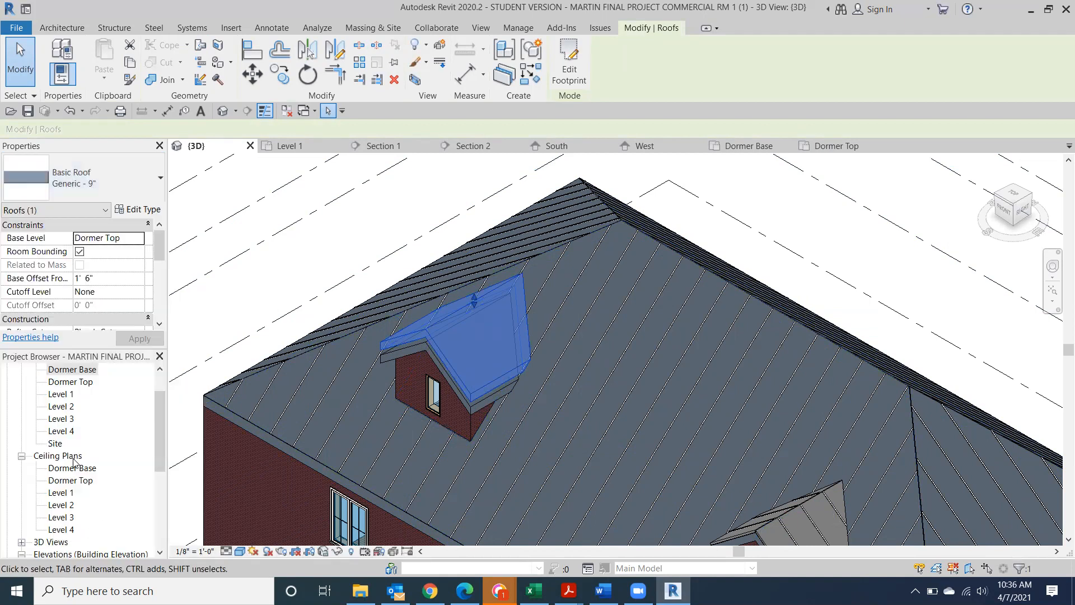
# Lower the metal roof onto the dormer to a 1'0" base offset in front view
pyautogui.click(1006, 209)
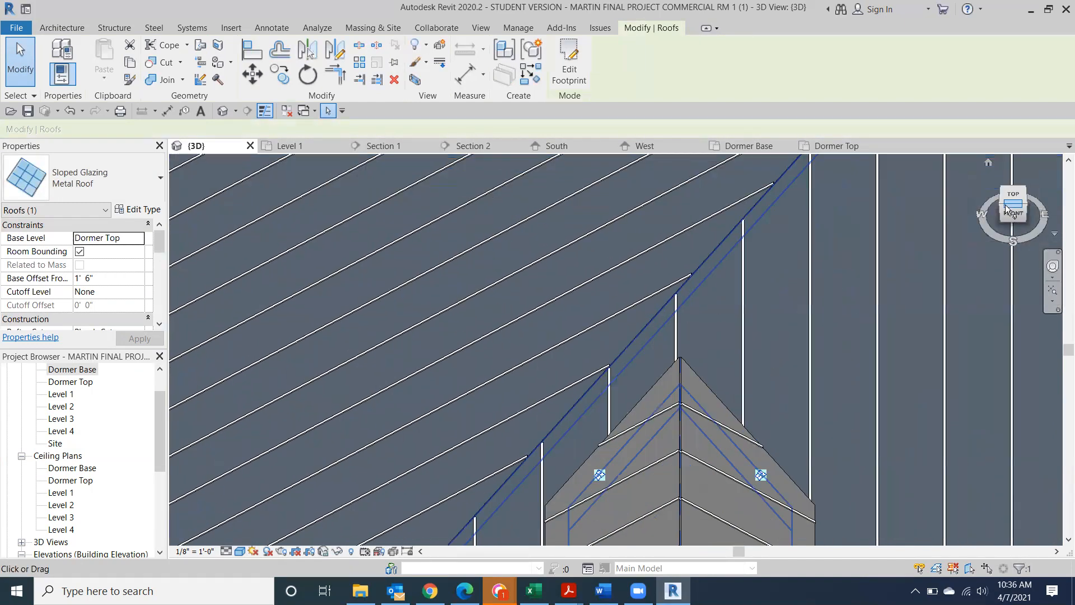
pyautogui.click(1007, 213)
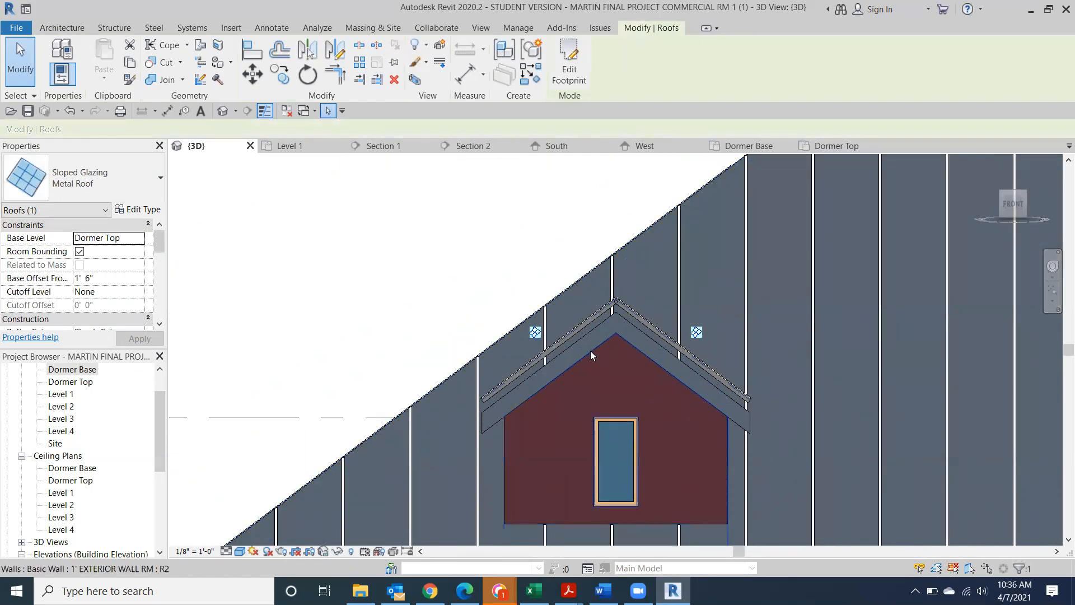
pyautogui.moveTo(646, 316); pyautogui.dragTo(645, 319)
pyautogui.press('Down')
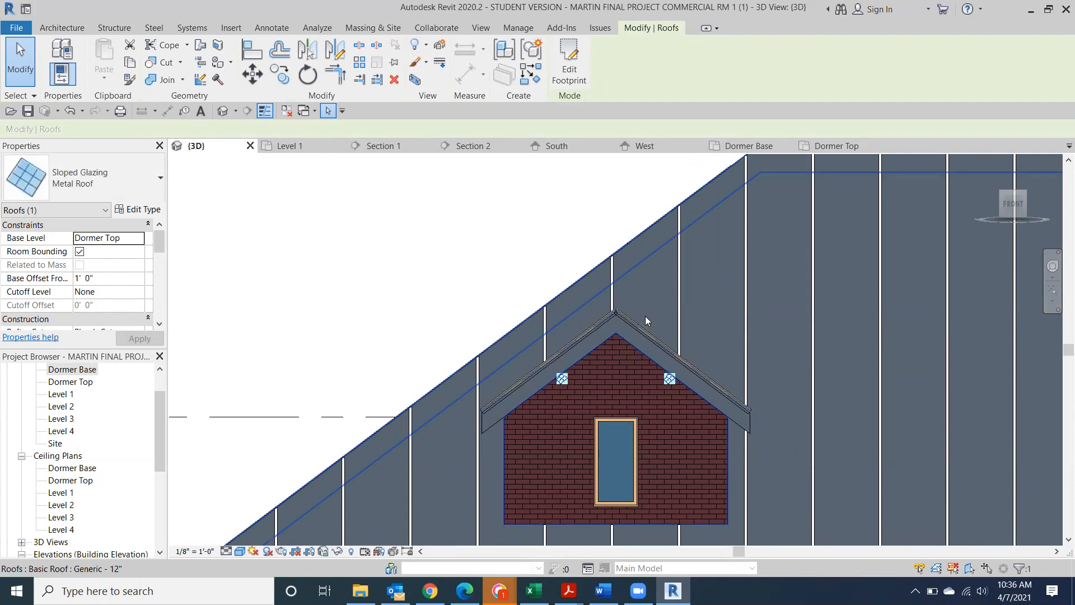
pyautogui.click(339, 171)
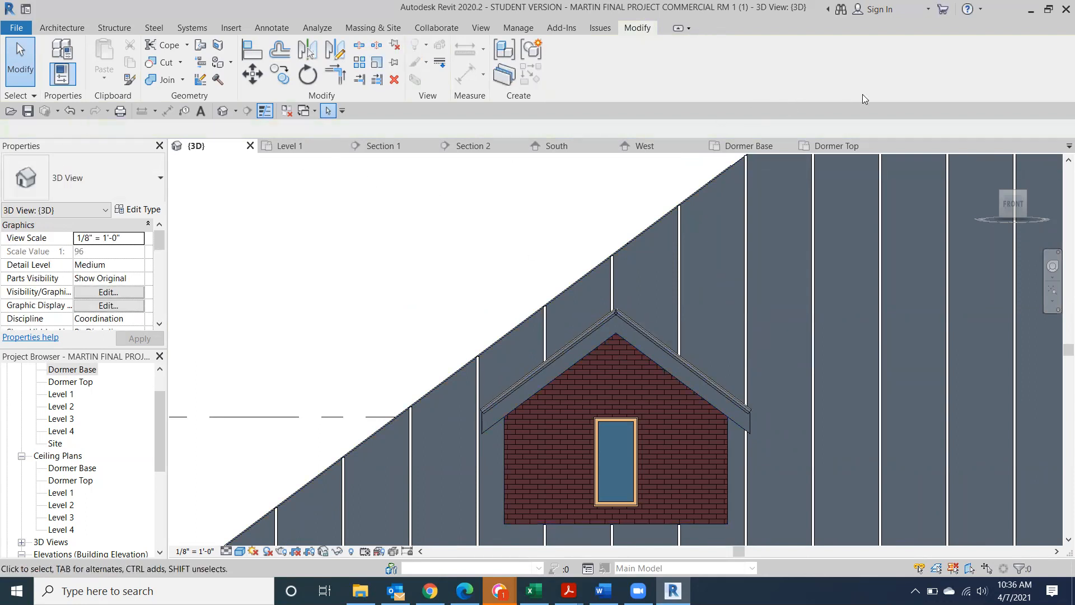
pyautogui.moveTo(992, 200)
pyautogui.keyDown('shift'); pyautogui.mouseDown(button='middle')
pyautogui.moveTo(961, 204)
pyautogui.moveTo(947, 227)
pyautogui.mouseUp(button='middle'); pyautogui.keyUp('shift')
pyautogui.scroll(-4, 1012, 208)
pyautogui.moveTo(842, 224); pyautogui.dragTo(478, 207, button='middle')
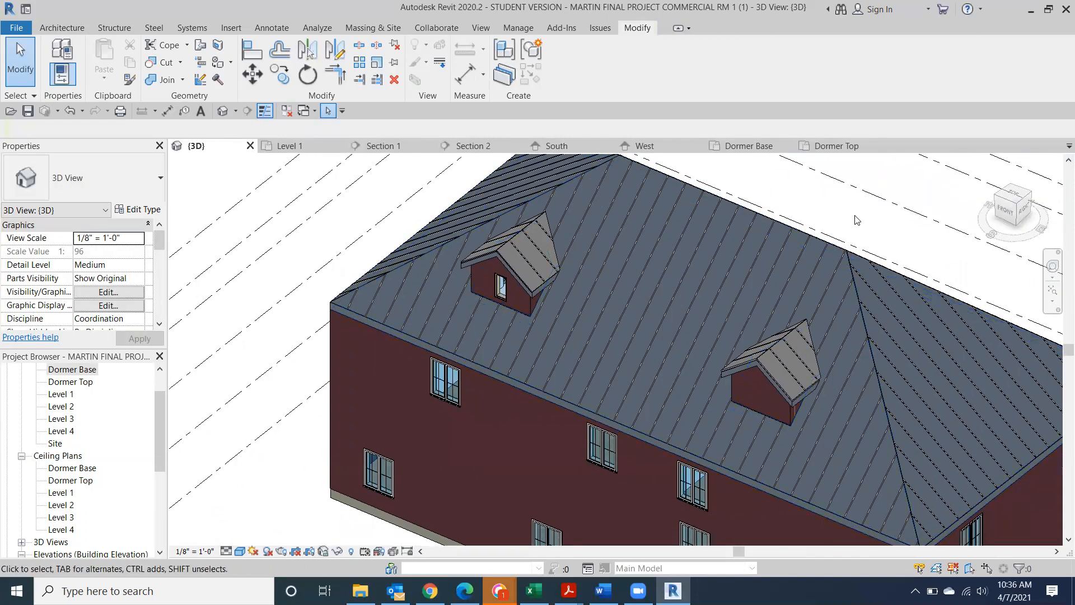
pyautogui.scroll(-2, 852, 217)
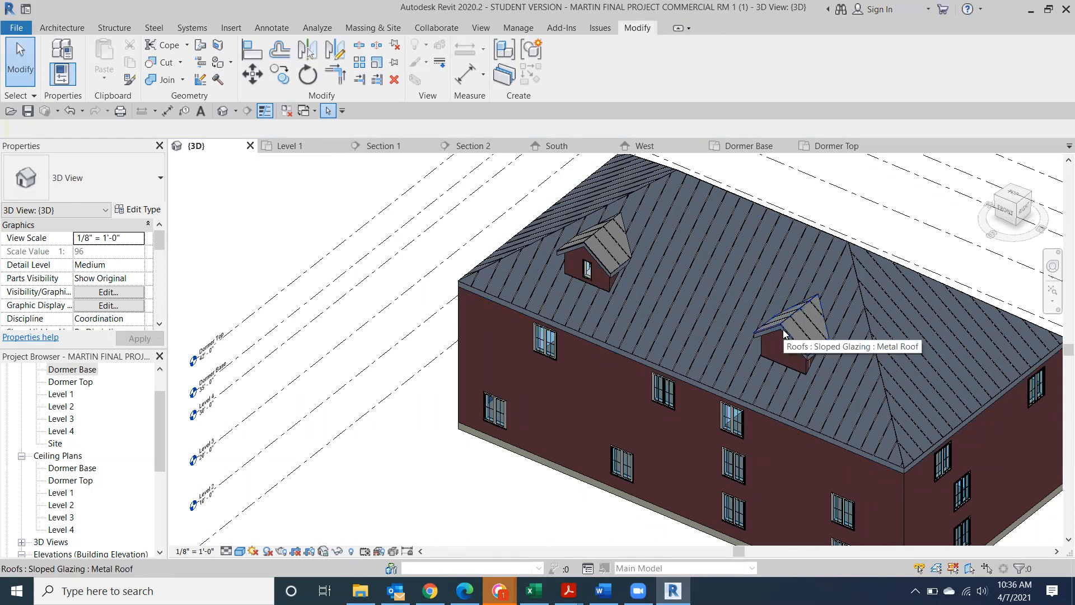
pyautogui.click(1006, 211)
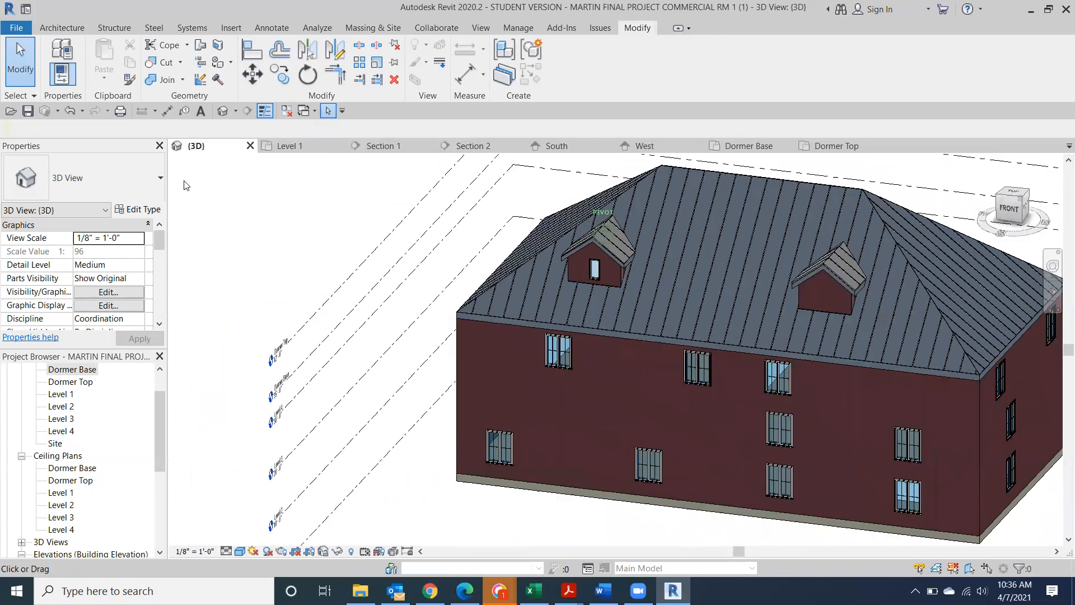
pyautogui.moveTo(288, 162)
pyautogui.keyDown('shift'); pyautogui.mouseDown(button='middle')
pyautogui.moveTo(1057, 192)
pyautogui.moveTo(235, 191)
pyautogui.moveTo(364, 183)
pyautogui.moveTo(399, 219)
pyautogui.mouseUp(button='middle'); pyautogui.keyUp('shift')
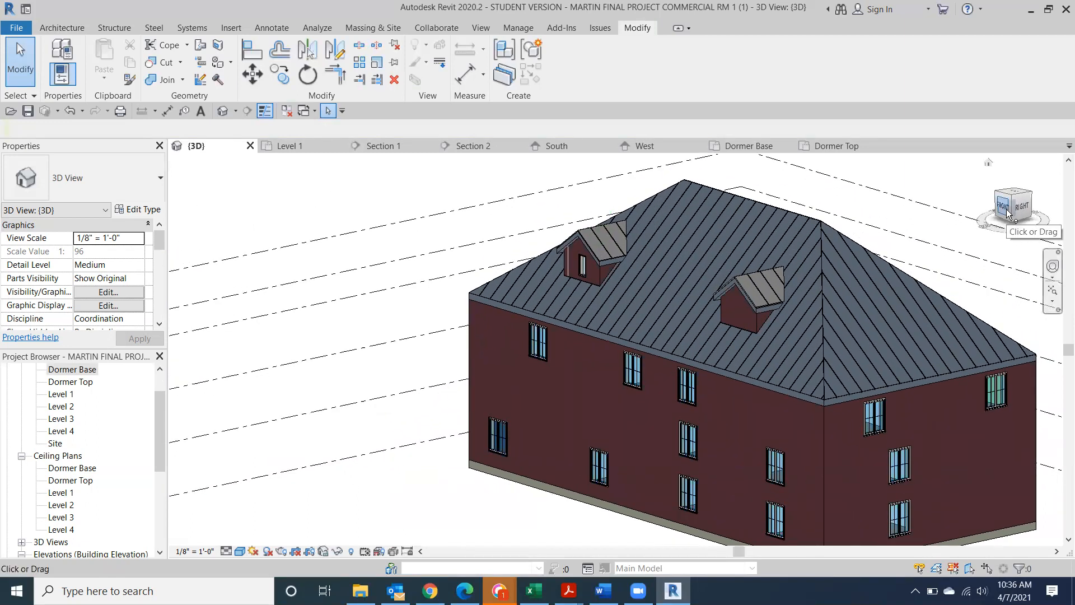